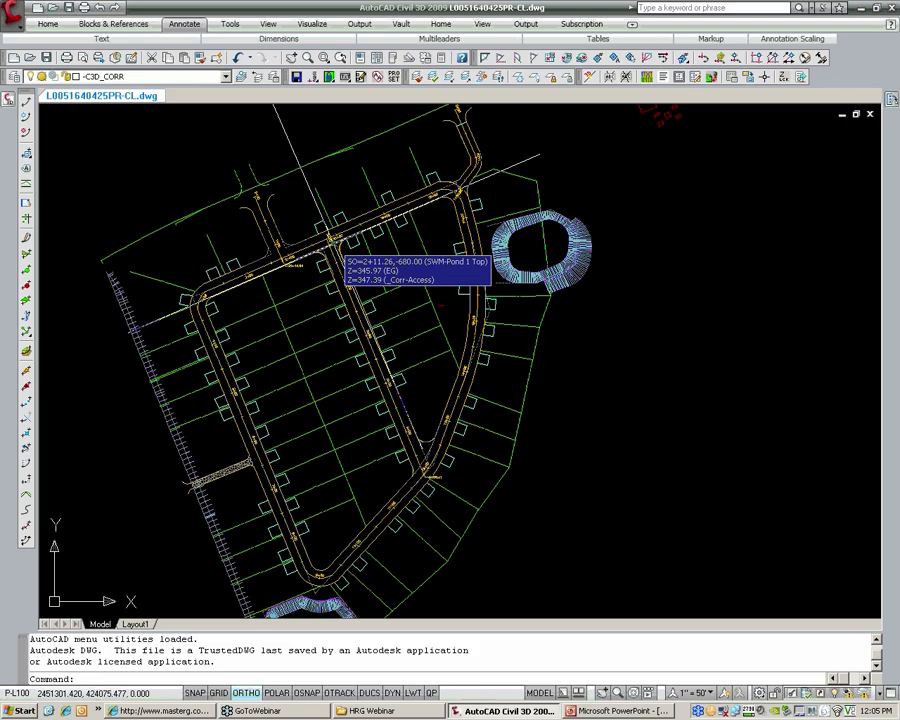
- Examine the T-intersection where the side road's station 0+00 meets the main road near station 20+00
{"action": "scroll", "coordinate": [335, 245], "scroll_direction": "up", "scroll_amount": 8}
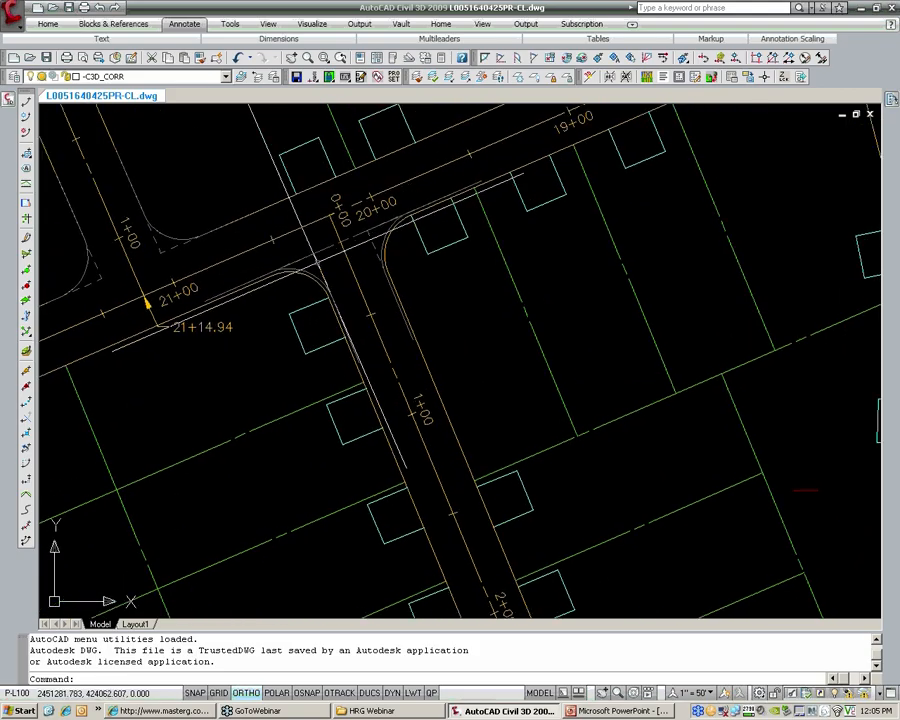
{"action": "mouse_move", "coordinate": [326, 270]}
{"action": "scroll", "coordinate": [290, 268], "scroll_direction": "up", "scroll_amount": 3}
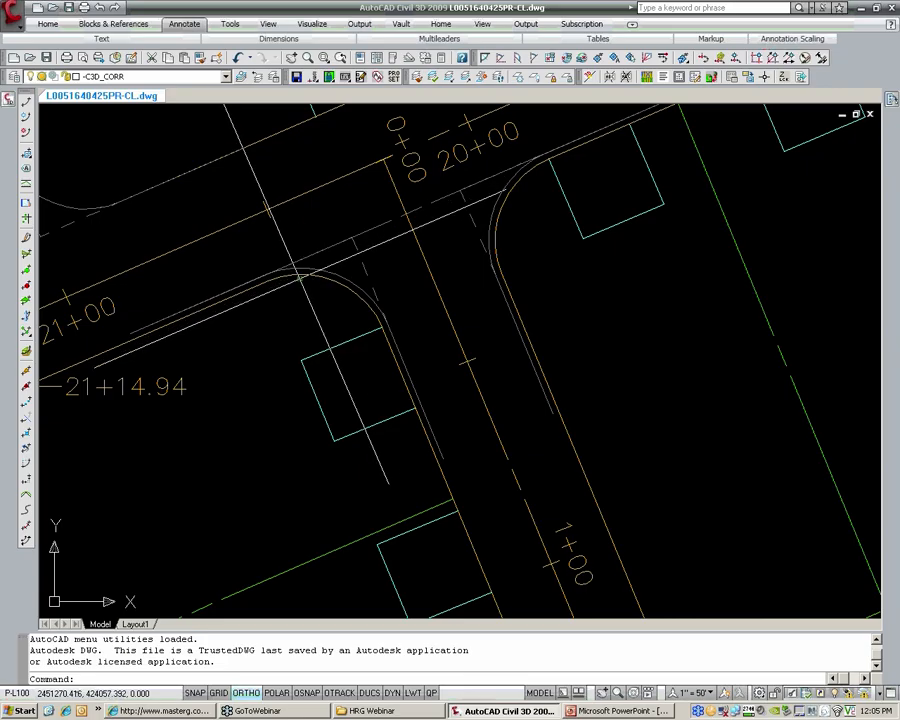
{"action": "mouse_move", "coordinate": [271, 286]}
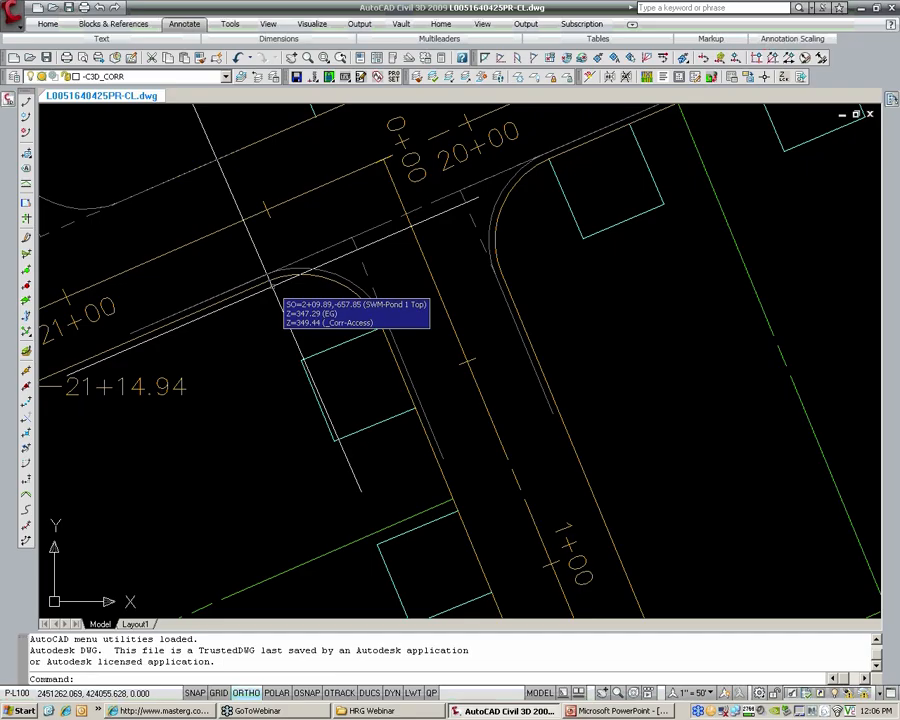
{"action": "mouse_move", "coordinate": [430, 325]}
{"action": "middle_mouse_down"}
{"action": "mouse_move", "coordinate": [382, 331]}
{"action": "mouse_move", "coordinate": [390, 435]}
{"action": "middle_mouse_up"}
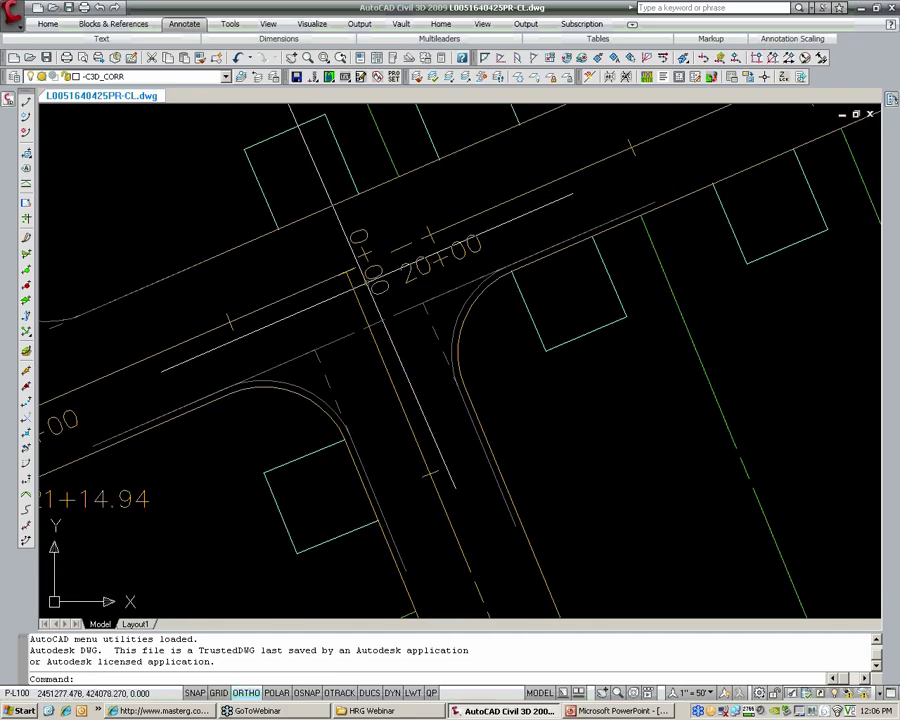
{"action": "left_click", "coordinate": [11, 100]}
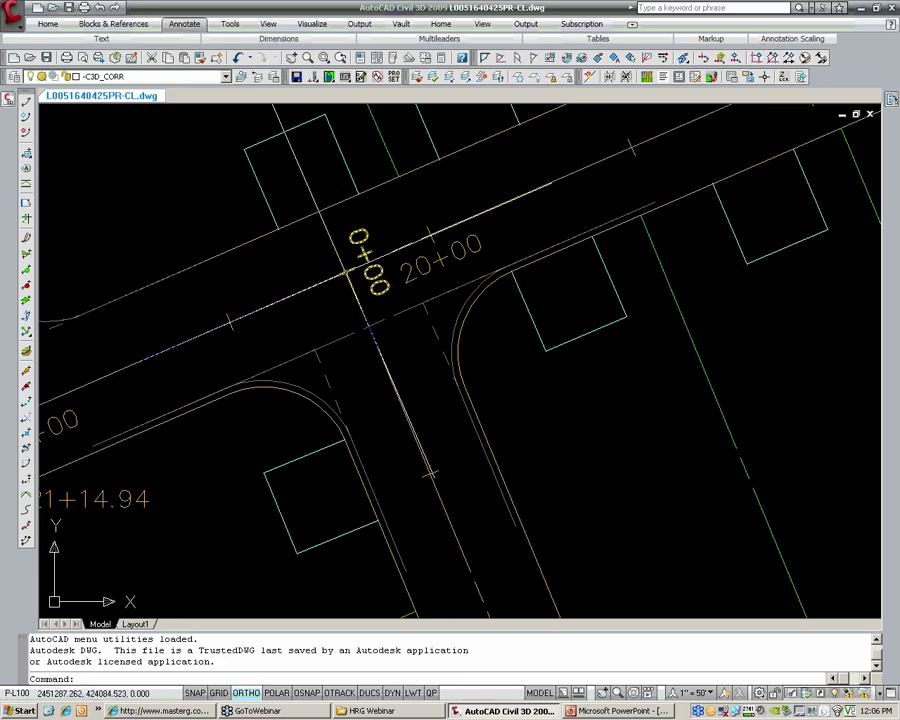
{"action": "mouse_move", "coordinate": [352, 282]}
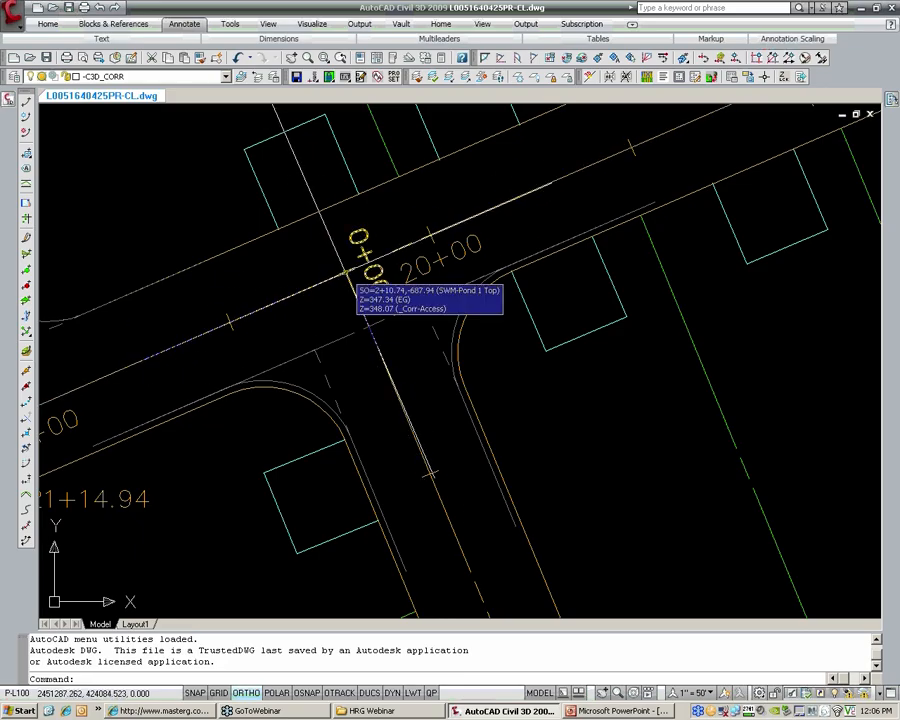
{"action": "scroll", "coordinate": [347, 272], "scroll_direction": "down", "scroll_amount": 8}
{"action": "middle_click_drag", "start_coordinate": [526, 295], "coordinate": [297, 336]}
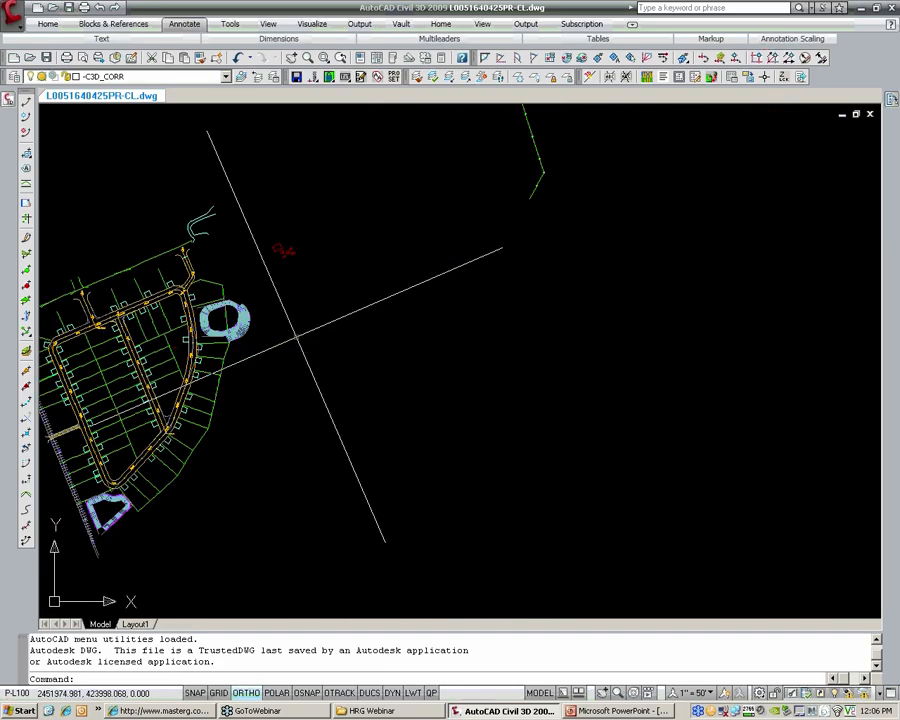
{"action": "scroll", "coordinate": [294, 338], "scroll_direction": "up", "scroll_amount": 6}
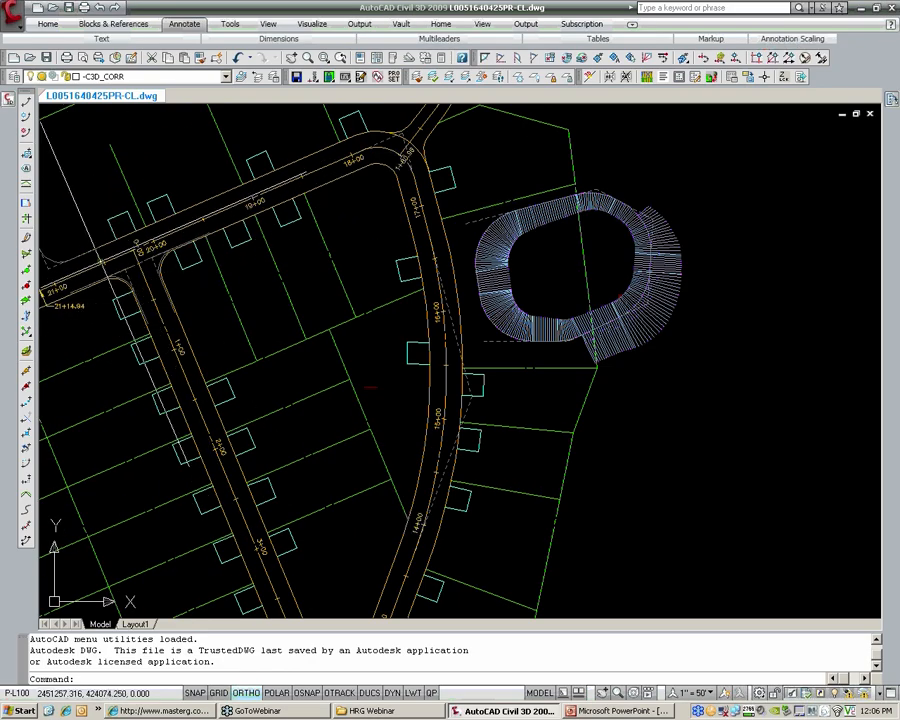
{"action": "mouse_move", "coordinate": [108, 268]}
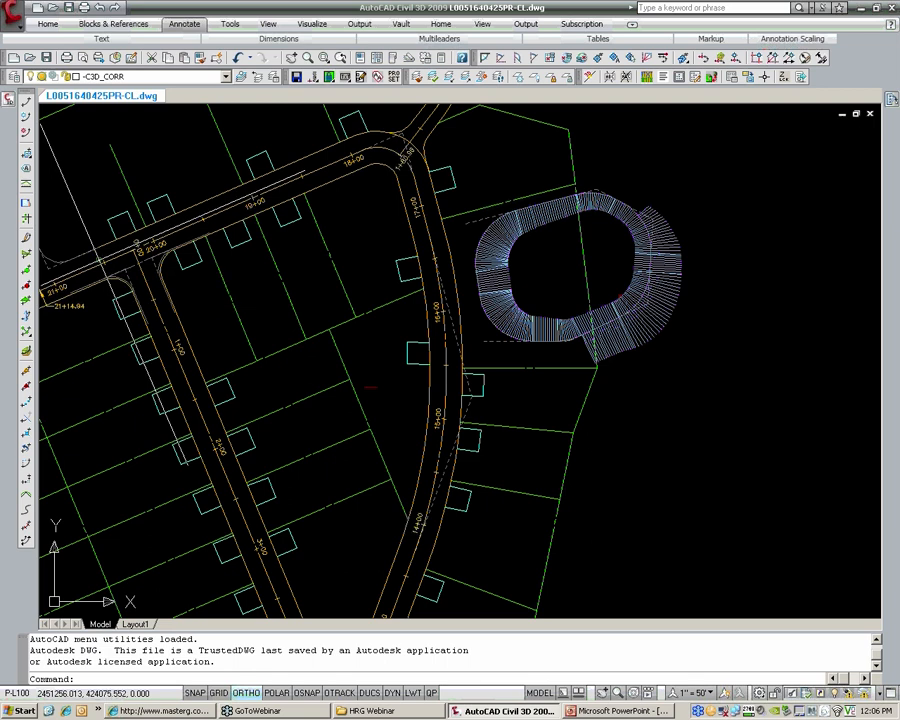
{"action": "scroll", "coordinate": [30, 234], "scroll_direction": "up", "scroll_amount": 2}
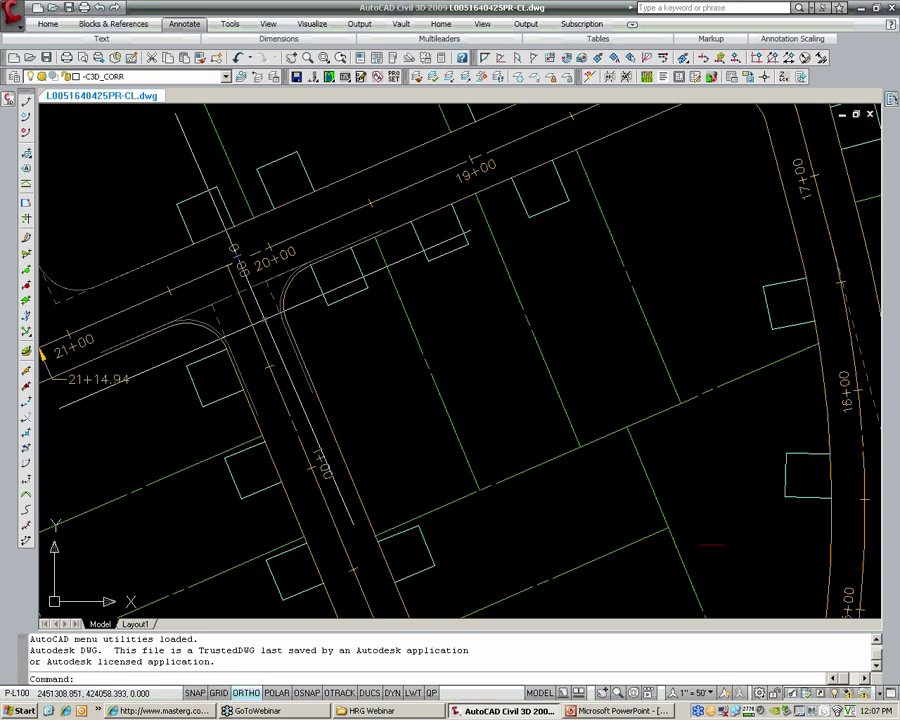
{"action": "middle_click_drag", "start_coordinate": [256, 321], "coordinate": [276, 325]}
{"action": "mouse_move", "coordinate": [280, 331]}
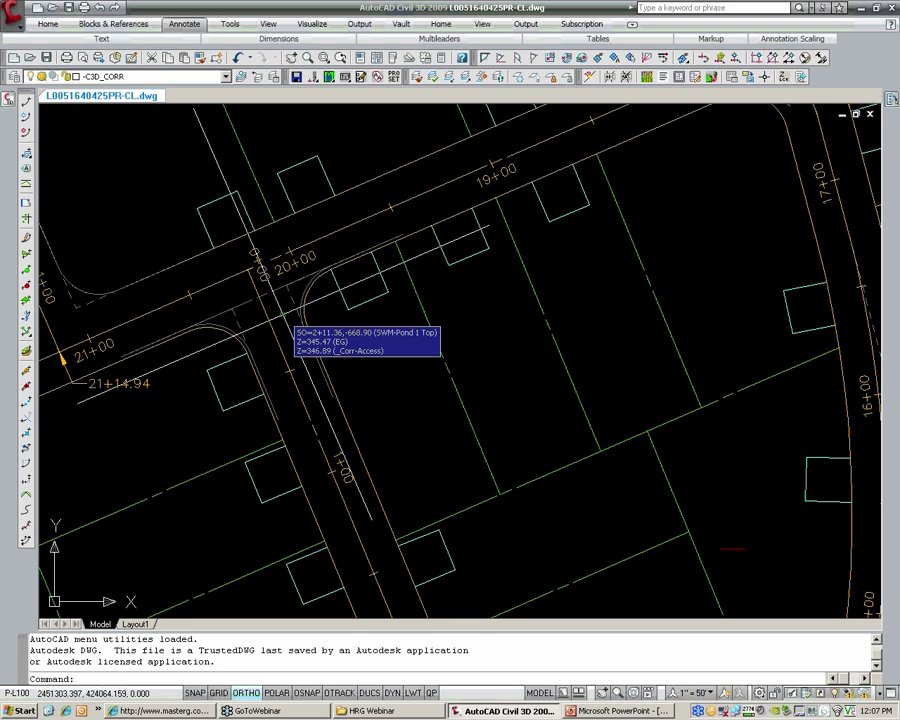
{"action": "scroll", "coordinate": [290, 322], "scroll_direction": "up", "scroll_amount": 2}
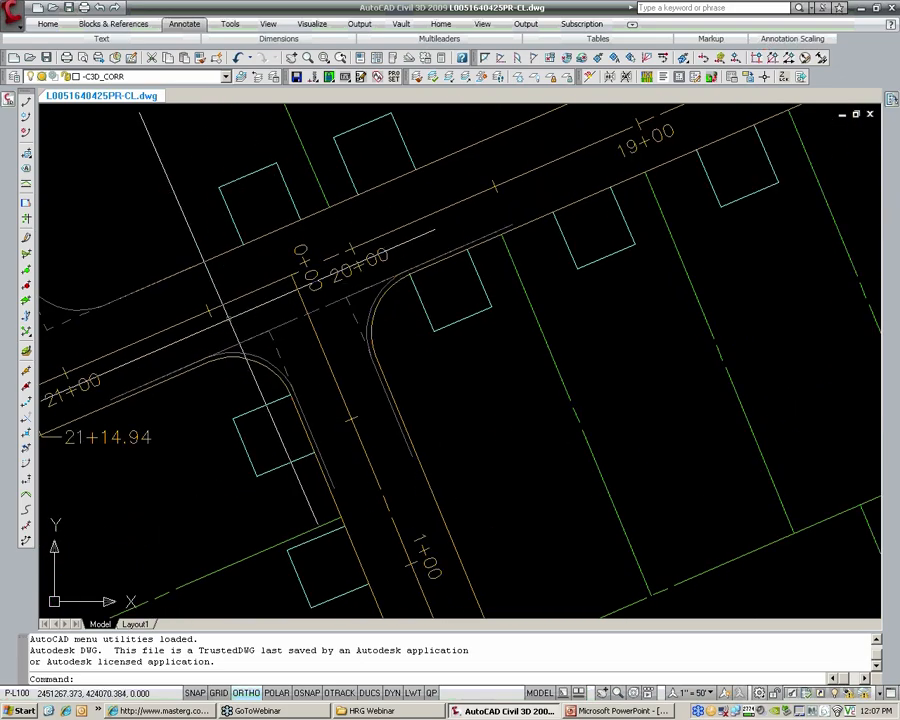
{"action": "mouse_move", "coordinate": [310, 326]}
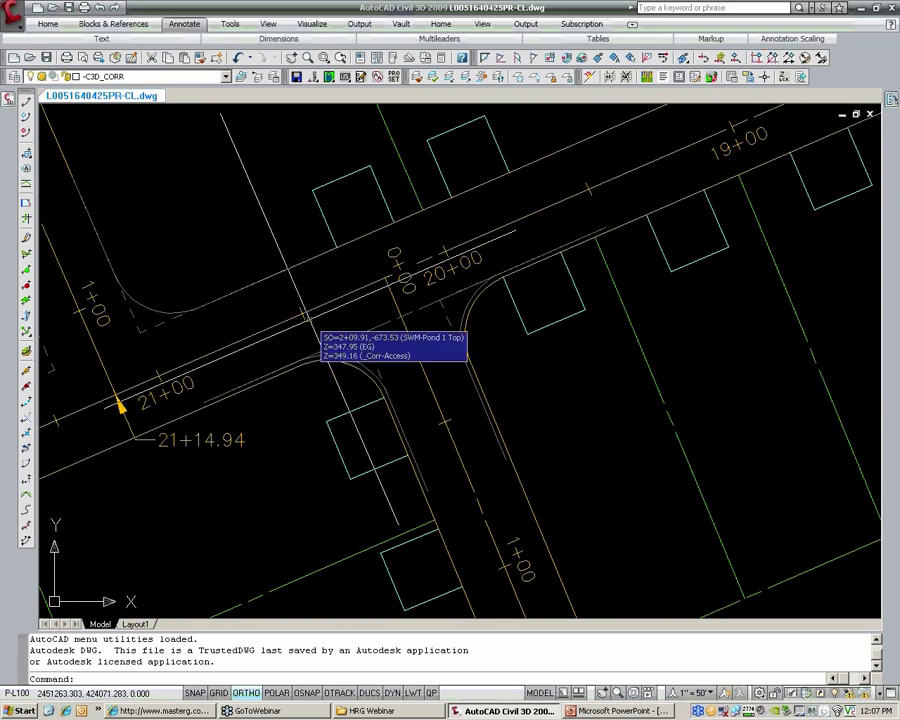
{"action": "mouse_move", "coordinate": [347, 364]}
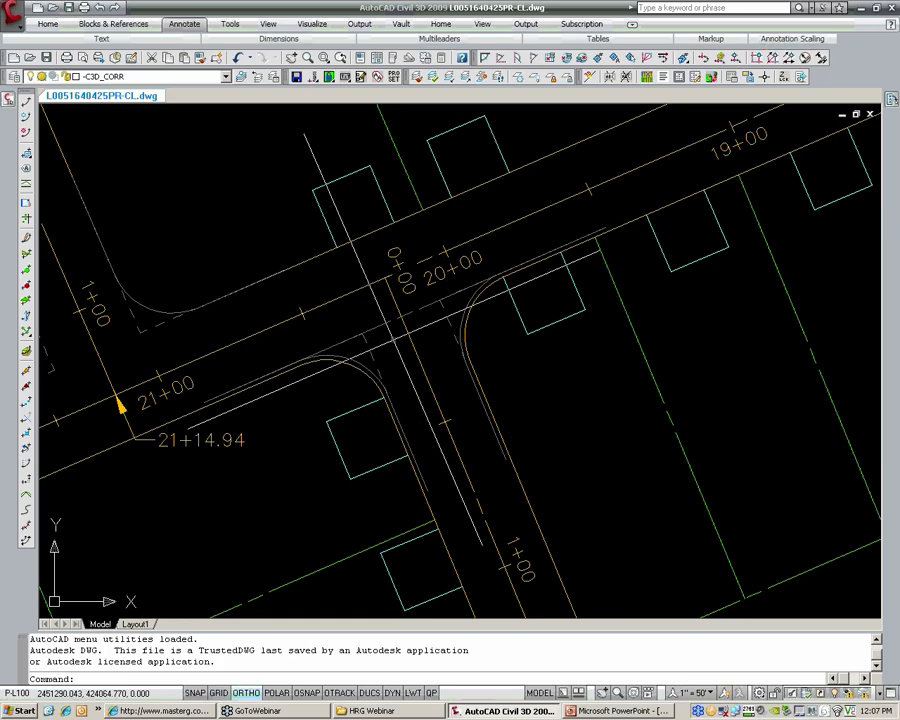
{"action": "mouse_move", "coordinate": [394, 341]}
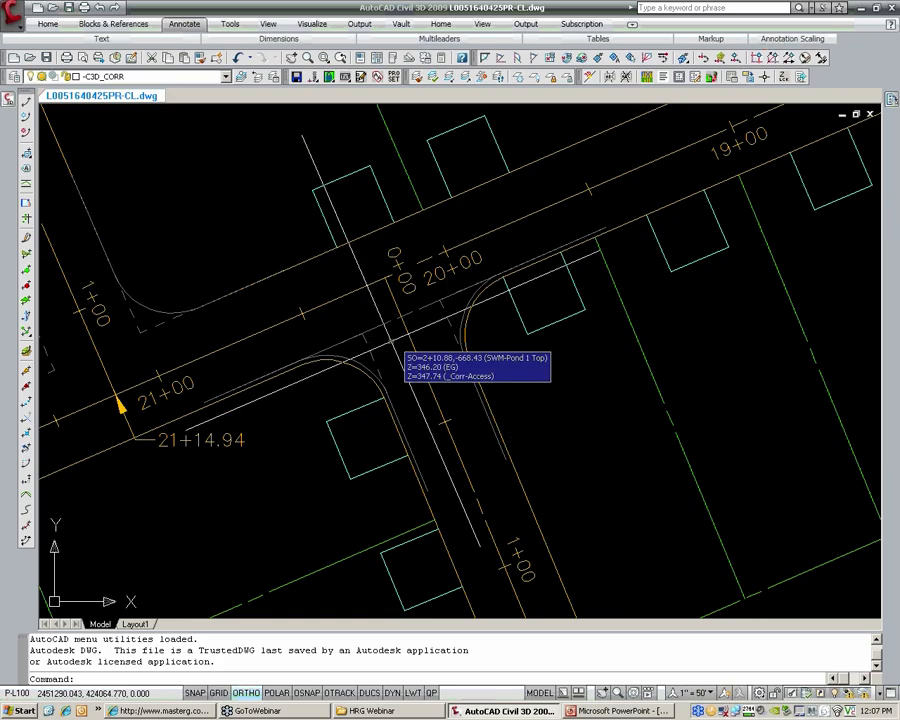
{"action": "mouse_move", "coordinate": [428, 404]}
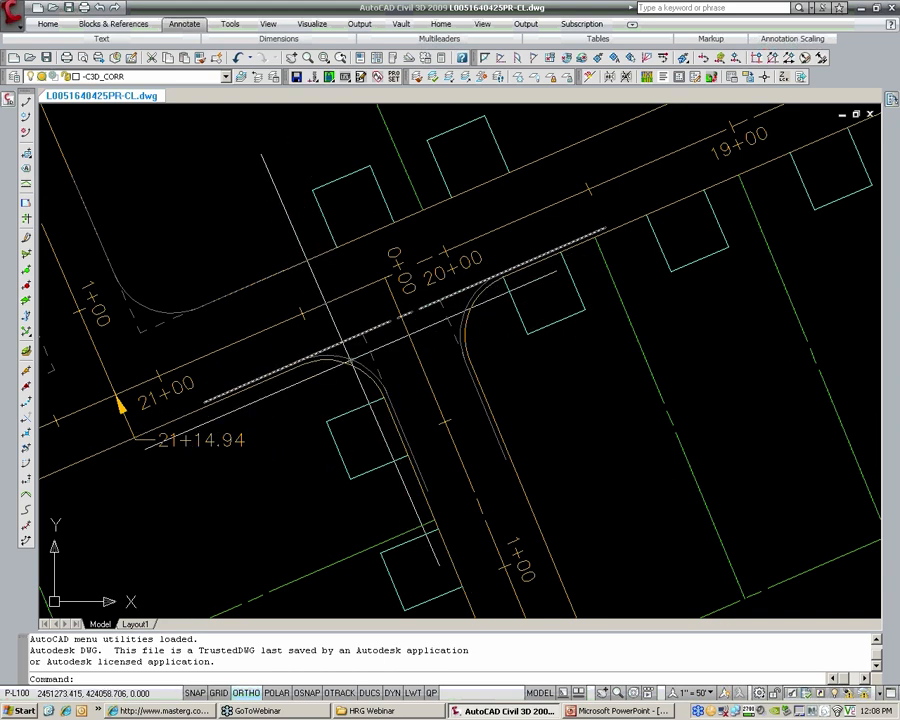
- Inspect the west and east curb return alignments and the edge alignment crossing the intersection by selecting each in turn
{"action": "scroll", "coordinate": [340, 350], "scroll_direction": "up", "scroll_amount": 2}
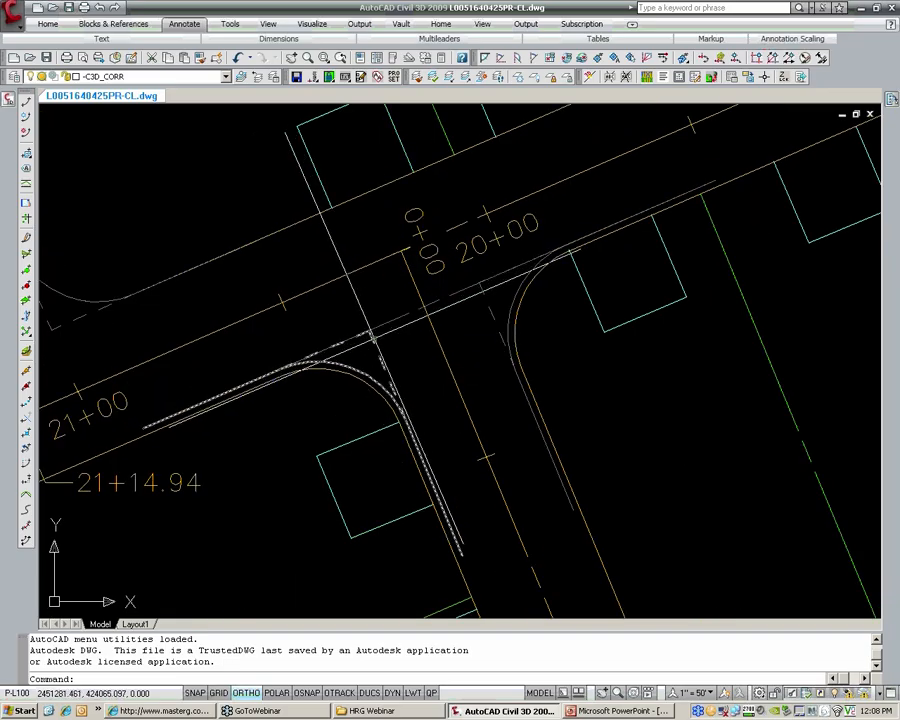
{"action": "left_click", "coordinate": [382, 339]}
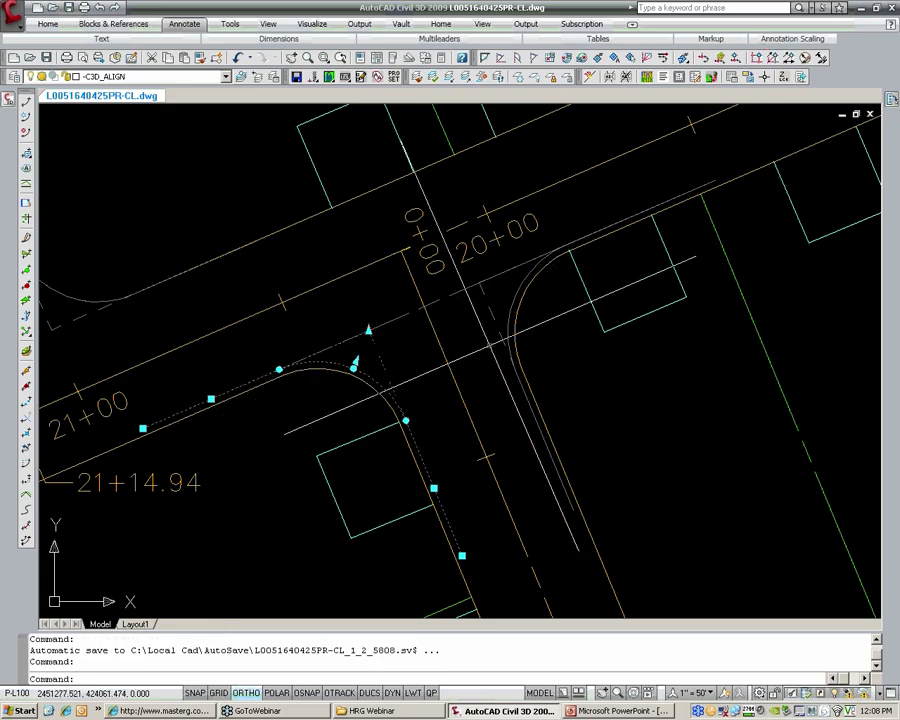
{"action": "key", "text": "Escape"}
{"action": "left_click", "coordinate": [510, 302]}
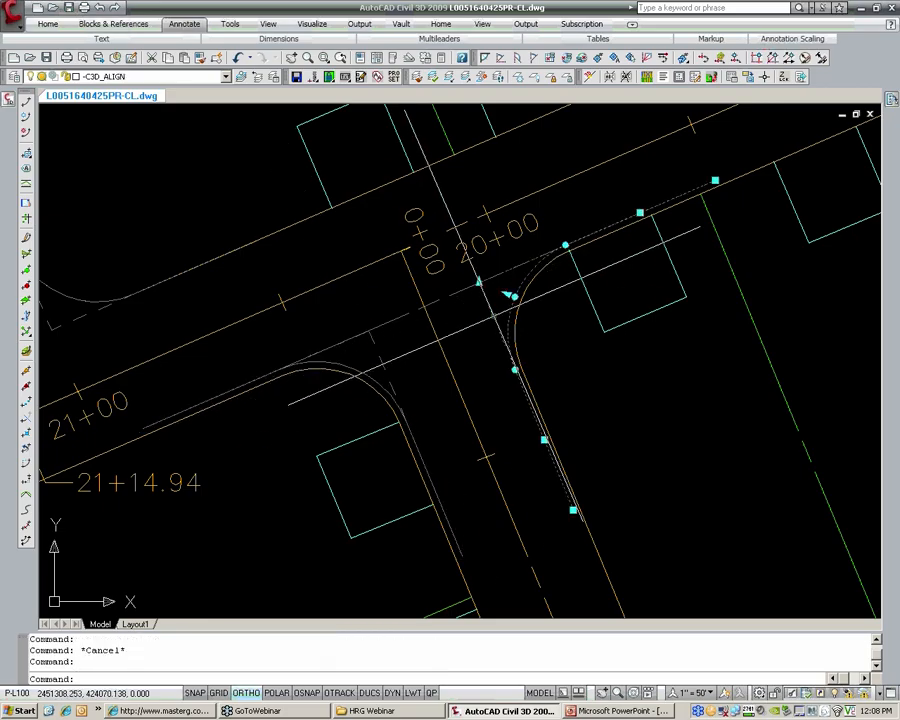
{"action": "key", "text": "Escape"}
{"action": "left_click", "coordinate": [460, 290]}
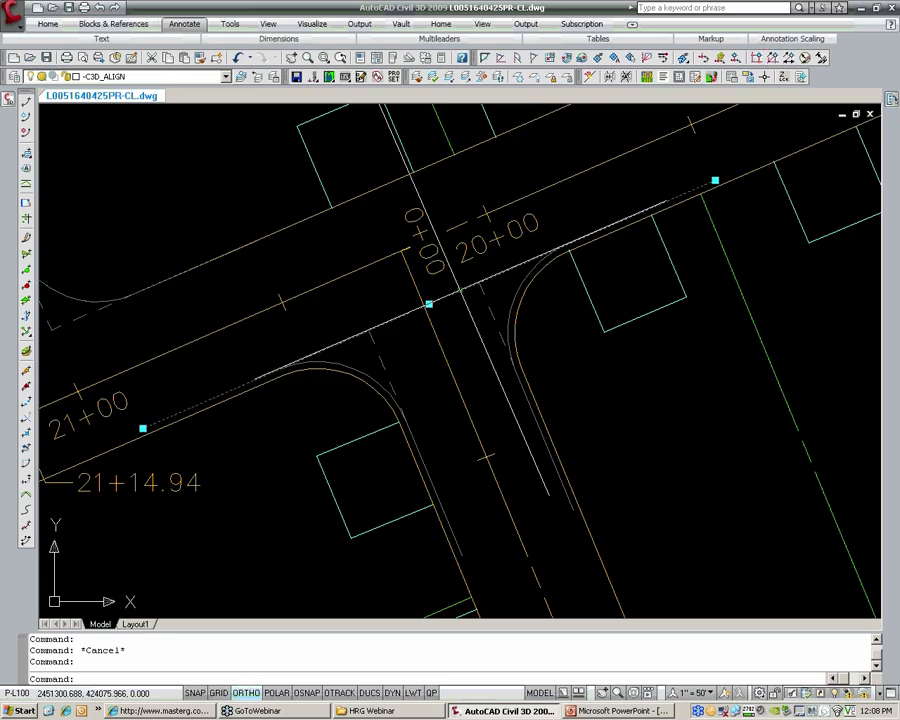
{"action": "mouse_move", "coordinate": [461, 292]}
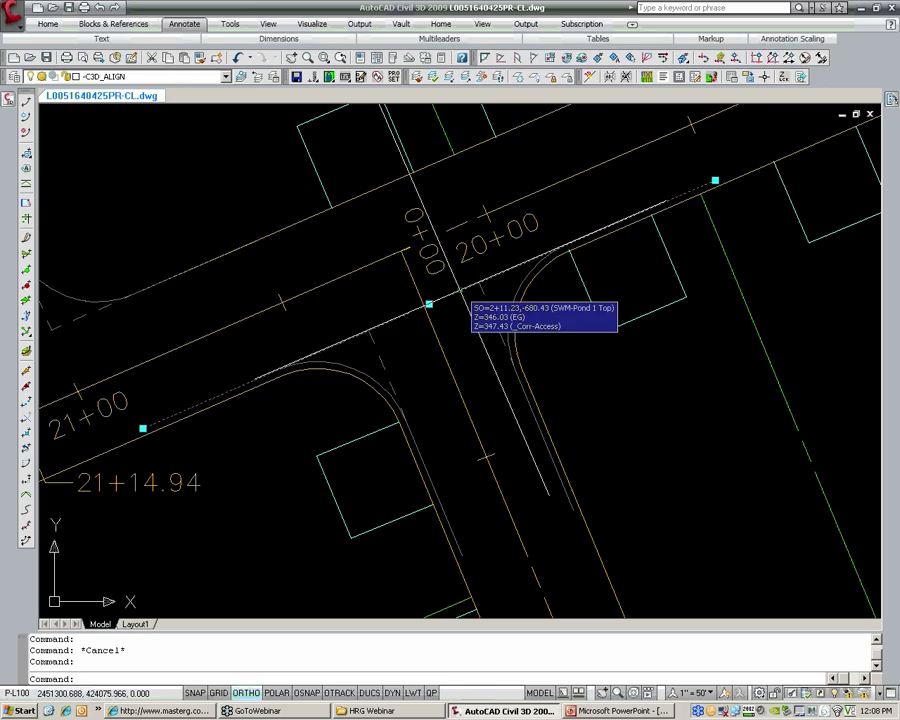
{"action": "key", "text": "Escape"}
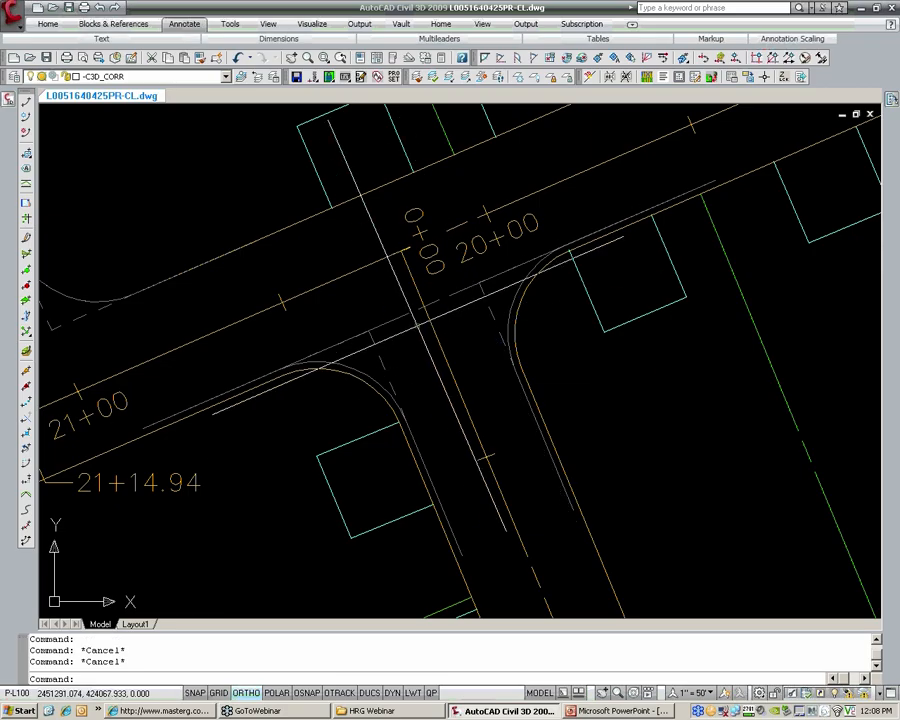
- Examine the RT-3rd INT, LT-3rd INT and ETW-3rd INT profile views in the INTERSECTION PROFILES area
{"action": "scroll", "coordinate": [250, 235], "scroll_direction": "down", "scroll_amount": 2}
{"action": "scroll", "coordinate": [250, 235], "scroll_direction": "up", "scroll_amount": 1}
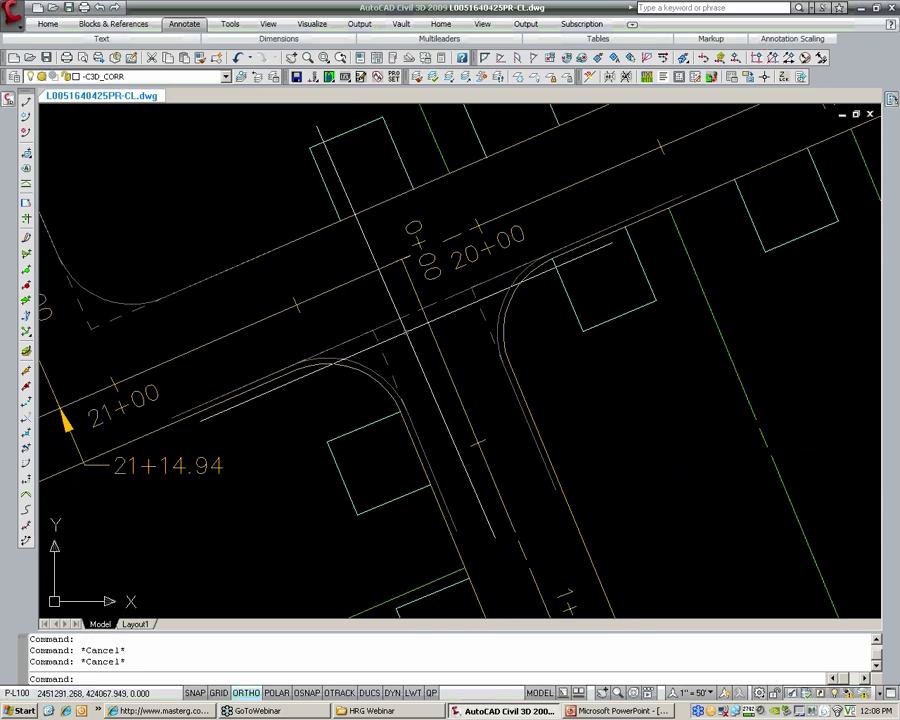
{"action": "scroll", "coordinate": [403, 316], "scroll_direction": "down", "scroll_amount": 14}
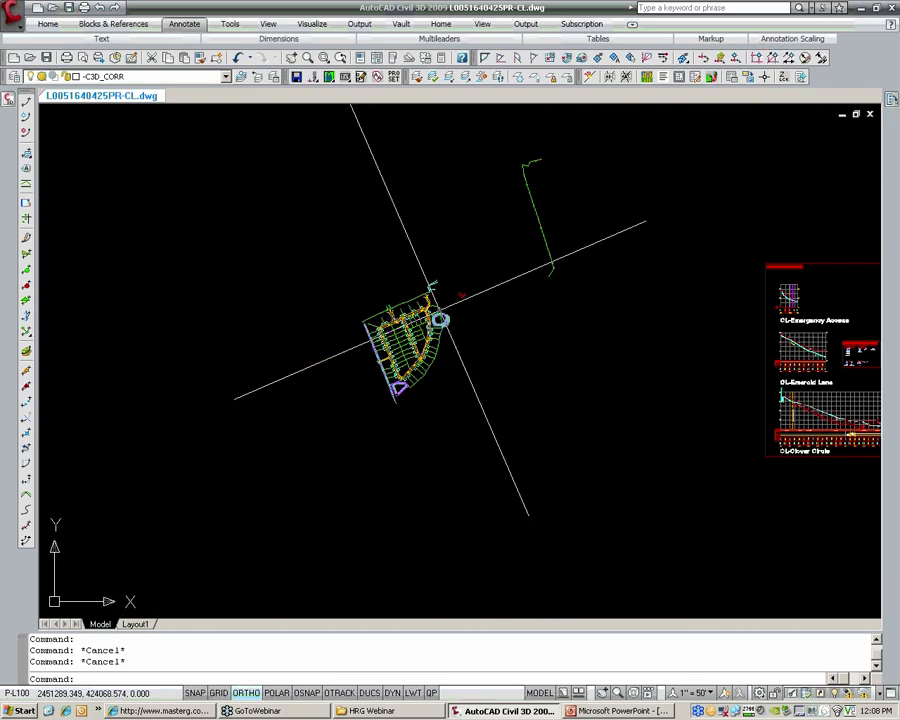
{"action": "middle_click_drag", "start_coordinate": [719, 329], "coordinate": [482, 396]}
{"action": "scroll", "coordinate": [580, 358], "scroll_direction": "down", "scroll_amount": 1}
{"action": "left_click_drag", "start_coordinate": [580, 358], "coordinate": [349, 418]}
{"action": "middle_click_drag", "start_coordinate": [349, 418], "coordinate": [315, 426]}
{"action": "scroll", "coordinate": [461, 347], "scroll_direction": "up", "scroll_amount": 15}
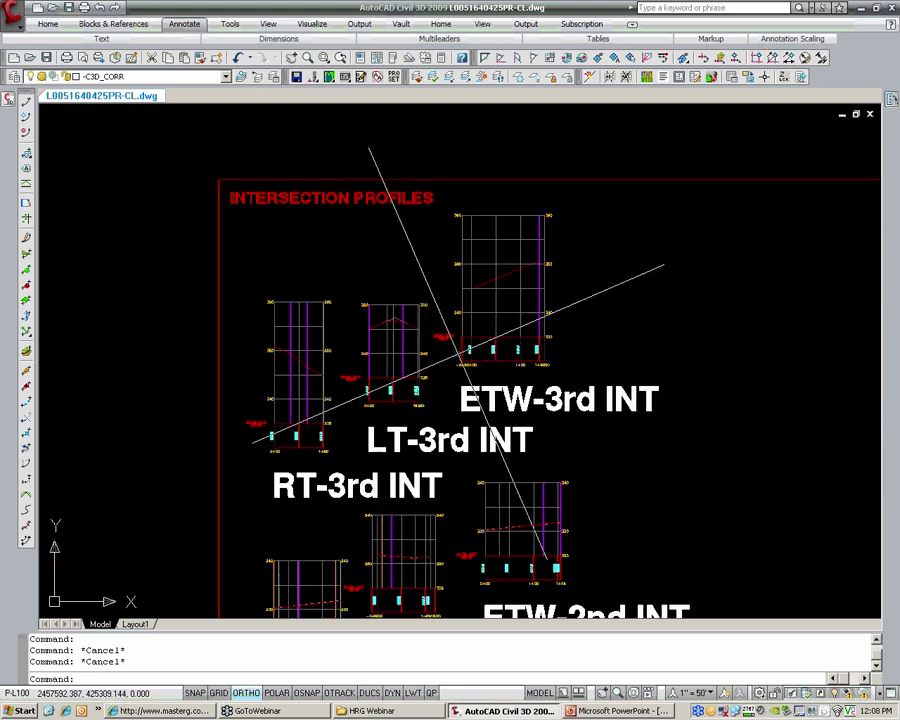
{"action": "scroll", "coordinate": [402, 348], "scroll_direction": "up", "scroll_amount": 2}
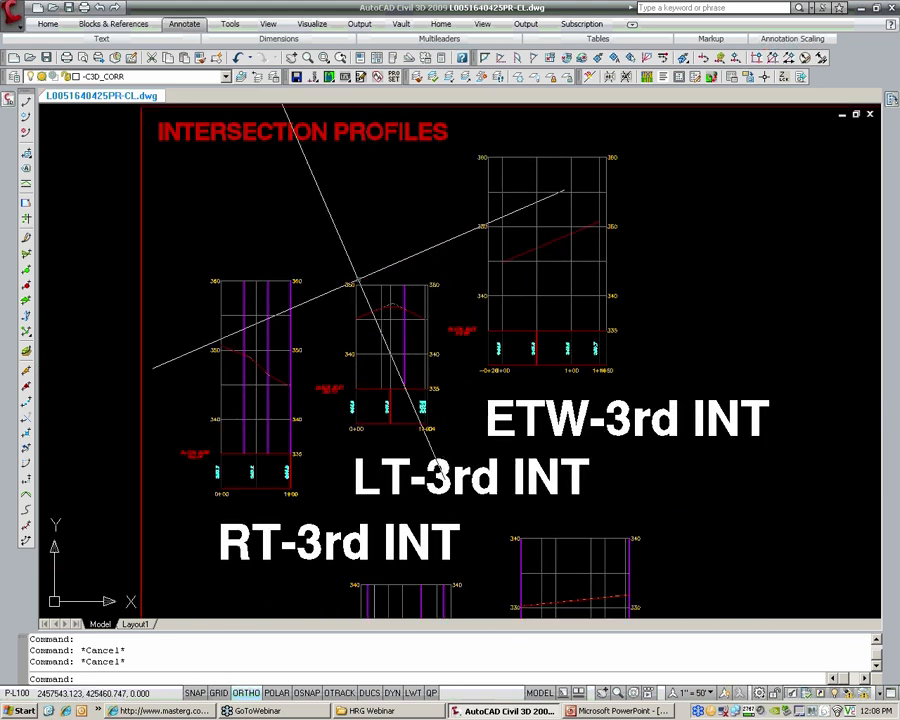
{"action": "scroll", "coordinate": [410, 345], "scroll_direction": "down", "scroll_amount": 3}
{"action": "scroll", "coordinate": [295, 382], "scroll_direction": "up", "scroll_amount": 4}
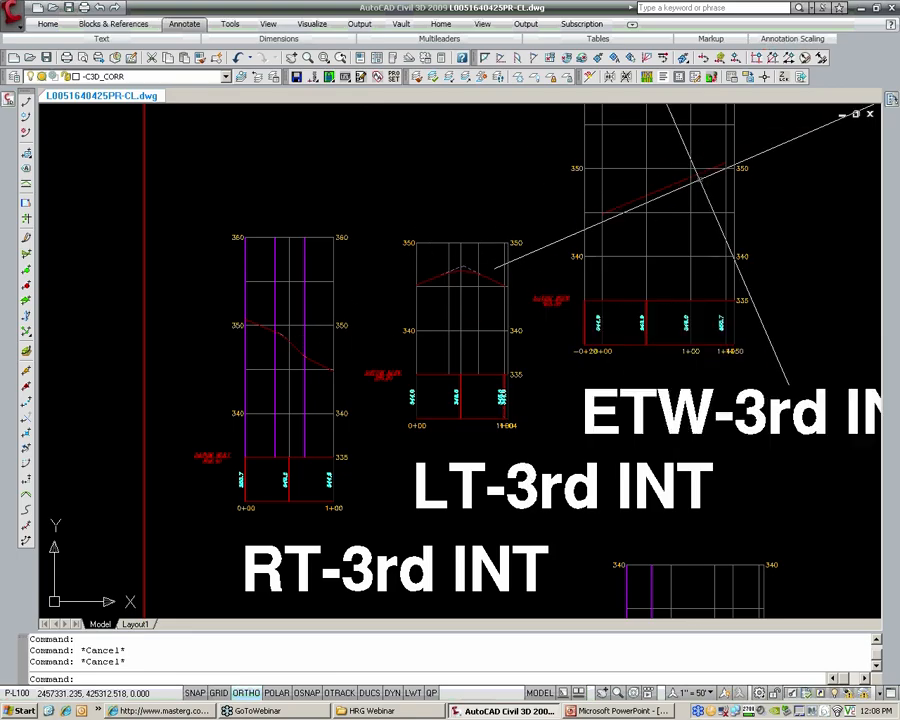
{"action": "scroll", "coordinate": [405, 322], "scroll_direction": "down", "scroll_amount": 5}
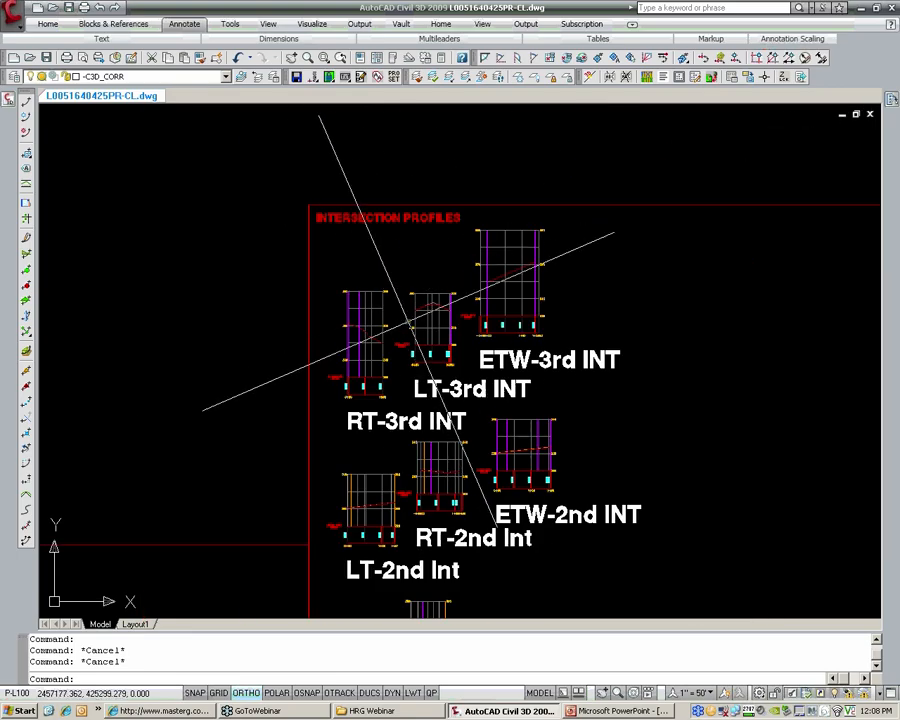
{"action": "scroll", "coordinate": [502, 273], "scroll_direction": "up", "scroll_amount": 2}
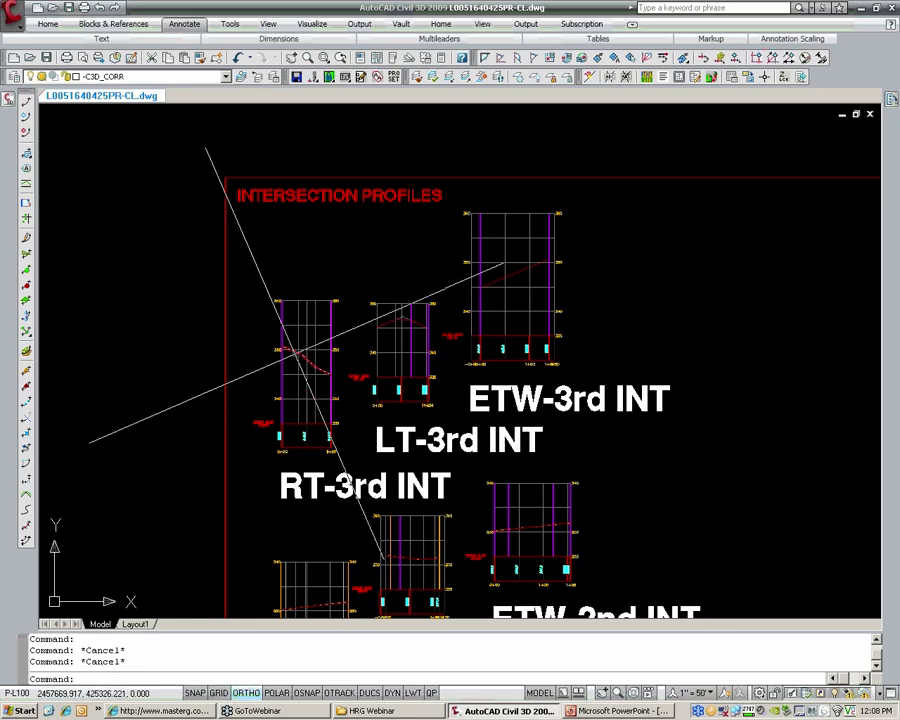
- Return to the intersection near station 20+00 in plan and inspect the west curb return alignment
{"action": "middle_click_drag", "start_coordinate": [200, 392], "coordinate": [468, 325]}
{"action": "scroll", "coordinate": [450, 331], "scroll_direction": "down", "scroll_amount": 5}
{"action": "middle_click_drag", "start_coordinate": [362, 383], "coordinate": [780, 275]}
{"action": "middle_click_drag", "start_coordinate": [225, 400], "coordinate": [647, 316]}
{"action": "scroll", "coordinate": [183, 362], "scroll_direction": "up", "scroll_amount": 6}
{"action": "scroll", "coordinate": [80, 455], "scroll_direction": "up", "scroll_amount": 8}
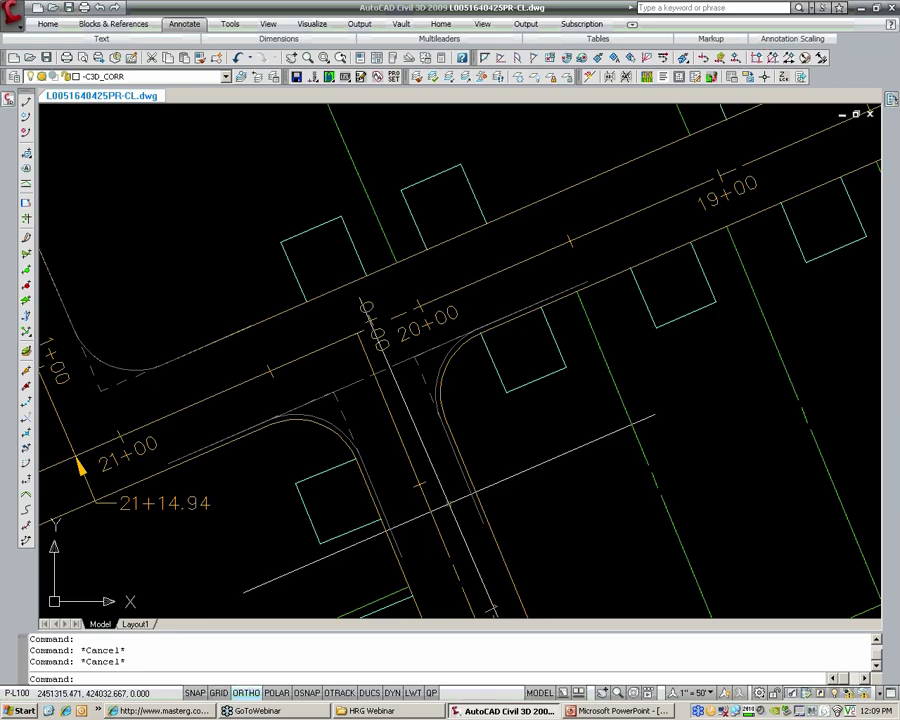
{"action": "middle_click_drag", "start_coordinate": [441, 511], "coordinate": [416, 456]}
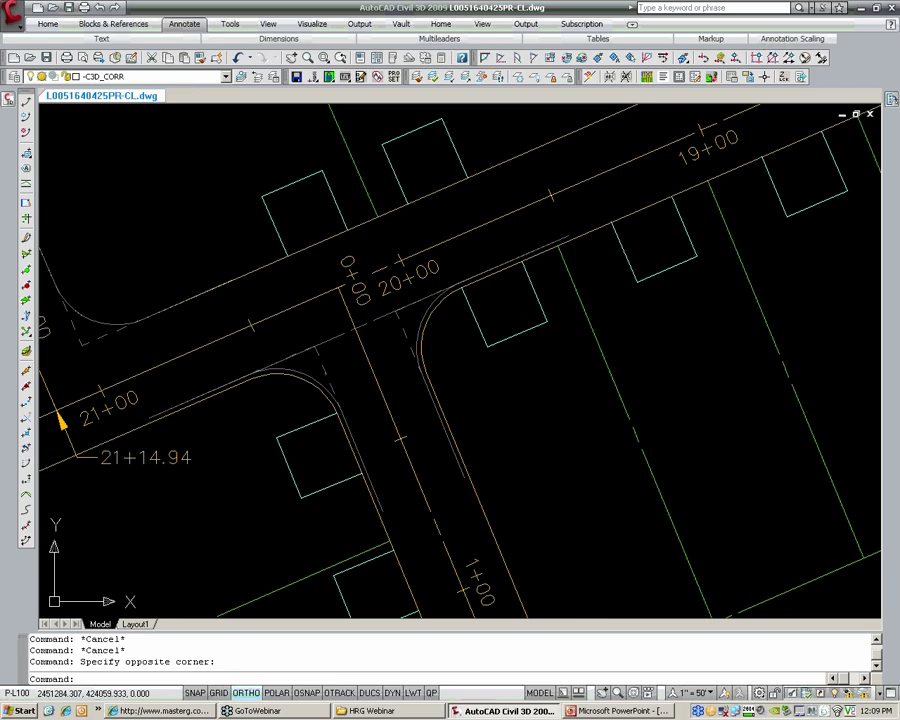
{"action": "left_click", "coordinate": [300, 372]}
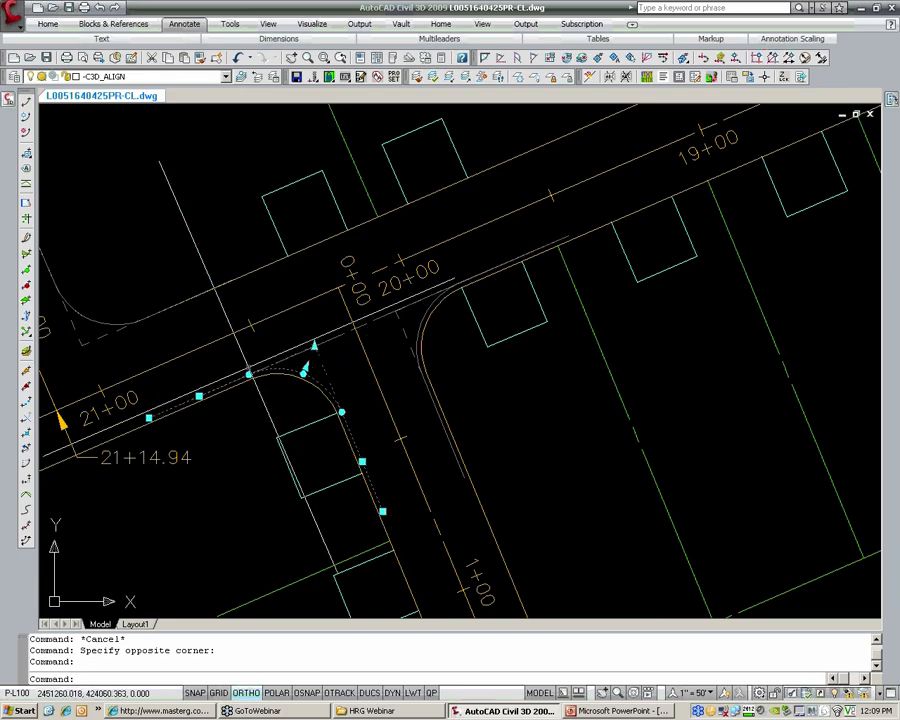
{"action": "scroll", "coordinate": [316, 391], "scroll_direction": "up", "scroll_amount": 2}
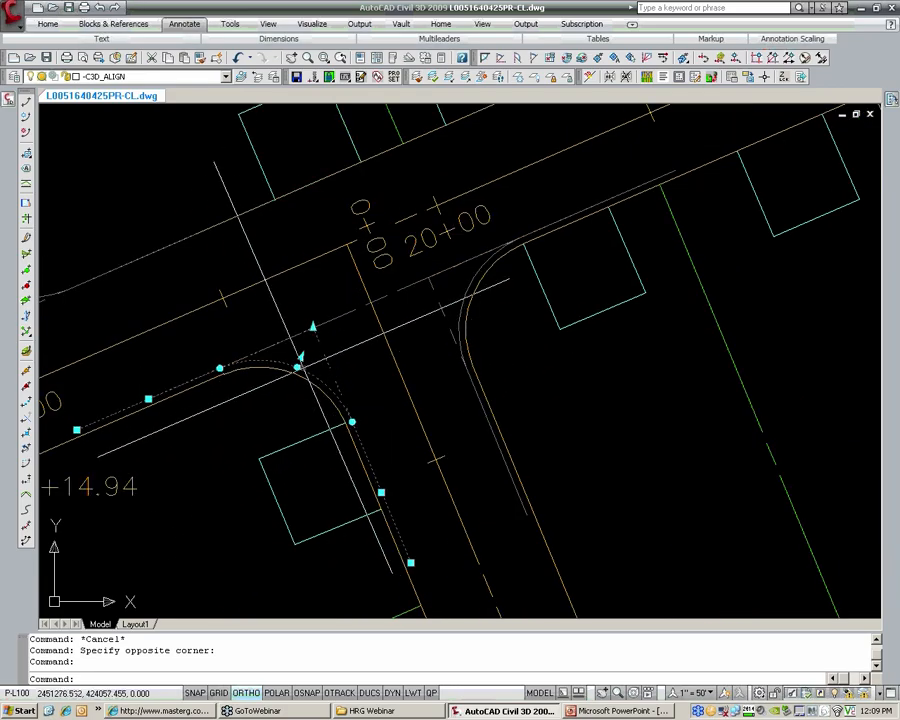
{"action": "key", "text": "Escape"}
- Offset the west curb return alignment by 1.5 toward the outer side of the curve
{"action": "scroll", "coordinate": [300, 375], "scroll_direction": "up", "scroll_amount": 2}
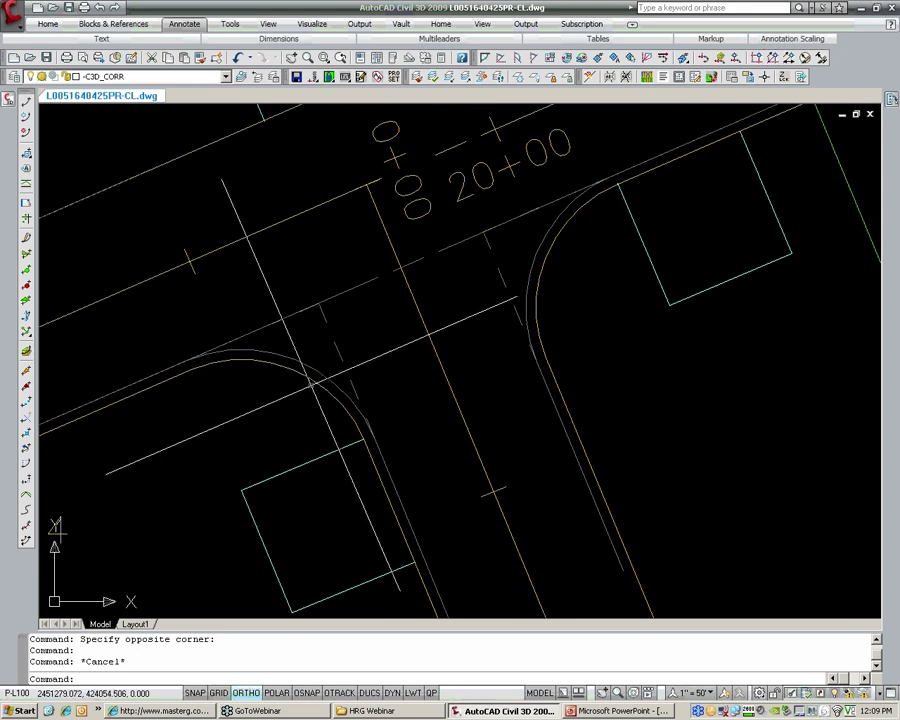
{"action": "type", "text": "offset"}
{"action": "key", "text": "Return"}
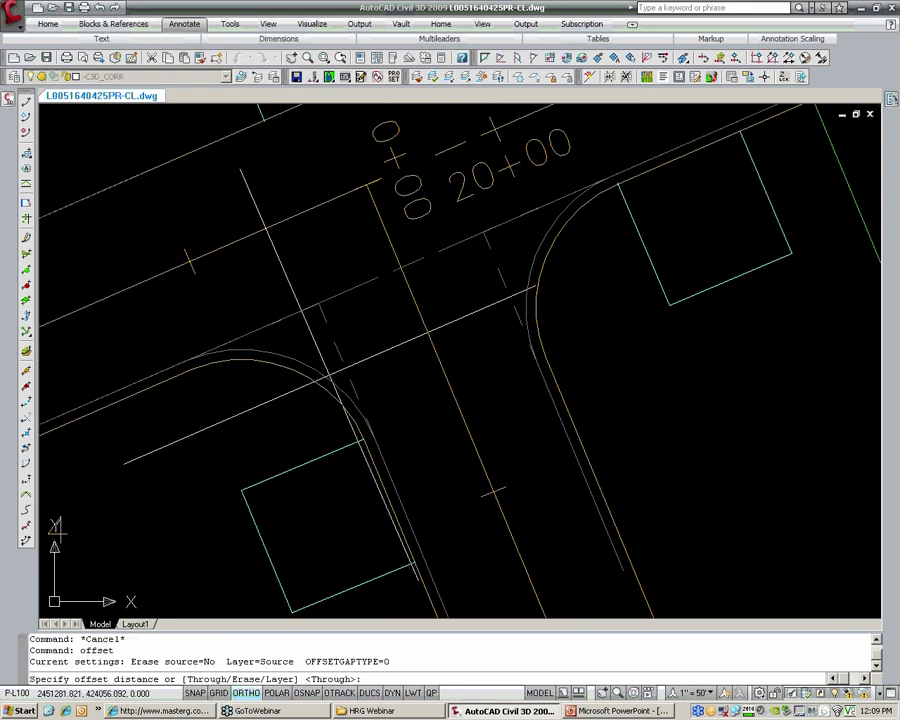
{"action": "key", "text": "Return"}
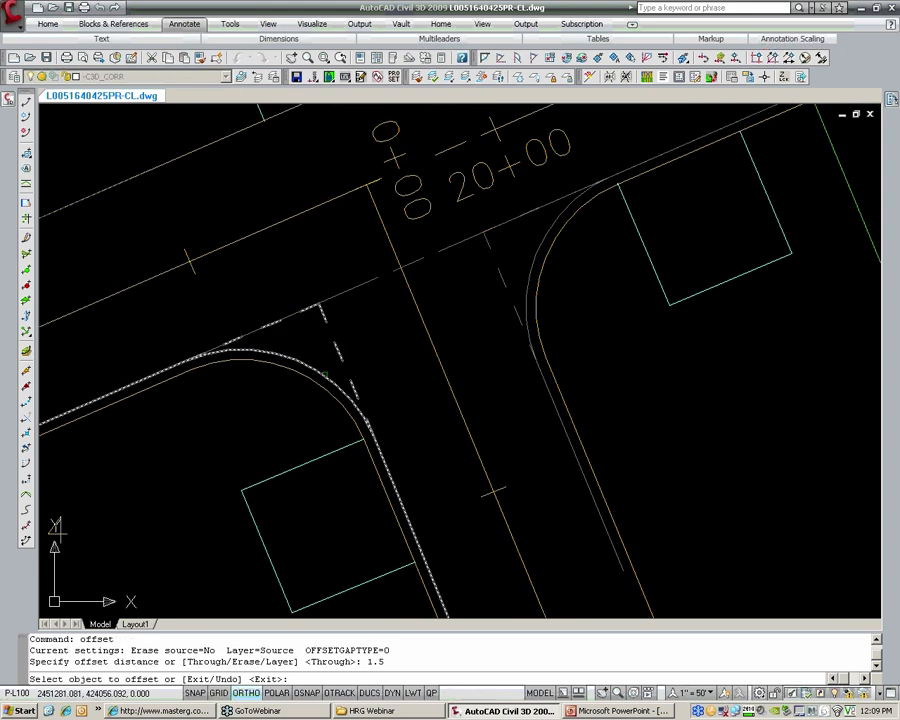
{"action": "left_click", "coordinate": [323, 375]}
{"action": "left_click", "coordinate": [310, 395]}
{"action": "key", "text": "Return"}
- Erase the offset copy of the west curb return
{"action": "left_click", "coordinate": [318, 386]}
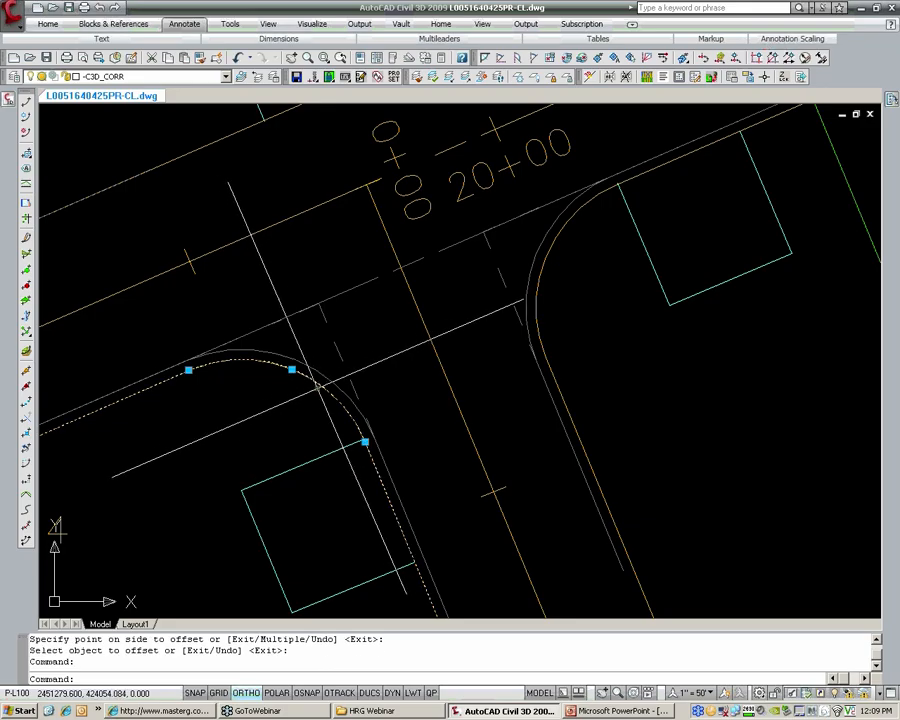
{"action": "scroll", "coordinate": [305, 384], "scroll_direction": "up", "scroll_amount": 5}
{"action": "scroll", "coordinate": [305, 384], "scroll_direction": "down", "scroll_amount": 4}
{"action": "type", "text": "e"}
{"action": "key", "text": "Return"}
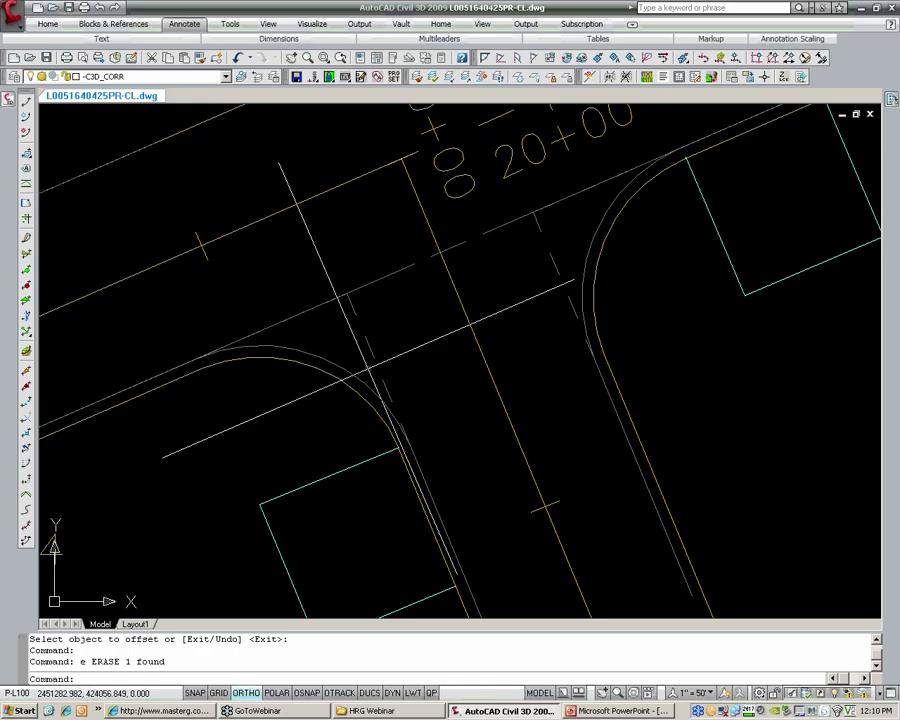
- Inspect the edge alignment crossing the side road's mouth by selecting it
{"action": "scroll", "coordinate": [581, 327], "scroll_direction": "down", "scroll_amount": 2}
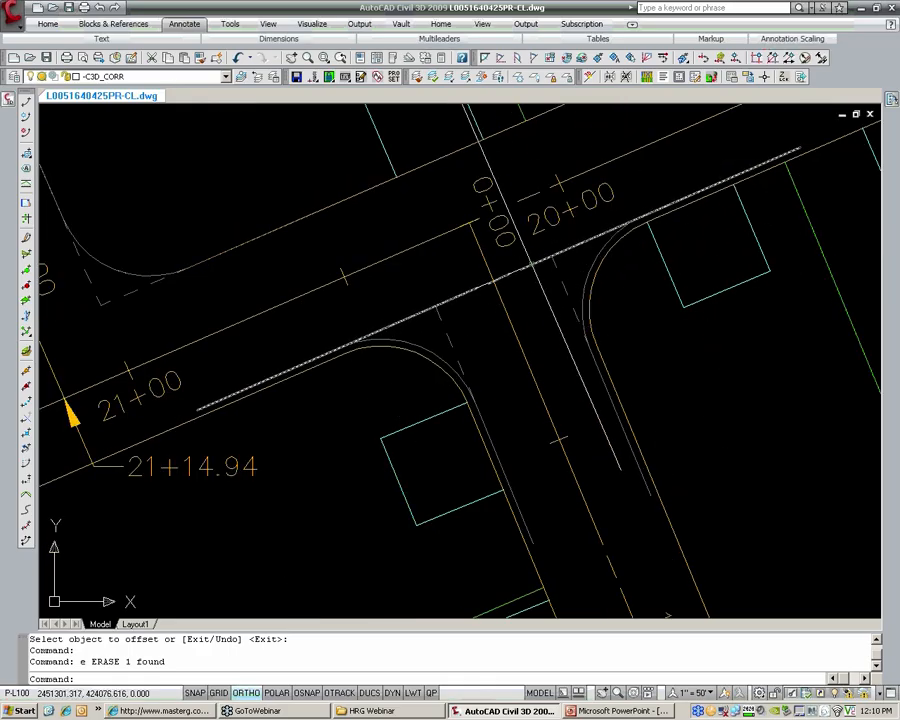
{"action": "left_click", "coordinate": [534, 263]}
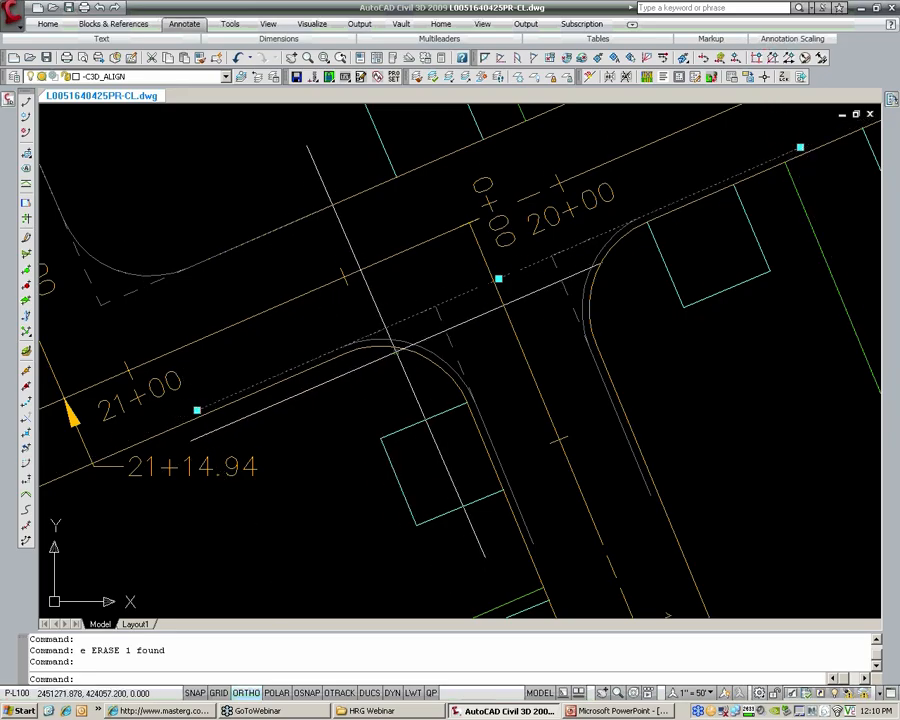
{"action": "key", "text": "Escape"}
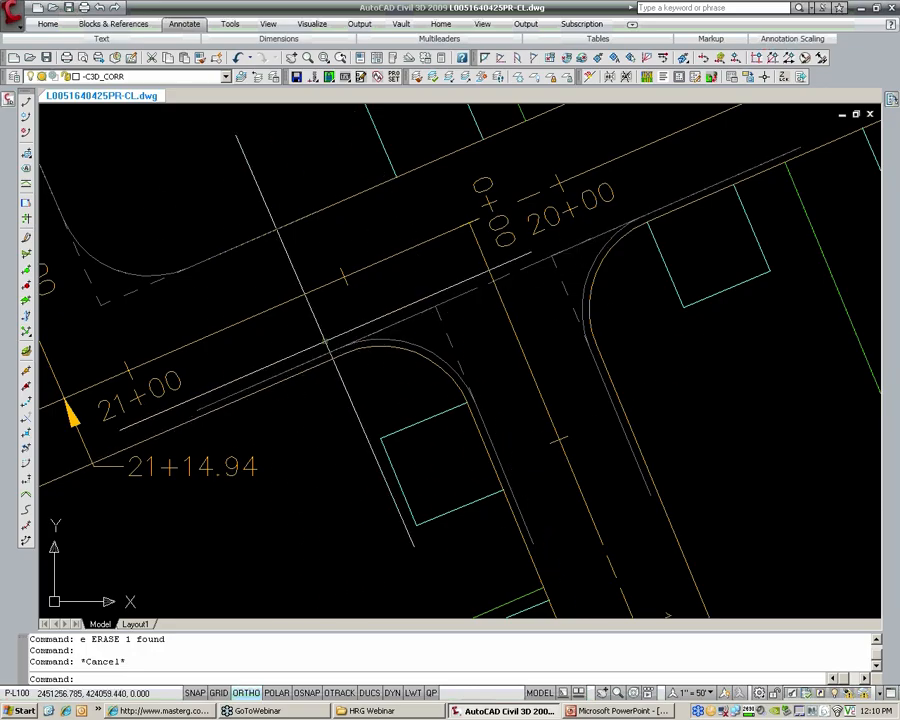
- Check the alignment properties of the west curb return RT-3rd INT, keeping HRG_Transitions as its object style
{"action": "mouse_move", "coordinate": [330, 346]}
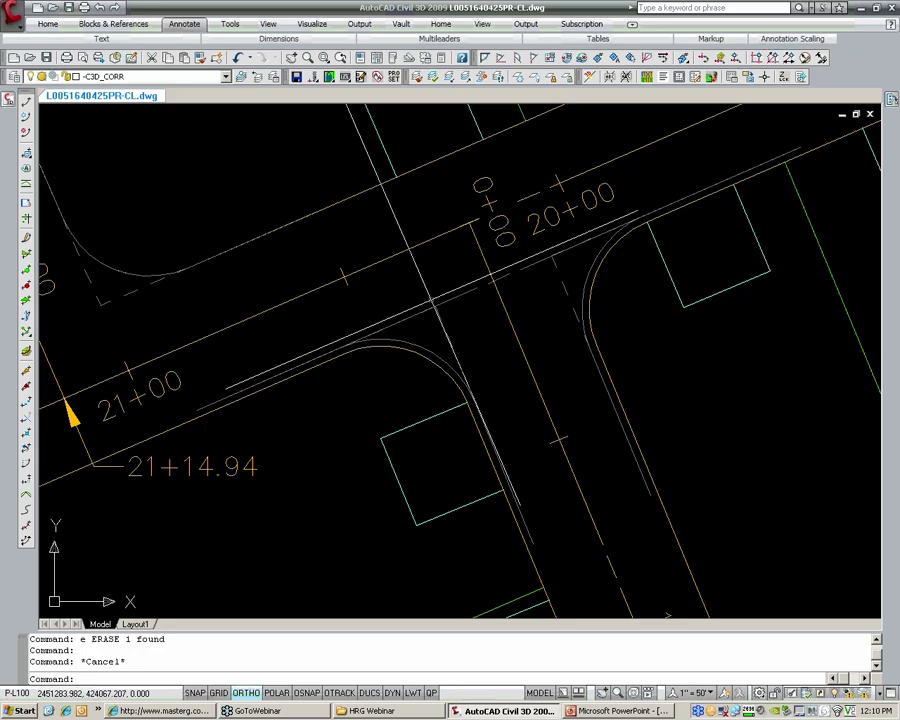
{"action": "mouse_move", "coordinate": [440, 311]}
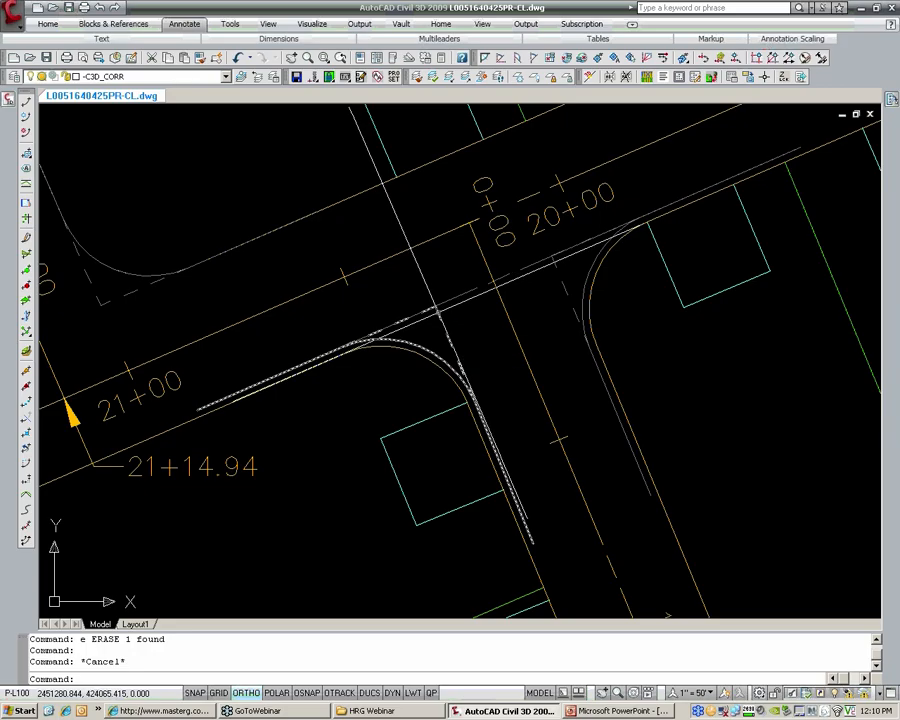
{"action": "left_click", "coordinate": [437, 312]}
{"action": "right_click", "coordinate": [438, 313]}
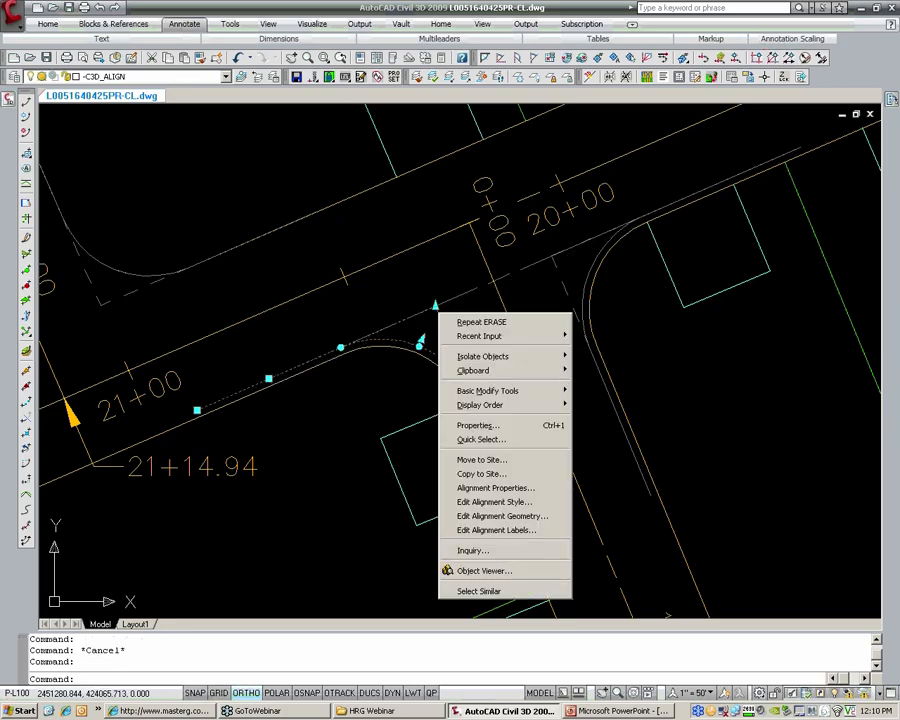
{"action": "left_click", "coordinate": [503, 488]}
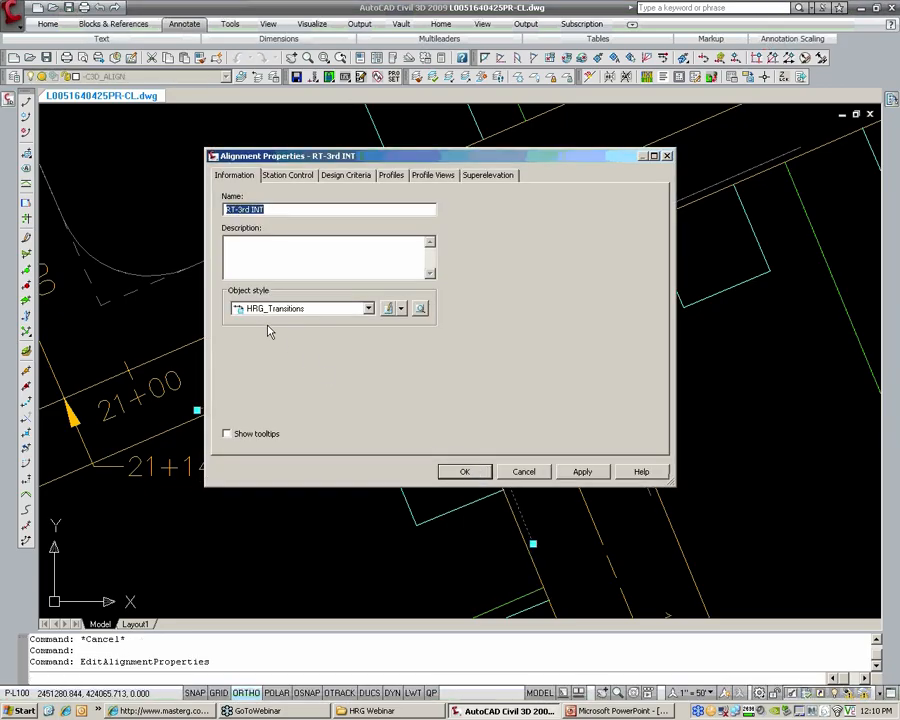
{"action": "left_click", "coordinate": [261, 310]}
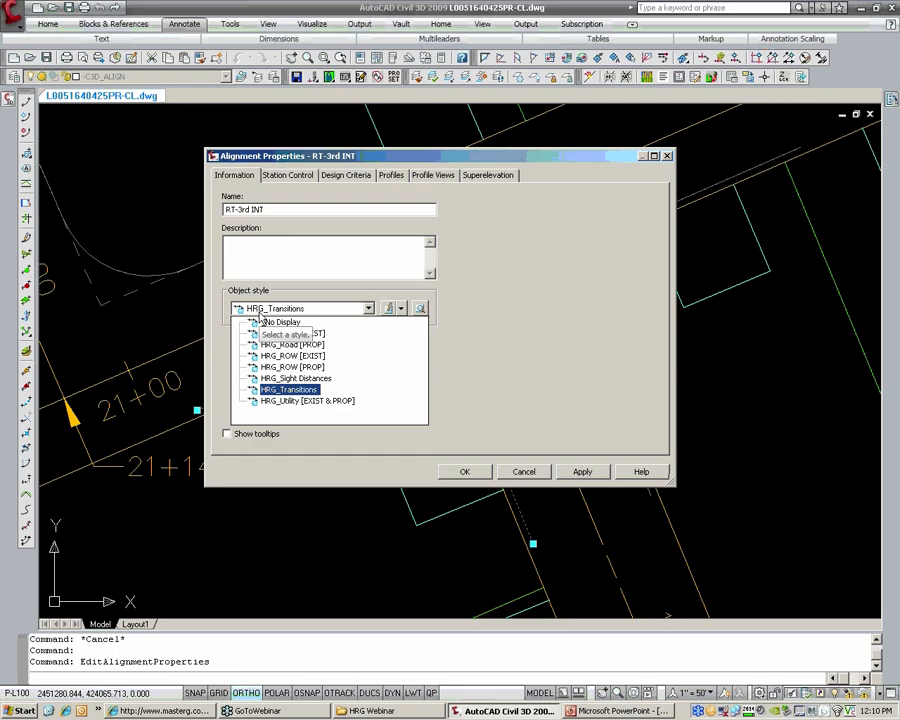
{"action": "left_click", "coordinate": [287, 389]}
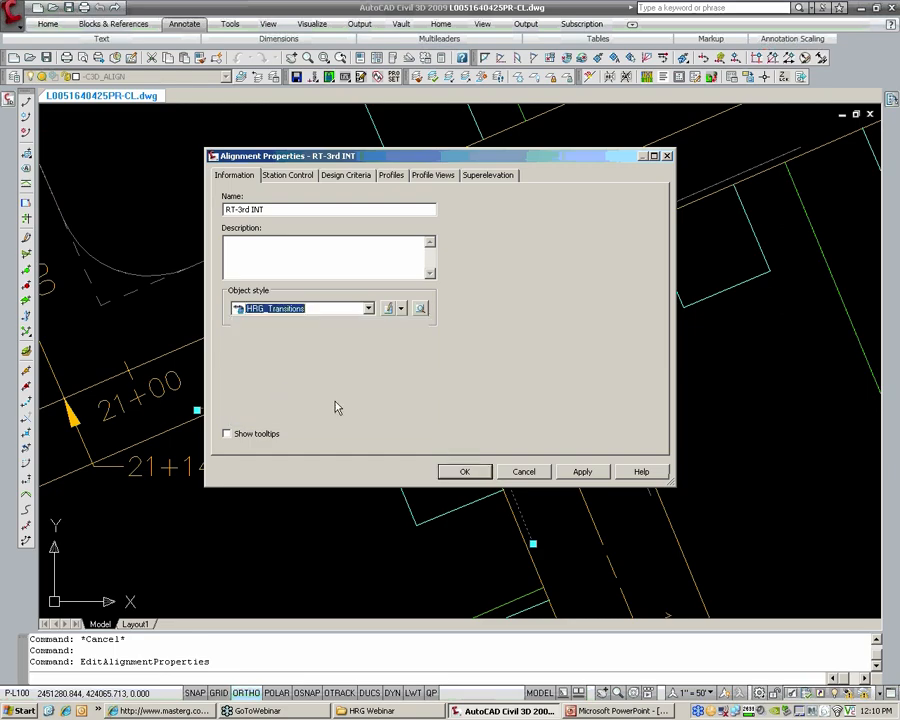
{"action": "left_click", "coordinate": [459, 471]}
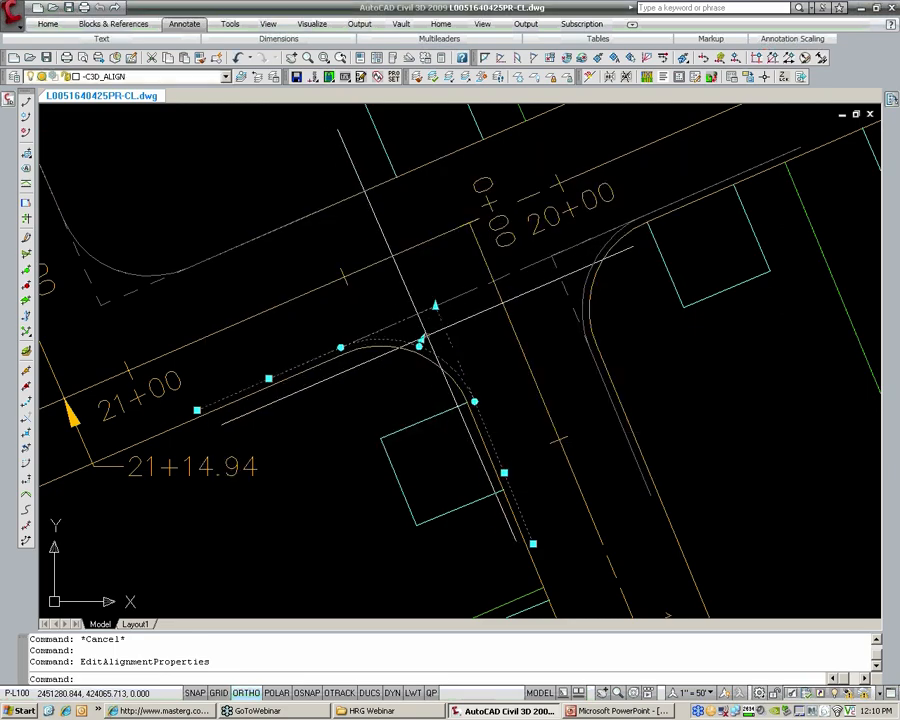
{"action": "key", "text": "Escape"}
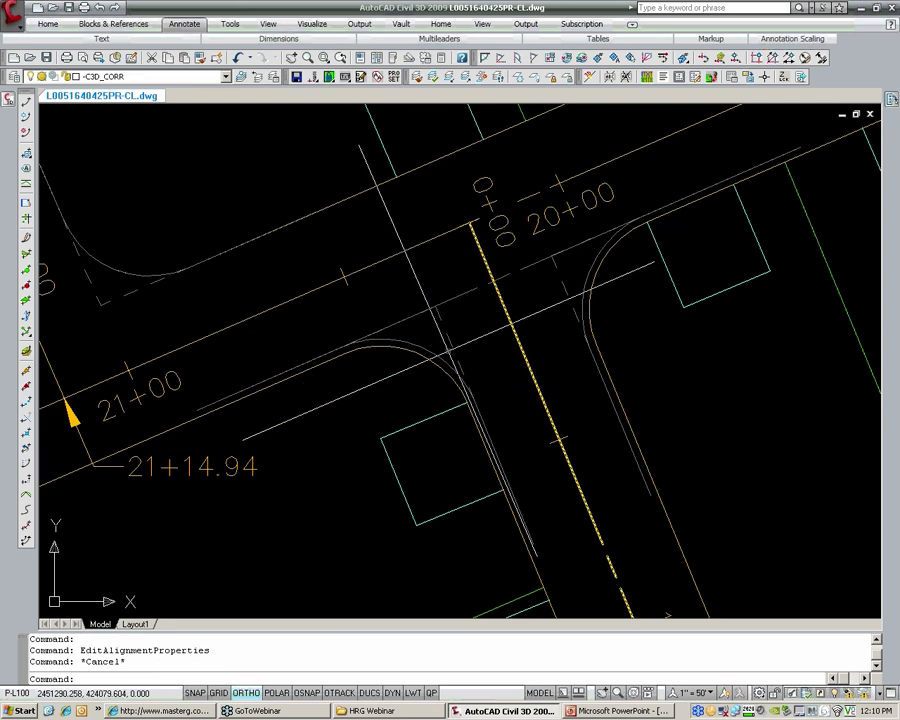
- Examine the CURB RADII assemblies ETW-LT and ETW-RT along with their NO CURB variants
{"action": "scroll", "coordinate": [415, 345], "scroll_direction": "down", "scroll_amount": 5}
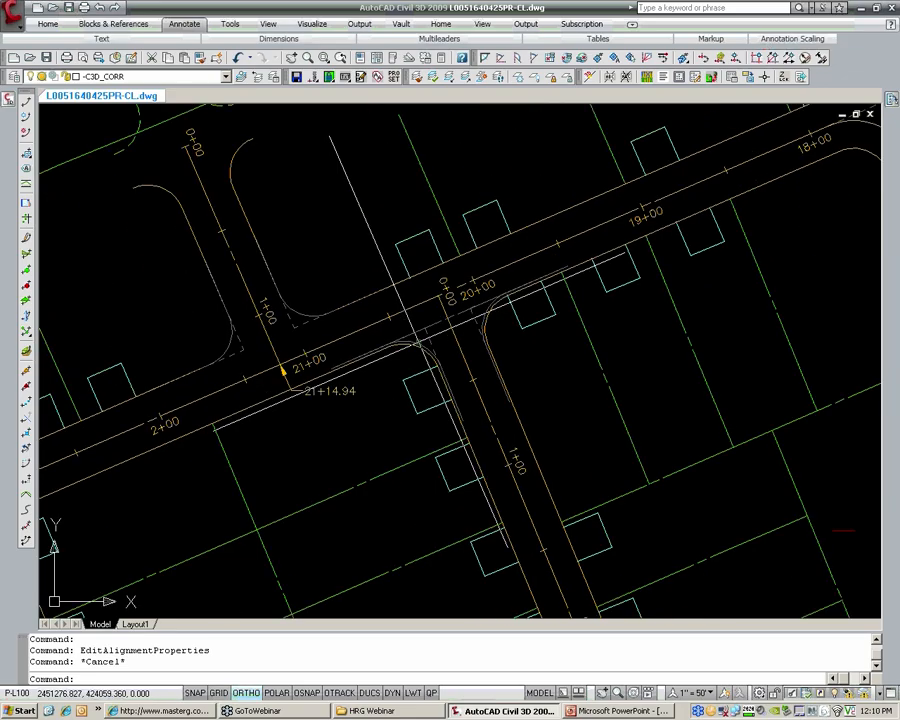
{"action": "scroll", "coordinate": [405, 344], "scroll_direction": "down", "scroll_amount": 4}
{"action": "mouse_move", "coordinate": [568, 415]}
{"action": "middle_mouse_down"}
{"action": "mouse_move", "coordinate": [360, 319]}
{"action": "mouse_move", "coordinate": [331, 322]}
{"action": "middle_mouse_up"}
{"action": "scroll", "coordinate": [331, 322], "scroll_direction": "down", "scroll_amount": 4}
{"action": "middle_click_drag", "start_coordinate": [778, 399], "coordinate": [525, 334]}
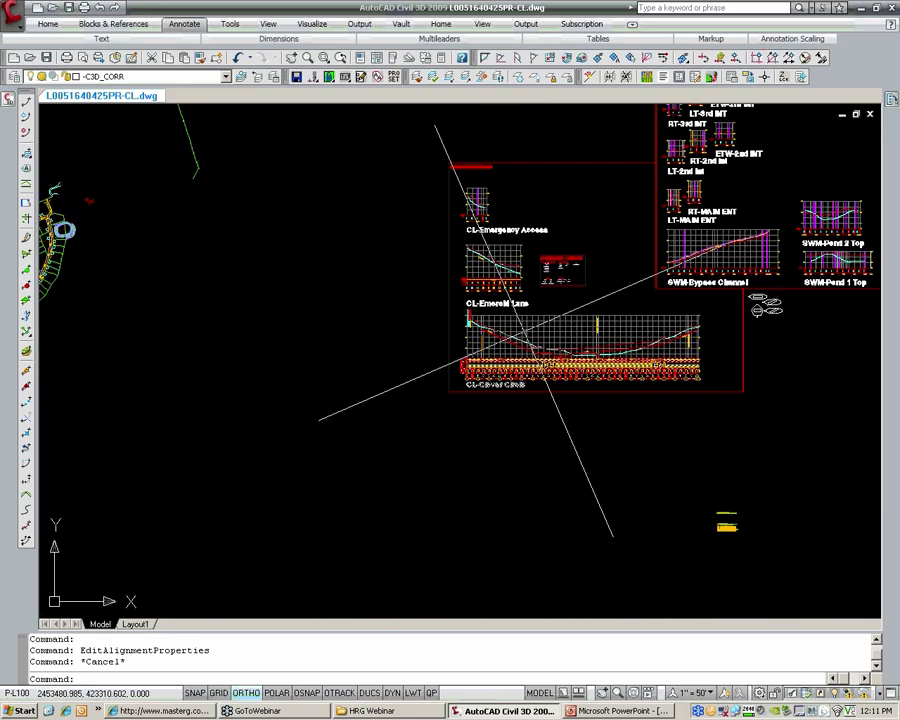
{"action": "scroll", "coordinate": [625, 323], "scroll_direction": "up", "scroll_amount": 10}
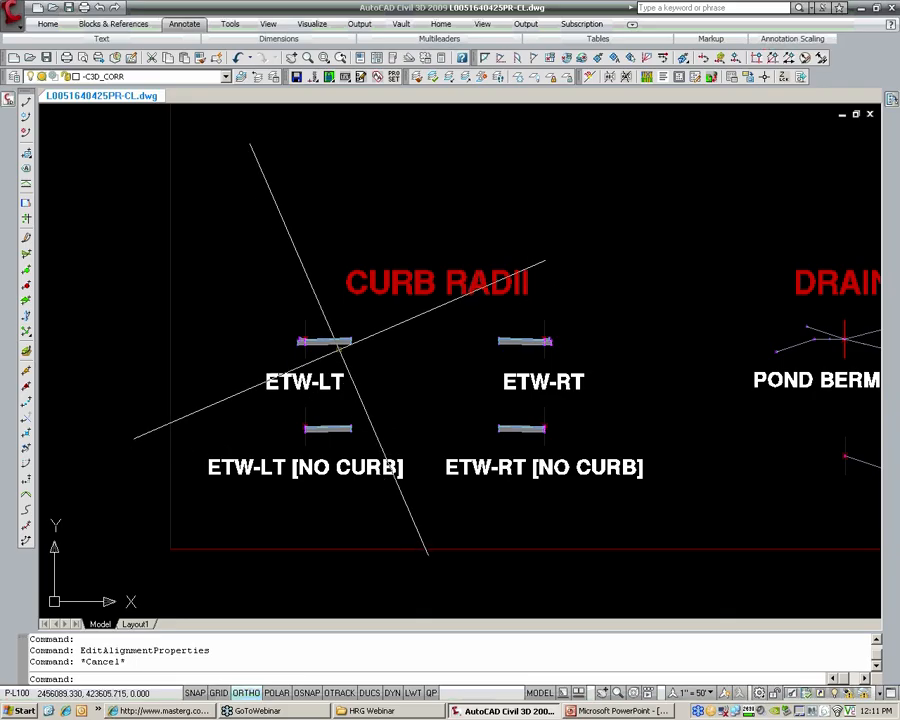
{"action": "scroll", "coordinate": [342, 345], "scroll_direction": "up", "scroll_amount": 2}
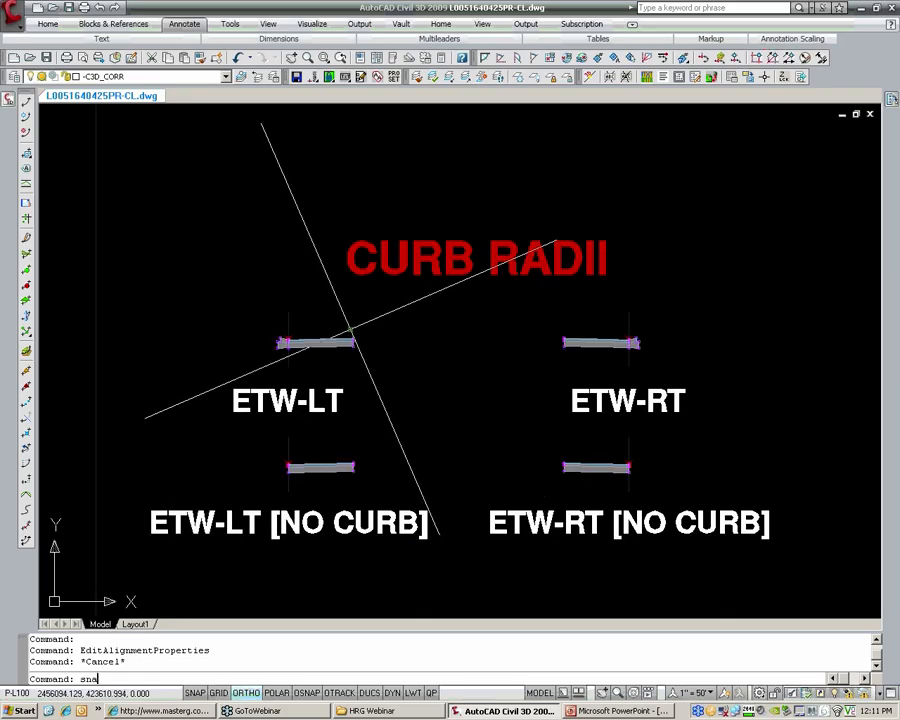
- Set the SNAPANG snap angle to 0
{"action": "type", "text": "ng"}
{"action": "key", "text": "Return"}
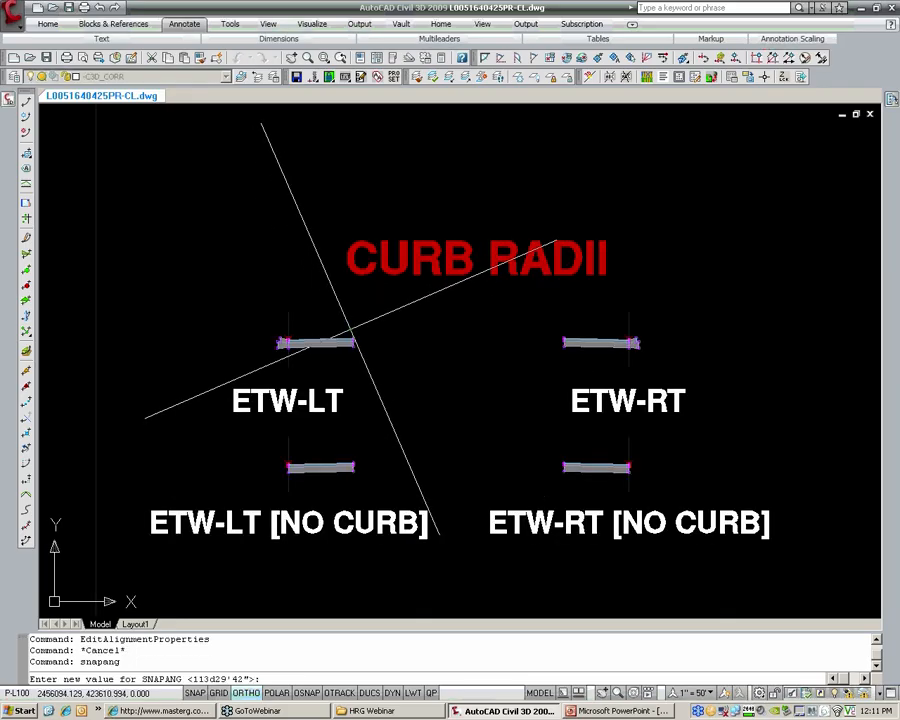
{"action": "type", "text": "0"}
{"action": "key", "text": "Return"}
- Examine the ACCESS DRIVE (TYP. SECTIONS) assemblies, from TS through the NO CURB RT, LT and BOTH variants
{"action": "middle_click_drag", "start_coordinate": [366, 610], "coordinate": [366, 436]}
{"action": "mouse_move", "coordinate": [354, 292]}
{"action": "middle_mouse_down"}
{"action": "mouse_move", "coordinate": [368, 366]}
{"action": "mouse_move", "coordinate": [356, 432]}
{"action": "middle_mouse_up"}
{"action": "middle_click_drag", "start_coordinate": [364, 376], "coordinate": [364, 436]}
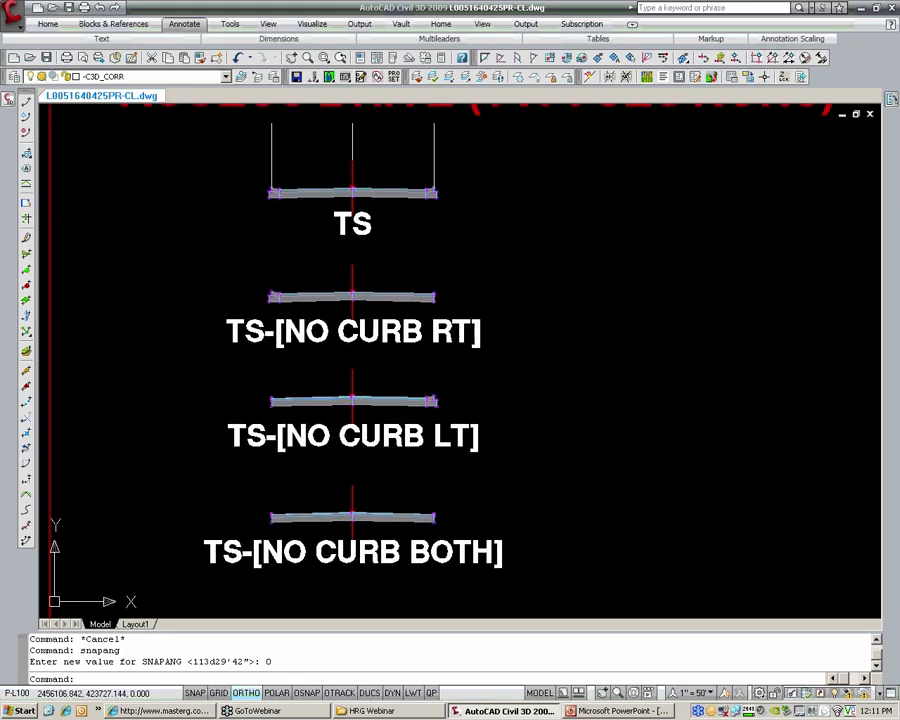
{"action": "middle_click_drag", "start_coordinate": [373, 335], "coordinate": [371, 371]}
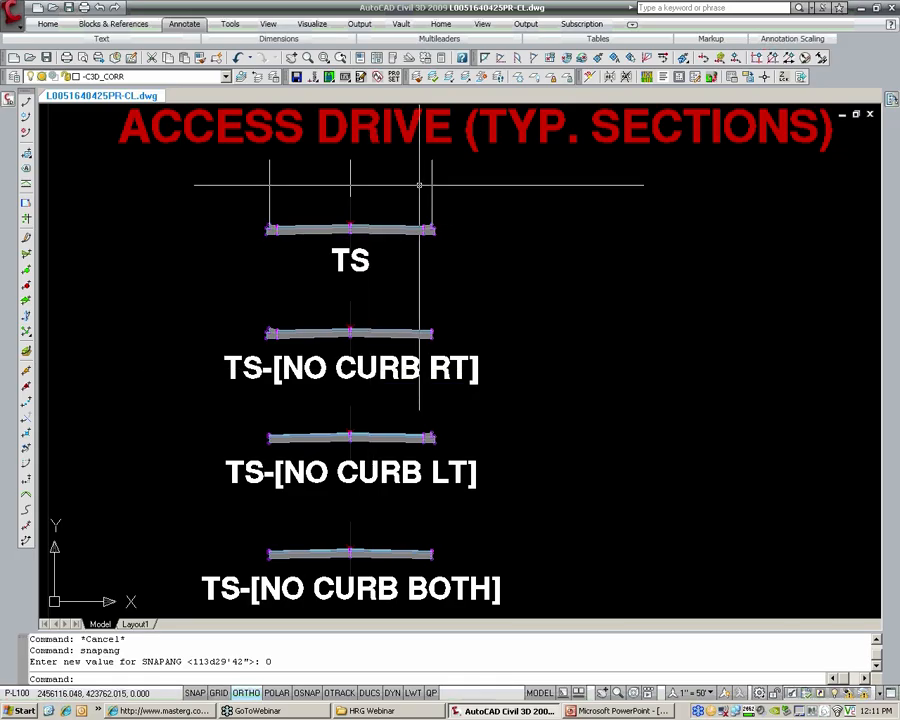
{"action": "mouse_move", "coordinate": [418, 183]}
{"action": "middle_mouse_down"}
{"action": "mouse_move", "coordinate": [392, 244]}
{"action": "mouse_move", "coordinate": [352, 258]}
{"action": "middle_mouse_up"}
{"action": "scroll", "coordinate": [346, 248], "scroll_direction": "up", "scroll_amount": 2}
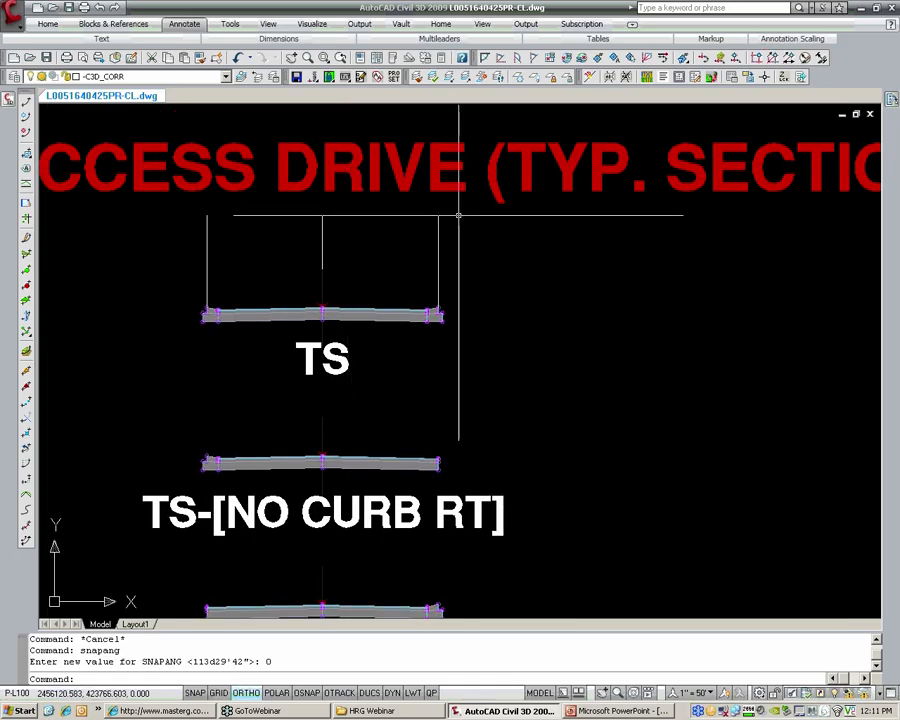
- Dock the Civil 3D - Imperial tool palettes beside the drawing and display the Imperial - Roadway subassemblies
{"action": "left_click", "coordinate": [892, 99]}
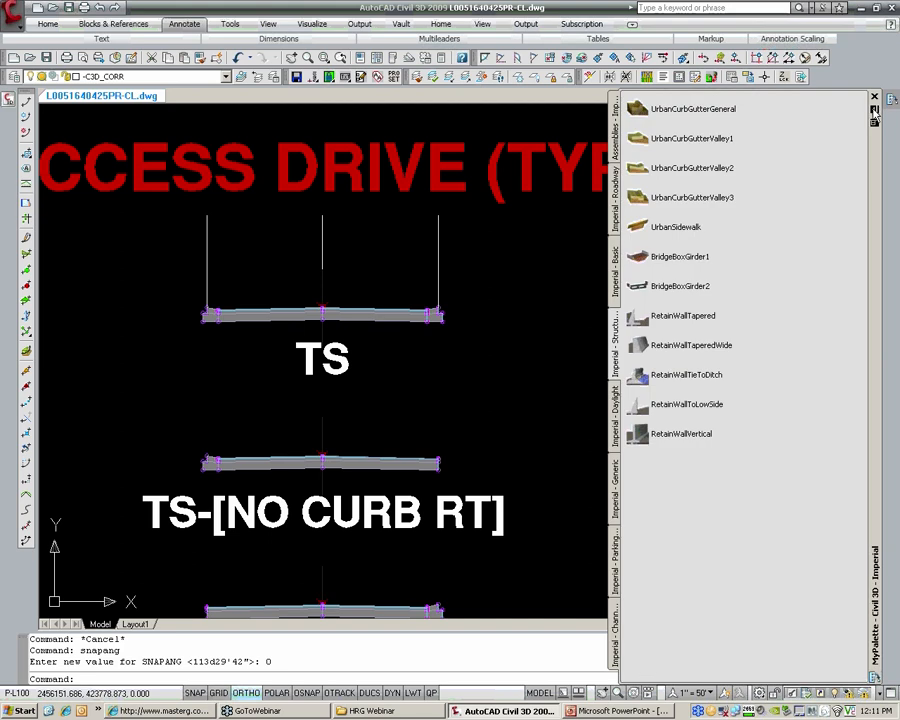
{"action": "left_click", "coordinate": [874, 112]}
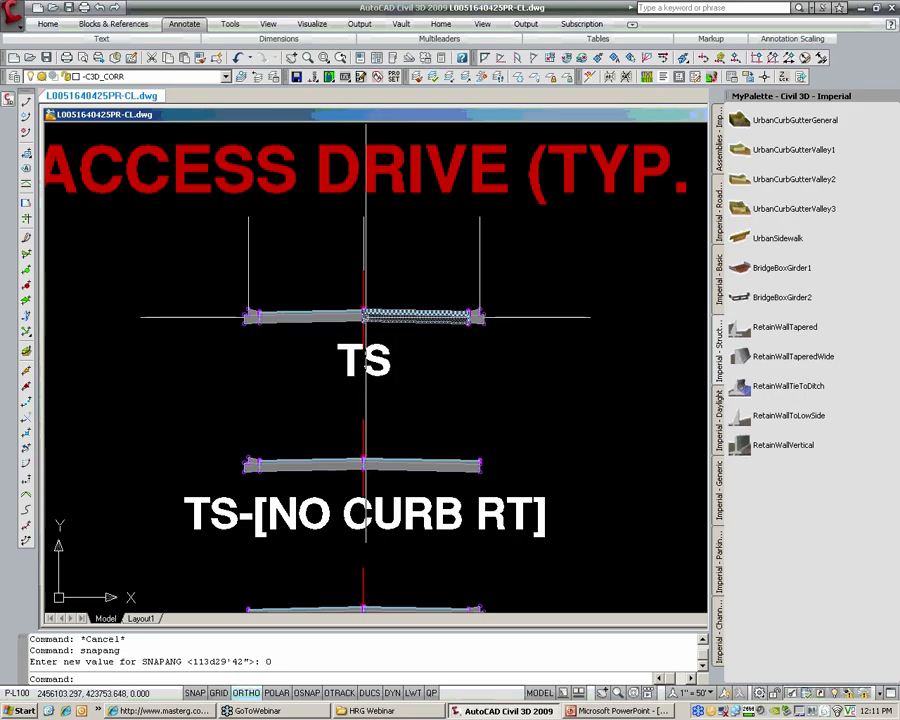
{"action": "left_click", "coordinate": [720, 190]}
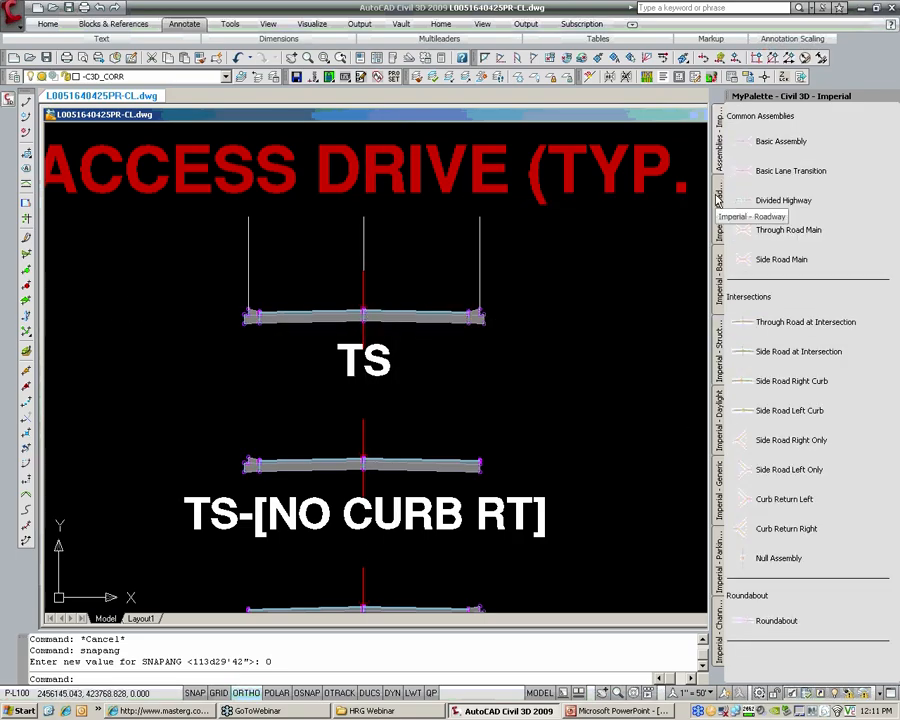
{"action": "right_click", "coordinate": [768, 100]}
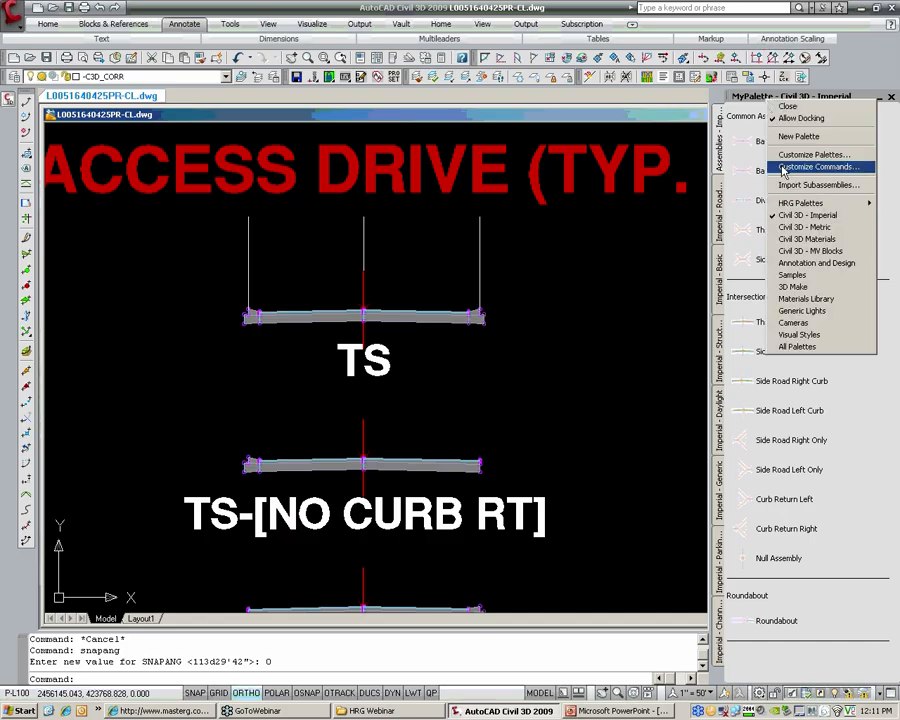
{"action": "left_click", "coordinate": [743, 100]}
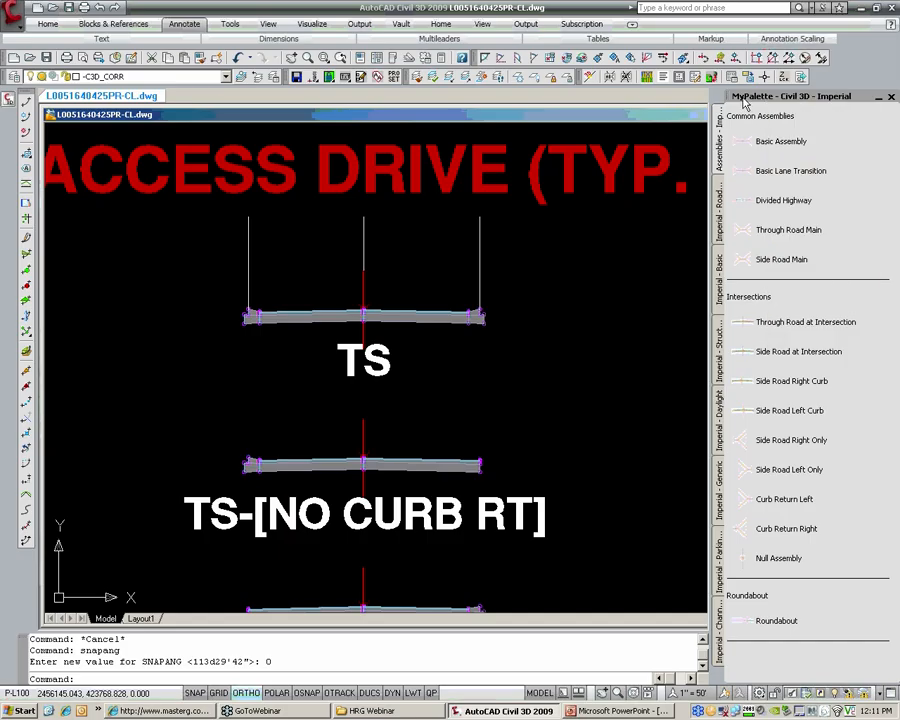
{"action": "left_click", "coordinate": [719, 205]}
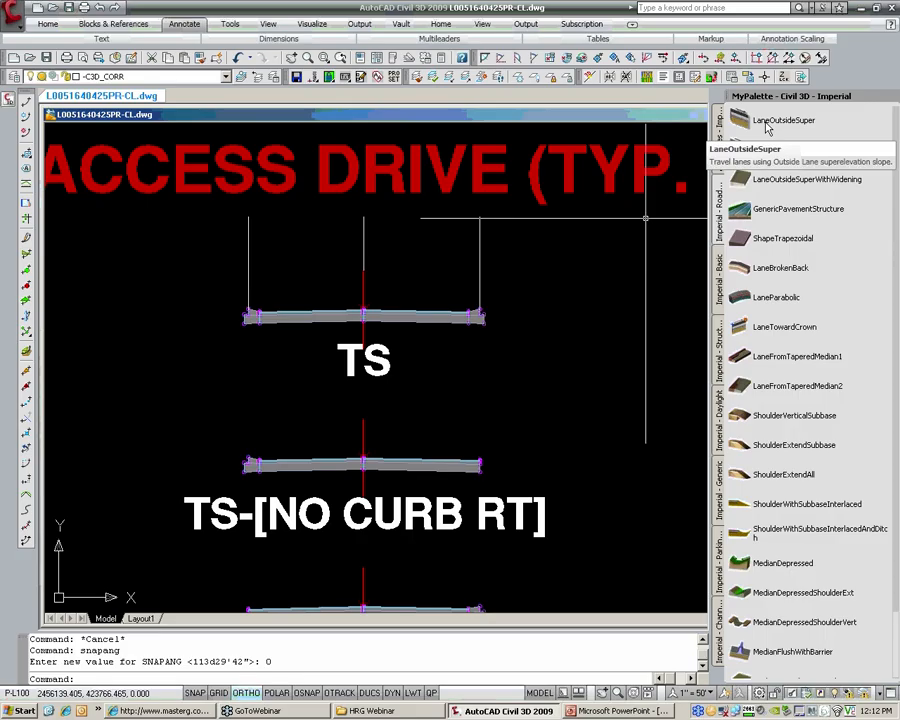
- Try adding a right-side LaneOutsideSuper subassembly 12 ft wide to the TS assembly, and undo the addition
{"action": "left_click", "coordinate": [763, 122]}
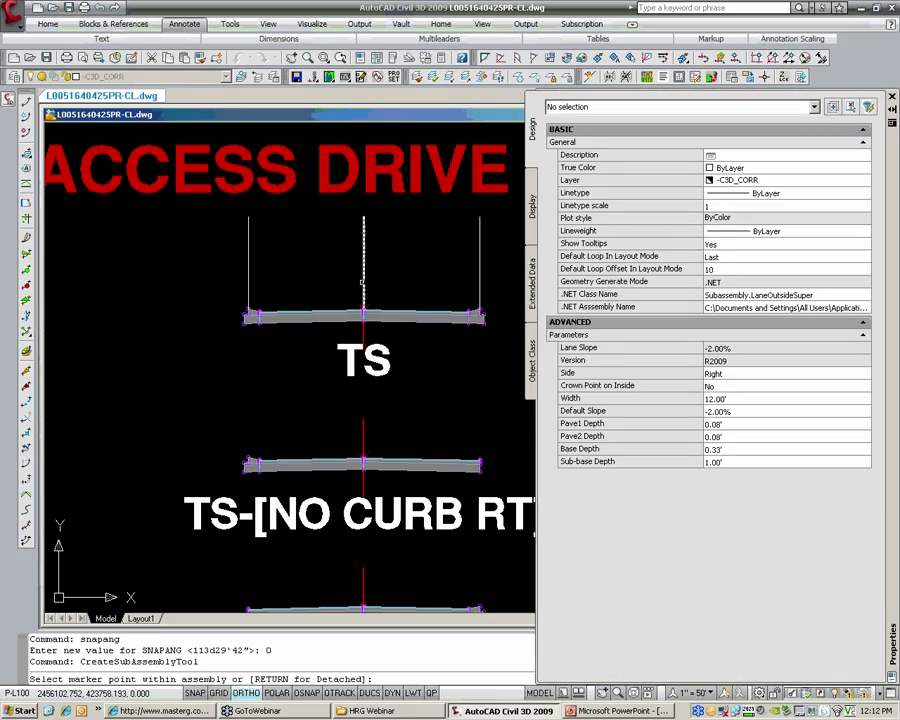
{"action": "left_click", "coordinate": [363, 331]}
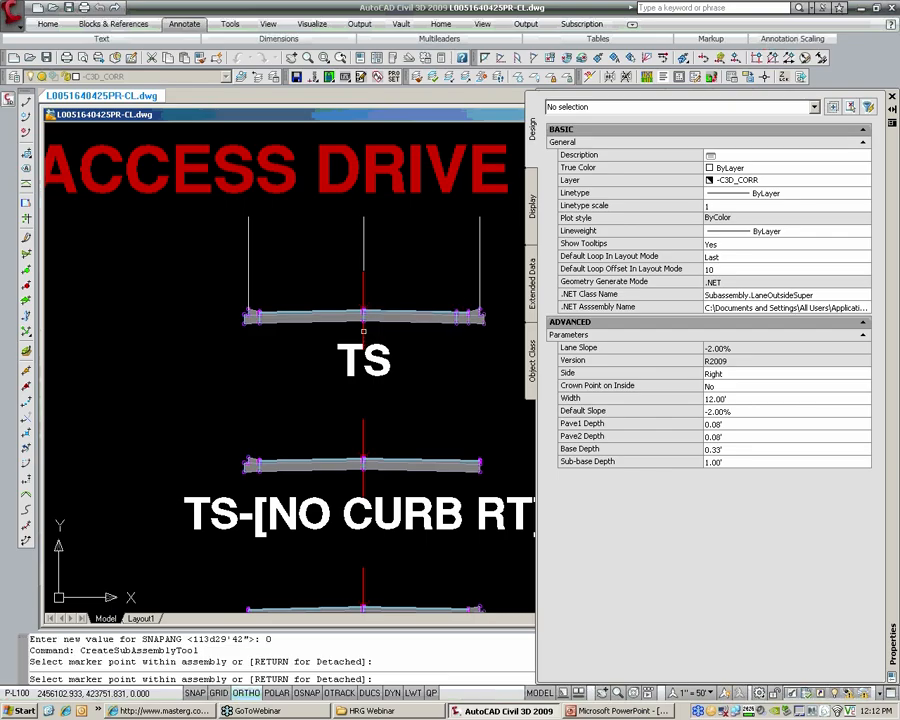
{"action": "key", "text": "Return"}
{"action": "scroll", "coordinate": [458, 328], "scroll_direction": "up", "scroll_amount": 3}
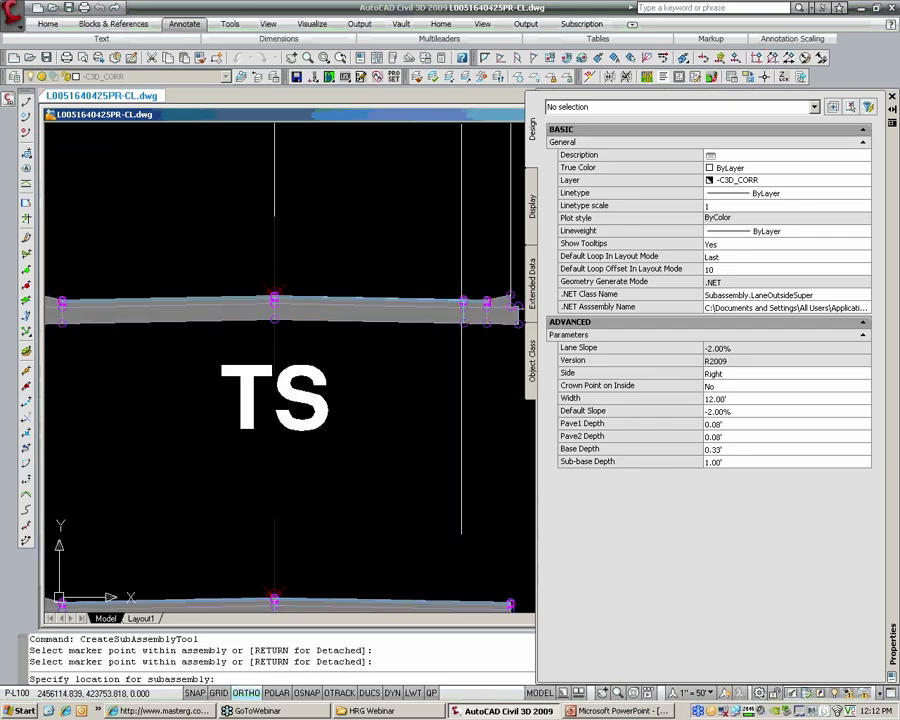
{"action": "key", "text": "Escape"}
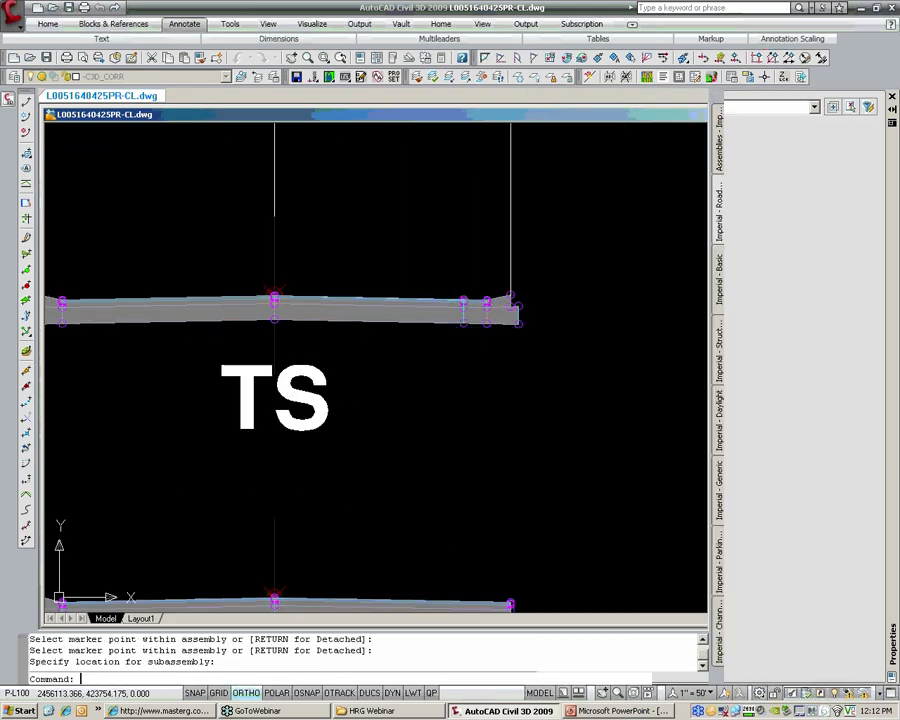
{"action": "type", "text": "u"}
{"action": "key", "text": "Return"}
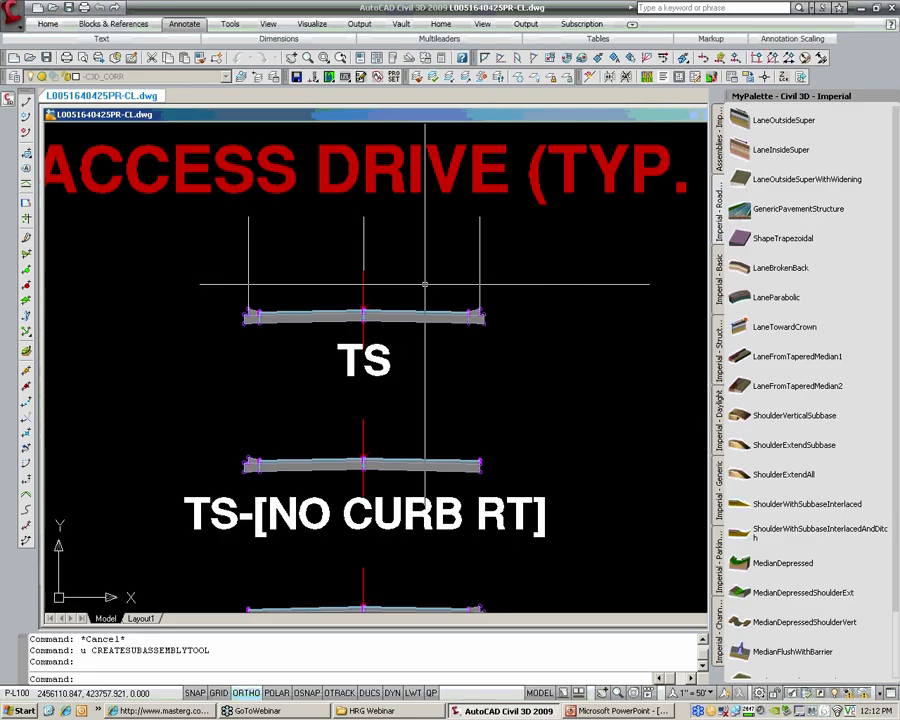
- Examine the TS assembly's right lane and curb subassemblies, focusing on where the lane edge meets the curb
{"action": "scroll", "coordinate": [366, 320], "scroll_direction": "up", "scroll_amount": 3}
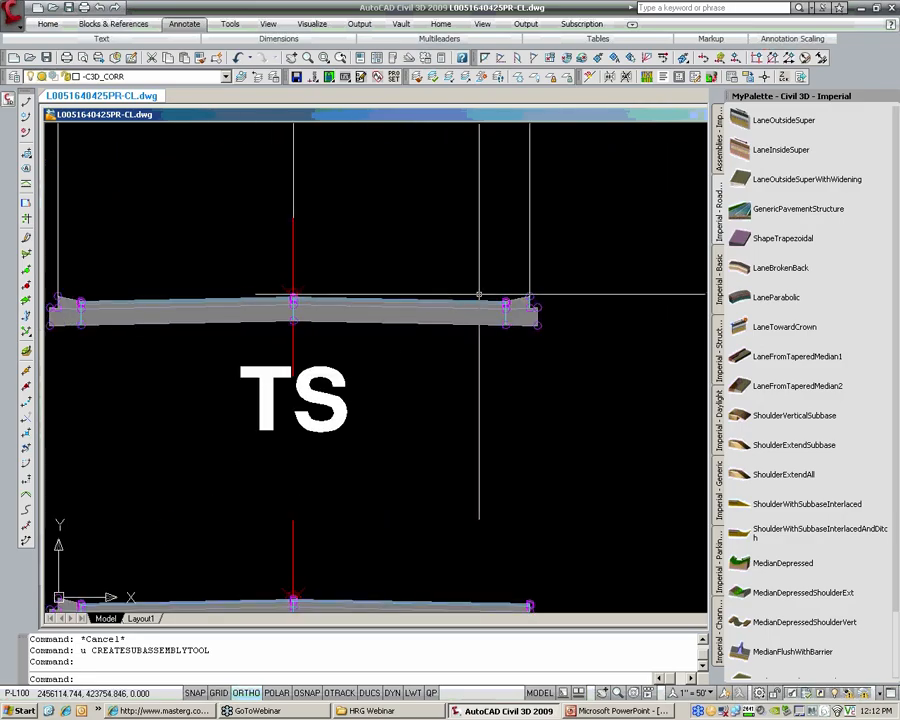
{"action": "middle_click_drag", "start_coordinate": [415, 297], "coordinate": [461, 299]}
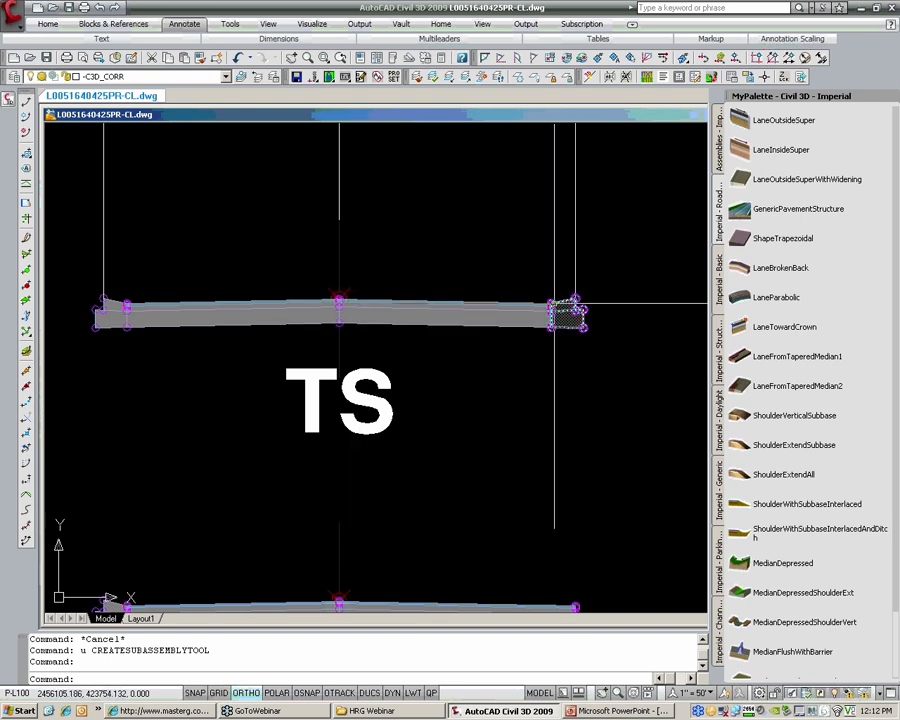
{"action": "scroll", "coordinate": [578, 301], "scroll_direction": "up", "scroll_amount": 2}
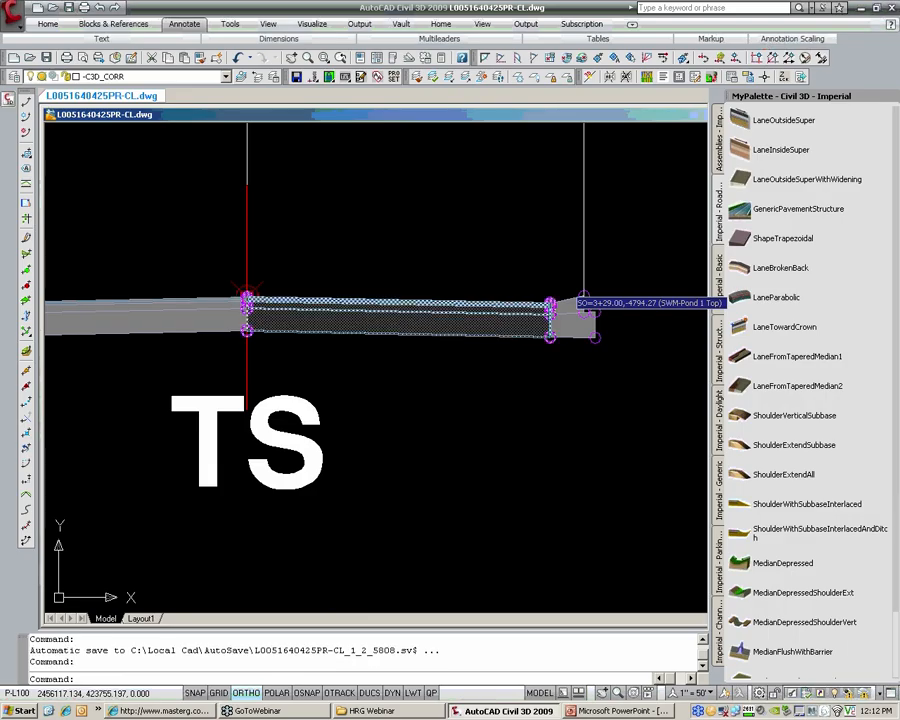
{"action": "middle_click_drag", "start_coordinate": [583, 283], "coordinate": [579, 372]}
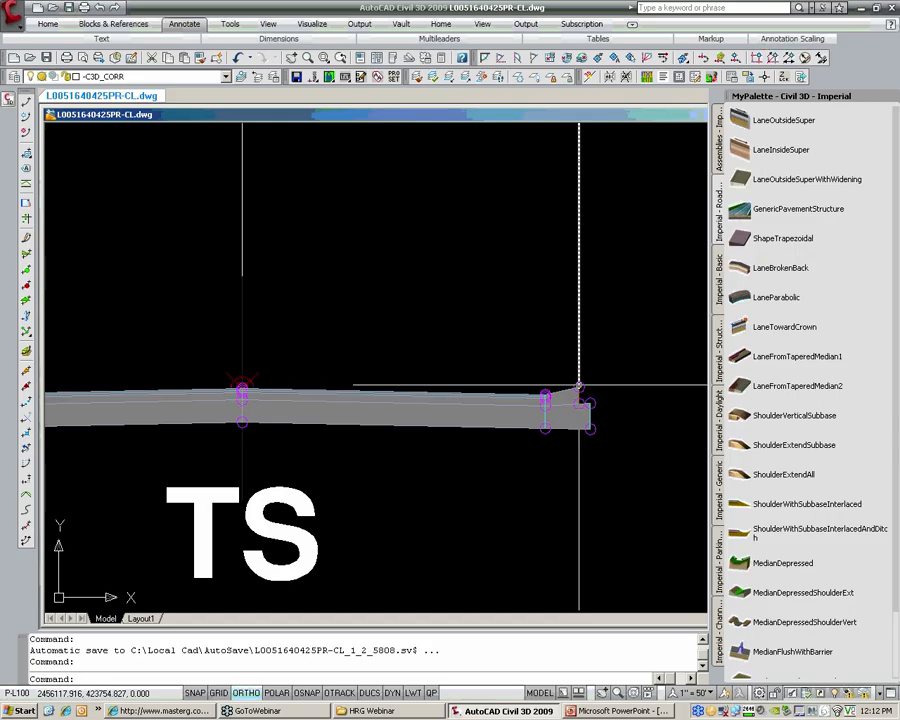
{"action": "scroll", "coordinate": [566, 392], "scroll_direction": "up", "scroll_amount": 5}
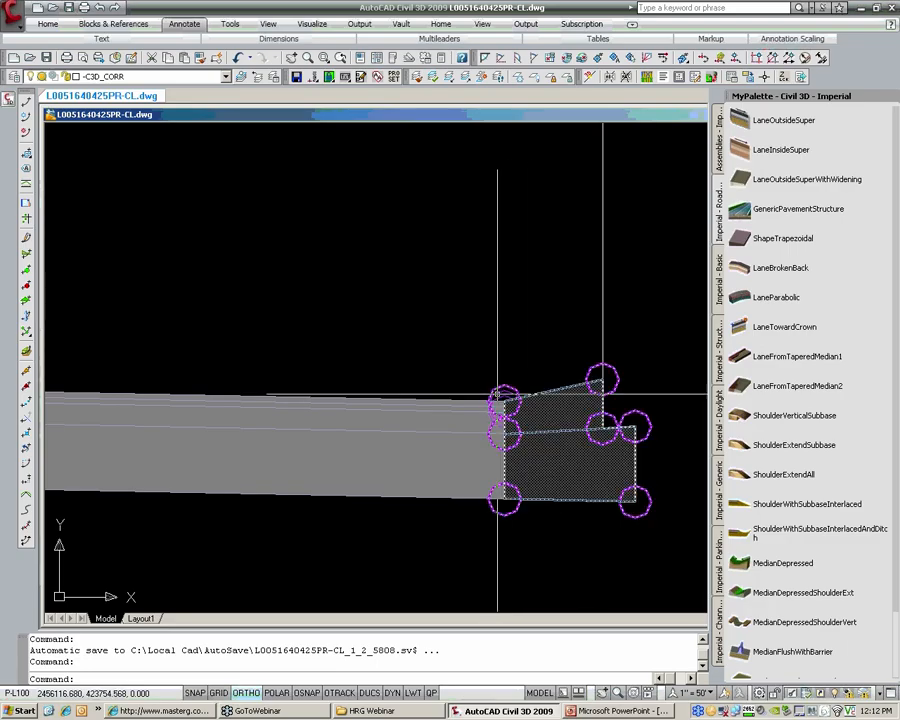
{"action": "scroll", "coordinate": [497, 395], "scroll_direction": "down", "scroll_amount": 10}
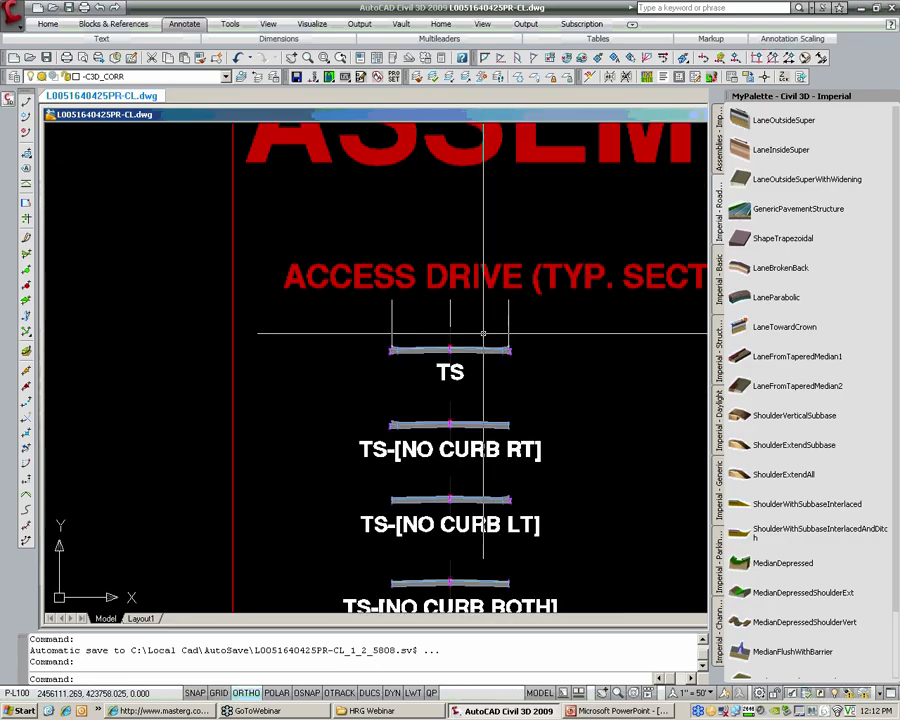
{"action": "scroll", "coordinate": [507, 358], "scroll_direction": "up", "scroll_amount": 3}
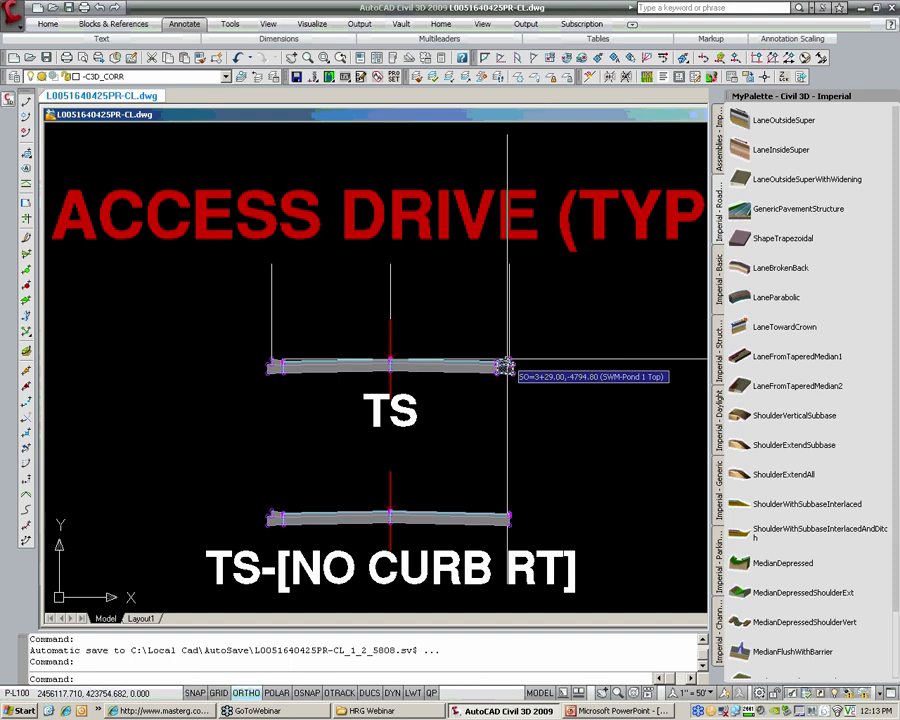
{"action": "scroll", "coordinate": [507, 366], "scroll_direction": "up", "scroll_amount": 5}
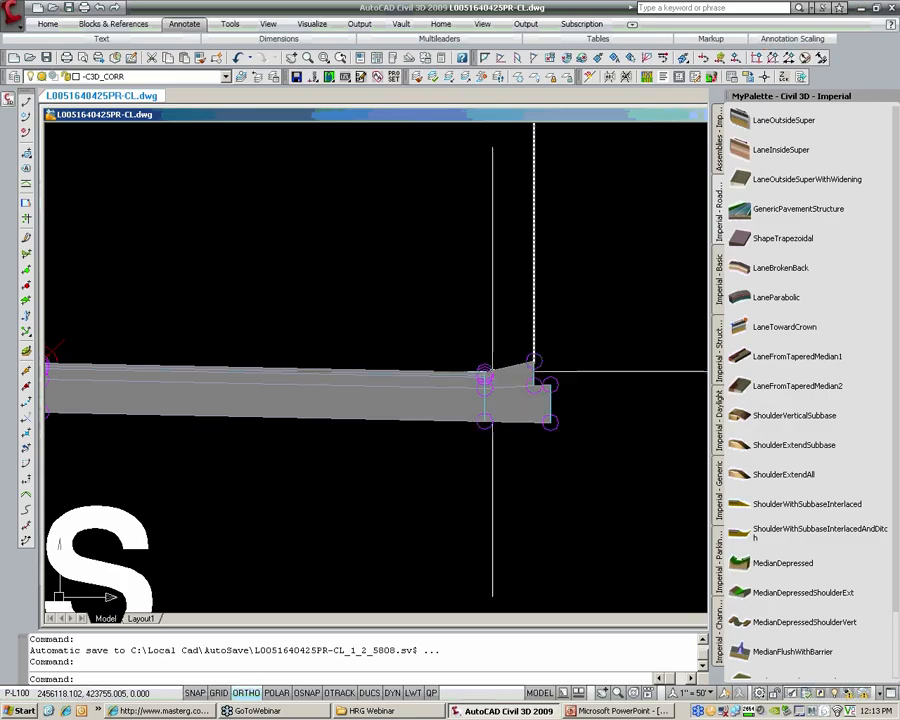
{"action": "scroll", "coordinate": [492, 372], "scroll_direction": "down", "scroll_amount": 8}
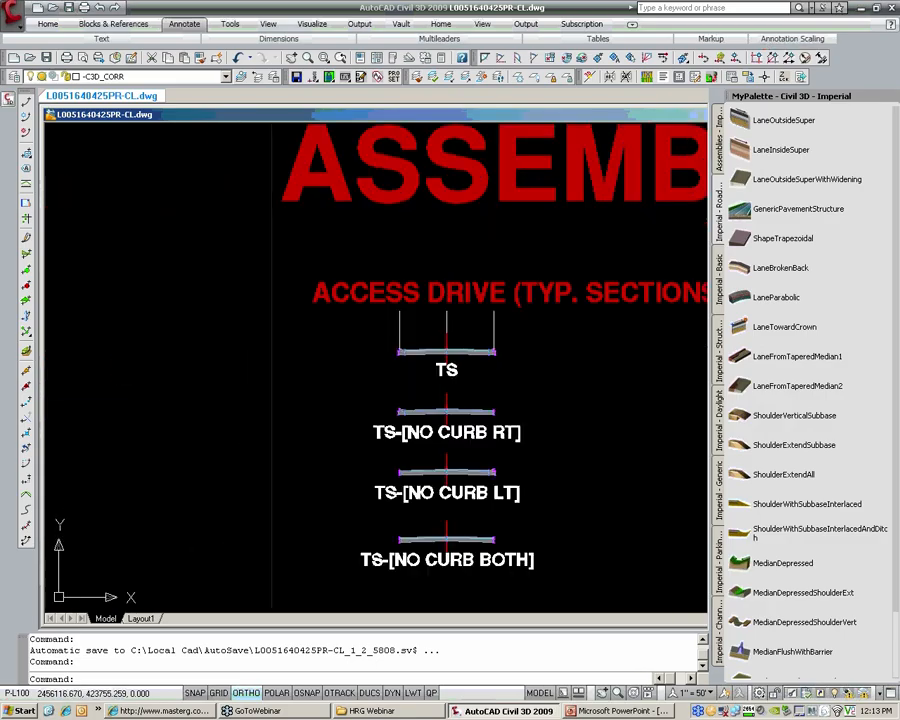
- Compare TS with its NO CURB RT, LT and BOTH variants, and survey the other groups on the ASSEMBLIES & DESIGN sheet
{"action": "scroll", "coordinate": [466, 411], "scroll_direction": "up", "scroll_amount": 2}
{"action": "middle_click_drag", "start_coordinate": [465, 411], "coordinate": [363, 298]}
{"action": "middle_click_drag", "start_coordinate": [359, 225], "coordinate": [359, 252]}
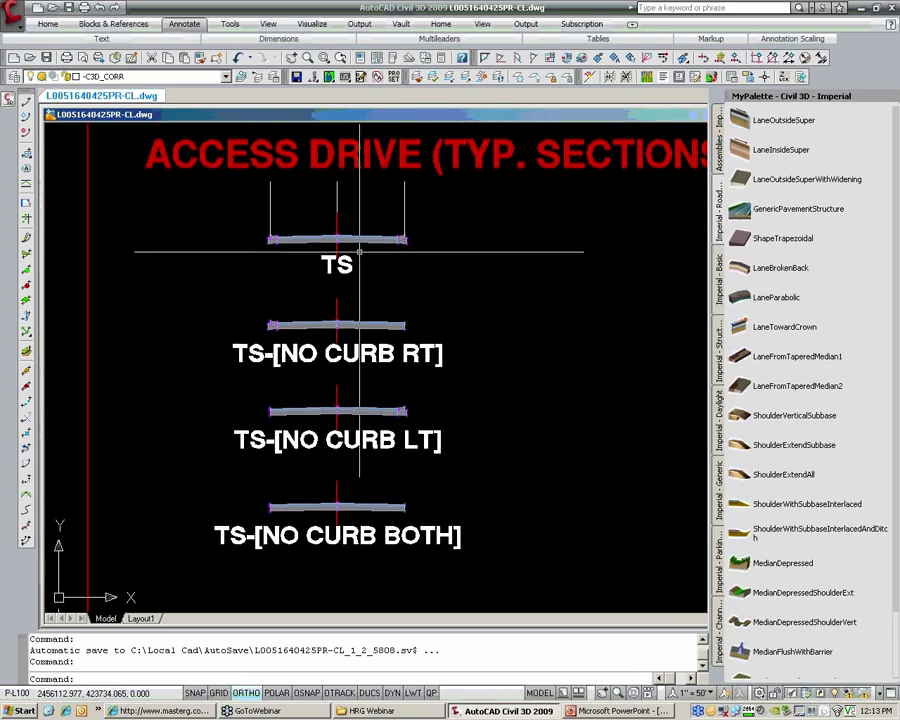
{"action": "scroll", "coordinate": [359, 252], "scroll_direction": "up", "scroll_amount": 3}
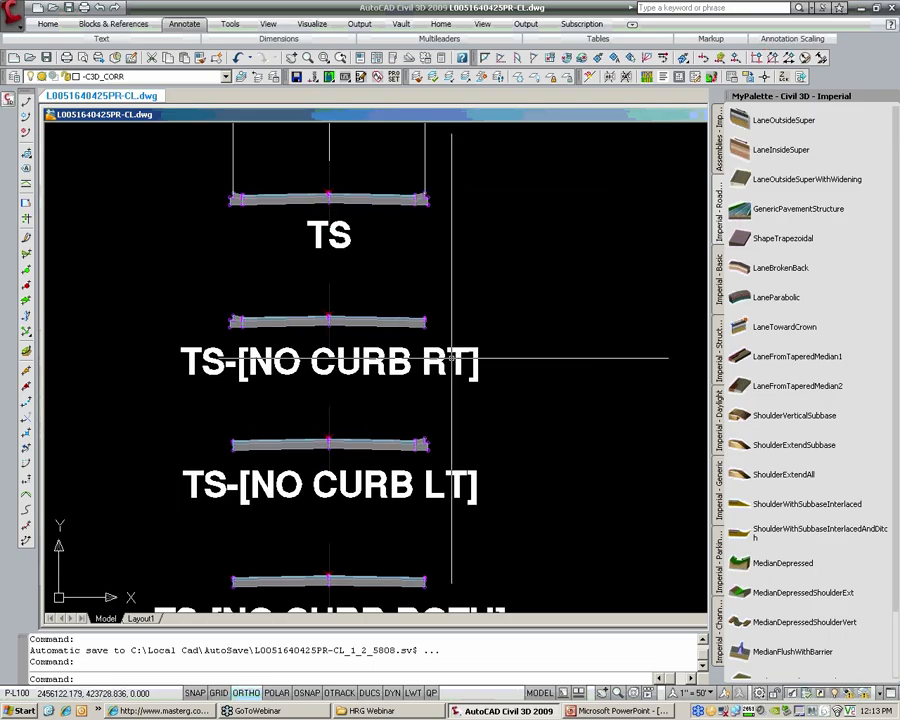
{"action": "middle_click_drag", "start_coordinate": [414, 391], "coordinate": [445, 281]}
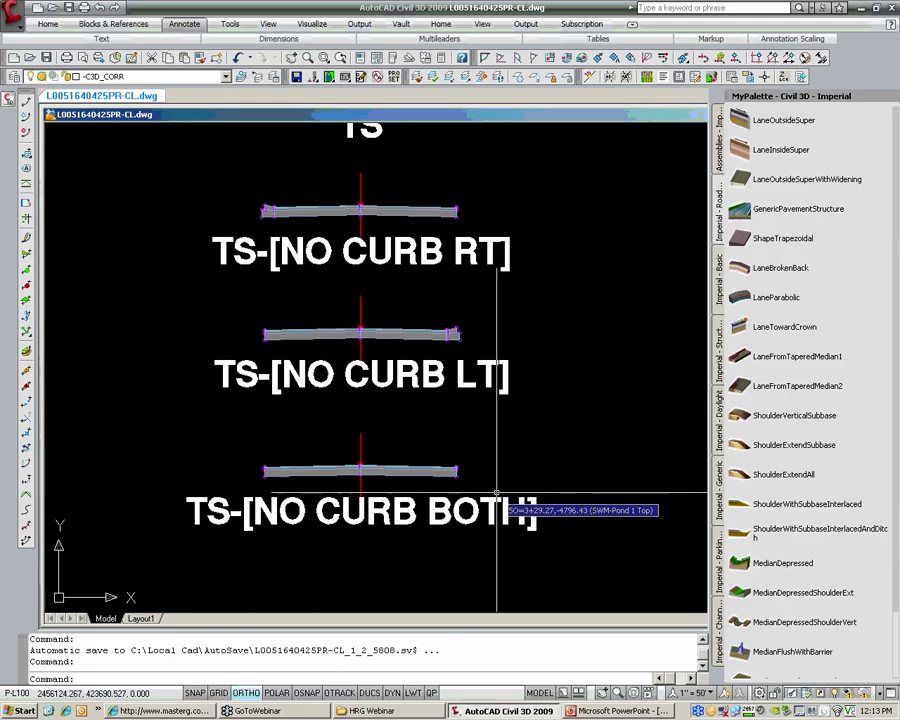
{"action": "scroll", "coordinate": [430, 362], "scroll_direction": "down", "scroll_amount": 5}
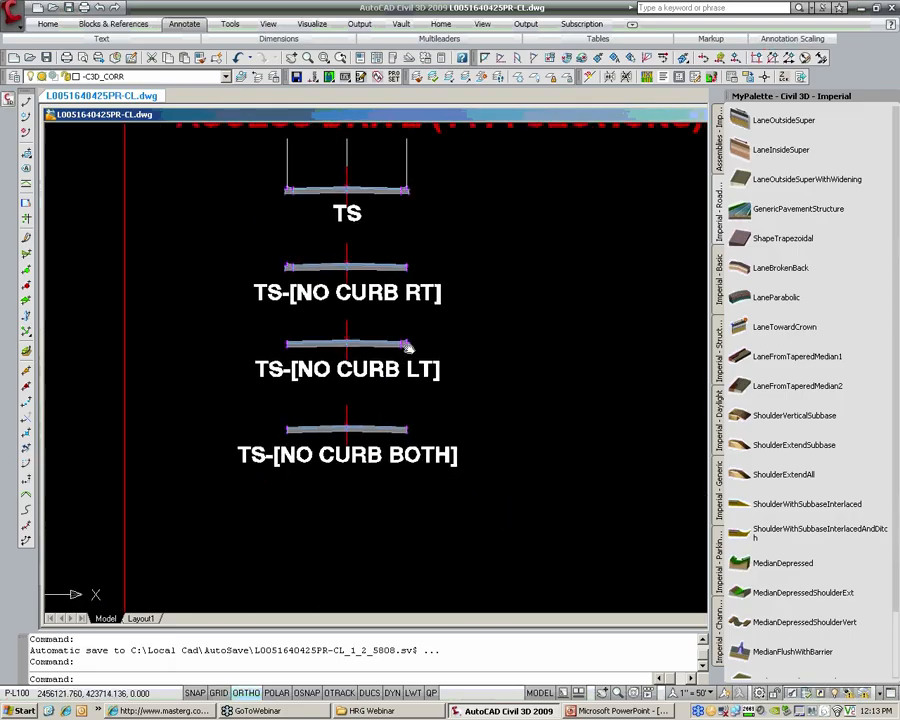
{"action": "scroll", "coordinate": [430, 356], "scroll_direction": "down", "scroll_amount": 5}
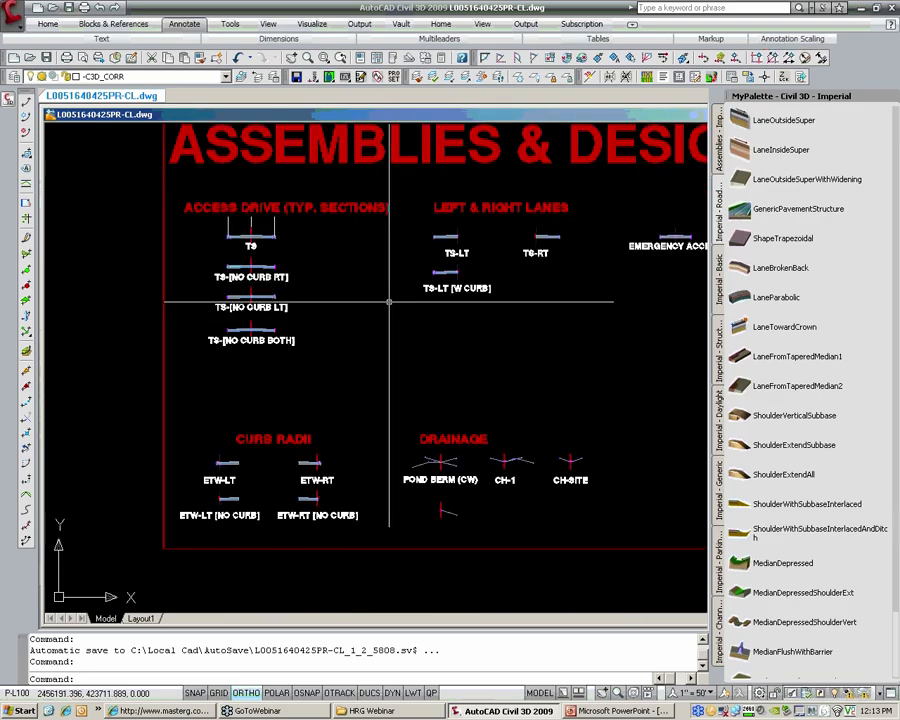
{"action": "scroll", "coordinate": [310, 320], "scroll_direction": "up", "scroll_amount": 2}
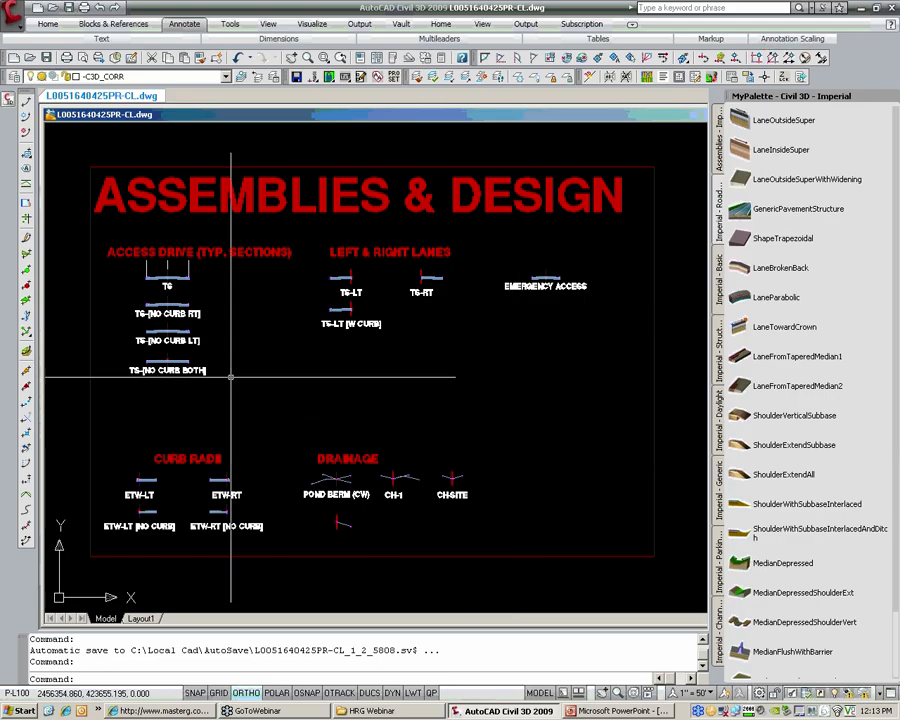
{"action": "scroll", "coordinate": [175, 378], "scroll_direction": "up", "scroll_amount": 6}
{"action": "scroll", "coordinate": [260, 279], "scroll_direction": "up", "scroll_amount": 2}
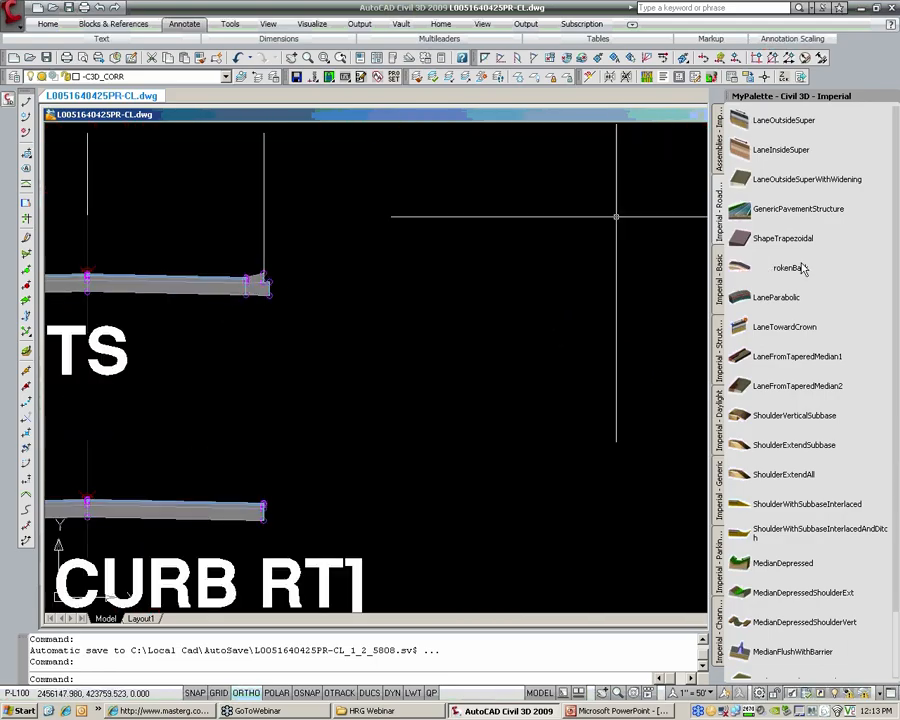
{"action": "scroll", "coordinate": [277, 435], "scroll_direction": "down", "scroll_amount": 8}
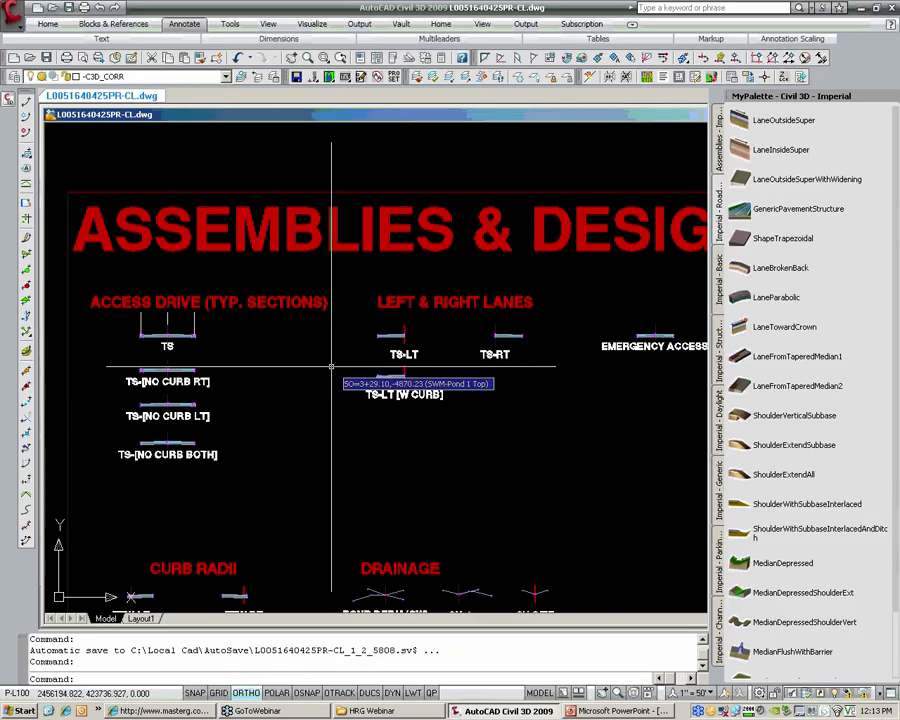
{"action": "middle_click_drag", "start_coordinate": [319, 495], "coordinate": [369, 415]}
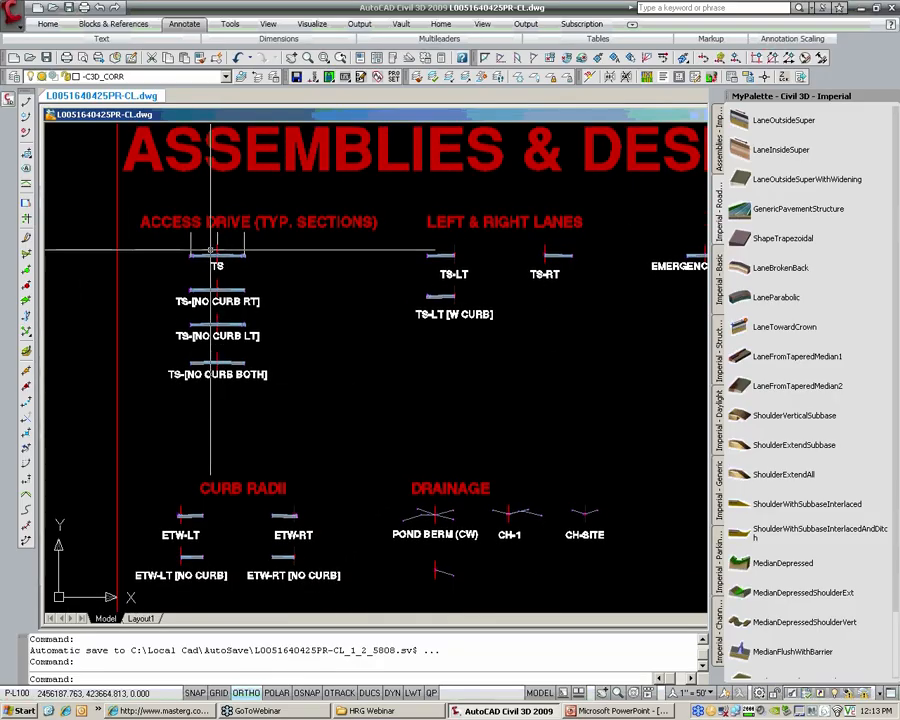
- Examine the CURB RADII assemblies ETW-RT and ETW-LT, focusing on the baseline where lane and curb attach
{"action": "scroll", "coordinate": [246, 371], "scroll_direction": "up", "scroll_amount": 5}
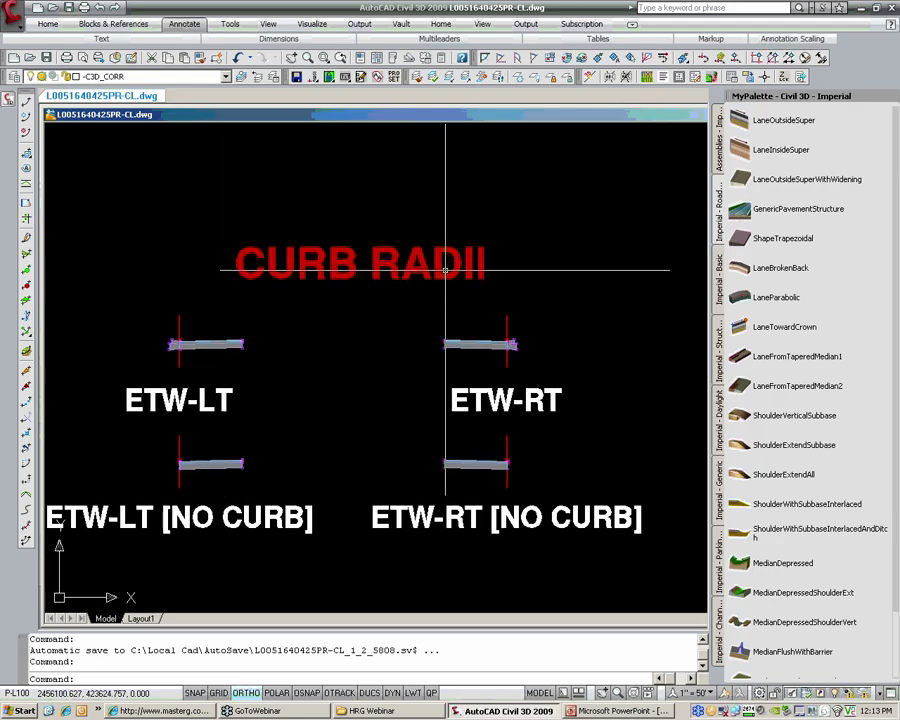
{"action": "middle_click_drag", "start_coordinate": [246, 368], "coordinate": [271, 361]}
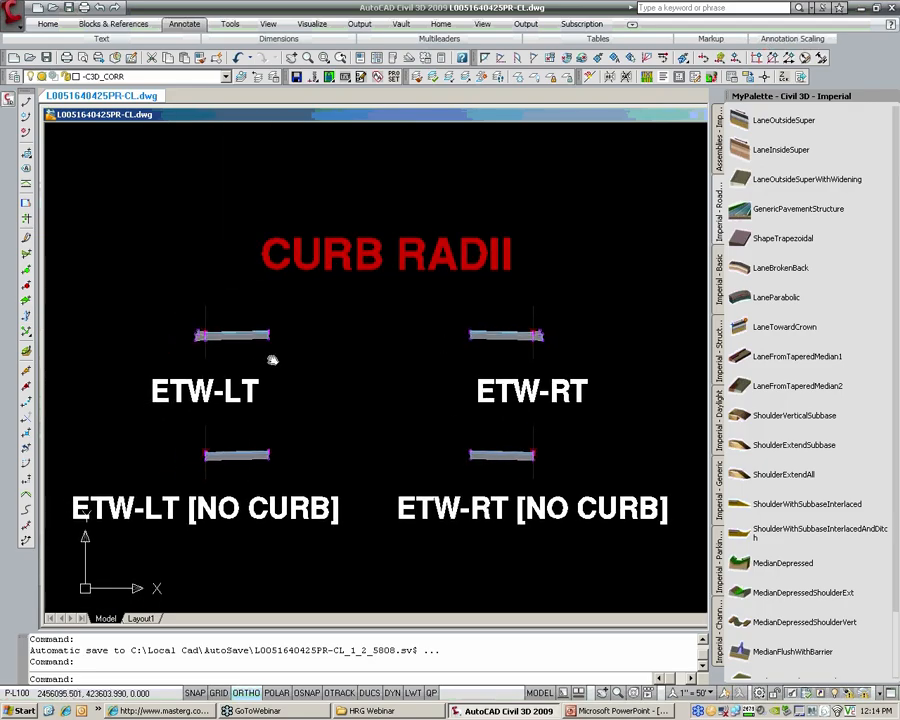
{"action": "scroll", "coordinate": [195, 390], "scroll_direction": "up", "scroll_amount": 3}
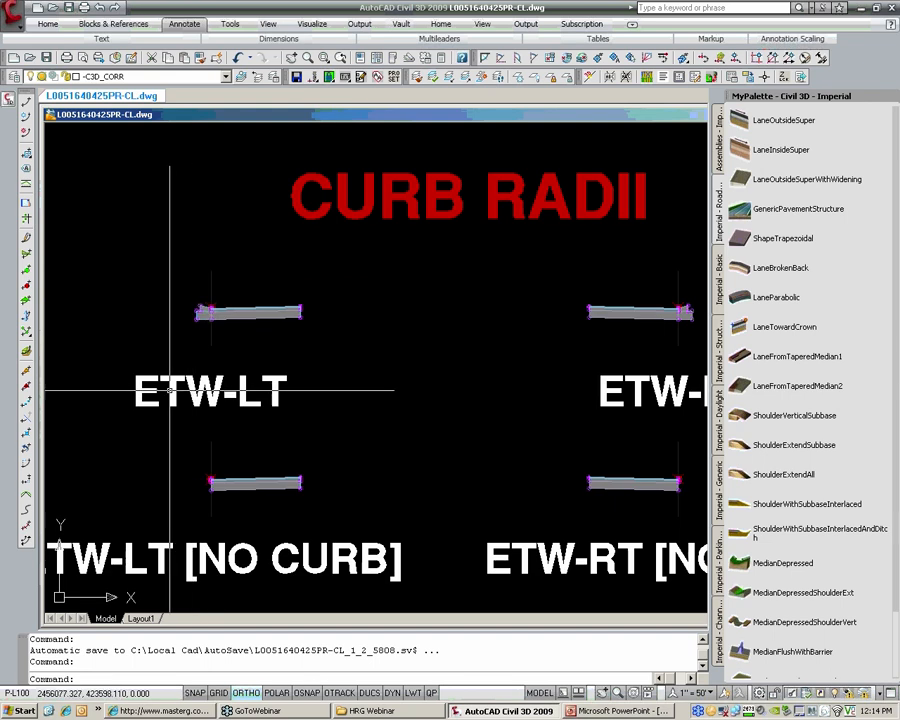
{"action": "middle_click_drag", "start_coordinate": [388, 377], "coordinate": [281, 385]}
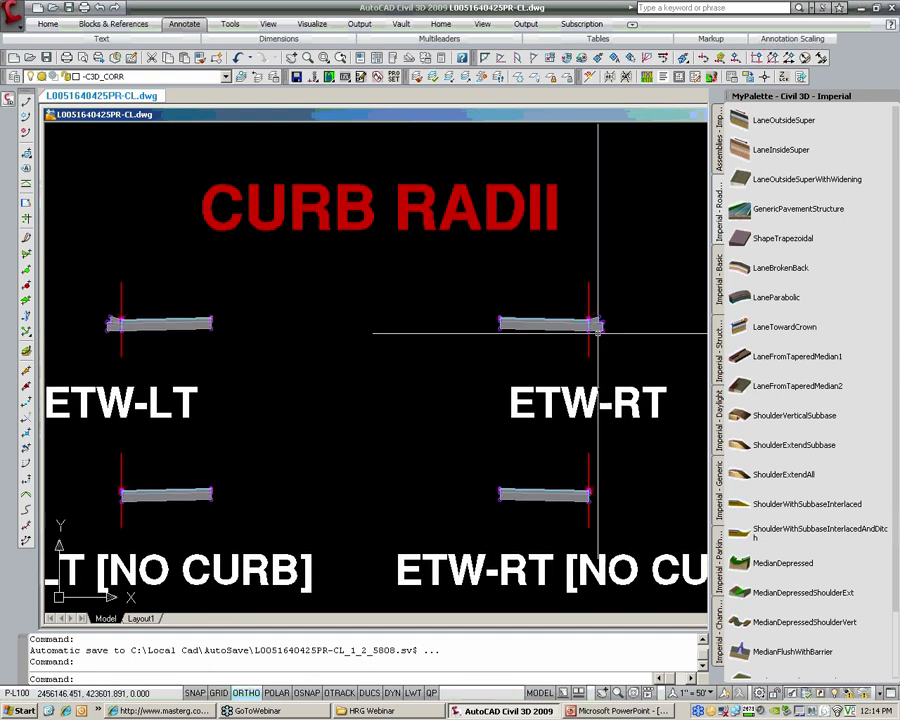
{"action": "scroll", "coordinate": [596, 331], "scroll_direction": "up", "scroll_amount": 3}
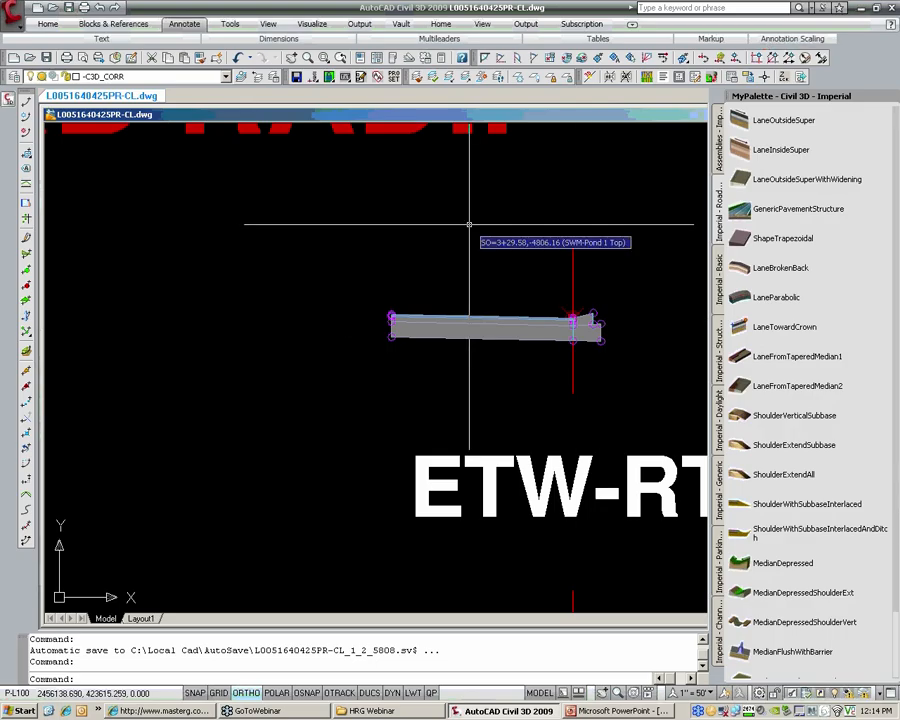
{"action": "scroll", "coordinate": [500, 260], "scroll_direction": "down", "scroll_amount": 2}
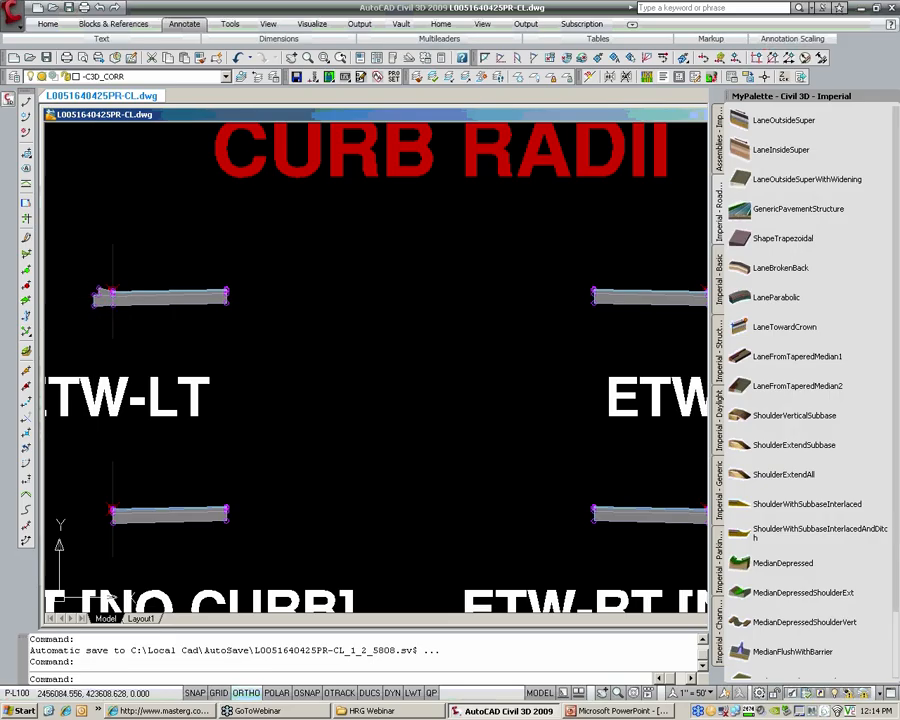
{"action": "scroll", "coordinate": [103, 298], "scroll_direction": "up", "scroll_amount": 4}
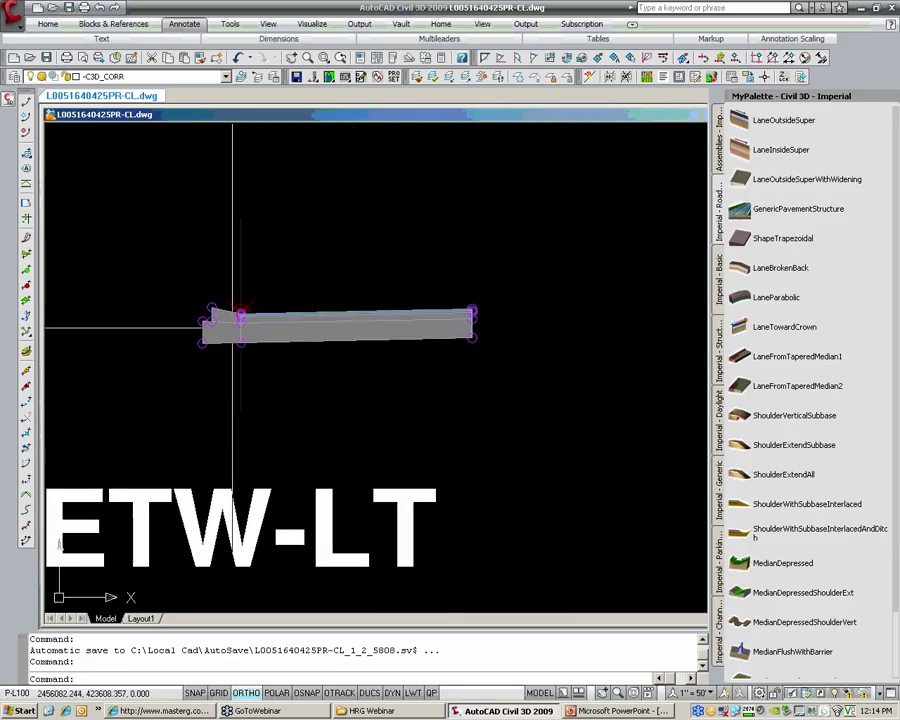
{"action": "middle_click_drag", "start_coordinate": [231, 327], "coordinate": [266, 325]}
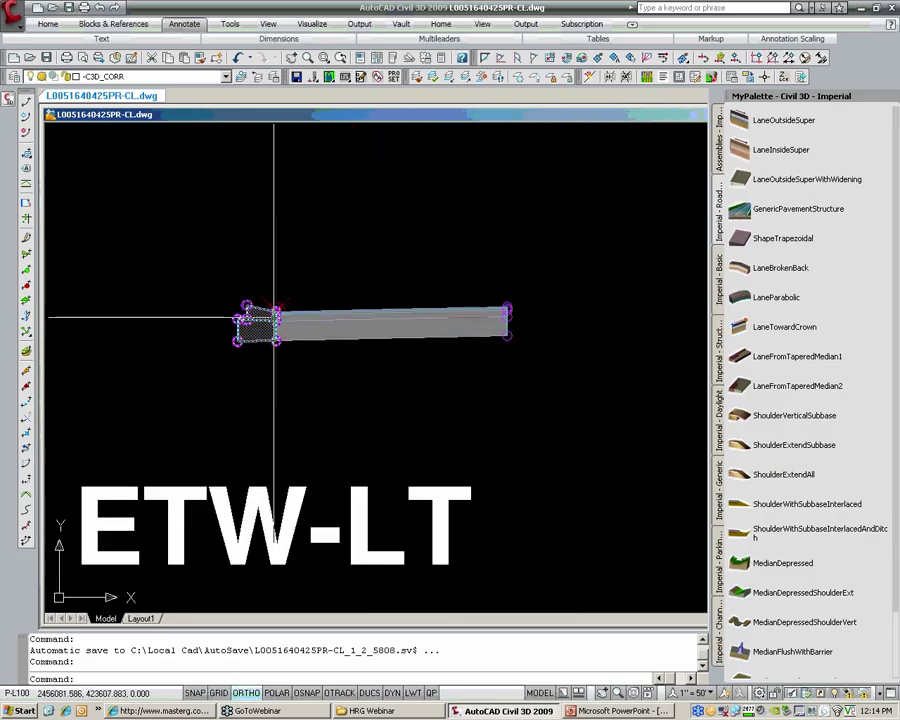
{"action": "scroll", "coordinate": [252, 316], "scroll_direction": "up", "scroll_amount": 2}
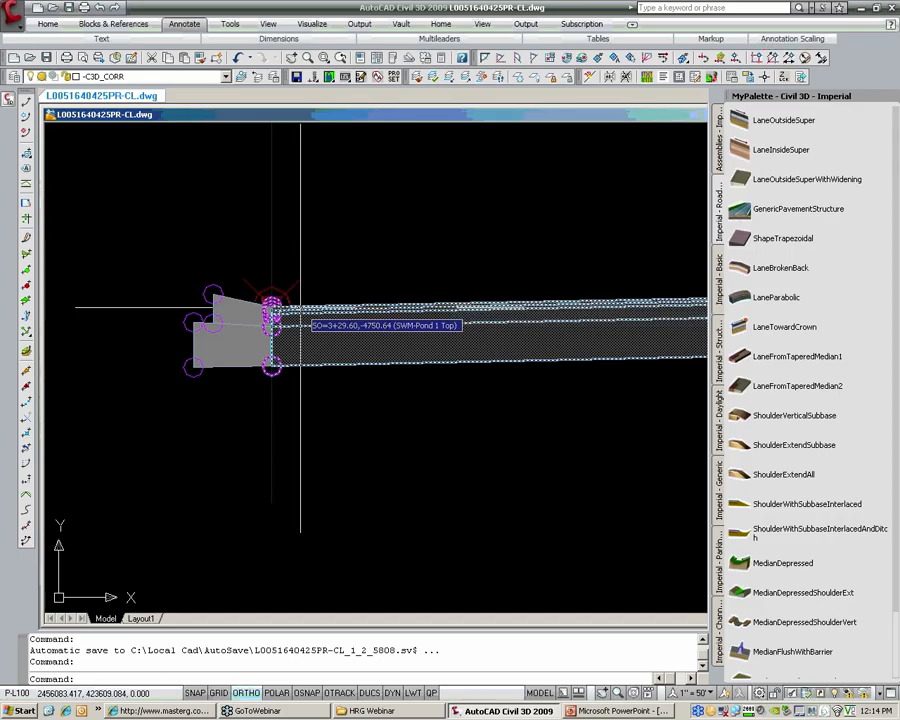
{"action": "key", "text": "Escape"}
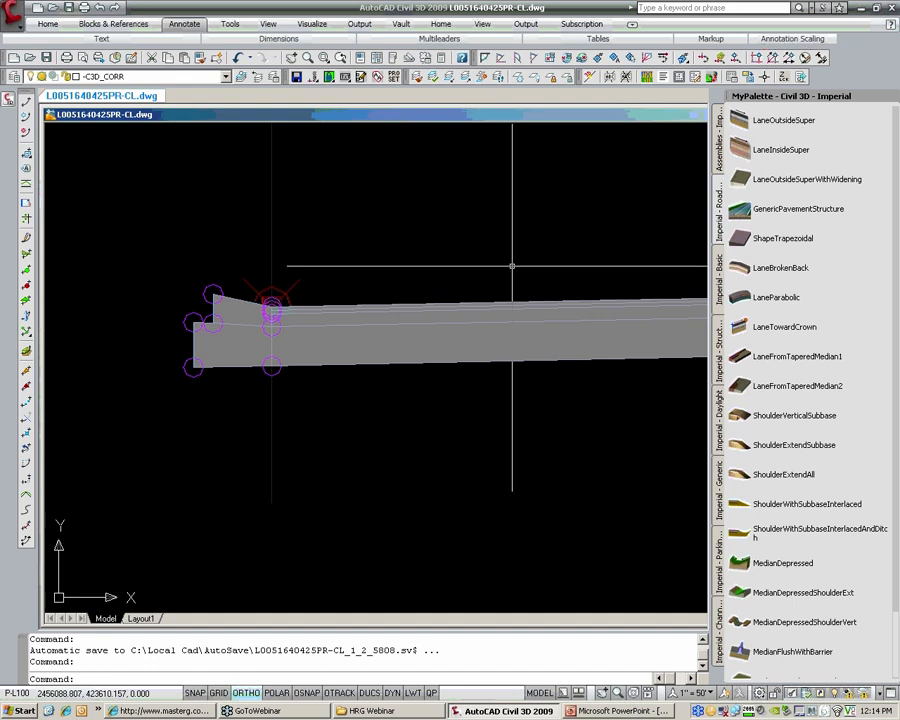
- Inspect the TS assembly's centre line and baseline by selecting them, clear the selection, and examine the right lane out to the curb
{"action": "scroll", "coordinate": [376, 480], "scroll_direction": "down", "scroll_amount": 10}
{"action": "scroll", "coordinate": [401, 220], "scroll_direction": "up", "scroll_amount": 8}
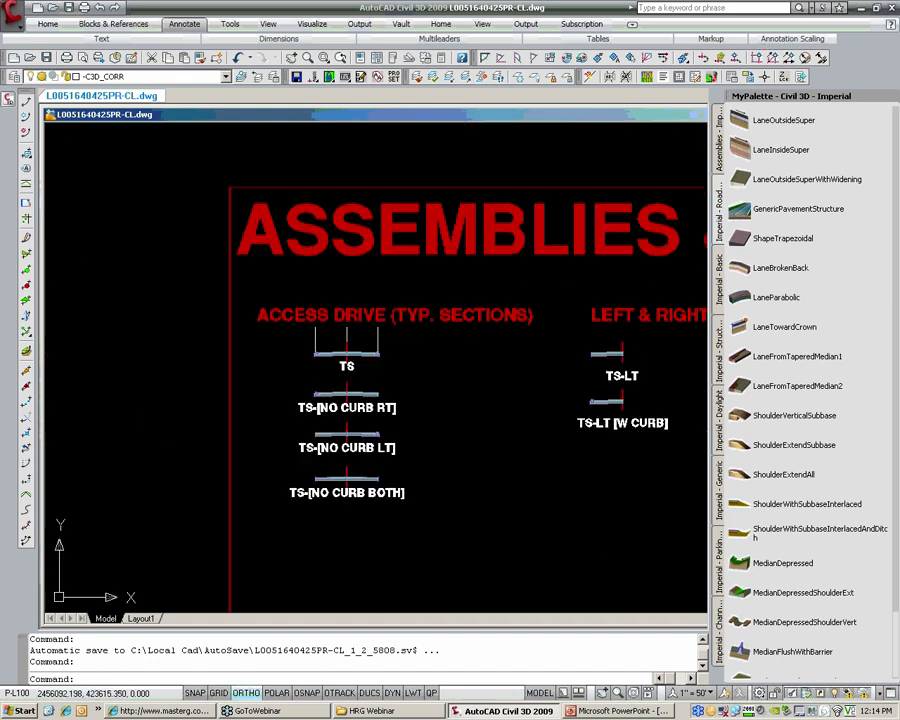
{"action": "scroll", "coordinate": [381, 321], "scroll_direction": "up", "scroll_amount": 3}
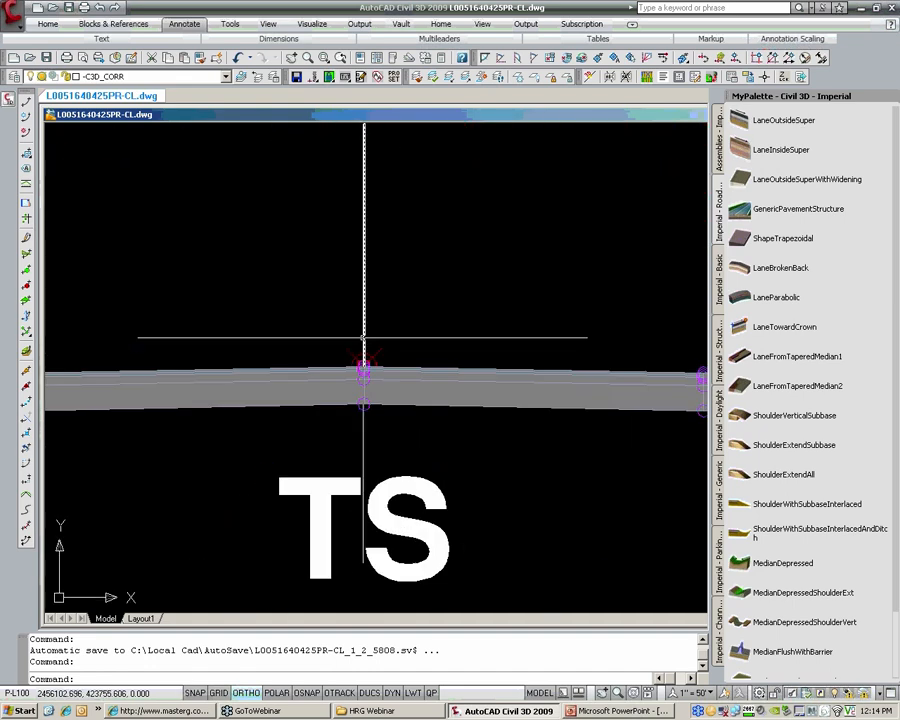
{"action": "left_click", "coordinate": [363, 335]}
{"action": "scroll", "coordinate": [363, 335], "scroll_direction": "down", "scroll_amount": 3}
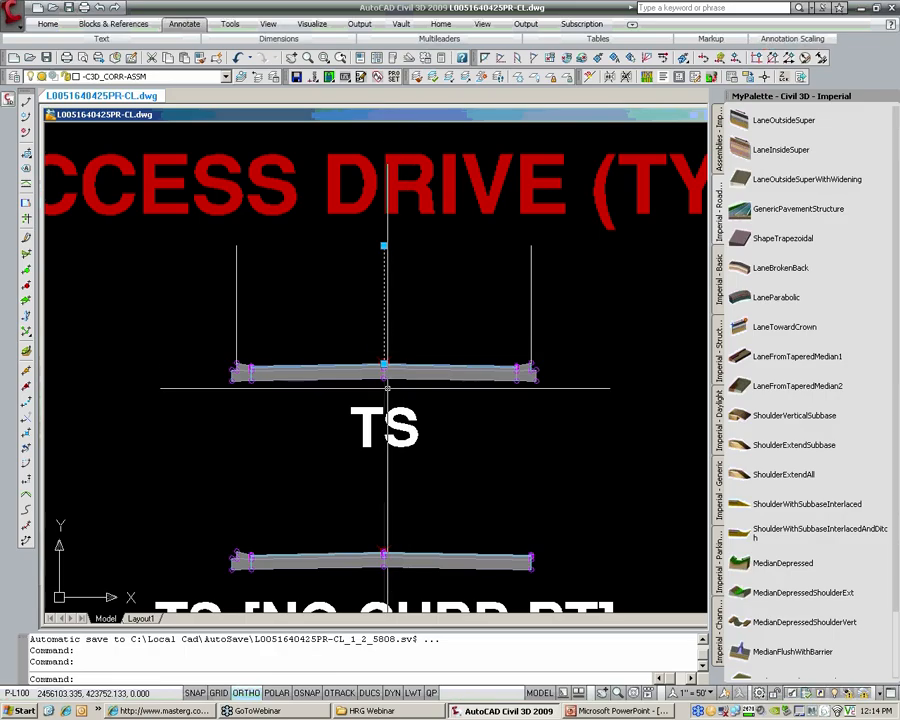
{"action": "left_click", "coordinate": [385, 387]}
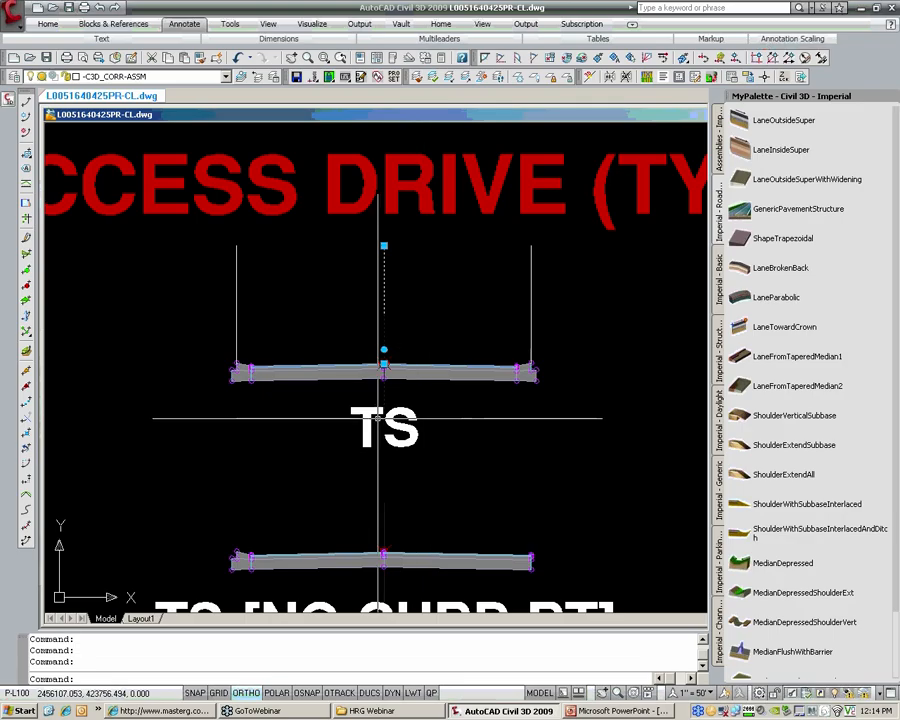
{"action": "key", "text": "Escape"}
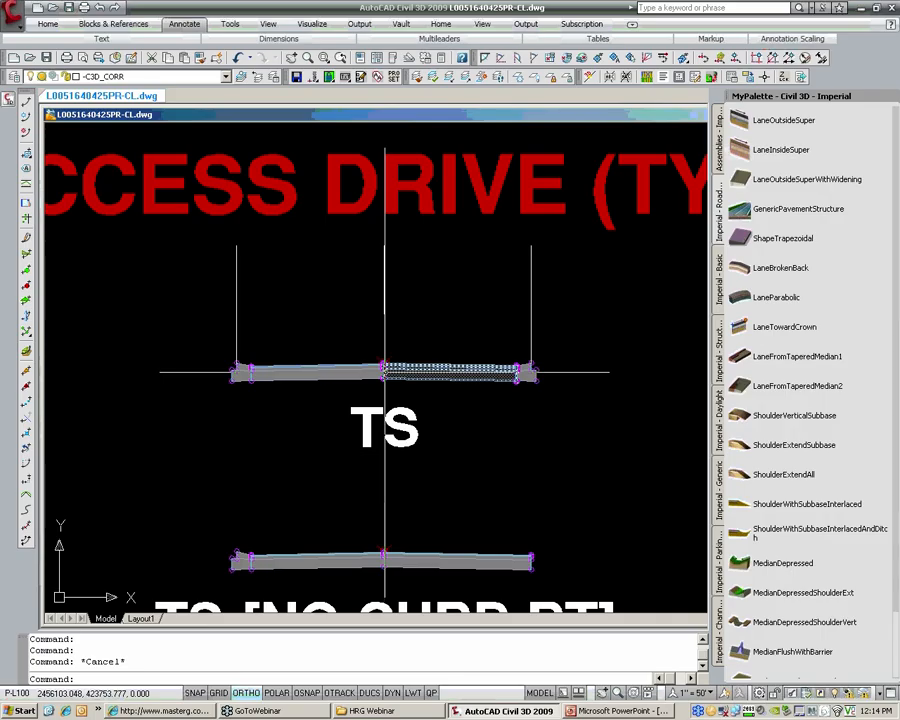
{"action": "scroll", "coordinate": [530, 370], "scroll_direction": "up", "scroll_amount": 3}
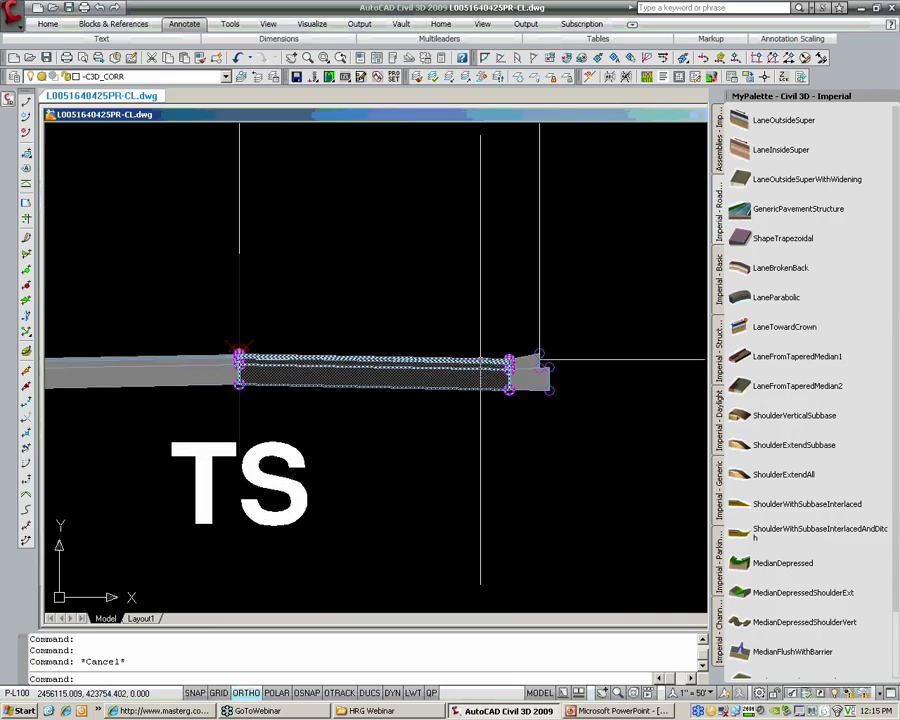
- Return to the ETW-LT assembly under CURB RADII and examine its lane from the baseline to the inner end
{"action": "scroll", "coordinate": [468, 370], "scroll_direction": "down", "scroll_amount": 6}
{"action": "middle_click_drag", "start_coordinate": [456, 376], "coordinate": [458, 173]}
{"action": "middle_click_drag", "start_coordinate": [379, 505], "coordinate": [388, 231]}
{"action": "middle_click_drag", "start_coordinate": [352, 576], "coordinate": [348, 417]}
{"action": "scroll", "coordinate": [341, 492], "scroll_direction": "up", "scroll_amount": 4}
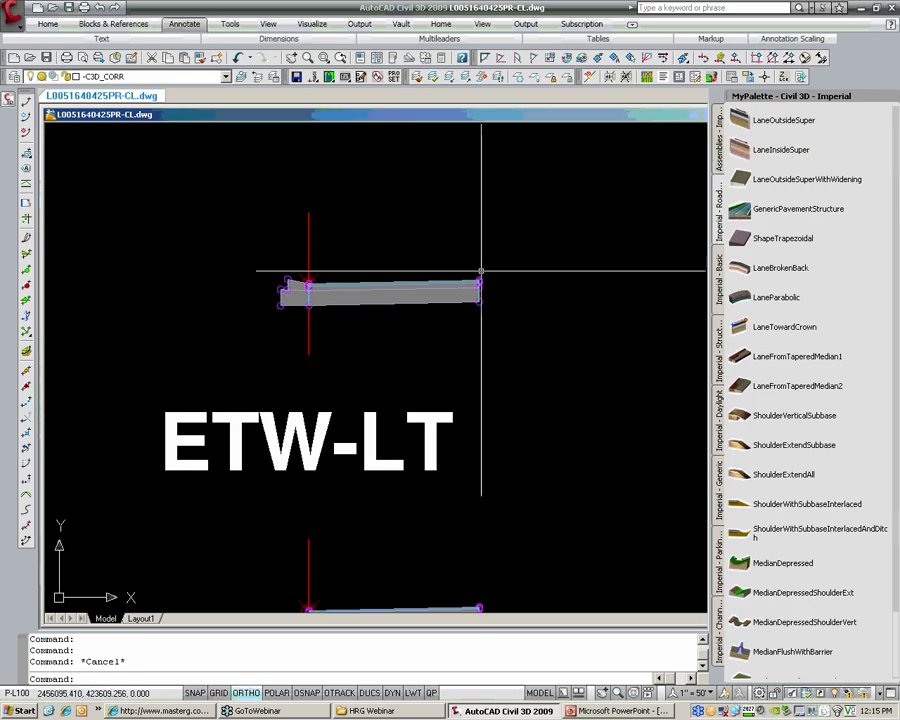
- Examine the inner end of the ETW-LT lane and its connection points
{"action": "scroll", "coordinate": [481, 270], "scroll_direction": "up", "scroll_amount": 3}
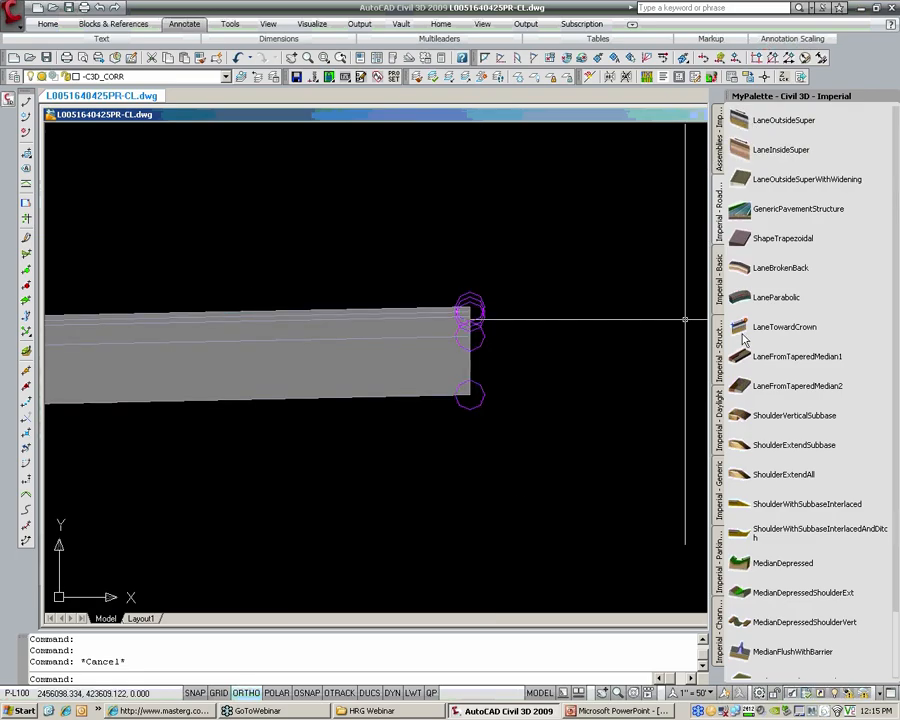
{"action": "scroll", "coordinate": [464, 295], "scroll_direction": "up", "scroll_amount": 3}
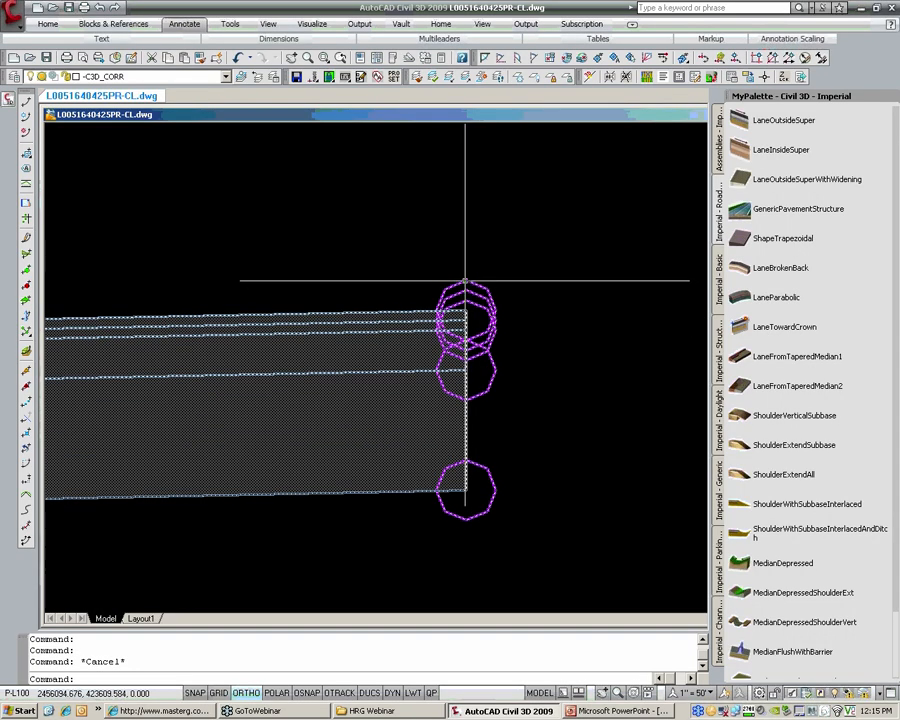
{"action": "scroll", "coordinate": [468, 282], "scroll_direction": "down", "scroll_amount": 8}
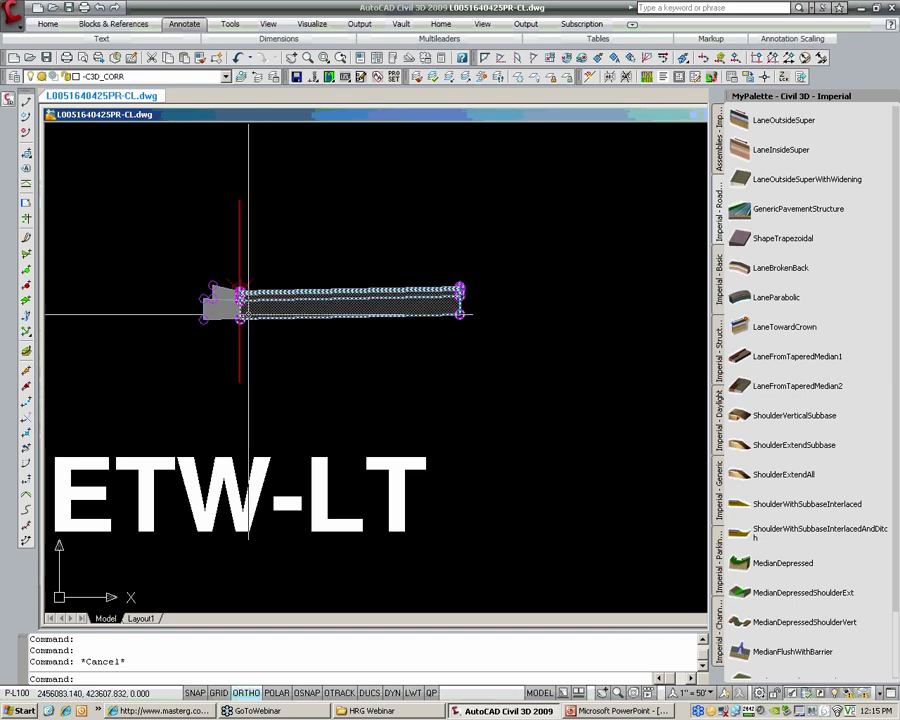
- Inspect the ETW-LT curb and lane by selecting them at the baseline, and look over the palette's urban curb and gutter subassemblies
{"action": "scroll", "coordinate": [210, 298], "scroll_direction": "up", "scroll_amount": 4}
{"action": "left_click", "coordinate": [255, 287]}
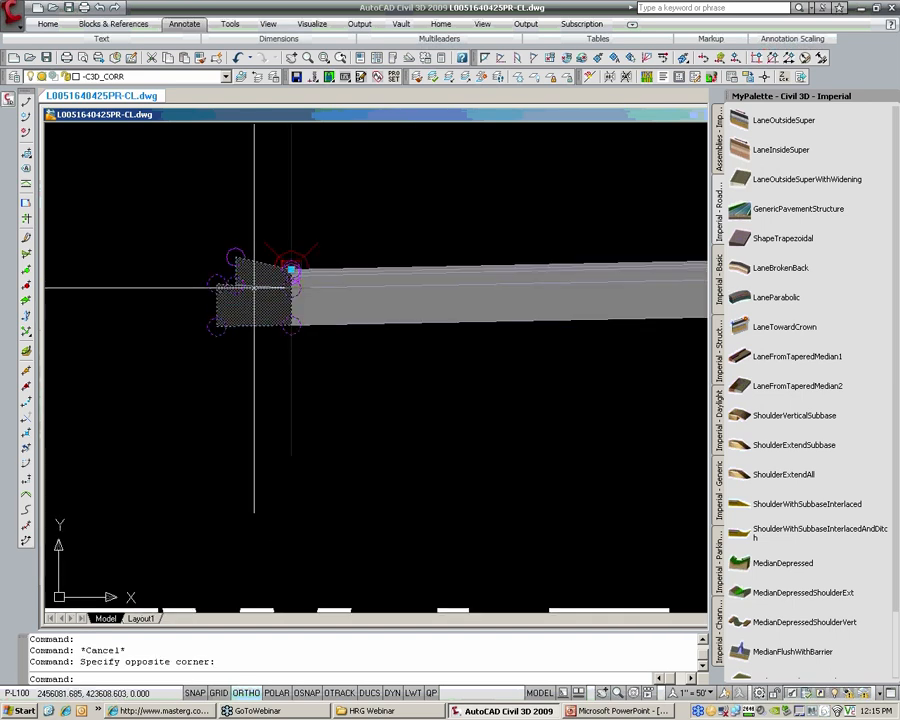
{"action": "right_click", "coordinate": [255, 287]}
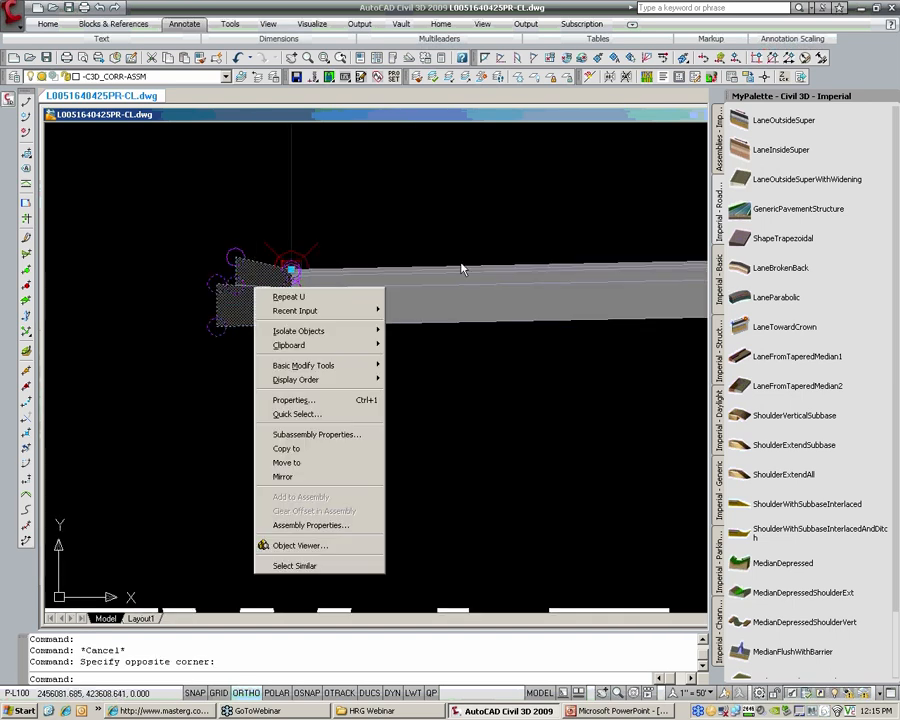
{"action": "left_click", "coordinate": [442, 235]}
{"action": "left_click", "coordinate": [440, 225]}
{"action": "left_click", "coordinate": [657, 268]}
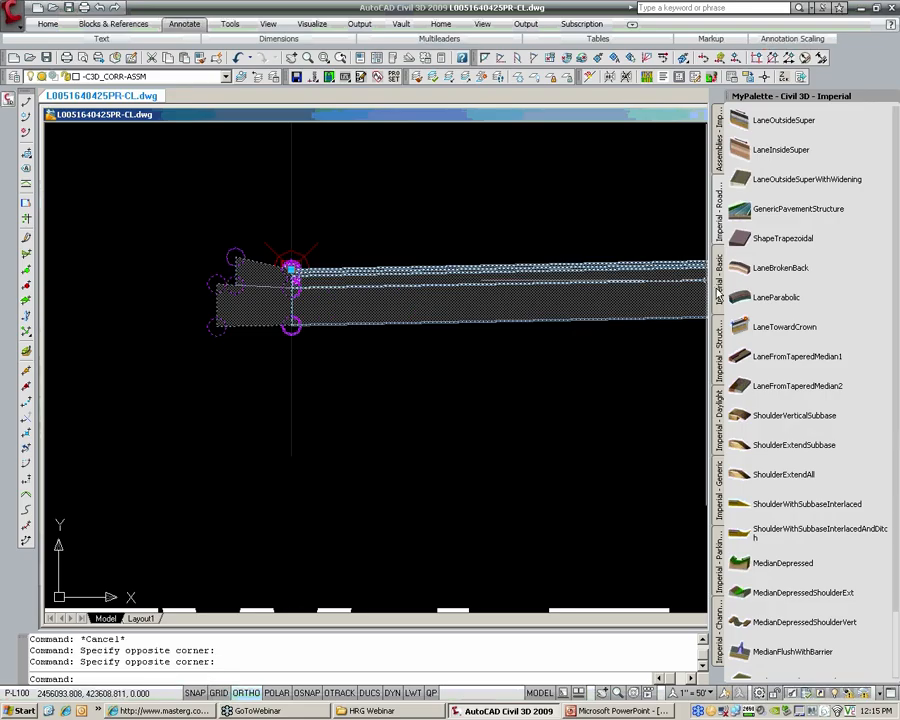
{"action": "left_click", "coordinate": [719, 330]}
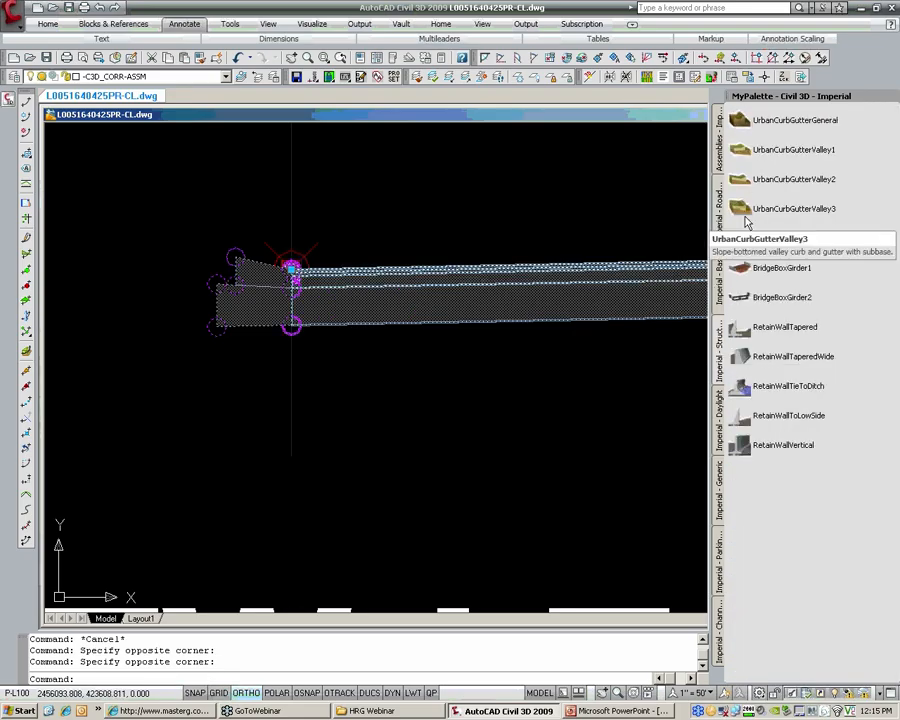
{"action": "key", "text": "Escape"}
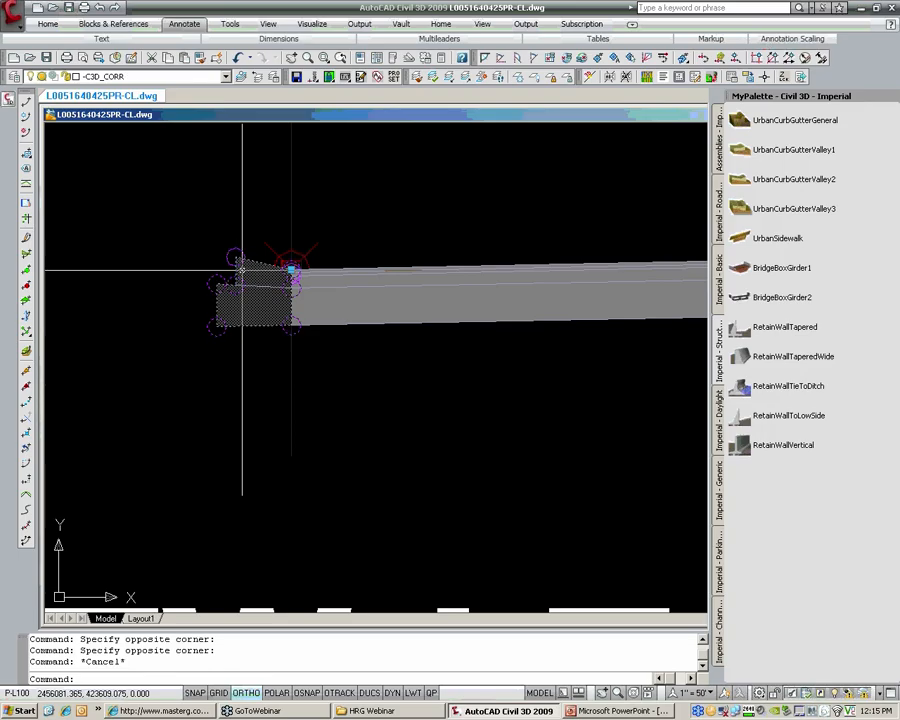
- Try setting the ETW-LT curb subassembly's Insertion Point to Curb Back with its Side kept at Left
{"action": "left_click", "coordinate": [243, 265]}
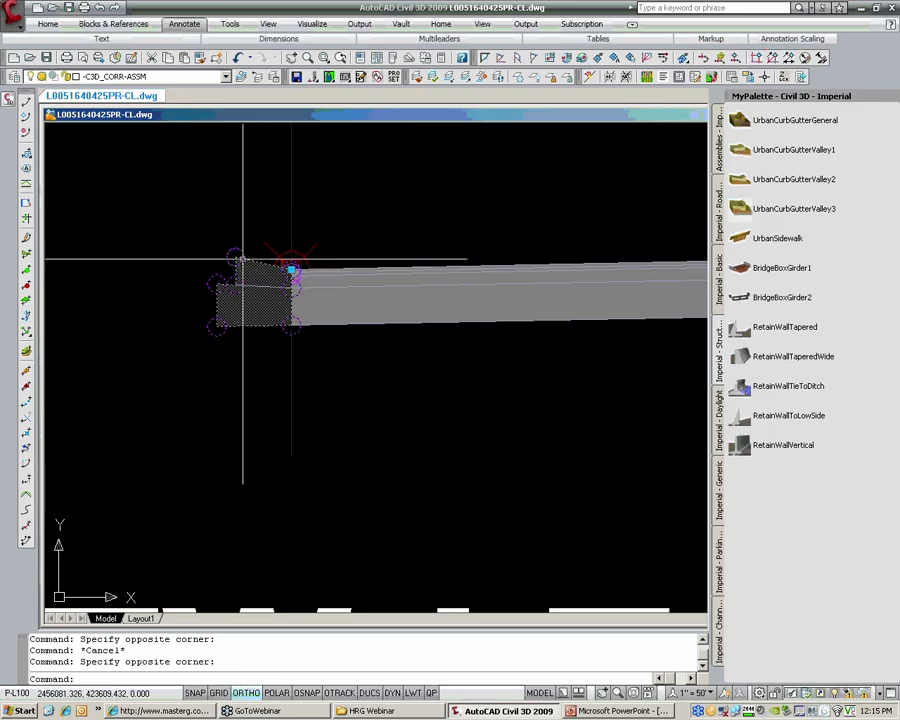
{"action": "right_click", "coordinate": [241, 259]}
{"action": "left_click", "coordinate": [296, 408]}
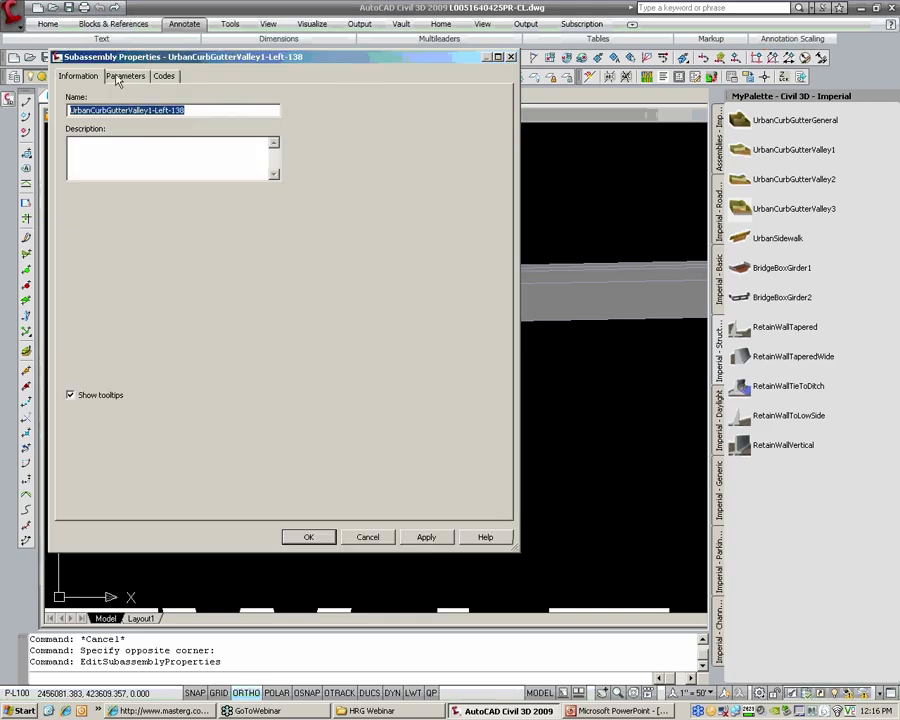
{"action": "left_click", "coordinate": [125, 76]}
{"action": "double_click", "coordinate": [241, 128]}
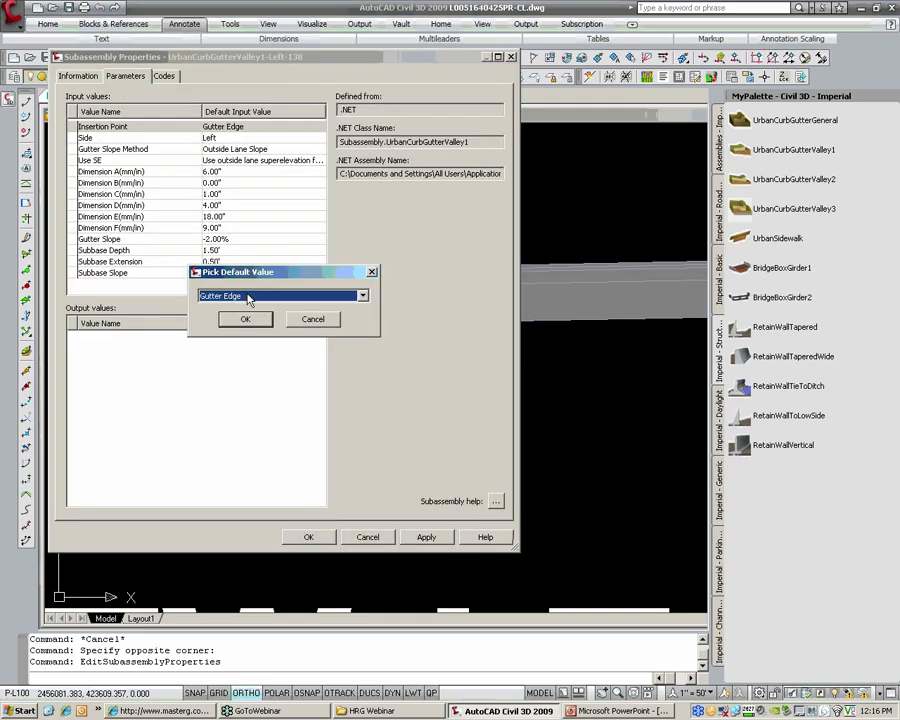
{"action": "left_click", "coordinate": [249, 297]}
{"action": "left_click", "coordinate": [233, 318]}
{"action": "left_click", "coordinate": [245, 320]}
{"action": "left_click", "coordinate": [212, 139]}
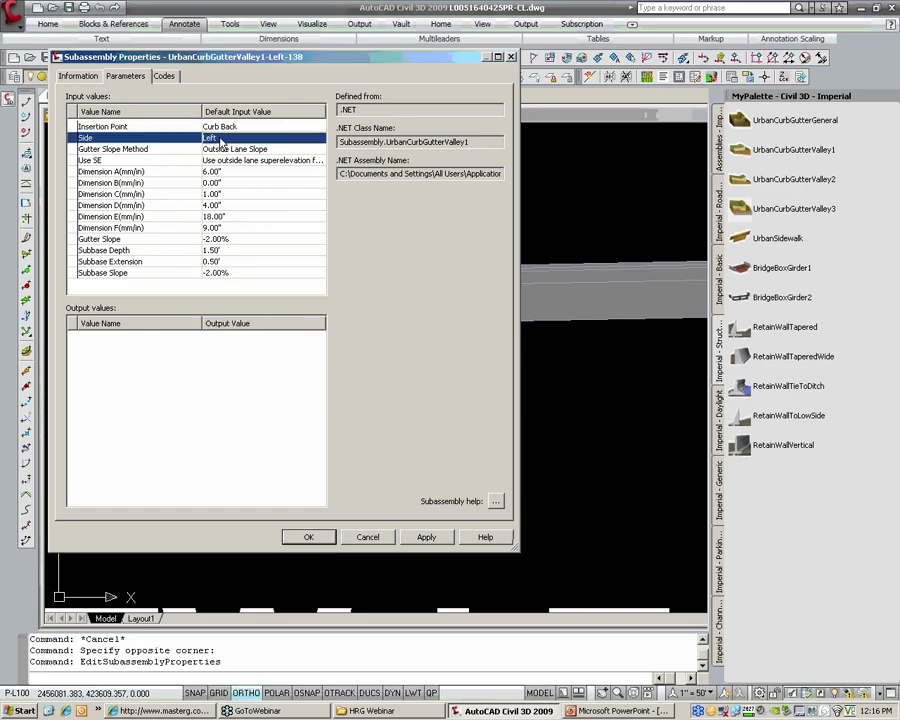
{"action": "left_click", "coordinate": [221, 140]}
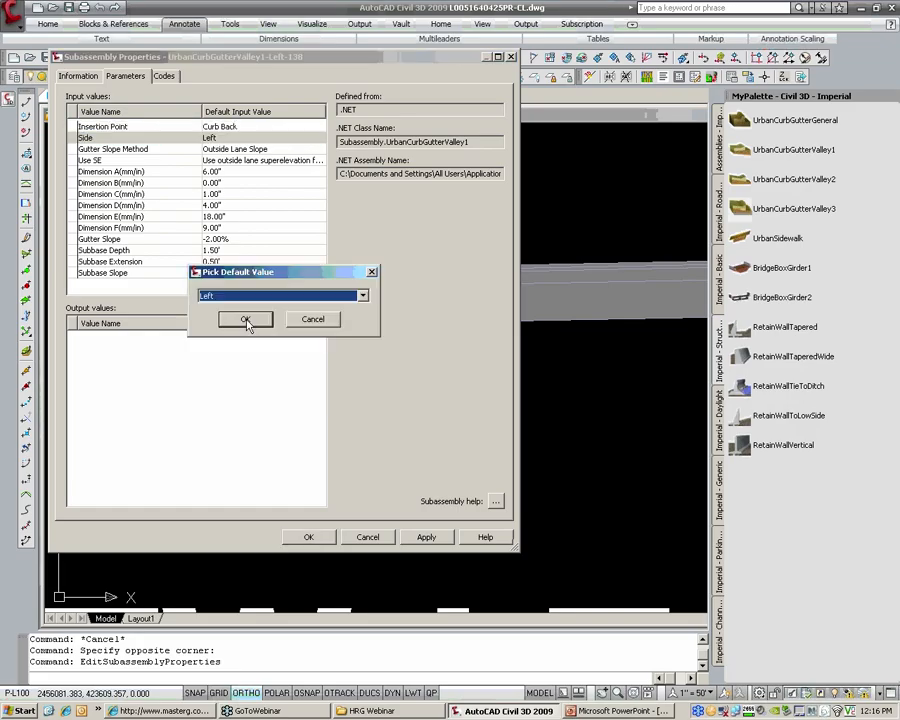
{"action": "left_click", "coordinate": [245, 320]}
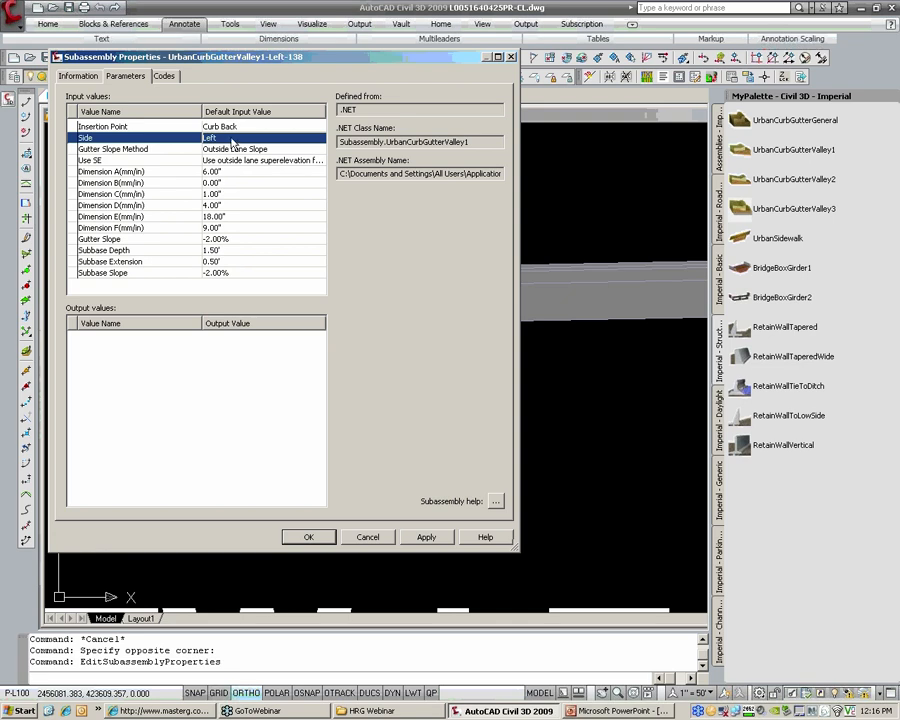
{"action": "left_click", "coordinate": [309, 537]}
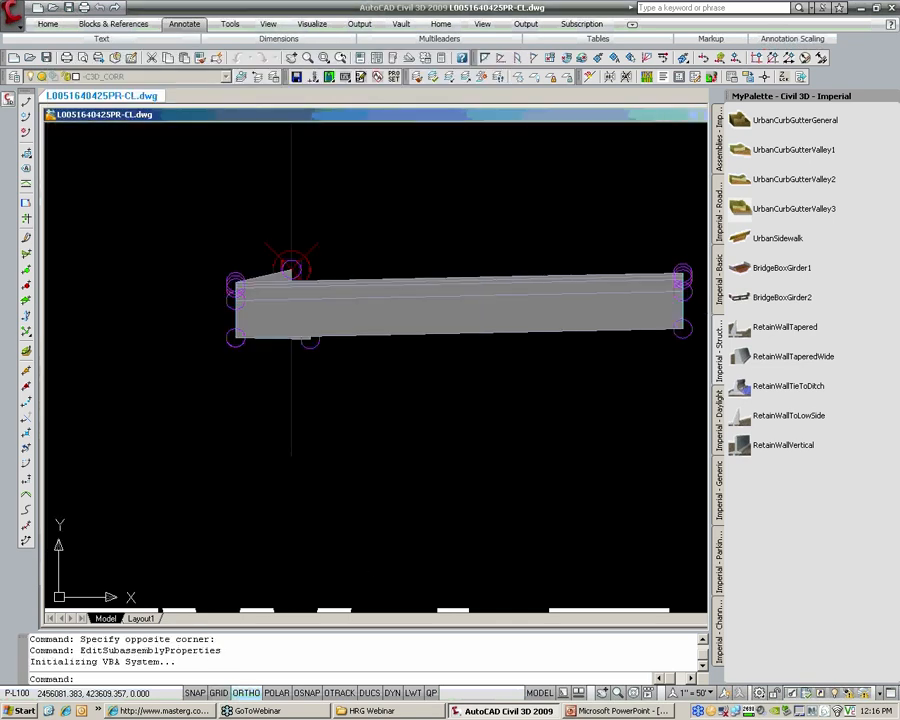
- Try setting the ETW-LT curb subassembly's Side parameter to Right
{"action": "left_click", "coordinate": [290, 268]}
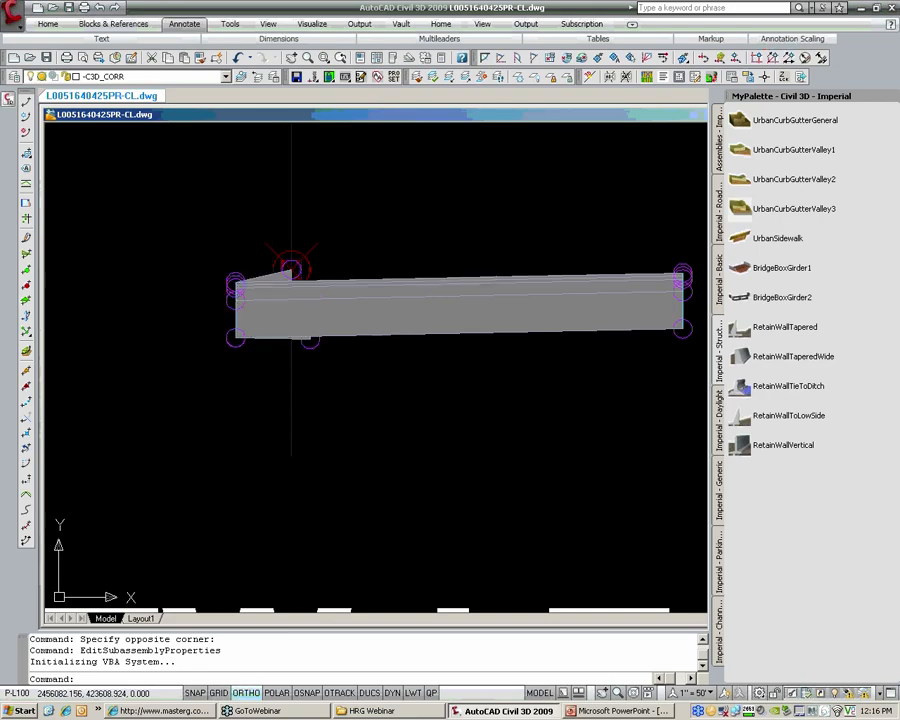
{"action": "left_click", "coordinate": [271, 275]}
{"action": "right_click", "coordinate": [271, 275]}
{"action": "left_click", "coordinate": [332, 423]}
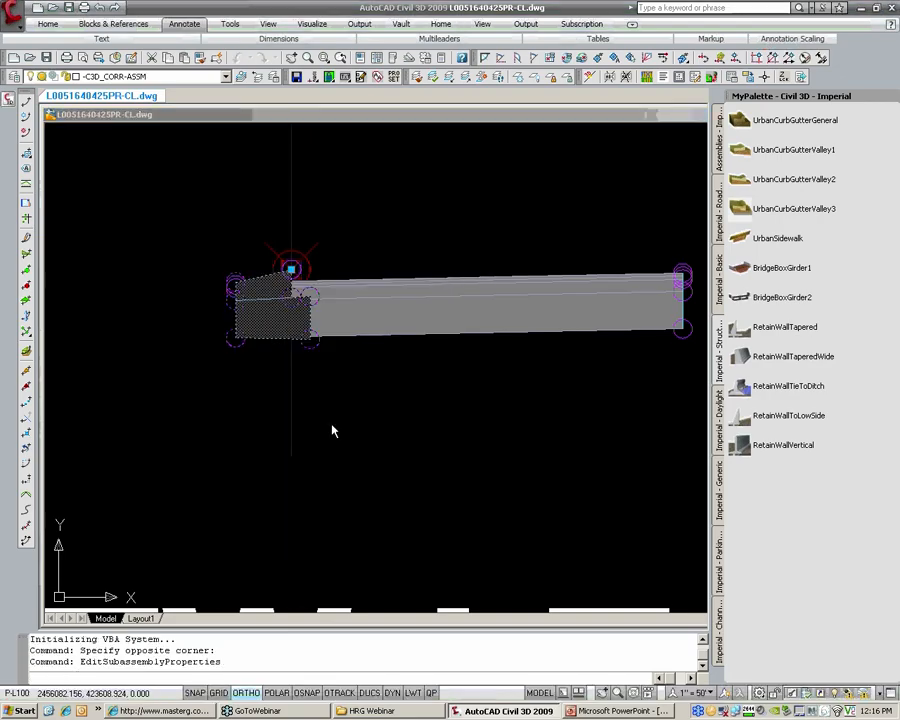
{"action": "left_click", "coordinate": [122, 77]}
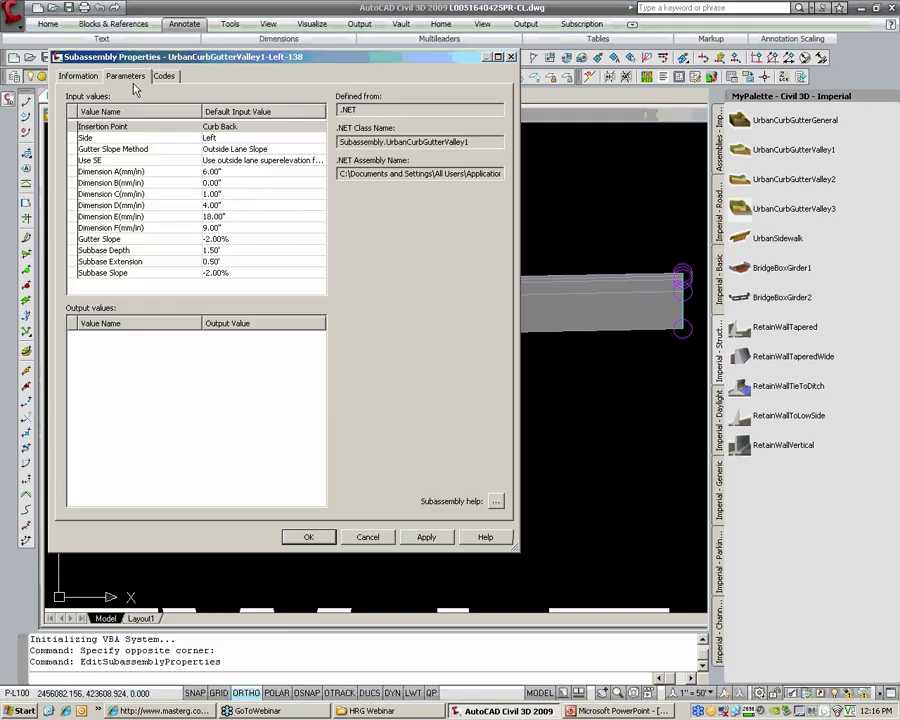
{"action": "double_click", "coordinate": [216, 140]}
{"action": "left_click", "coordinate": [230, 297]}
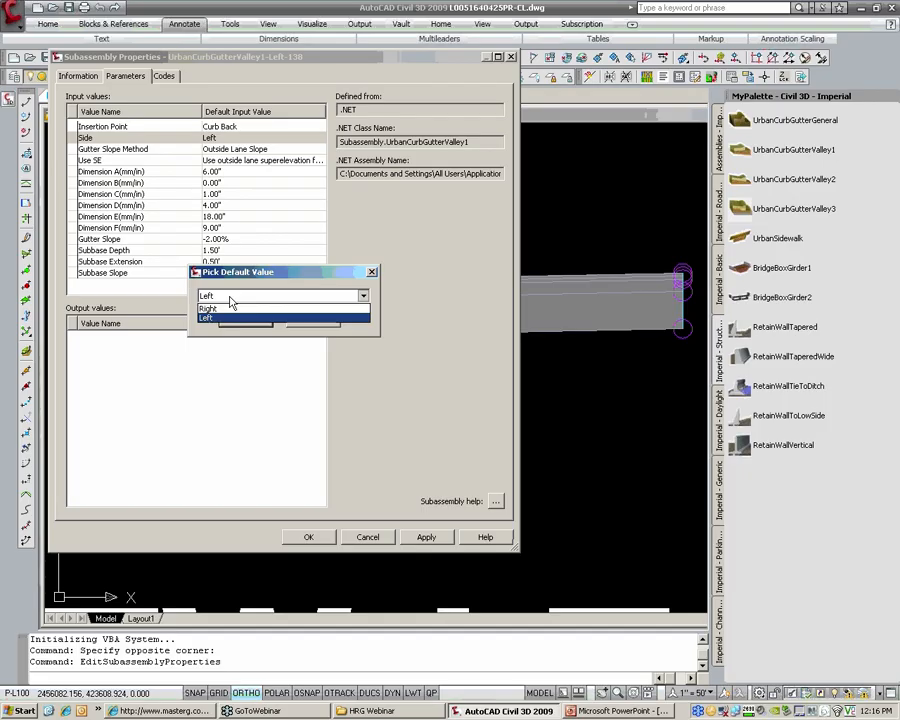
{"action": "left_click", "coordinate": [229, 310]}
{"action": "left_click", "coordinate": [240, 318]}
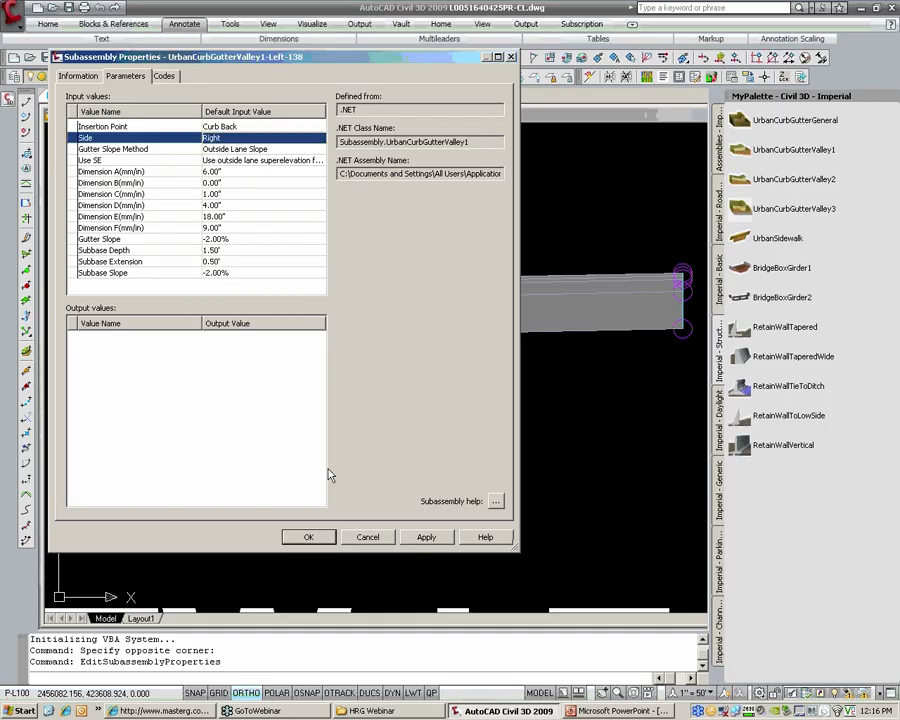
{"action": "left_click", "coordinate": [308, 537]}
{"action": "left_click", "coordinate": [365, 430]}
{"action": "scroll", "coordinate": [358, 376], "scroll_direction": "down", "scroll_amount": 2}
{"action": "left_click", "coordinate": [358, 370]}
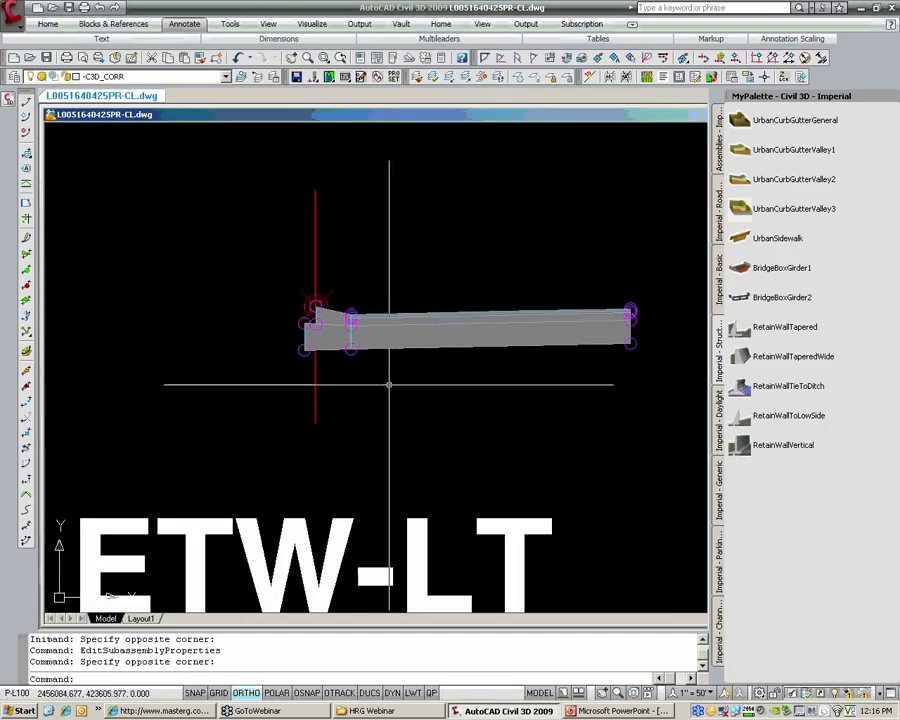
- Examine how the curb and lane meet the ETW-LT baseline, and undo the curb's Side and Insertion Point changes
{"action": "middle_click_drag", "start_coordinate": [390, 384], "coordinate": [277, 429]}
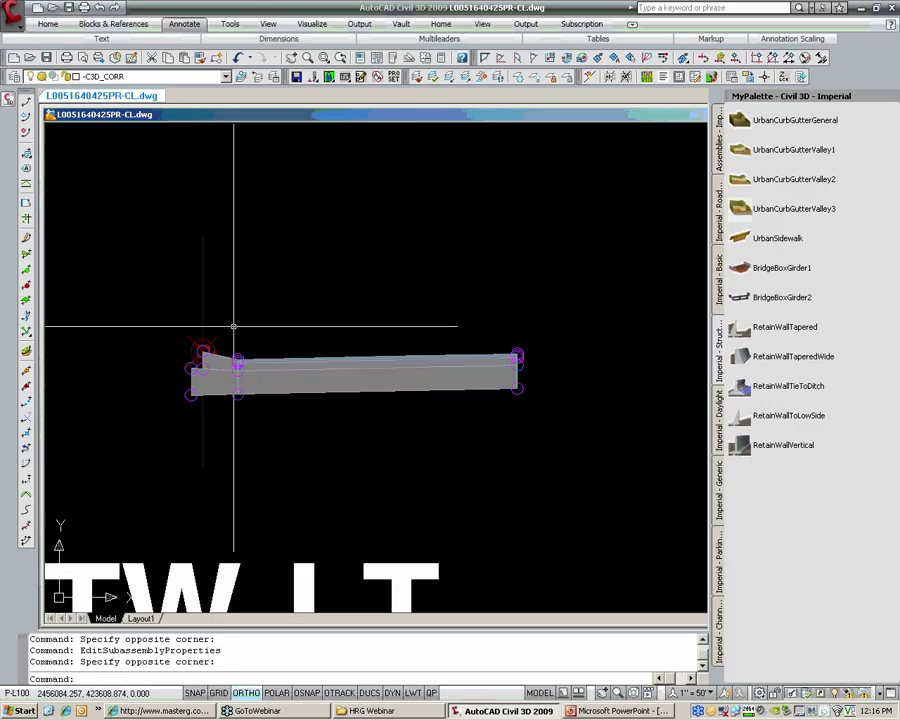
{"action": "scroll", "coordinate": [233, 326], "scroll_direction": "up", "scroll_amount": 2}
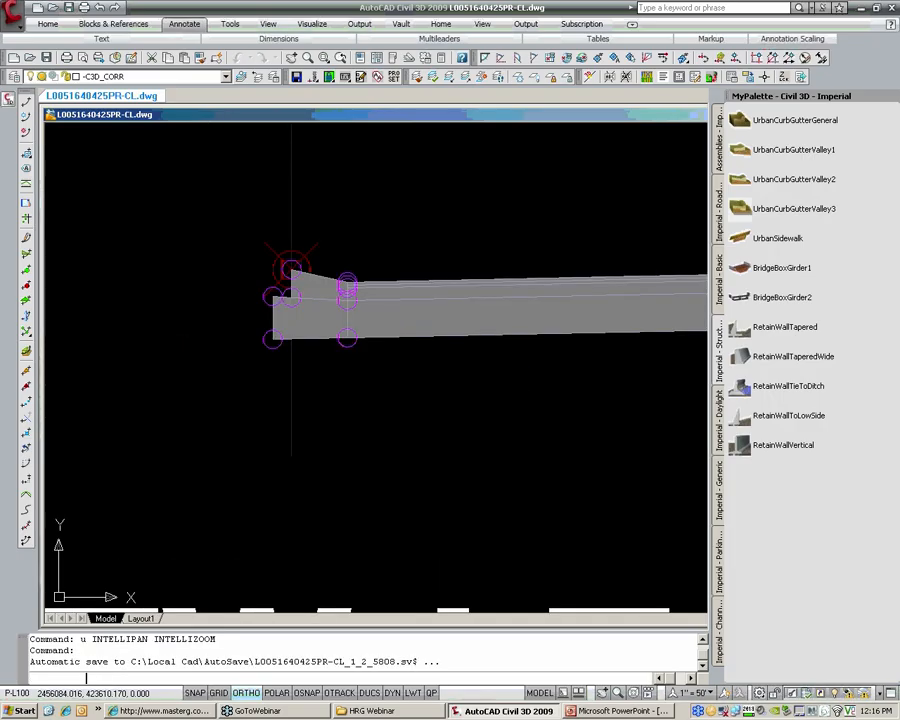
{"action": "type", "text": "u"}
{"action": "key", "text": "Return"}
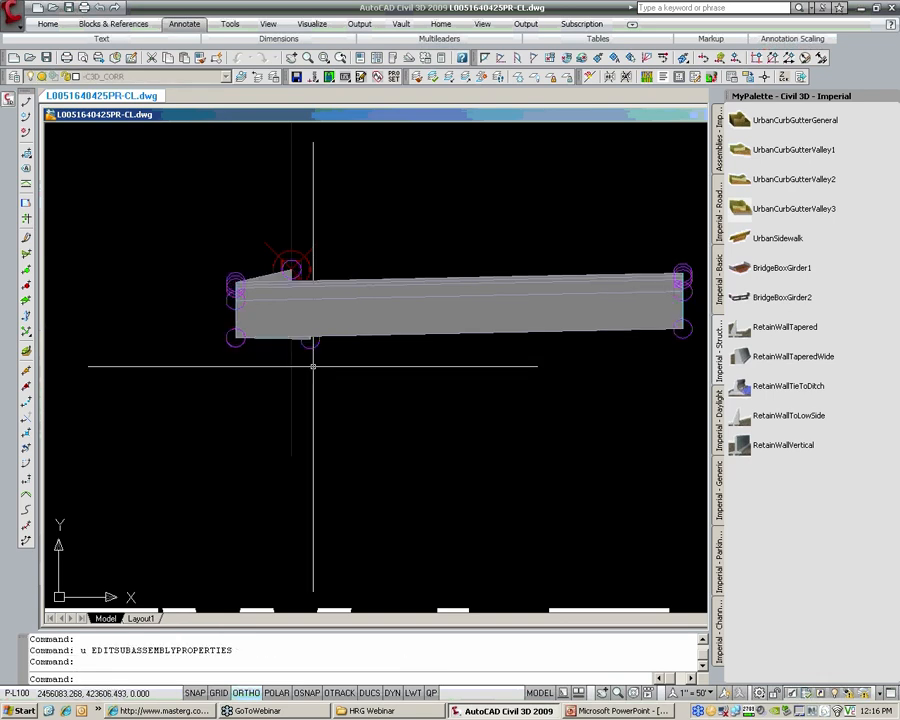
- Return to the CURB RADII group, maximize the drawing window and collapse the tool palette to free drawing space
{"action": "scroll", "coordinate": [351, 312], "scroll_direction": "down", "scroll_amount": 9}
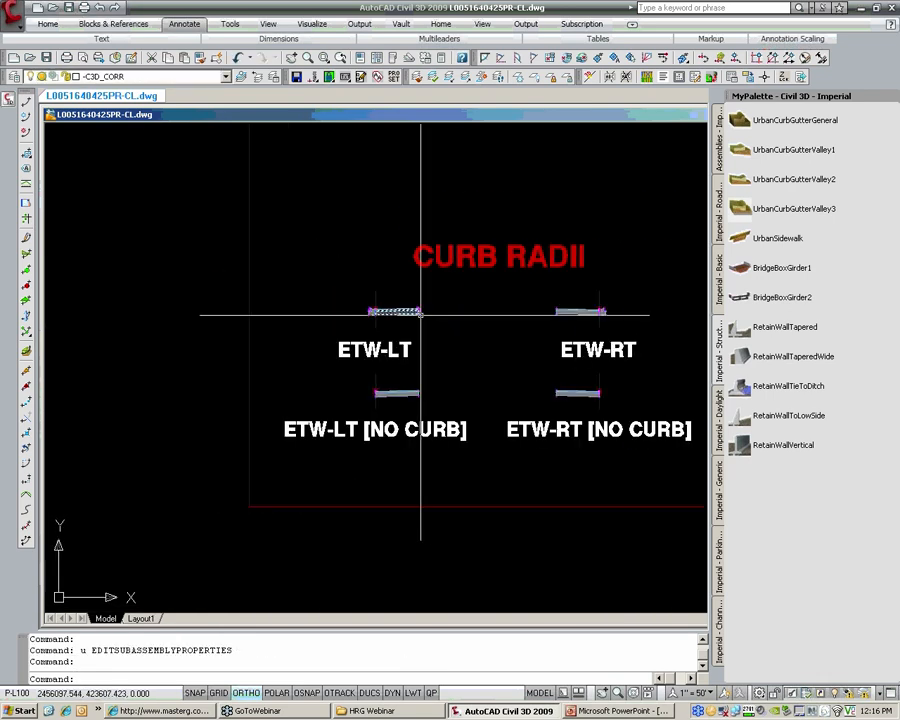
{"action": "middle_click_drag", "start_coordinate": [420, 313], "coordinate": [316, 326]}
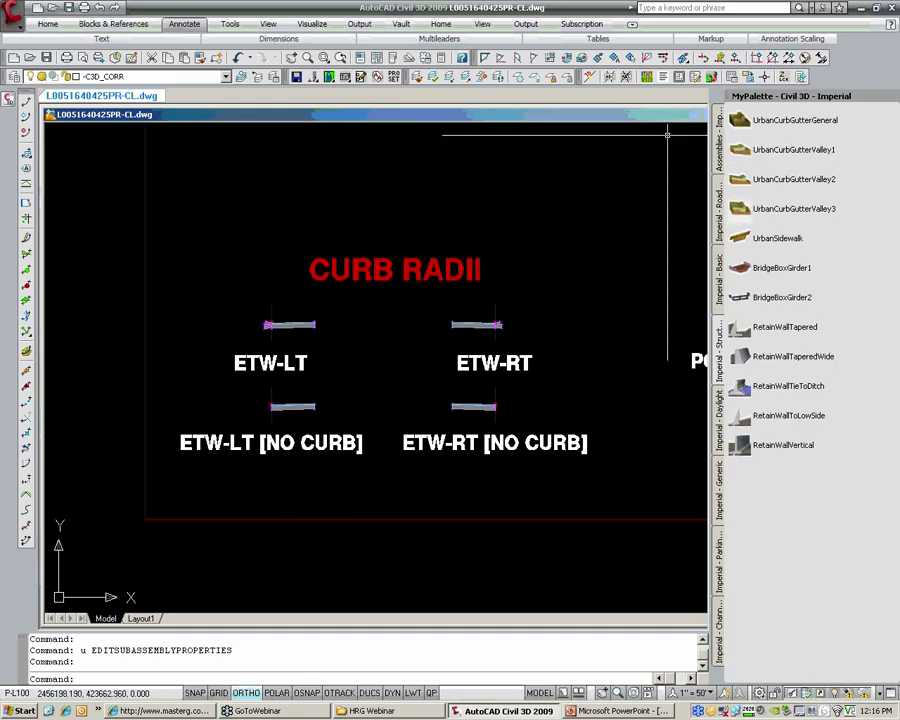
{"action": "double_click", "coordinate": [598, 119]}
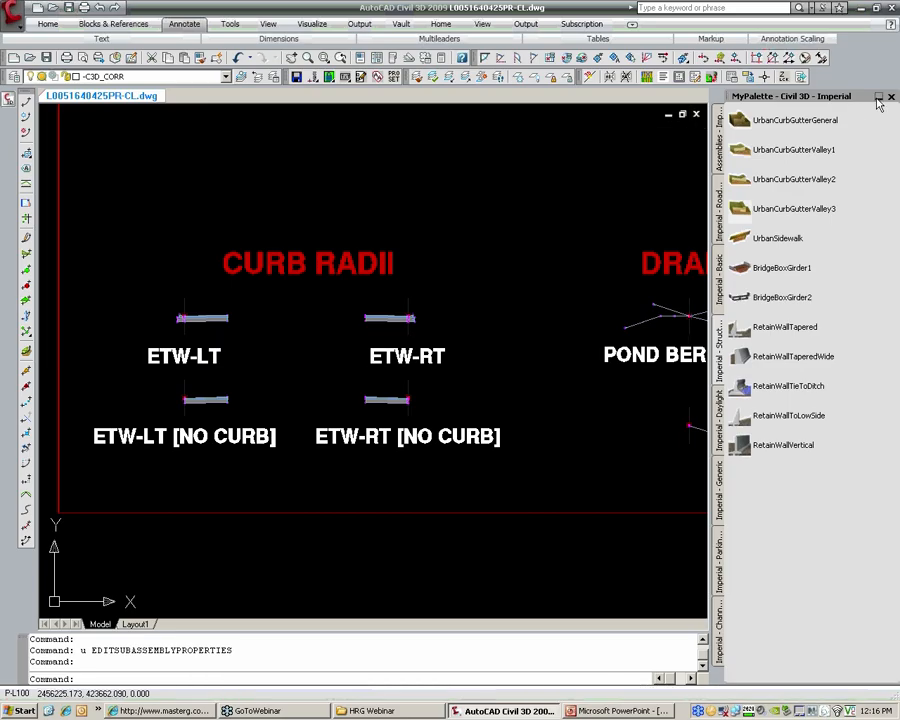
{"action": "left_click", "coordinate": [877, 98]}
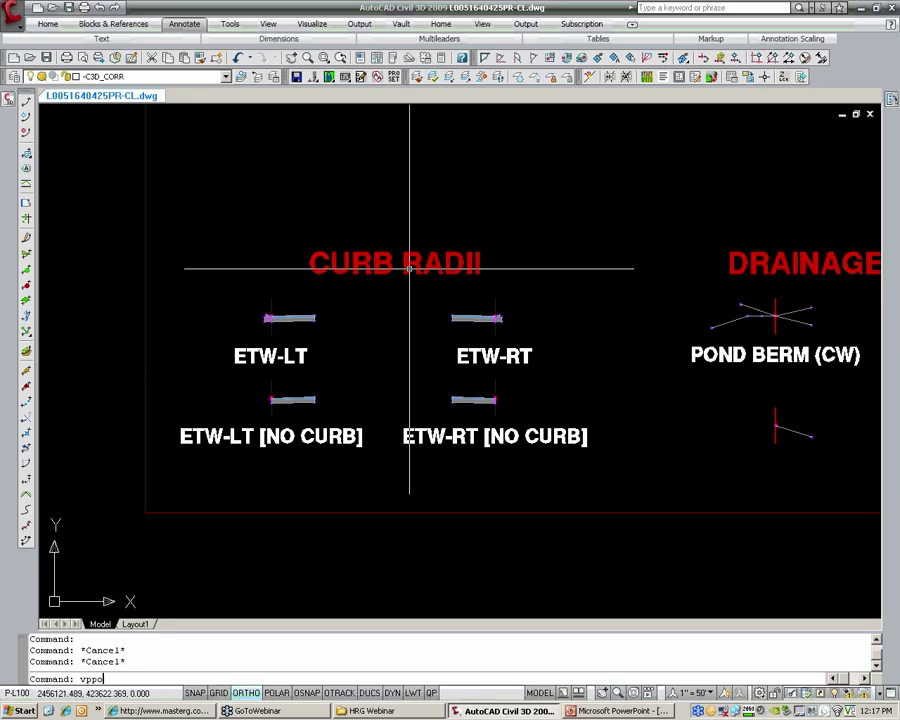
- Compare the standard viewport layouts and split model space using the Four: Right configuration
{"action": "type", "text": "rts"}
{"action": "key", "text": "Return"}
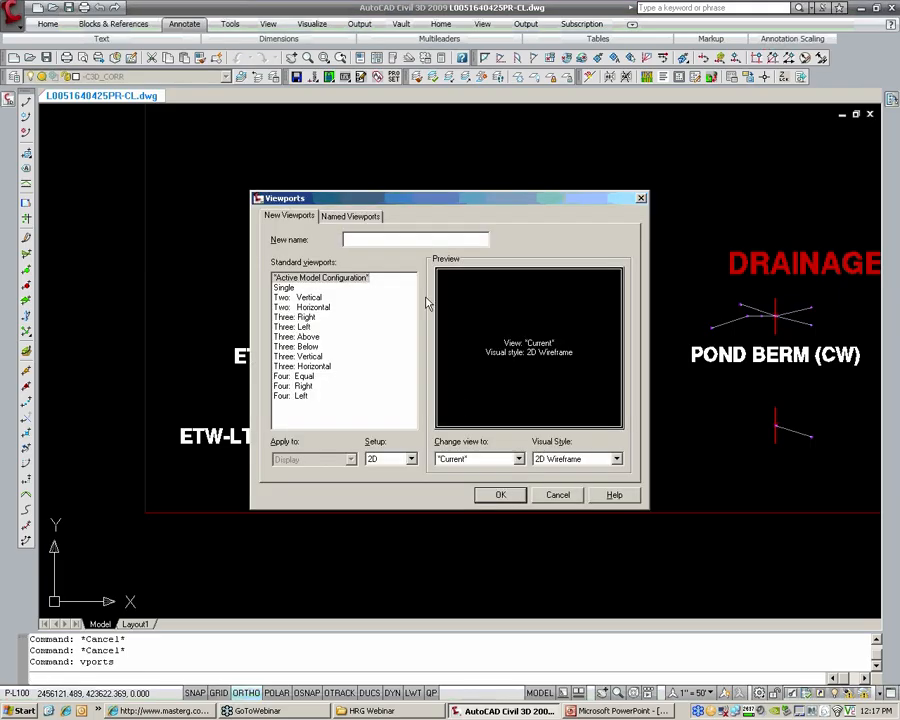
{"action": "left_click_drag", "start_coordinate": [470, 199], "coordinate": [443, 402]}
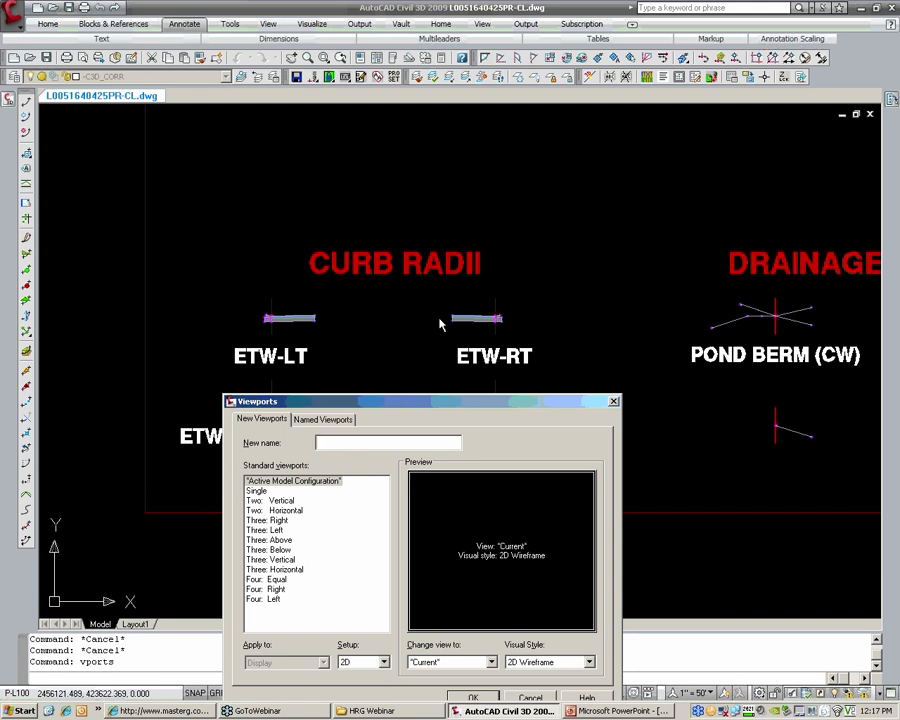
{"action": "left_click_drag", "start_coordinate": [440, 402], "coordinate": [410, 257]}
{"action": "left_click", "coordinate": [241, 365]}
{"action": "left_click", "coordinate": [241, 375]}
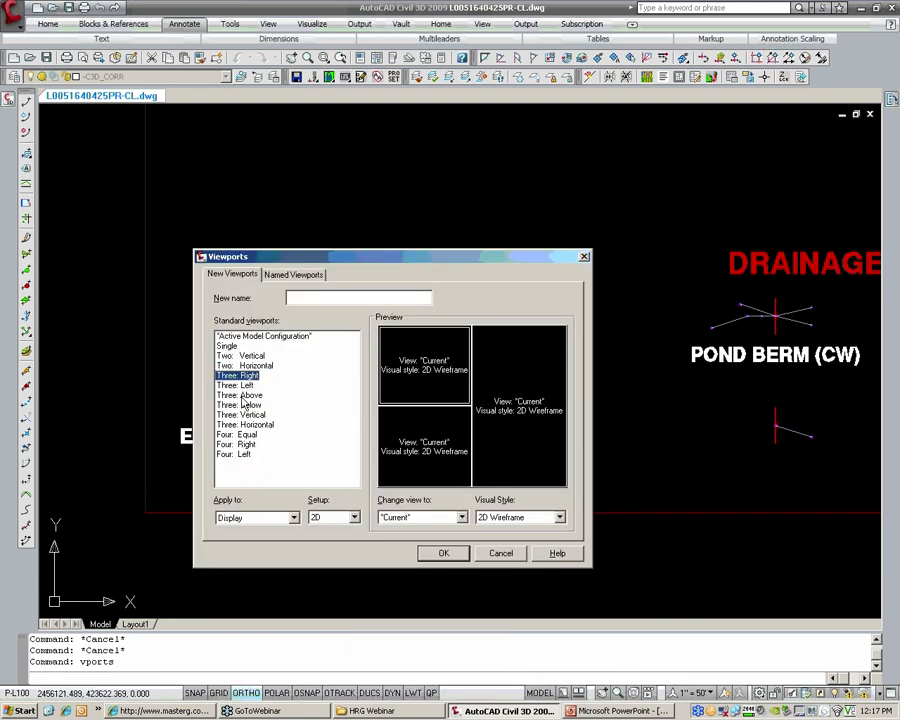
{"action": "left_click", "coordinate": [241, 395]}
{"action": "left_click", "coordinate": [242, 414]}
{"action": "key", "text": "Down"}
{"action": "key", "text": "Down"}
{"action": "key", "text": "Down"}
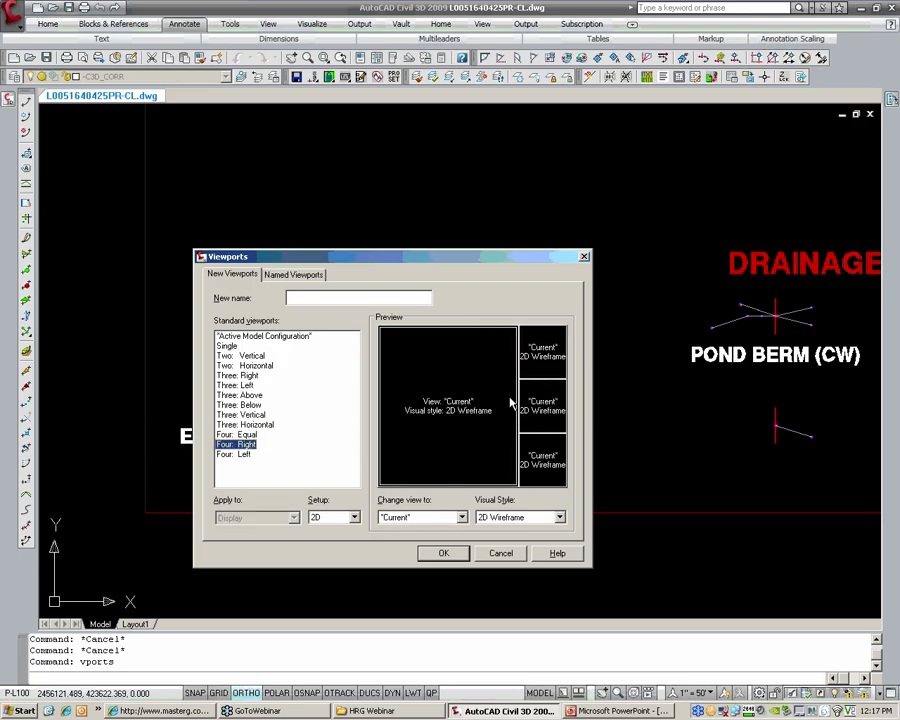
{"action": "left_click", "coordinate": [442, 558]}
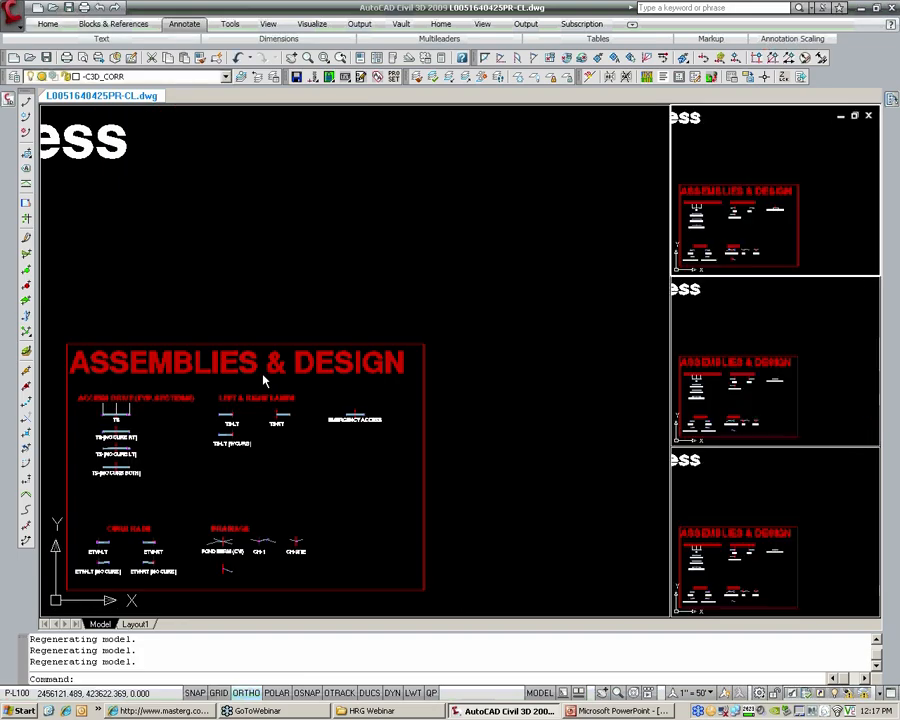
- Join the two lower small model space viewports into one using the command-line viewports Join option
{"action": "scroll", "coordinate": [476, 370], "scroll_direction": "down", "scroll_amount": 2}
{"action": "middle_click_drag", "start_coordinate": [453, 364], "coordinate": [513, 356]}
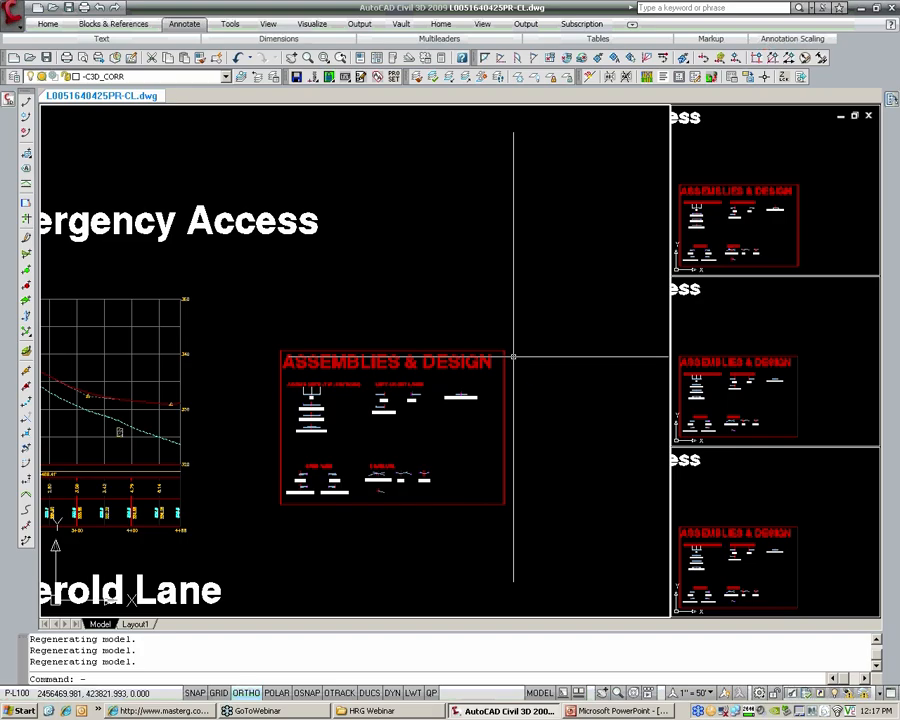
{"action": "key", "text": "Return"}
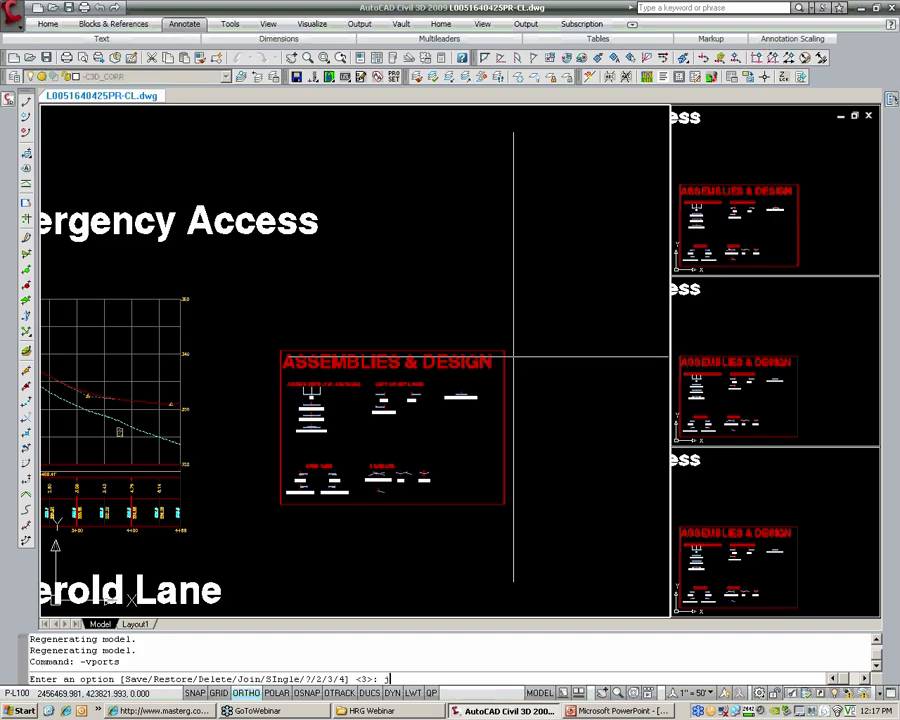
{"action": "type", "text": "j"}
{"action": "key", "text": "Return"}
{"action": "left_click", "coordinate": [832, 394]}
{"action": "left_click", "coordinate": [836, 497]}
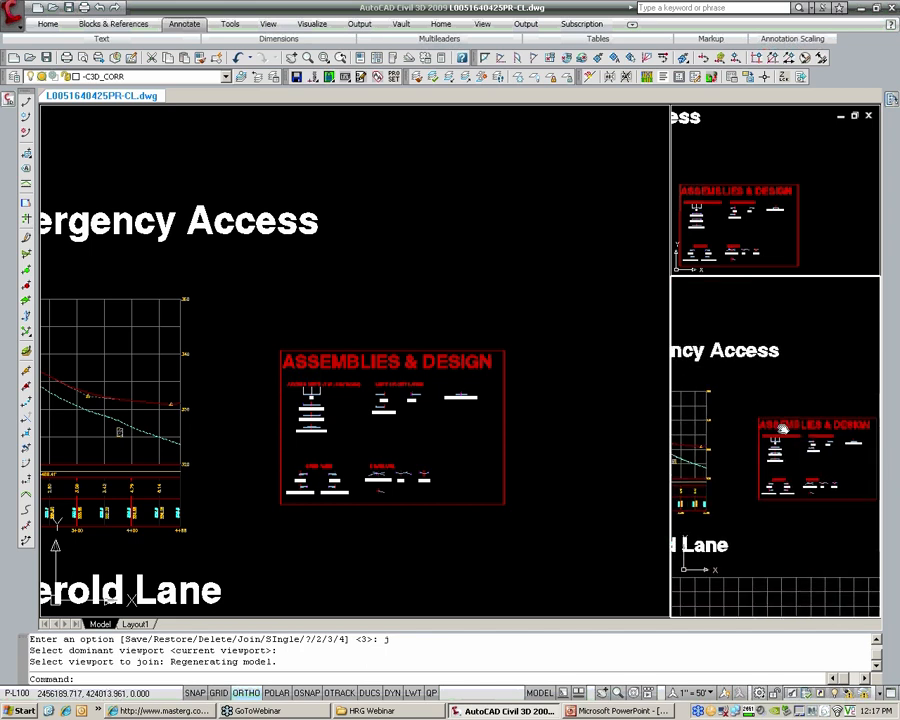
- Frame the access drive and curb radii assemblies in the joined viewport and the road intersection near station 20+00 in the large viewport
{"action": "scroll", "coordinate": [783, 428], "scroll_direction": "up", "scroll_amount": 5}
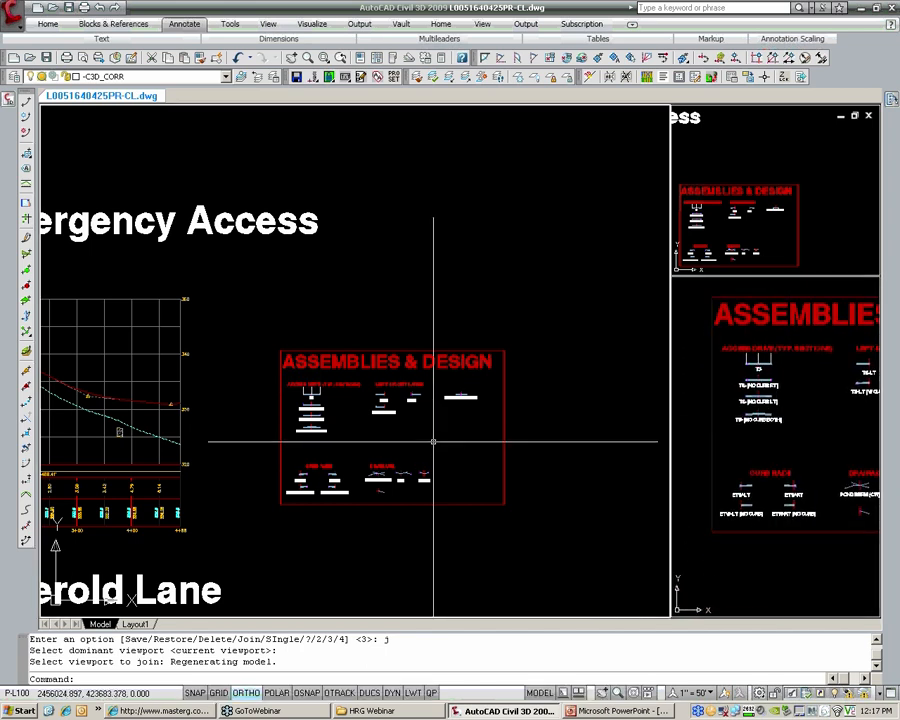
{"action": "scroll", "coordinate": [433, 441], "scroll_direction": "down", "scroll_amount": 5}
{"action": "middle_click_drag", "start_coordinate": [343, 402], "coordinate": [436, 436]}
{"action": "middle_click_drag", "start_coordinate": [187, 309], "coordinate": [428, 460]}
{"action": "middle_click_drag", "start_coordinate": [60, 548], "coordinate": [353, 512]}
{"action": "middle_click_drag", "start_coordinate": [388, 566], "coordinate": [352, 435]}
{"action": "scroll", "coordinate": [352, 435], "scroll_direction": "up", "scroll_amount": 5}
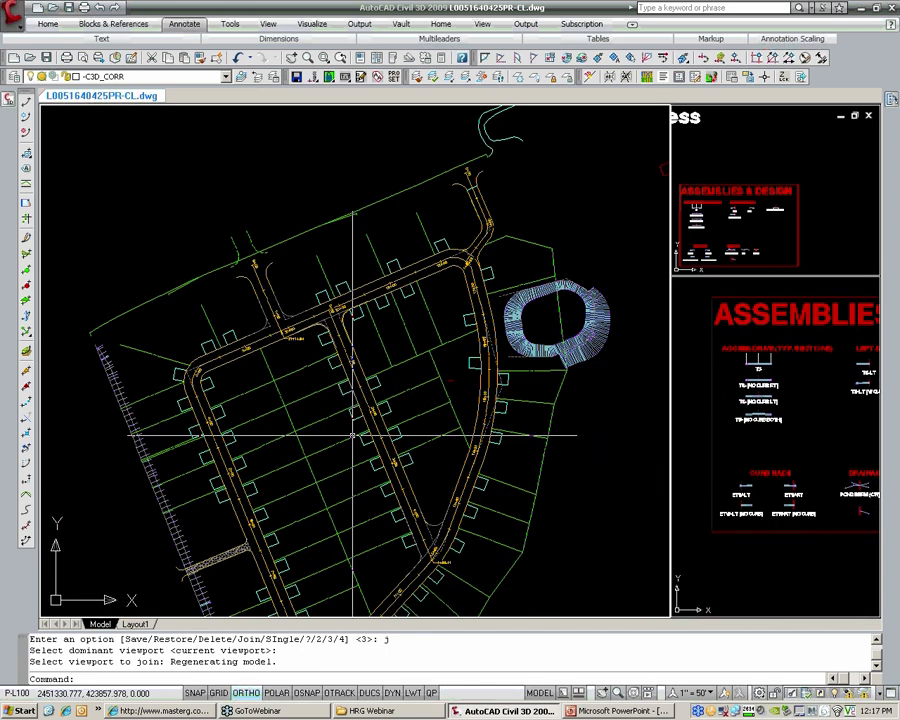
{"action": "scroll", "coordinate": [321, 301], "scroll_direction": "up", "scroll_amount": 5}
{"action": "scroll", "coordinate": [765, 360], "scroll_direction": "up", "scroll_amount": 2}
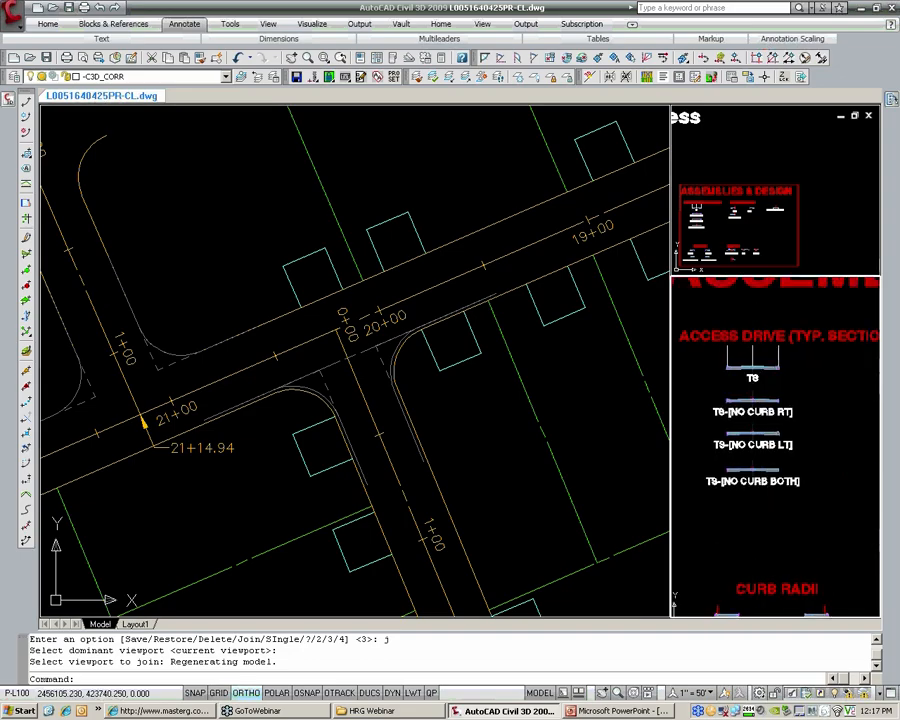
{"action": "middle_click_drag", "start_coordinate": [782, 402], "coordinate": [757, 344]}
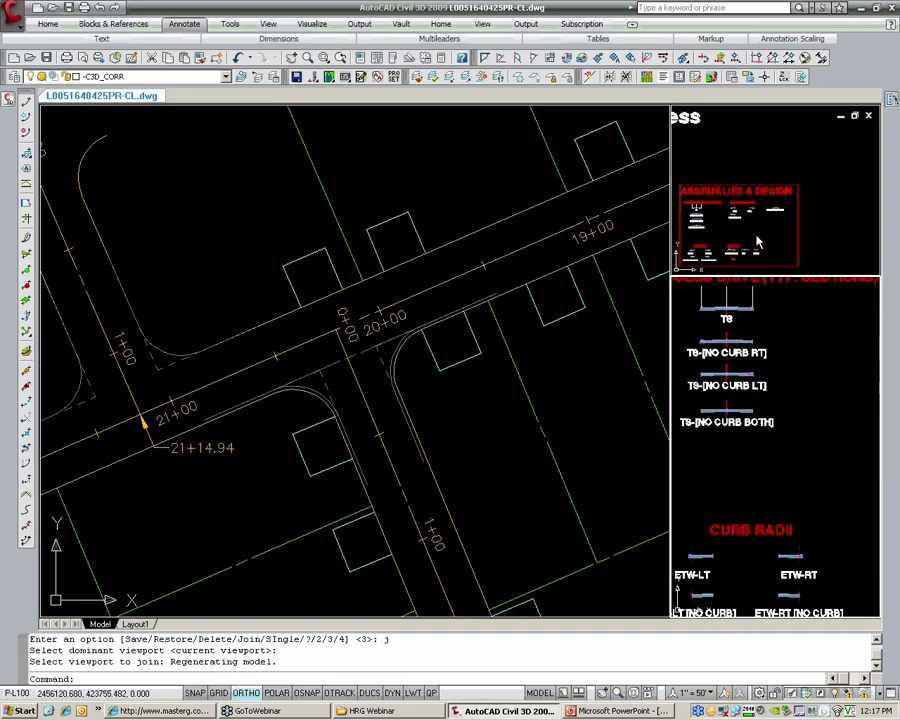
- Set the remaining small viewport to a 3D viewpoint with ddvpoint and orbit it to show the site
{"action": "scroll", "coordinate": [757, 243], "scroll_direction": "up", "scroll_amount": 6}
{"action": "middle_click_drag", "start_coordinate": [727, 184], "coordinate": [754, 215]}
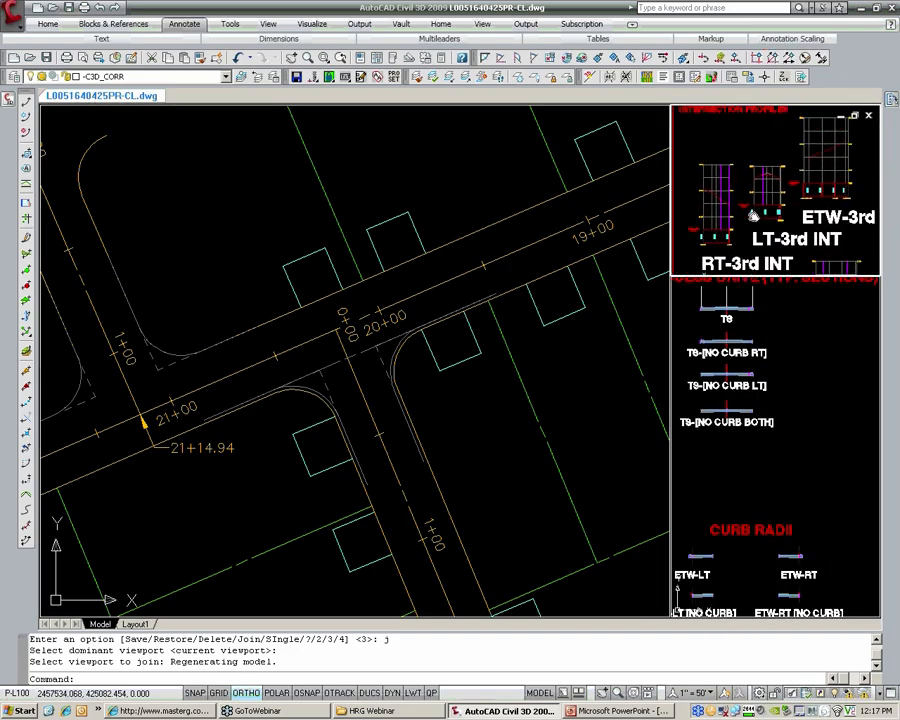
{"action": "scroll", "coordinate": [754, 215], "scroll_direction": "up", "scroll_amount": 2}
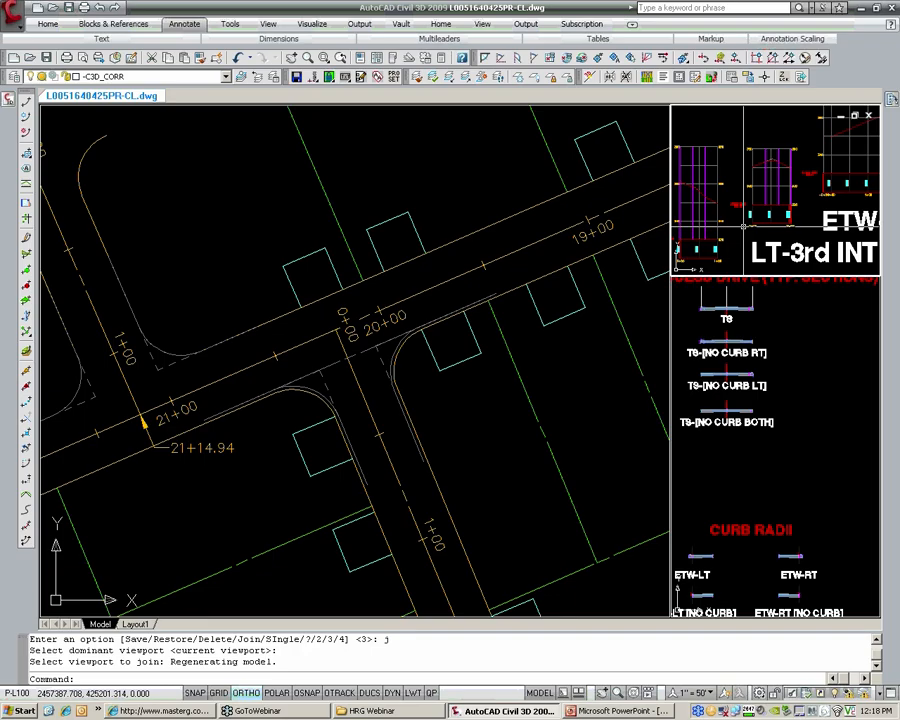
{"action": "type", "text": "ddvpoint"}
{"action": "key", "text": "Return"}
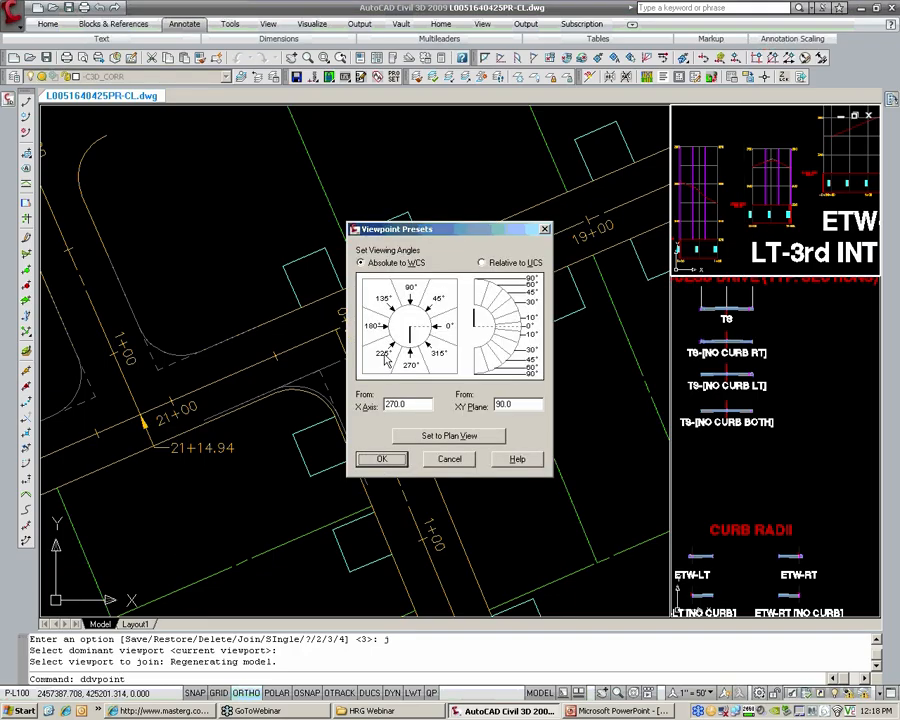
{"action": "key", "text": "Return"}
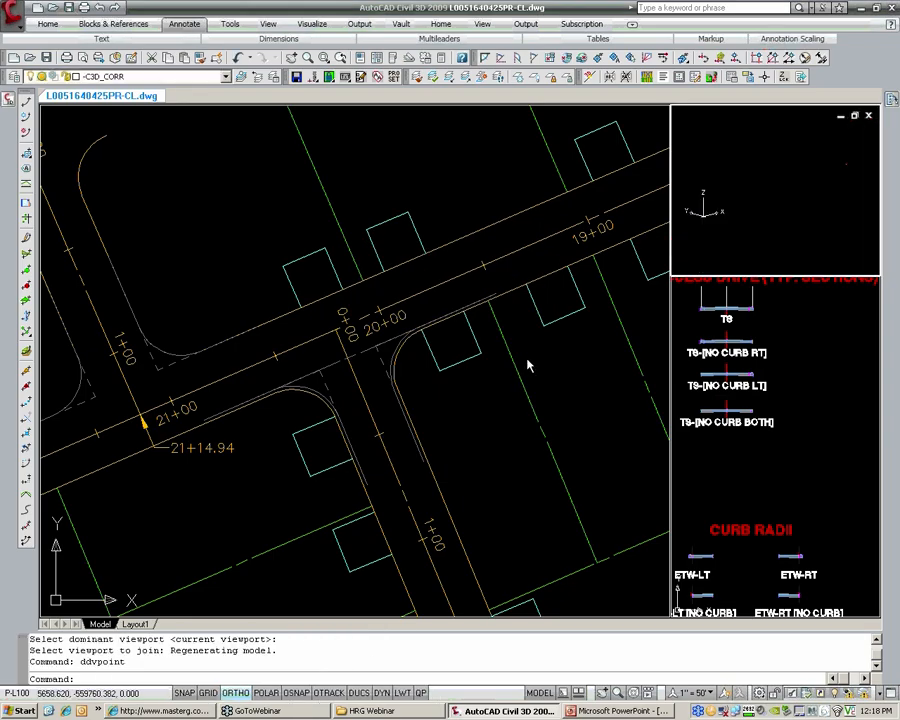
{"action": "middle_click_drag", "start_coordinate": [780, 212], "coordinate": [732, 195], "text": "shift"}
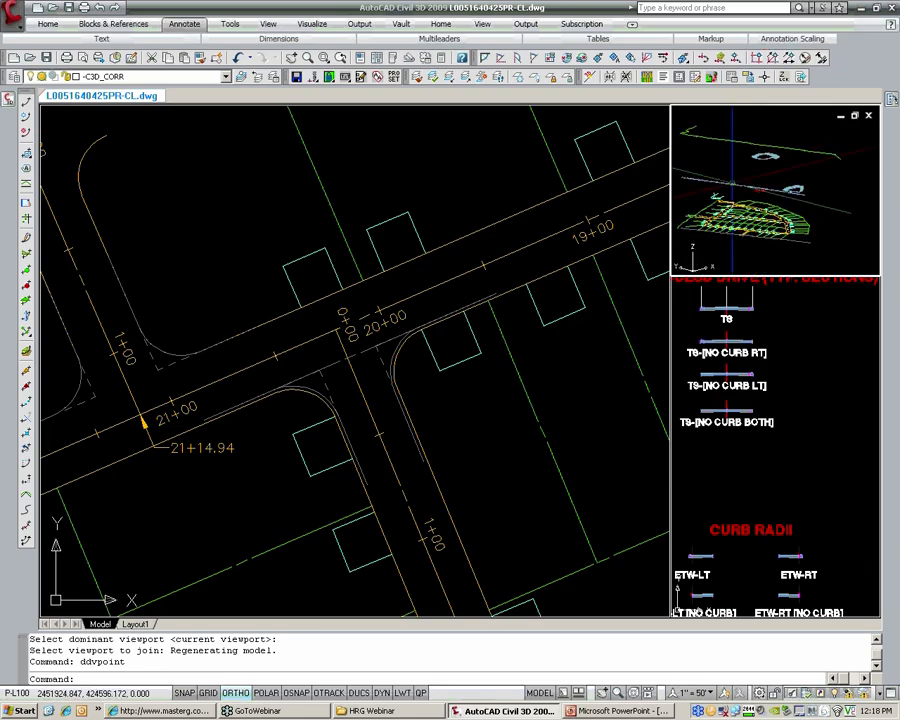
- Restore the named viewport configuration CORRIDOR DGN
{"action": "type", "text": "vv"}
{"action": "key", "text": "Escape"}
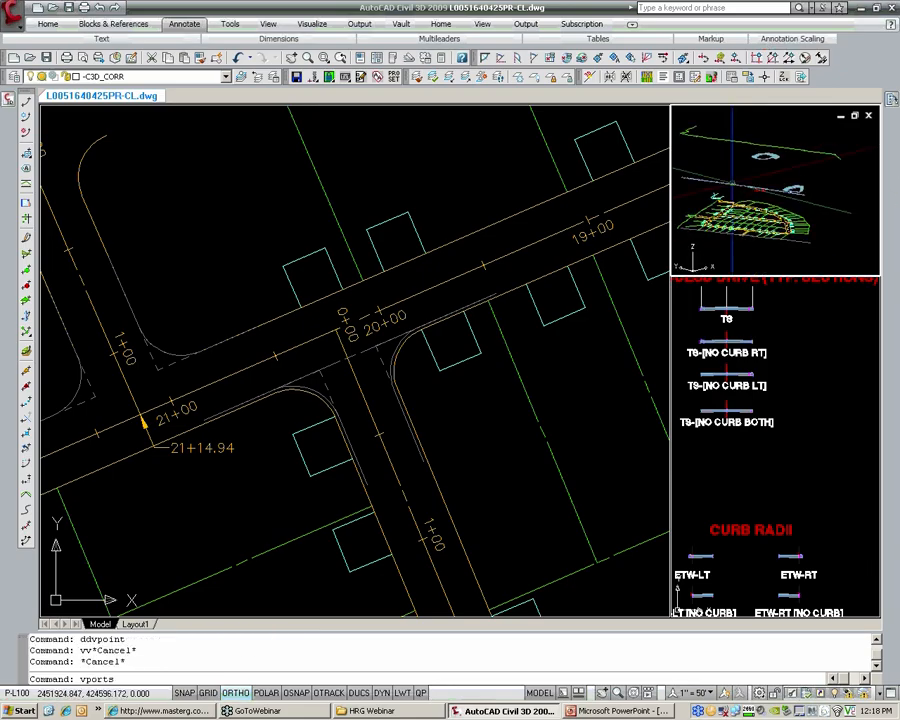
{"action": "key", "text": "Return"}
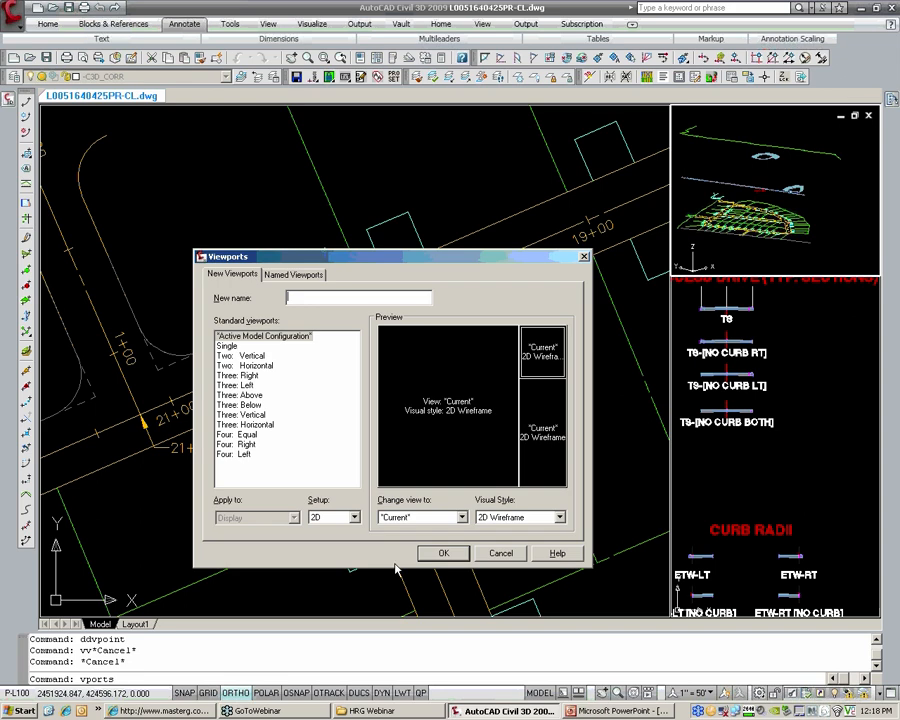
{"action": "left_click", "coordinate": [306, 281]}
{"action": "left_click", "coordinate": [250, 345]}
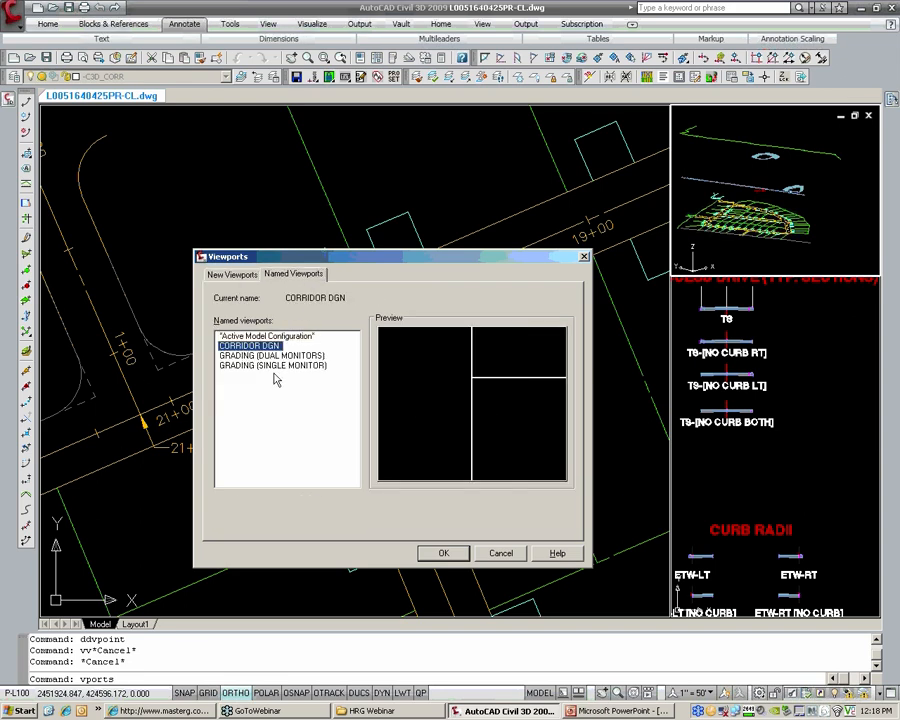
{"action": "left_click", "coordinate": [443, 554]}
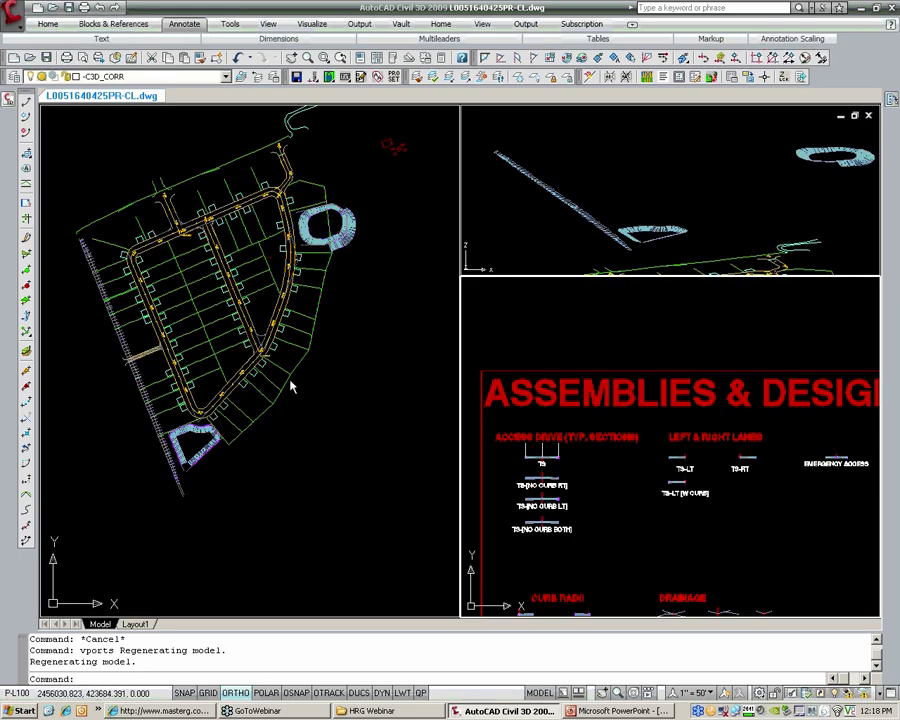
- Examine the site road layout in the plan viewport and the CL-Emerold Lane profile in the profile viewport
{"action": "scroll", "coordinate": [291, 387], "scroll_direction": "up", "scroll_amount": 6}
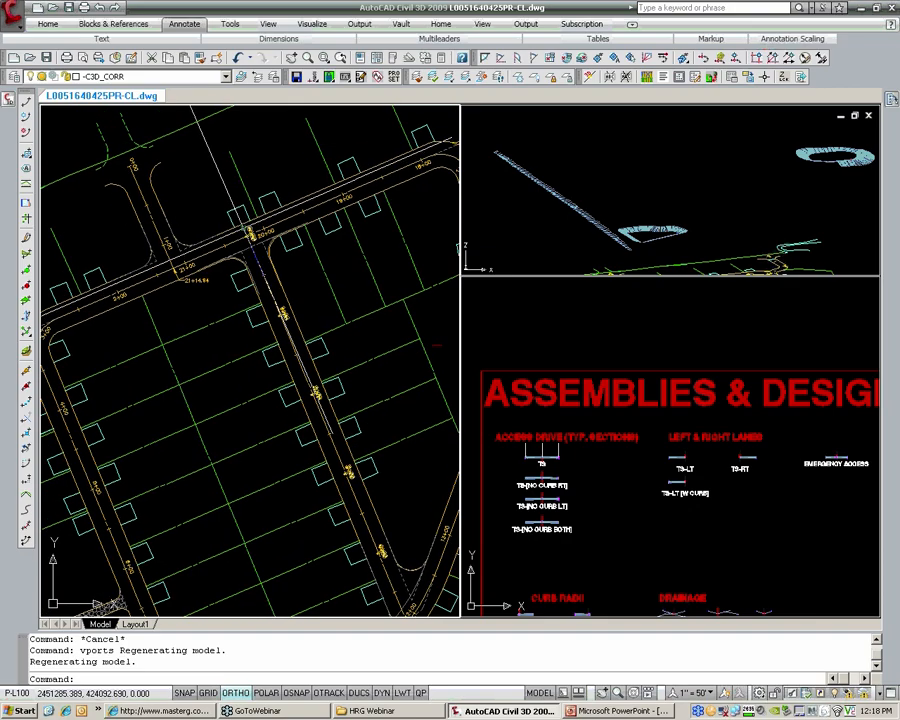
{"action": "scroll", "coordinate": [573, 400], "scroll_direction": "down", "scroll_amount": 4}
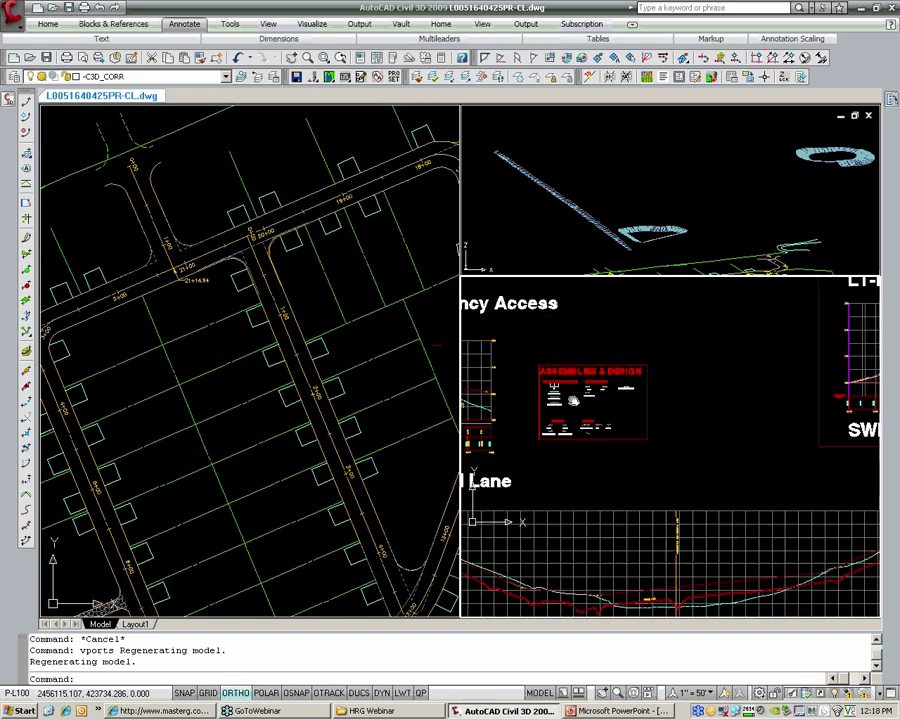
{"action": "scroll", "coordinate": [573, 401], "scroll_direction": "down", "scroll_amount": 5}
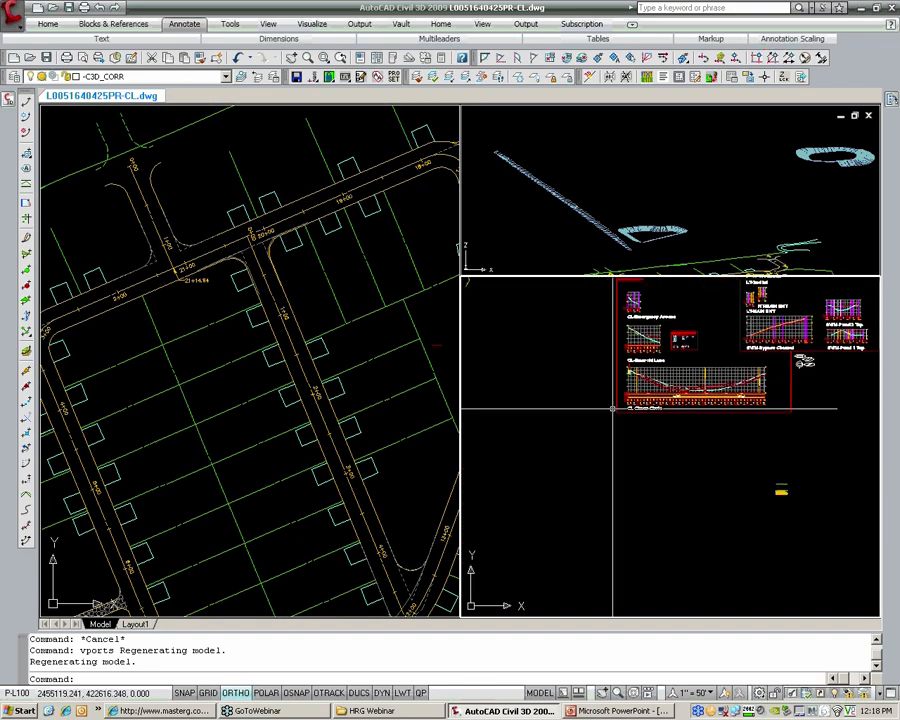
{"action": "scroll", "coordinate": [613, 408], "scroll_direction": "up", "scroll_amount": 3}
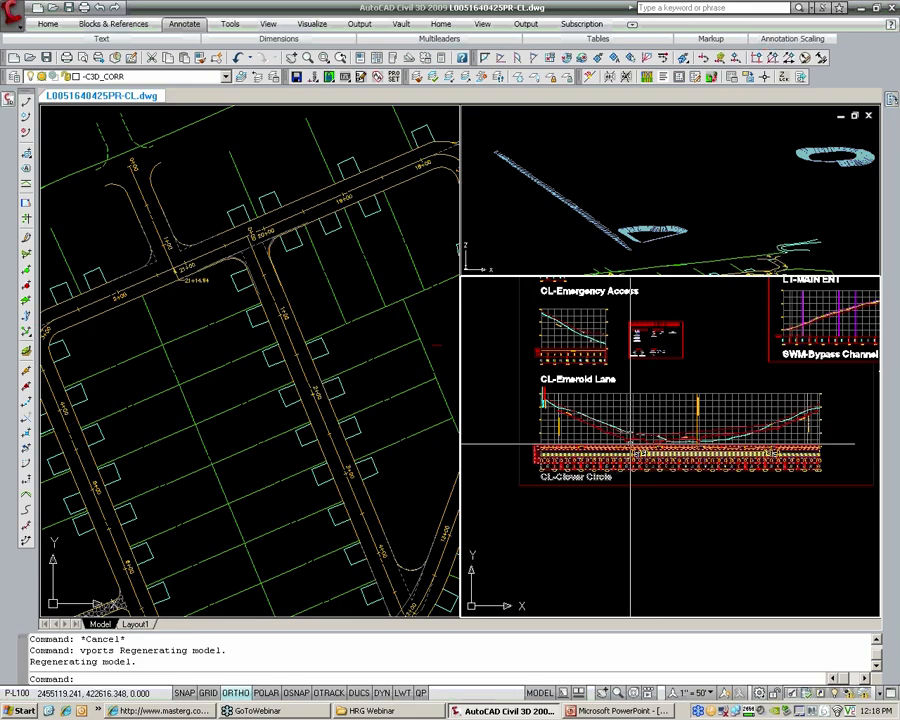
{"action": "scroll", "coordinate": [630, 440], "scroll_direction": "down", "scroll_amount": 1}
{"action": "scroll", "coordinate": [580, 320], "scroll_direction": "up", "scroll_amount": 4}
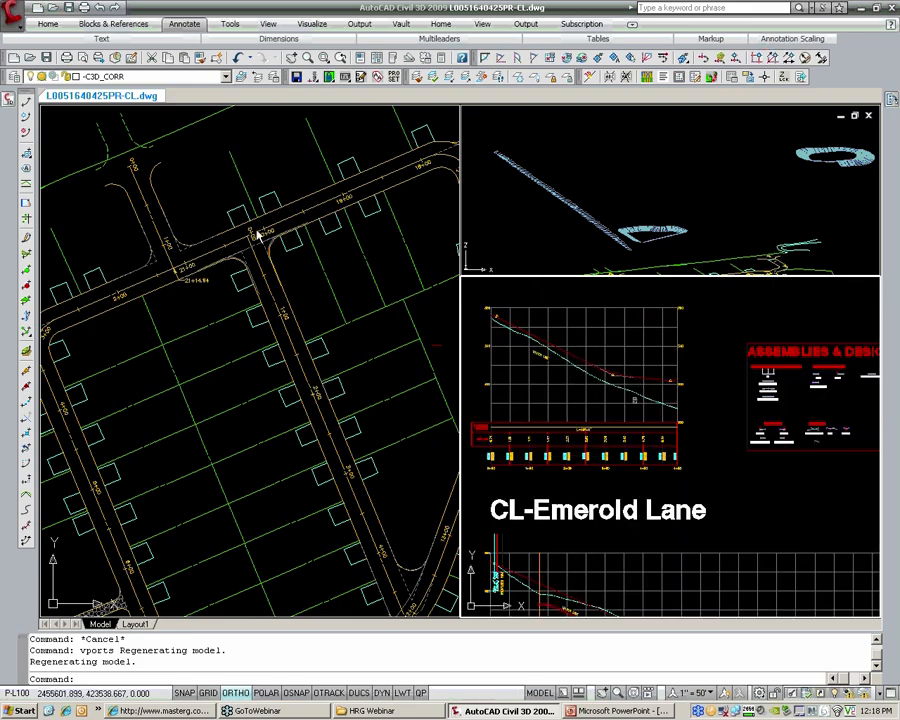
{"action": "scroll", "coordinate": [257, 237], "scroll_direction": "down", "scroll_amount": 6}
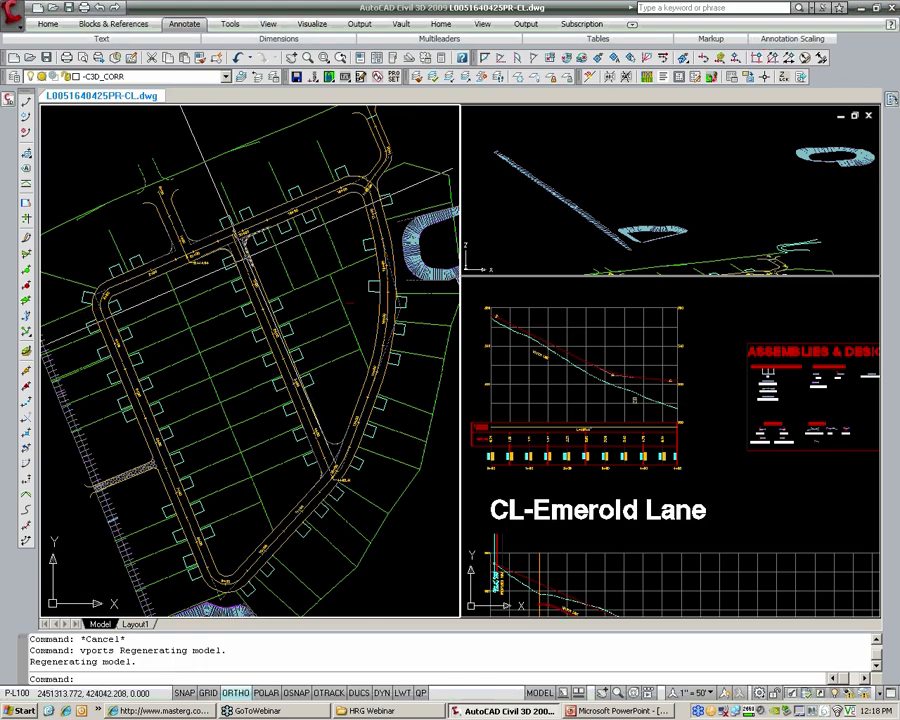
{"action": "left_click", "coordinate": [701, 431]}
{"action": "scroll", "coordinate": [517, 316], "scroll_direction": "up", "scroll_amount": 3}
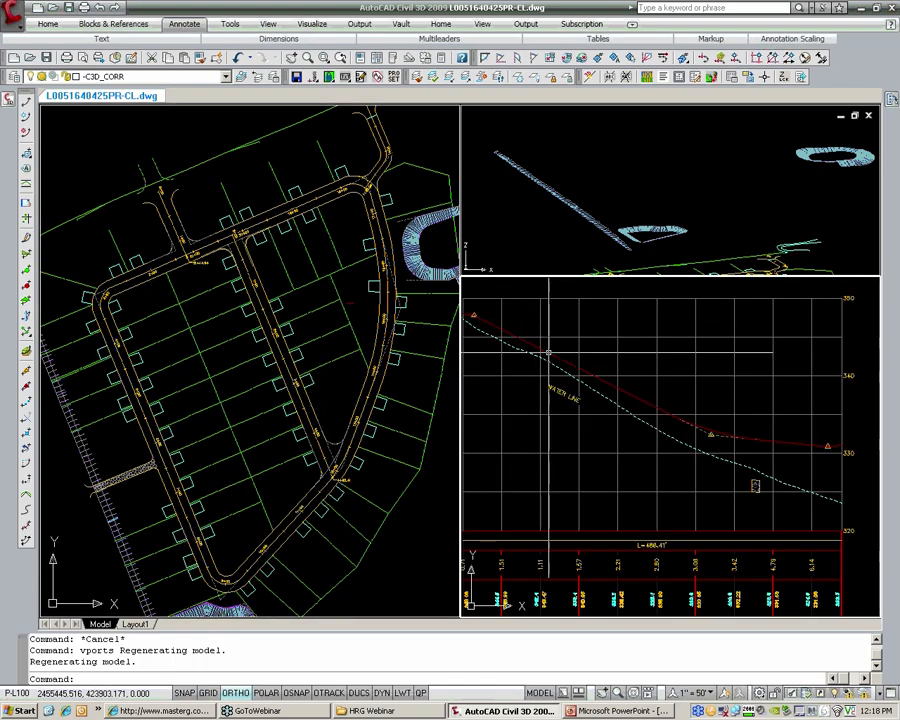
{"action": "scroll", "coordinate": [695, 478], "scroll_direction": "down", "scroll_amount": 5}
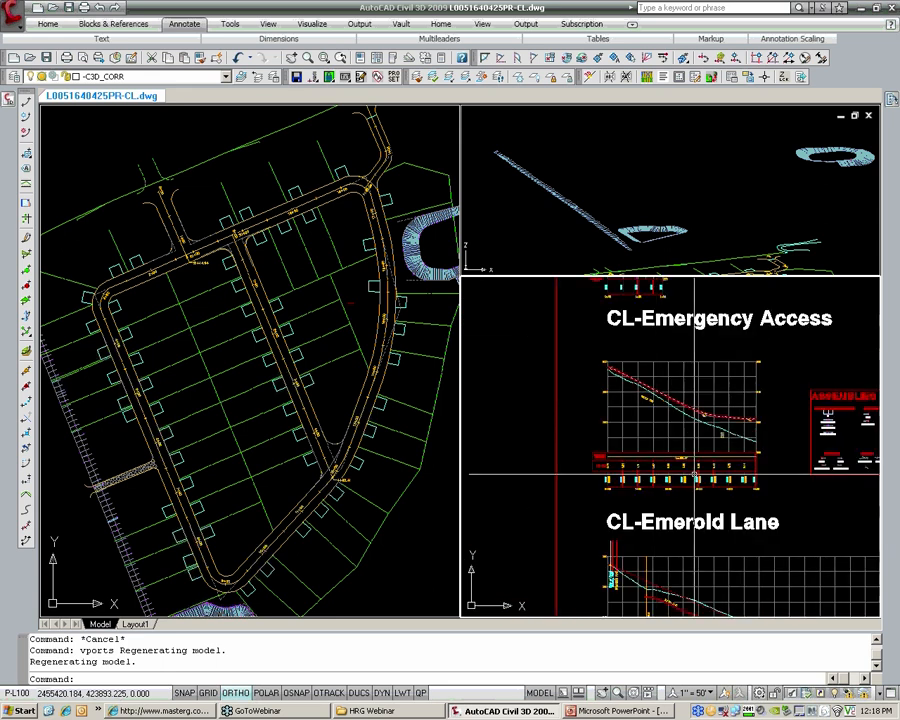
- Examine the CL-Clover Circle profile where it is marked as intersecting Emerald Lane, comparing it with the intersection in plan
{"action": "middle_click_drag", "start_coordinate": [695, 475], "coordinate": [580, 304]}
{"action": "middle_click_drag", "start_coordinate": [679, 445], "coordinate": [542, 446]}
{"action": "scroll", "coordinate": [780, 404], "scroll_direction": "up", "scroll_amount": 5}
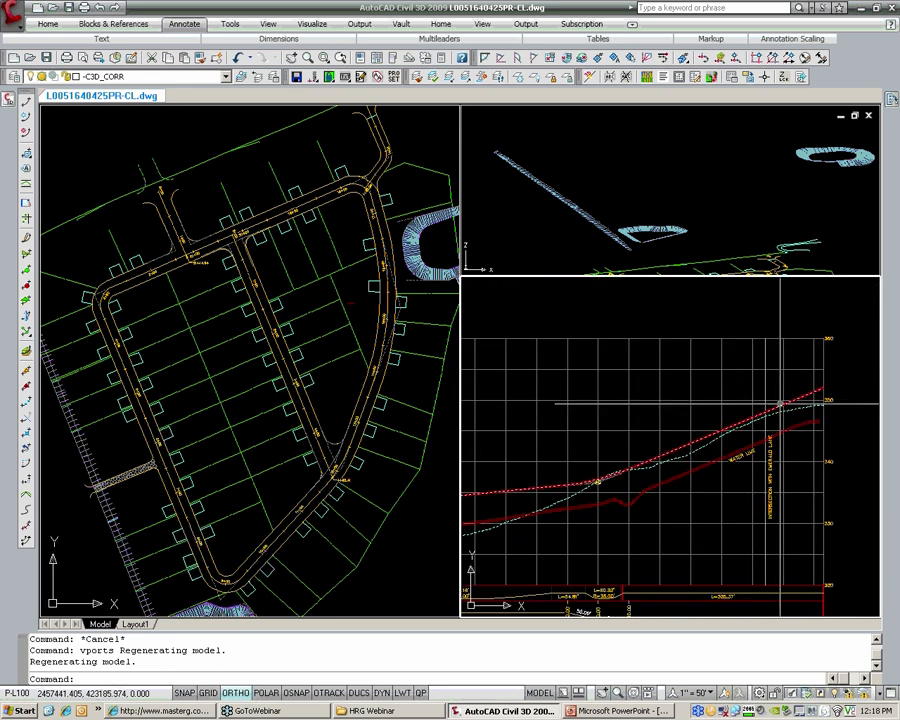
{"action": "left_click", "coordinate": [241, 233]}
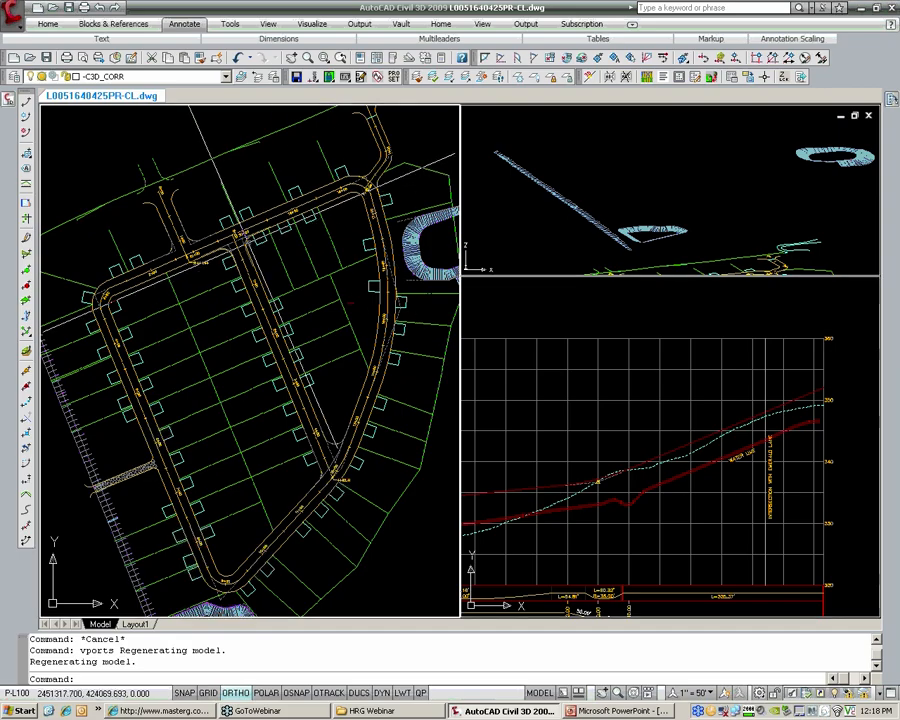
{"action": "left_click", "coordinate": [672, 390]}
{"action": "scroll", "coordinate": [782, 444], "scroll_direction": "up", "scroll_amount": 6}
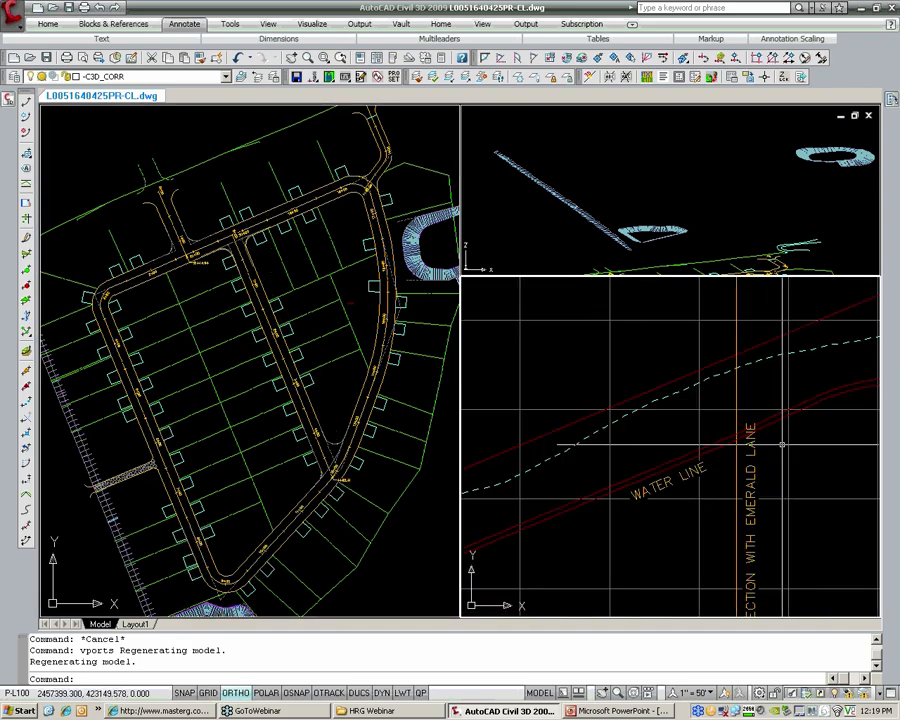
{"action": "scroll", "coordinate": [757, 473], "scroll_direction": "down", "scroll_amount": 4}
{"action": "middle_click_drag", "start_coordinate": [726, 461], "coordinate": [629, 436]}
{"action": "scroll", "coordinate": [683, 499], "scroll_direction": "up", "scroll_amount": 3}
{"action": "middle_click_drag", "start_coordinate": [679, 518], "coordinate": [650, 461]}
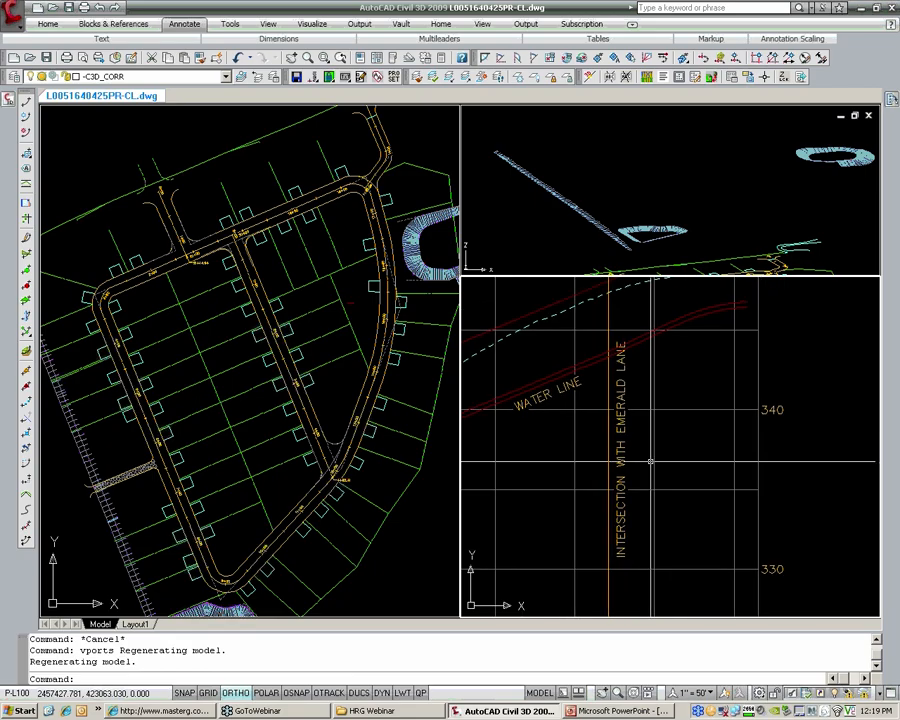
{"action": "middle_click_drag", "start_coordinate": [613, 281], "coordinate": [605, 366]}
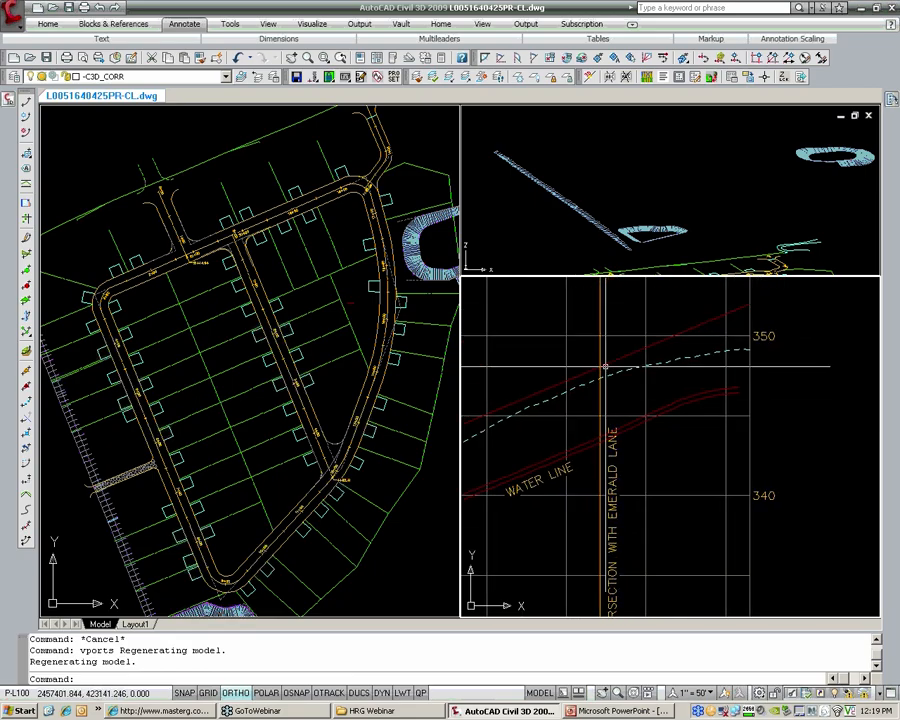
- Examine the start of the CL-Emerold Lane profile alongside the matching intersection at station 0+00 in plan
{"action": "scroll", "coordinate": [726, 485], "scroll_direction": "down", "scroll_amount": 6}
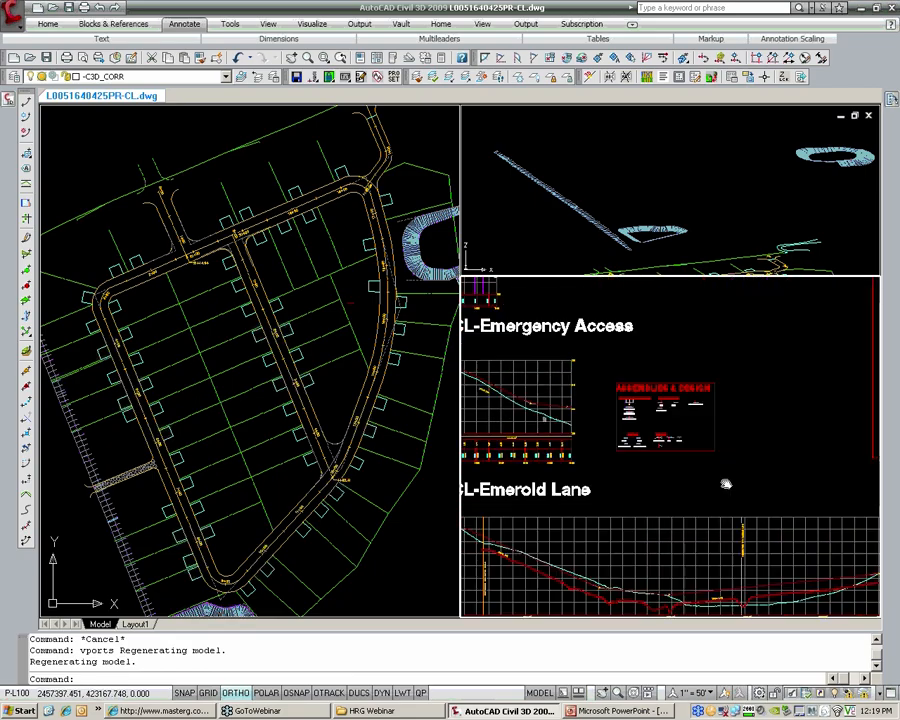
{"action": "middle_click_drag", "start_coordinate": [726, 485], "coordinate": [860, 530]}
{"action": "scroll", "coordinate": [586, 413], "scroll_direction": "up", "scroll_amount": 5}
{"action": "middle_click_drag", "start_coordinate": [594, 442], "coordinate": [588, 410]}
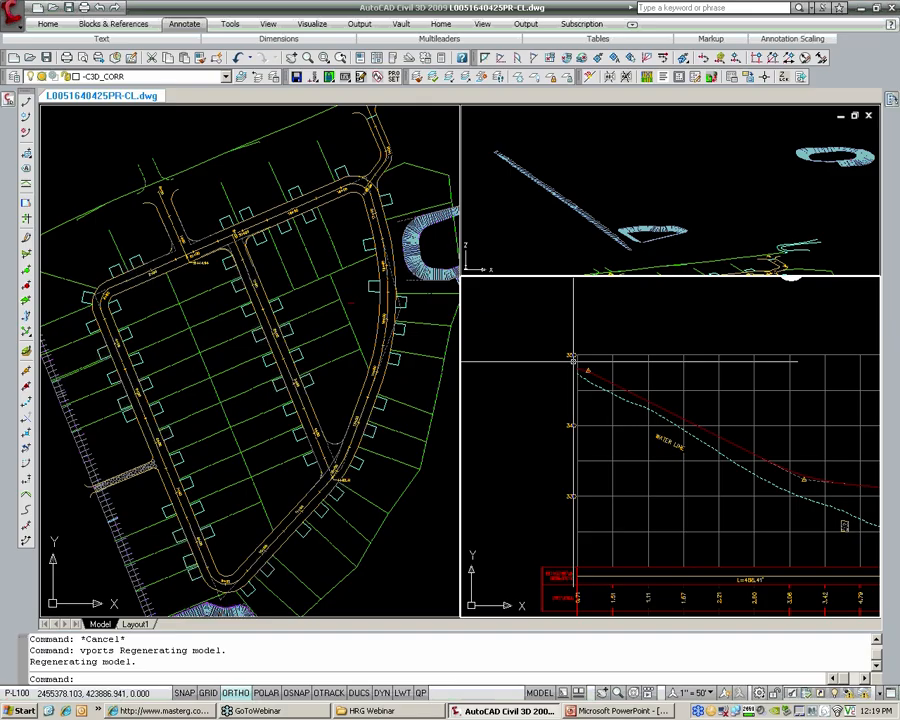
{"action": "scroll", "coordinate": [590, 368], "scroll_direction": "up", "scroll_amount": 3}
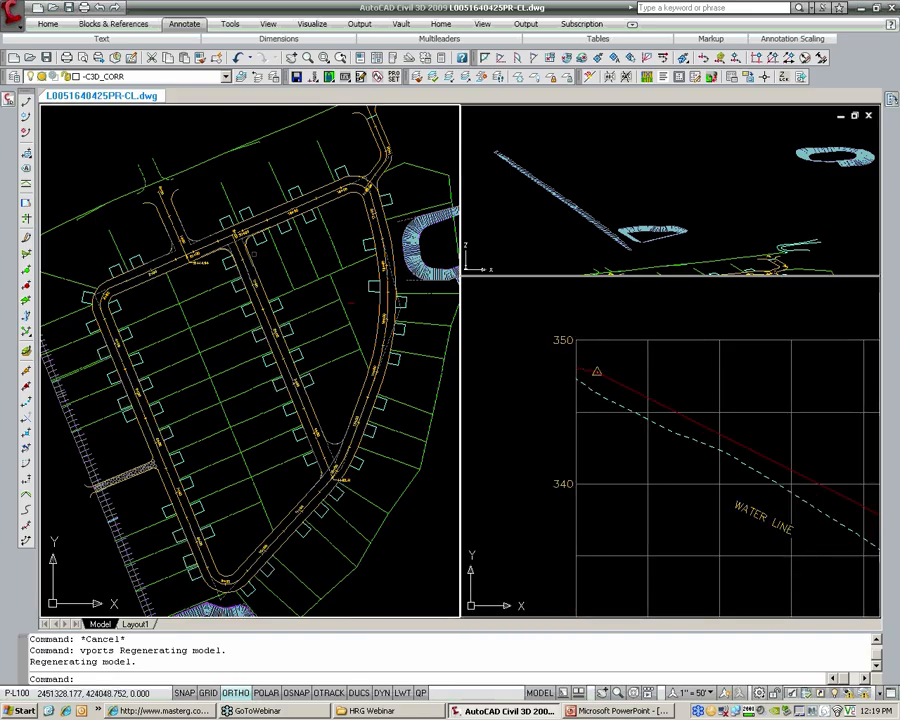
{"action": "scroll", "coordinate": [232, 230], "scroll_direction": "up", "scroll_amount": 5}
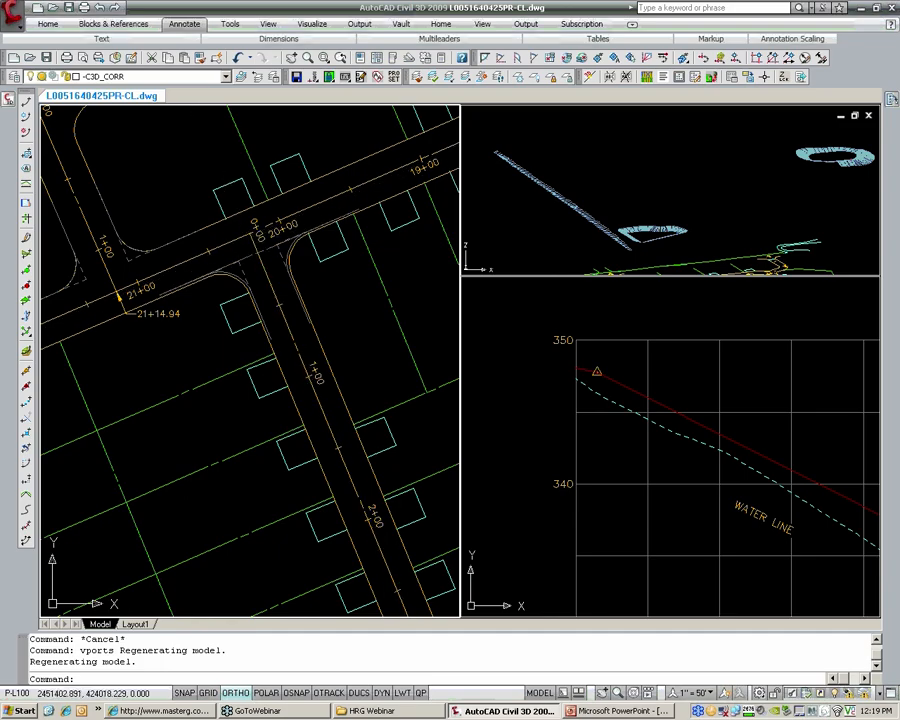
{"action": "left_click", "coordinate": [590, 378]}
{"action": "scroll", "coordinate": [568, 376], "scroll_direction": "down", "scroll_amount": 3}
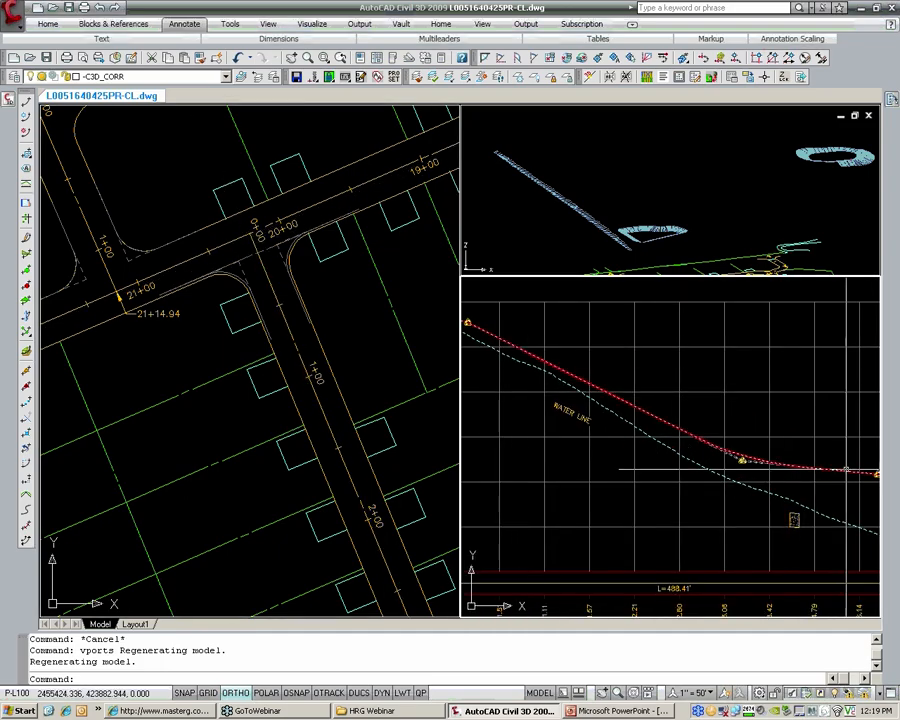
{"action": "middle_click_drag", "start_coordinate": [566, 379], "coordinate": [625, 400]}
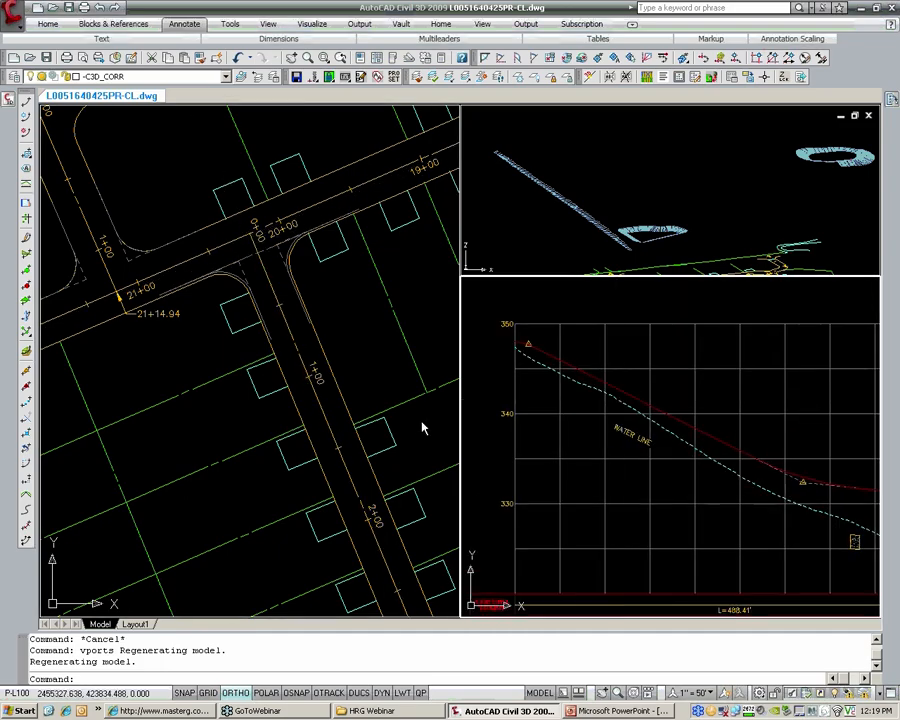
- Examine the curb return alignments where Emerold Lane meets Clover Circle at station 0+00 in the plan viewport
{"action": "middle_click_drag", "start_coordinate": [560, 374], "coordinate": [609, 405]}
{"action": "left_click", "coordinate": [373, 379]}
{"action": "scroll", "coordinate": [293, 296], "scroll_direction": "down", "scroll_amount": 3}
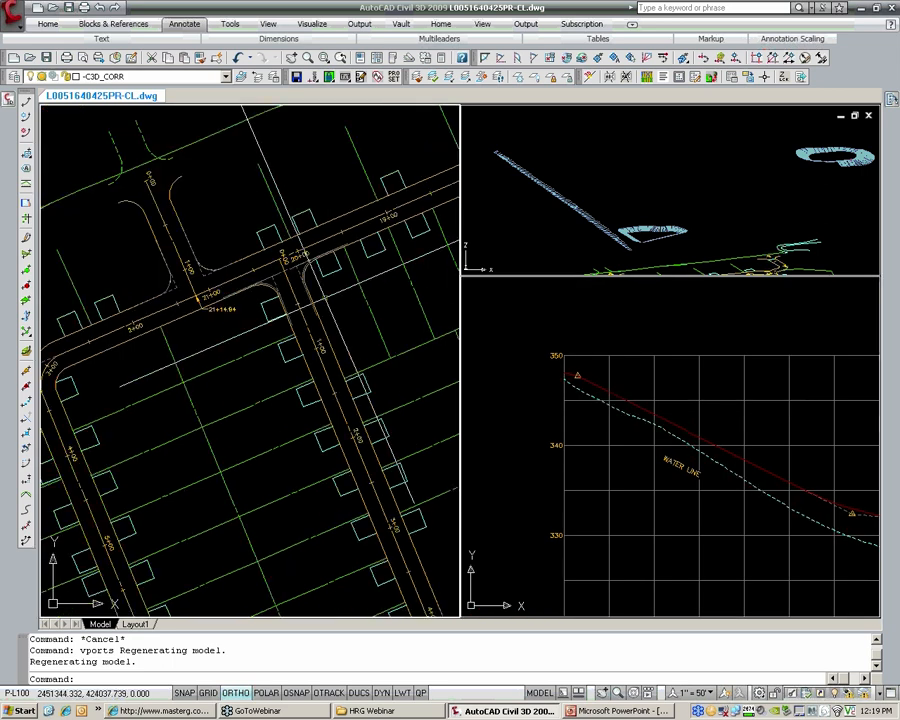
{"action": "scroll", "coordinate": [275, 271], "scroll_direction": "up", "scroll_amount": 6}
{"action": "scroll", "coordinate": [264, 302], "scroll_direction": "up", "scroll_amount": 2}
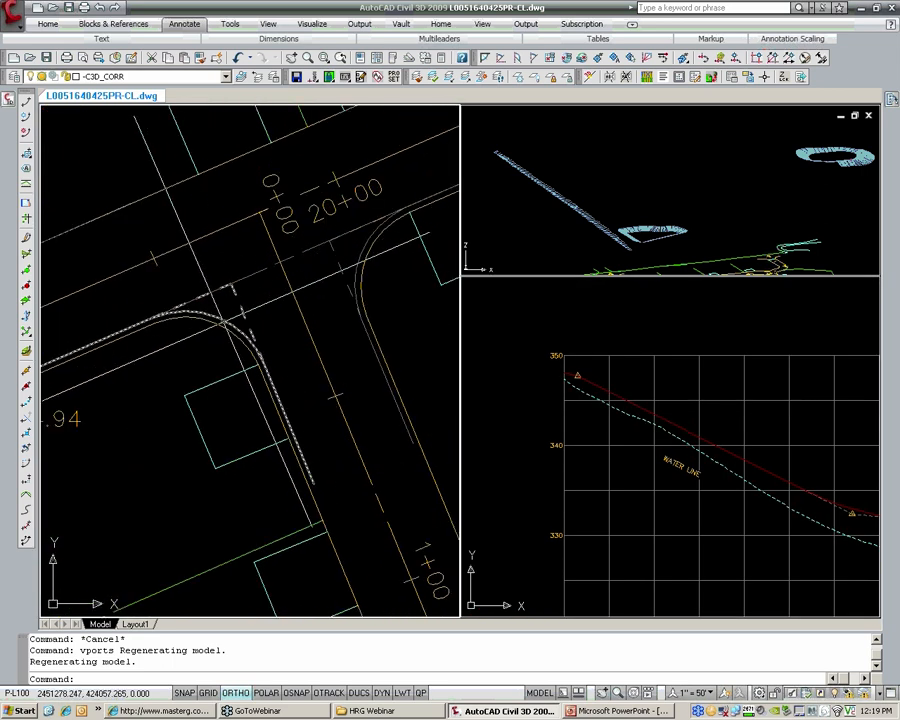
{"action": "left_click", "coordinate": [232, 292]}
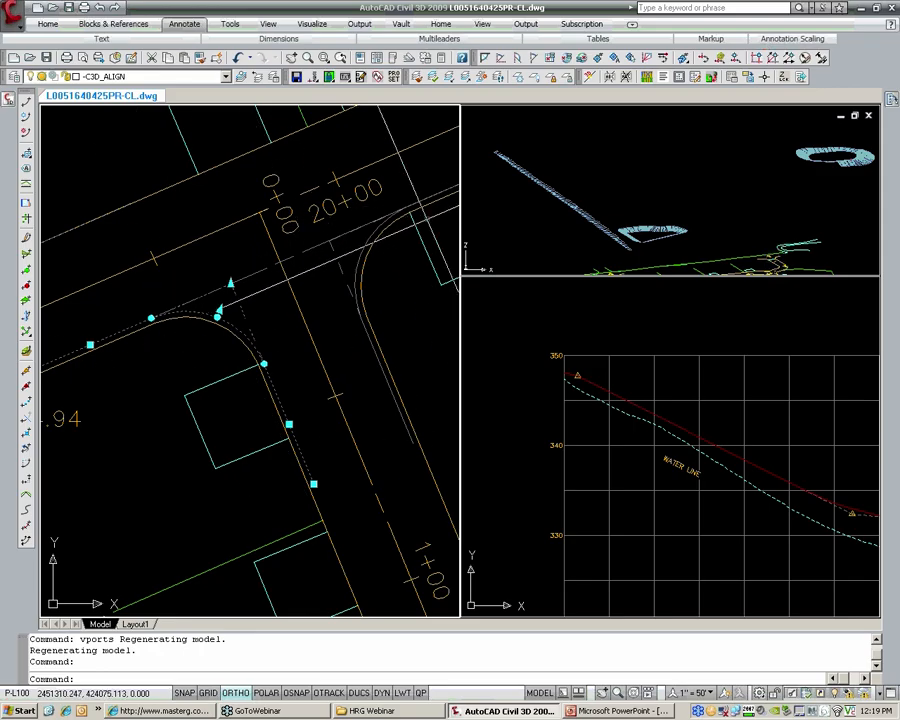
{"action": "key", "text": "Escape"}
{"action": "scroll", "coordinate": [272, 272], "scroll_direction": "down", "scroll_amount": 4}
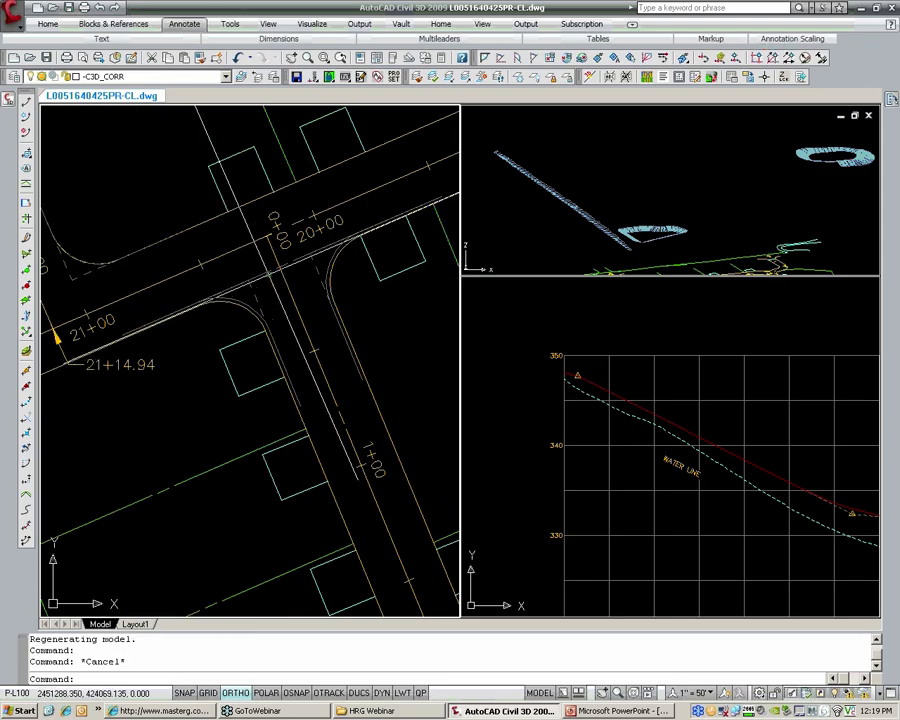
{"action": "scroll", "coordinate": [270, 272], "scroll_direction": "up", "scroll_amount": 3}
{"action": "middle_click_drag", "start_coordinate": [270, 272], "coordinate": [259, 293]}
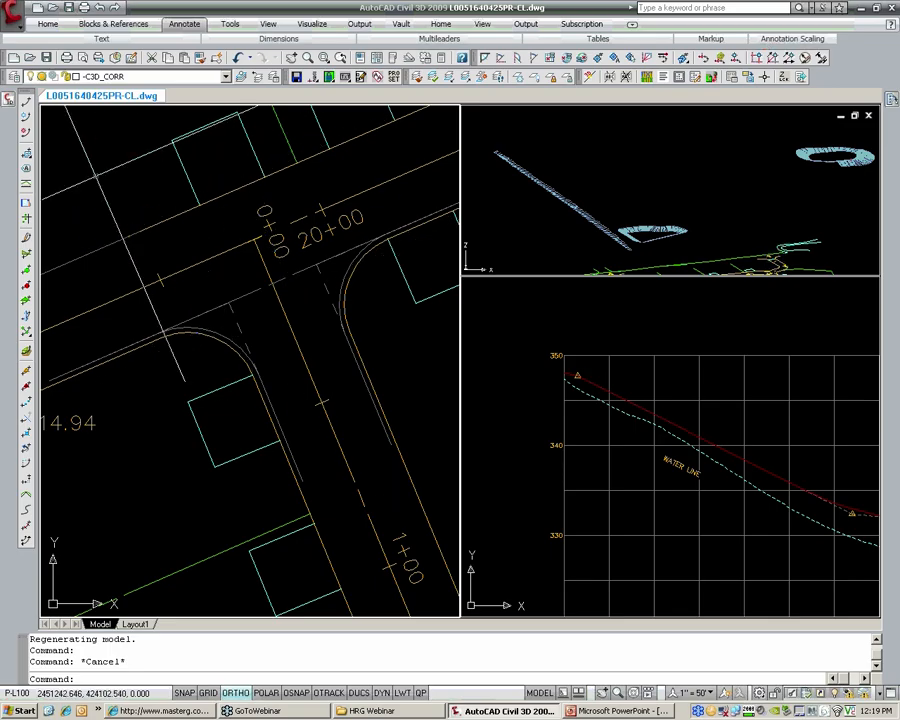
- Examine the road profile views and locate the ASSEMBLIES & DESIGN area in the profile viewport
{"action": "left_click", "coordinate": [689, 356]}
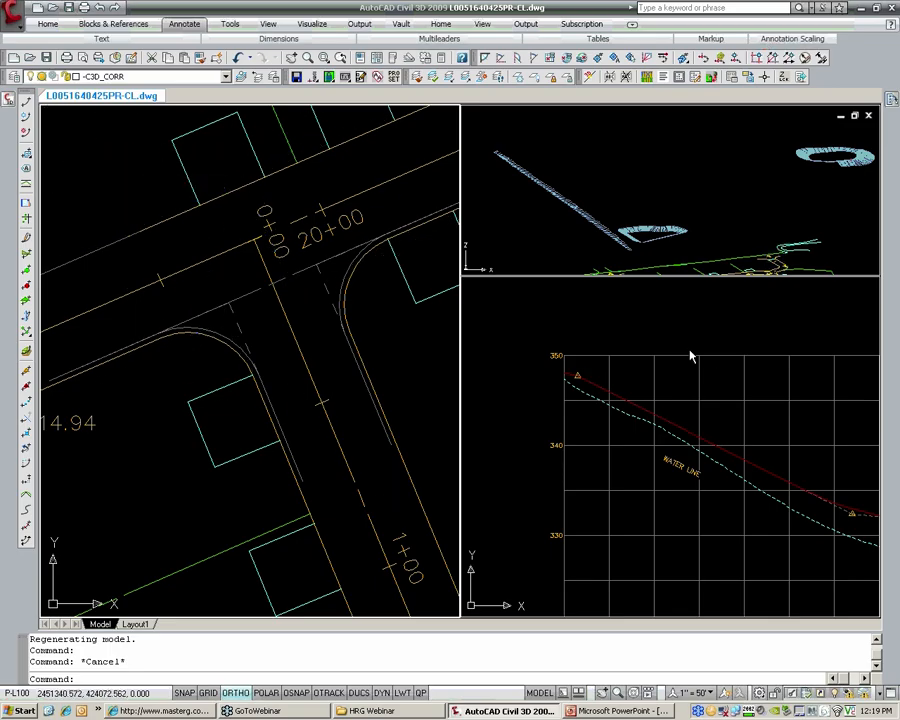
{"action": "scroll", "coordinate": [680, 356], "scroll_direction": "down", "scroll_amount": 6}
{"action": "scroll", "coordinate": [664, 386], "scroll_direction": "up", "scroll_amount": 8}
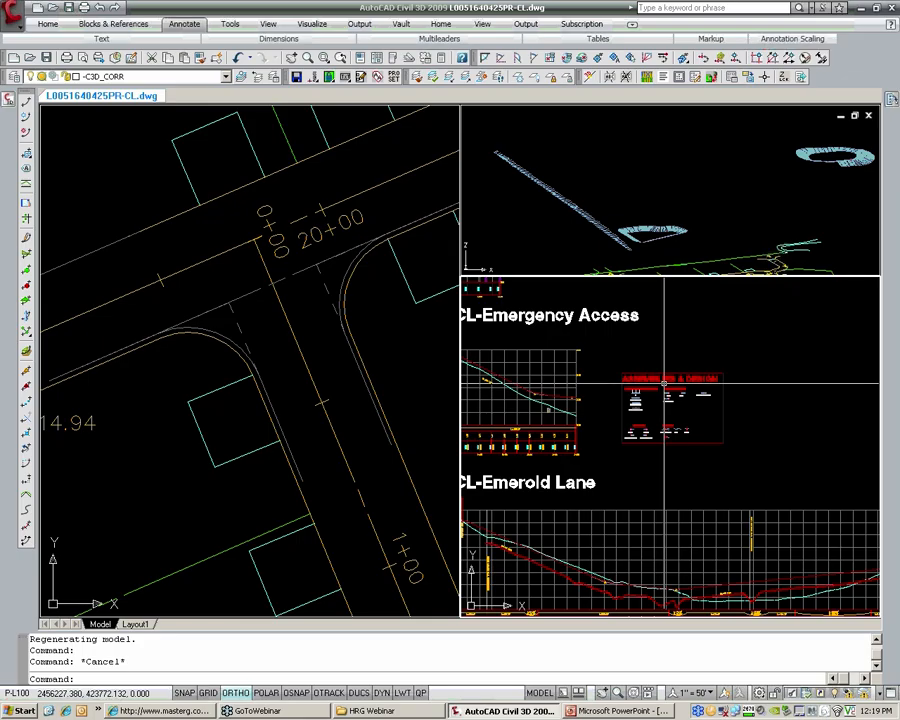
{"action": "scroll", "coordinate": [592, 431], "scroll_direction": "down", "scroll_amount": 4}
{"action": "scroll", "coordinate": [572, 440], "scroll_direction": "down", "scroll_amount": 2}
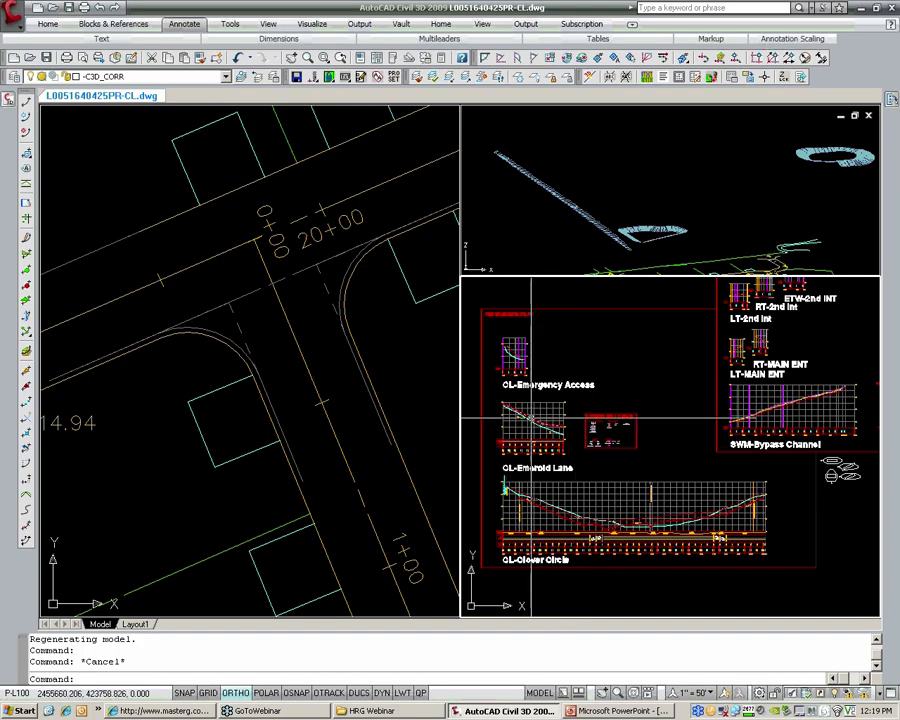
{"action": "scroll", "coordinate": [522, 418], "scroll_direction": "up", "scroll_amount": 2}
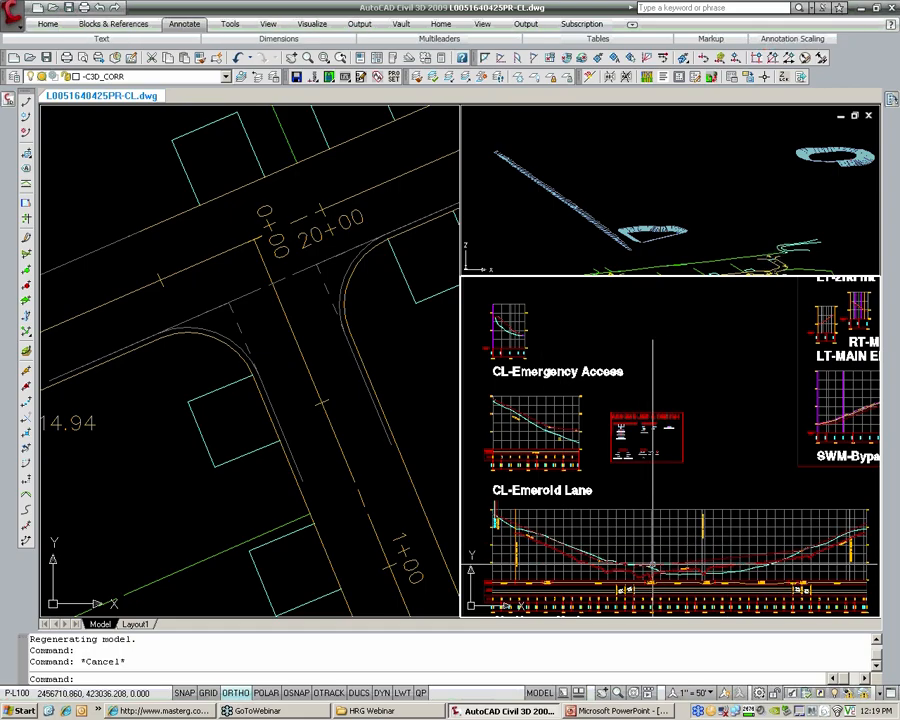
{"action": "scroll", "coordinate": [628, 433], "scroll_direction": "up", "scroll_amount": 4}
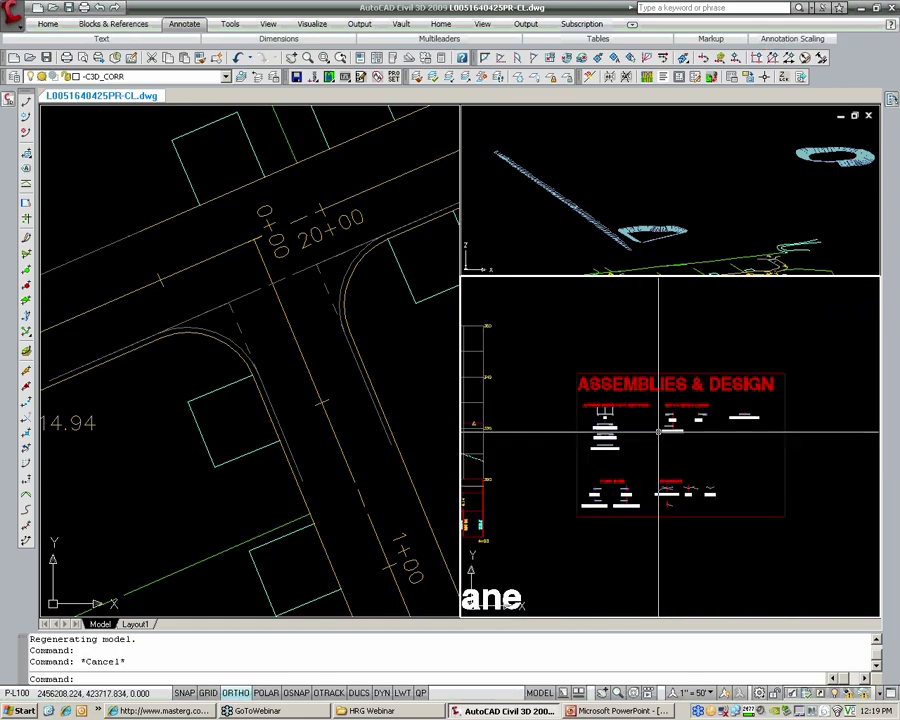
- Start creating a corridor with CL-Clover Circle as its baseline alignment, chosen from the alignment list
{"action": "middle_click_drag", "start_coordinate": [302, 276], "coordinate": [318, 301]}
{"action": "scroll", "coordinate": [318, 301], "scroll_direction": "up", "scroll_amount": 2}
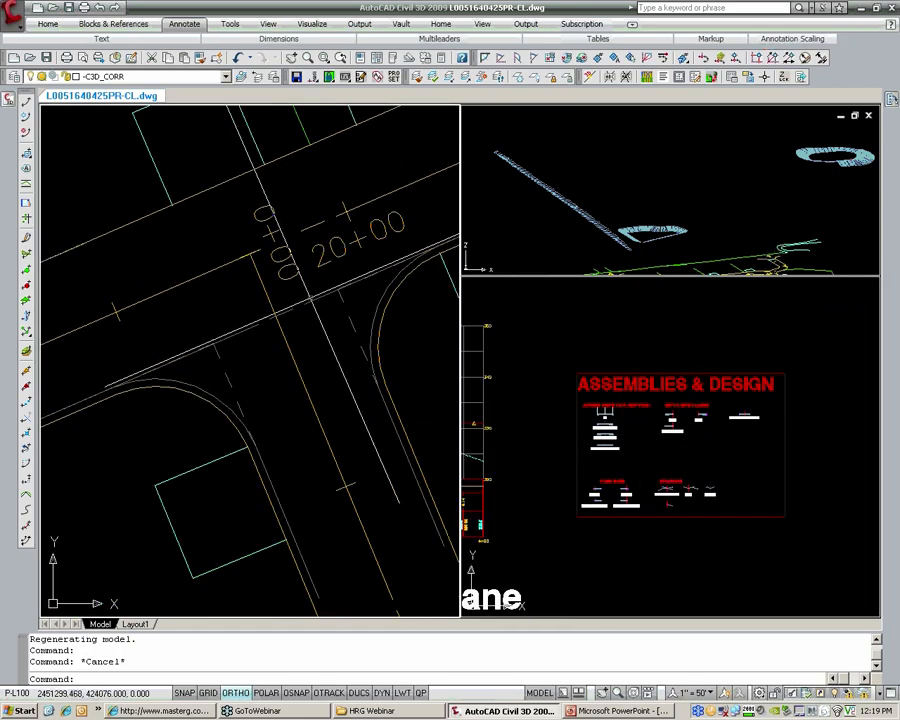
{"action": "left_click", "coordinate": [15, 20]}
{"action": "mouse_move", "coordinate": [30, 254]}
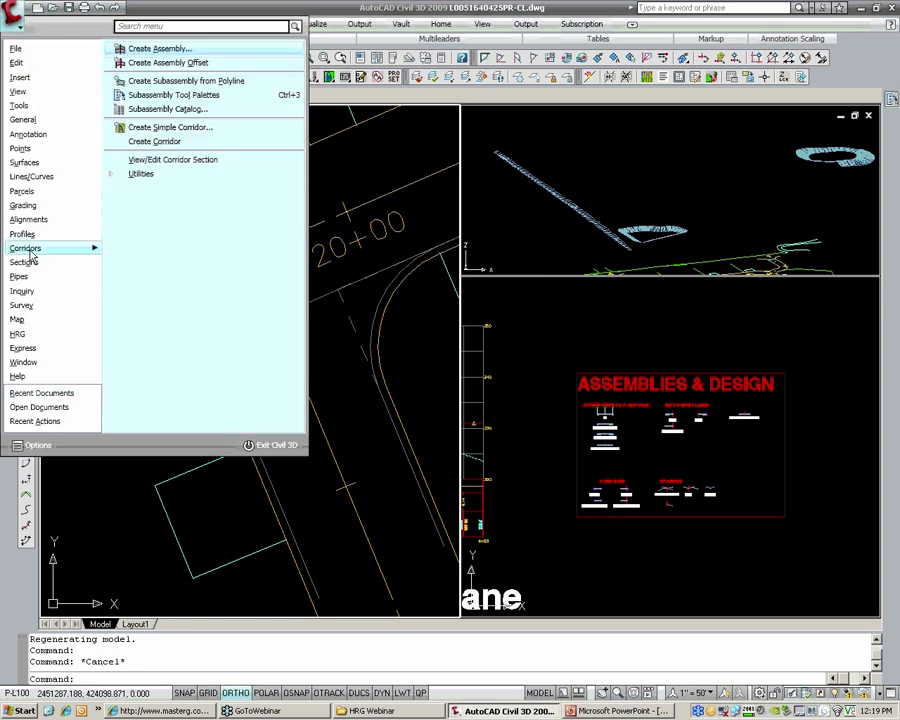
{"action": "left_click", "coordinate": [156, 142]}
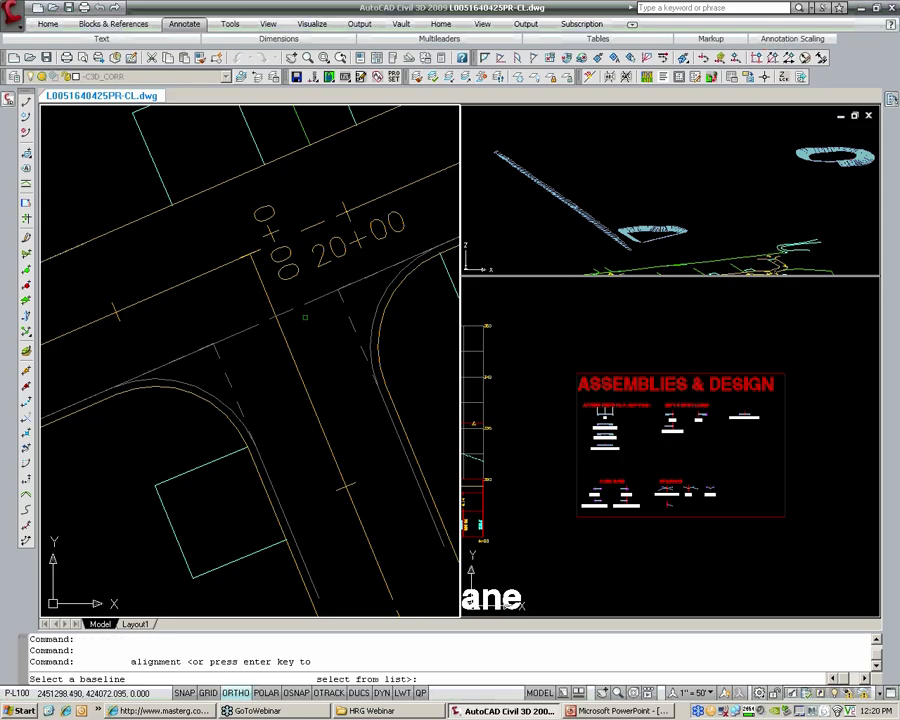
{"action": "key", "text": "Return"}
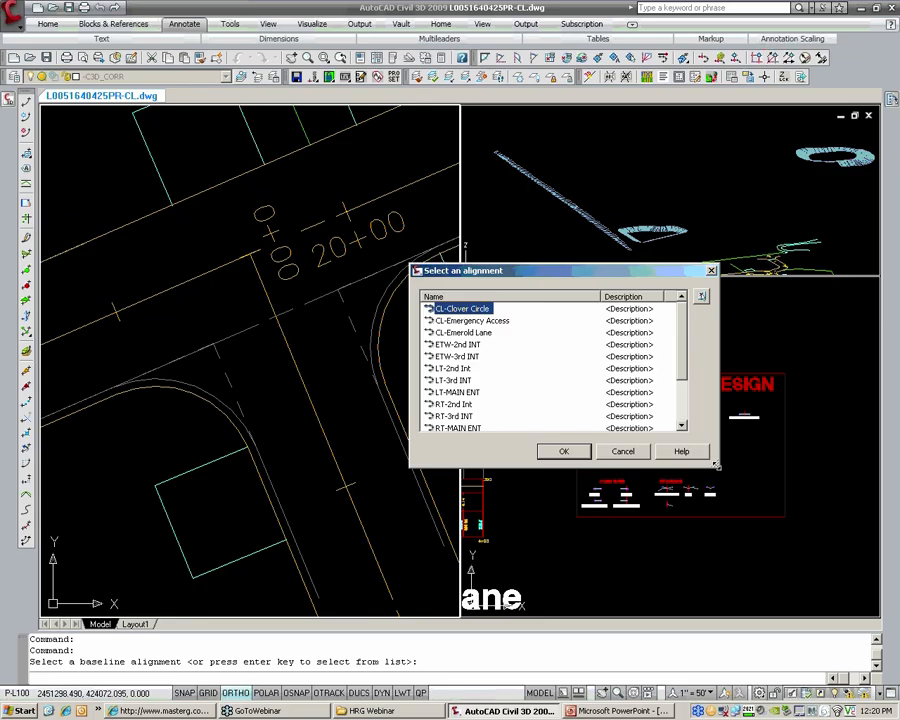
{"action": "left_click_drag", "start_coordinate": [727, 527], "coordinate": [731, 601]}
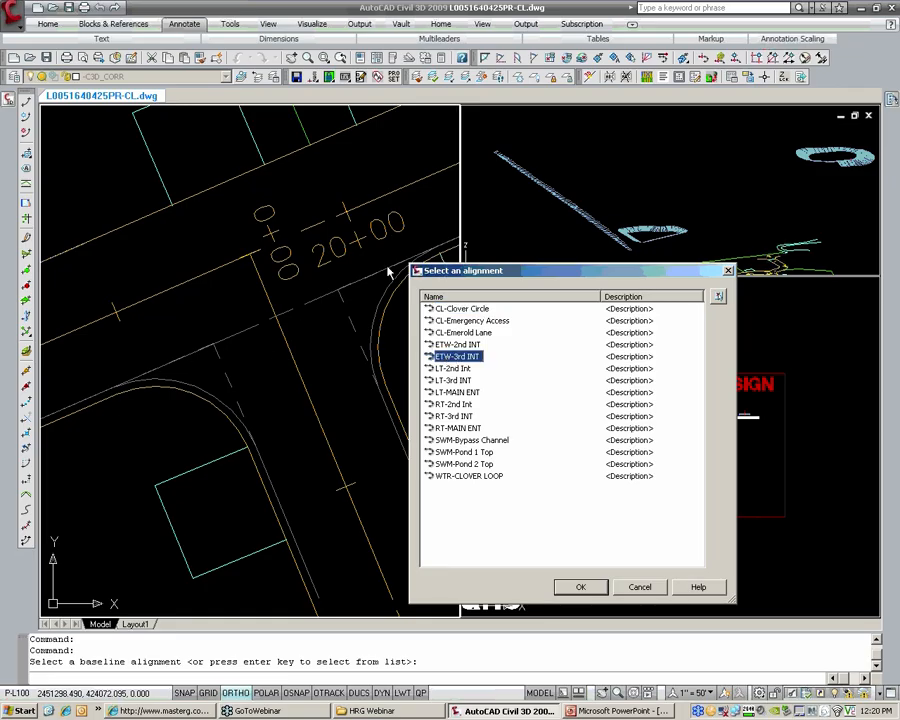
{"action": "left_click", "coordinate": [451, 346]}
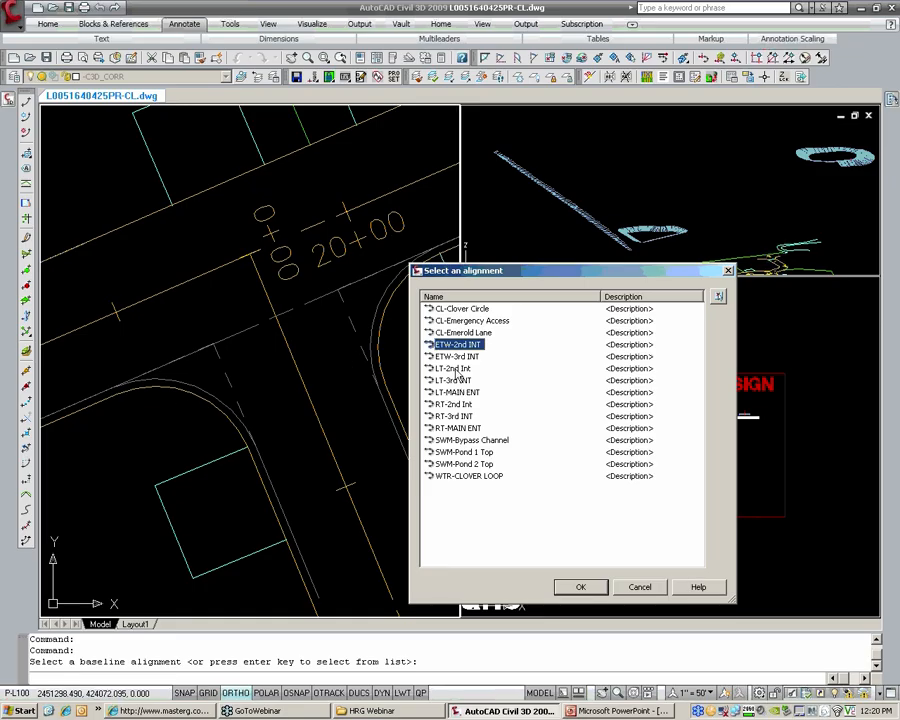
{"action": "left_click", "coordinate": [459, 370]}
{"action": "left_click", "coordinate": [447, 393]}
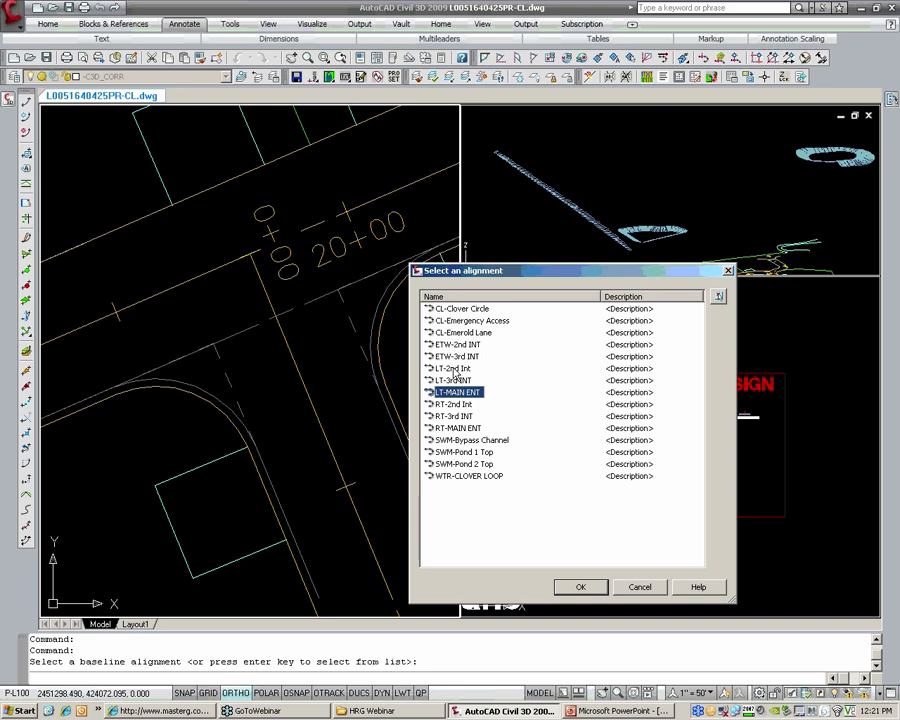
{"action": "left_click", "coordinate": [464, 310]}
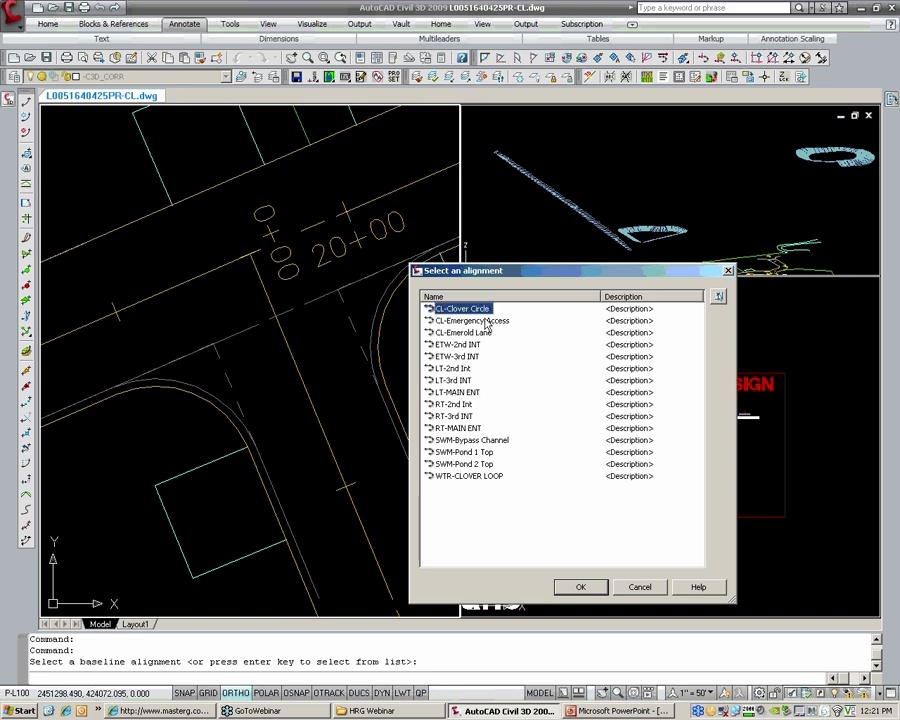
{"action": "left_click", "coordinate": [574, 588]}
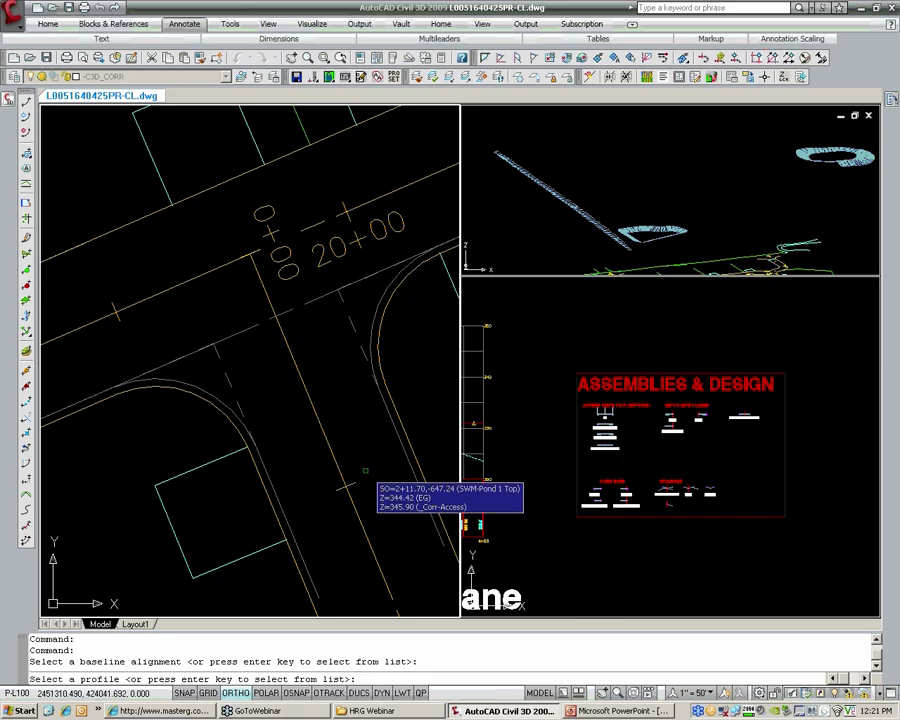
- Assign the Clover Circle-DESIGN-01 profile and the TS assembly to the new corridor
{"action": "key", "text": "Return"}
{"action": "left_click", "coordinate": [435, 367]}
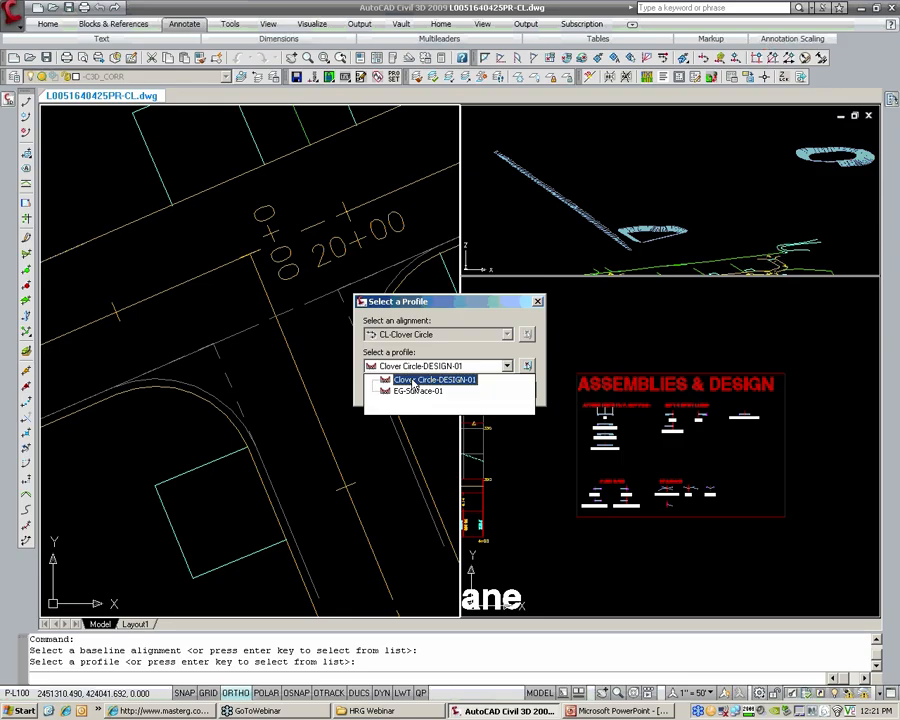
{"action": "left_click", "coordinate": [413, 381]}
{"action": "left_click", "coordinate": [397, 388]}
{"action": "key", "text": "Return"}
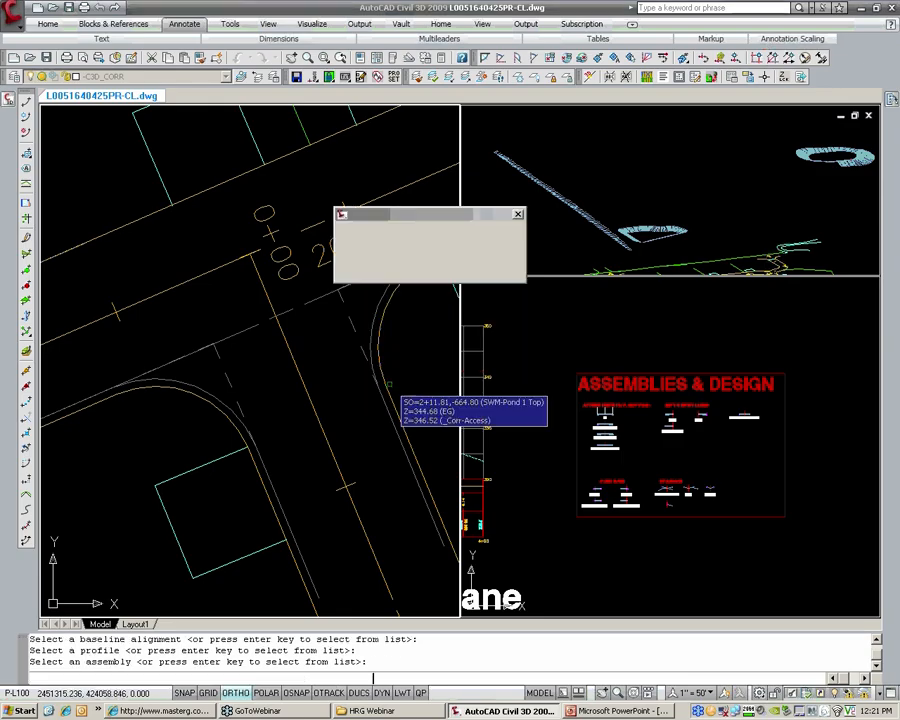
{"action": "left_click", "coordinate": [392, 243]}
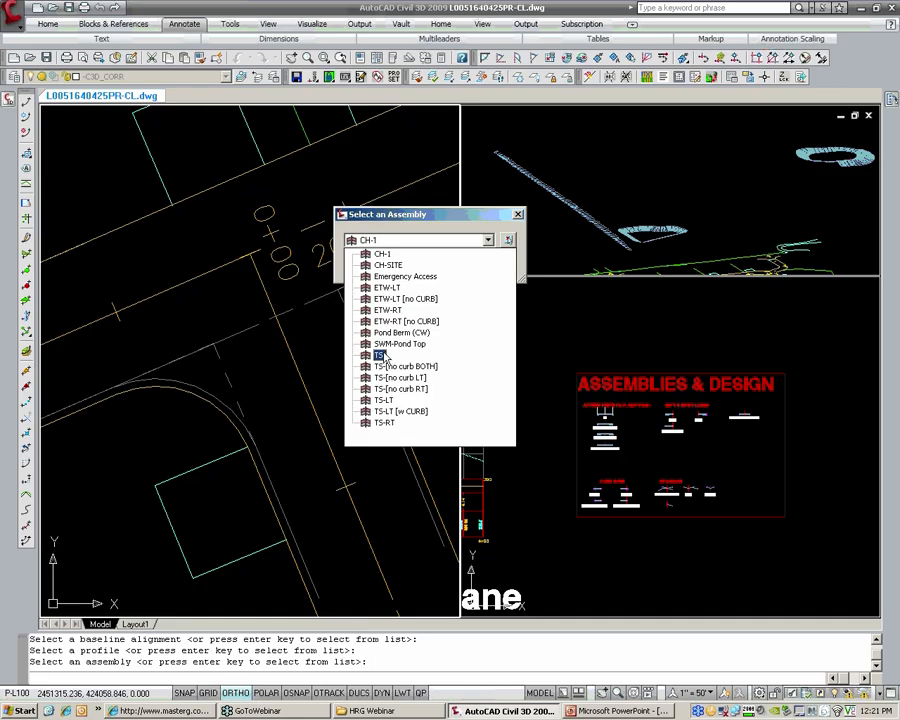
{"action": "left_click", "coordinate": [382, 357]}
{"action": "key", "text": "Return"}
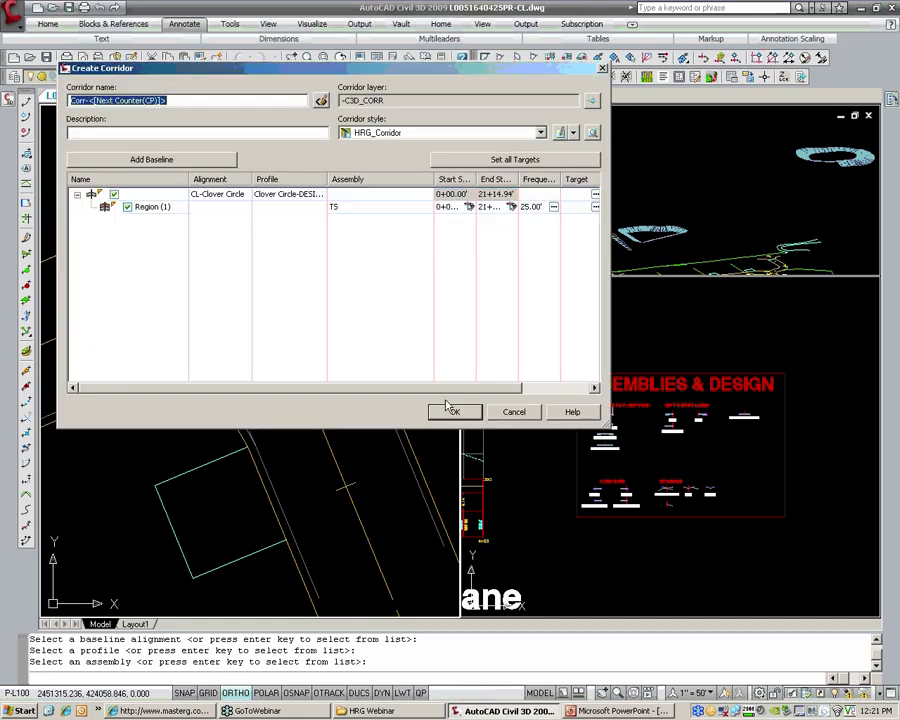
- Name the corridor MAIN SITE and its Clover Circle baseline CLOVER
{"action": "left_click_drag", "start_coordinate": [181, 73], "coordinate": [275, 86]}
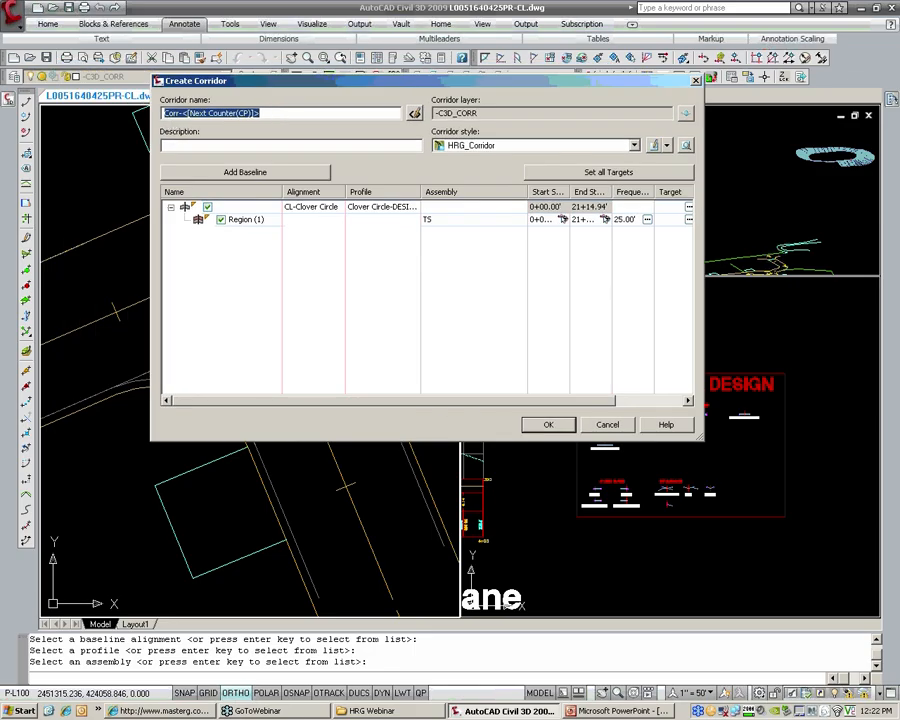
{"action": "type", "text": "mAIN SITE"}
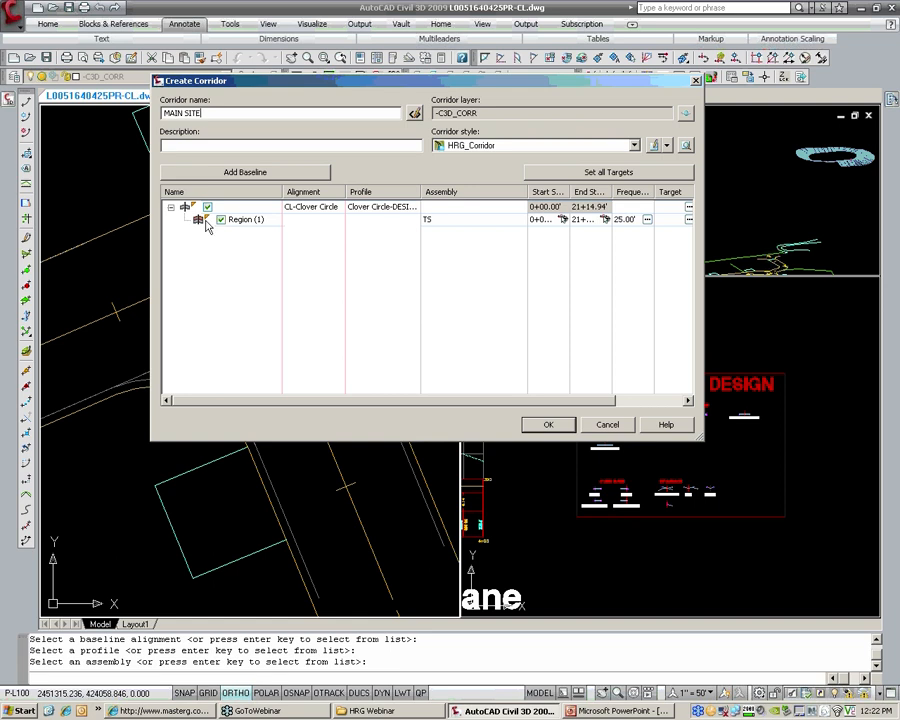
{"action": "left_click", "coordinate": [247, 205]}
{"action": "left_click", "coordinate": [247, 205]}
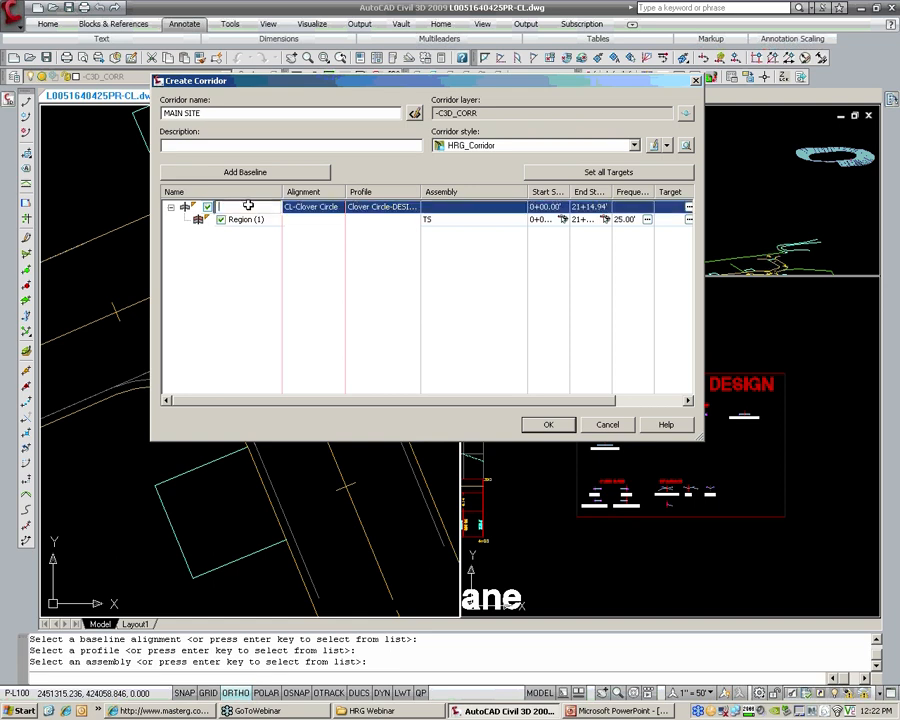
{"action": "type", "text": "CLOVER"}
{"action": "key", "text": "Return"}
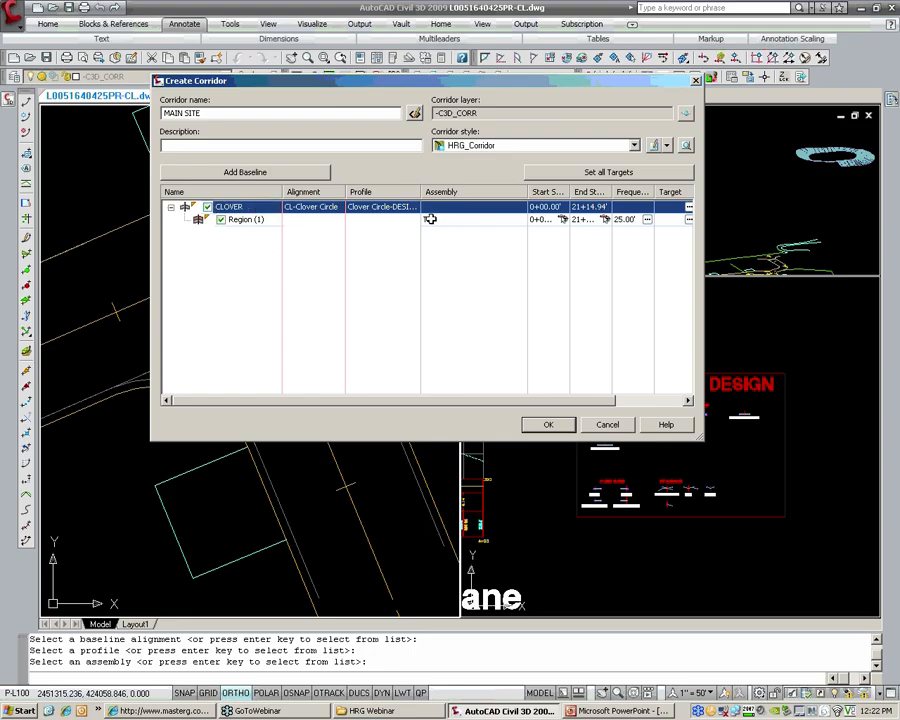
- Add a second baseline on the CL-Emerold Lane alignment and name it EMEROLD
{"action": "left_click", "coordinate": [240, 174]}
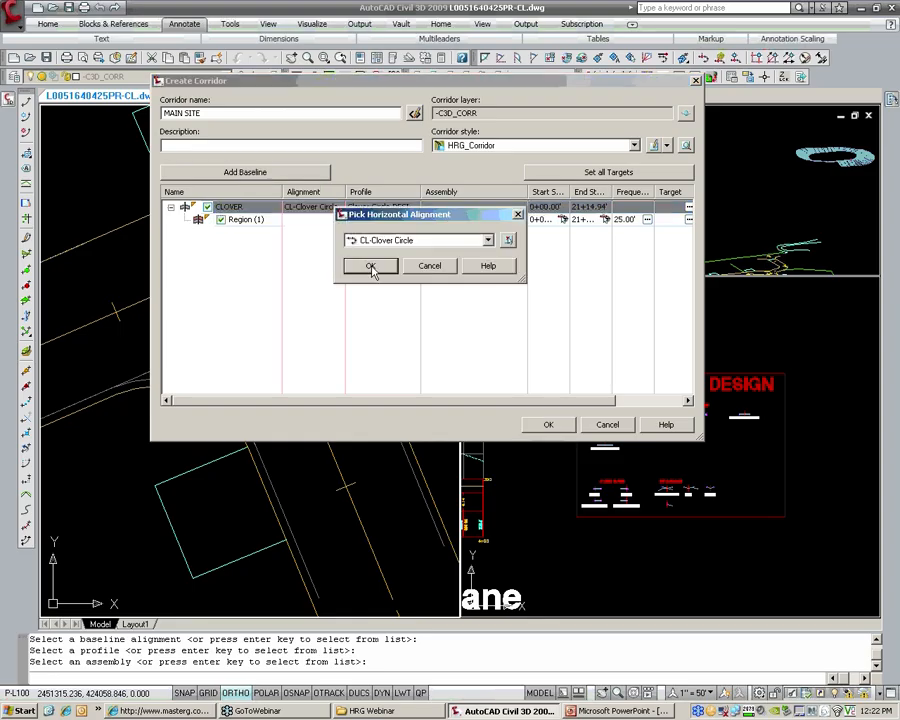
{"action": "left_click", "coordinate": [420, 240]}
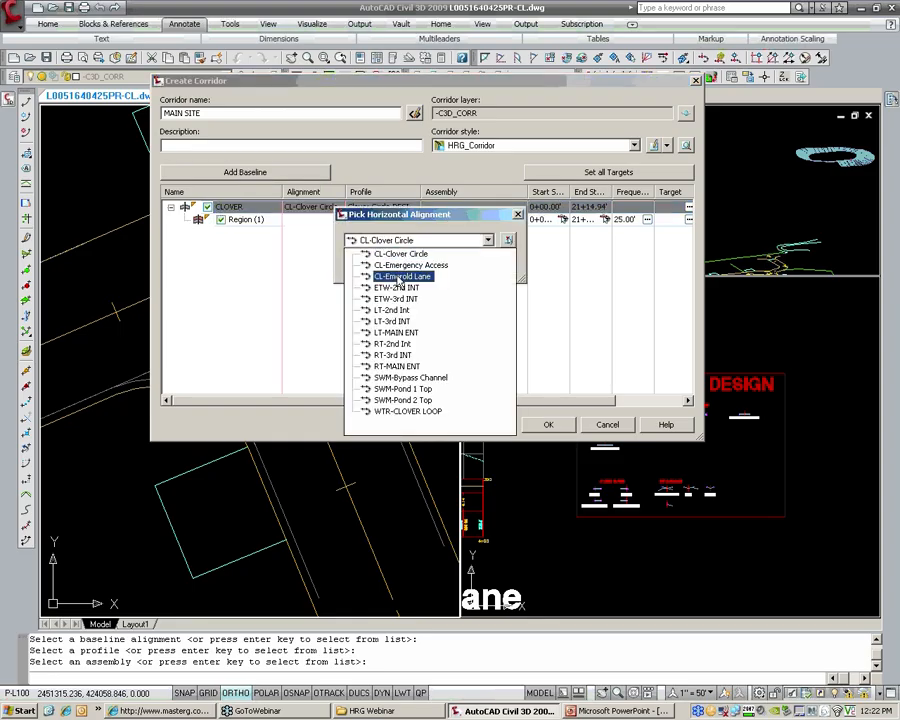
{"action": "left_click", "coordinate": [400, 276]}
{"action": "left_click", "coordinate": [371, 267]}
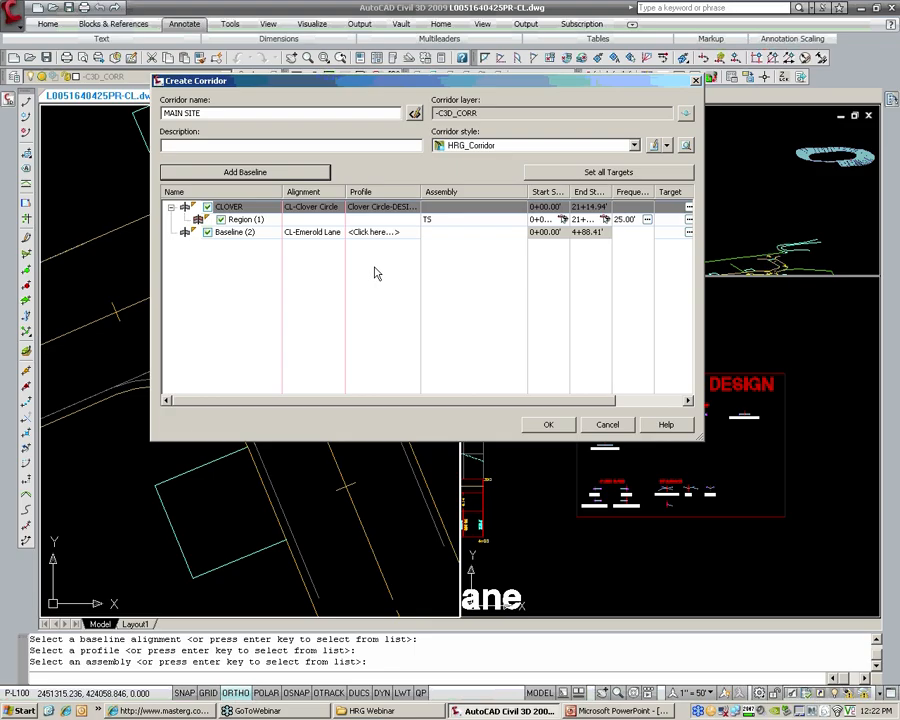
{"action": "left_click", "coordinate": [231, 233]}
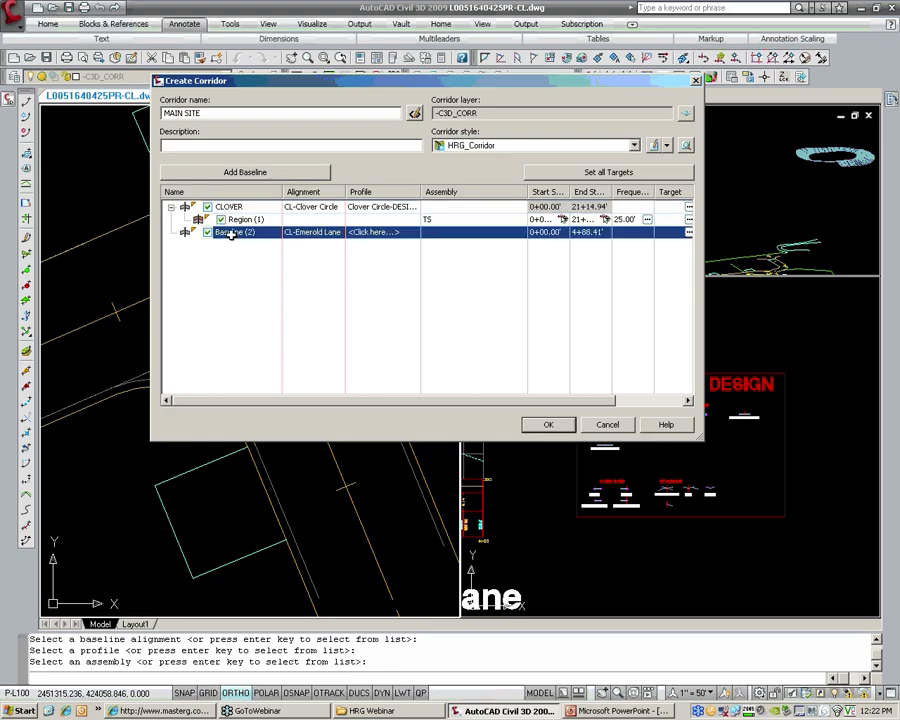
{"action": "left_click", "coordinate": [238, 233]}
{"action": "type", "text": "C"}
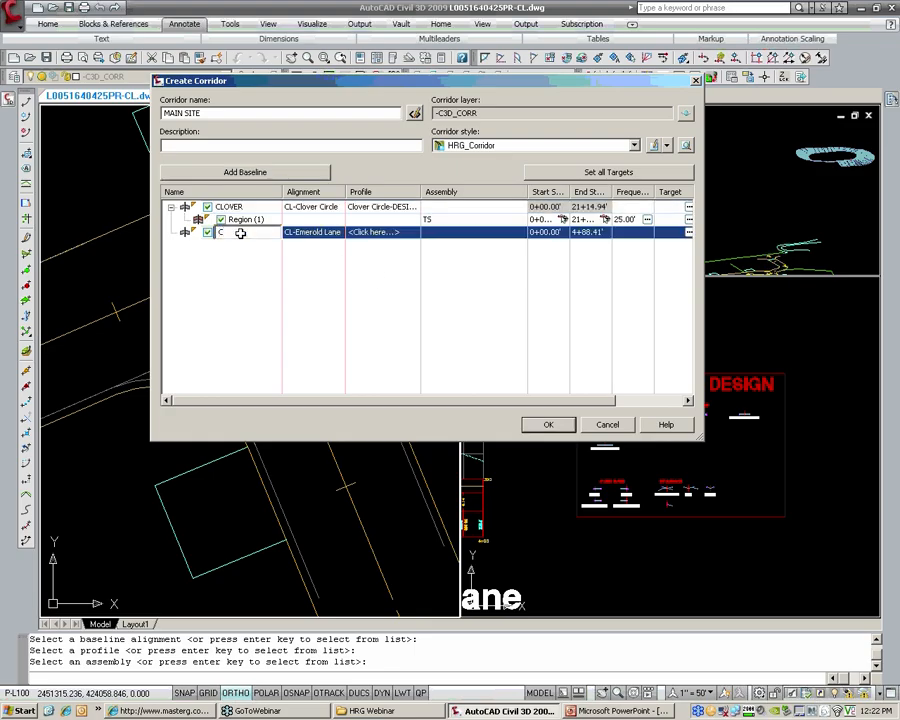
{"action": "type", "text": "EMEROLD"}
{"action": "left_click", "coordinate": [258, 298]}
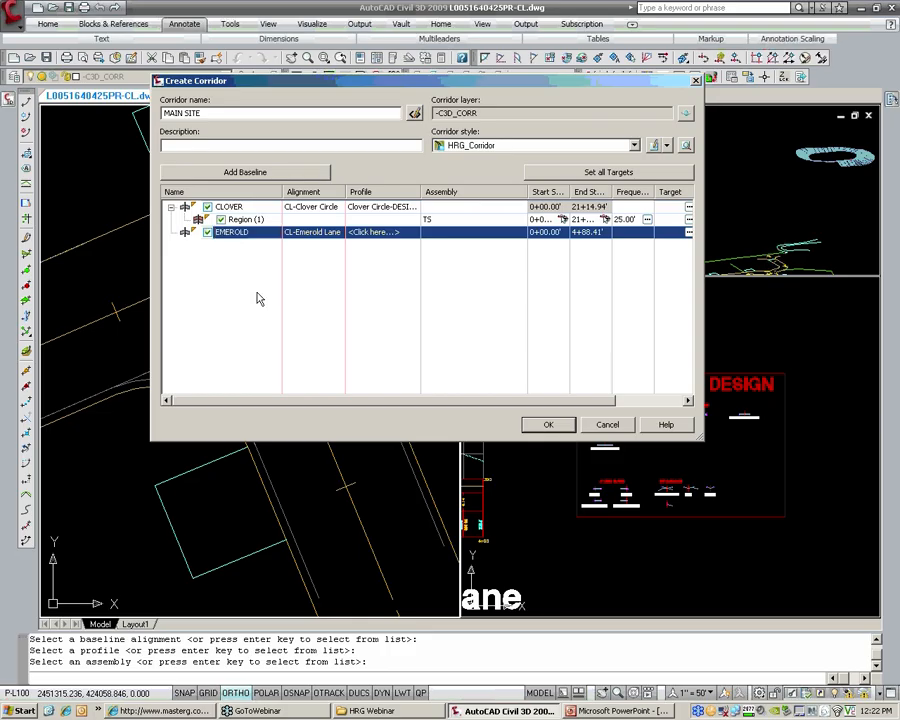
- Assign the Emerold Lane-DESIGN-02 profile to the EMEROLD baseline
{"action": "left_click", "coordinate": [372, 233]}
{"action": "left_click", "coordinate": [413, 368]}
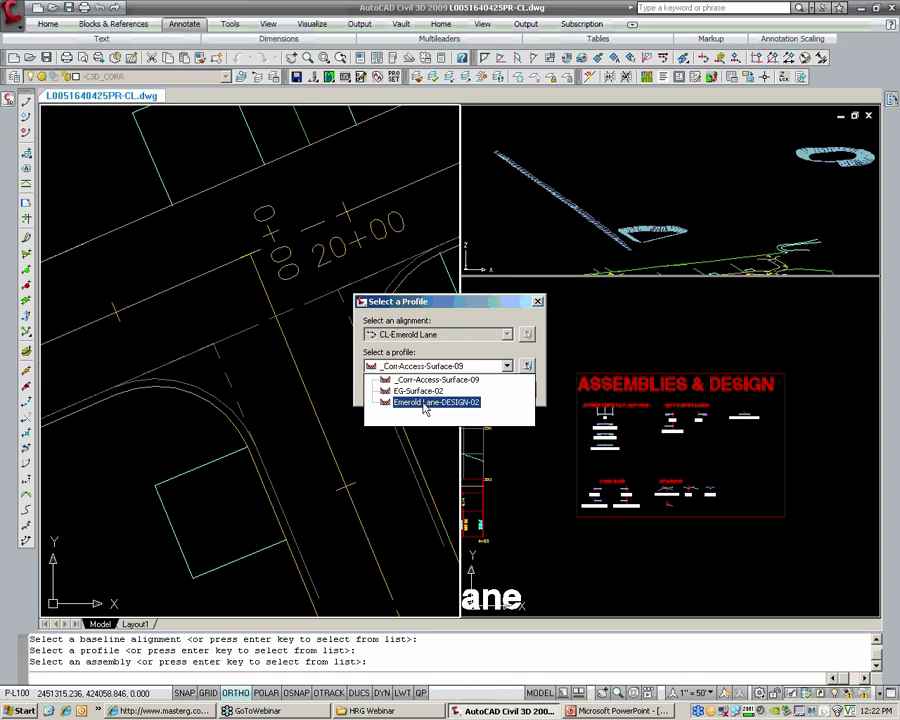
{"action": "left_click", "coordinate": [424, 402]}
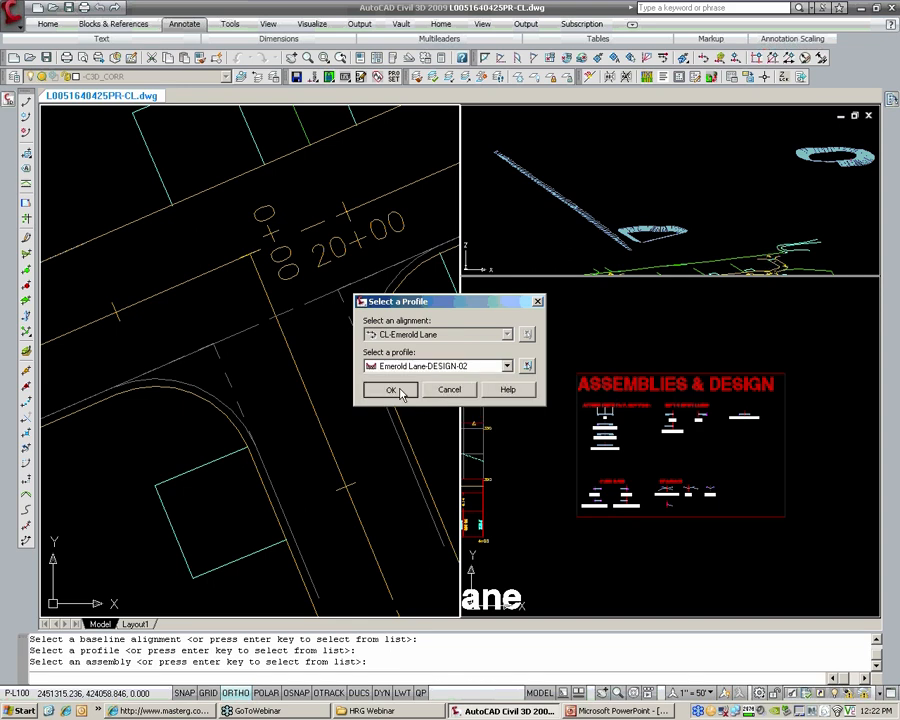
{"action": "left_click", "coordinate": [391, 390]}
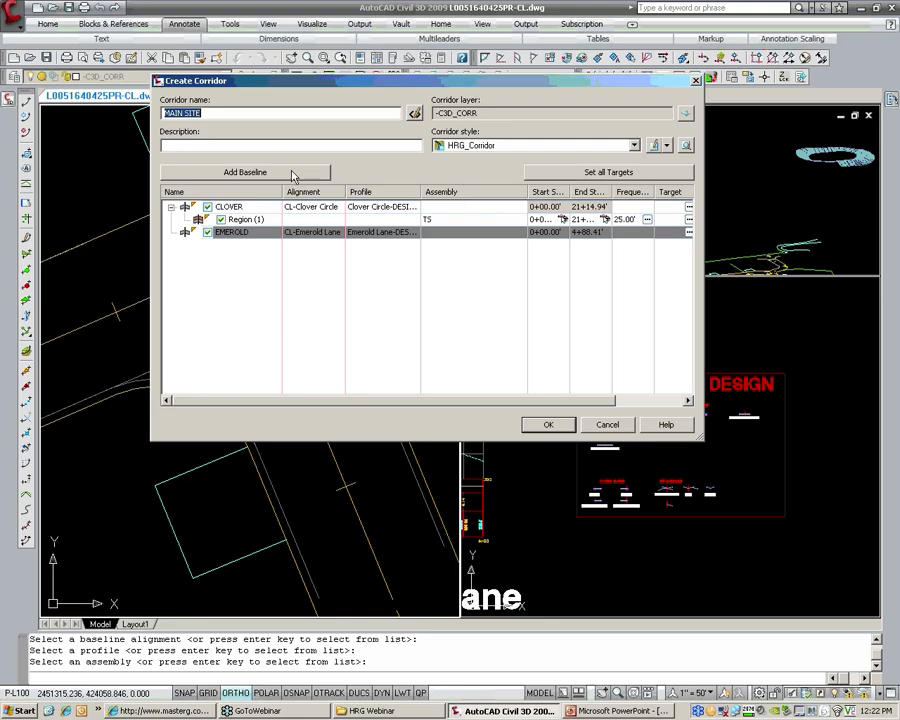
- Add a region using the TS assembly to the EMEROLD baseline and expand the baseline to show it
{"action": "right_click", "coordinate": [347, 231]}
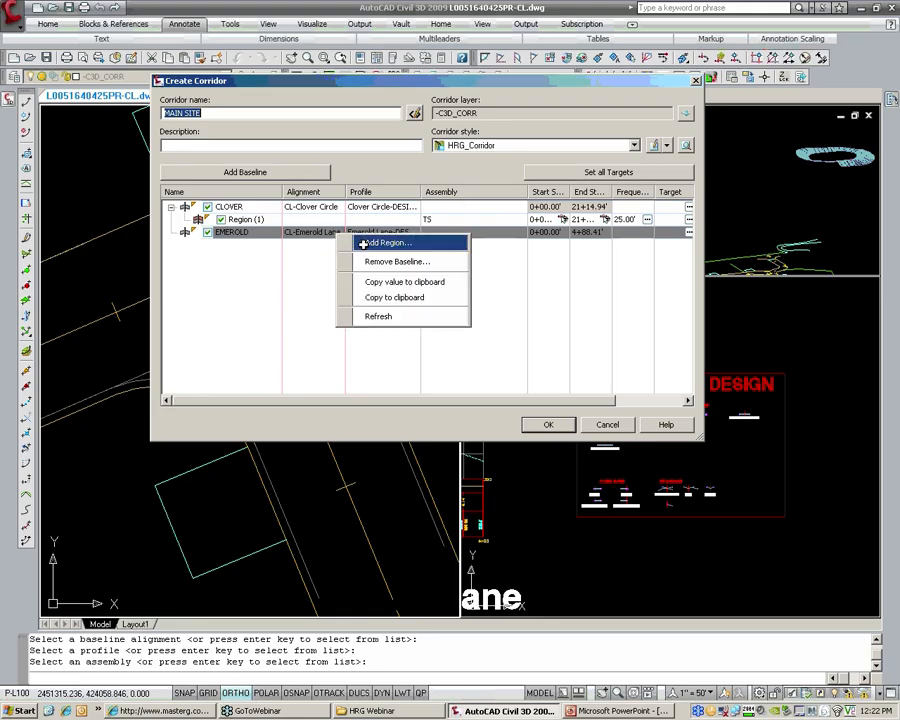
{"action": "left_click", "coordinate": [358, 243]}
{"action": "left_click", "coordinate": [386, 241]}
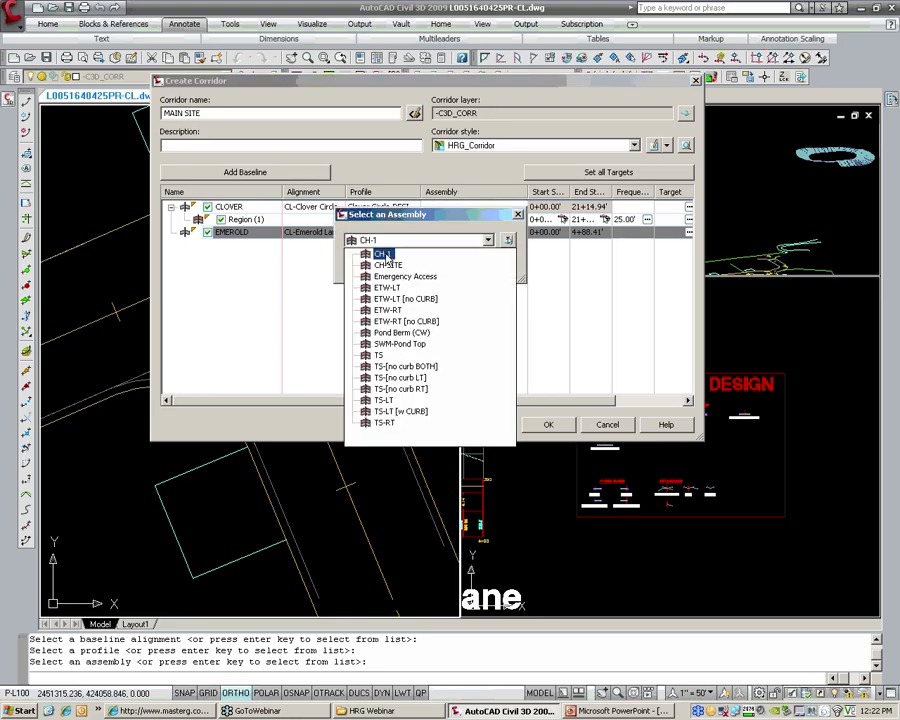
{"action": "left_click", "coordinate": [384, 355]}
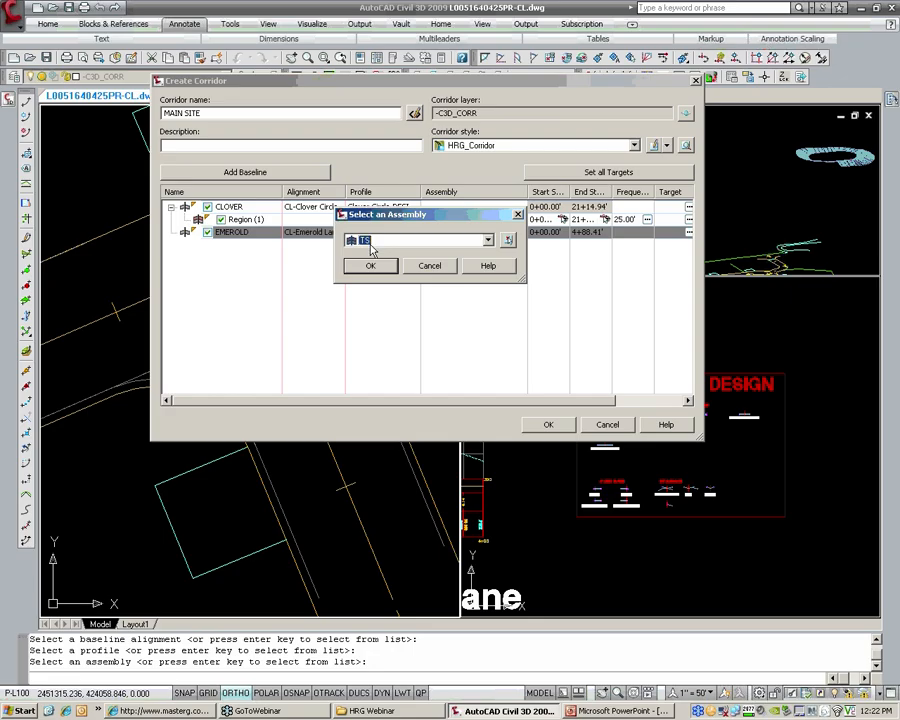
{"action": "left_click", "coordinate": [371, 267]}
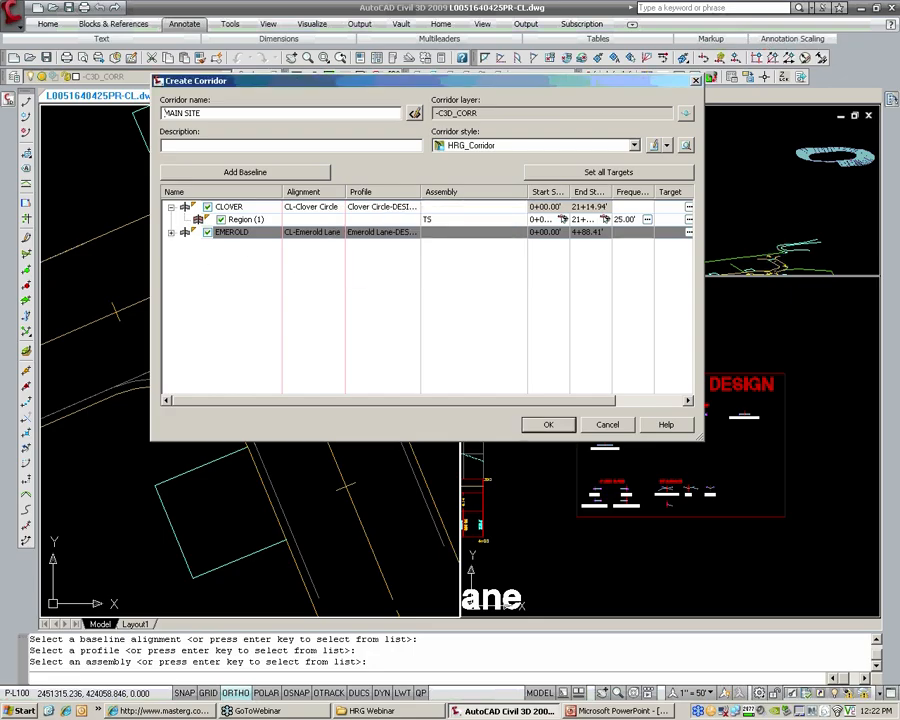
{"action": "left_click", "coordinate": [171, 233]}
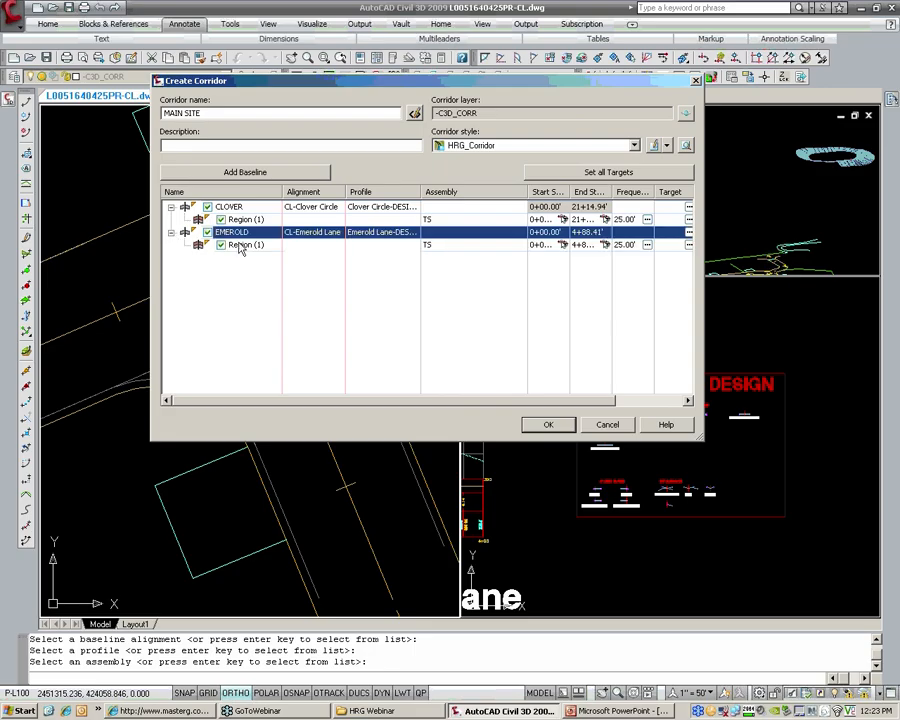
- Rename the regions of both the CLOVER and EMEROLD baselines as START
{"action": "left_click", "coordinate": [290, 221]}
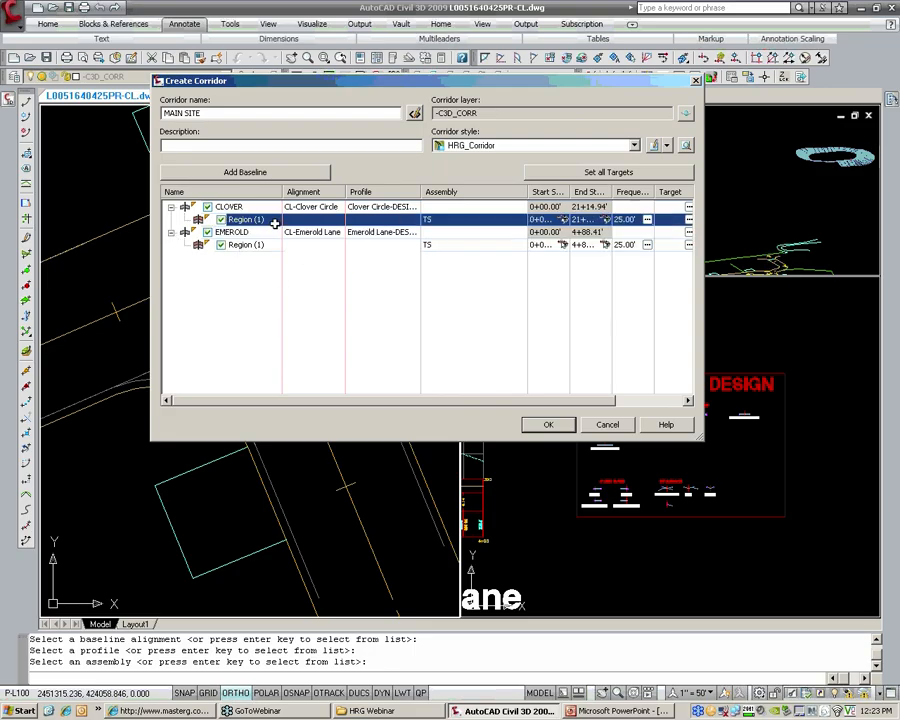
{"action": "left_click", "coordinate": [277, 221]}
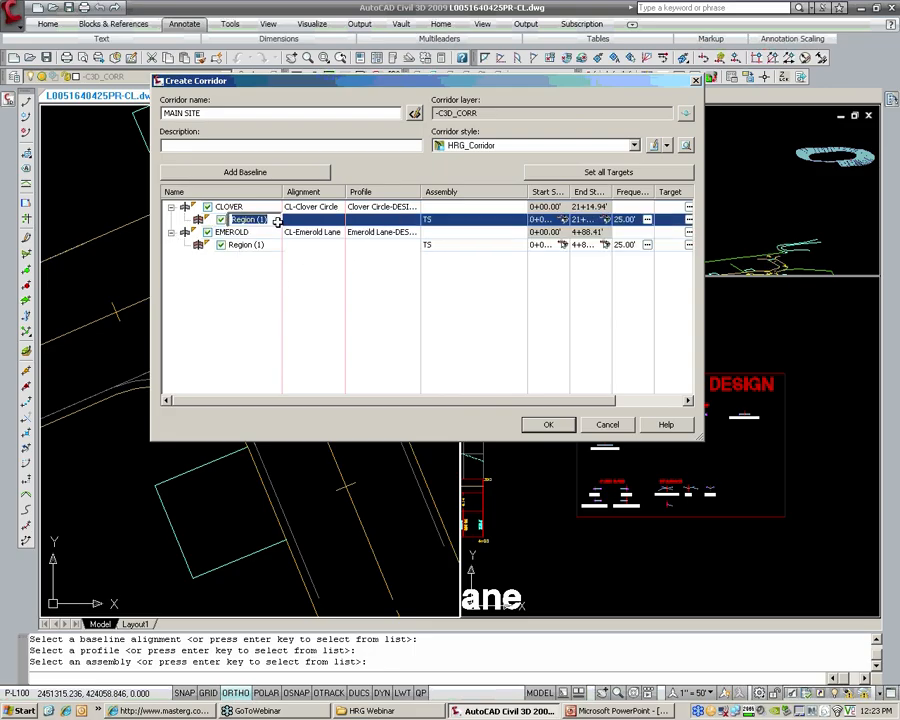
{"action": "type", "text": "START"}
{"action": "left_click", "coordinate": [250, 245]}
{"action": "left_click", "coordinate": [250, 245]}
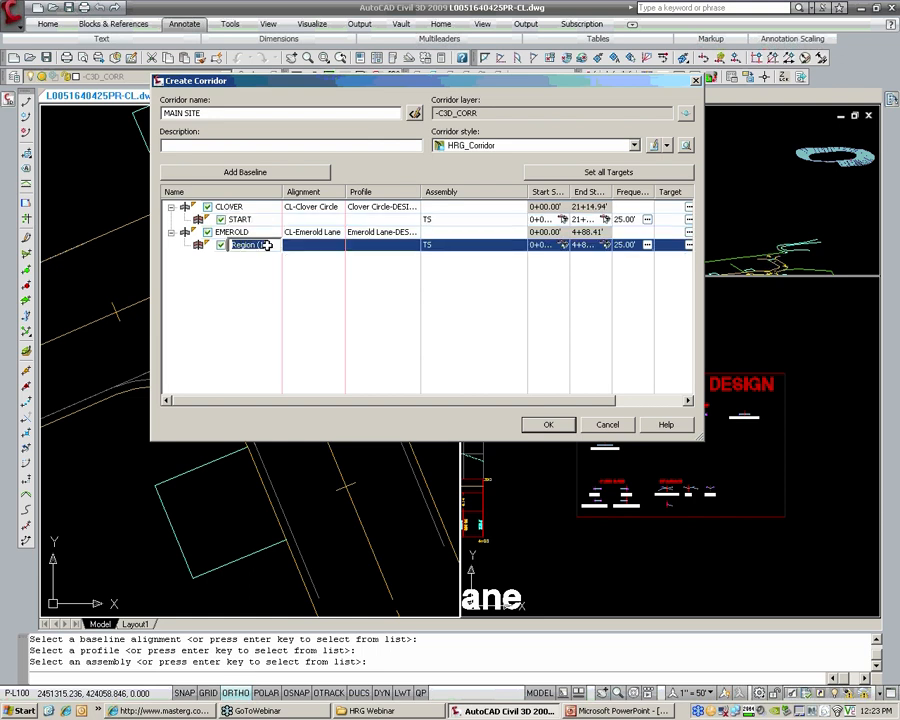
{"action": "type", "text": "START"}
{"action": "key", "text": "Return"}
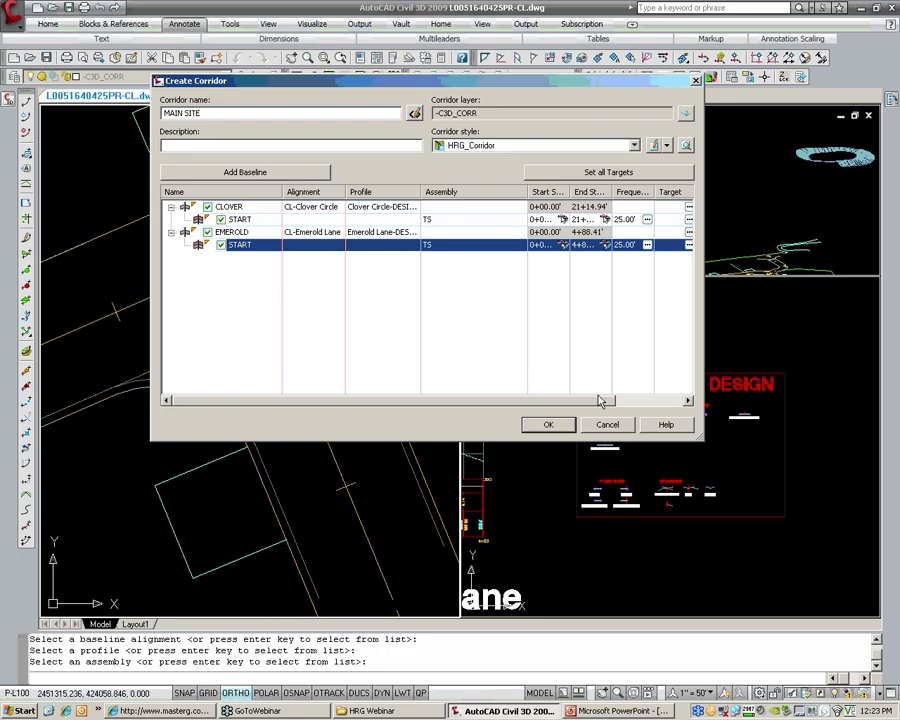
- Set the CLOVER region's assembly frequency to 10 feet along tangents and 5 feet along curves
{"action": "left_click_drag", "start_coordinate": [596, 404], "coordinate": [630, 404]}
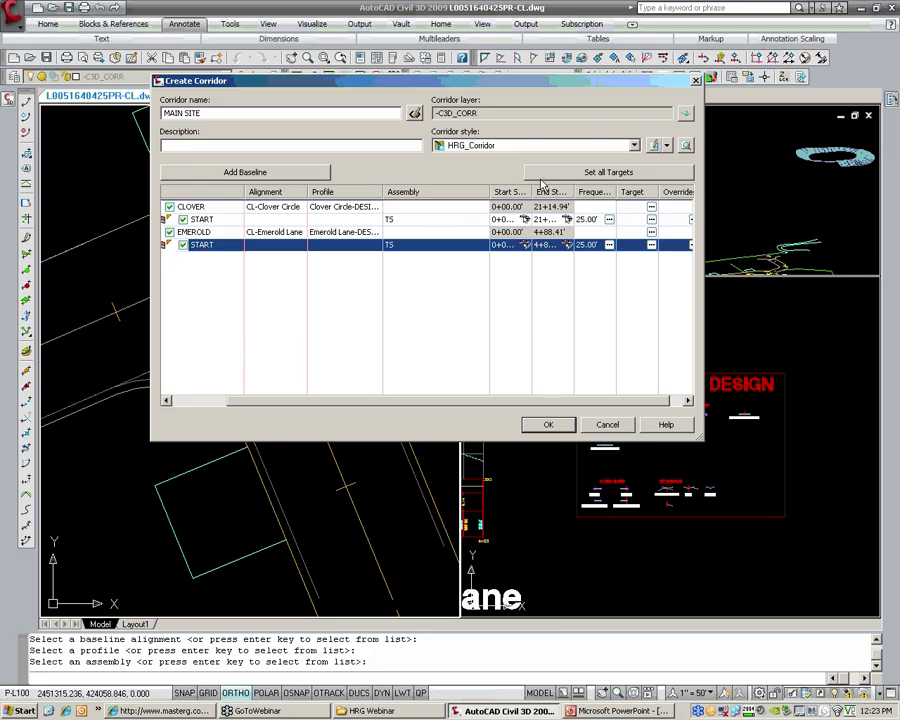
{"action": "left_click", "coordinate": [609, 220]}
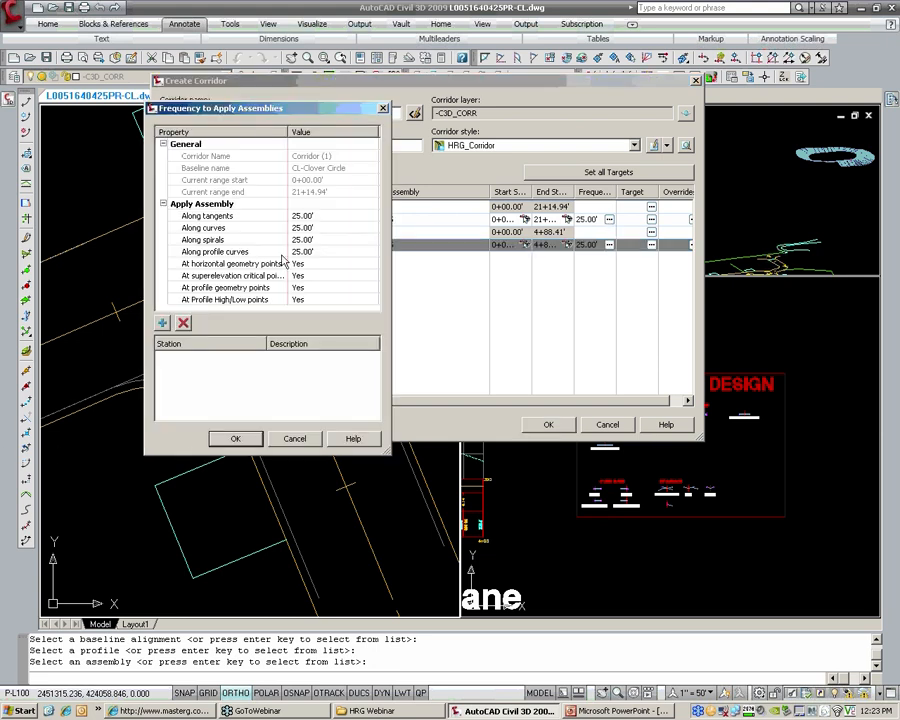
{"action": "left_click", "coordinate": [309, 216]}
{"action": "type", "text": "10"}
{"action": "key", "text": "Return"}
{"action": "left_click", "coordinate": [309, 228]}
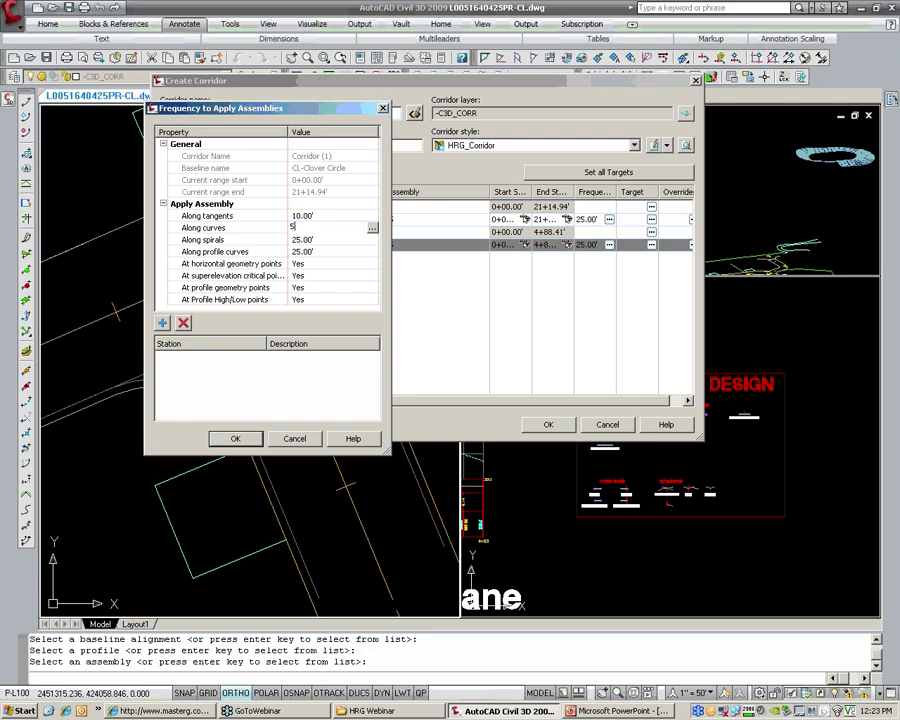
{"action": "type", "text": "5"}
{"action": "key", "text": "Return"}
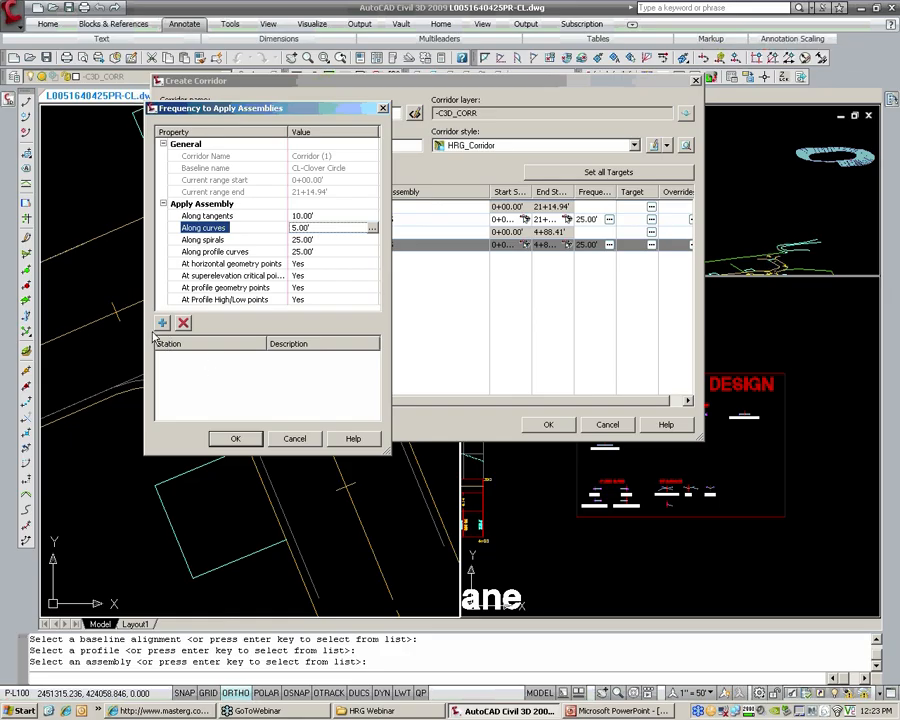
{"action": "left_click", "coordinate": [235, 439]}
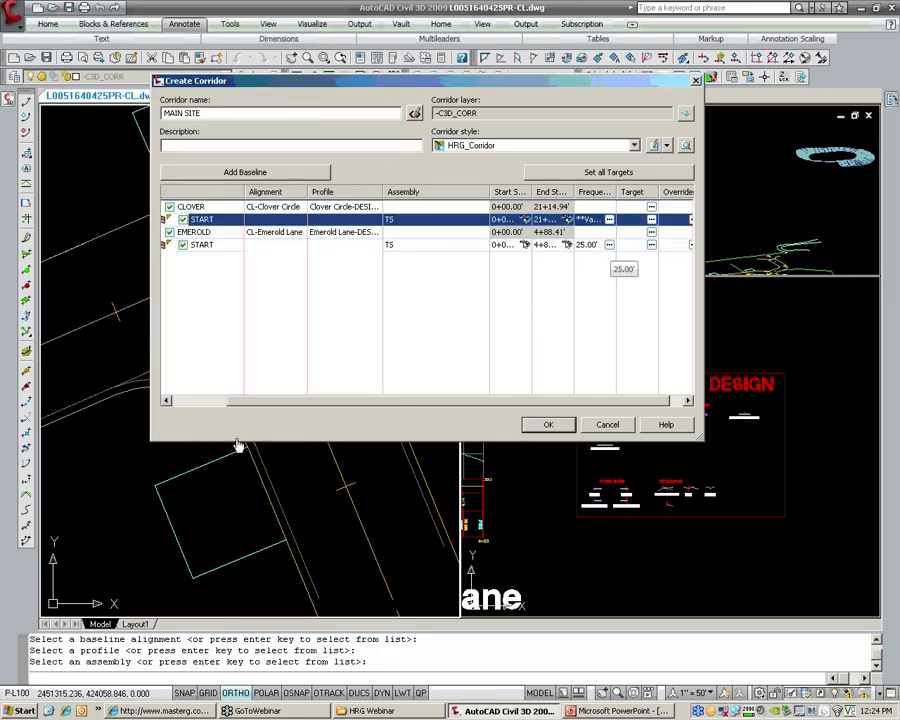
- Set the EMEROLD region's assembly frequency to 10 feet along tangents and 5 feet along curves
{"action": "left_click", "coordinate": [609, 244]}
{"action": "left_click", "coordinate": [330, 217]}
{"action": "type", "text": "10"}
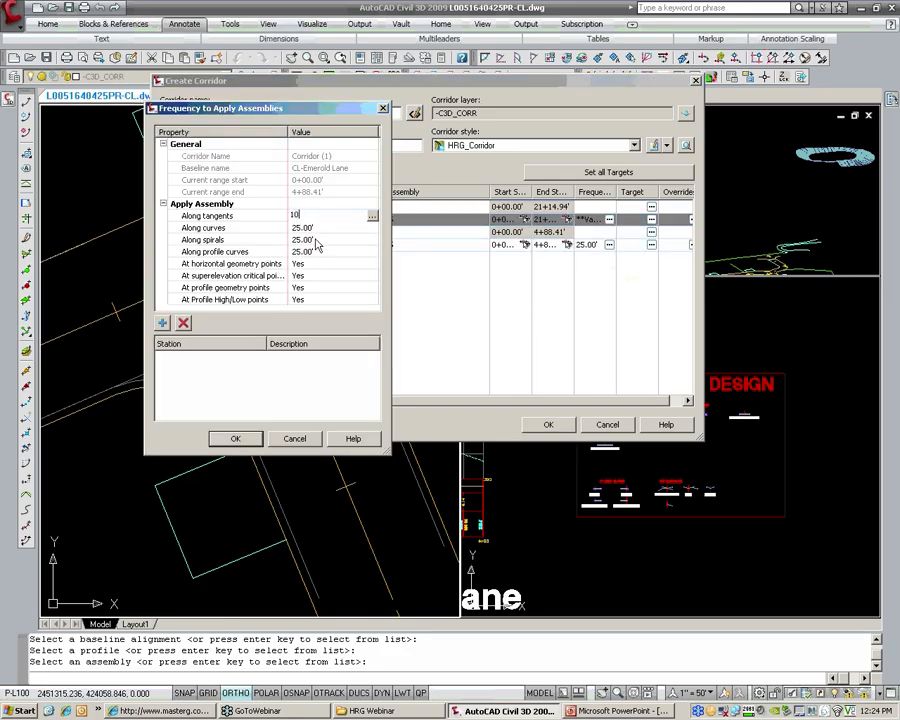
{"action": "key", "text": "Return"}
{"action": "left_click", "coordinate": [318, 229]}
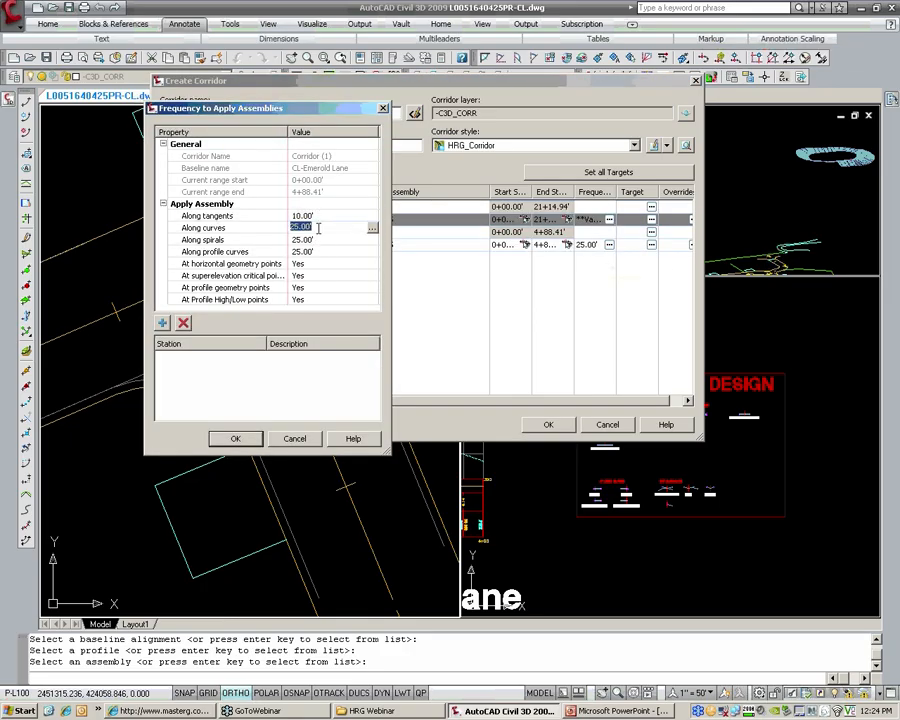
{"action": "type", "text": "5"}
{"action": "key", "text": "Return"}
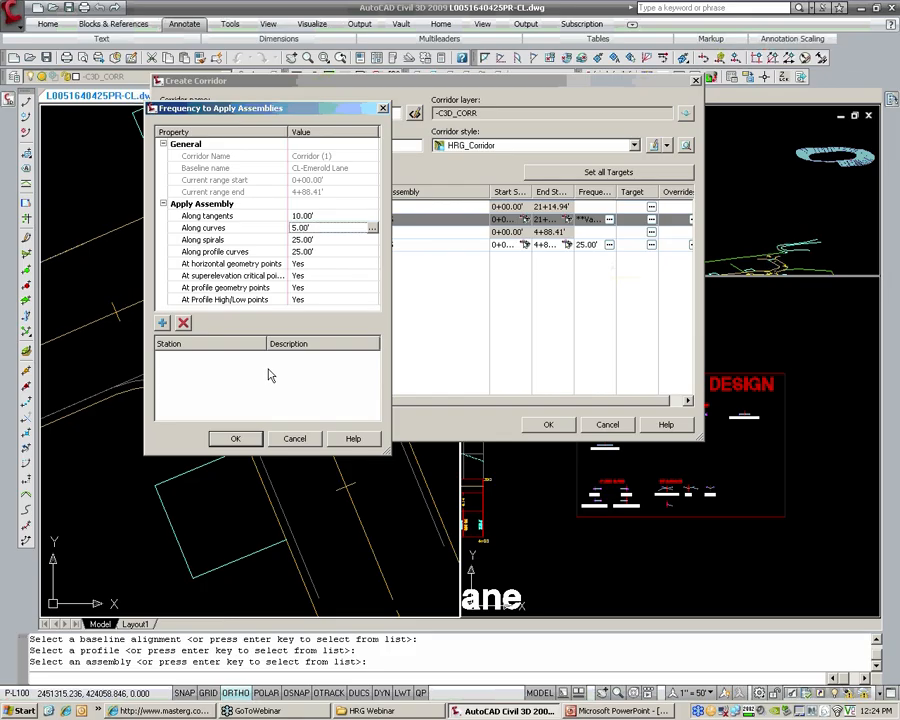
{"action": "left_click", "coordinate": [236, 440]}
- Give the corridor the description CORRIDOR MODEL FOR SITE WORK and create it
{"action": "left_click_drag", "start_coordinate": [600, 403], "coordinate": [652, 402]}
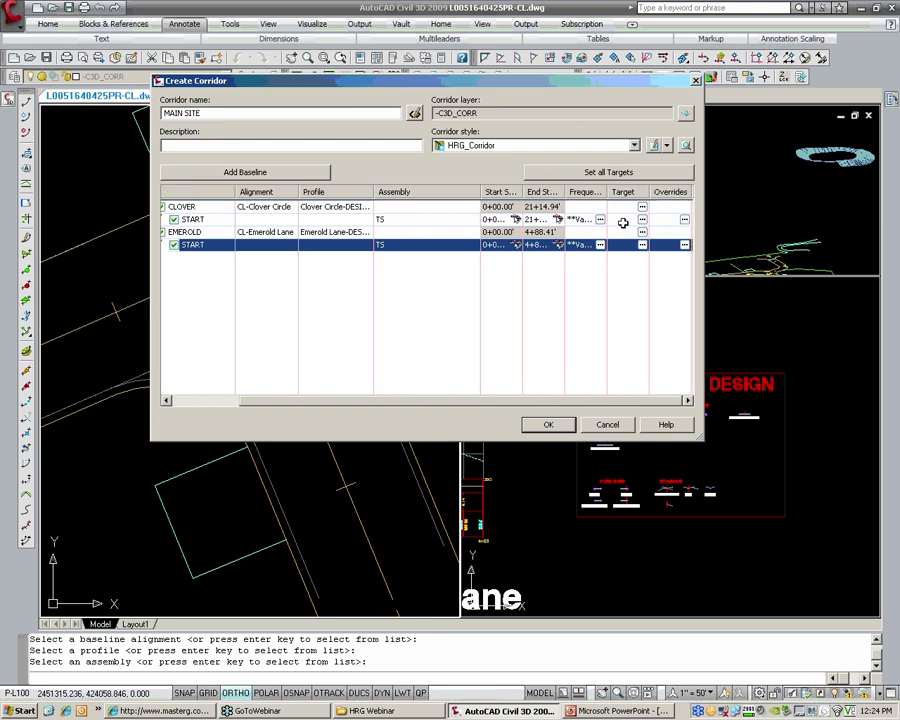
{"action": "left_click_drag", "start_coordinate": [508, 403], "coordinate": [432, 405]}
{"action": "left_click", "coordinate": [184, 145]}
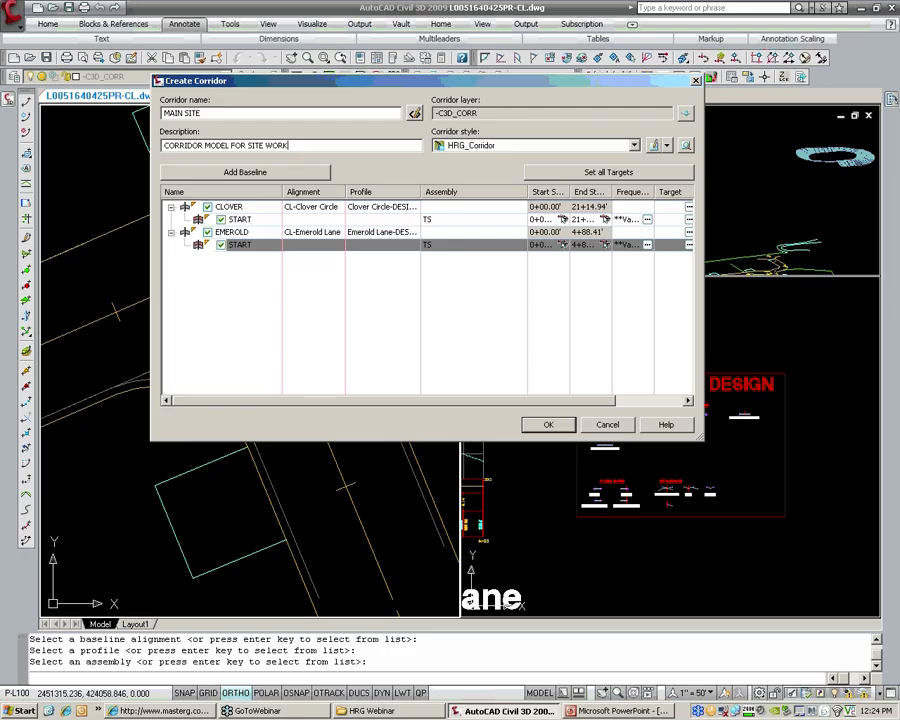
{"action": "left_click", "coordinate": [548, 425]}
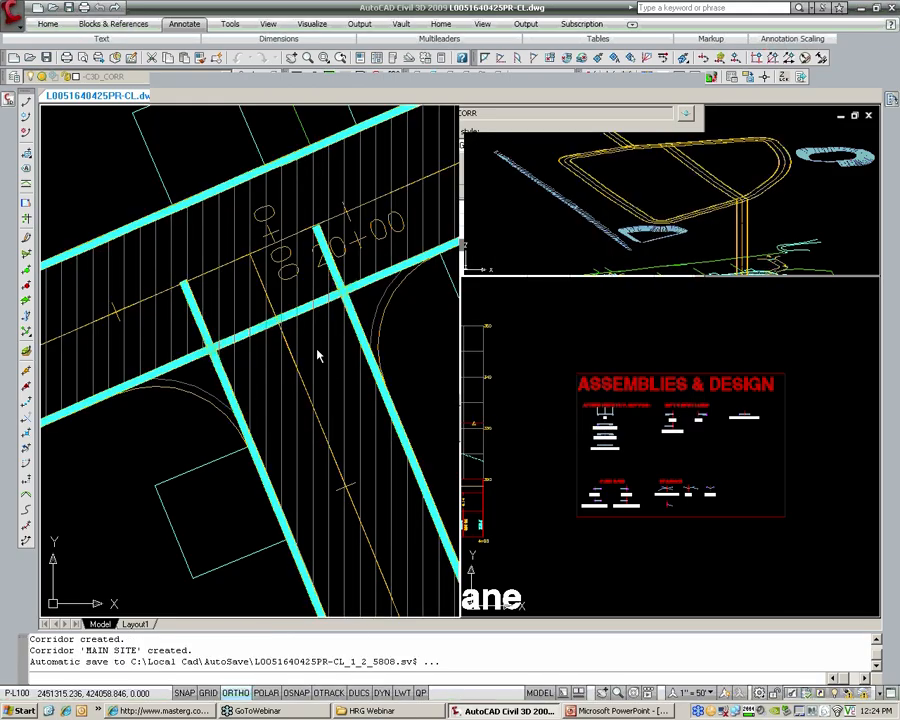
- Examine the new corridor in the 3D view and in plan where Emerold Lane meets Clover Circle
{"action": "left_click", "coordinate": [320, 340]}
{"action": "left_click", "coordinate": [320, 340]}
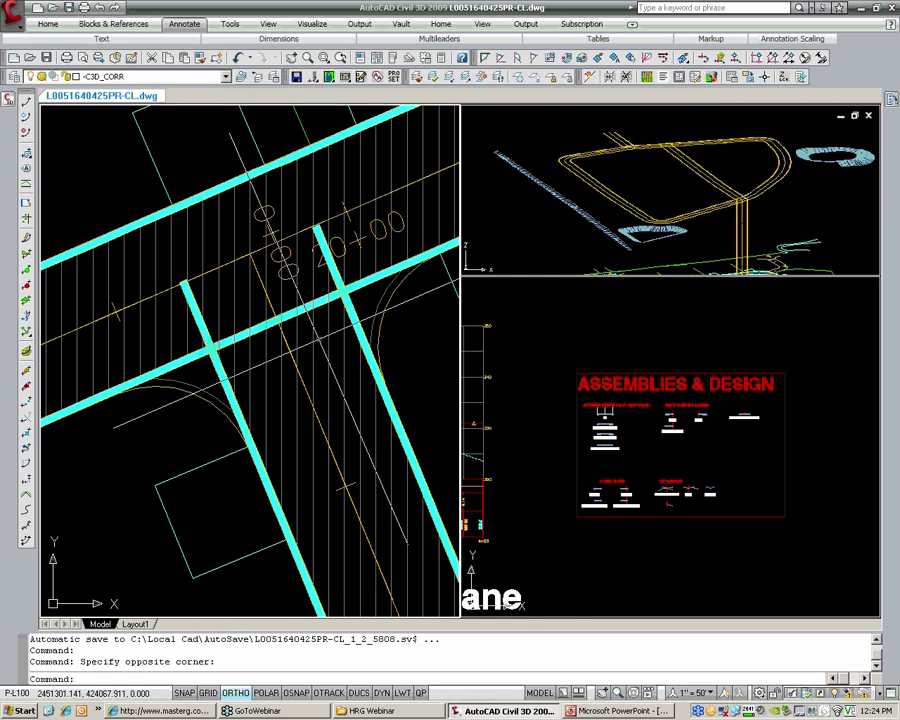
{"action": "left_click", "coordinate": [692, 238]}
{"action": "scroll", "coordinate": [740, 166], "scroll_direction": "up", "scroll_amount": 2}
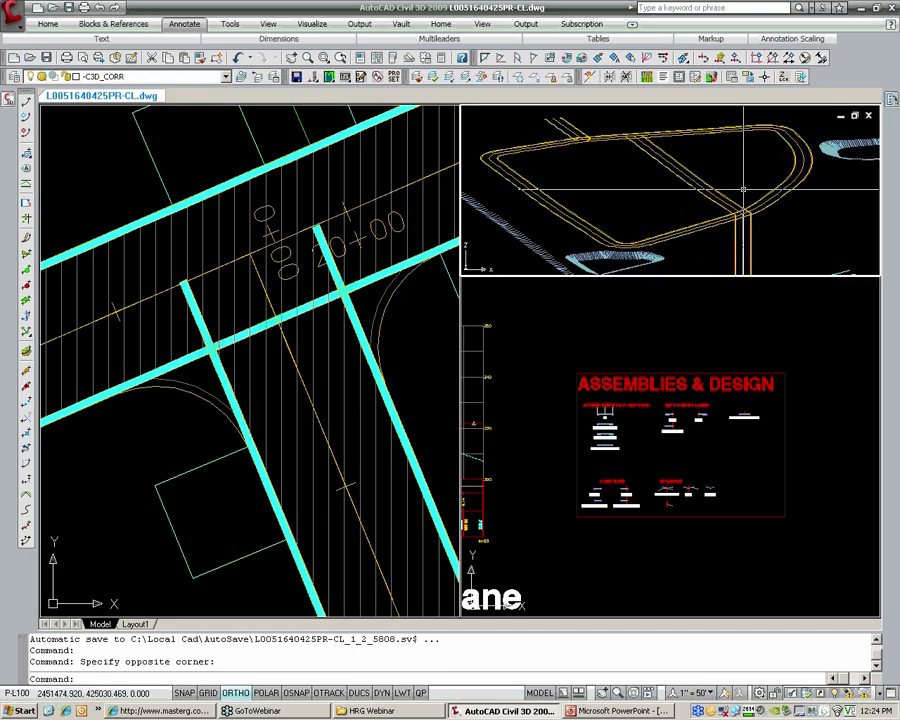
{"action": "left_click", "coordinate": [236, 364]}
{"action": "scroll", "coordinate": [264, 360], "scroll_direction": "down", "scroll_amount": 4}
{"action": "middle_click_drag", "start_coordinate": [209, 359], "coordinate": [254, 346]}
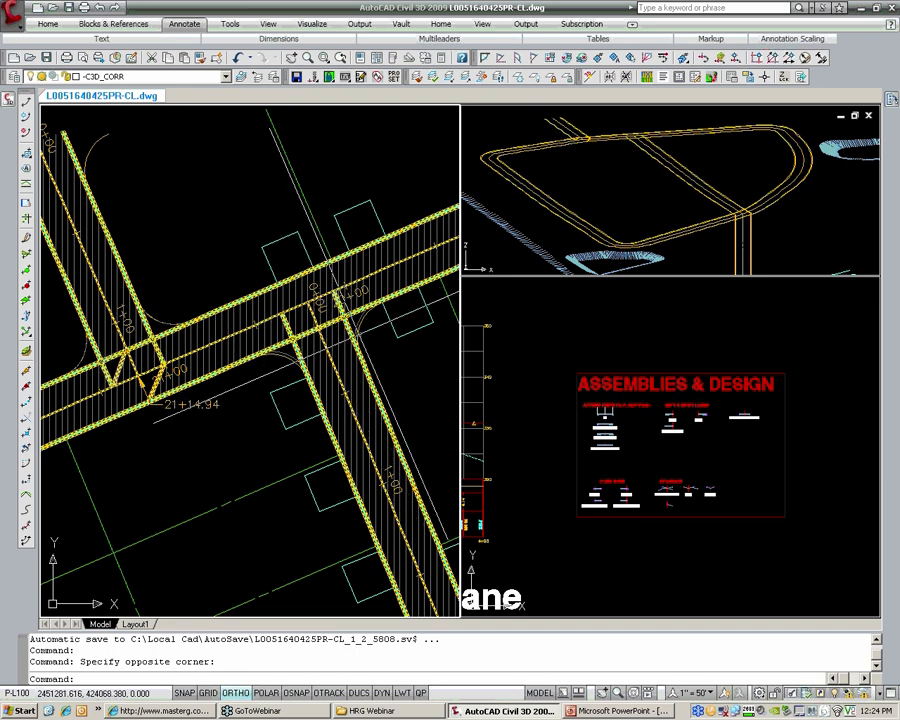
{"action": "scroll", "coordinate": [318, 312], "scroll_direction": "up", "scroll_amount": 2}
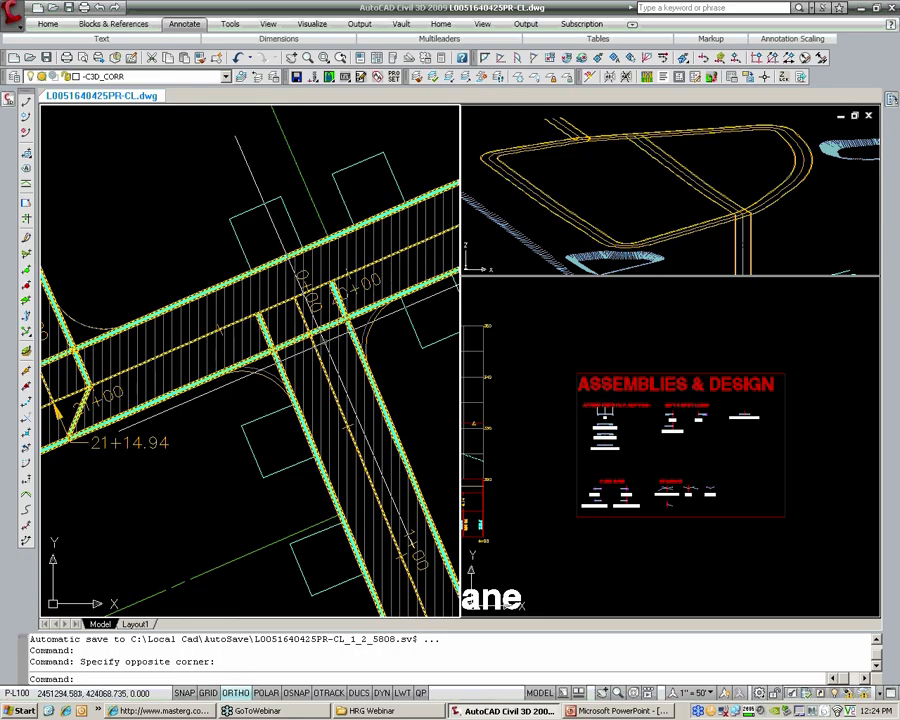
- Examine in plan how the corridor ties in at the end of Clover Circle, station 21+14.94
{"action": "middle_click_drag", "start_coordinate": [234, 365], "coordinate": [328, 335]}
{"action": "scroll", "coordinate": [328, 335], "scroll_direction": "down", "scroll_amount": 4}
{"action": "scroll", "coordinate": [328, 335], "scroll_direction": "up", "scroll_amount": 3}
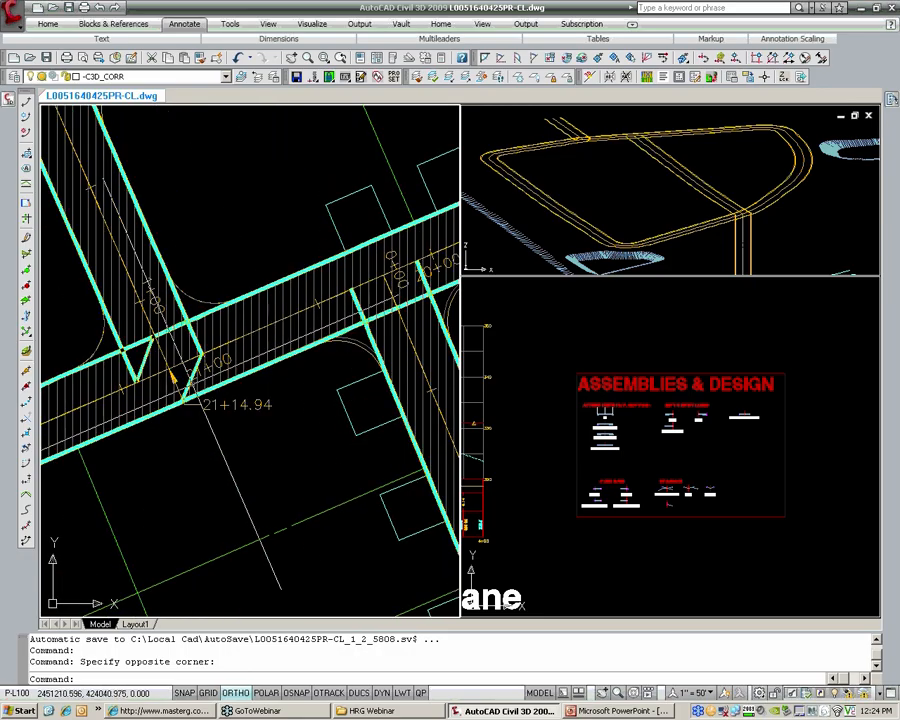
{"action": "middle_click_drag", "start_coordinate": [161, 345], "coordinate": [205, 344]}
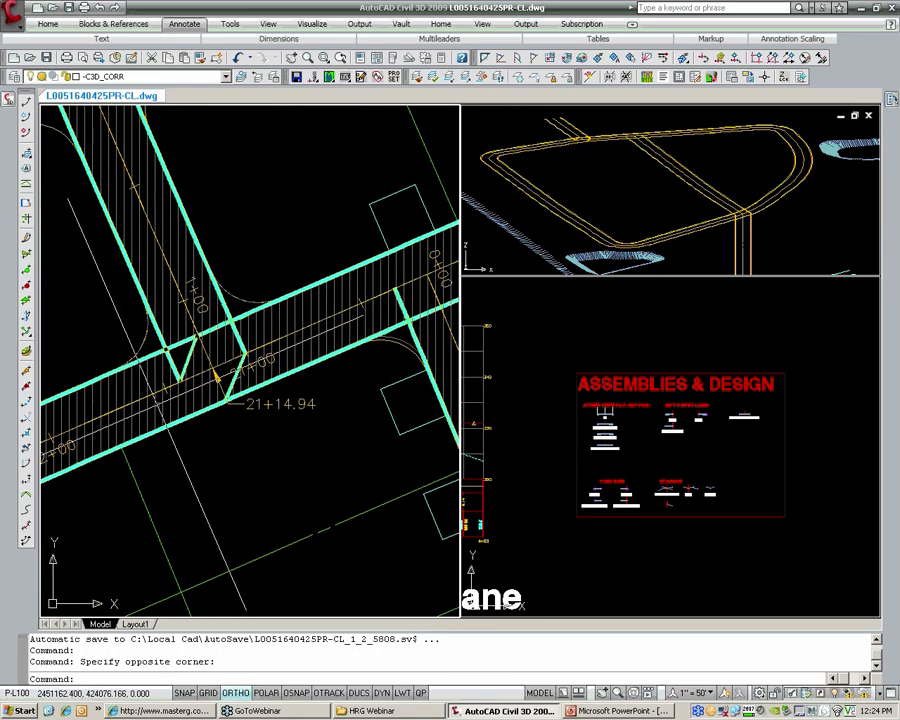
{"action": "scroll", "coordinate": [195, 338], "scroll_direction": "up", "scroll_amount": 6}
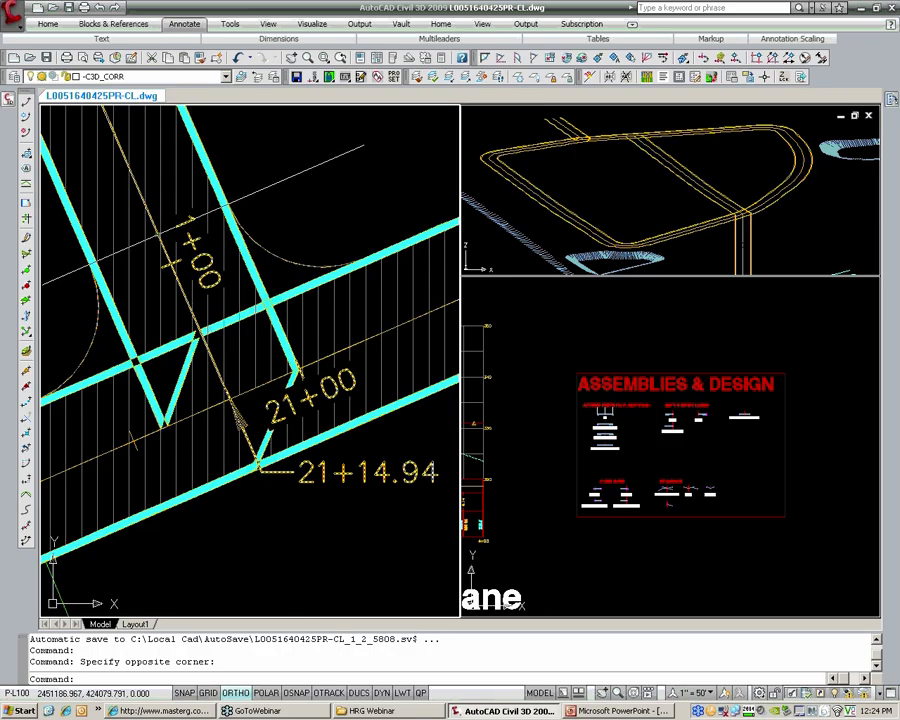
{"action": "scroll", "coordinate": [157, 255], "scroll_direction": "down", "scroll_amount": 4}
{"action": "scroll", "coordinate": [207, 350], "scroll_direction": "down", "scroll_amount": 4}
{"action": "scroll", "coordinate": [210, 350], "scroll_direction": "up", "scroll_amount": 3}
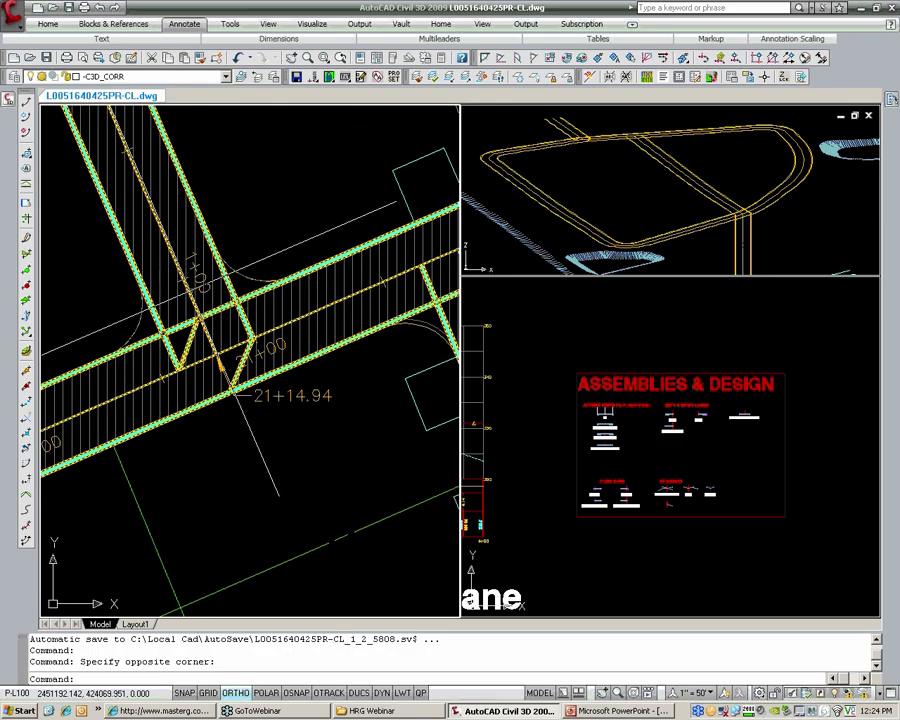
{"action": "scroll", "coordinate": [212, 351], "scroll_direction": "down", "scroll_amount": 3}
{"action": "middle_click_drag", "start_coordinate": [188, 291], "coordinate": [204, 309]}
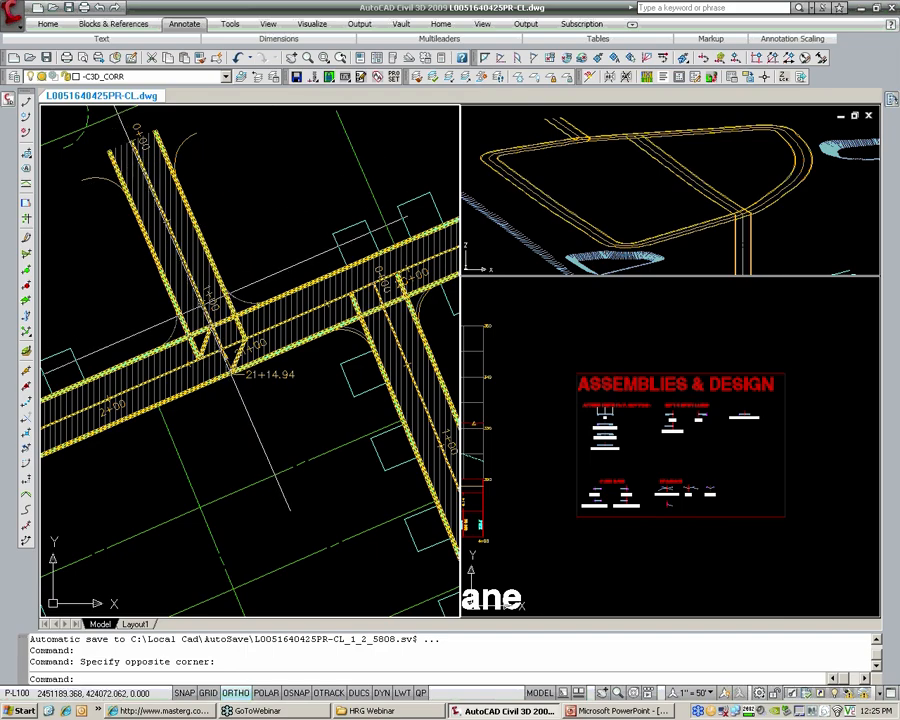
{"action": "scroll", "coordinate": [247, 320], "scroll_direction": "up", "scroll_amount": 1}
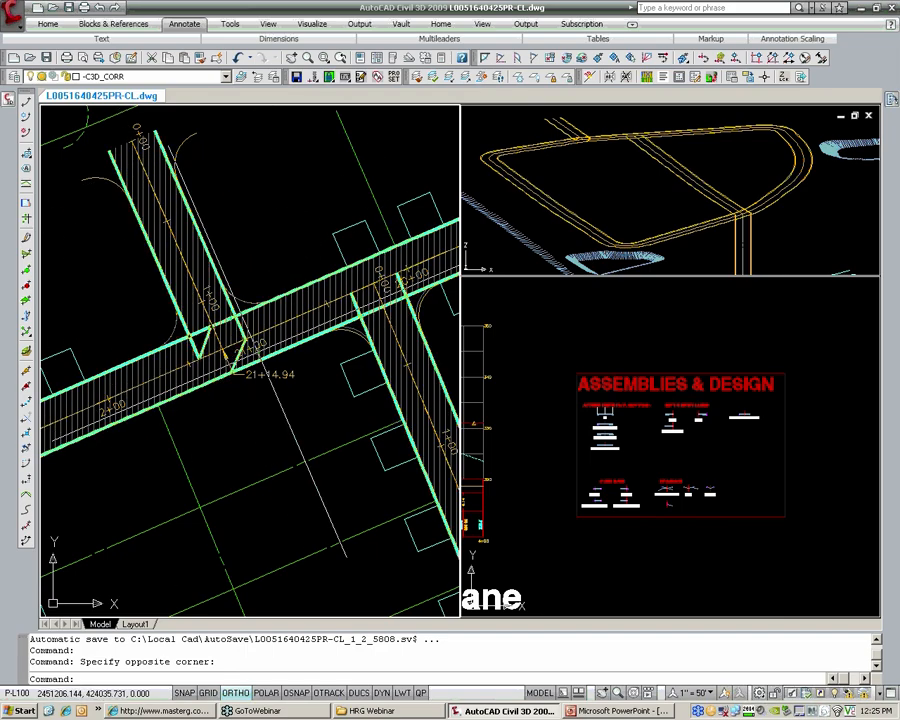
{"action": "scroll", "coordinate": [247, 320], "scroll_direction": "up", "scroll_amount": 2}
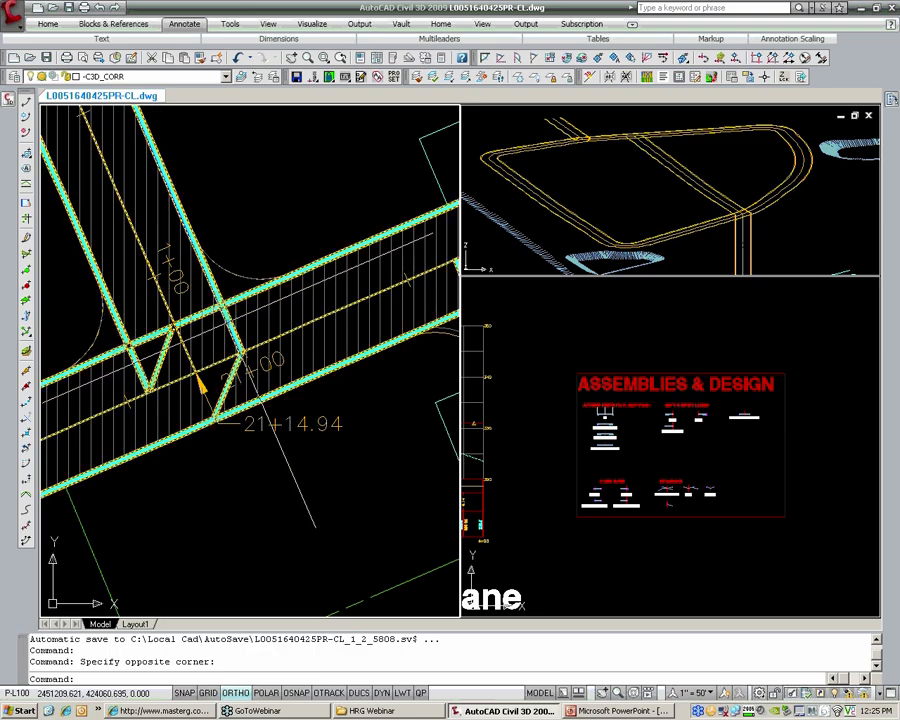
{"action": "scroll", "coordinate": [75, 385], "scroll_direction": "down", "scroll_amount": 2}
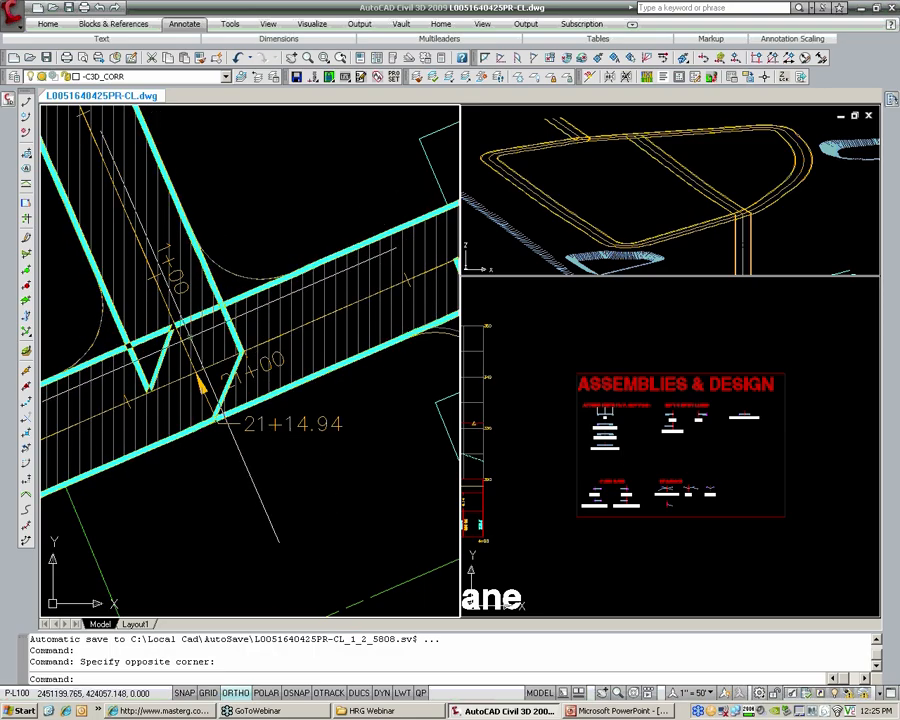
- Examine in plan how the corridor overlaps where Emerold Lane starts at Clover Circle, station 0+00, and along both roads
{"action": "middle_click_drag", "start_coordinate": [181, 335], "coordinate": [174, 338]}
{"action": "middle_click_drag", "start_coordinate": [336, 297], "coordinate": [221, 317]}
{"action": "scroll", "coordinate": [239, 324], "scroll_direction": "up", "scroll_amount": 2}
{"action": "left_click", "coordinate": [308, 368]}
{"action": "left_click", "coordinate": [297, 354]}
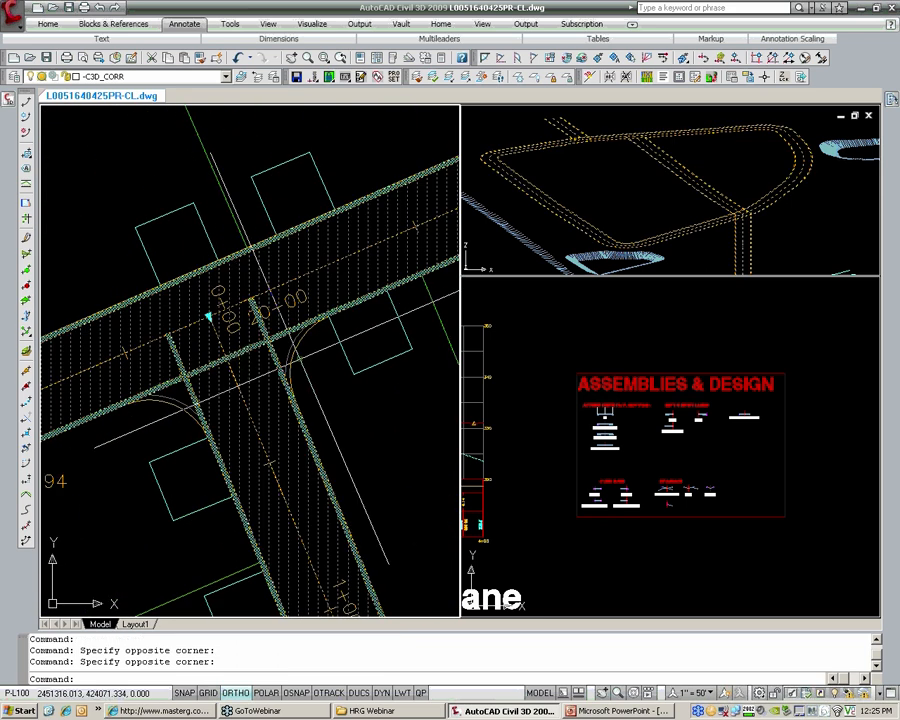
{"action": "scroll", "coordinate": [225, 324], "scroll_direction": "down", "scroll_amount": 2}
{"action": "middle_click_drag", "start_coordinate": [278, 390], "coordinate": [196, 257]}
{"action": "scroll", "coordinate": [230, 285], "scroll_direction": "down", "scroll_amount": 1}
{"action": "key", "text": "Escape"}
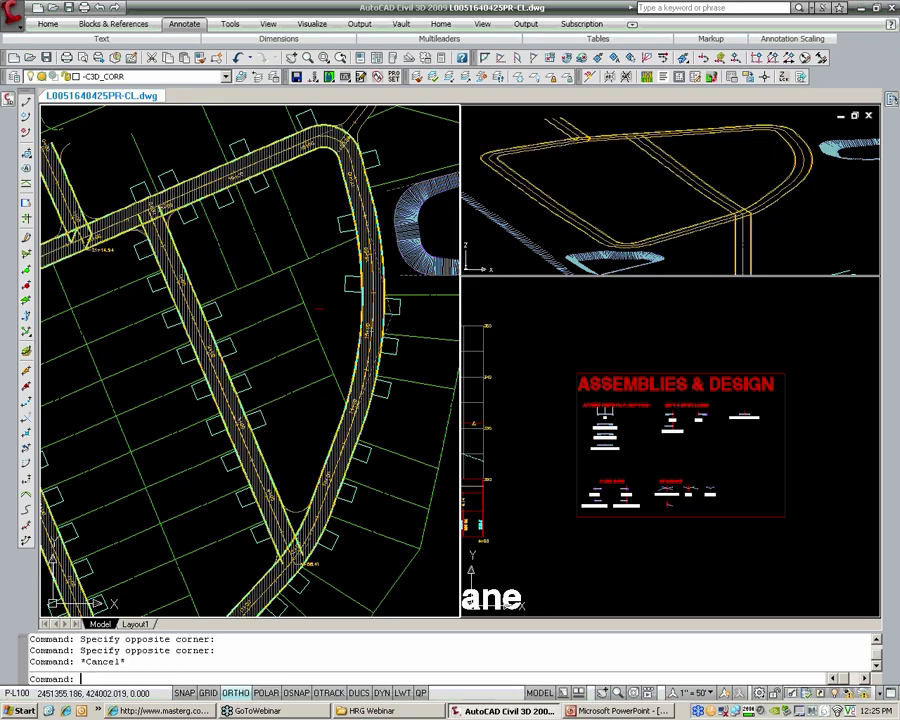
- Turn off the EMEROLD baseline in the MAIN SITE corridor's parameters and rebuild the corridor
{"action": "left_click", "coordinate": [12, 77]}
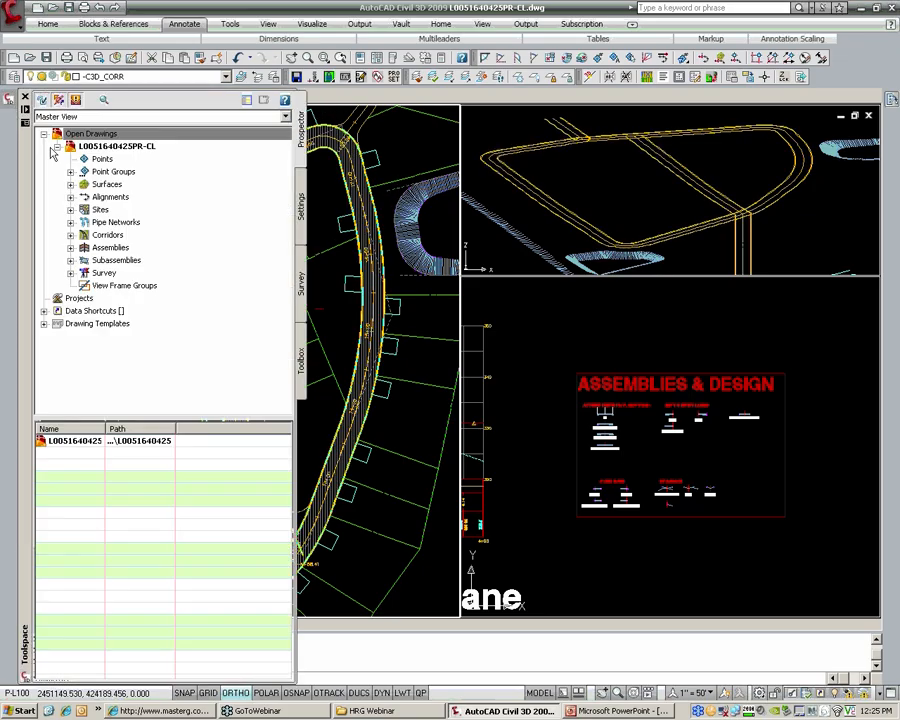
{"action": "left_click", "coordinate": [70, 235]}
{"action": "left_click", "coordinate": [125, 273]}
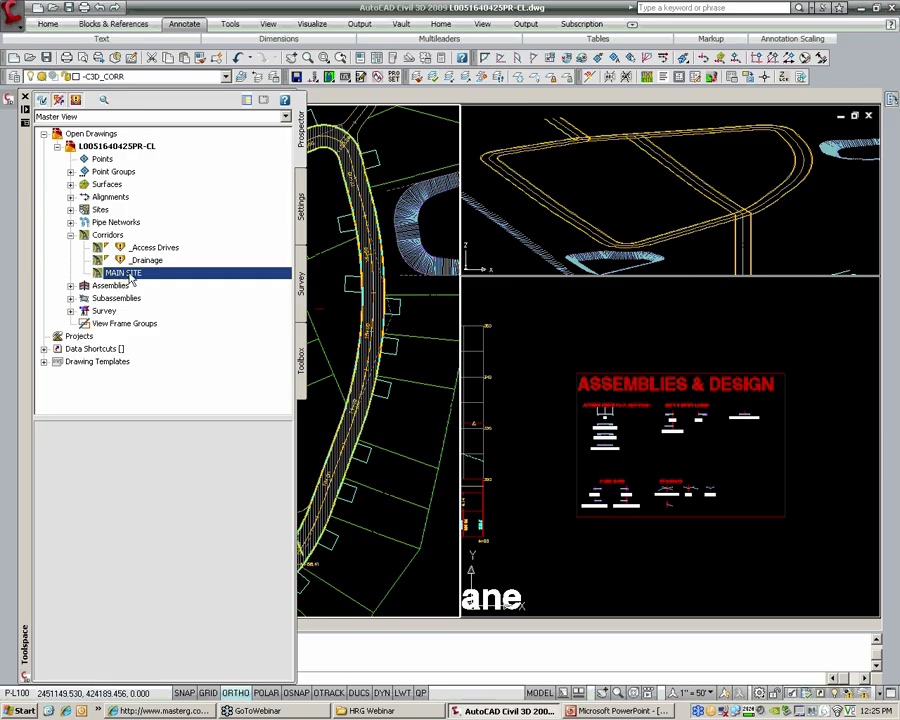
{"action": "right_click", "coordinate": [124, 275]}
{"action": "left_click", "coordinate": [154, 282]}
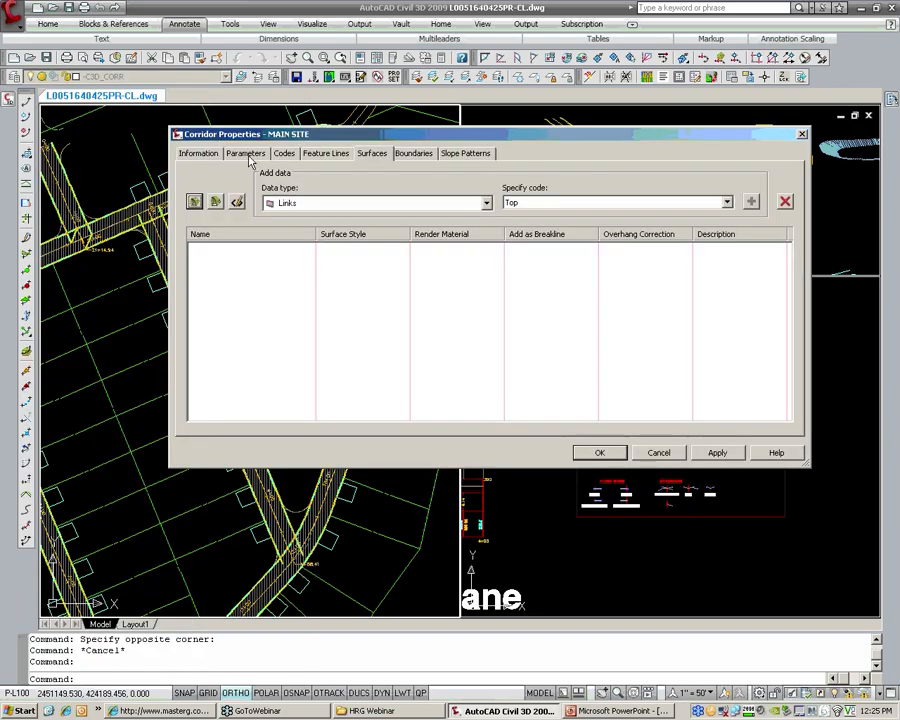
{"action": "left_click", "coordinate": [245, 153]}
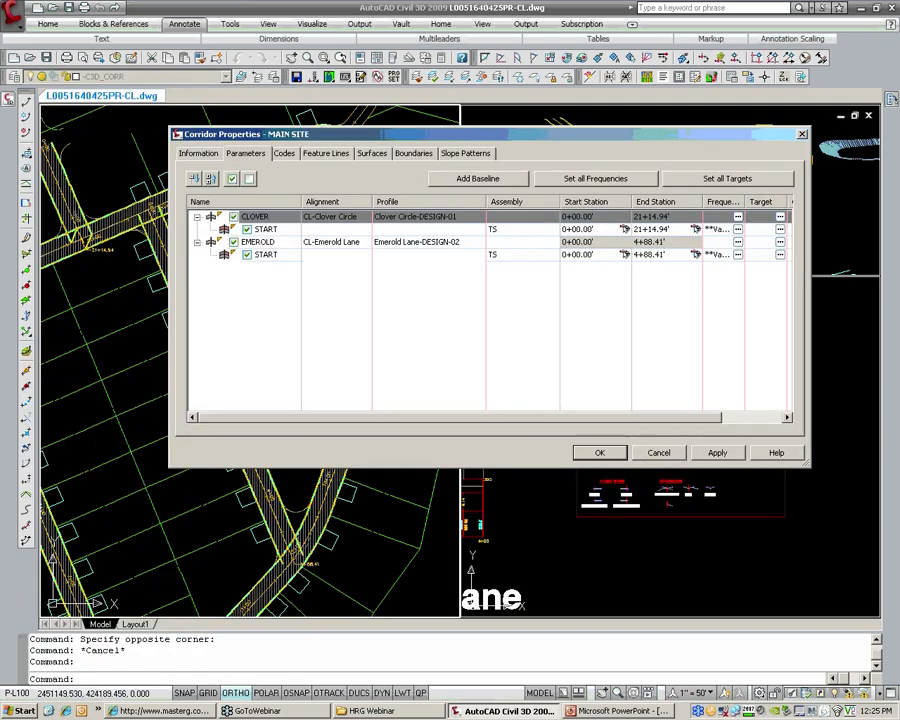
{"action": "left_click", "coordinate": [233, 242]}
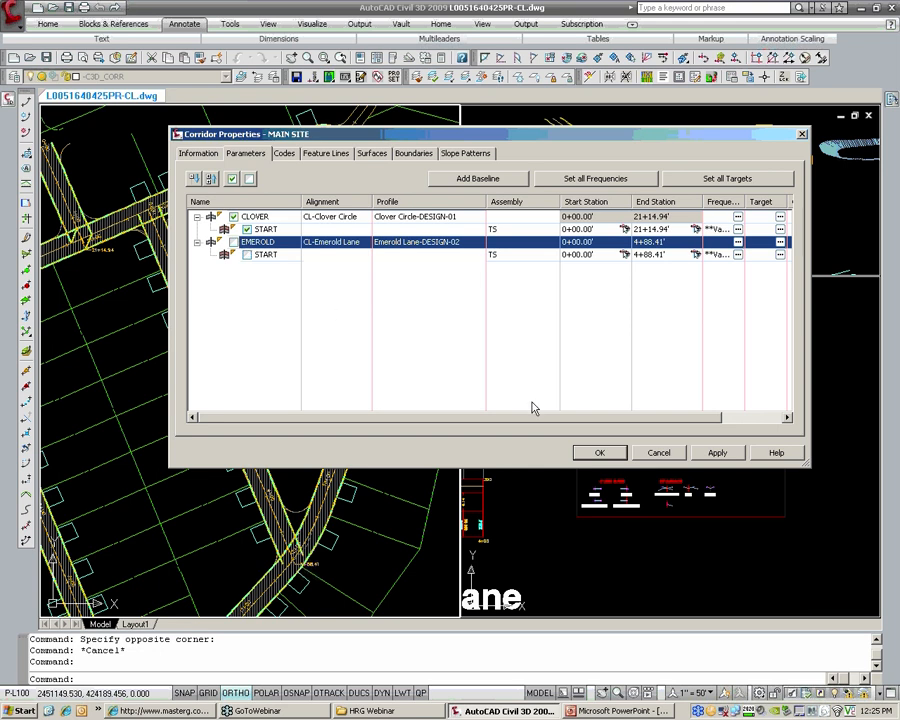
{"action": "left_click", "coordinate": [600, 453]}
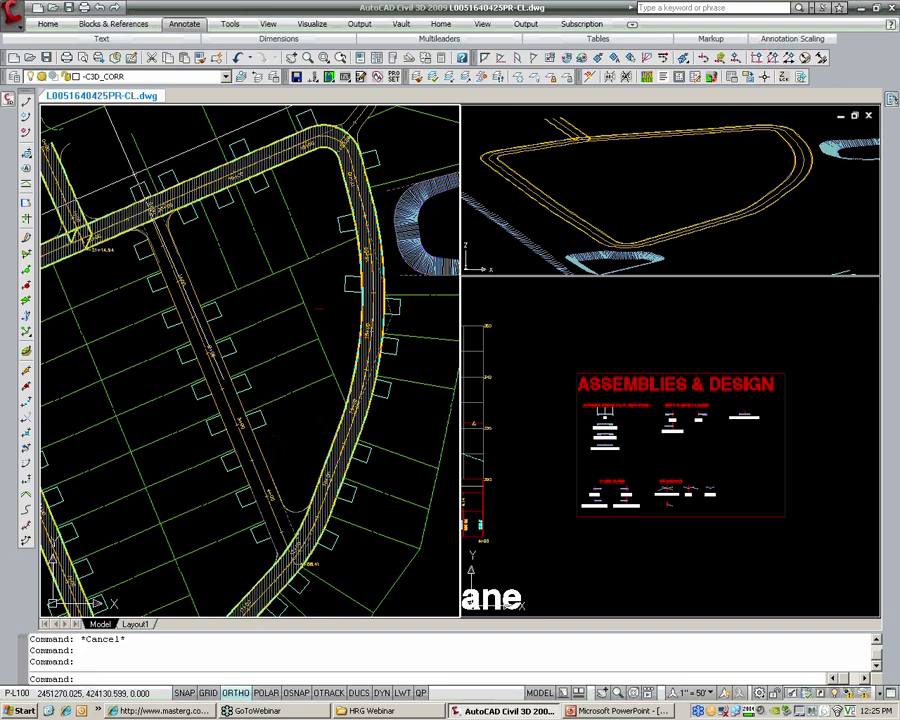
- Turn the EMEROLD baseline and its region back on in the MAIN SITE corridor's parameters and rebuild
{"action": "left_click", "coordinate": [7, 97]}
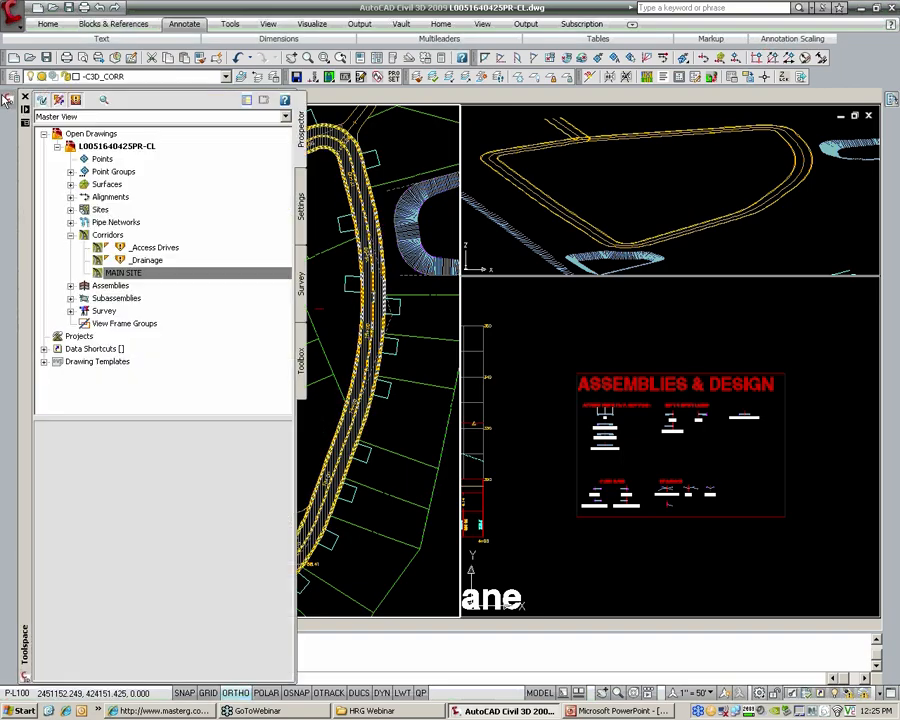
{"action": "right_click", "coordinate": [126, 268]}
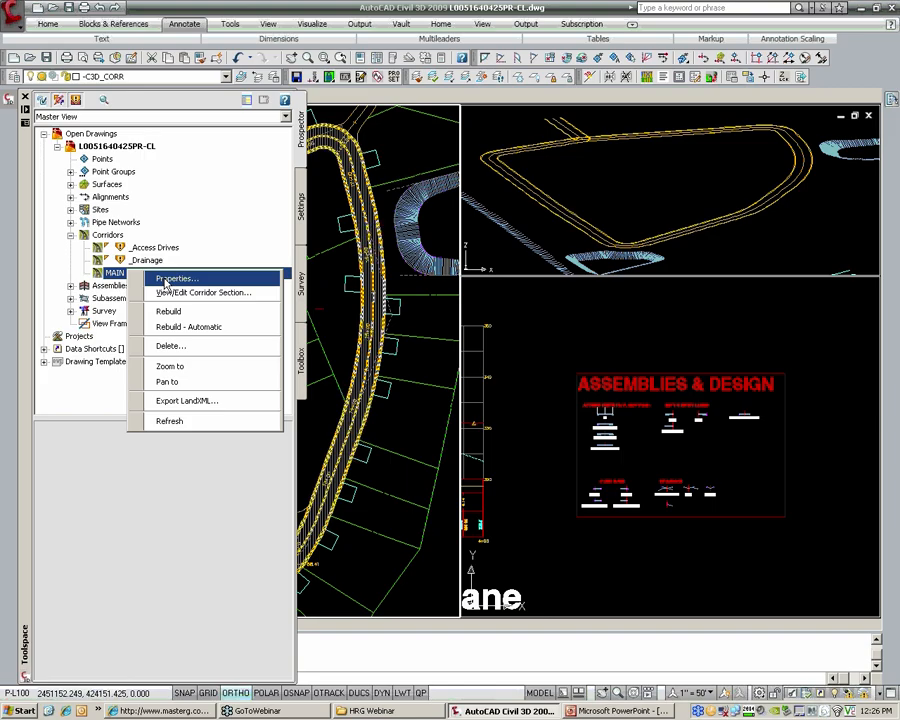
{"action": "left_click", "coordinate": [170, 281]}
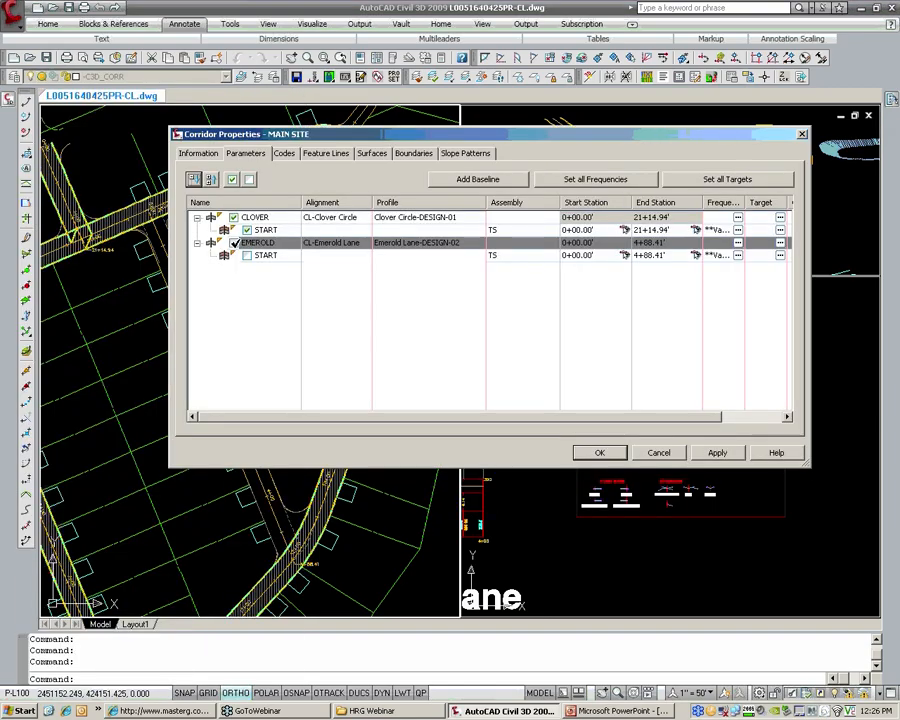
{"action": "left_click", "coordinate": [234, 243]}
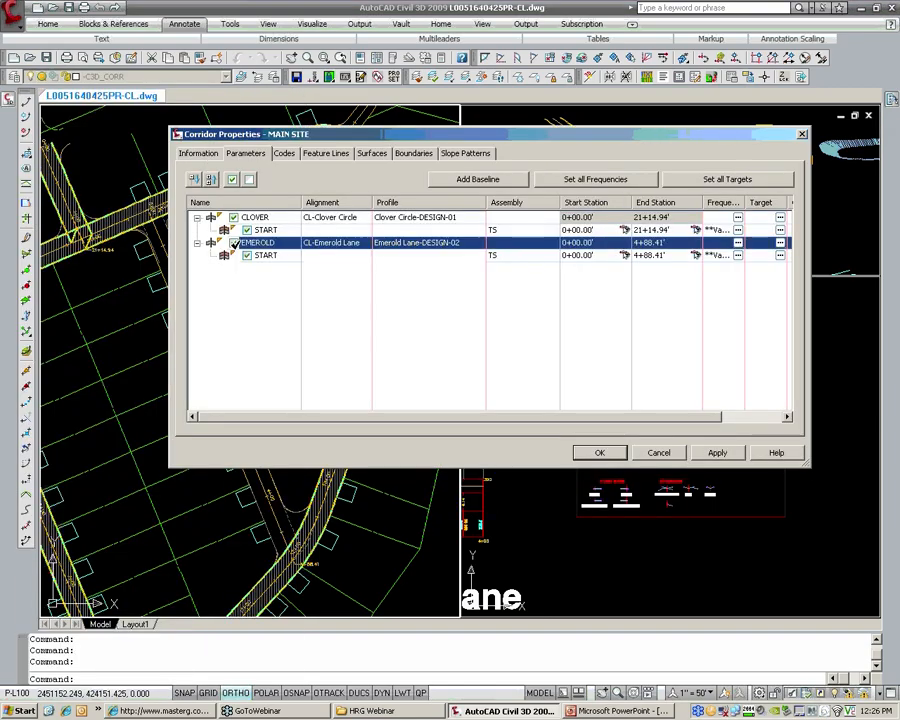
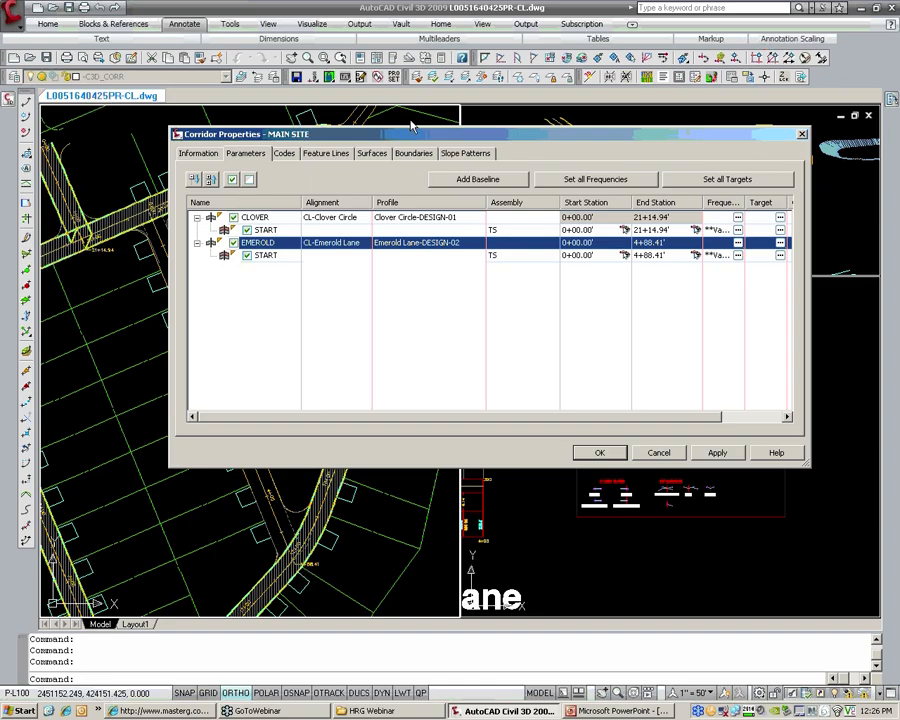
{"action": "left_click_drag", "start_coordinate": [310, 134], "coordinate": [410, 122]}
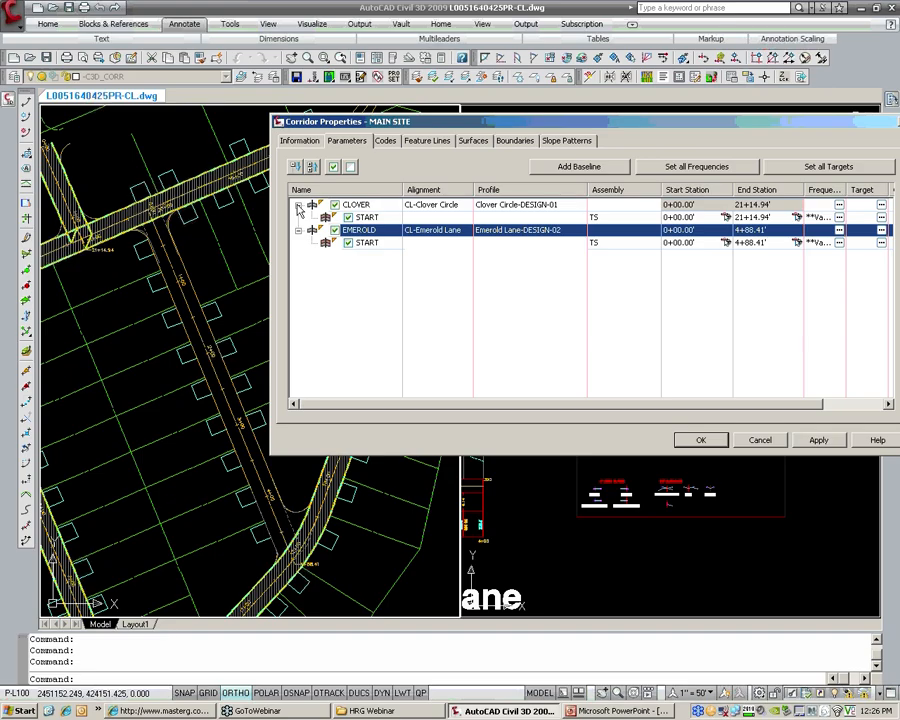
{"action": "left_click", "coordinate": [697, 441]}
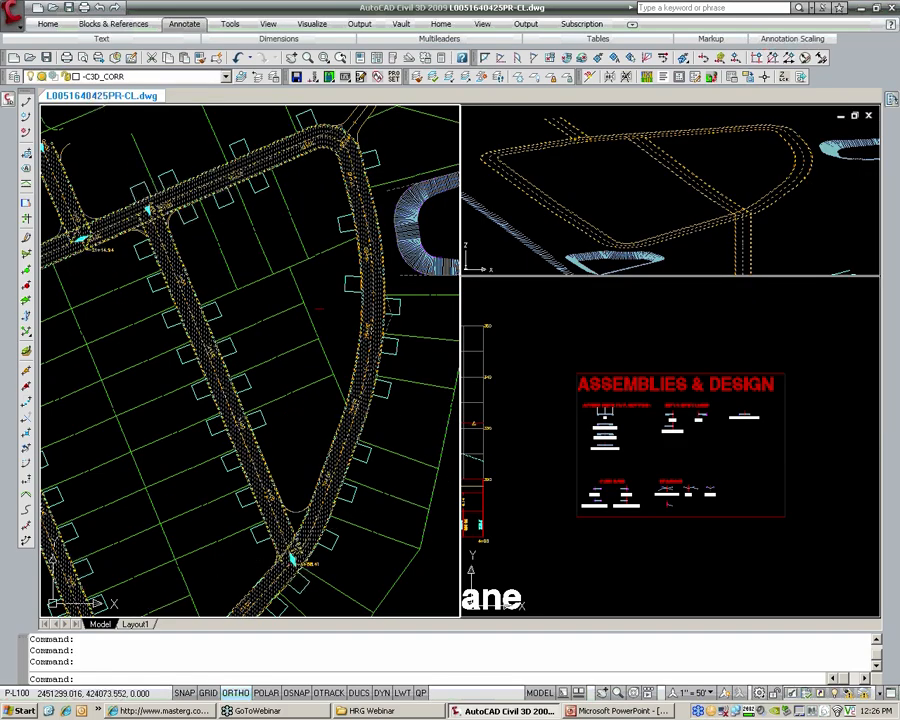
- Examine in plan the corridor region ends of Emerold Lane at both intersections with Clover Circle
{"action": "scroll", "coordinate": [152, 209], "scroll_direction": "up", "scroll_amount": 5}
{"action": "scroll", "coordinate": [135, 224], "scroll_direction": "down", "scroll_amount": 5}
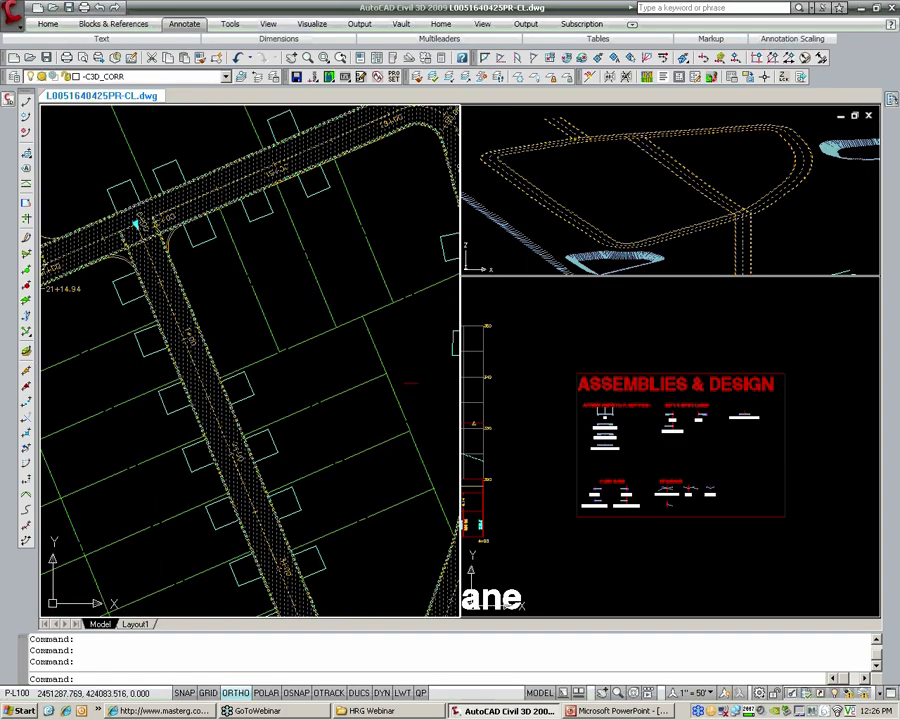
{"action": "middle_click_drag", "start_coordinate": [178, 300], "coordinate": [116, 114]}
{"action": "scroll", "coordinate": [243, 476], "scroll_direction": "up", "scroll_amount": 3}
{"action": "scroll", "coordinate": [238, 446], "scroll_direction": "up", "scroll_amount": 2}
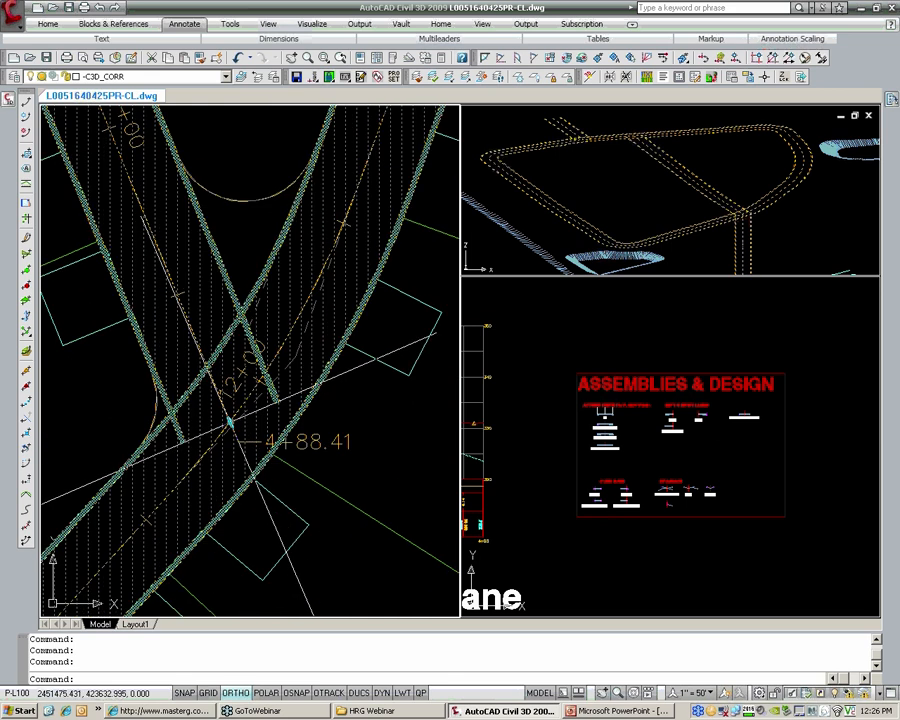
{"action": "scroll", "coordinate": [168, 297], "scroll_direction": "down", "scroll_amount": 4}
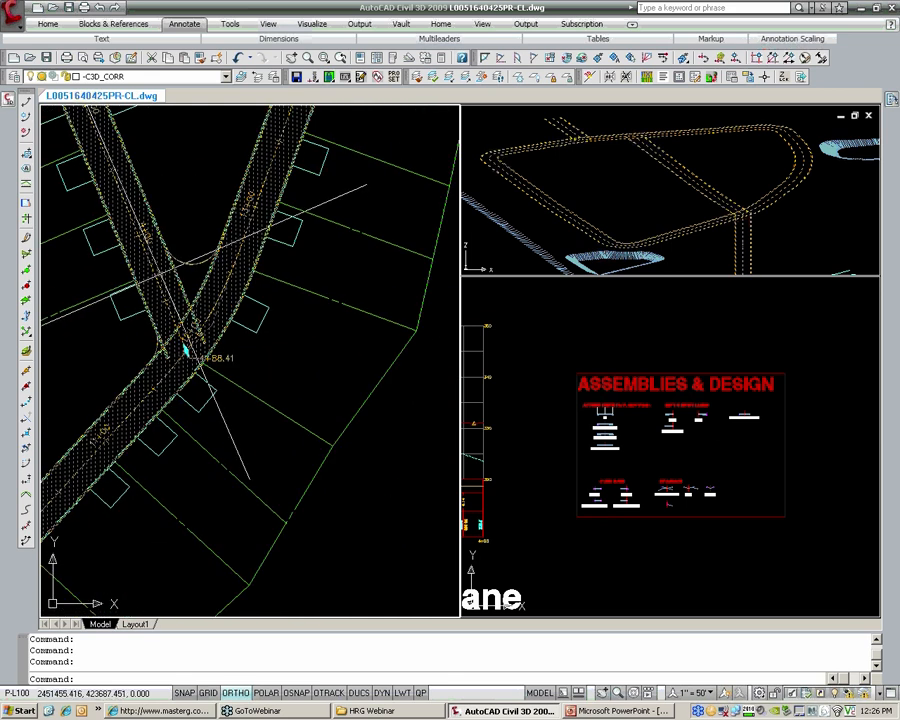
{"action": "middle_click_drag", "start_coordinate": [101, 122], "coordinate": [239, 466]}
{"action": "middle_click_drag", "start_coordinate": [198, 318], "coordinate": [283, 484]}
{"action": "scroll", "coordinate": [152, 230], "scroll_direction": "up", "scroll_amount": 3}
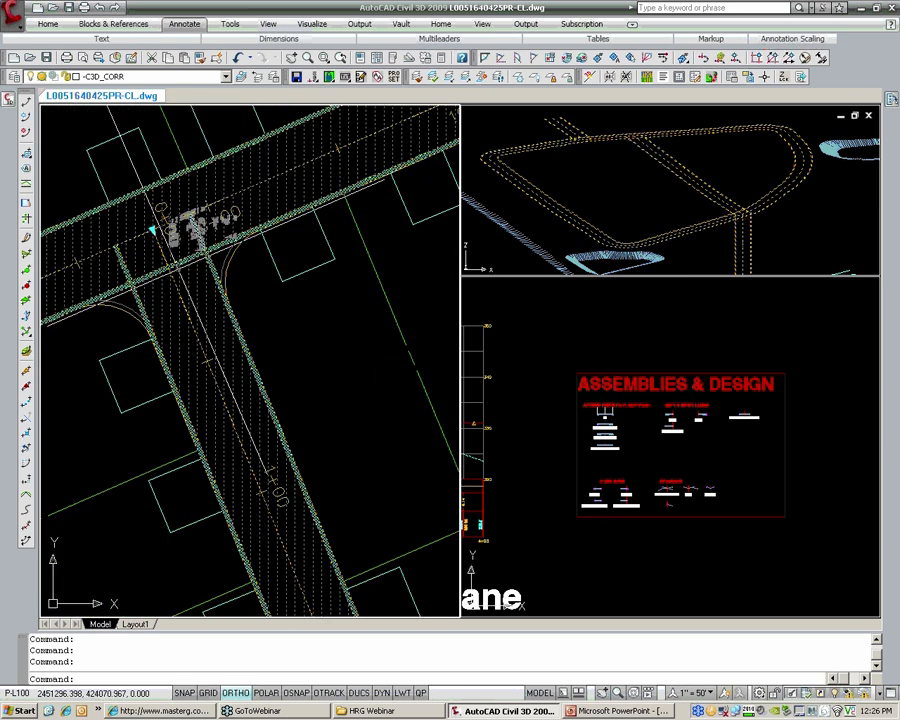
{"action": "scroll", "coordinate": [152, 230], "scroll_direction": "up", "scroll_amount": 5}
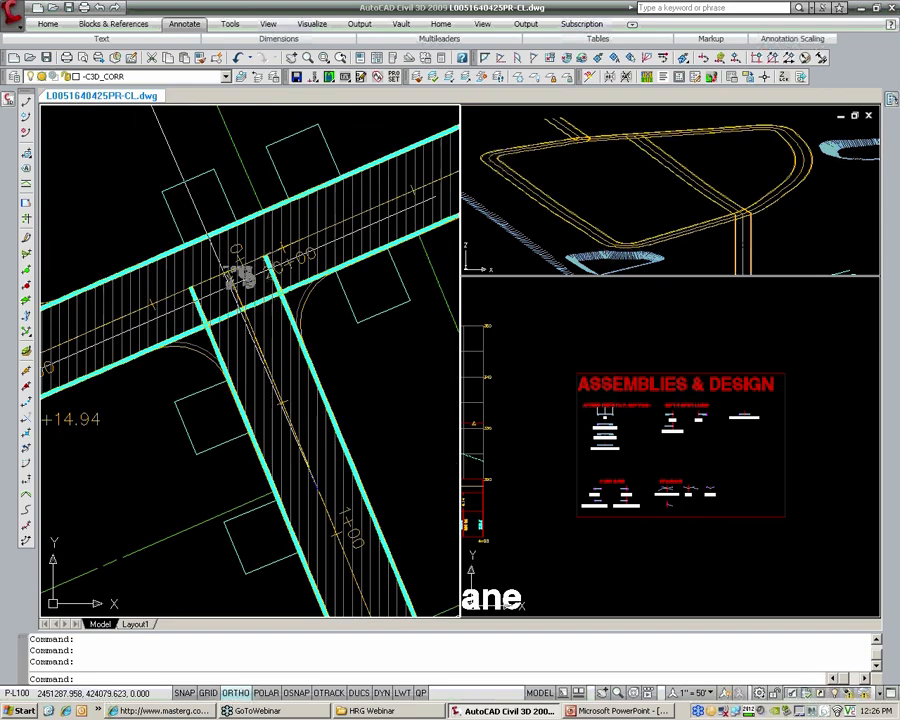
{"action": "key", "text": "Escape"}
- Stretch the Emerold Lane region's start from station 0+00 to the endpoint of the curb return, clear of the Clover Circle intersection
{"action": "left_click_drag", "start_coordinate": [216, 260], "coordinate": [221, 265]}
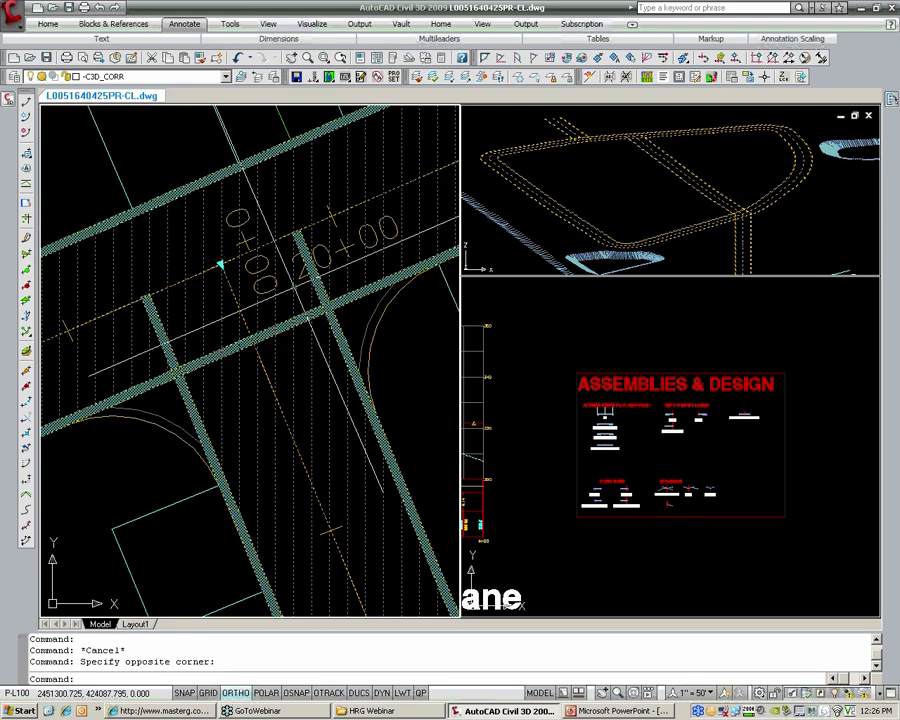
{"action": "left_click", "coordinate": [220, 264]}
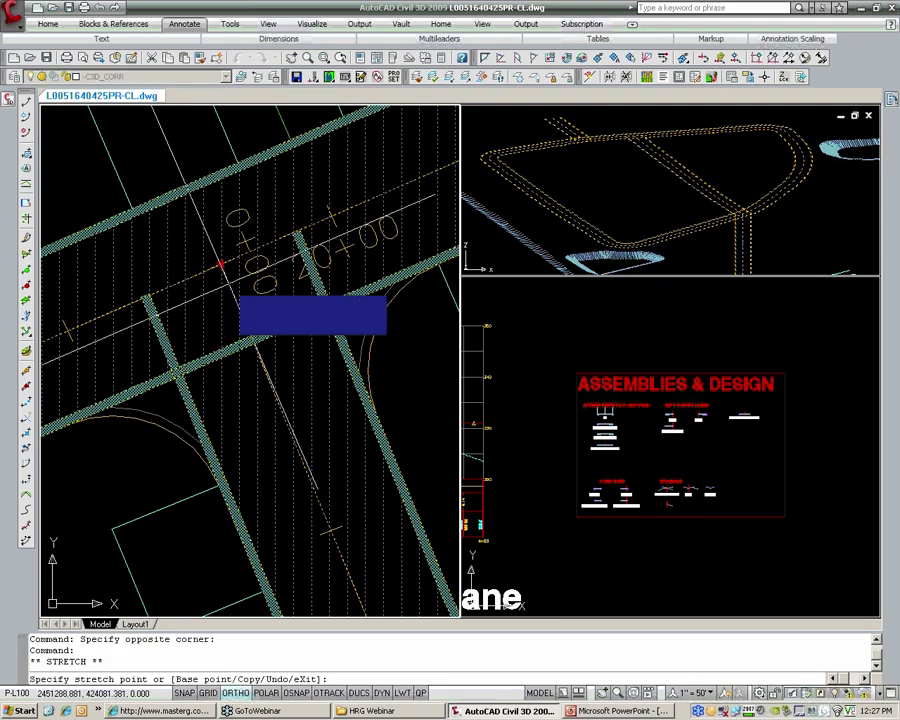
{"action": "type", "text": "END"}
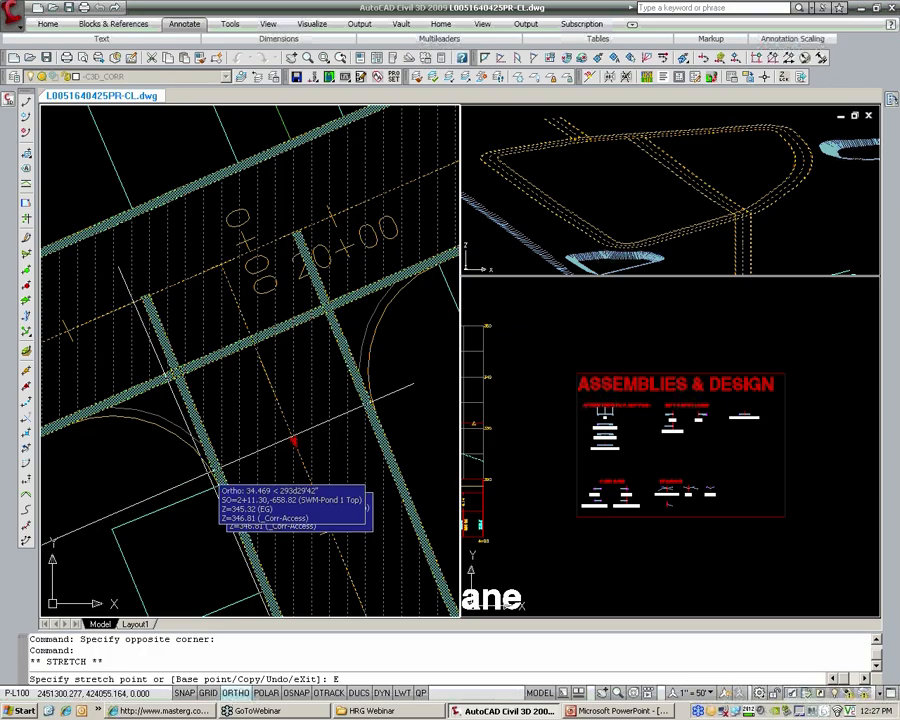
{"action": "key", "text": "Return"}
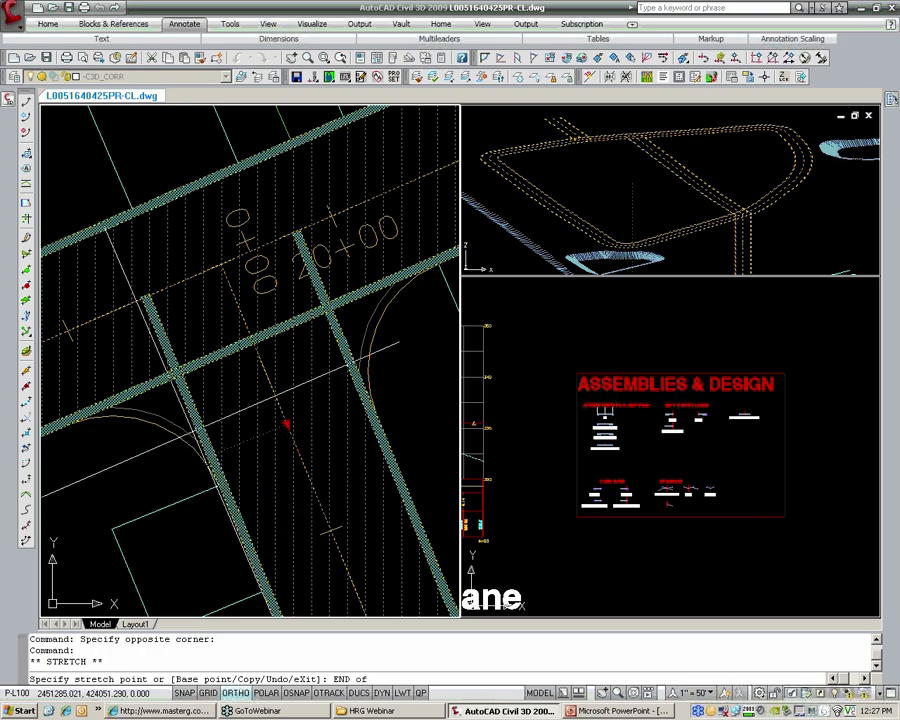
{"action": "scroll", "coordinate": [186, 433], "scroll_direction": "up", "scroll_amount": 2}
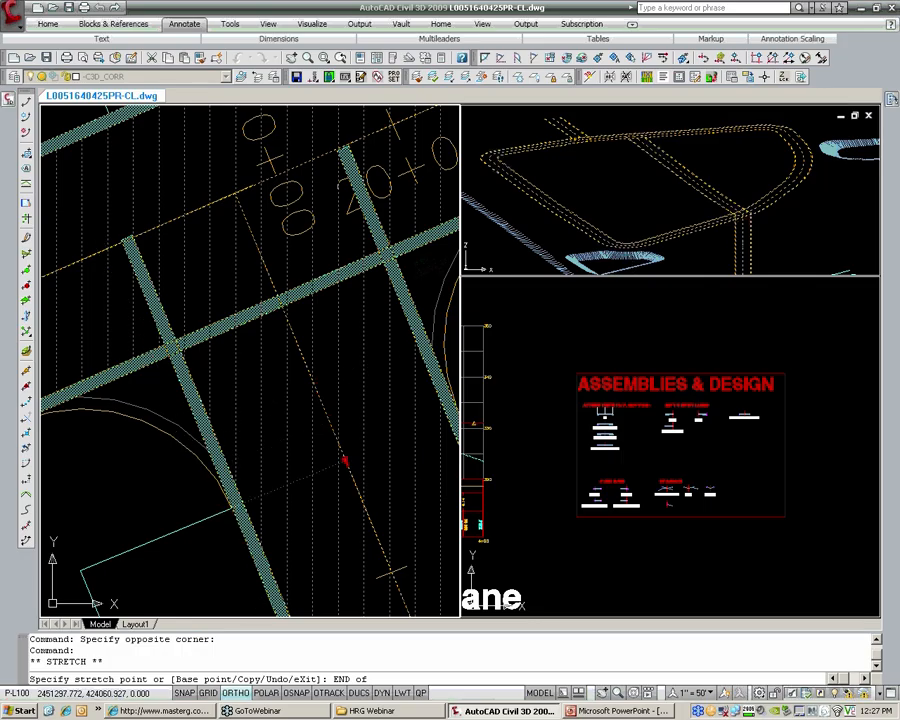
{"action": "left_click", "coordinate": [344, 461]}
{"action": "scroll", "coordinate": [344, 461], "scroll_direction": "up", "scroll_amount": 2}
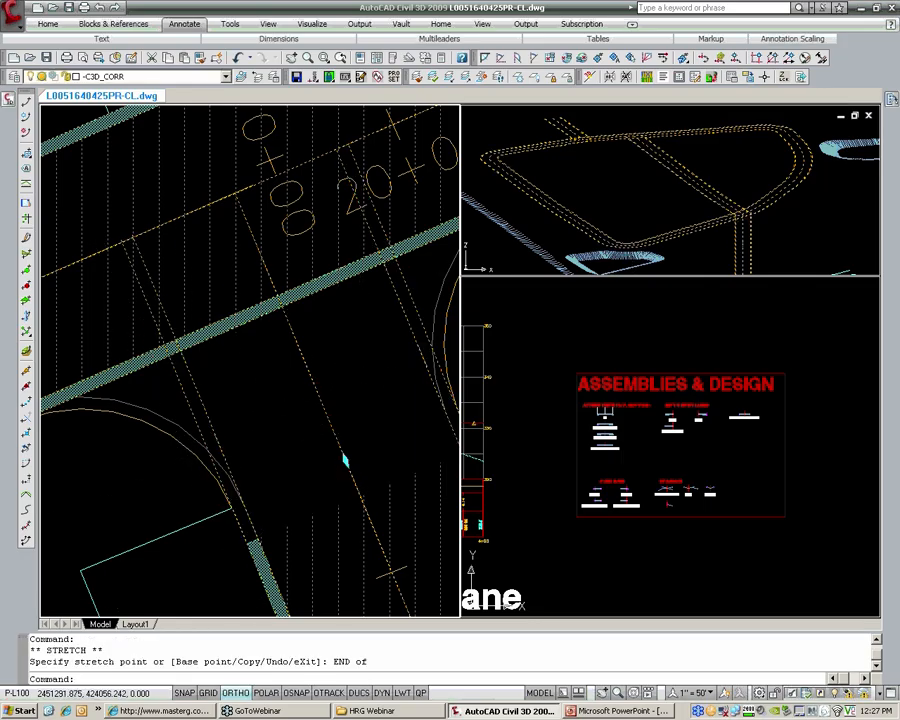
{"action": "scroll", "coordinate": [290, 450], "scroll_direction": "down", "scroll_amount": 4}
{"action": "scroll", "coordinate": [274, 455], "scroll_direction": "up", "scroll_amount": 2}
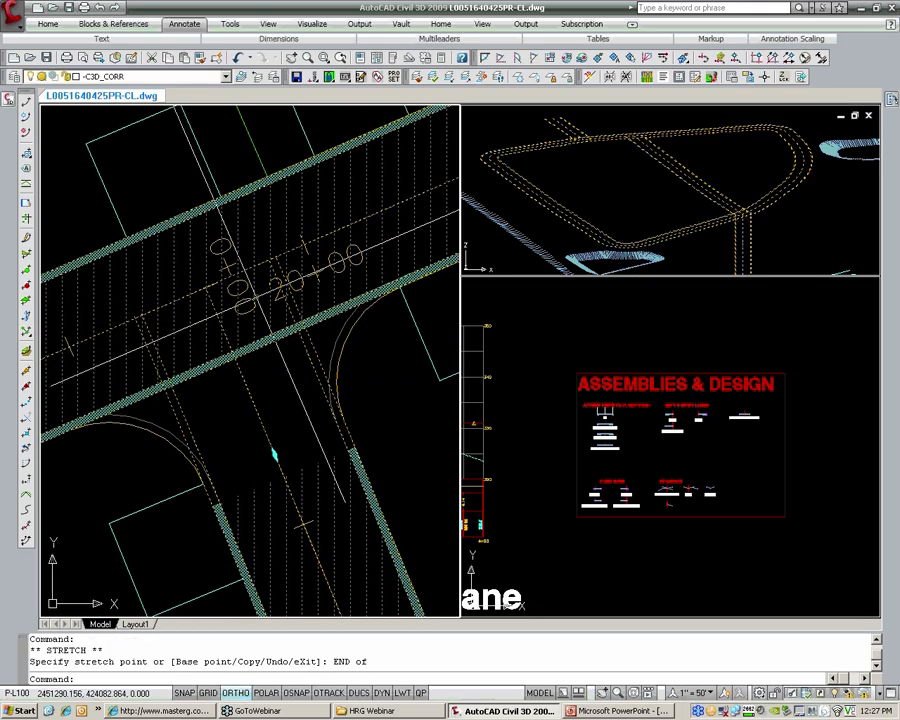
{"action": "scroll", "coordinate": [274, 455], "scroll_direction": "down", "scroll_amount": 2}
{"action": "scroll", "coordinate": [274, 455], "scroll_direction": "up", "scroll_amount": 2}
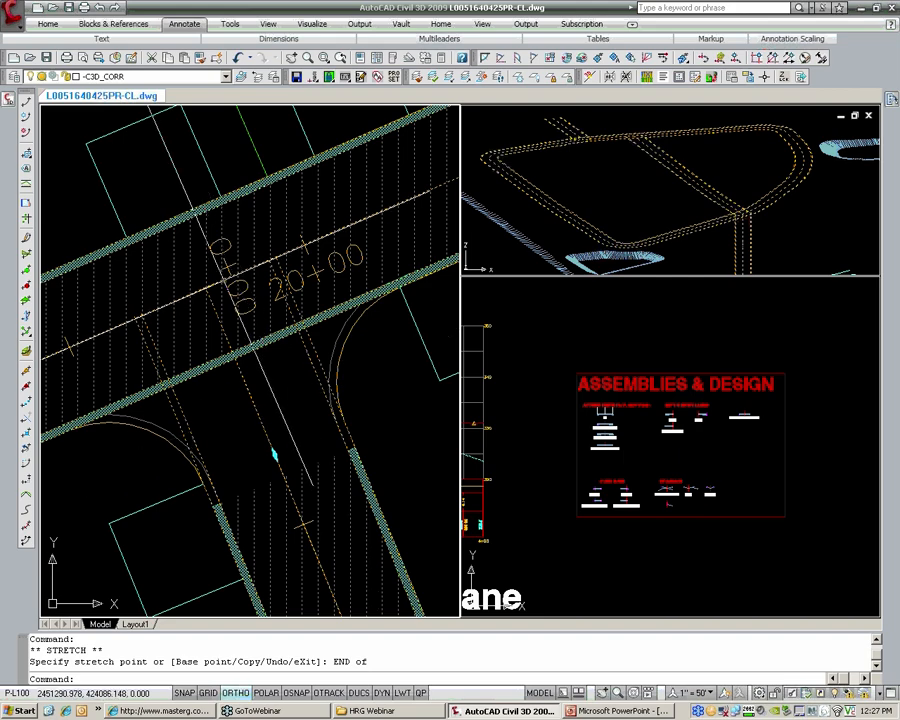
- Rebuild the MAIN SITE corridor from its entry in the Corridors collection
{"action": "scroll", "coordinate": [274, 455], "scroll_direction": "down", "scroll_amount": 2}
{"action": "scroll", "coordinate": [274, 455], "scroll_direction": "up", "scroll_amount": 2}
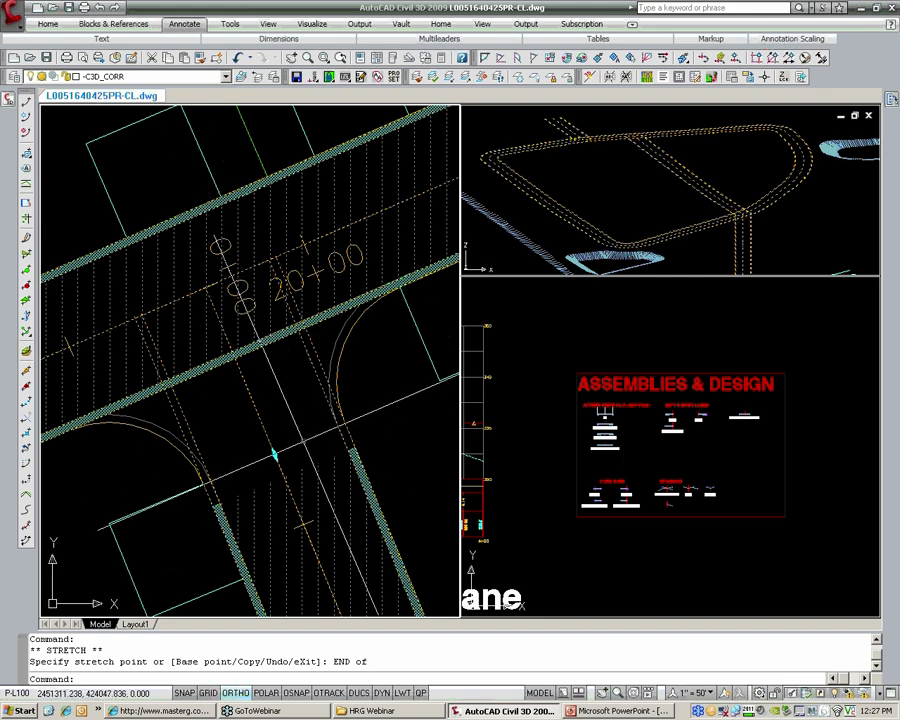
{"action": "scroll", "coordinate": [274, 455], "scroll_direction": "down", "scroll_amount": 2}
{"action": "left_click", "coordinate": [9, 99]}
{"action": "left_click", "coordinate": [141, 277]}
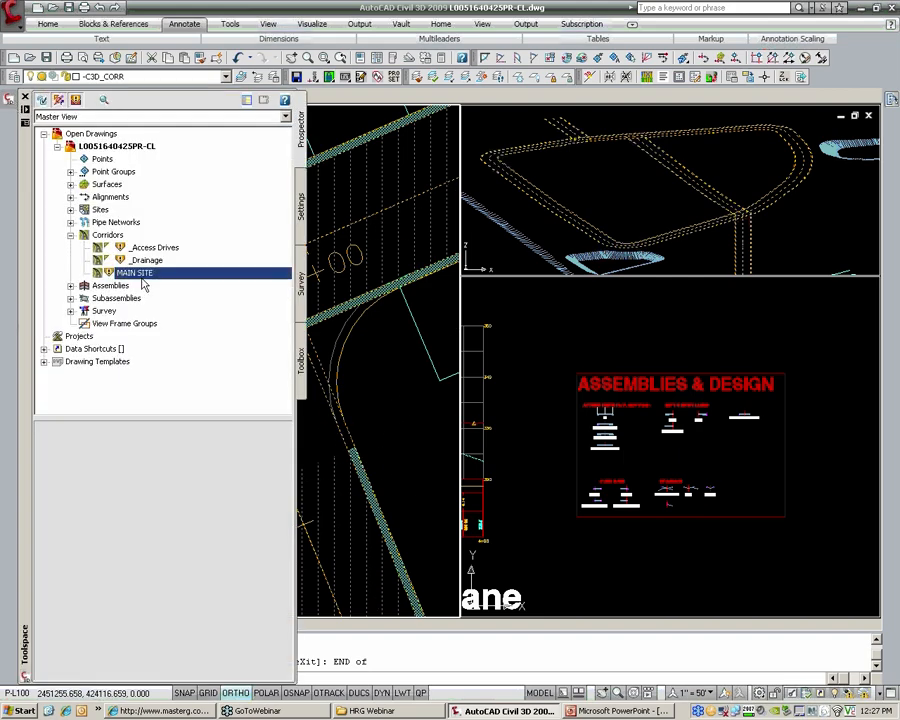
{"action": "right_click", "coordinate": [145, 282]}
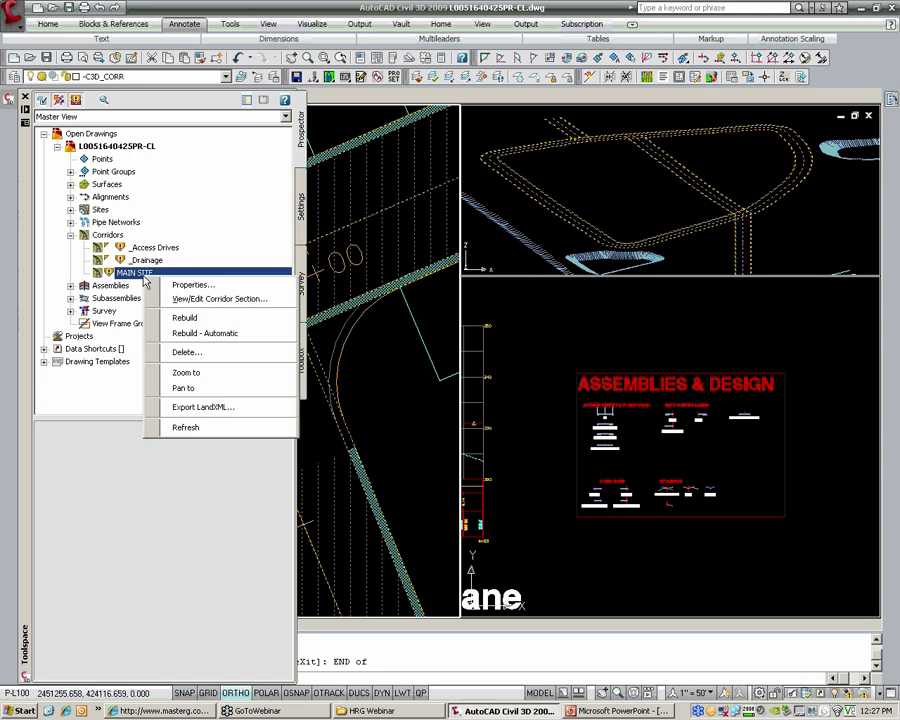
{"action": "left_click", "coordinate": [184, 318]}
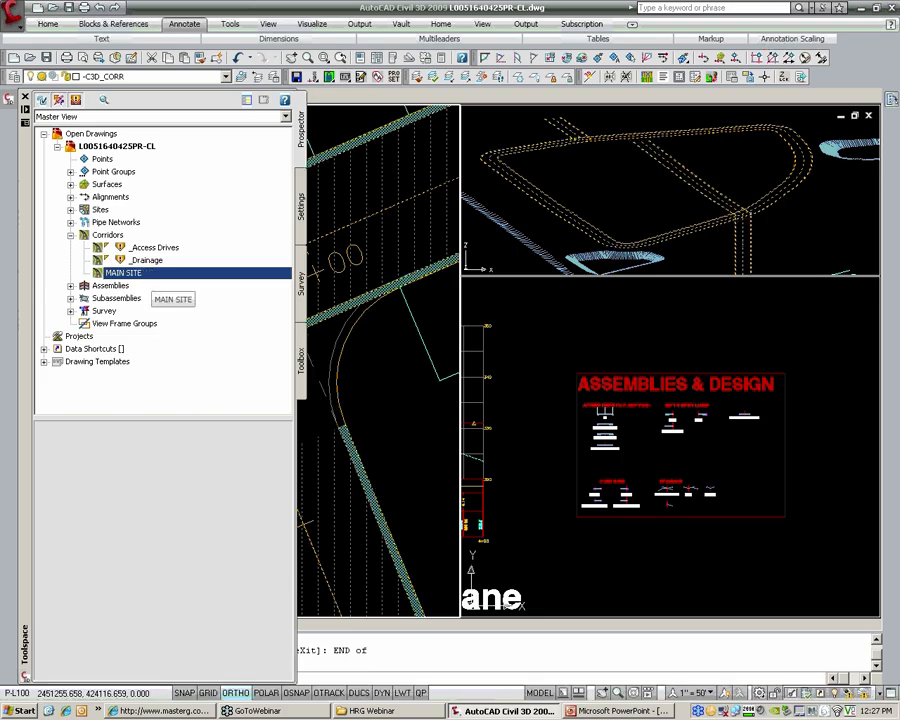
- Turn on automatic rebuilding for the MAIN SITE corridor and clear the selection
{"action": "right_click", "coordinate": [152, 278]}
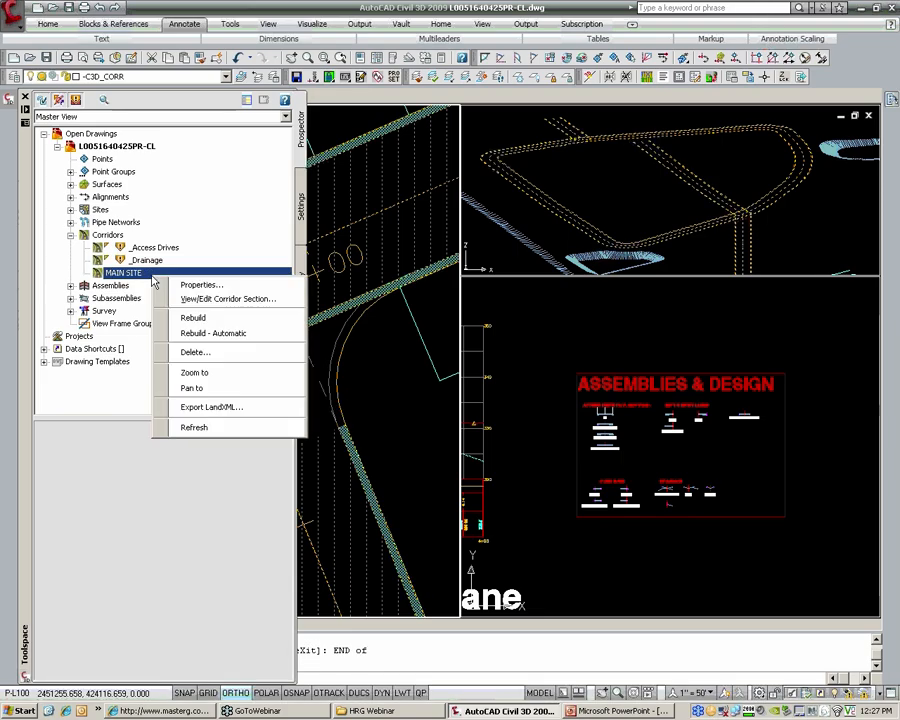
{"action": "left_click", "coordinate": [210, 338]}
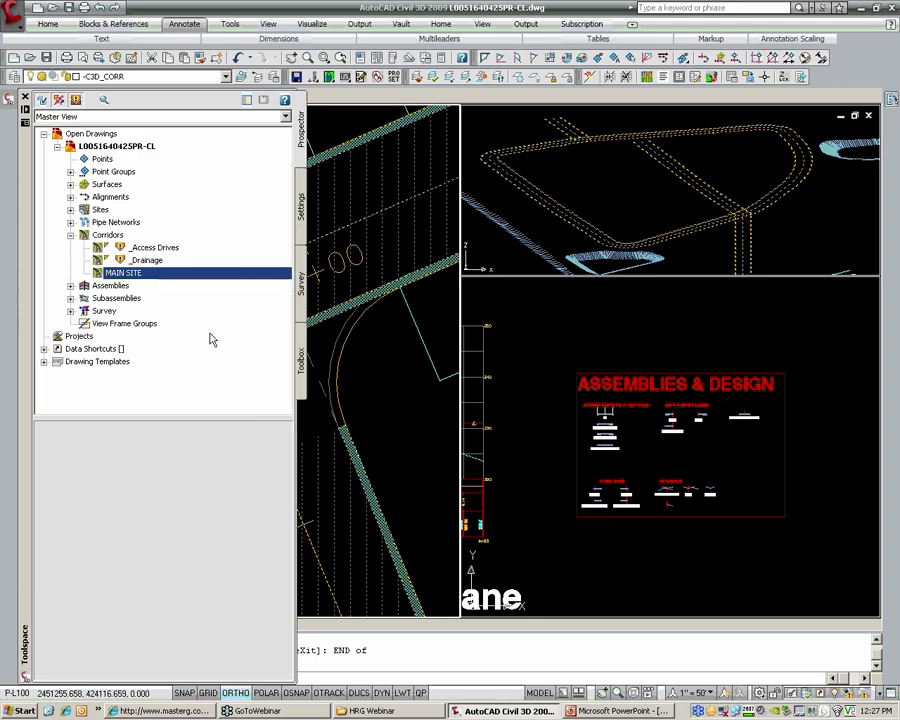
{"action": "right_click", "coordinate": [144, 279]}
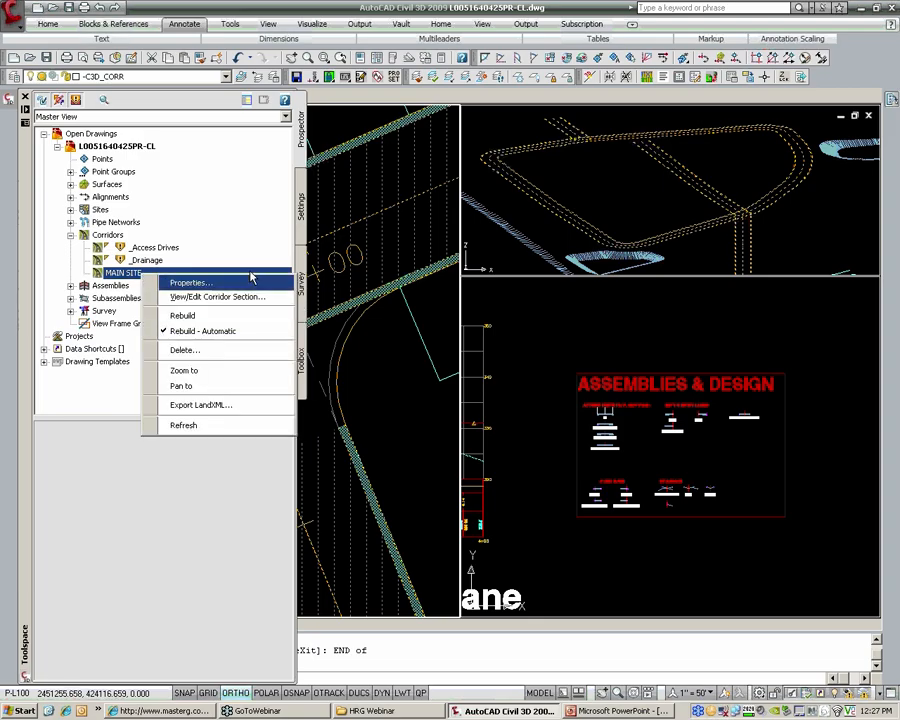
{"action": "left_click", "coordinate": [375, 339]}
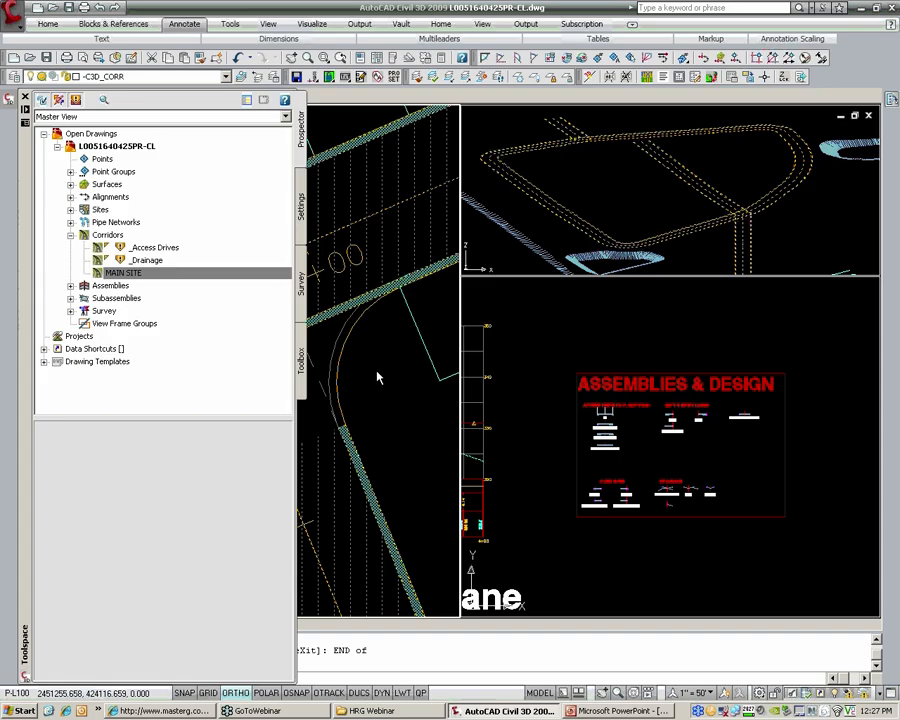
{"action": "left_click", "coordinate": [380, 365]}
{"action": "left_click", "coordinate": [376, 362]}
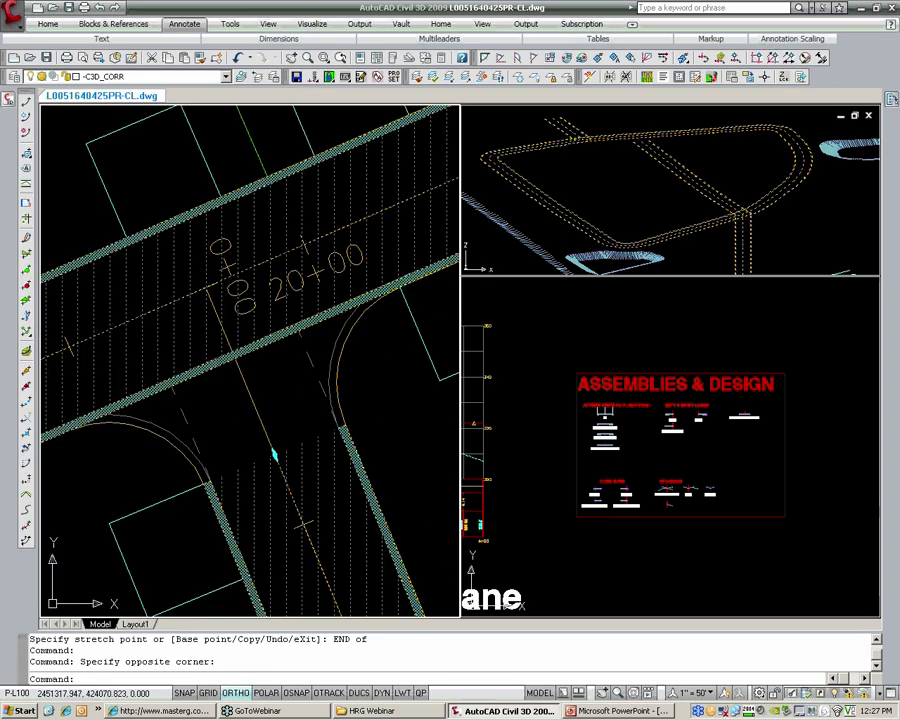
{"action": "key", "text": "Escape"}
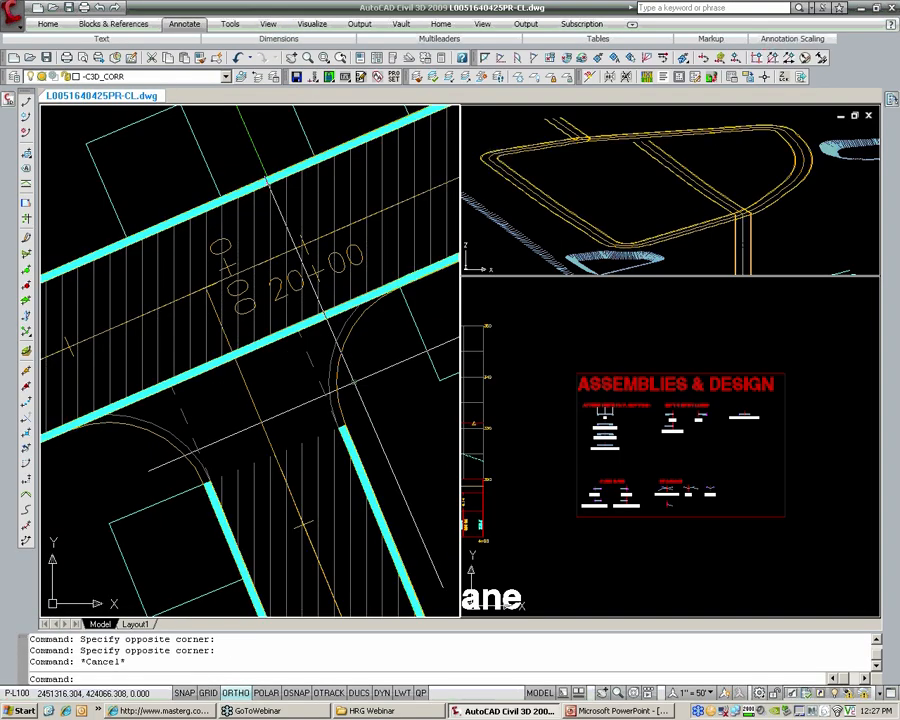
- Stretch the side road's corridor region start grip near station 0+00 to the endpoint of the curb return, using an endpoint snap
{"action": "left_click", "coordinate": [700, 479]}
{"action": "scroll", "coordinate": [694, 405], "scroll_direction": "up", "scroll_amount": 5}
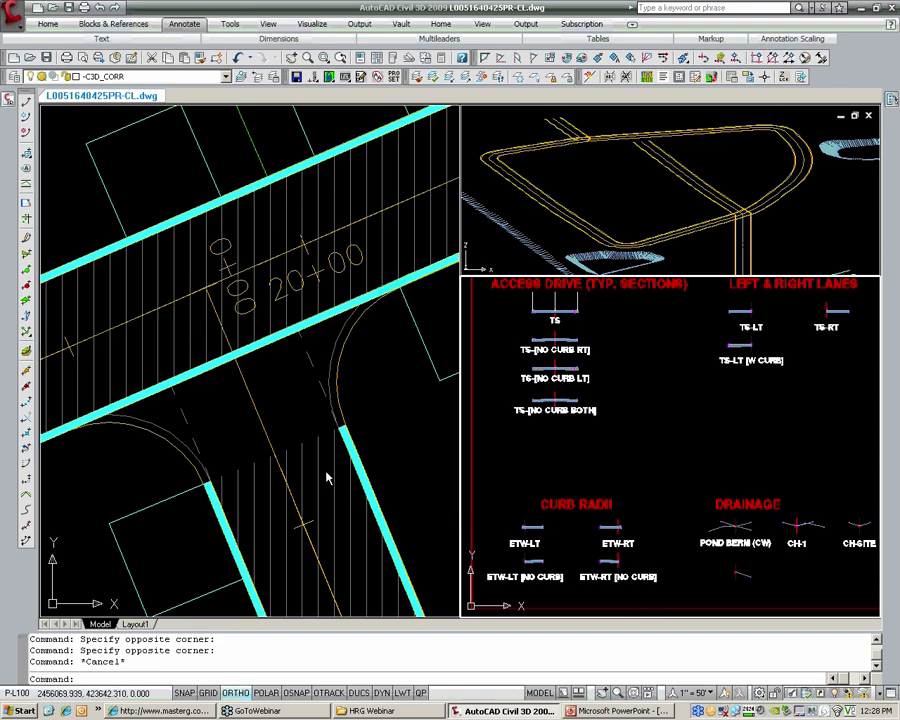
{"action": "left_click", "coordinate": [276, 455]}
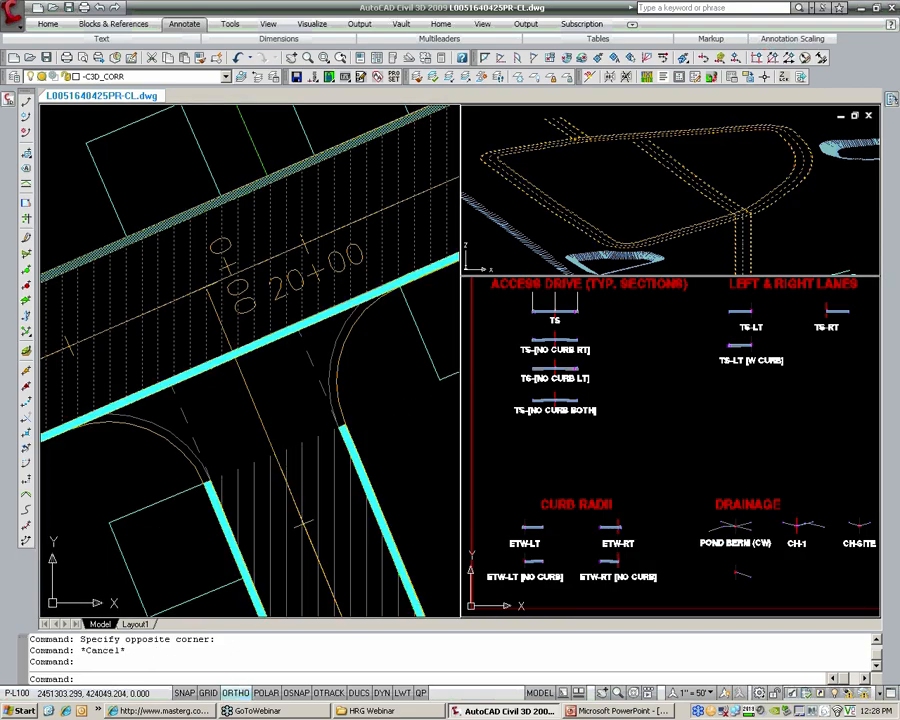
{"action": "scroll", "coordinate": [286, 478], "scroll_direction": "up", "scroll_amount": 2}
{"action": "middle_click_drag", "start_coordinate": [286, 480], "coordinate": [329, 440]}
{"action": "left_click", "coordinate": [313, 397]}
{"action": "scroll", "coordinate": [235, 420], "scroll_direction": "up", "scroll_amount": 3}
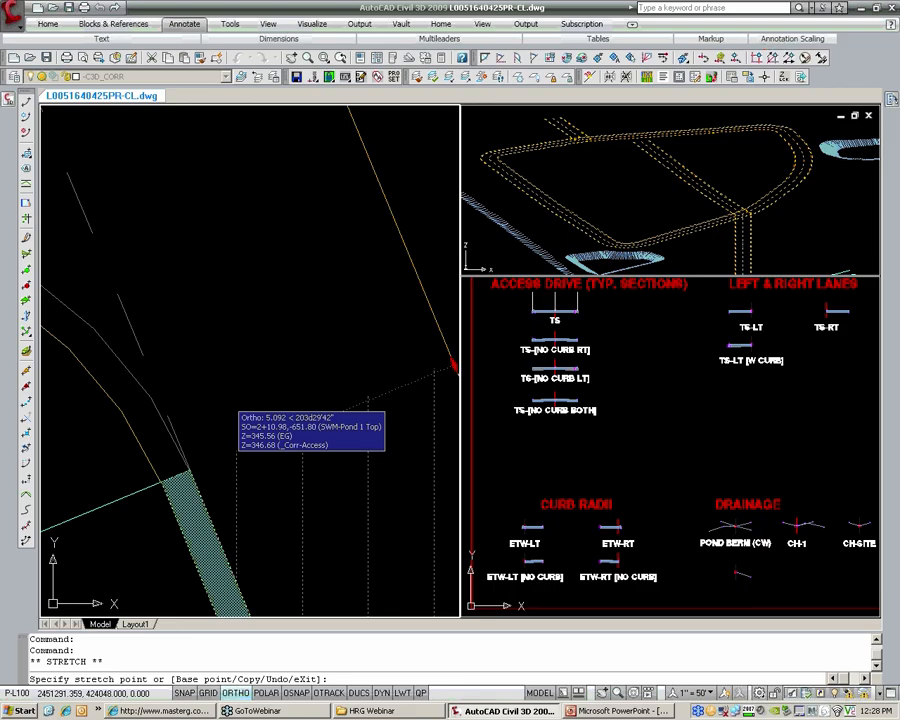
{"action": "type", "text": "END"}
{"action": "key", "text": "Return"}
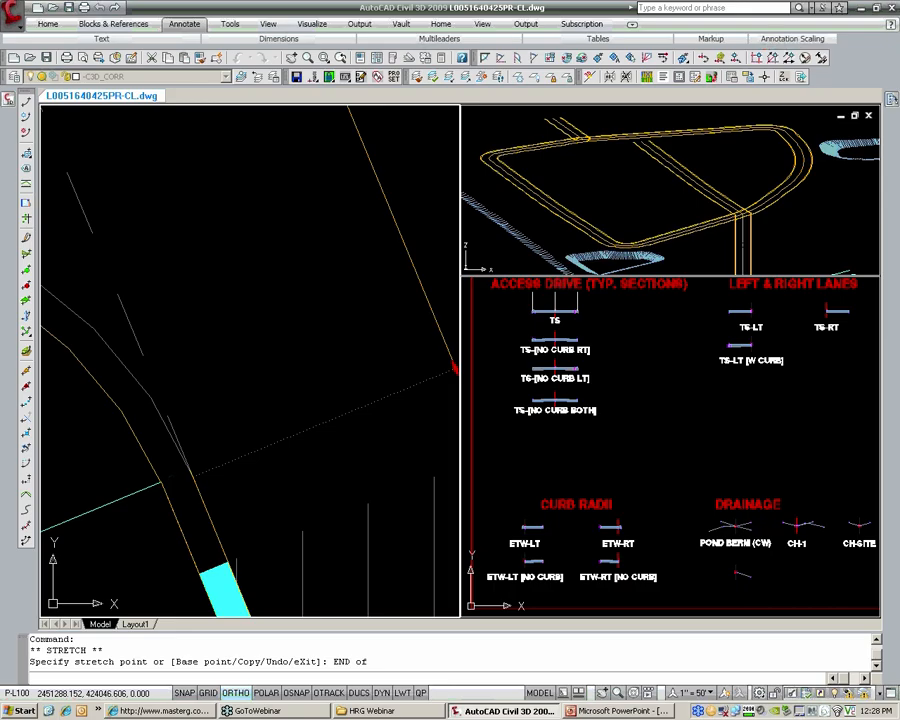
{"action": "scroll", "coordinate": [259, 432], "scroll_direction": "down", "scroll_amount": 2}
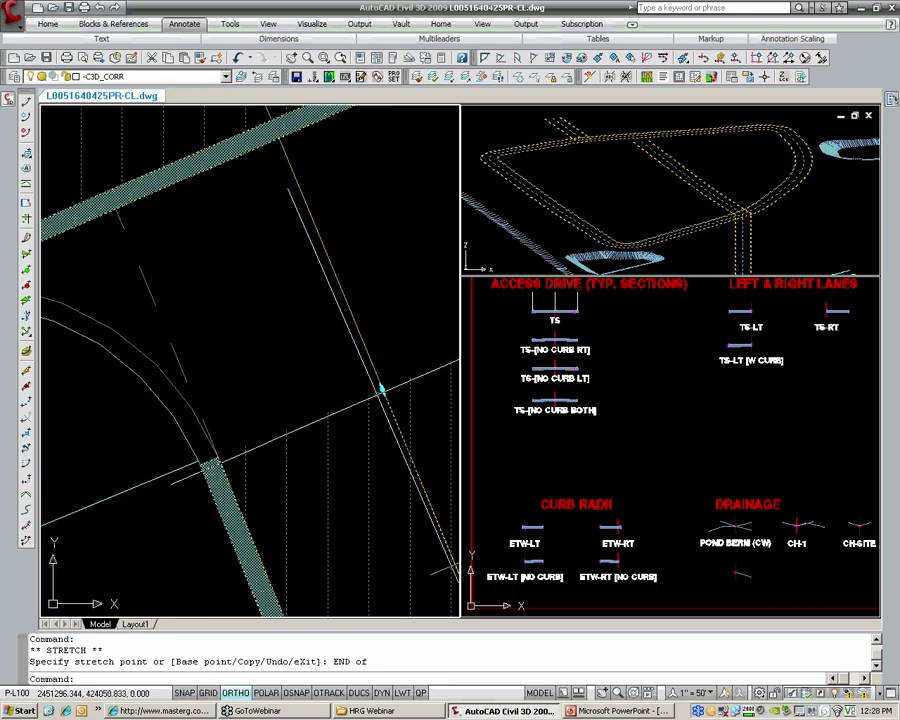
{"action": "middle_click_drag", "start_coordinate": [378, 384], "coordinate": [271, 428]}
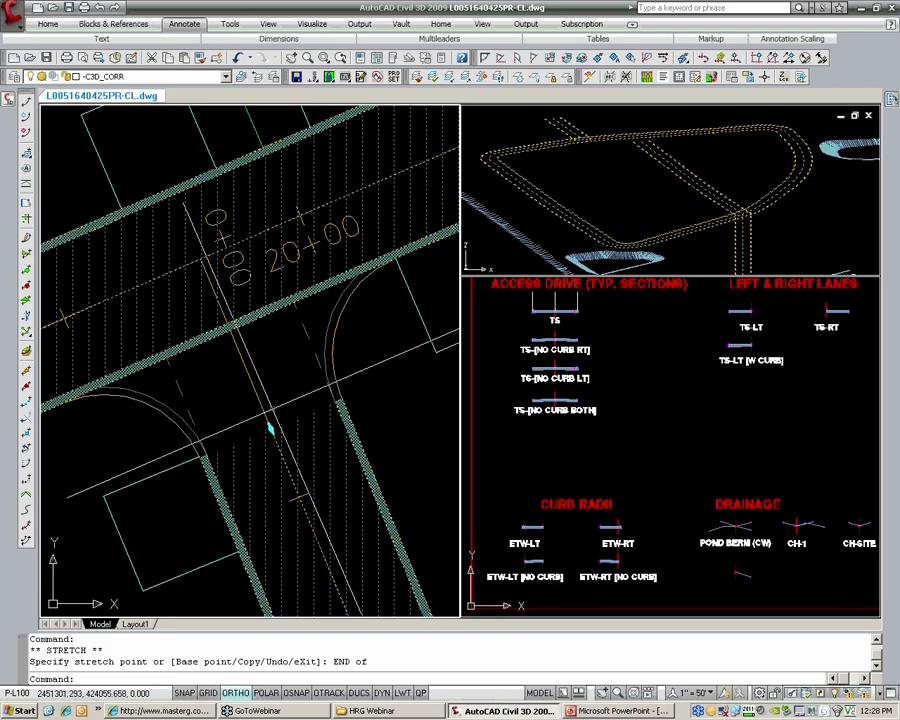
{"action": "key", "text": "Escape"}
- Examine the far end of the side road's corridor, where it meets the main road near station 12+00, in plan and 3D
{"action": "scroll", "coordinate": [264, 352], "scroll_direction": "down", "scroll_amount": 2}
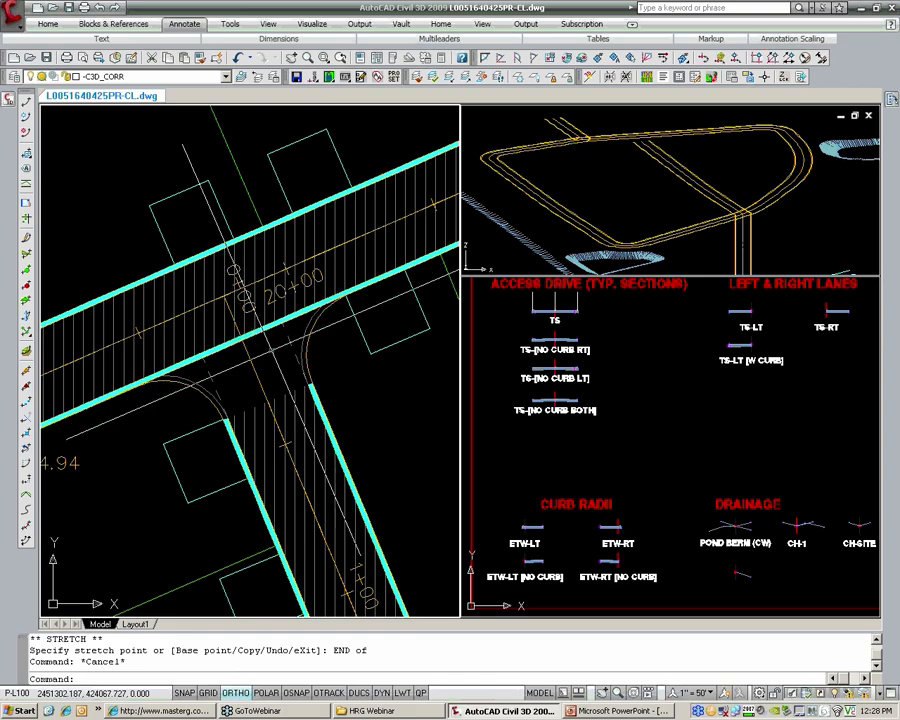
{"action": "scroll", "coordinate": [272, 354], "scroll_direction": "down", "scroll_amount": 5}
{"action": "middle_click_drag", "start_coordinate": [335, 535], "coordinate": [247, 375]}
{"action": "scroll", "coordinate": [288, 505], "scroll_direction": "up", "scroll_amount": 4}
{"action": "left_click", "coordinate": [363, 520]}
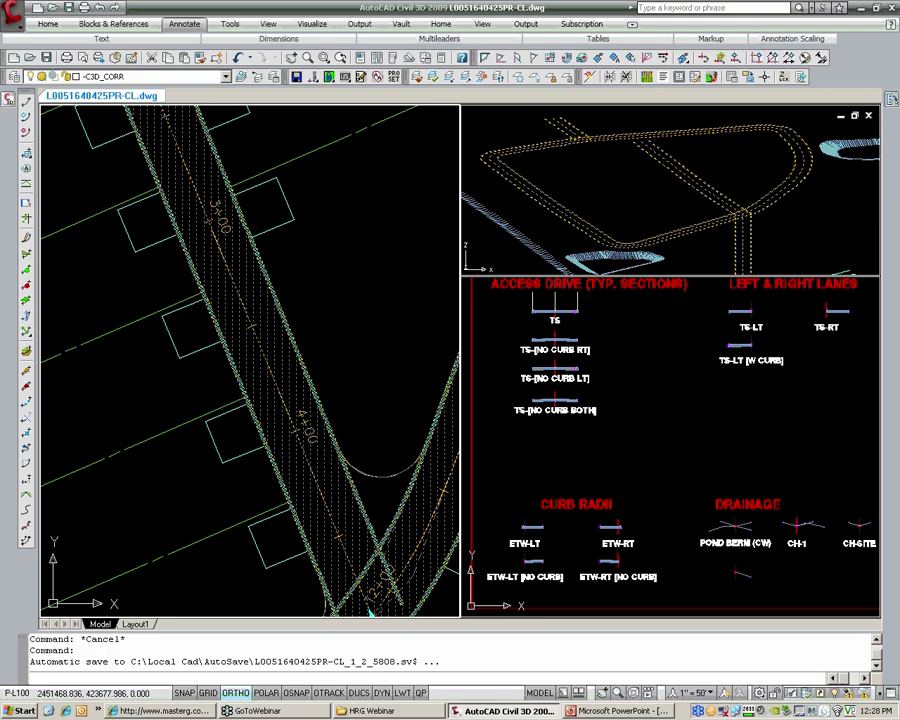
{"action": "middle_click_drag", "start_coordinate": [363, 520], "coordinate": [296, 372]}
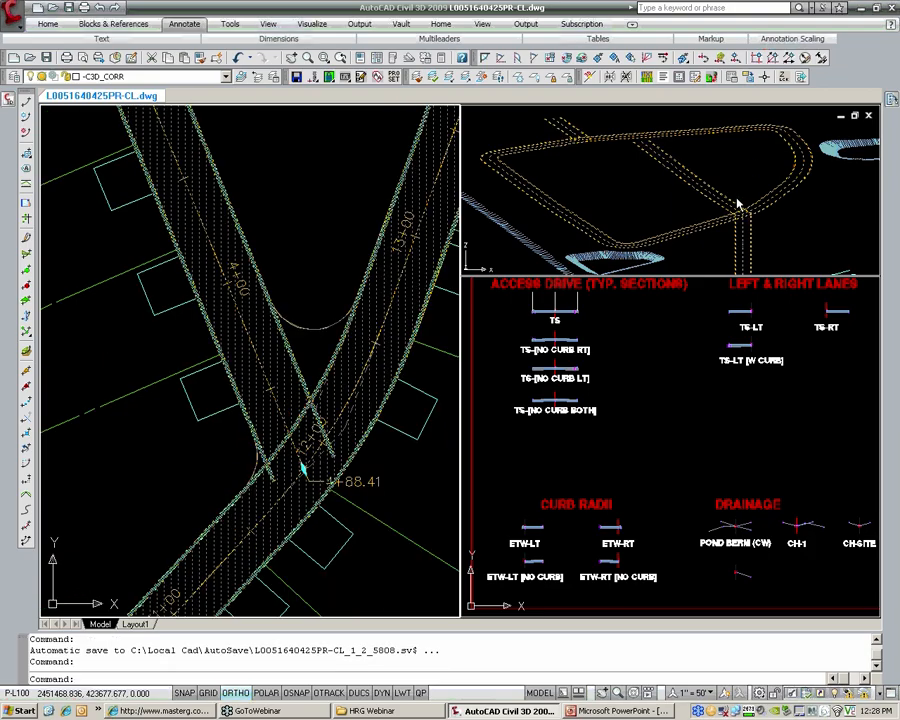
{"action": "middle_click_drag", "start_coordinate": [738, 205], "coordinate": [690, 148], "text": "shift"}
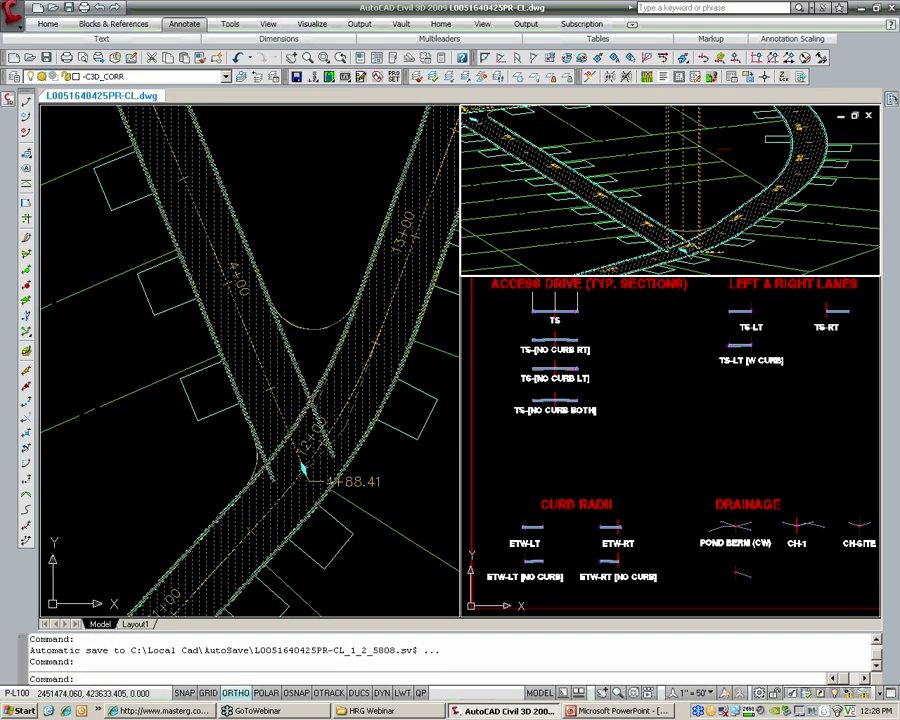
{"action": "scroll", "coordinate": [676, 252], "scroll_direction": "up", "scroll_amount": 2}
{"action": "middle_click_drag", "start_coordinate": [676, 252], "coordinate": [690, 275], "text": "shift"}
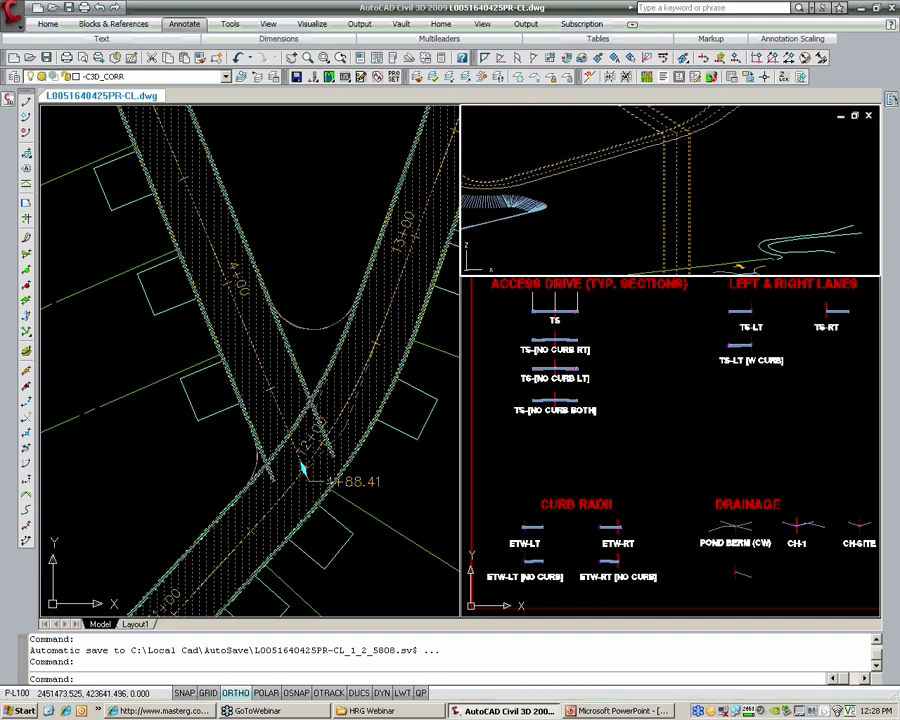
{"action": "scroll", "coordinate": [675, 131], "scroll_direction": "up", "scroll_amount": 5}
{"action": "middle_click_drag", "start_coordinate": [675, 131], "coordinate": [649, 176]}
{"action": "key", "text": "Escape"}
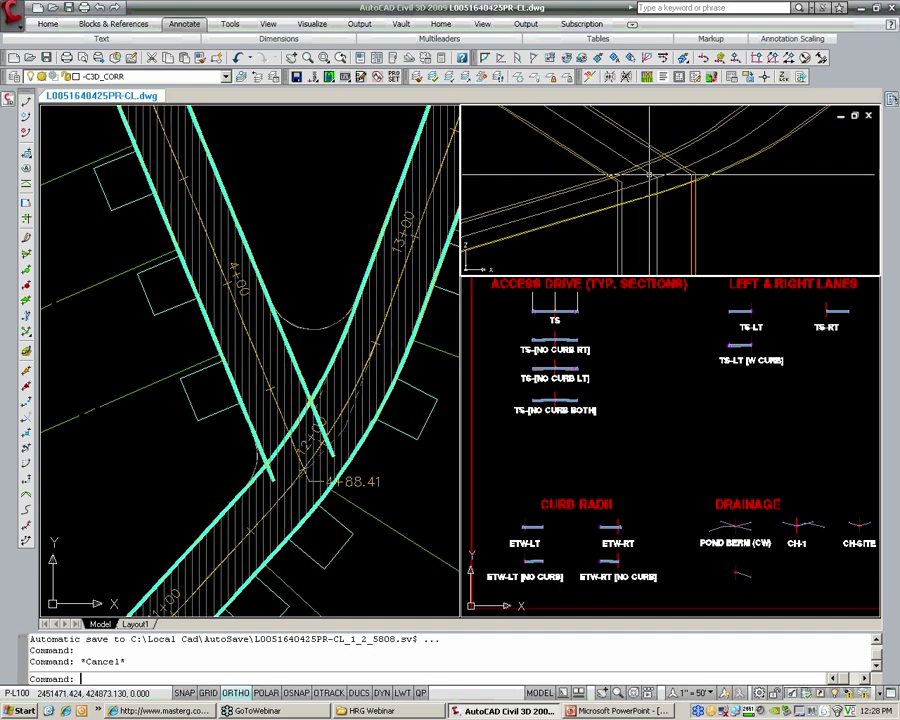
{"action": "key", "text": "Escape"}
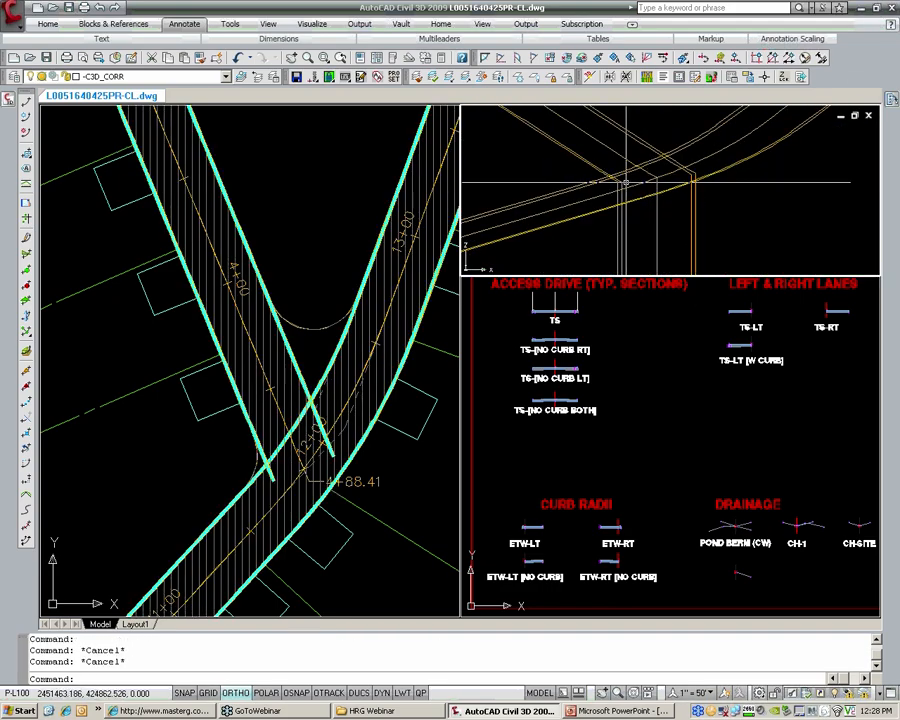
- Stretch the side road's corridor region end grip from station 4+88.41 back to just short of the intersection's curb returns
{"action": "left_click", "coordinate": [625, 183]}
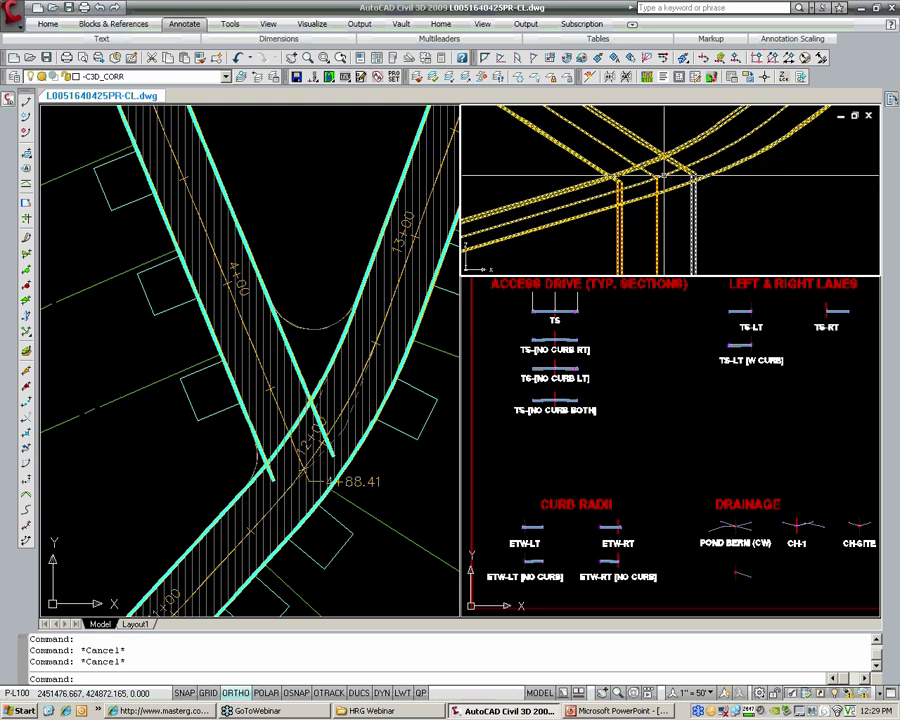
{"action": "left_click", "coordinate": [370, 298]}
{"action": "left_click", "coordinate": [305, 466]}
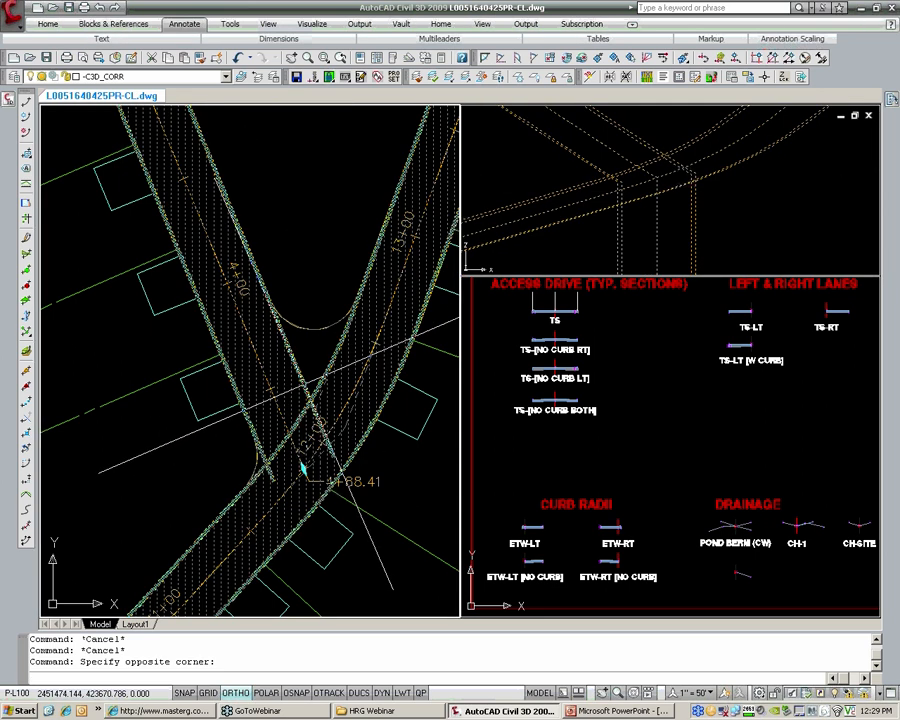
{"action": "left_click", "coordinate": [303, 467]}
{"action": "left_click", "coordinate": [301, 465]}
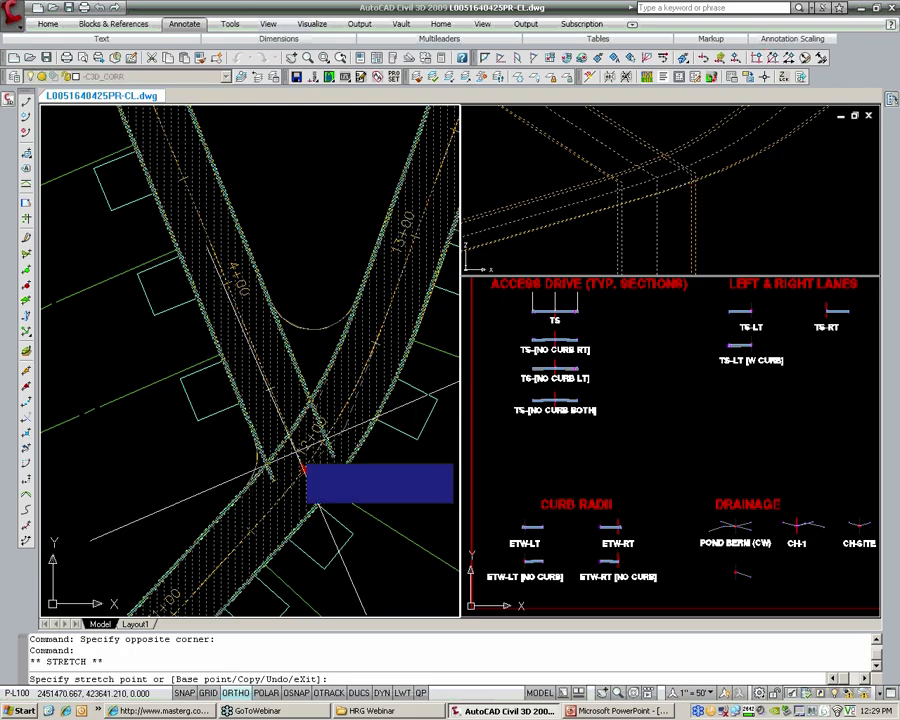
{"action": "left_click", "coordinate": [268, 388]}
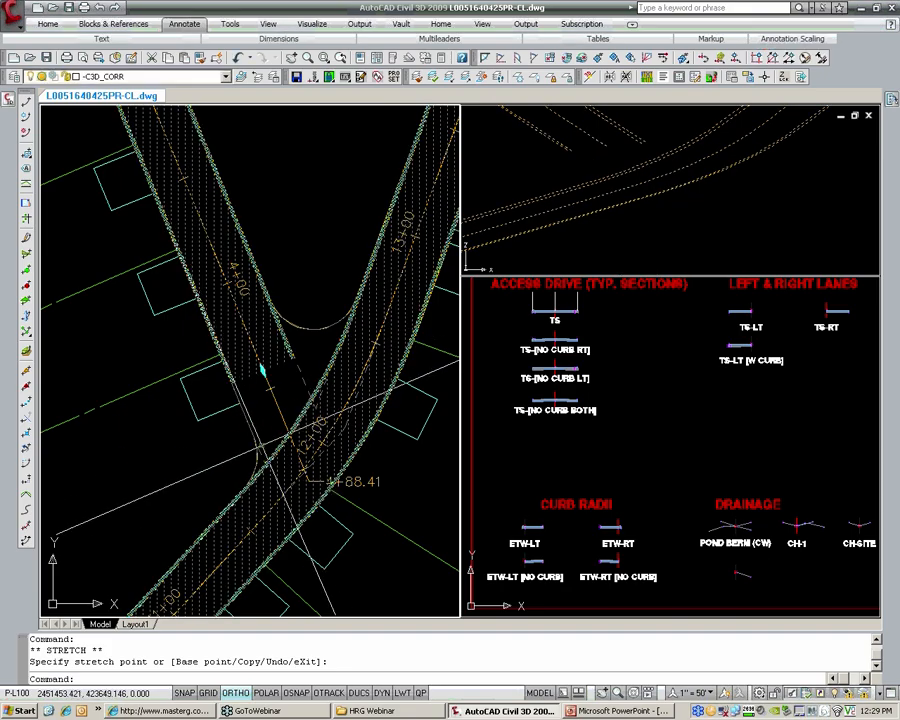
{"action": "key", "text": "Escape"}
{"action": "key", "text": "Escape"}
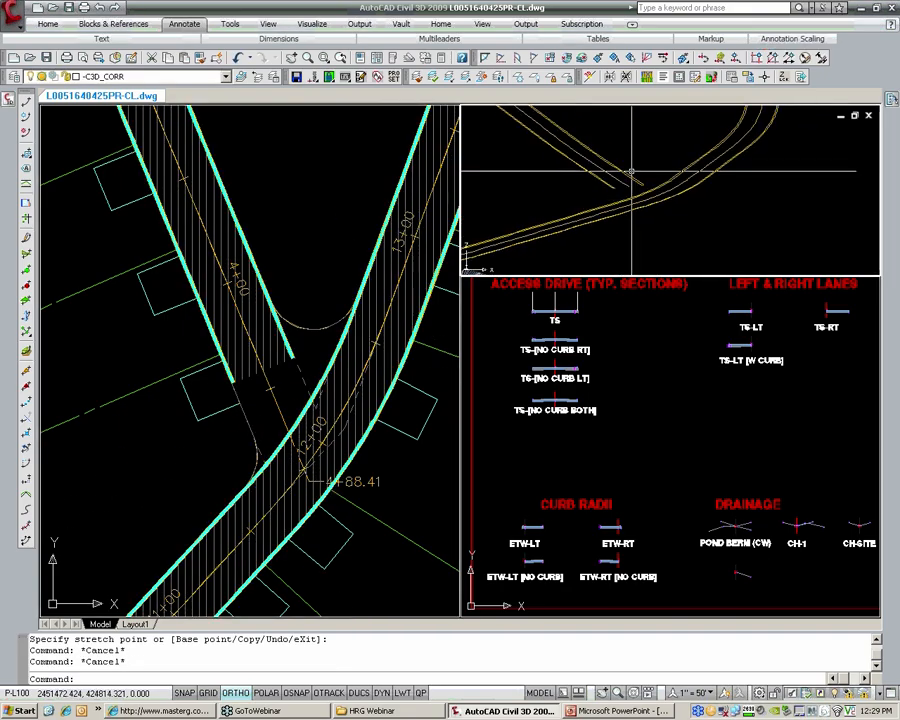
- Inspect the shortened corridor end in the 3D view and the side road intersection near station 20+00 in plan
{"action": "scroll", "coordinate": [672, 250], "scroll_direction": "down", "scroll_amount": 3}
{"action": "scroll", "coordinate": [599, 205], "scroll_direction": "up", "scroll_amount": 6}
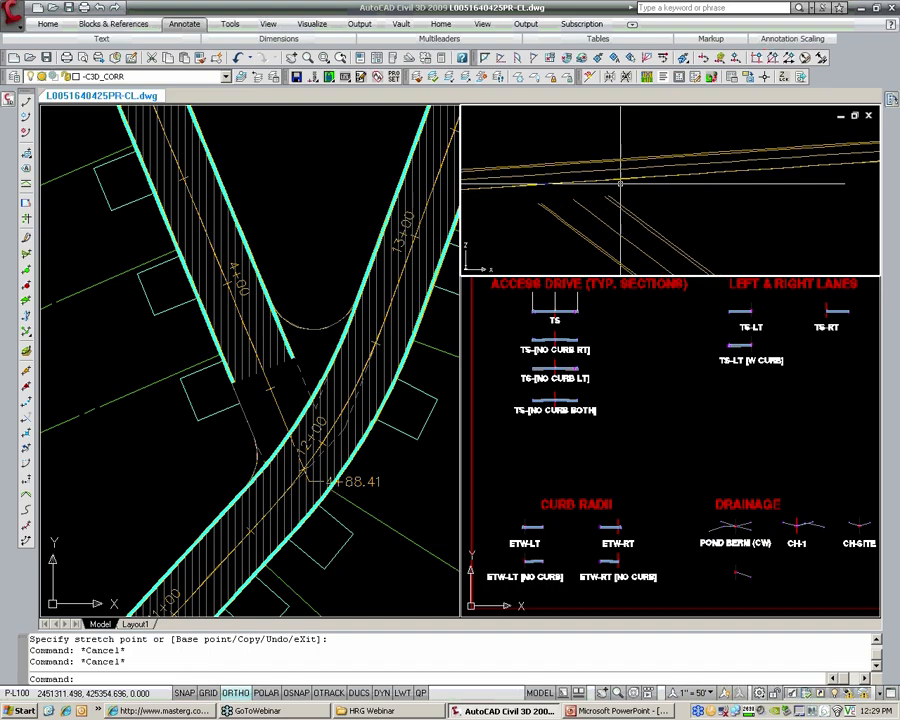
{"action": "middle_click_drag", "start_coordinate": [619, 183], "coordinate": [697, 200]}
{"action": "scroll", "coordinate": [610, 222], "scroll_direction": "up", "scroll_amount": 4}
{"action": "left_click", "coordinate": [374, 267]}
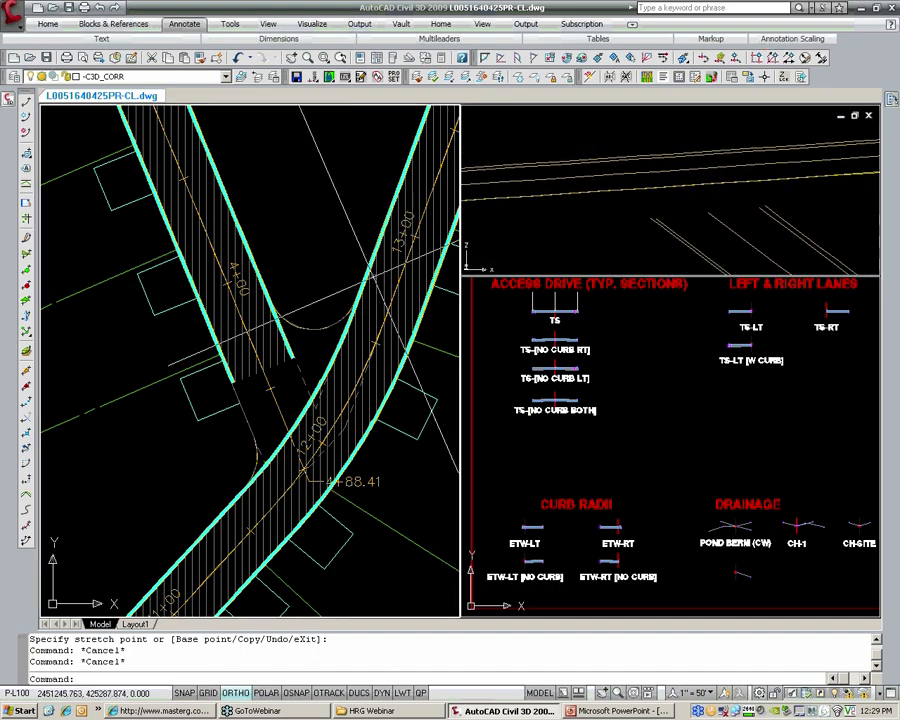
{"action": "scroll", "coordinate": [325, 288], "scroll_direction": "down", "scroll_amount": 4}
{"action": "scroll", "coordinate": [330, 302], "scroll_direction": "up", "scroll_amount": 10}
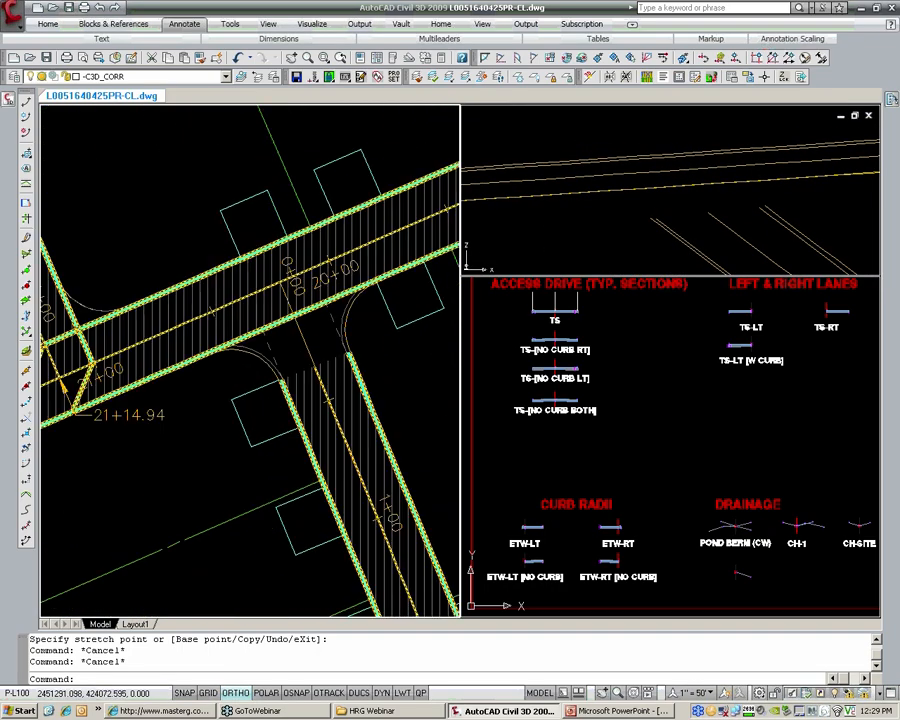
{"action": "scroll", "coordinate": [301, 343], "scroll_direction": "down", "scroll_amount": 4}
{"action": "middle_click_drag", "start_coordinate": [301, 343], "coordinate": [318, 336]}
{"action": "scroll", "coordinate": [319, 330], "scroll_direction": "up", "scroll_amount": 3}
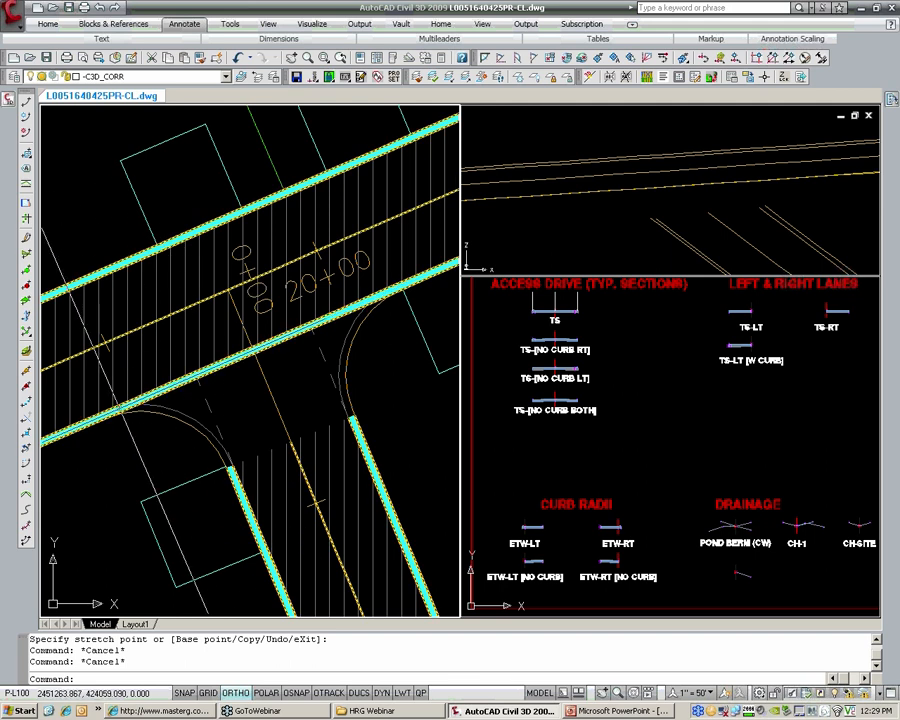
{"action": "middle_click_drag", "start_coordinate": [188, 375], "coordinate": [210, 377]}
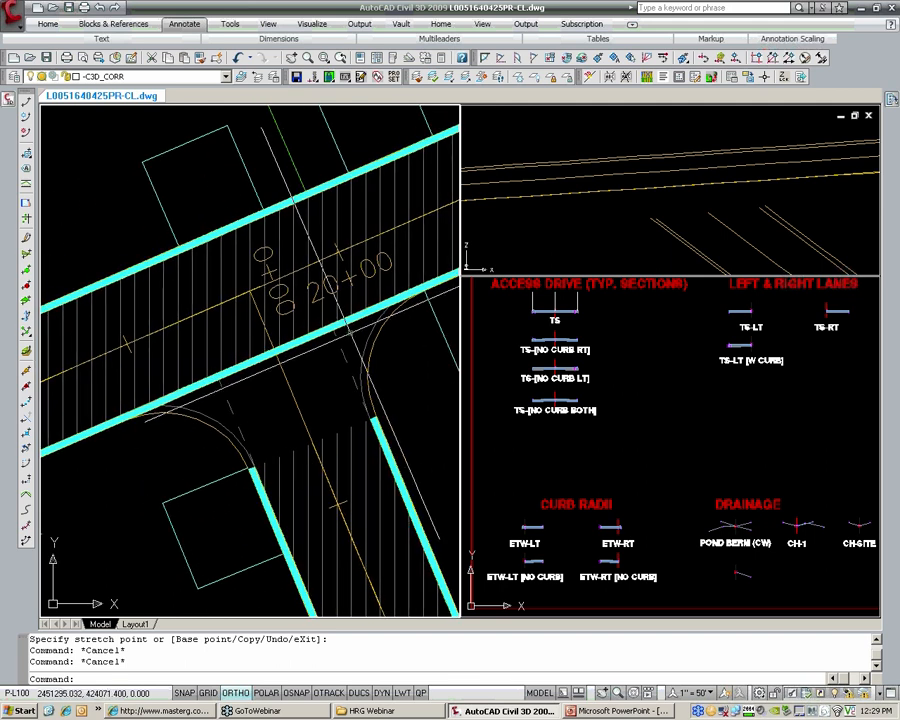
- Examine the TS typical section assembly for the access drives up close
{"action": "left_click", "coordinate": [597, 337]}
{"action": "middle_click_drag", "start_coordinate": [543, 310], "coordinate": [585, 378]}
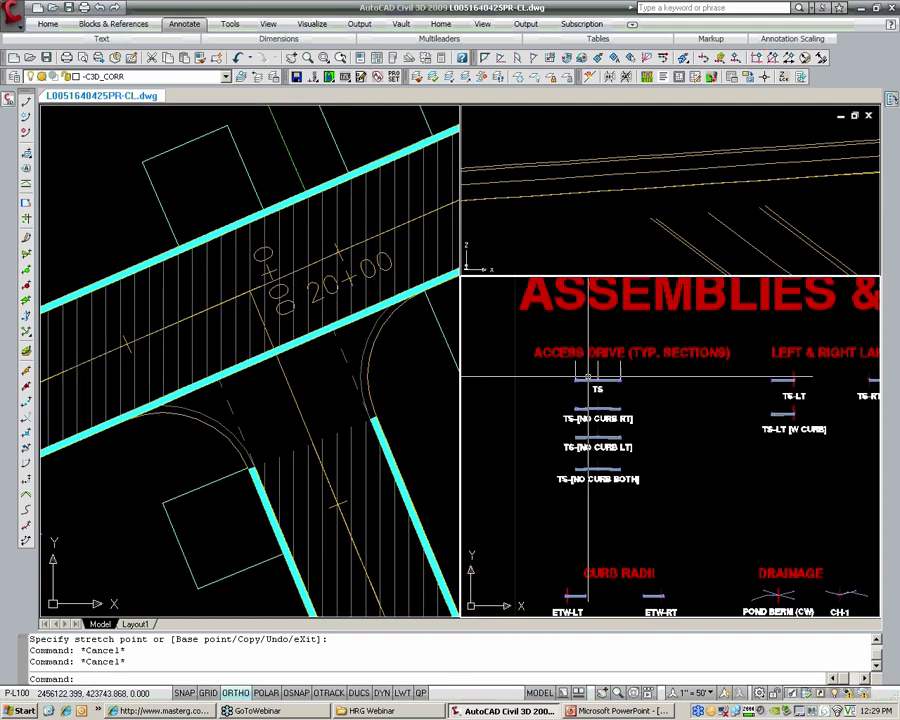
{"action": "scroll", "coordinate": [585, 378], "scroll_direction": "up", "scroll_amount": 8}
{"action": "scroll", "coordinate": [557, 416], "scroll_direction": "up", "scroll_amount": 2}
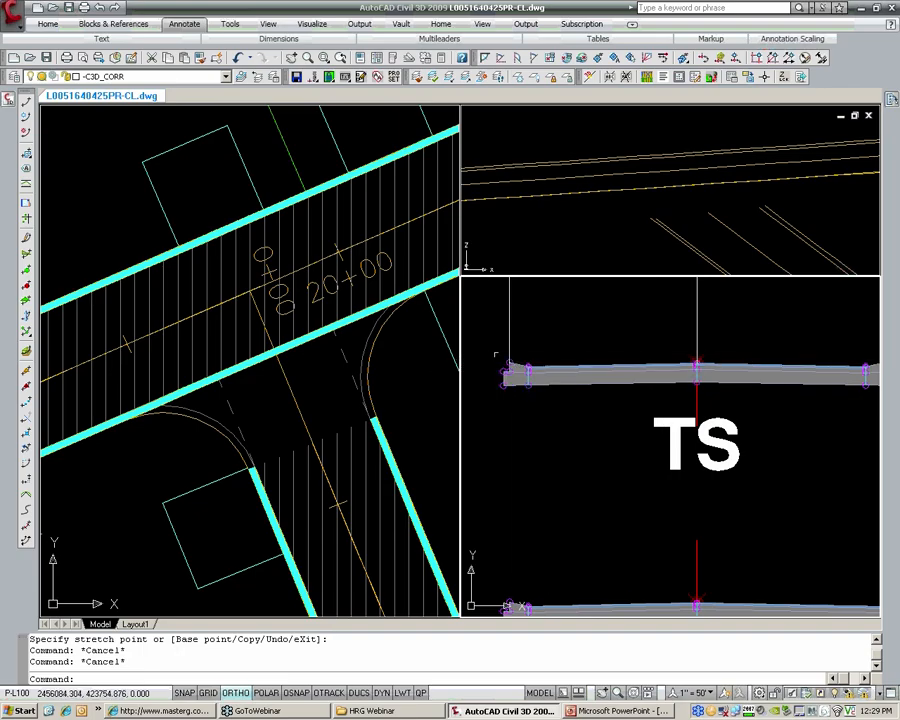
- Compare the TS, TS-[NO CURB RT] and TS-[NO CURB LT] assemblies with the curb layout at the side road intersection near station 20+00
{"action": "middle_click_drag", "start_coordinate": [512, 344], "coordinate": [568, 342]}
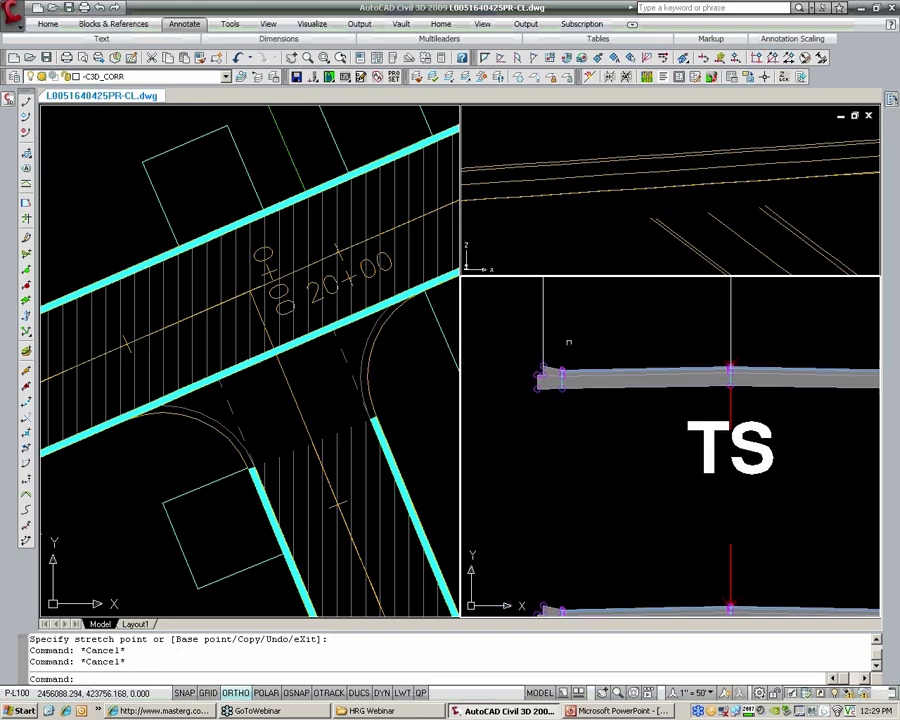
{"action": "left_click", "coordinate": [253, 384]}
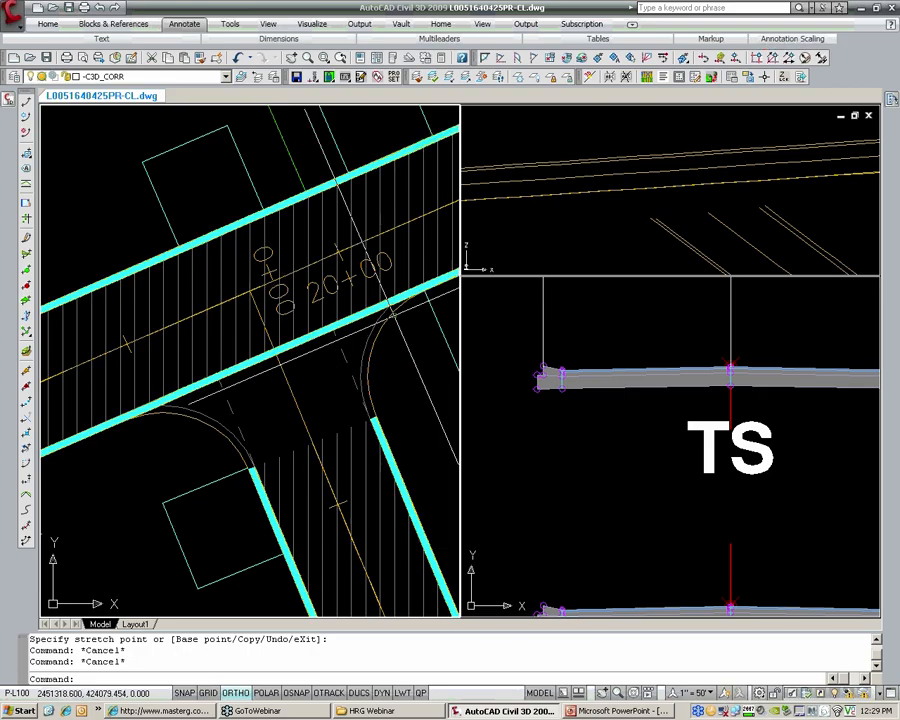
{"action": "left_click", "coordinate": [312, 441]}
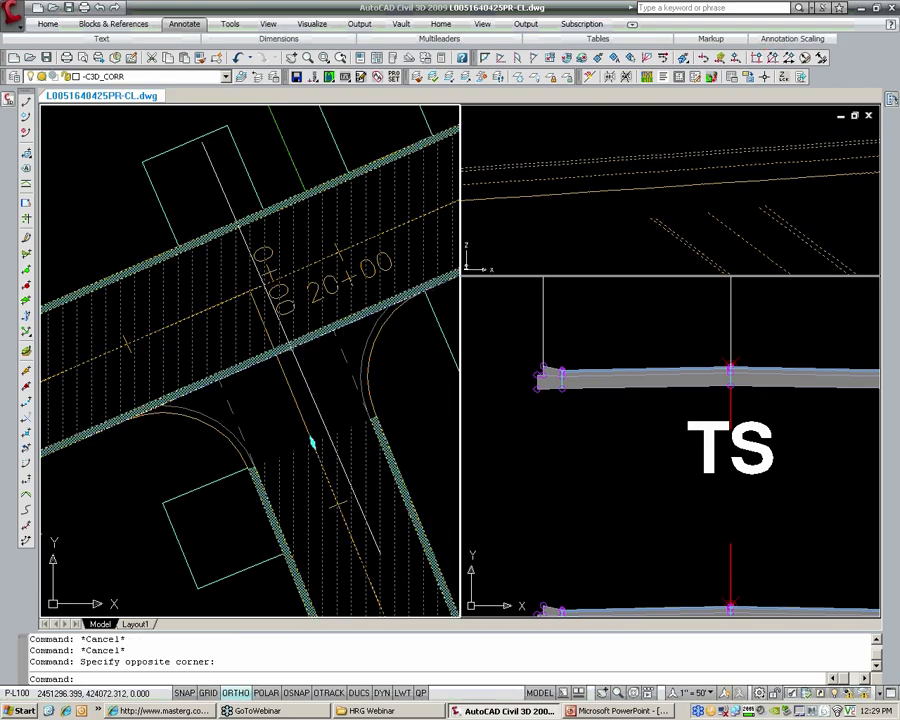
{"action": "key", "text": "Escape"}
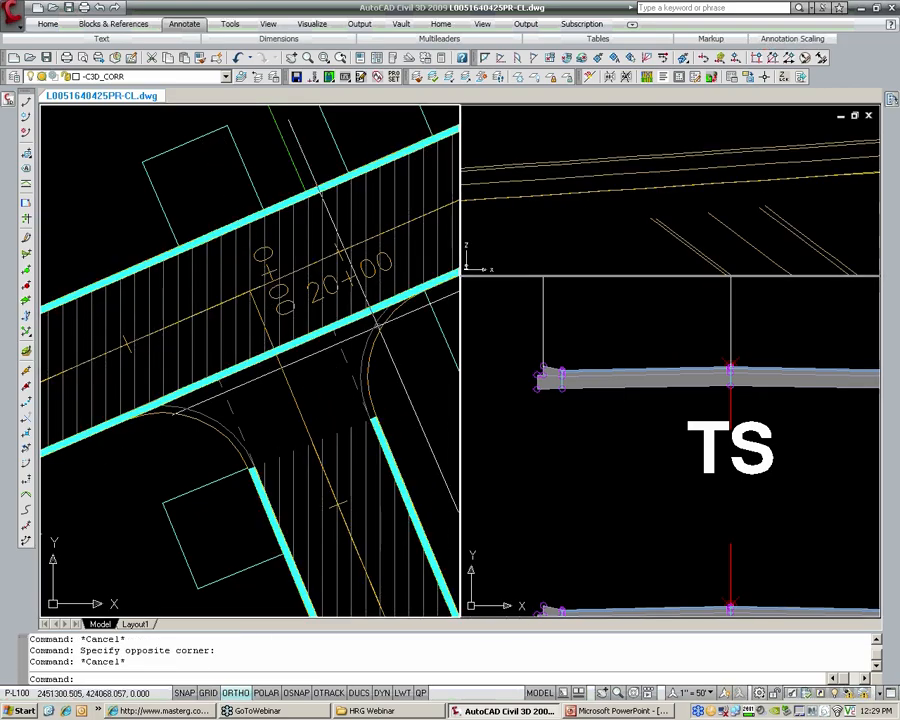
{"action": "left_click", "coordinate": [591, 432]}
{"action": "scroll", "coordinate": [601, 427], "scroll_direction": "down", "scroll_amount": 3}
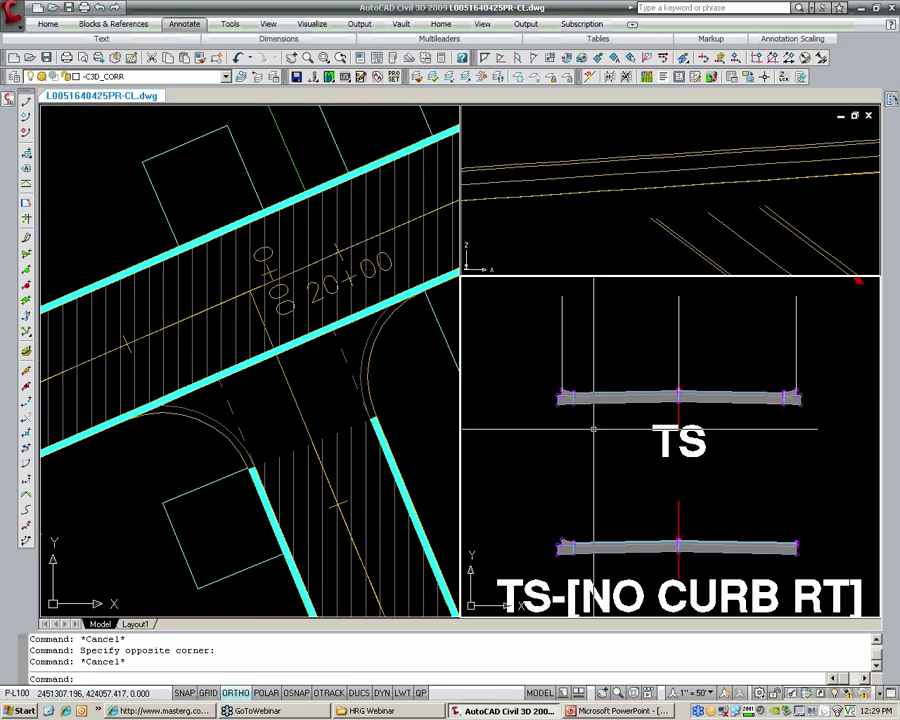
{"action": "scroll", "coordinate": [601, 427], "scroll_direction": "down", "scroll_amount": 4}
{"action": "middle_click_drag", "start_coordinate": [610, 450], "coordinate": [599, 395]}
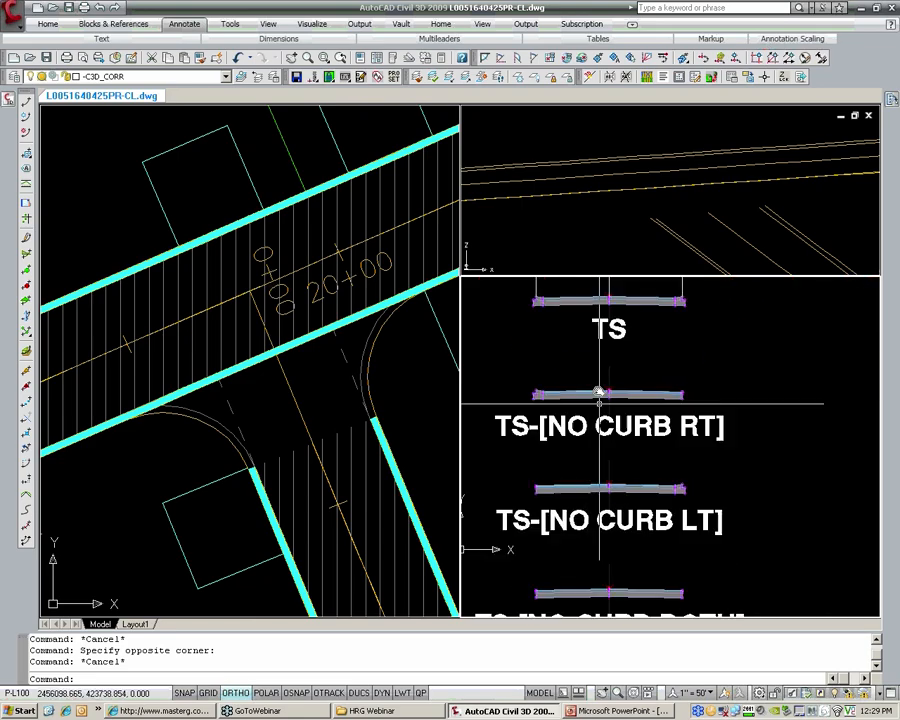
{"action": "scroll", "coordinate": [590, 447], "scroll_direction": "up", "scroll_amount": 3}
{"action": "middle_click_drag", "start_coordinate": [560, 429], "coordinate": [576, 428]}
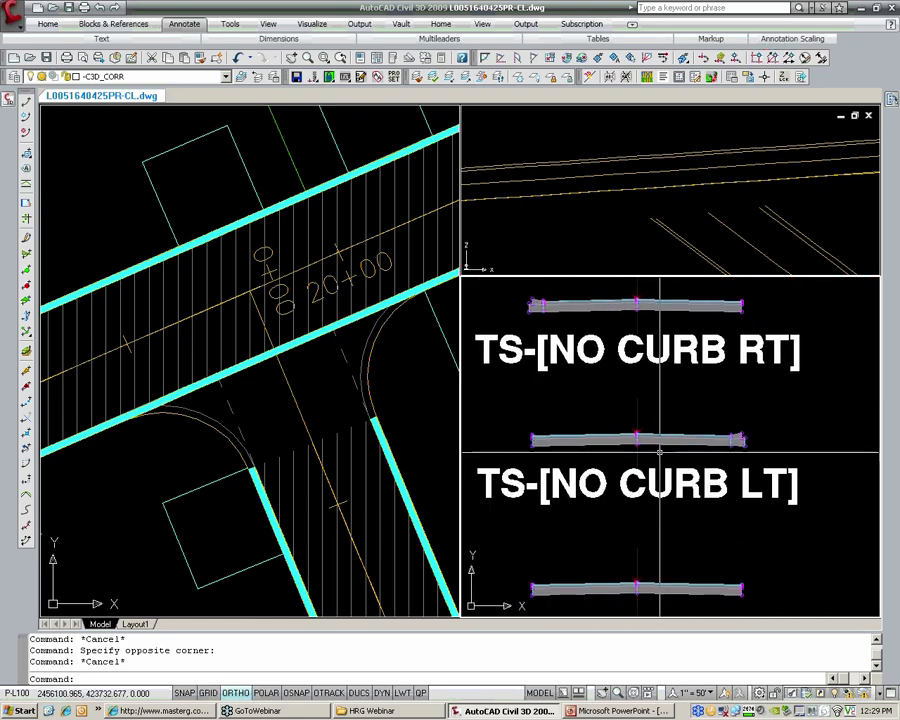
{"action": "left_click", "coordinate": [300, 290]}
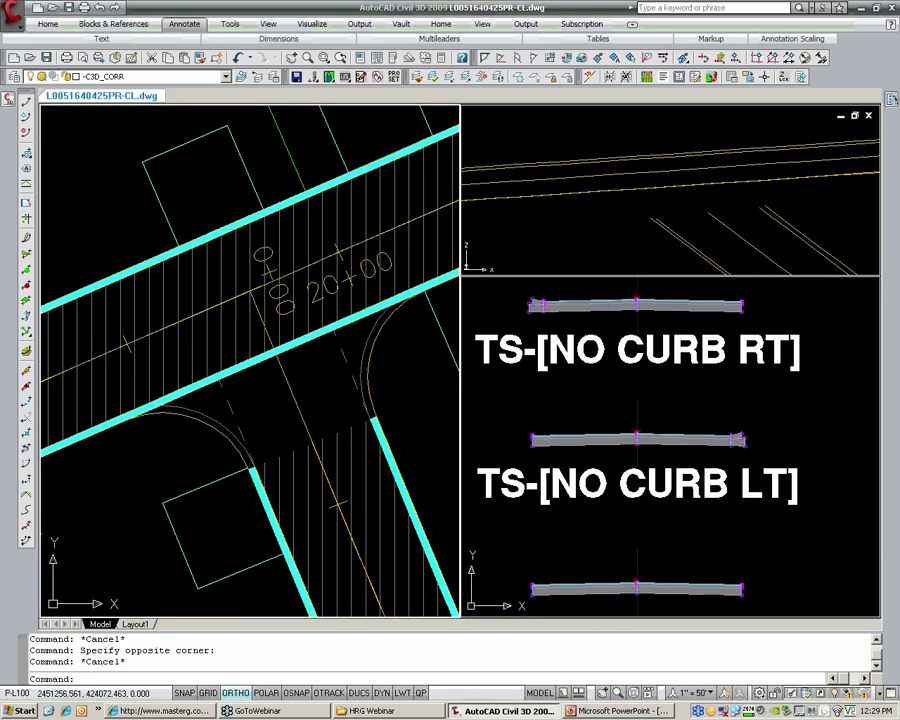
{"action": "left_click", "coordinate": [658, 425]}
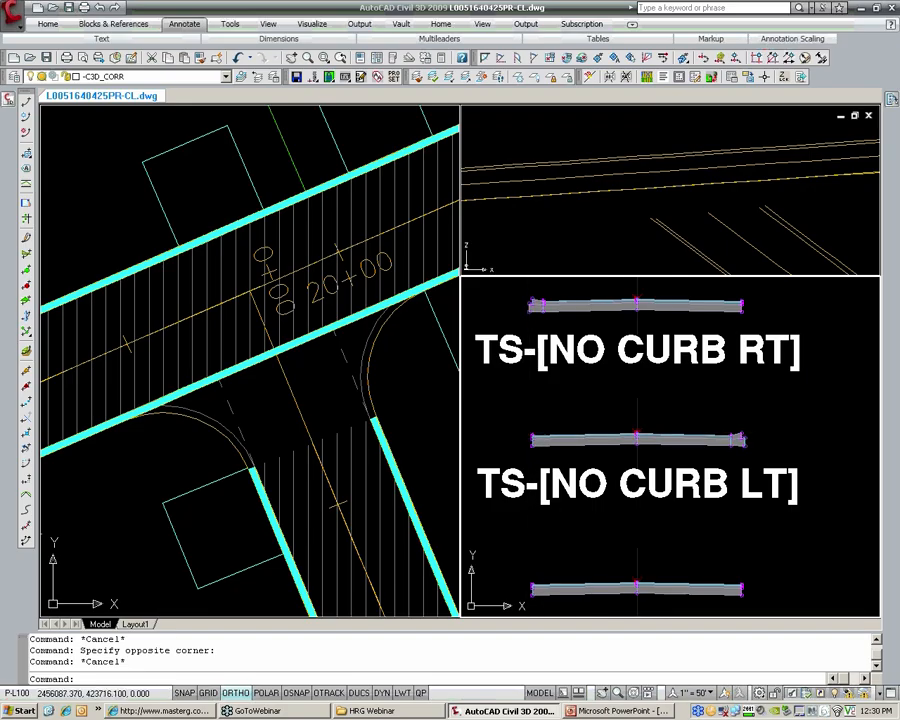
- In the MAIN SITE corridor's properties, split the CLOVER baseline's START region at the first curb return's endpoint, station 19+86.62
{"action": "left_click", "coordinate": [262, 370]}
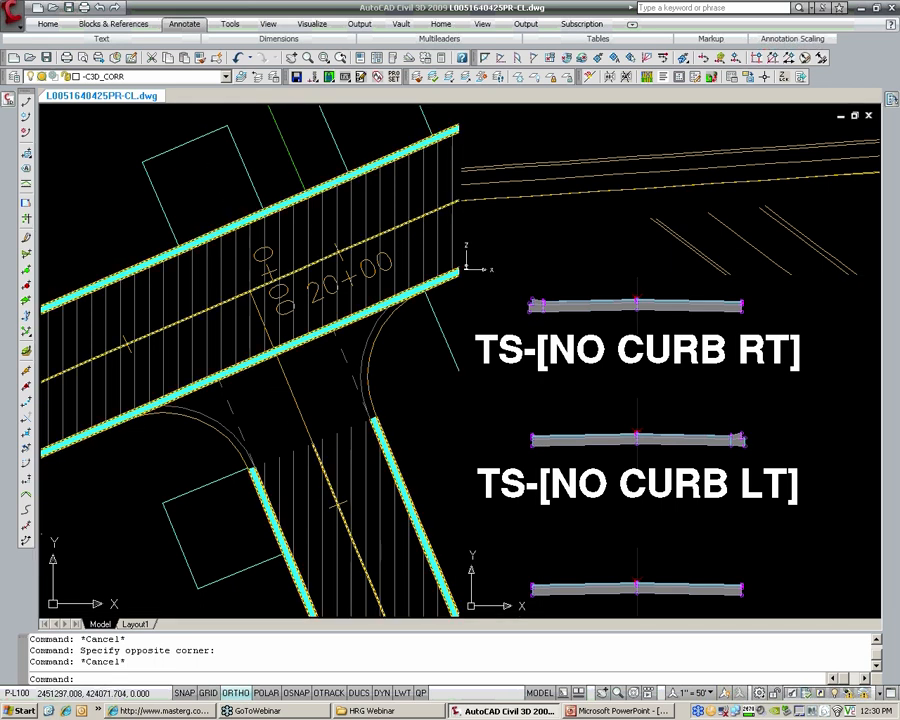
{"action": "right_click", "coordinate": [292, 348]}
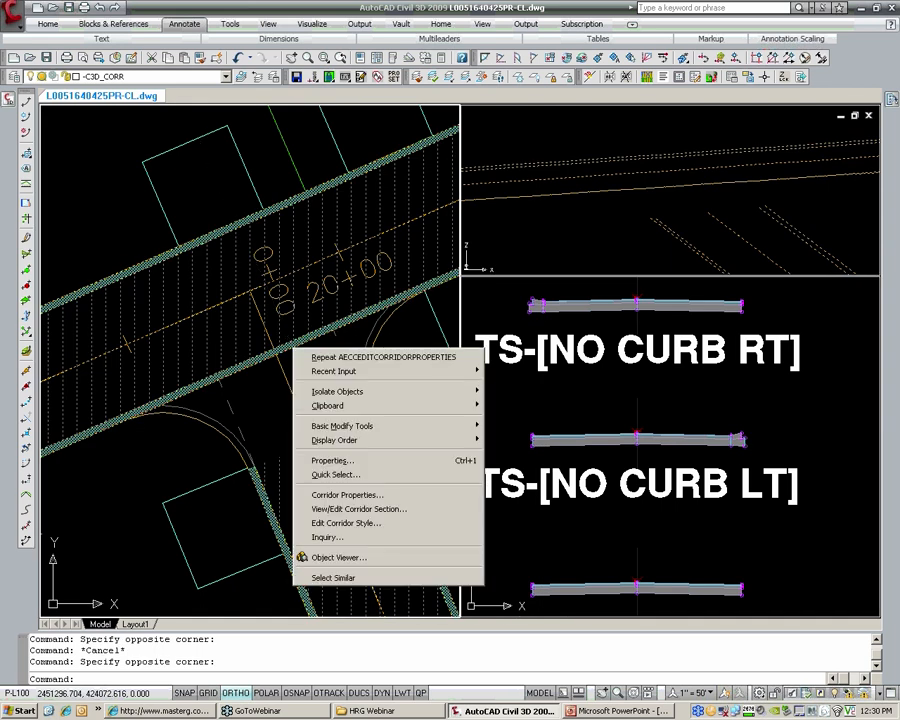
{"action": "left_click", "coordinate": [345, 495]}
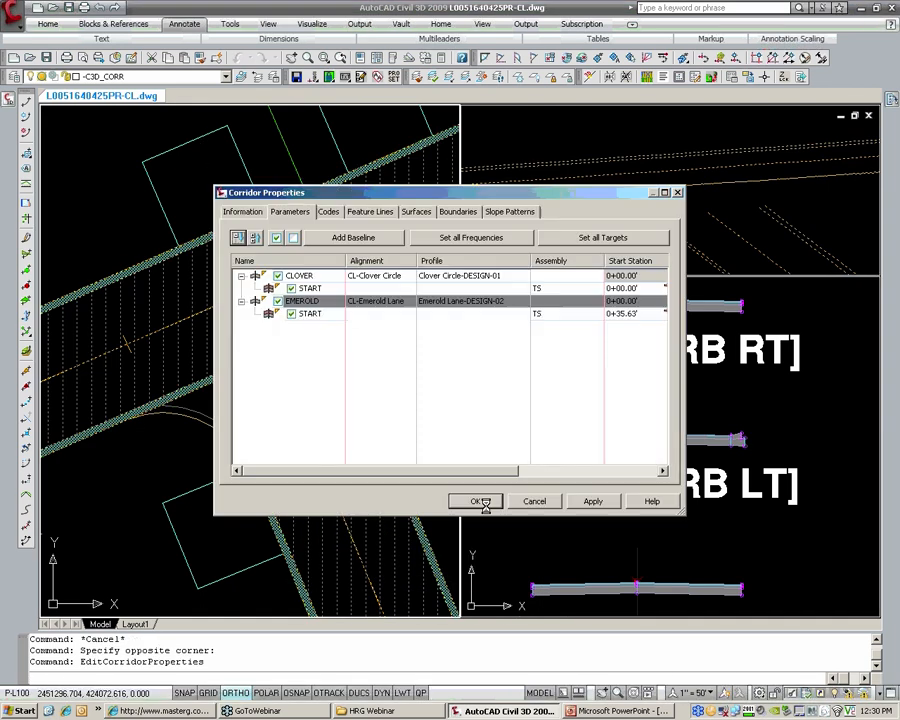
{"action": "left_click", "coordinate": [350, 205]}
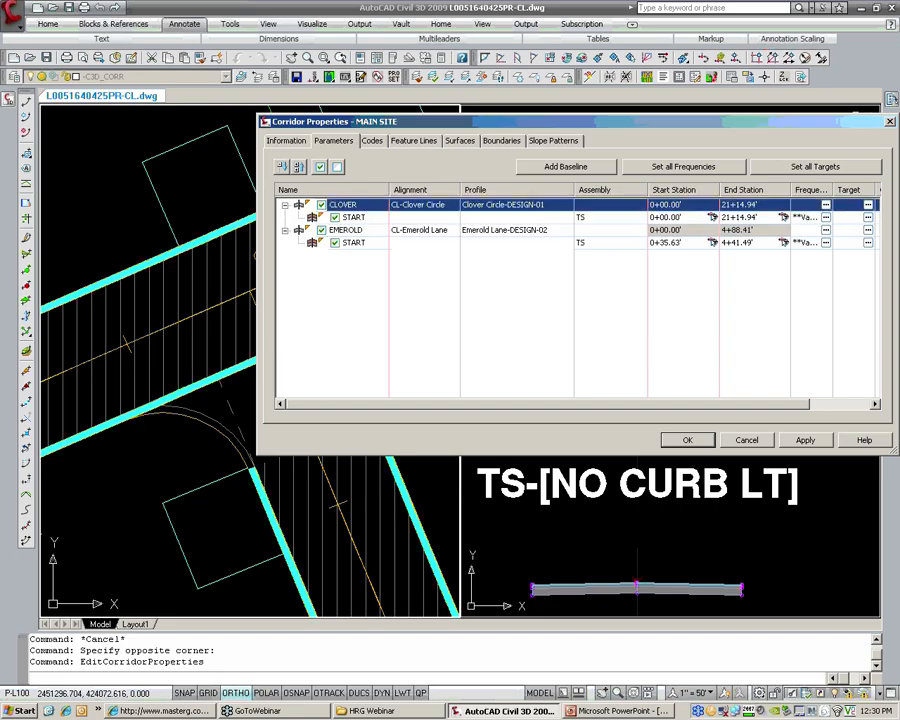
{"action": "left_click", "coordinate": [358, 218]}
{"action": "right_click", "coordinate": [361, 217]}
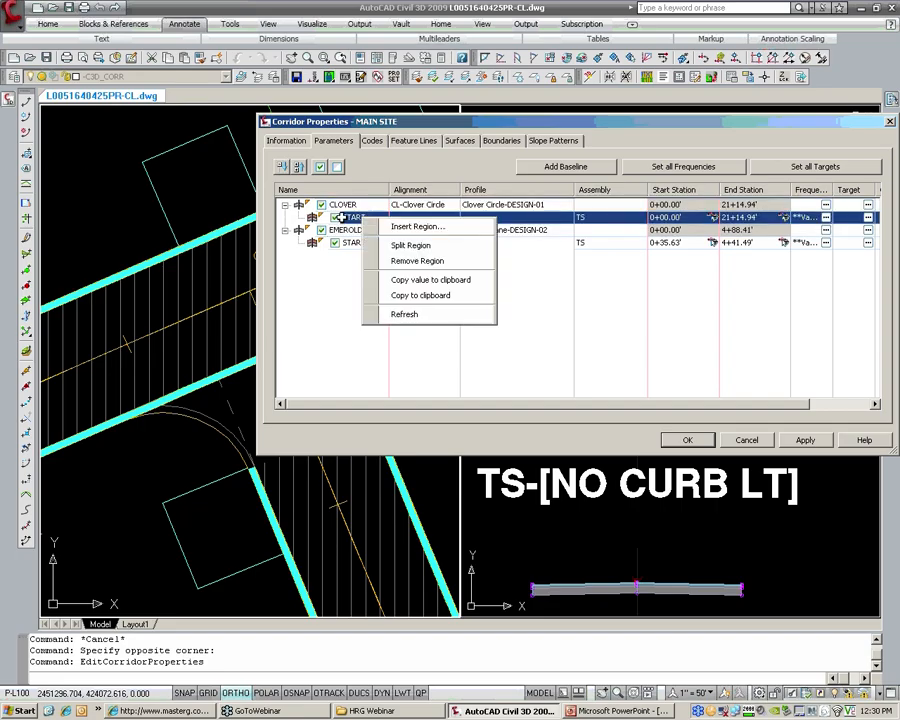
{"action": "left_click", "coordinate": [428, 245]}
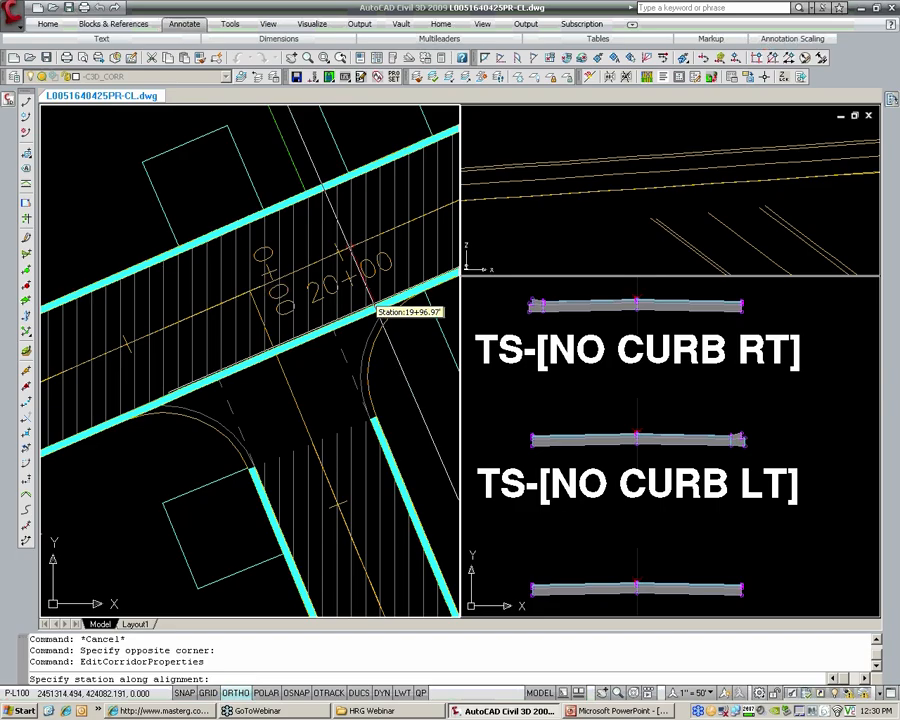
{"action": "type", "text": "end"}
{"action": "key", "text": "Return"}
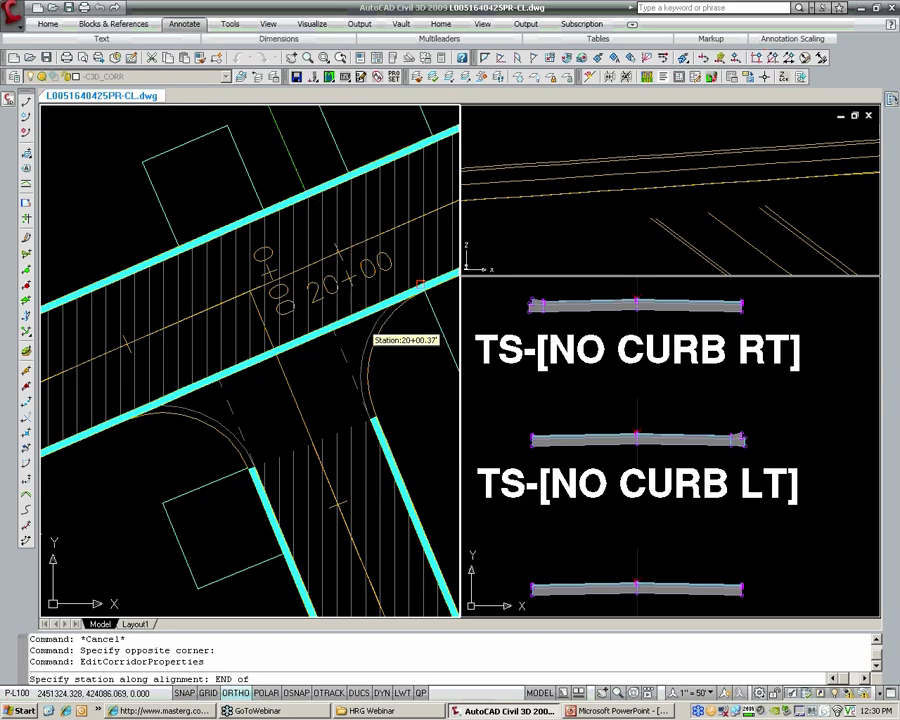
{"action": "left_click", "coordinate": [372, 337]}
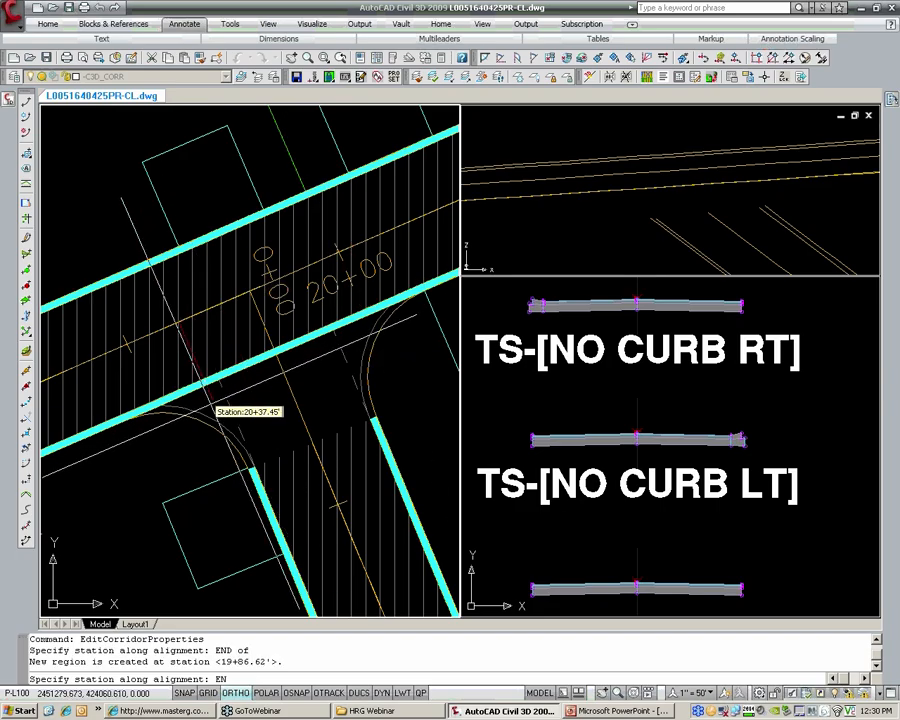
- Split the CLOVER region again at the opposite curb return's endpoint, station 20+56.64, and finish splitting
{"action": "type", "text": "end"}
{"action": "key", "text": "Return"}
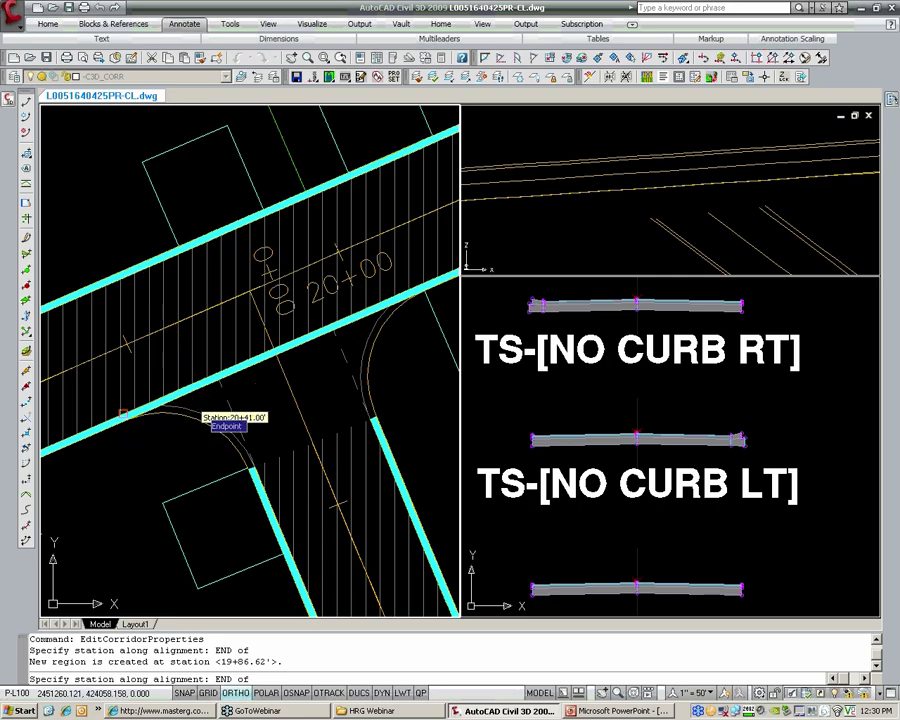
{"action": "left_click", "coordinate": [200, 406]}
{"action": "key", "text": "Return"}
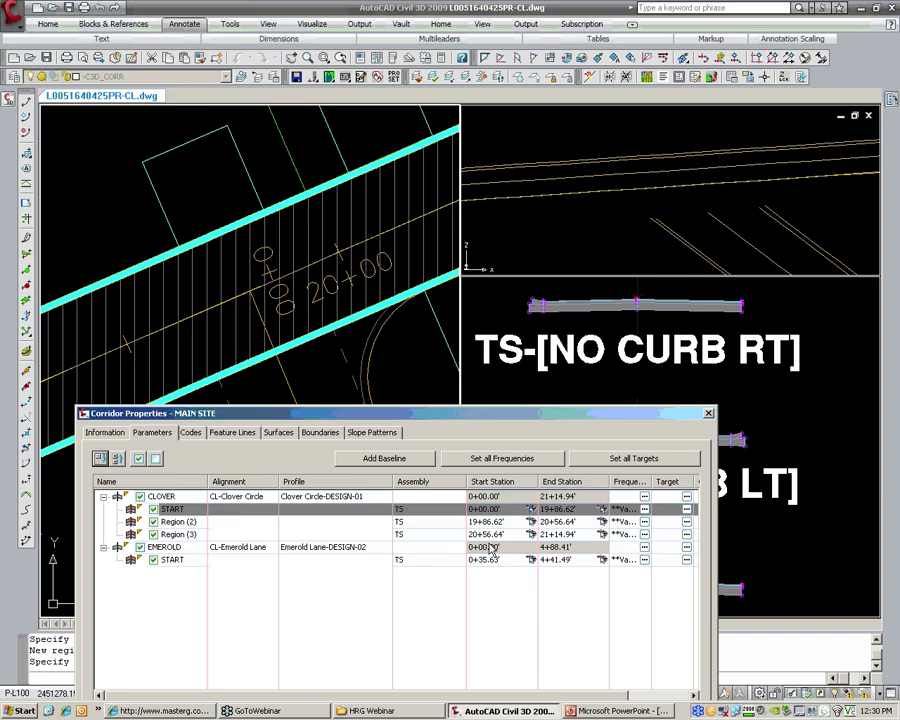
- Rename CLOVER's Region (2) to INT 3 and Region (3) to END
{"action": "left_click", "coordinate": [180, 522]}
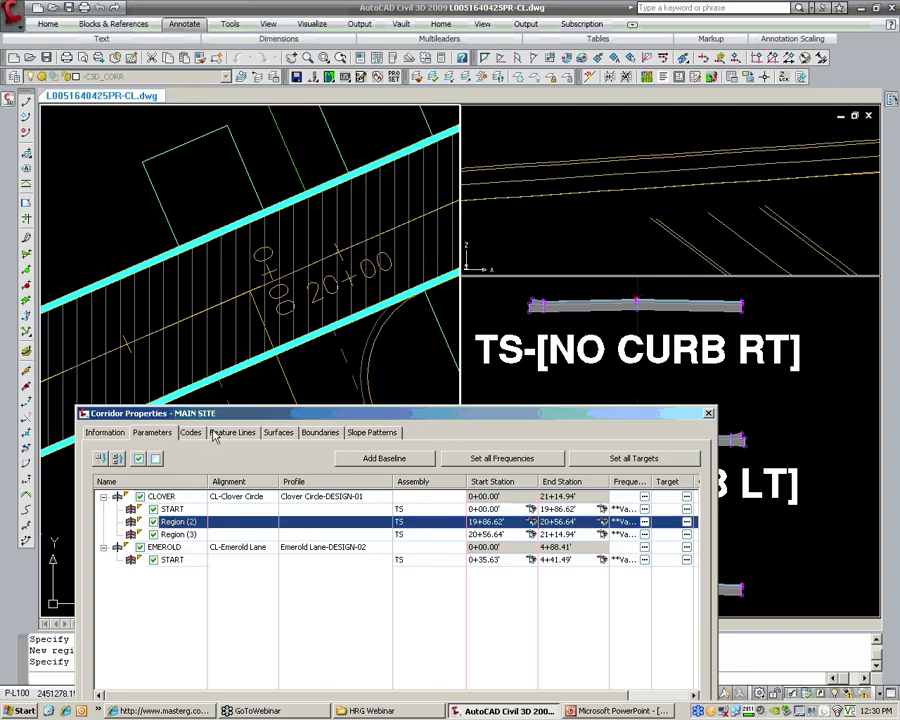
{"action": "left_click_drag", "start_coordinate": [243, 416], "coordinate": [323, 446]}
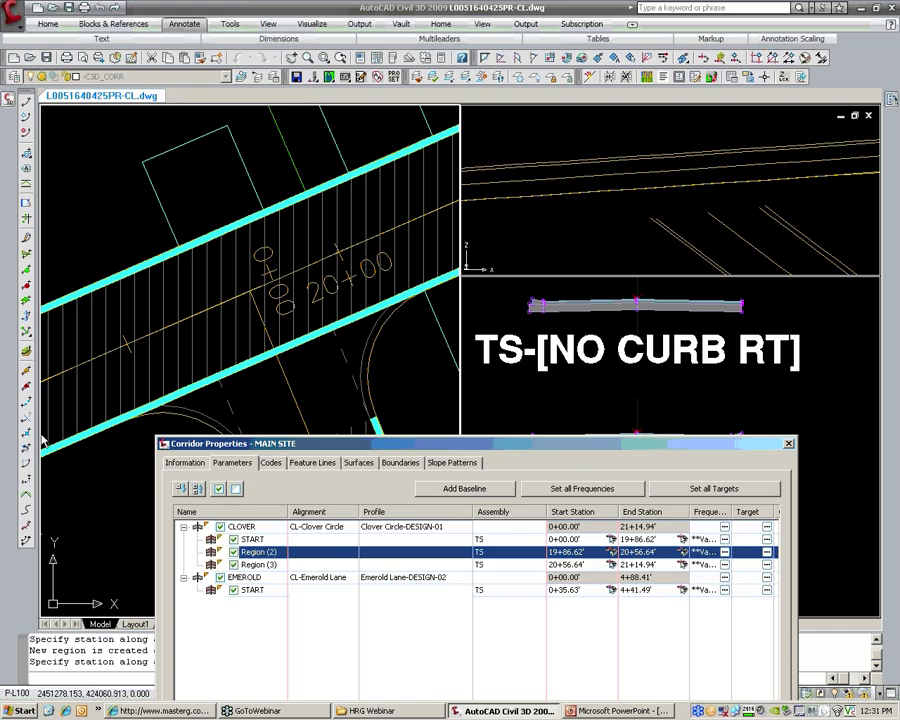
{"action": "left_click", "coordinate": [262, 552]}
{"action": "type", "text": "INT 3"}
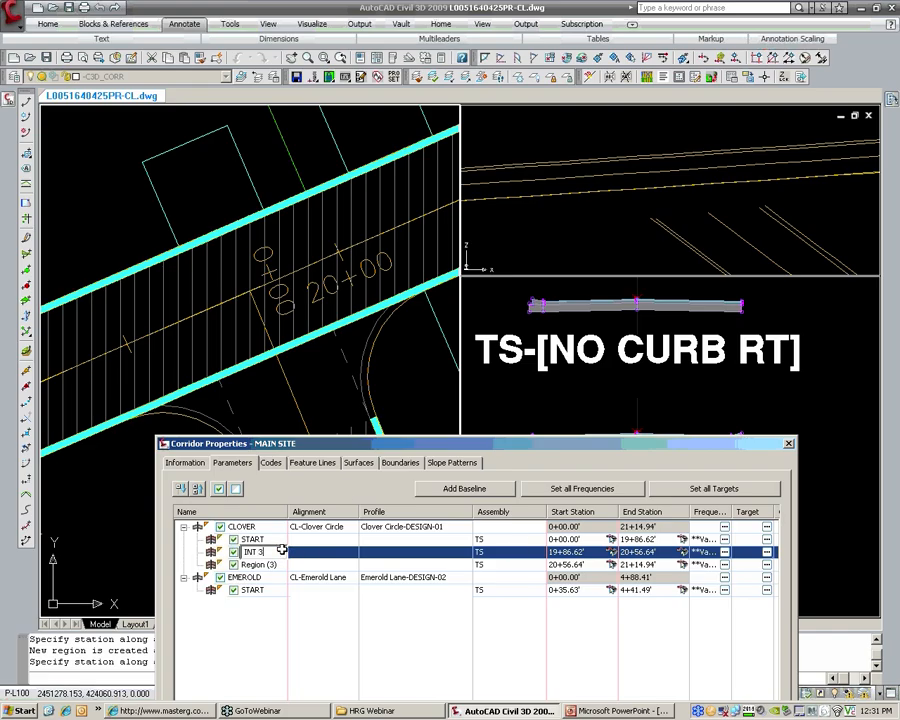
{"action": "double_click", "coordinate": [268, 565]}
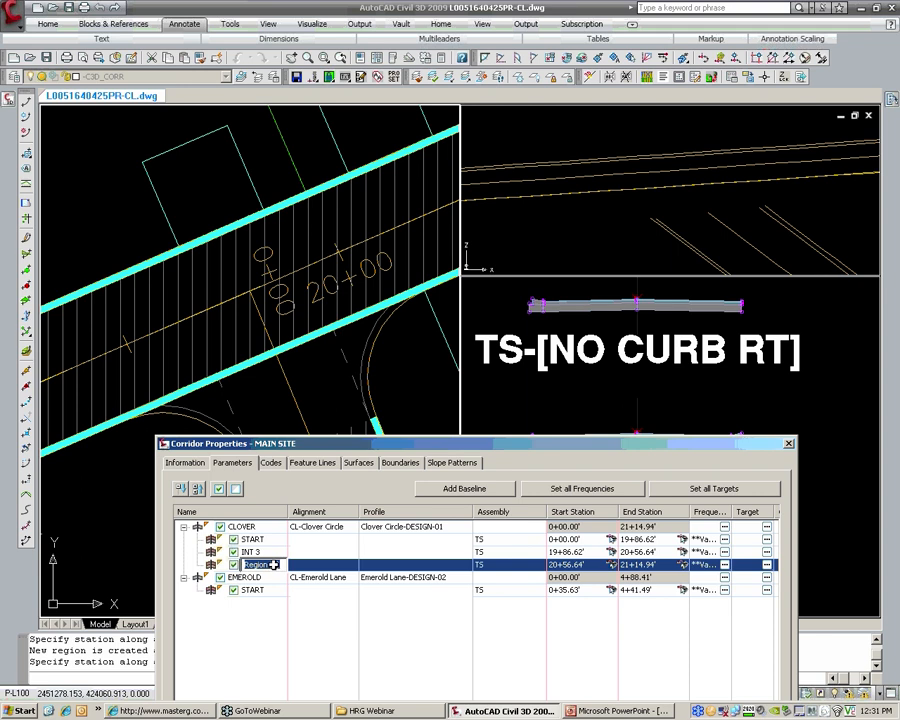
{"action": "type", "text": "END"}
{"action": "left_click", "coordinate": [264, 631]}
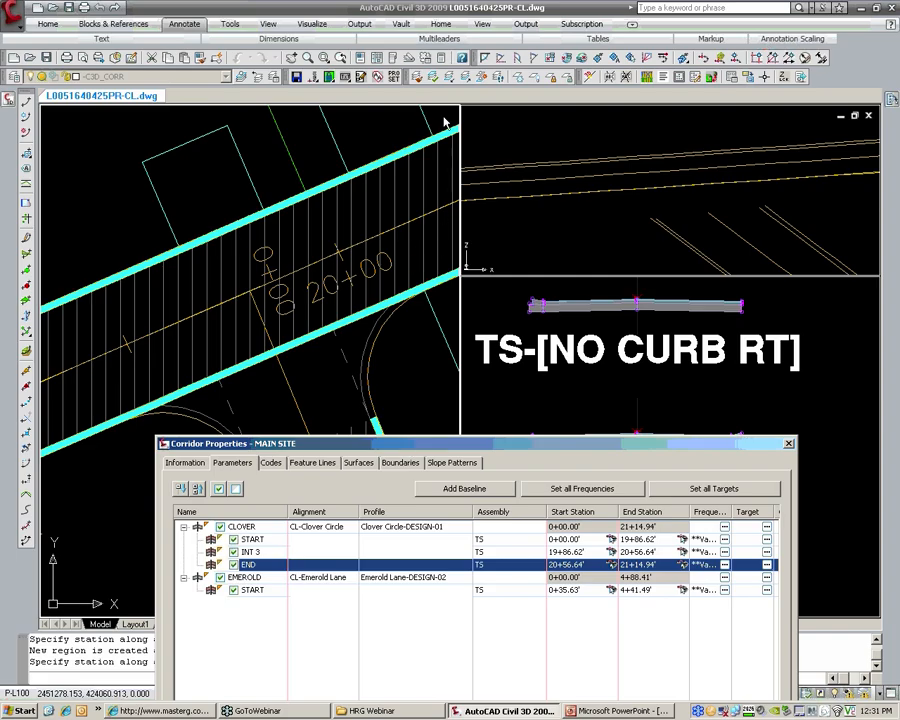
- Assign the TS-[no curb LT] assembly to the INT 3 region and rebuild the corridor
{"action": "left_click_drag", "start_coordinate": [402, 444], "coordinate": [446, 111]}
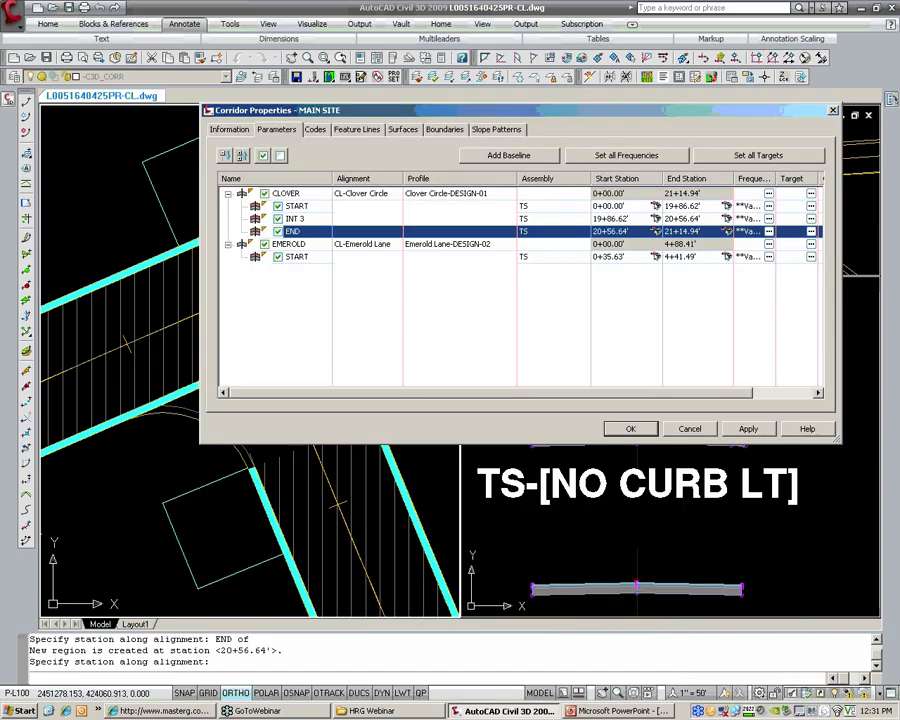
{"action": "left_click", "coordinate": [326, 219]}
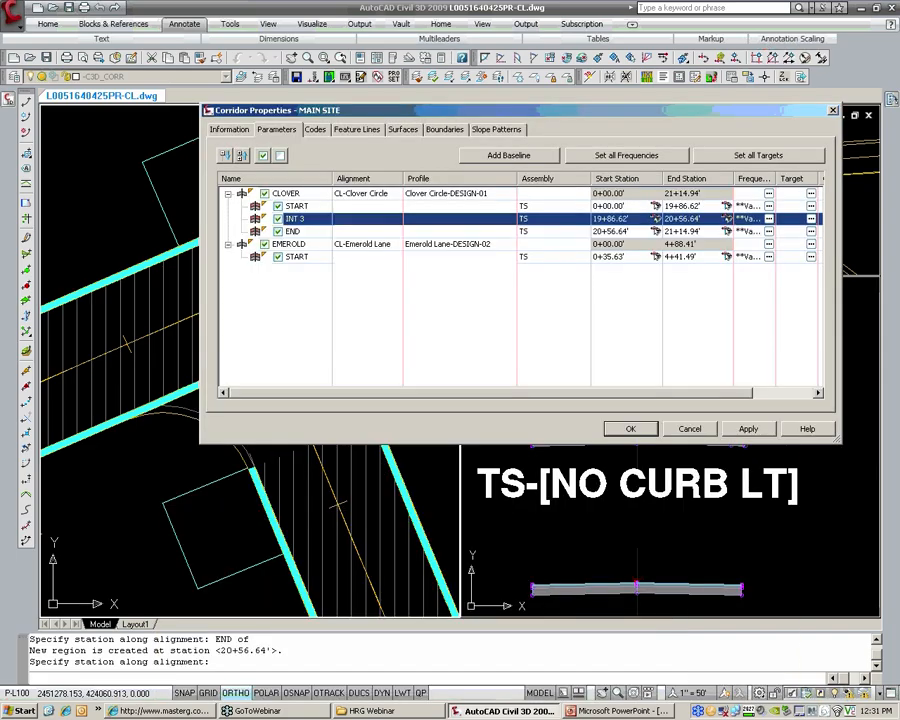
{"action": "left_click_drag", "start_coordinate": [236, 110], "coordinate": [284, 34]}
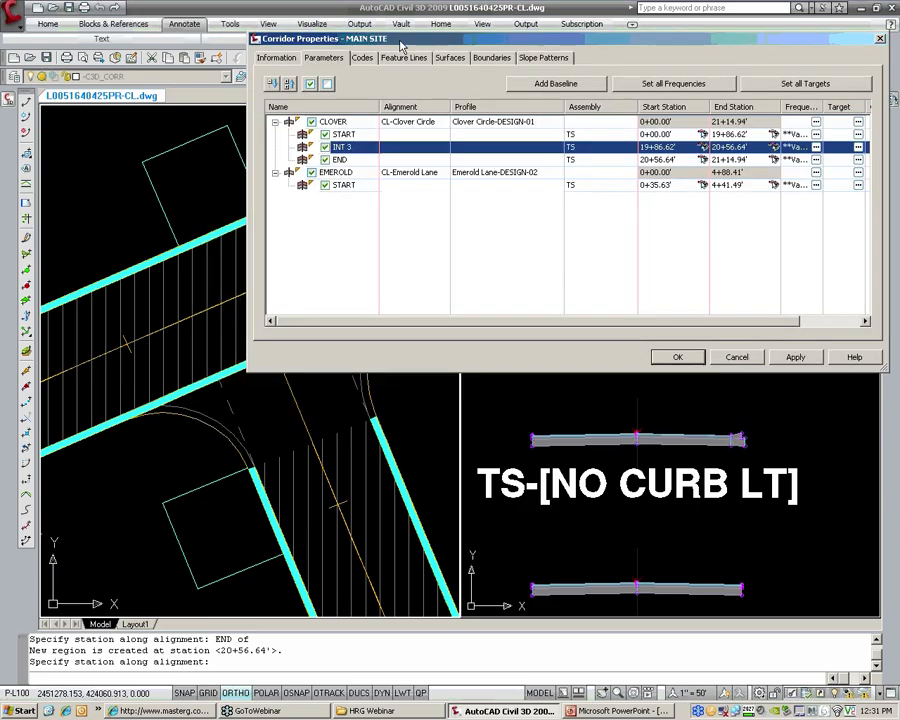
{"action": "double_click", "coordinate": [576, 147]}
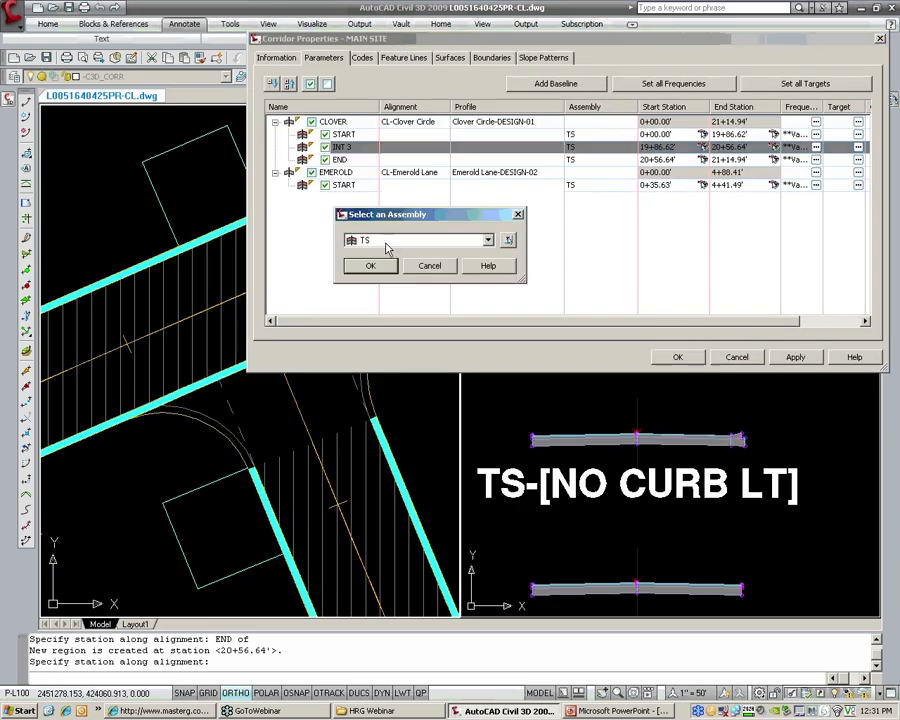
{"action": "left_click", "coordinate": [388, 242]}
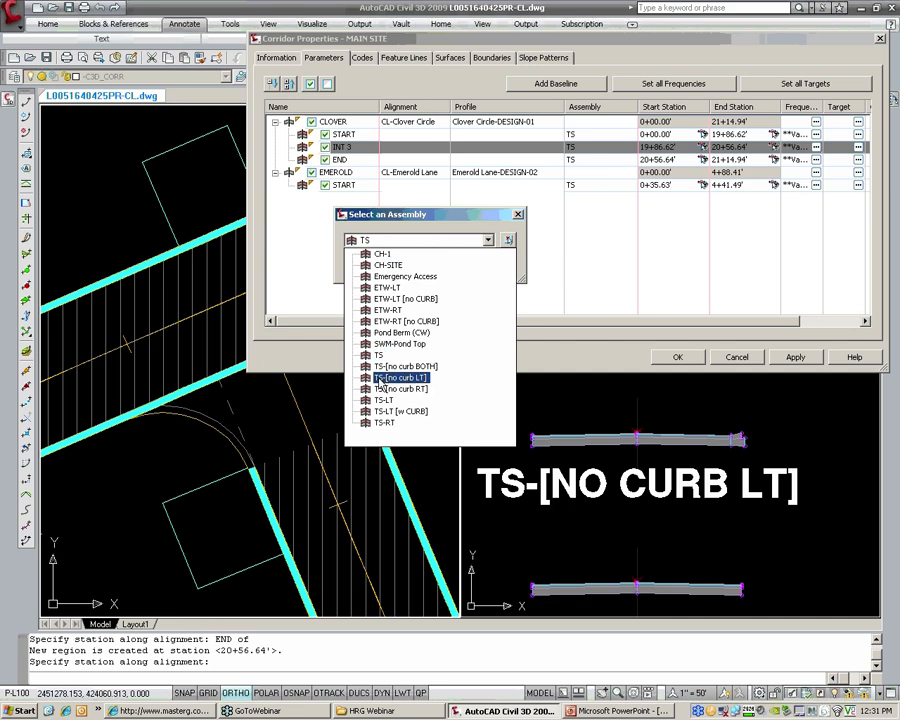
{"action": "left_click", "coordinate": [390, 379]}
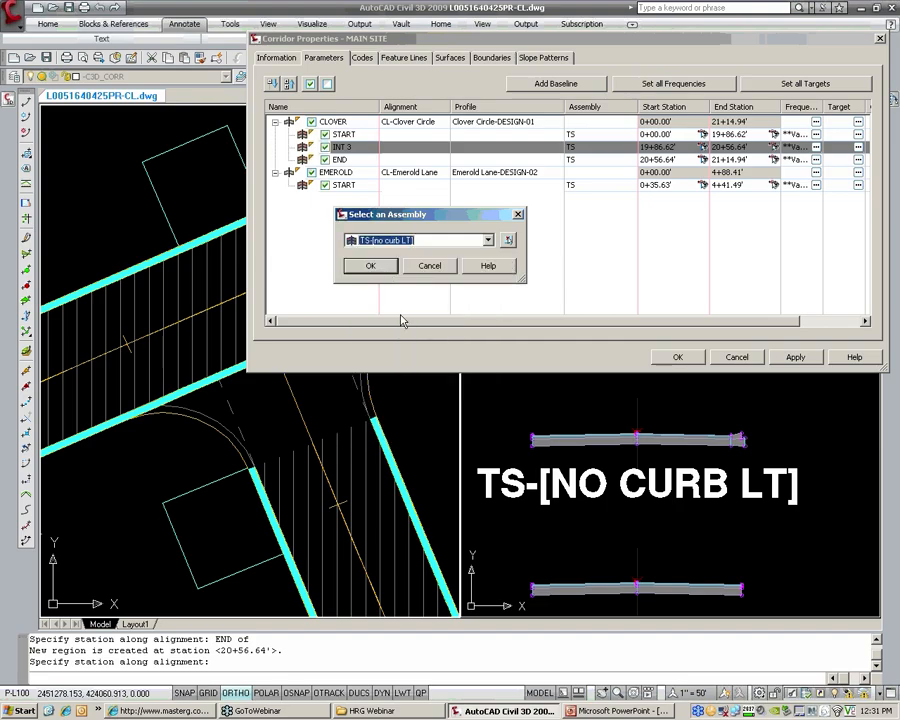
{"action": "left_click", "coordinate": [372, 266]}
{"action": "left_click", "coordinate": [674, 357]}
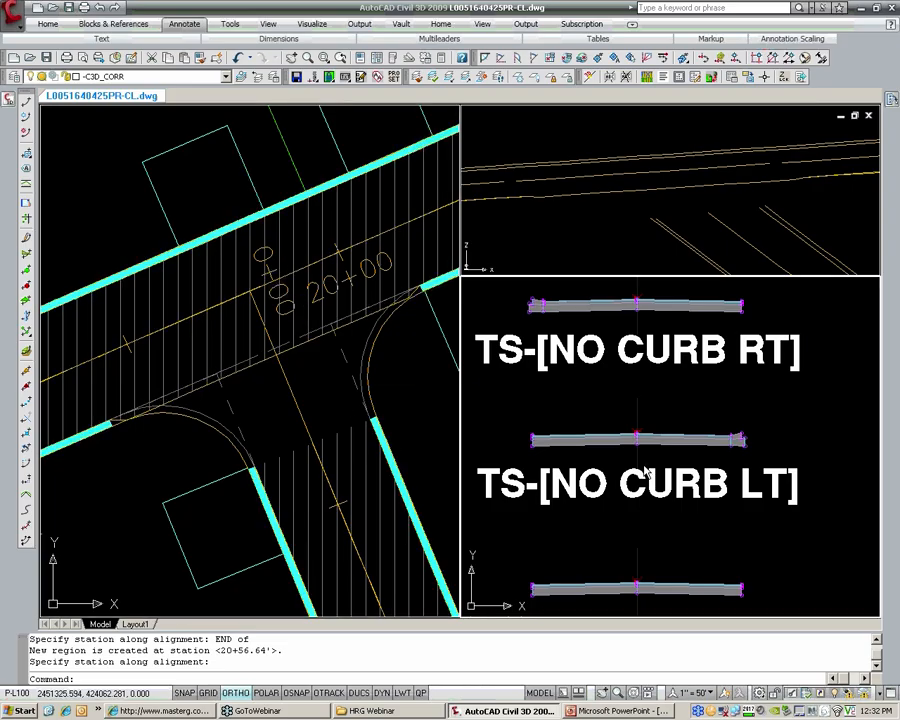
- Draw a vertical polyline from the left pavement endpoint of the TS-[NO CURB LT] assembly up past the TS-[NO CURB RT] assembly
{"action": "type", "text": "pl"}
{"action": "key", "text": "Return"}
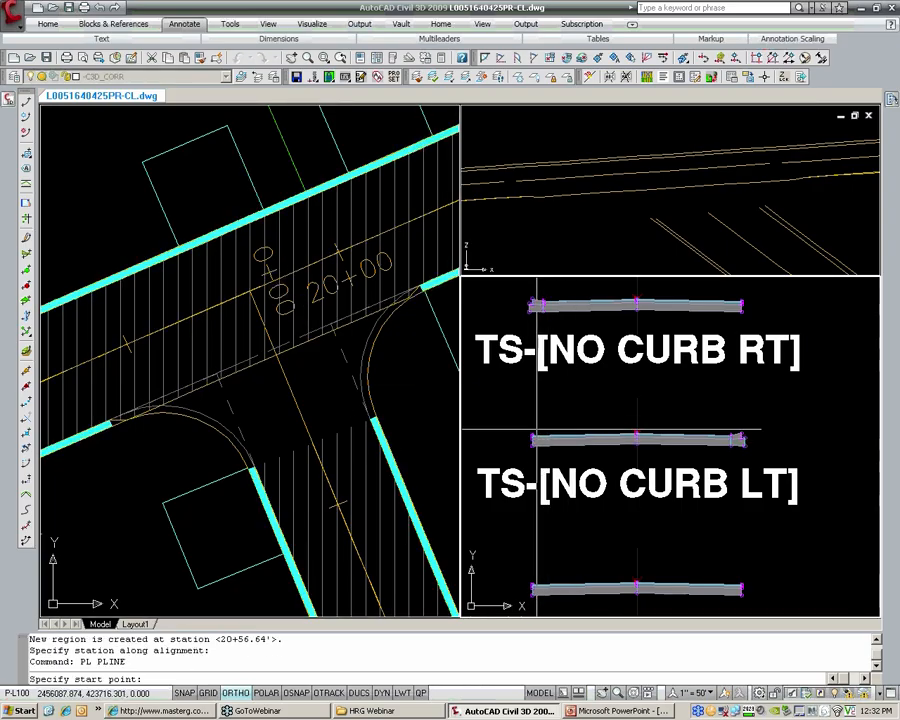
{"action": "scroll", "coordinate": [537, 429], "scroll_direction": "up", "scroll_amount": 5}
{"action": "type", "text": "EN"}
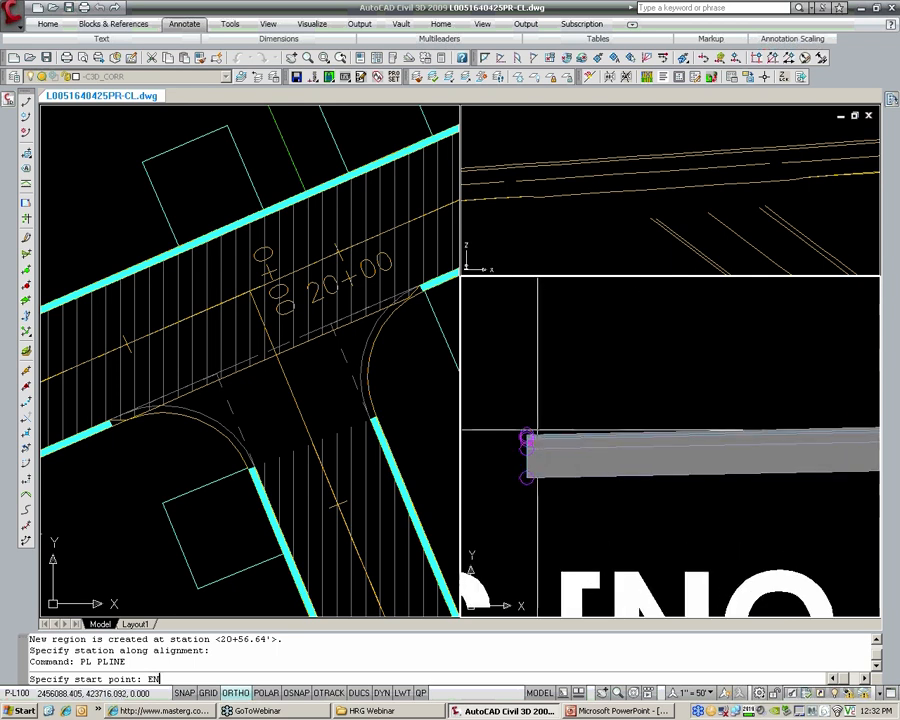
{"action": "type", "text": "D"}
{"action": "key", "text": "Return"}
{"action": "left_click", "coordinate": [538, 431]}
{"action": "scroll", "coordinate": [538, 431], "scroll_direction": "down", "scroll_amount": 6}
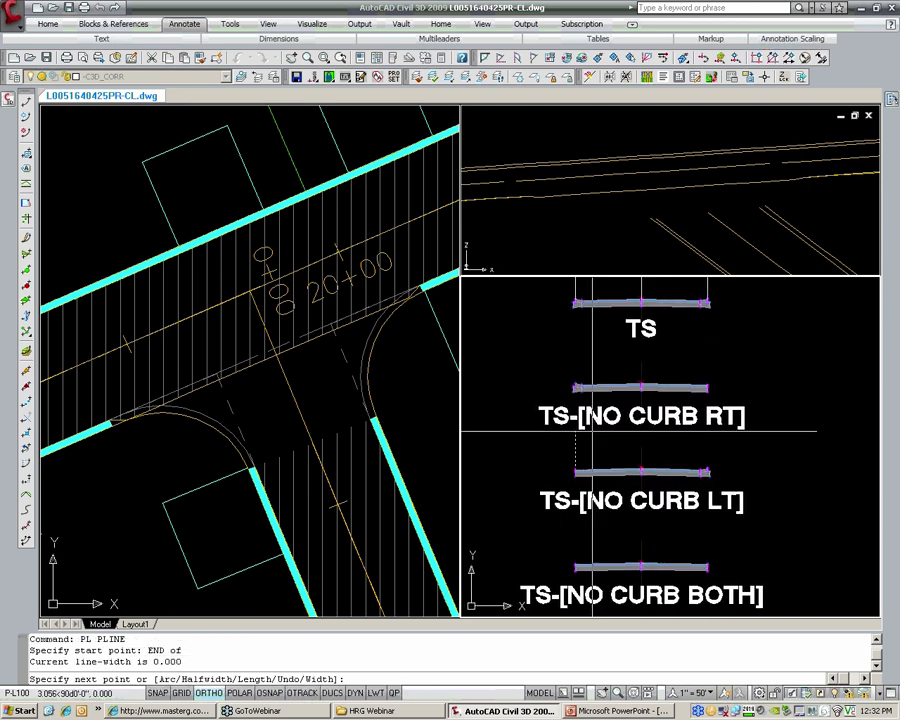
{"action": "scroll", "coordinate": [592, 380], "scroll_direction": "up", "scroll_amount": 4}
{"action": "scroll", "coordinate": [596, 380], "scroll_direction": "down", "scroll_amount": 3}
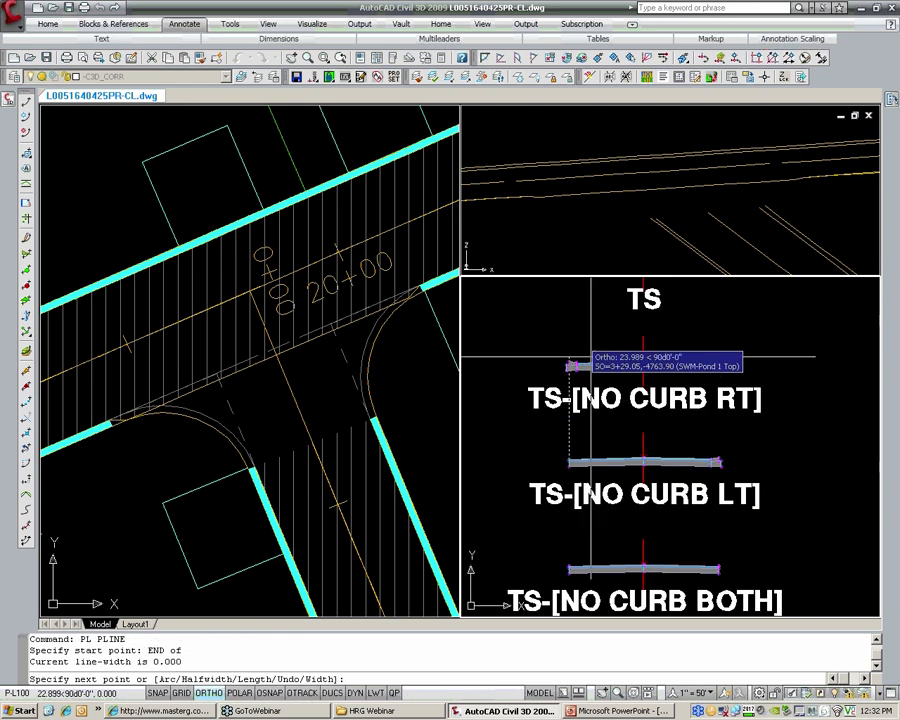
{"action": "scroll", "coordinate": [600, 468], "scroll_direction": "up", "scroll_amount": 2}
{"action": "left_click", "coordinate": [578, 299]}
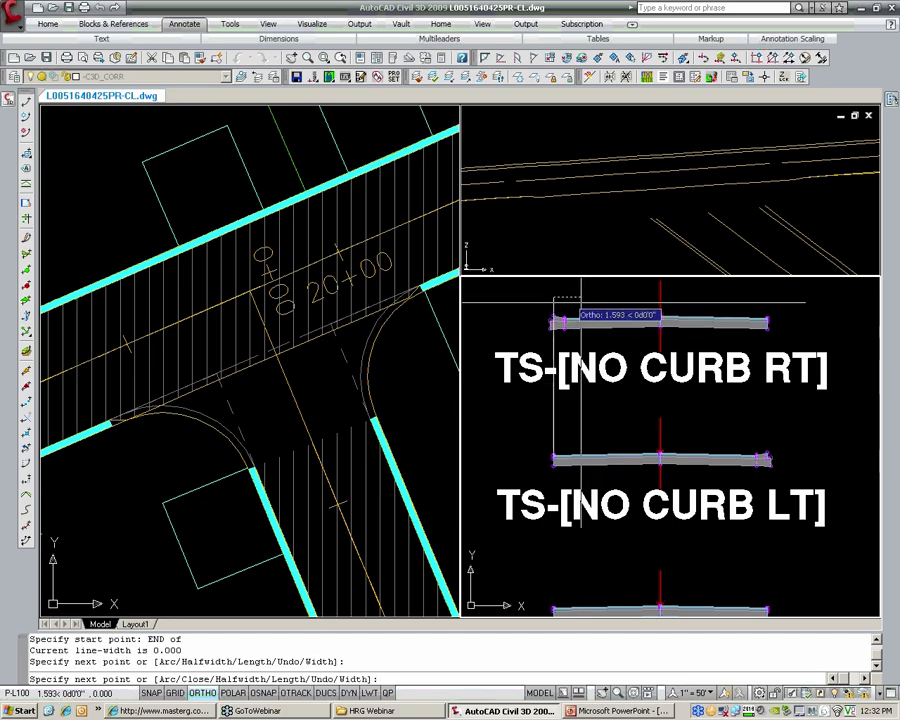
{"action": "key", "text": "Return"}
{"action": "scroll", "coordinate": [628, 489], "scroll_direction": "up", "scroll_amount": 3}
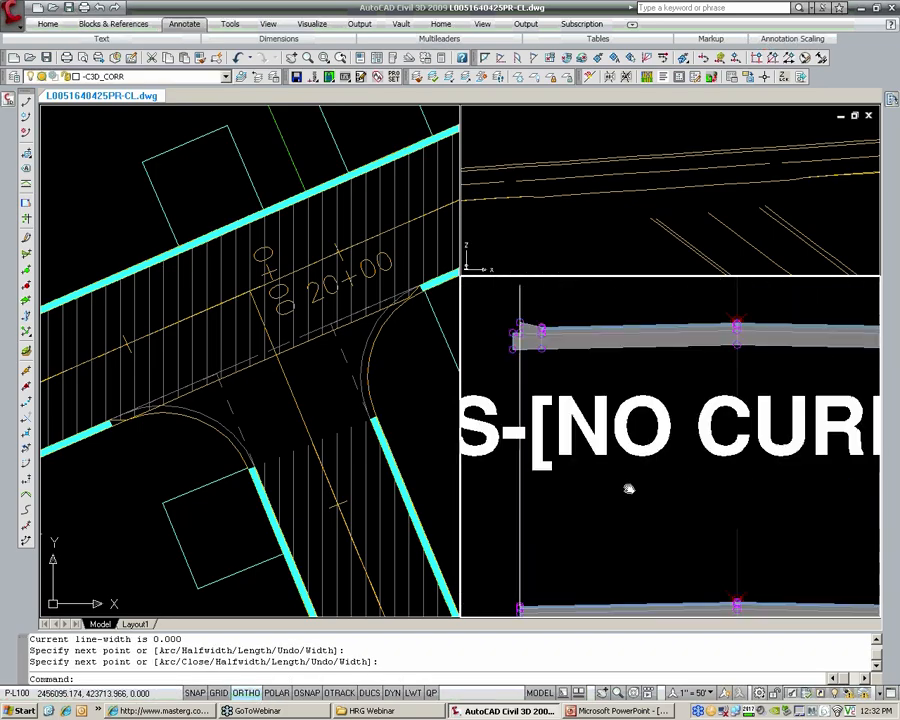
{"action": "middle_click_drag", "start_coordinate": [628, 489], "coordinate": [630, 502]}
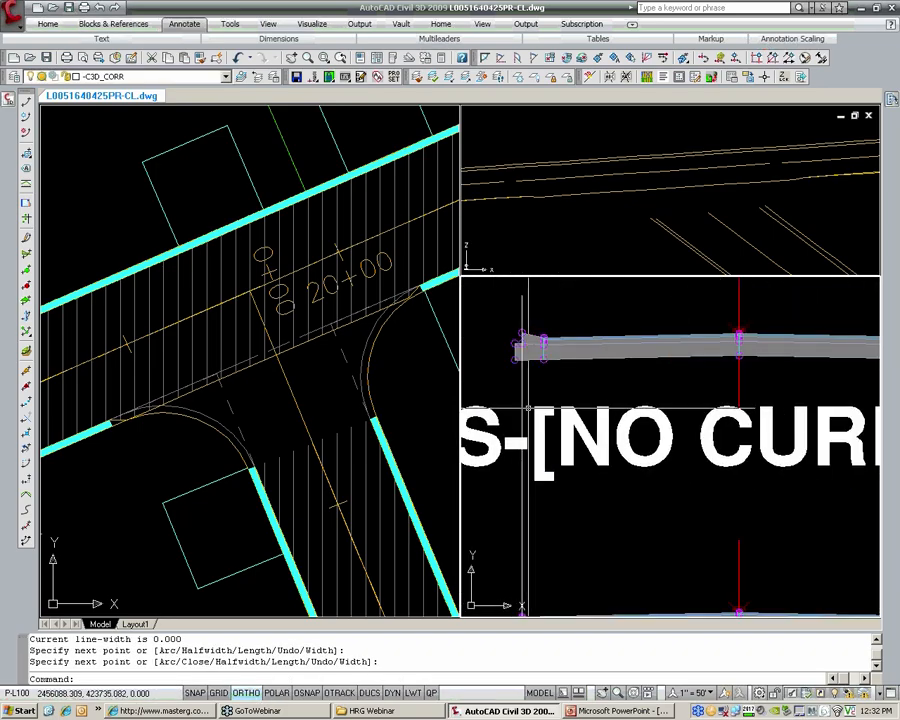
- Erase the vertical comparison polyline running between the two no-curb assemblies
{"action": "left_click", "coordinate": [334, 354]}
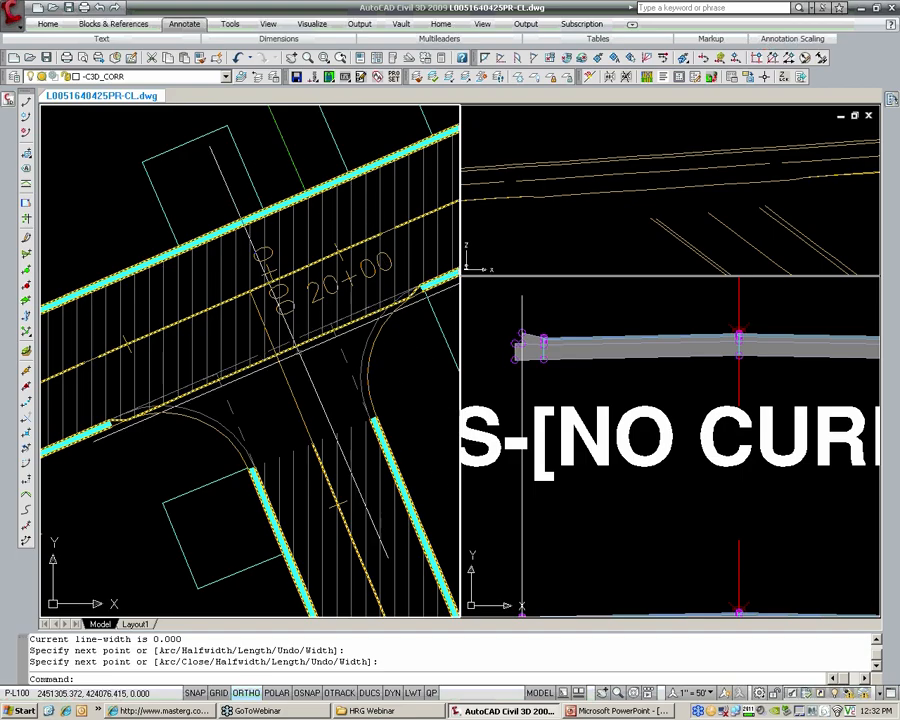
{"action": "left_click", "coordinate": [562, 379]}
{"action": "left_click", "coordinate": [541, 408]}
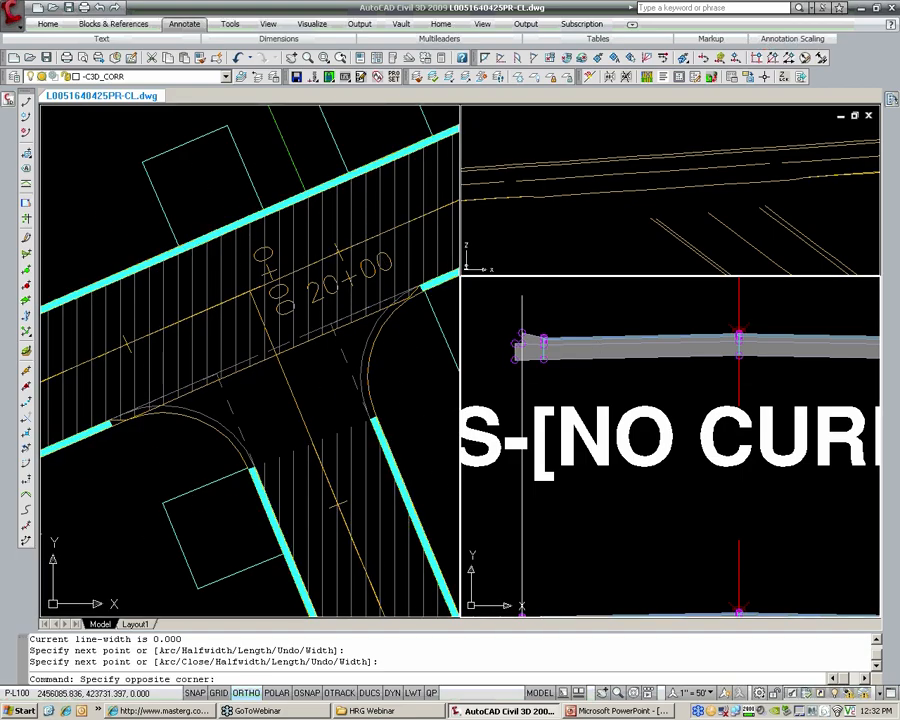
{"action": "left_click", "coordinate": [510, 389]}
{"action": "scroll", "coordinate": [553, 389], "scroll_direction": "down", "scroll_amount": 3}
{"action": "type", "text": "E"}
{"action": "key", "text": "Return"}
{"action": "left_click", "coordinate": [325, 402]}
{"action": "mouse_move", "coordinate": [312, 411]}
{"action": "middle_mouse_down"}
{"action": "mouse_move", "coordinate": [293, 424]}
{"action": "mouse_move", "coordinate": [324, 409]}
{"action": "middle_mouse_up"}
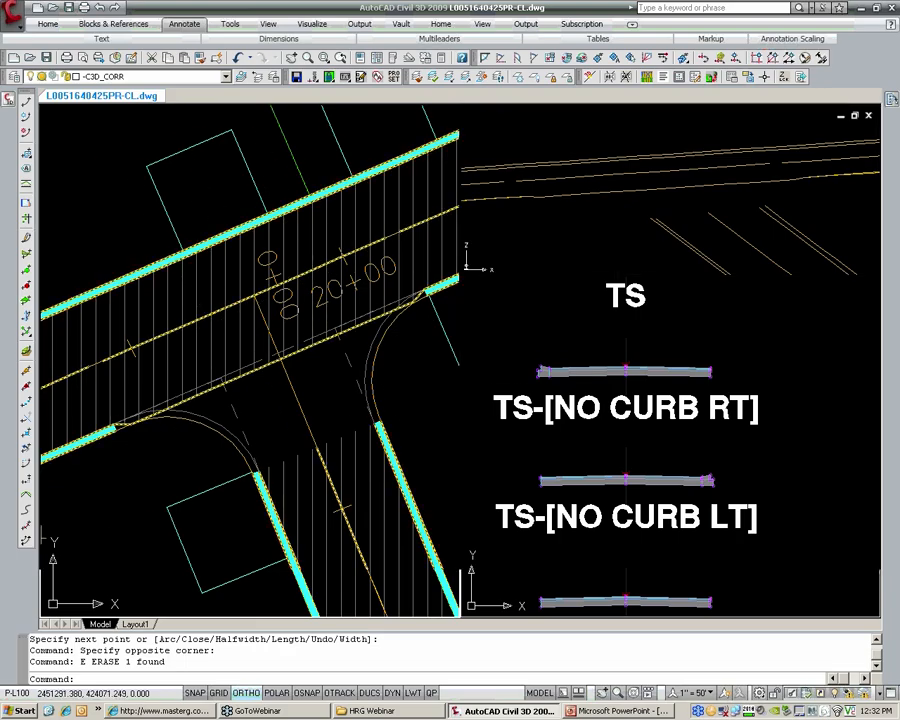
- Open the MAIN SITE corridor's properties and create a new corridor surface
{"action": "mouse_move", "coordinate": [9, 99]}
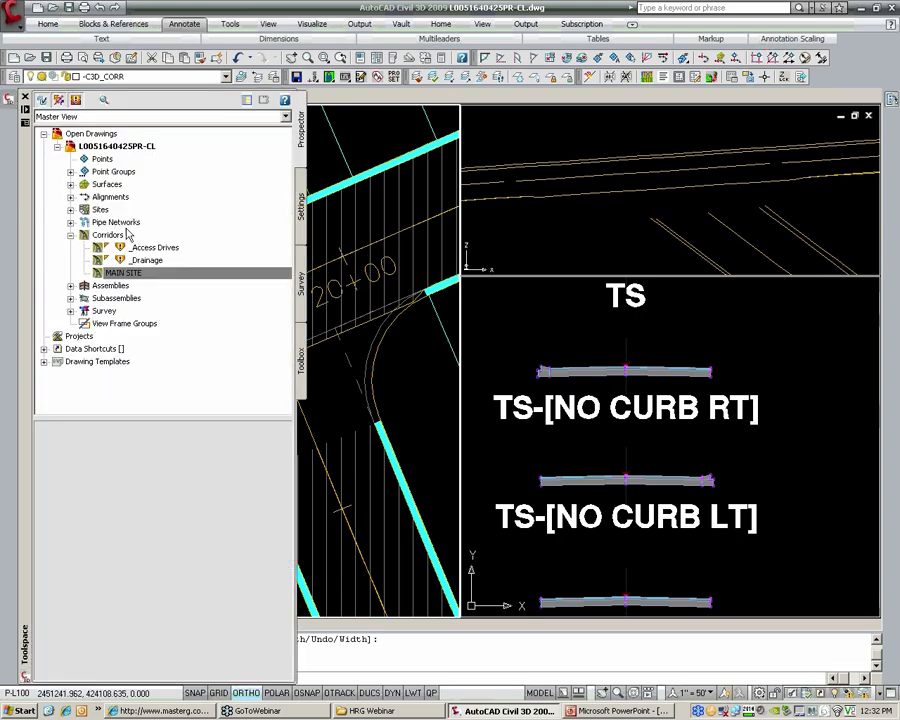
{"action": "left_click", "coordinate": [138, 273]}
{"action": "right_click", "coordinate": [141, 278]}
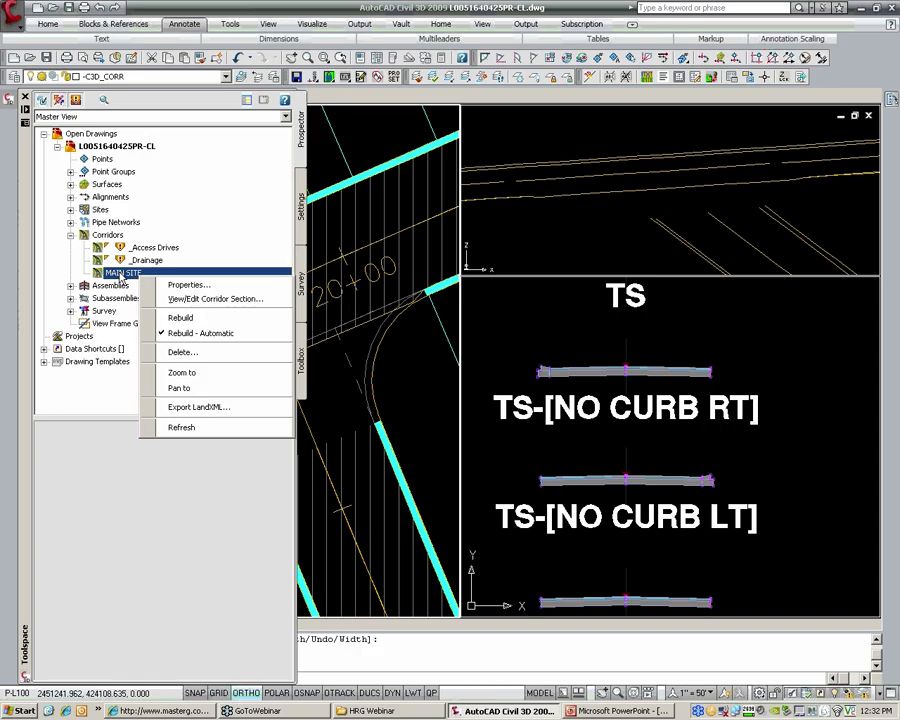
{"action": "left_click", "coordinate": [184, 285]}
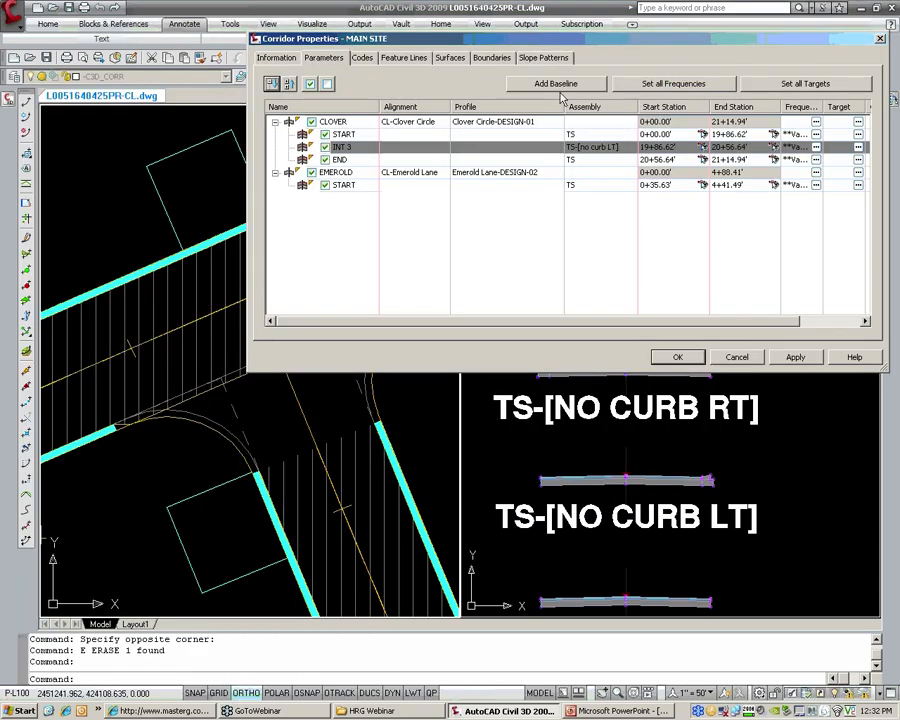
{"action": "left_click", "coordinate": [459, 62]}
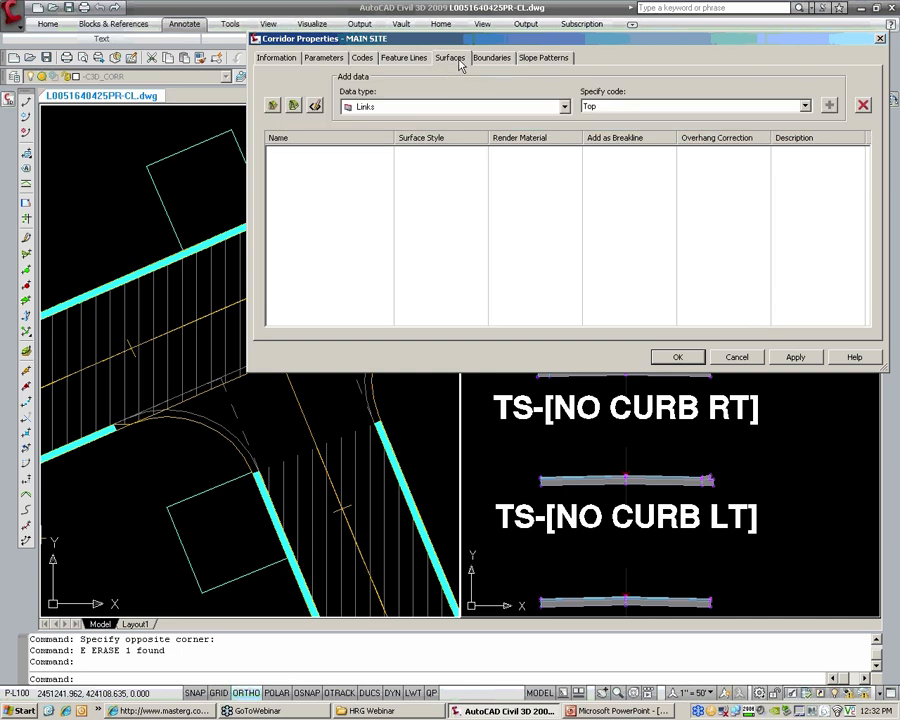
{"action": "left_click", "coordinate": [271, 106]}
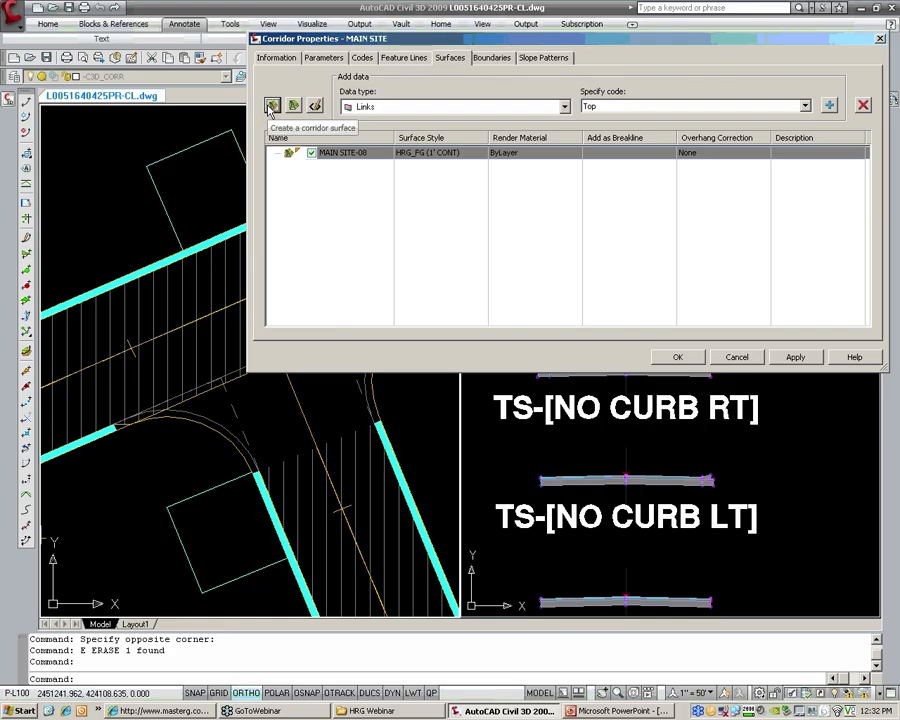
- Rename the new corridor surface as _CORR SURFACE
{"action": "left_click", "coordinate": [365, 155]}
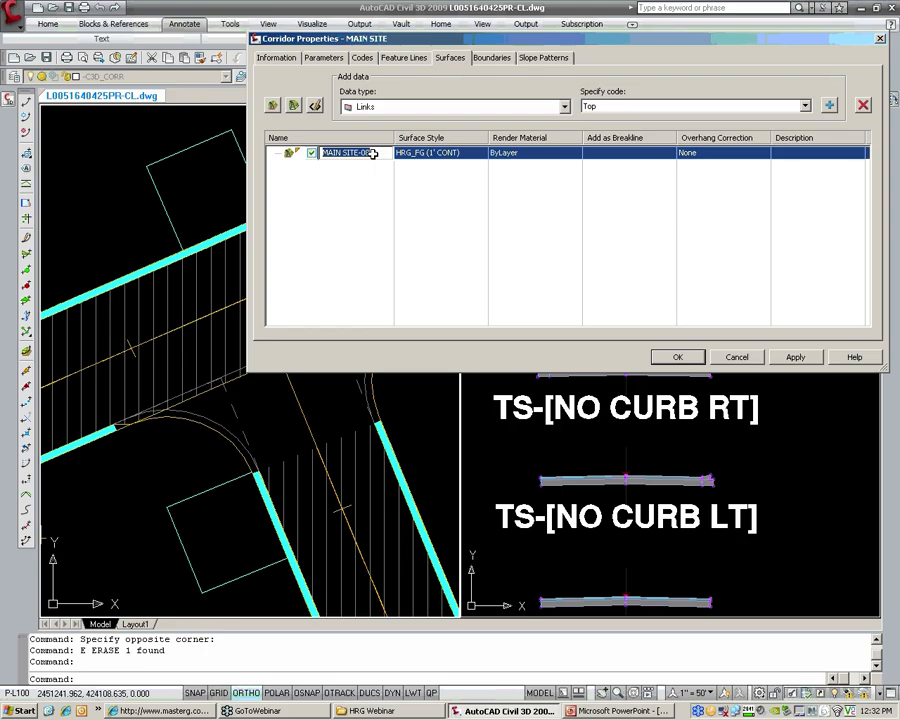
{"action": "left_click", "coordinate": [372, 153]}
{"action": "type", "text": "_"}
{"action": "key", "text": "BackSpace"}
{"action": "key", "text": "BackSpace"}
{"action": "key", "text": "BackSpace"}
{"action": "key", "text": "BackSpace"}
{"action": "key", "text": "BackSpace"}
{"action": "key", "text": "BackSpace"}
{"action": "key", "text": "BackSpace"}
{"action": "key", "text": "BackSpace"}
{"action": "key", "text": "BackSpace"}
{"action": "left_click", "coordinate": [343, 181]}
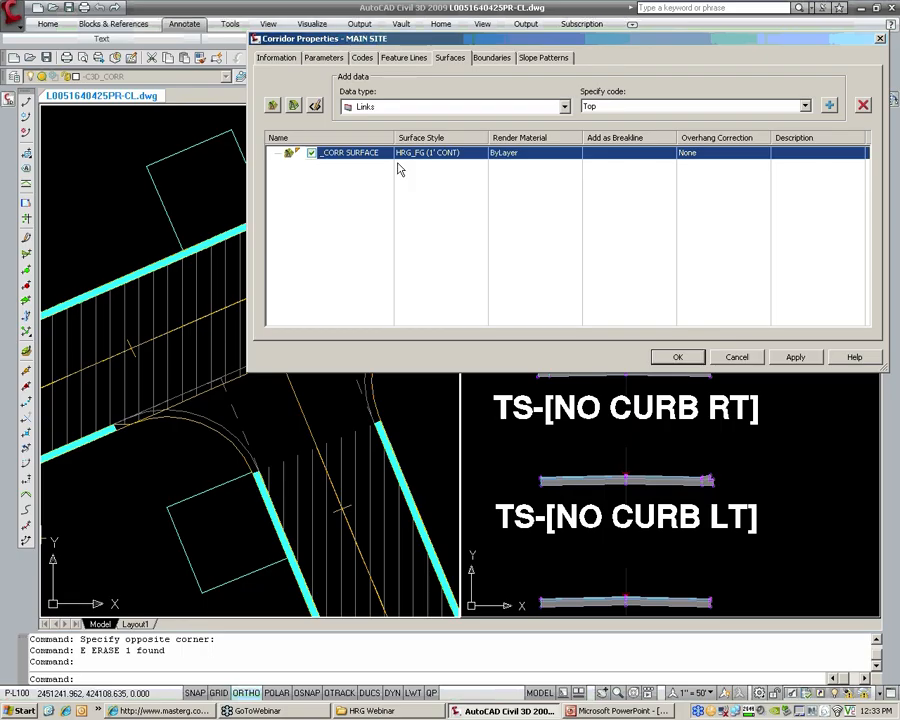
- Set the surface style of _CORR SURFACE to HRG_REF01 (1' CONT)
{"action": "left_click", "coordinate": [434, 152]}
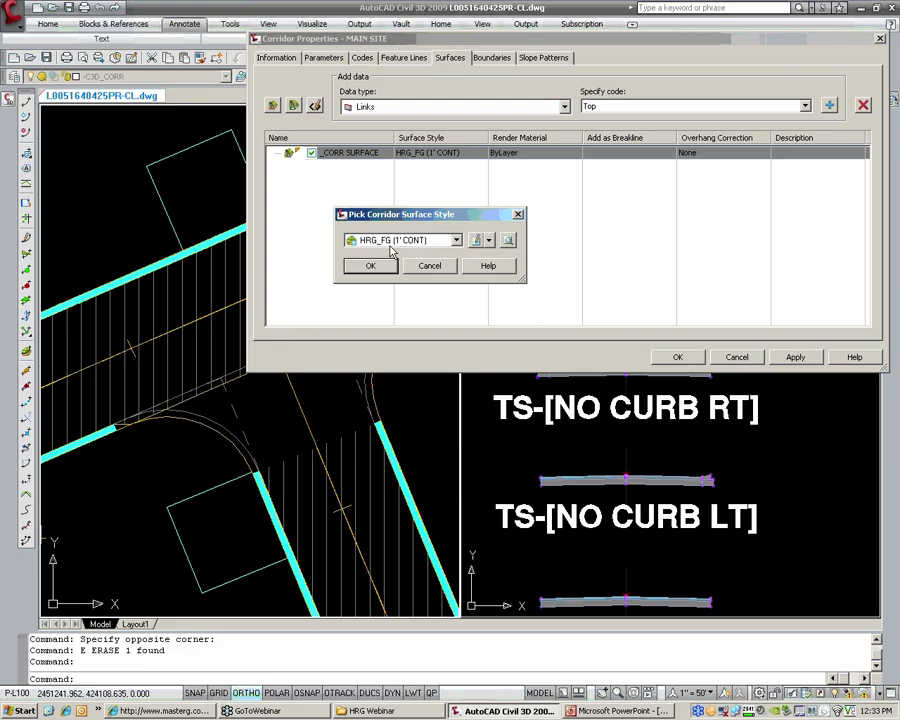
{"action": "left_click", "coordinate": [456, 240]}
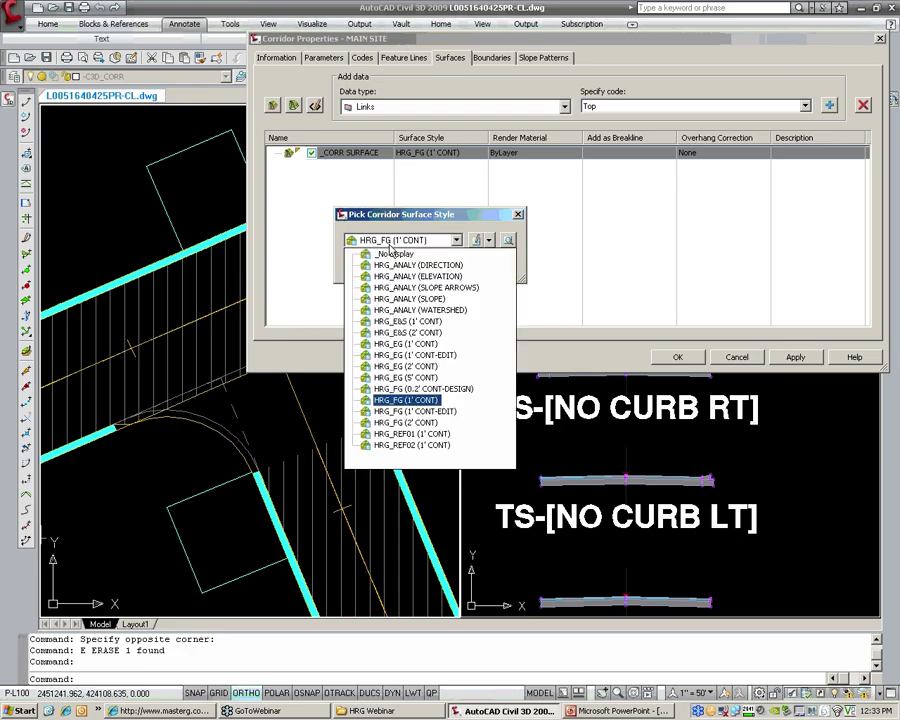
{"action": "left_click", "coordinate": [412, 434]}
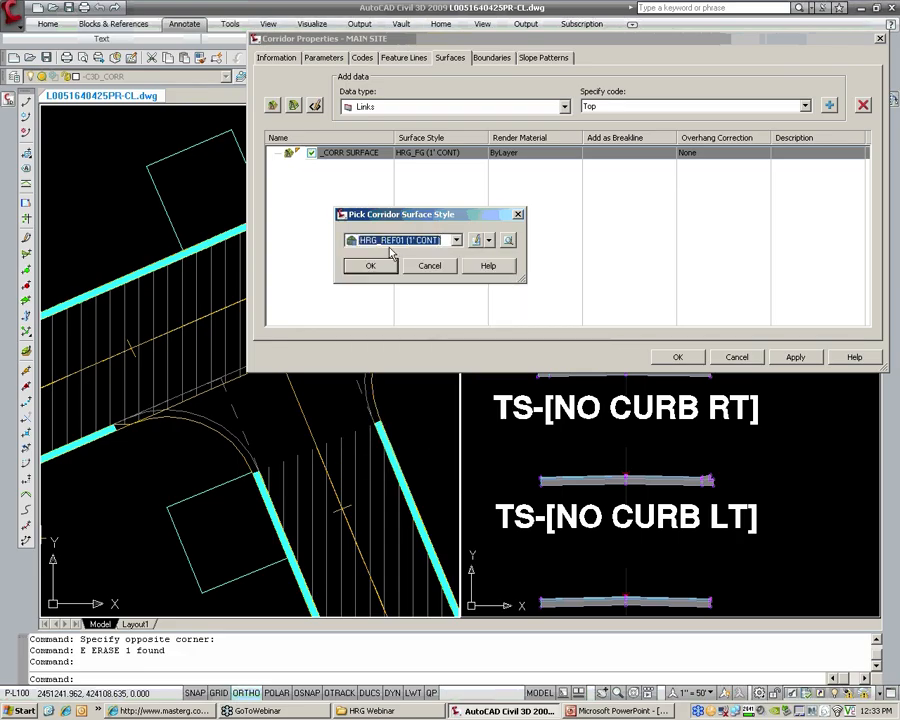
{"action": "left_click", "coordinate": [456, 240]}
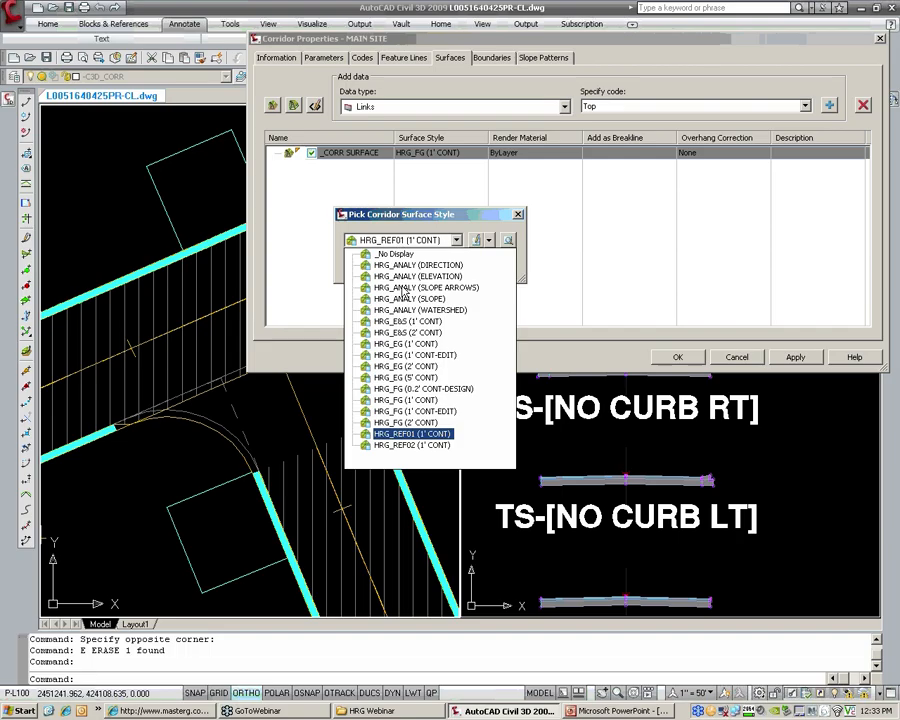
{"action": "left_click", "coordinate": [410, 434]}
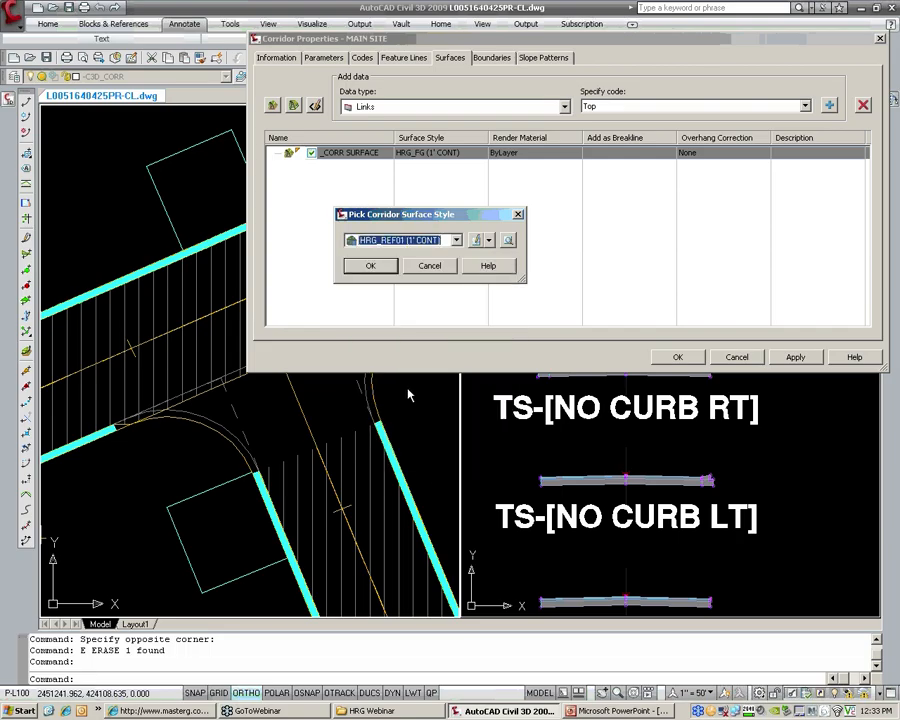
{"action": "left_click", "coordinate": [372, 267]}
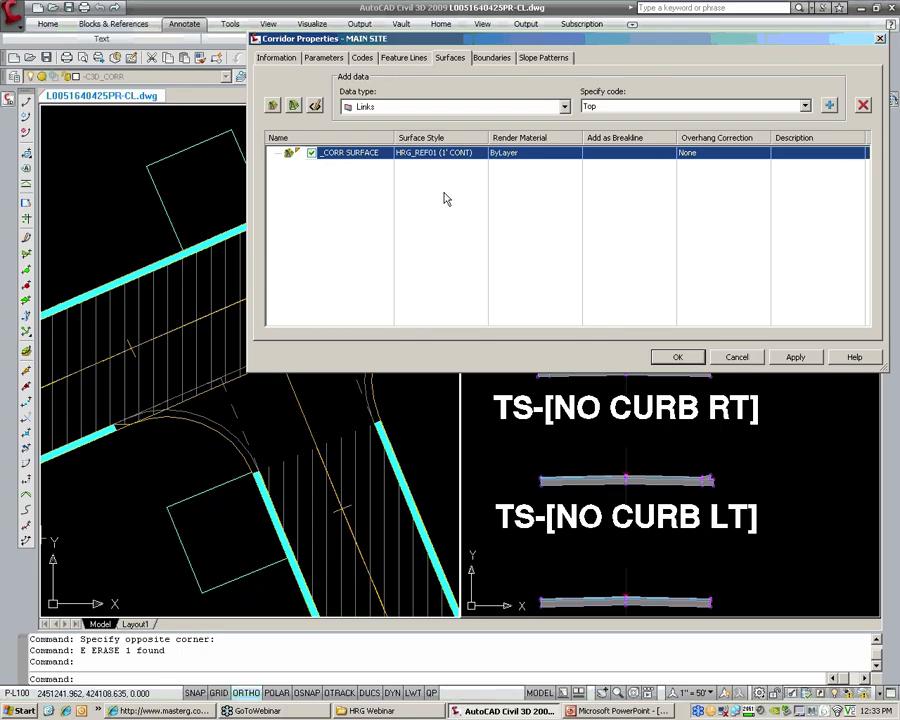
- Add Links data with the Top code to _CORR SURFACE and accept the corridor properties to build the surface
{"action": "left_click", "coordinate": [370, 108]}
{"action": "left_click", "coordinate": [370, 108]}
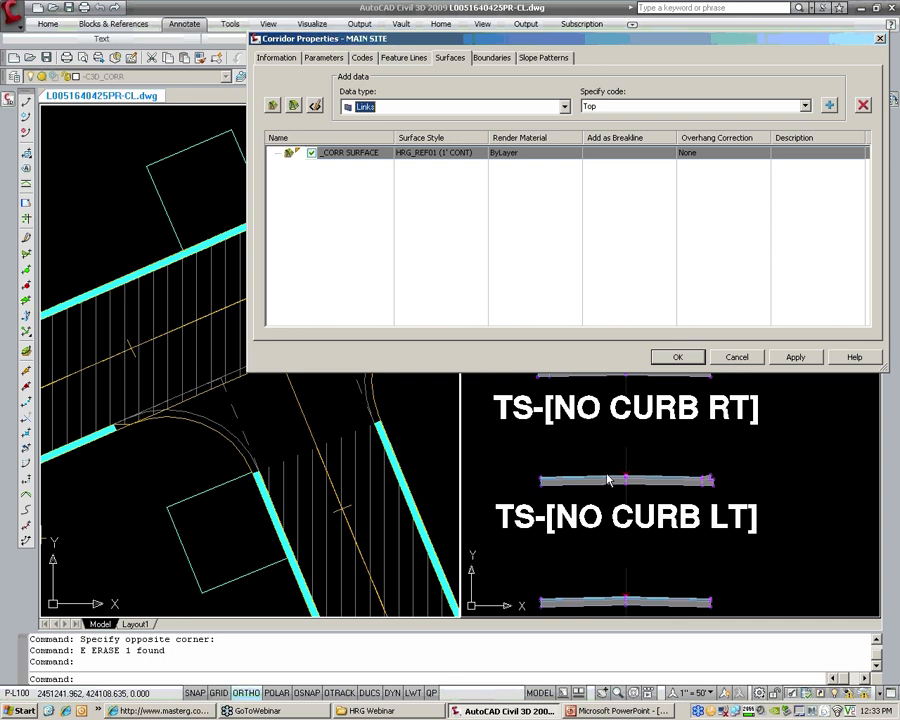
{"action": "left_click", "coordinate": [363, 110]}
{"action": "left_click", "coordinate": [380, 119]}
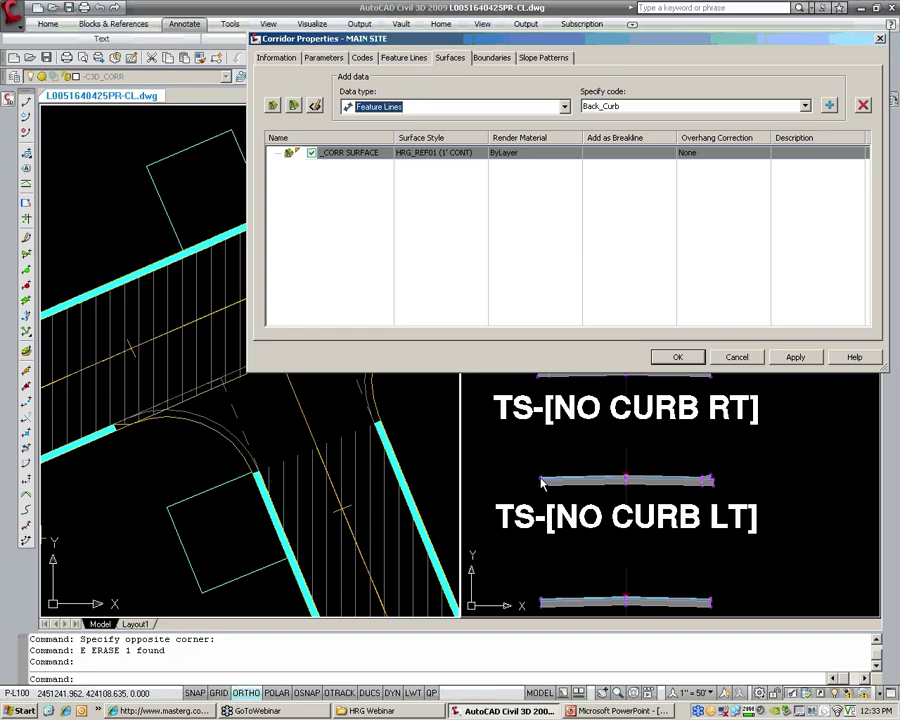
{"action": "left_click", "coordinate": [365, 106]}
{"action": "left_click", "coordinate": [366, 129]}
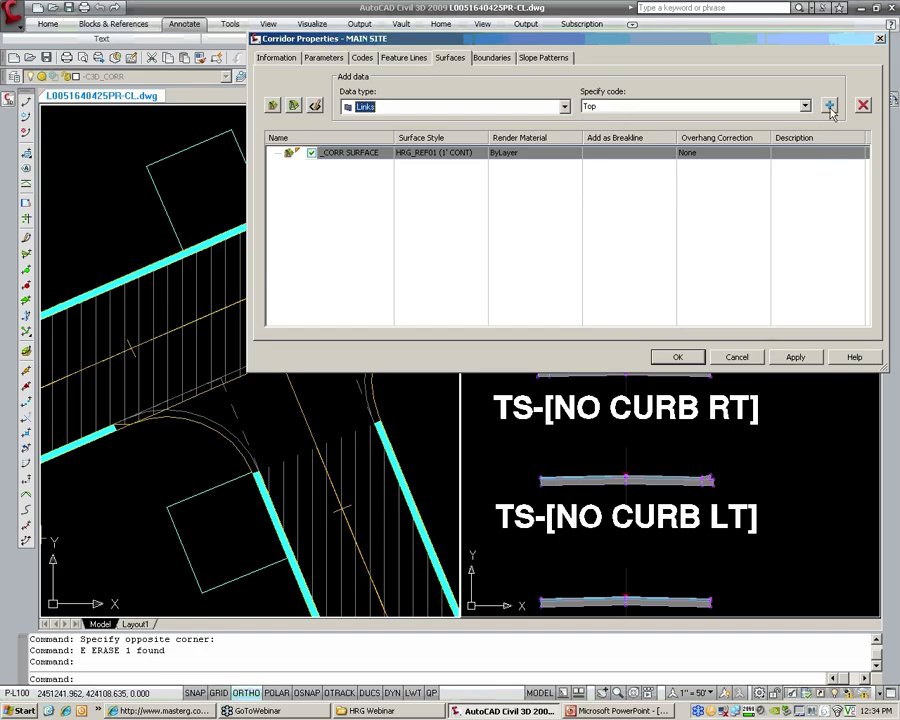
{"action": "left_click", "coordinate": [829, 106]}
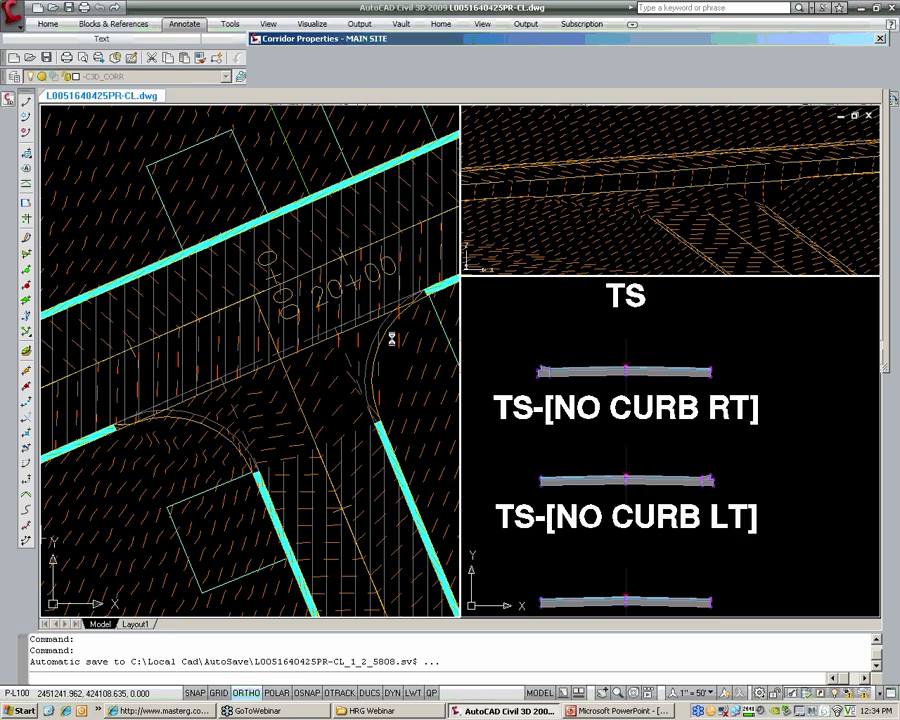
{"action": "left_click", "coordinate": [283, 349]}
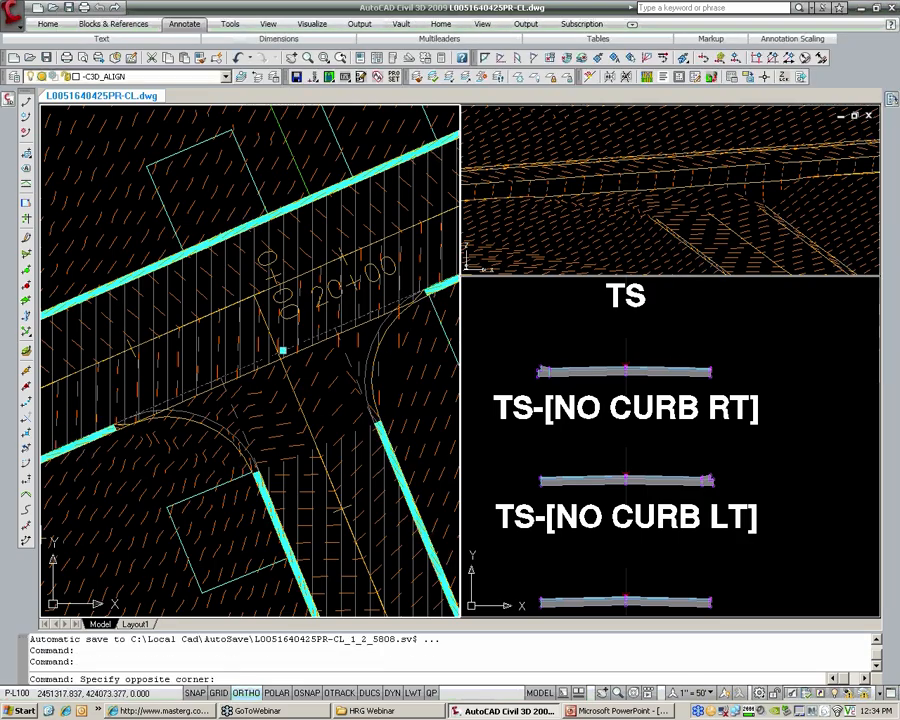
{"action": "key", "text": "Escape"}
{"action": "key", "text": "Escape"}
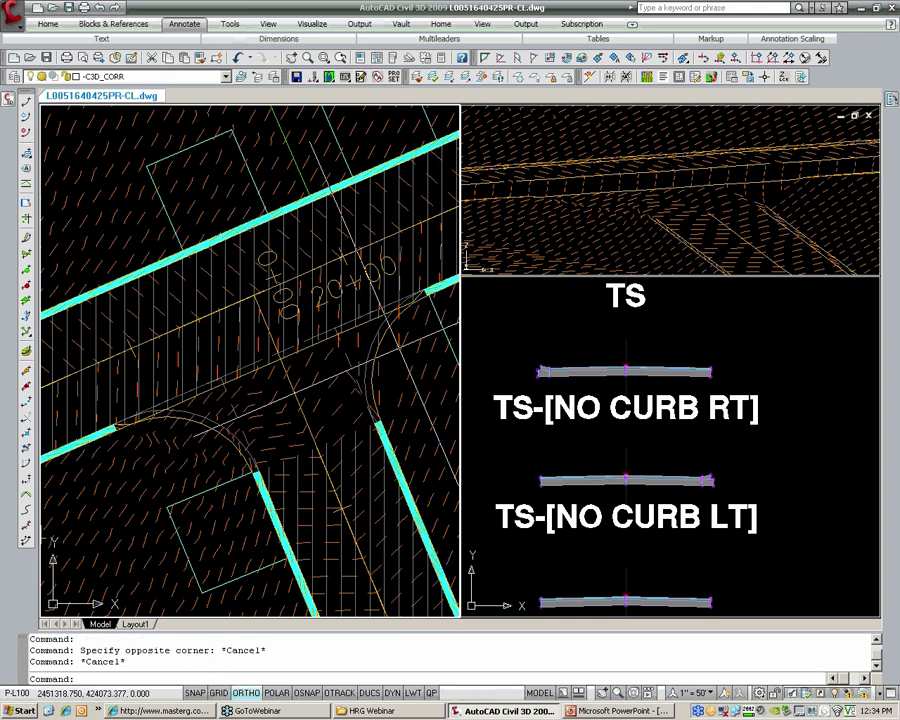
- Draw a rectangle in the plan view around the two side-road intersections along the main road
{"action": "scroll", "coordinate": [210, 345], "scroll_direction": "down", "scroll_amount": 6}
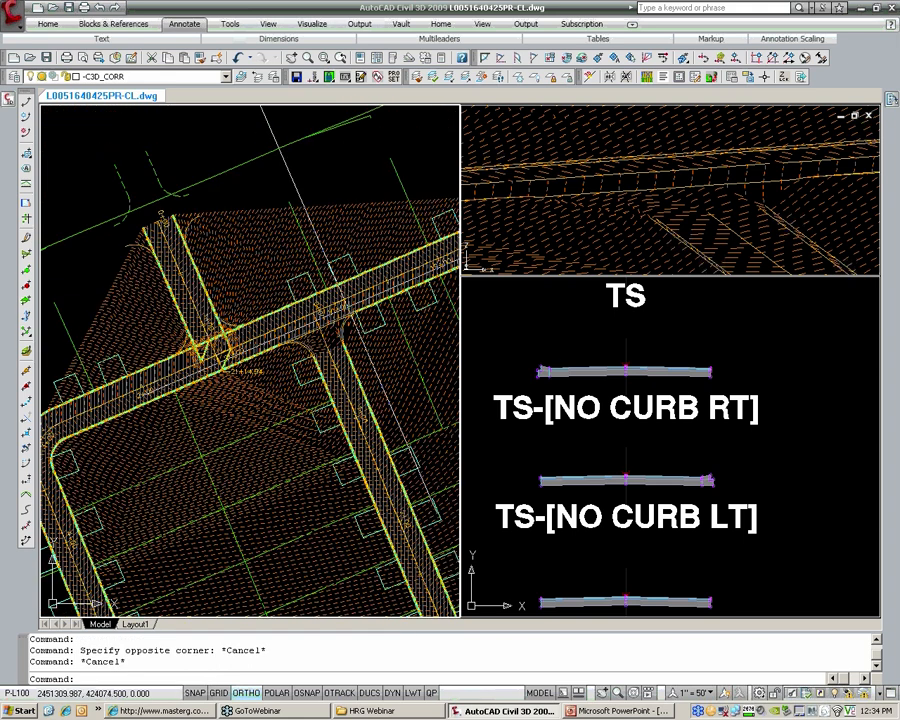
{"action": "middle_click_drag", "start_coordinate": [210, 345], "coordinate": [164, 358]}
{"action": "scroll", "coordinate": [302, 322], "scroll_direction": "down", "scroll_amount": 3}
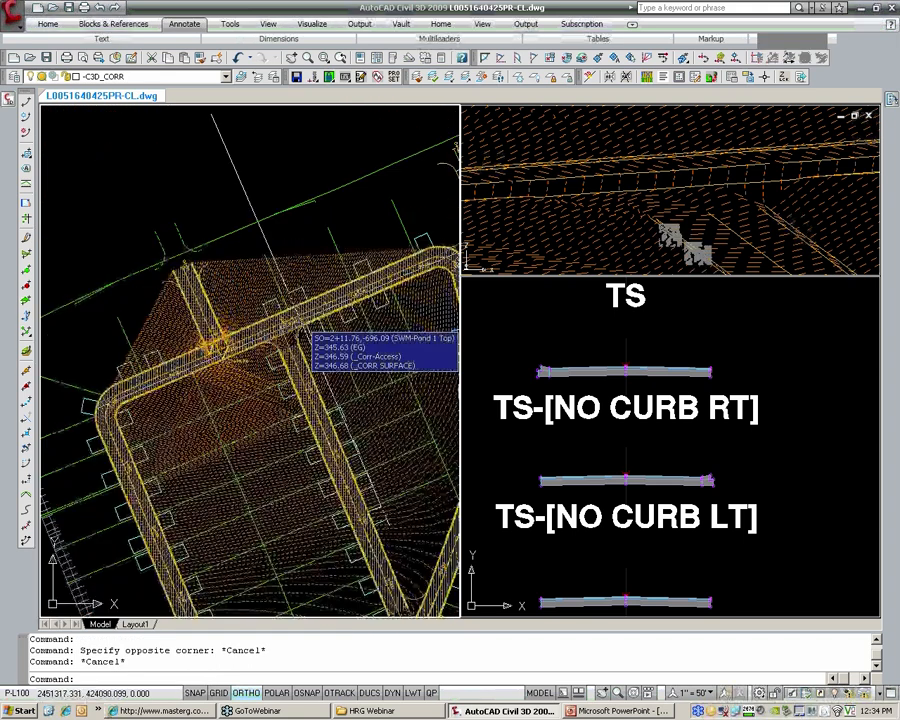
{"action": "type", "text": "RECTANG"}
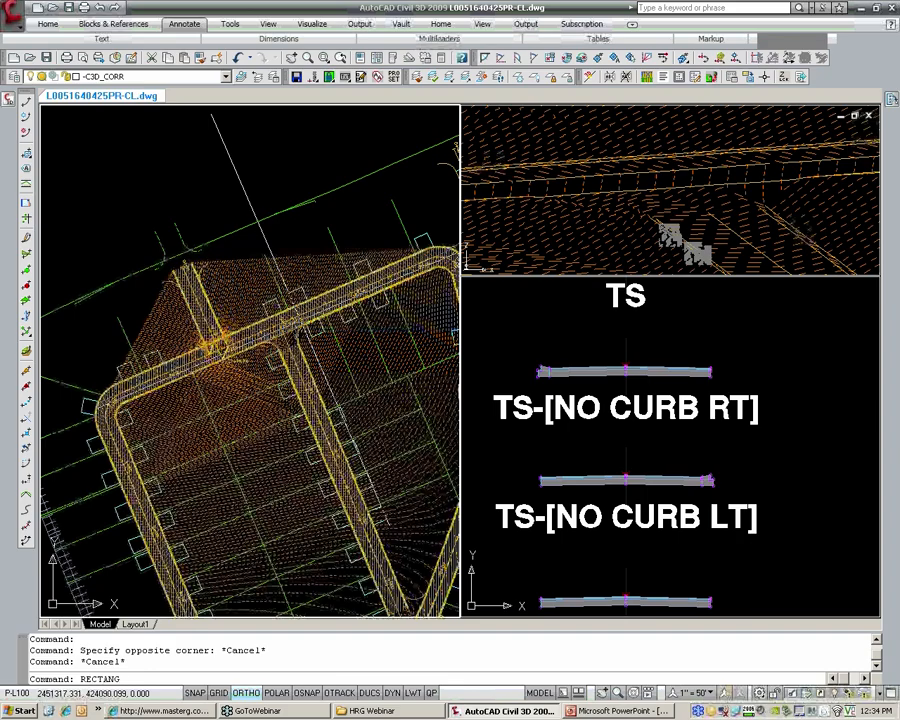
{"action": "key", "text": "Return"}
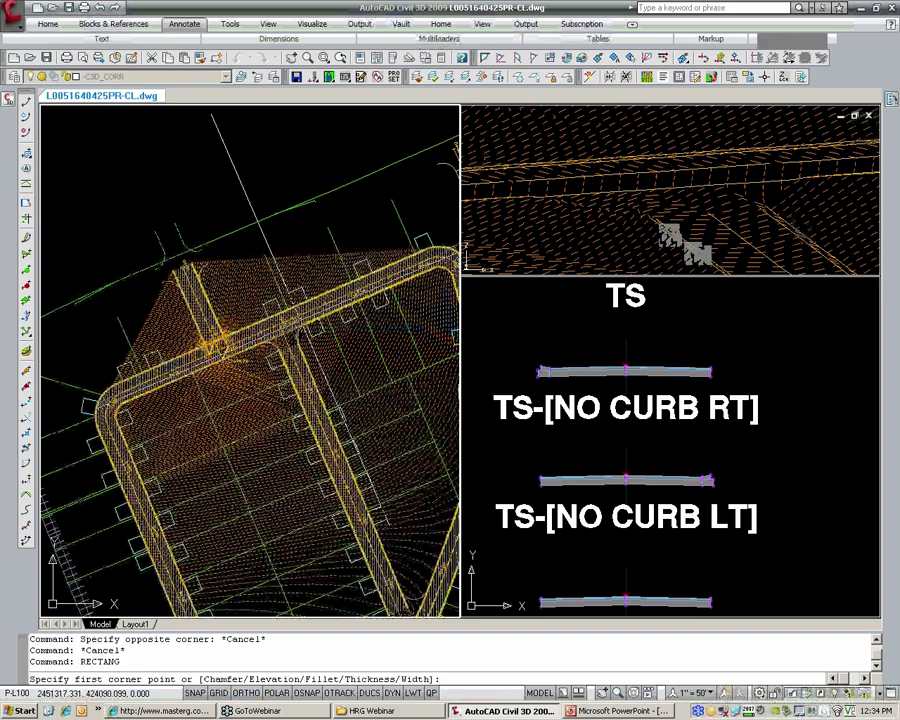
{"action": "left_click", "coordinate": [190, 257]}
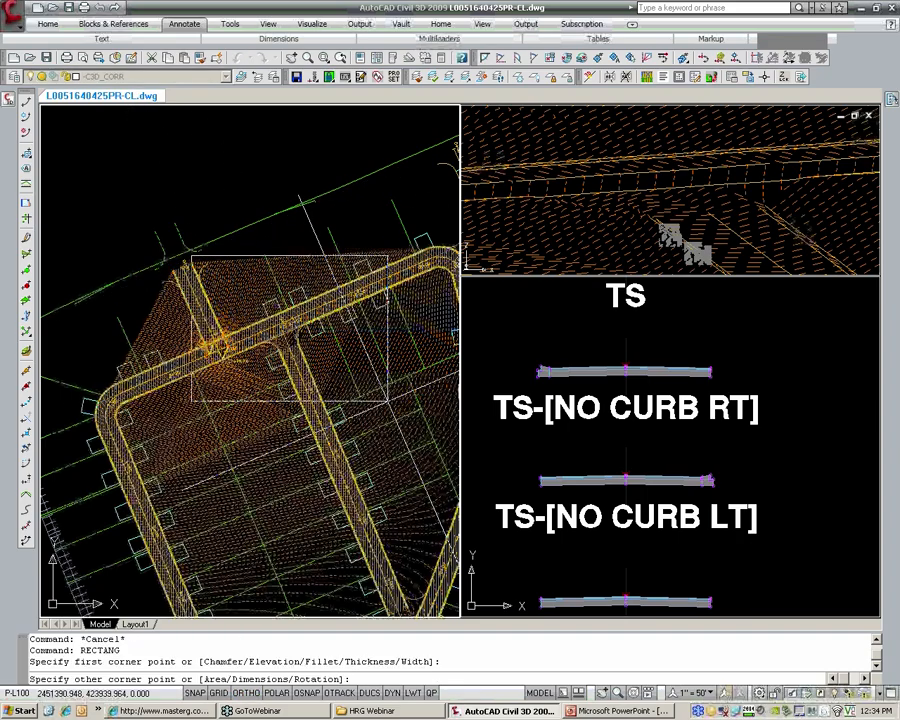
{"action": "left_click", "coordinate": [383, 414]}
{"action": "scroll", "coordinate": [319, 283], "scroll_direction": "up", "scroll_amount": 3}
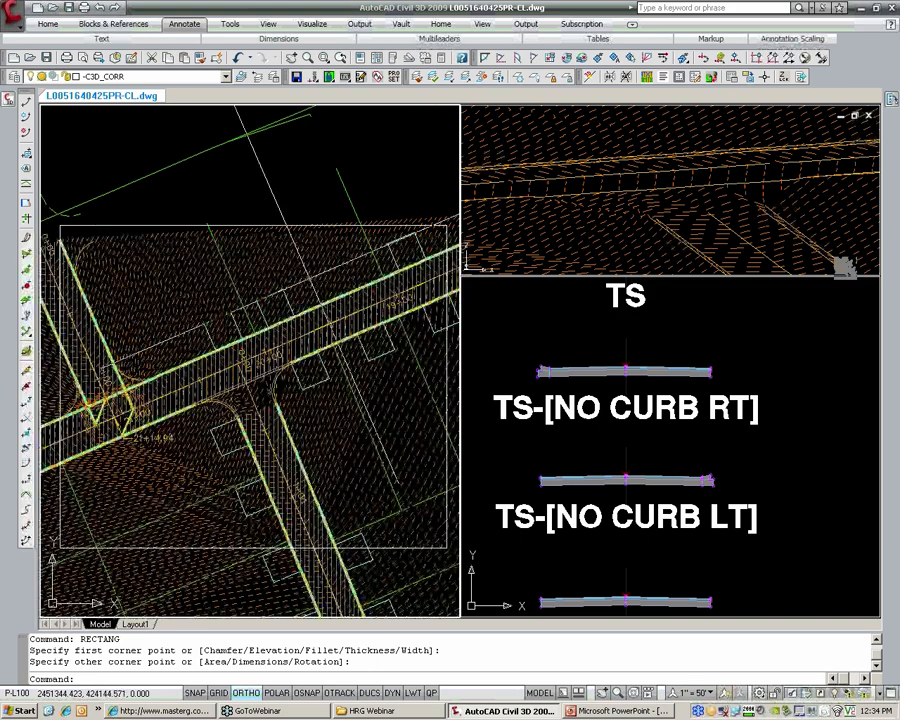
- Add an outer, non-destructive boundary to _CORR SURFACE using the rectangle around the intersections
{"action": "left_click", "coordinate": [9, 100]}
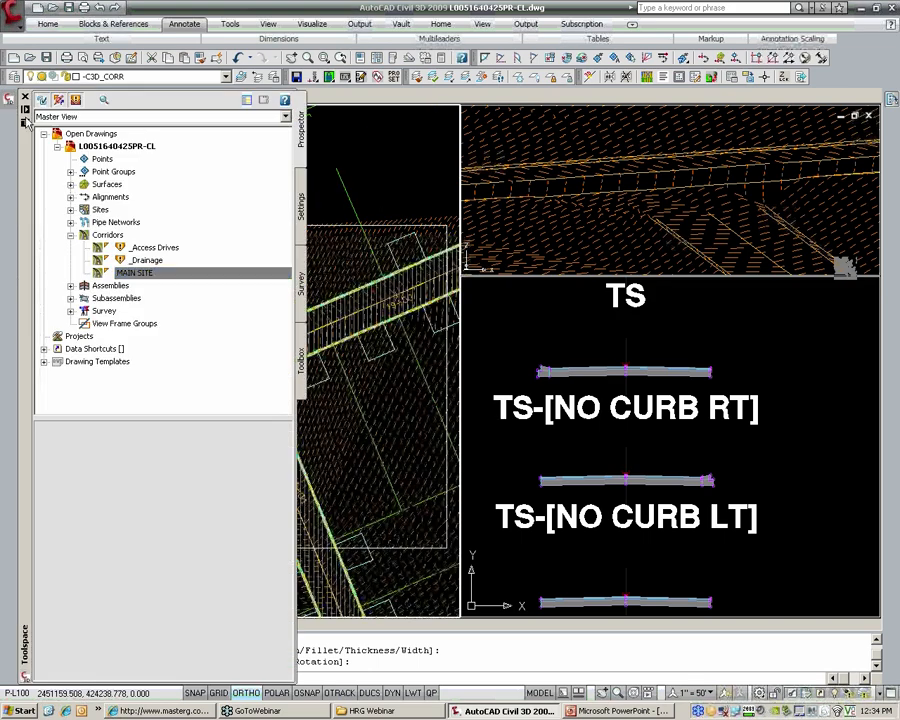
{"action": "left_click", "coordinate": [71, 185]}
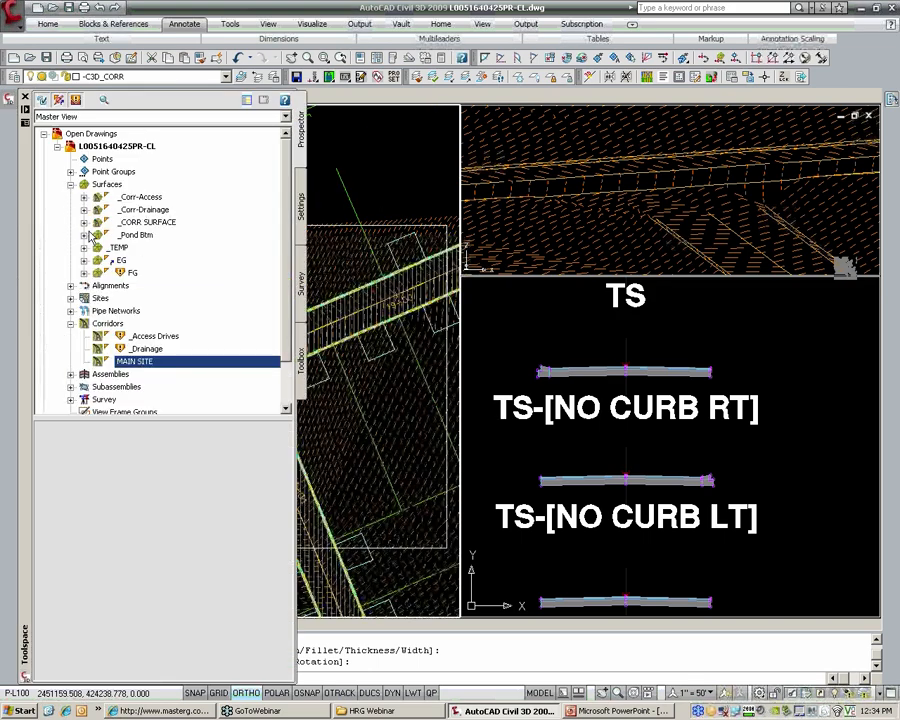
{"action": "left_click", "coordinate": [85, 222]}
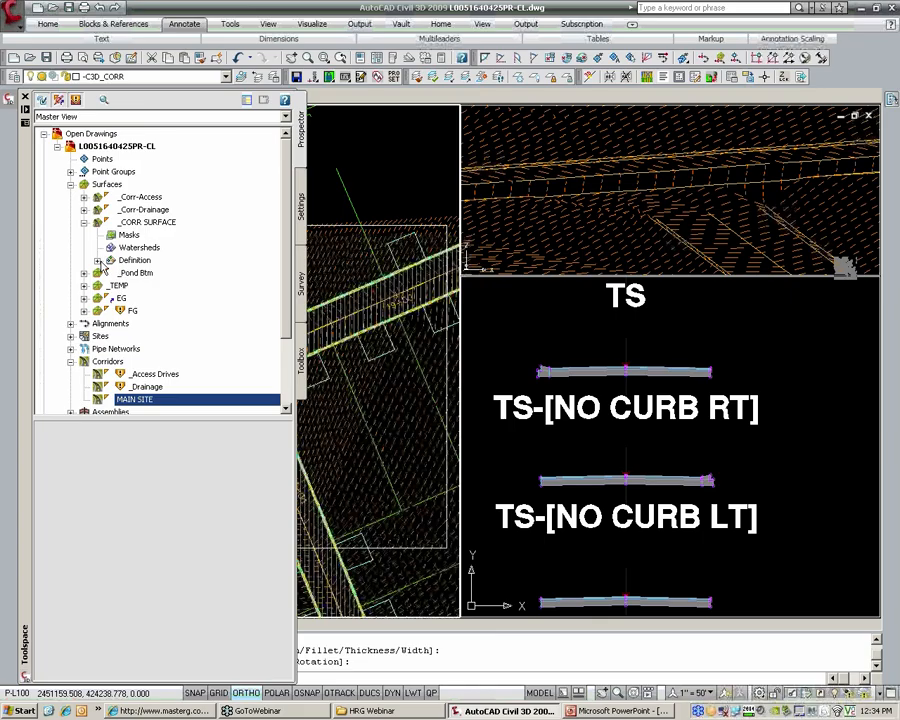
{"action": "left_click", "coordinate": [97, 260]}
{"action": "right_click", "coordinate": [147, 278]}
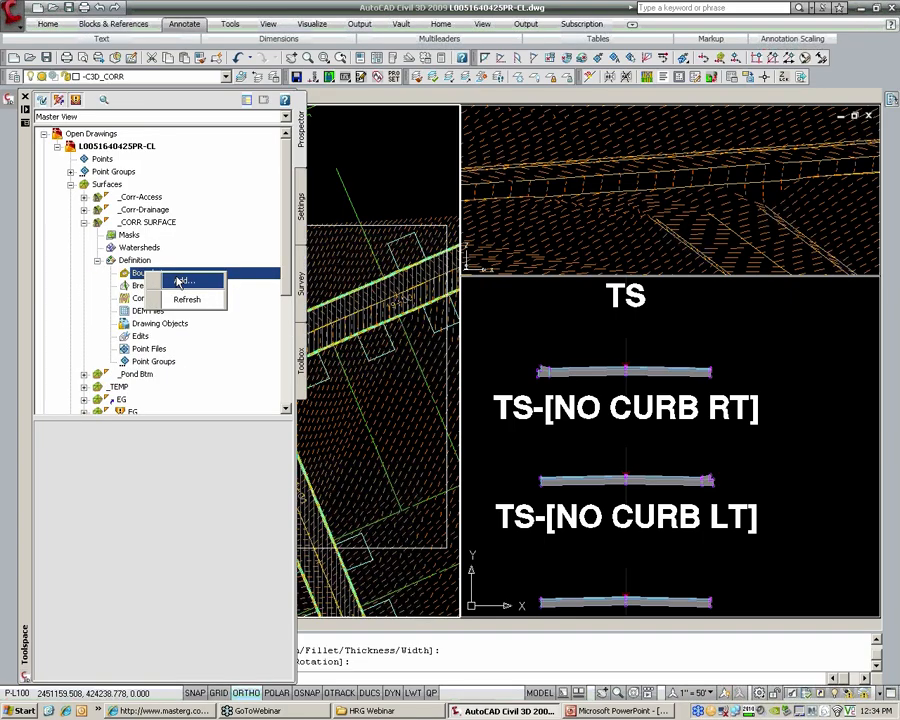
{"action": "left_click", "coordinate": [186, 279]}
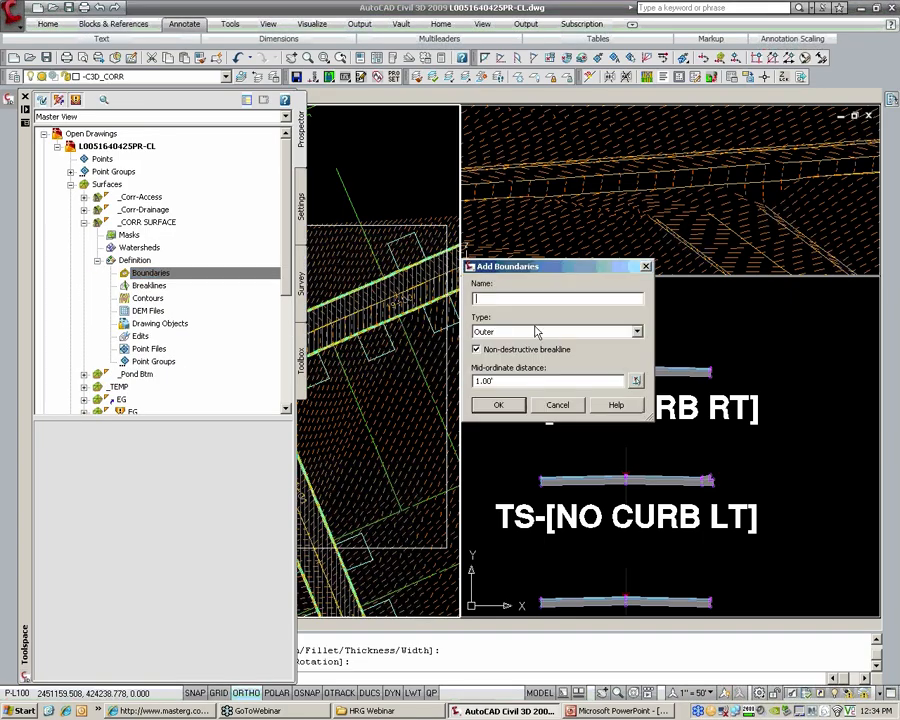
{"action": "left_click", "coordinate": [499, 405]}
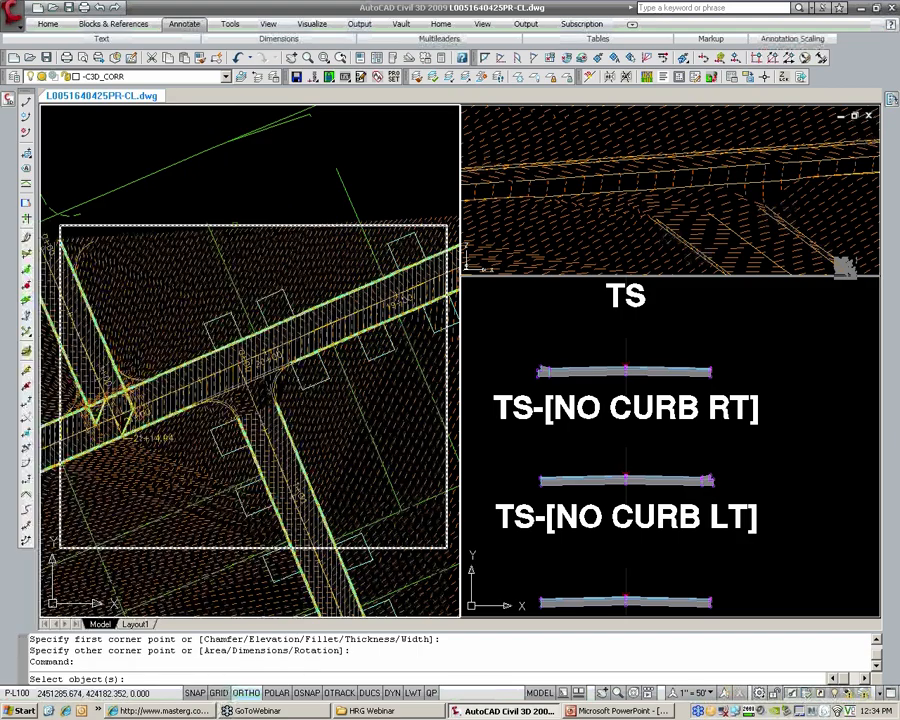
{"action": "left_click", "coordinate": [236, 224]}
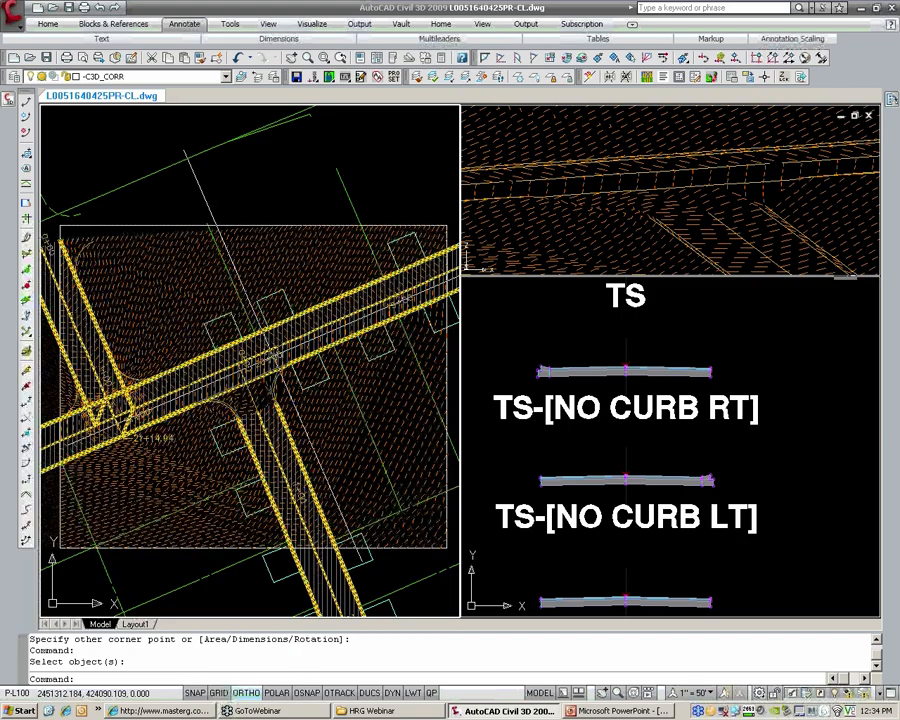
- Stretch the boundary rectangle's western side about 65 ft inward with ortho off, so it excludes the western side road
{"action": "left_click", "coordinate": [61, 432]}
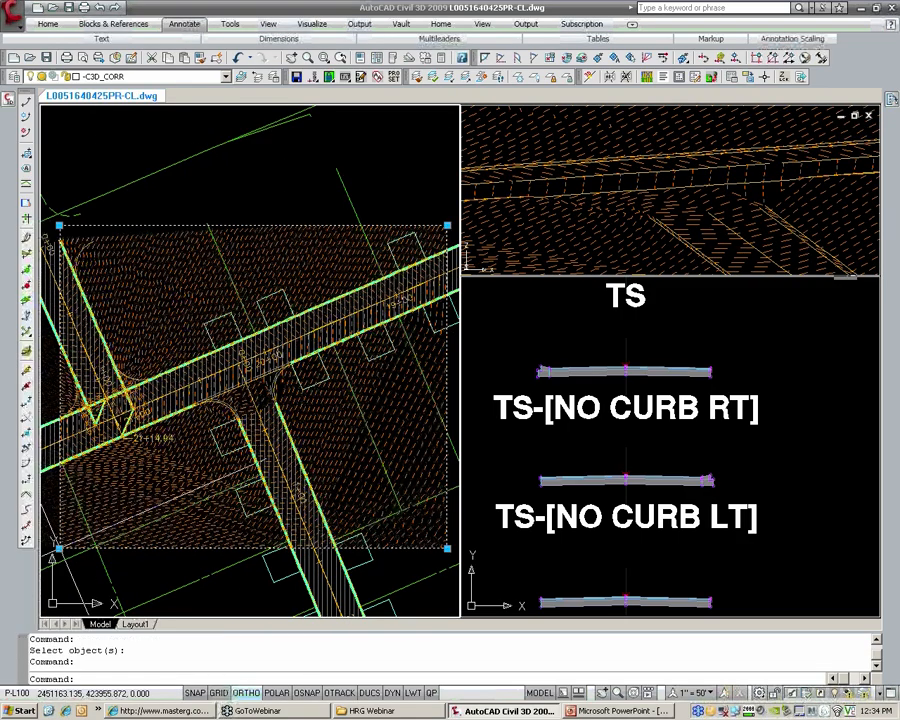
{"action": "left_click", "coordinate": [59, 548], "text": "shift"}
{"action": "left_click", "coordinate": [59, 225], "text": "shift"}
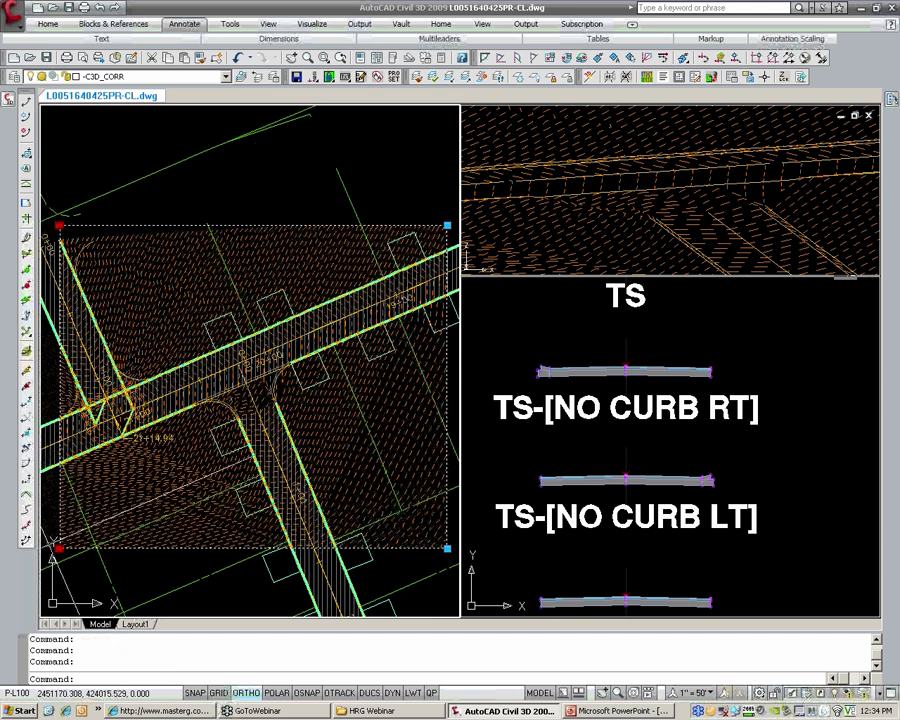
{"action": "left_click", "coordinate": [59, 548]}
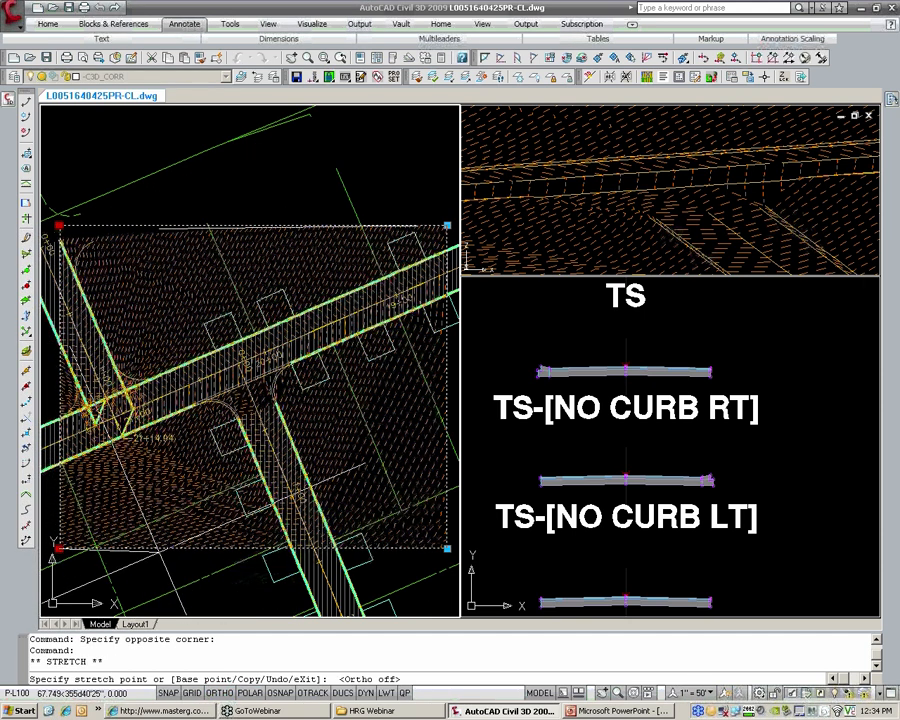
{"action": "key", "text": "F8"}
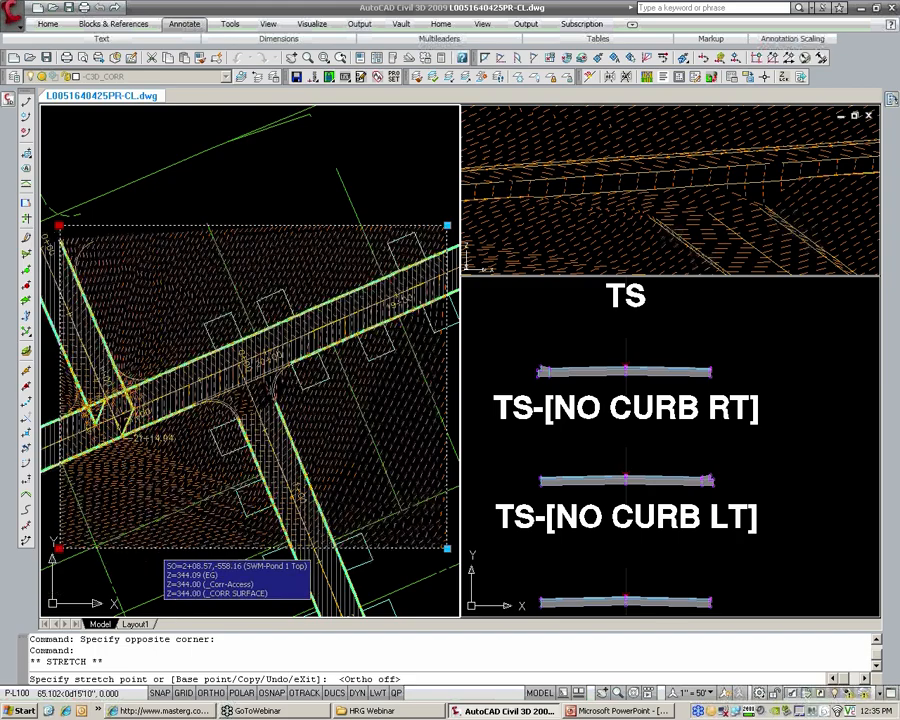
{"action": "left_click", "coordinate": [152, 548]}
{"action": "key", "text": "Escape"}
{"action": "key", "text": "Escape"}
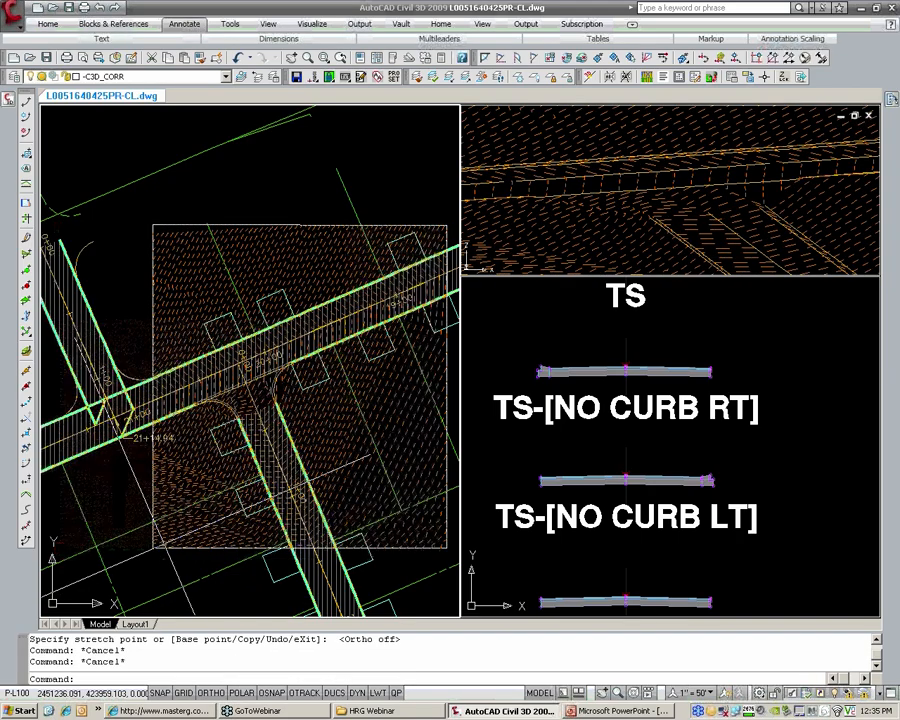
- Examine the bounded surface's contours around the remaining intersection in the plan and 3D views
{"action": "scroll", "coordinate": [285, 368], "scroll_direction": "up", "scroll_amount": 2}
{"action": "scroll", "coordinate": [250, 392], "scroll_direction": "up", "scroll_amount": 2}
{"action": "middle_click_drag", "start_coordinate": [250, 392], "coordinate": [306, 387]}
{"action": "left_click", "coordinate": [564, 267]}
{"action": "scroll", "coordinate": [619, 210], "scroll_direction": "up", "scroll_amount": 5}
{"action": "middle_click_drag", "start_coordinate": [580, 209], "coordinate": [691, 208]}
{"action": "left_click", "coordinate": [296, 400]}
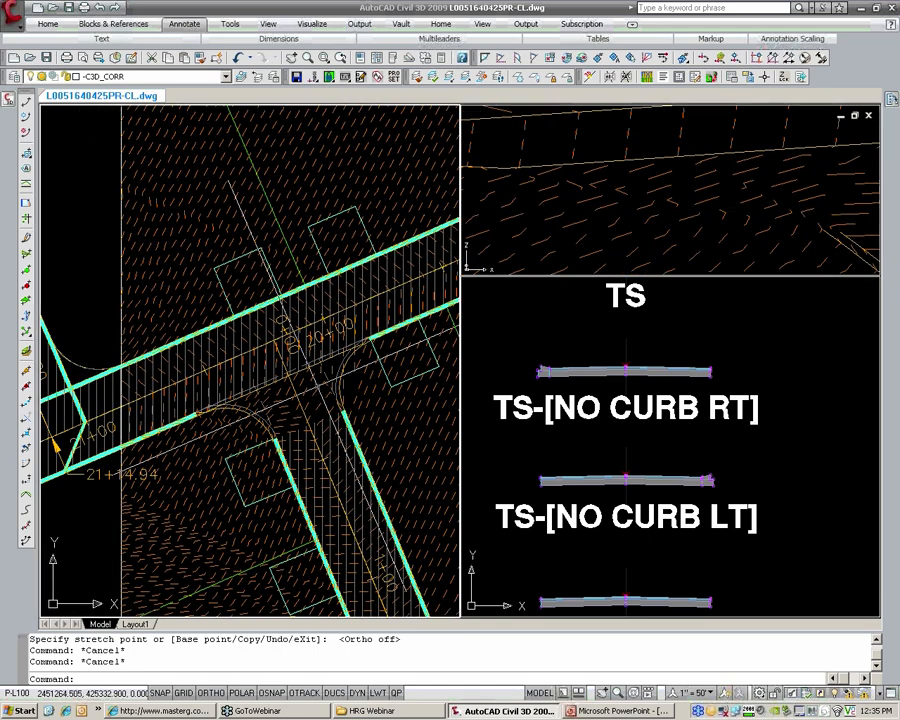
{"action": "scroll", "coordinate": [271, 388], "scroll_direction": "up", "scroll_amount": 2}
{"action": "middle_click_drag", "start_coordinate": [270, 388], "coordinate": [277, 389]}
{"action": "mouse_move", "coordinate": [278, 390]}
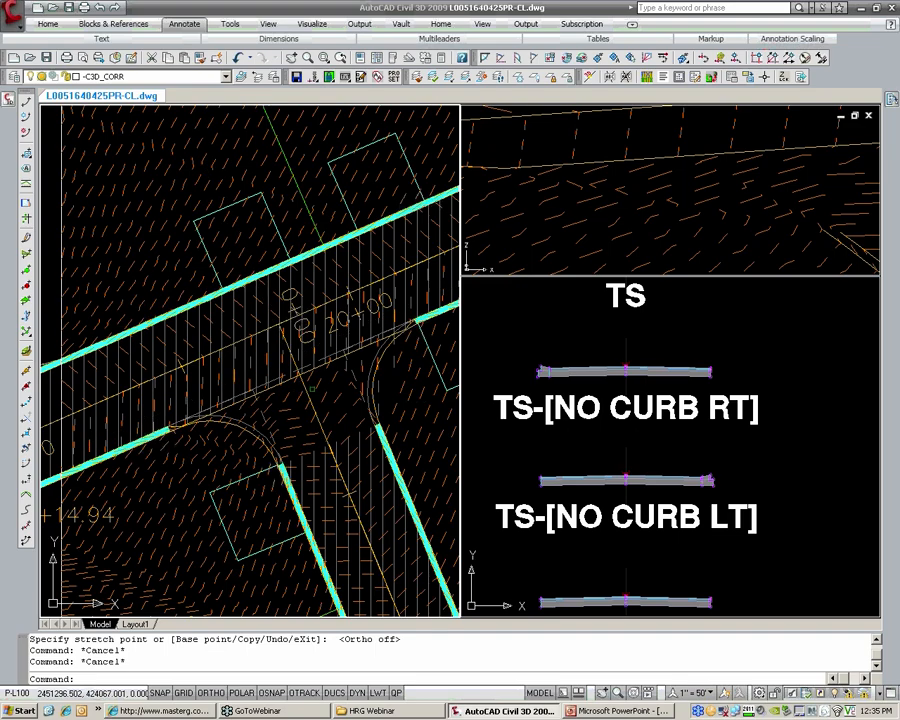
{"action": "mouse_move", "coordinate": [227, 377]}
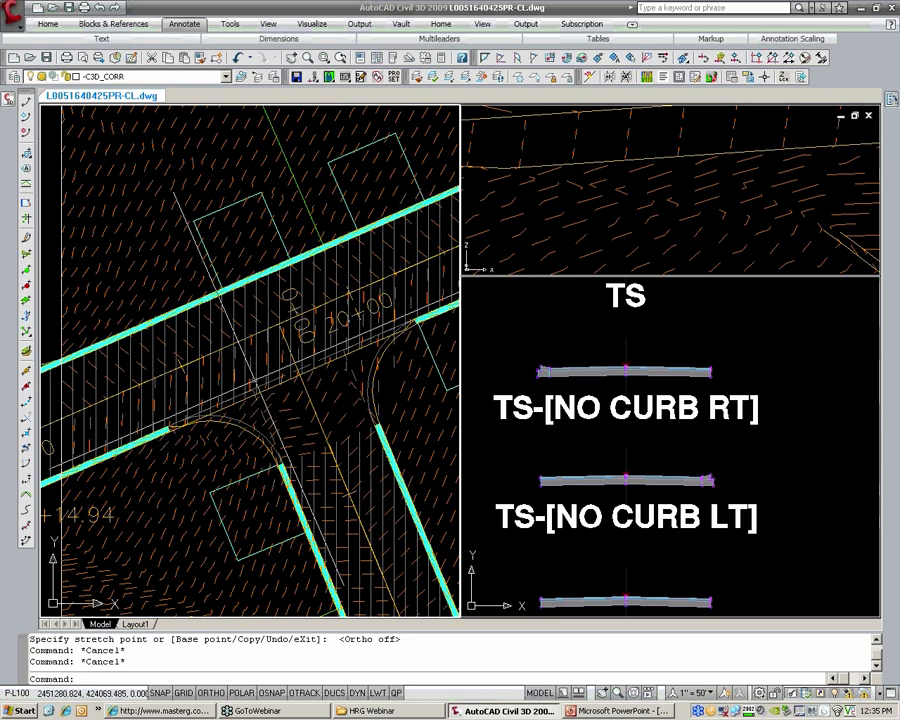
- Locate the 3rd INT profile views among the intersection profiles and check the matching curb-return alignments in plan
{"action": "left_click", "coordinate": [568, 407]}
{"action": "scroll", "coordinate": [575, 407], "scroll_direction": "down", "scroll_amount": 10}
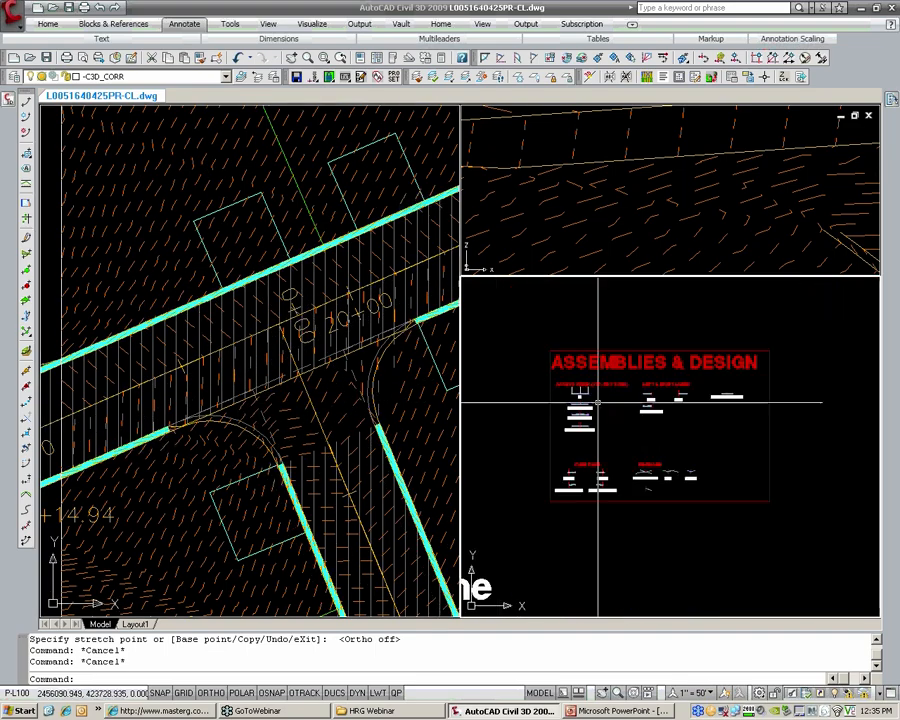
{"action": "middle_click_drag", "start_coordinate": [622, 380], "coordinate": [624, 493]}
{"action": "scroll", "coordinate": [638, 440], "scroll_direction": "down", "scroll_amount": 4}
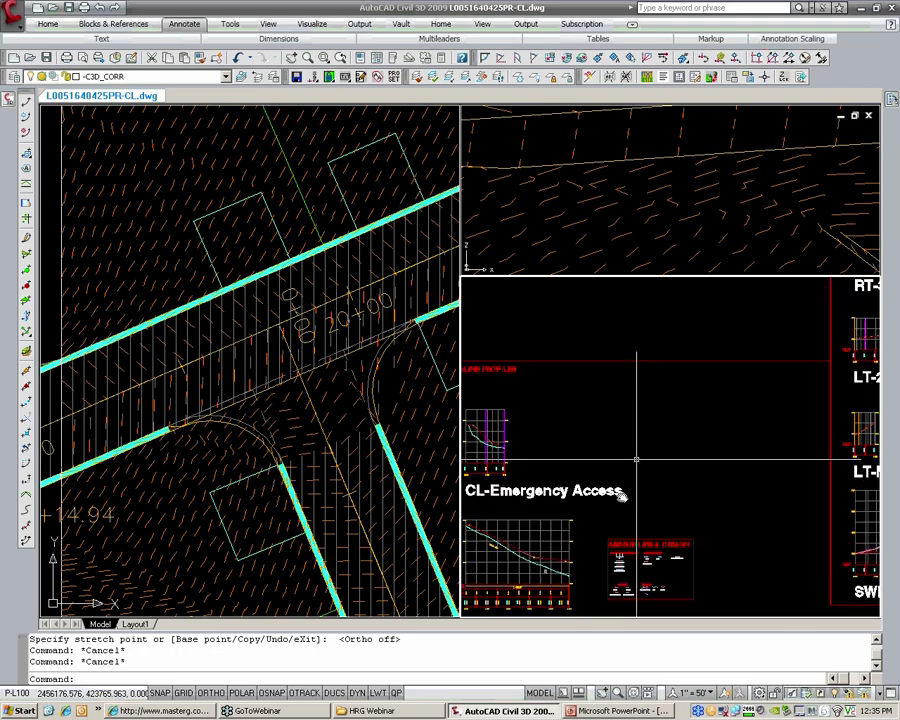
{"action": "middle_click_drag", "start_coordinate": [830, 384], "coordinate": [637, 537]}
{"action": "scroll", "coordinate": [712, 377], "scroll_direction": "up", "scroll_amount": 5}
{"action": "middle_click_drag", "start_coordinate": [730, 364], "coordinate": [683, 413]}
{"action": "scroll", "coordinate": [684, 415], "scroll_direction": "down", "scroll_amount": 2}
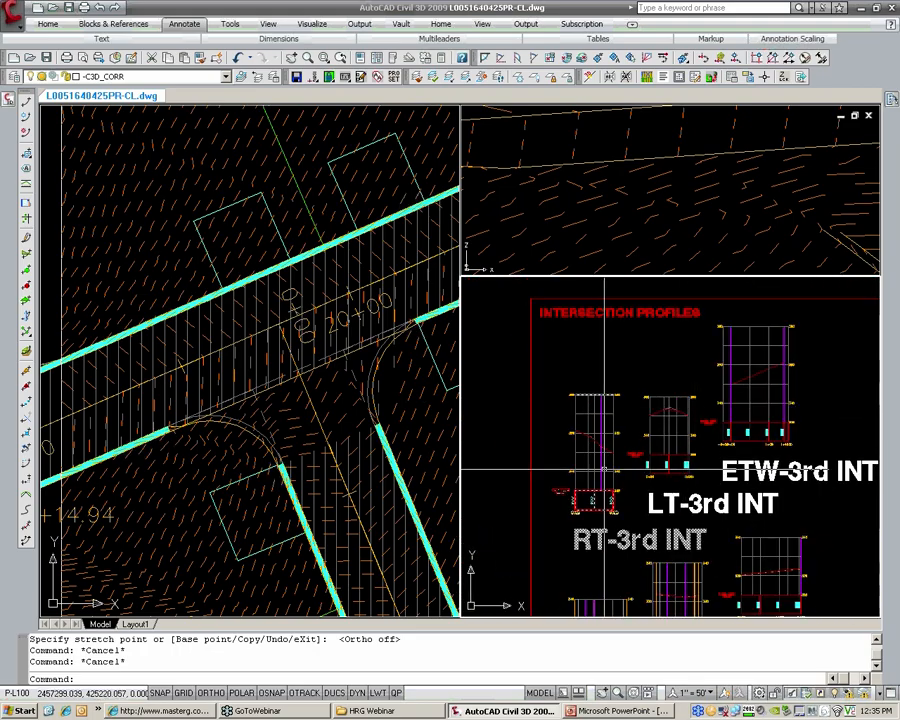
{"action": "left_click", "coordinate": [263, 492]}
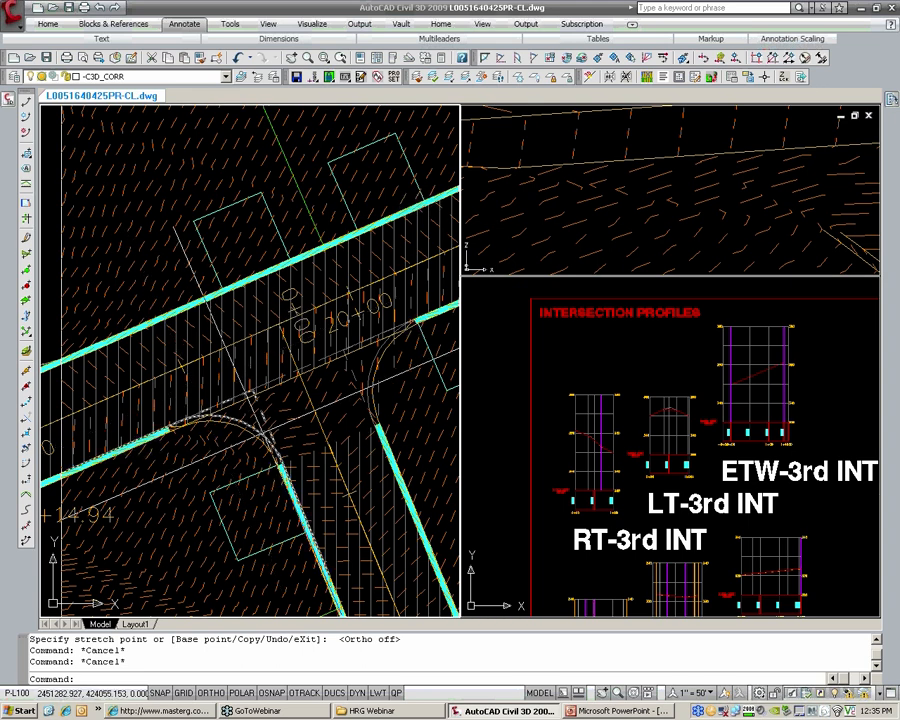
{"action": "left_click", "coordinate": [268, 440]}
{"action": "left_click", "coordinate": [355, 379]}
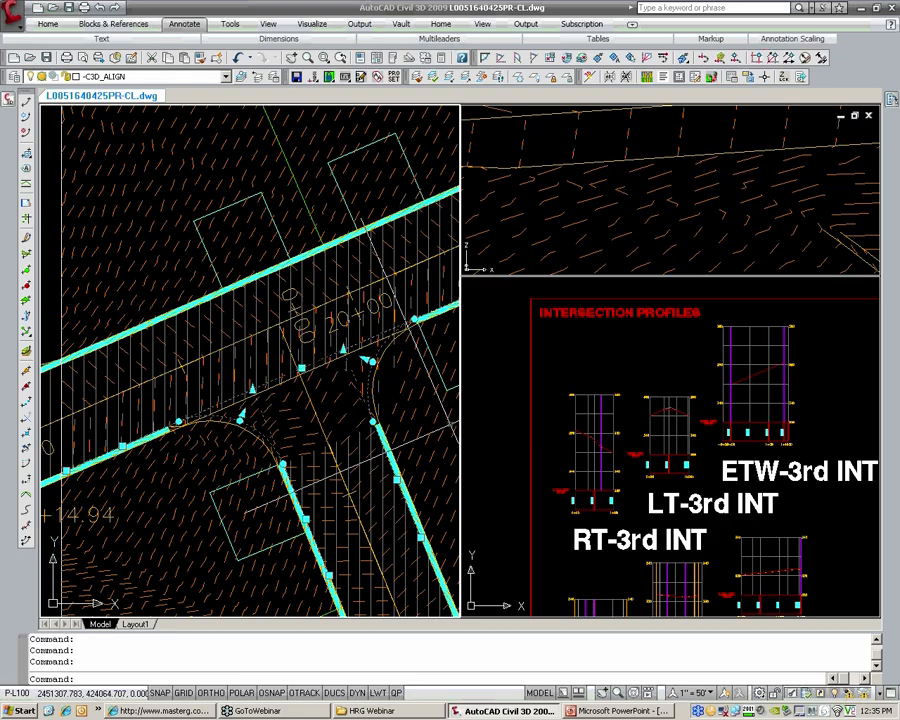
{"action": "key", "text": "Escape"}
{"action": "key", "text": "Escape"}
- Set the object style of the design profile in the RT-3rd INT profile view to _No Display
{"action": "left_click", "coordinate": [610, 442]}
{"action": "scroll", "coordinate": [602, 446], "scroll_direction": "up", "scroll_amount": 3}
{"action": "left_click", "coordinate": [590, 436]}
{"action": "right_click", "coordinate": [590, 436]}
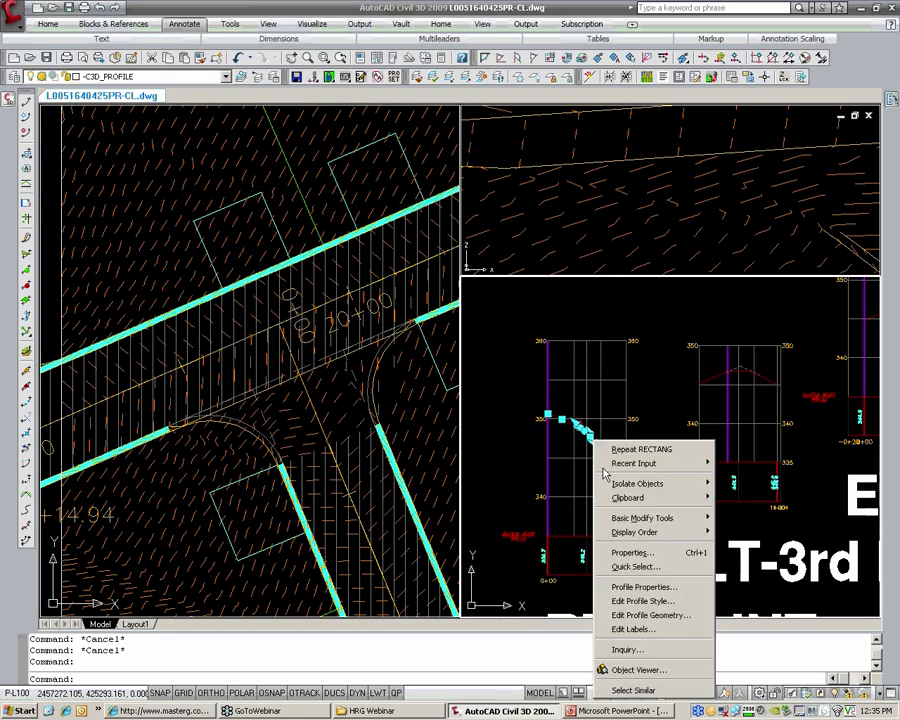
{"action": "left_click", "coordinate": [640, 472]}
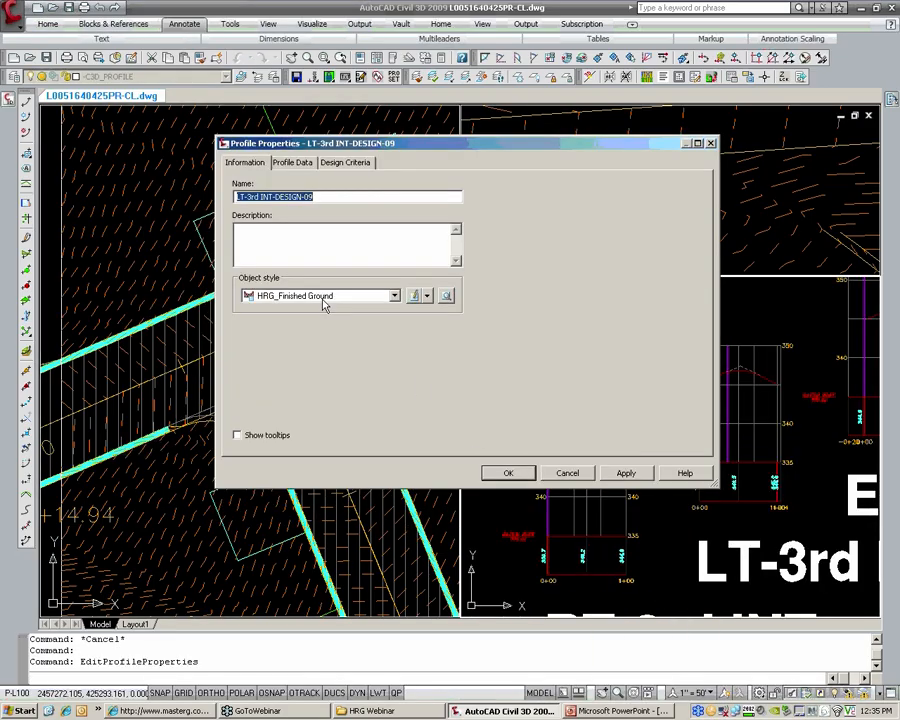
{"action": "left_click", "coordinate": [380, 297]}
{"action": "left_click", "coordinate": [290, 306]}
{"action": "left_click", "coordinate": [510, 472]}
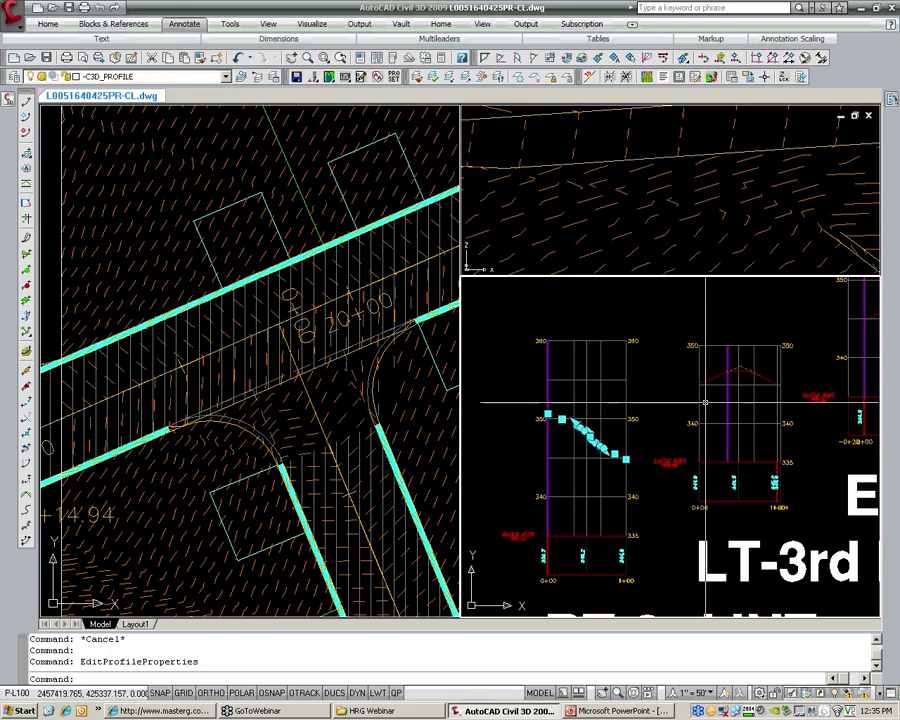
{"action": "key", "text": "Escape"}
{"action": "key", "text": "Escape"}
{"action": "left_click", "coordinate": [755, 374]}
{"action": "right_click", "coordinate": [589, 378]}
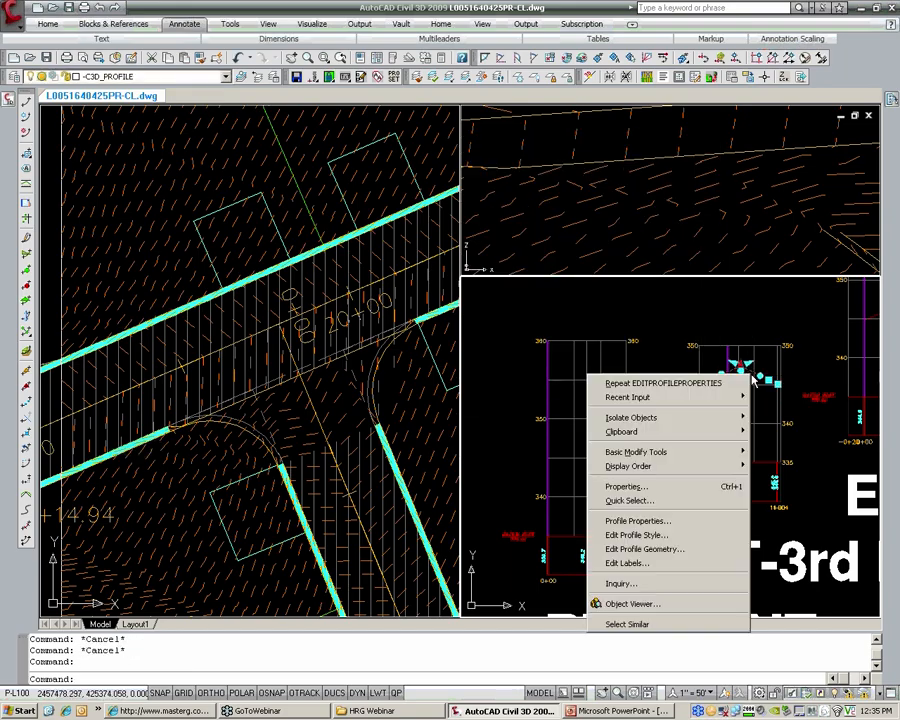
{"action": "left_click", "coordinate": [685, 523]}
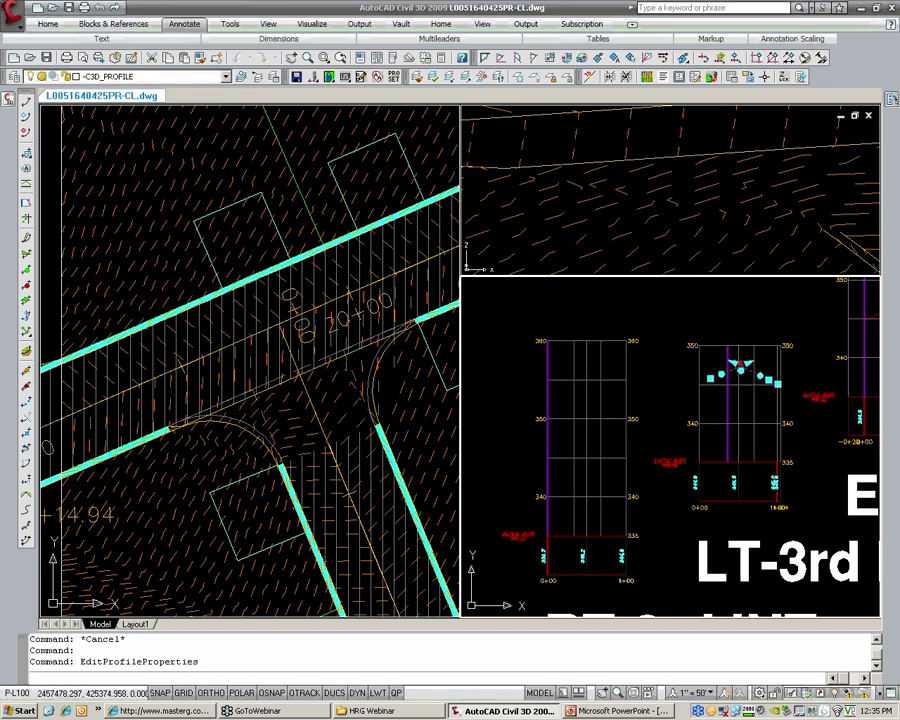
{"action": "left_click", "coordinate": [568, 472]}
{"action": "key", "text": "Escape"}
{"action": "key", "text": "Escape"}
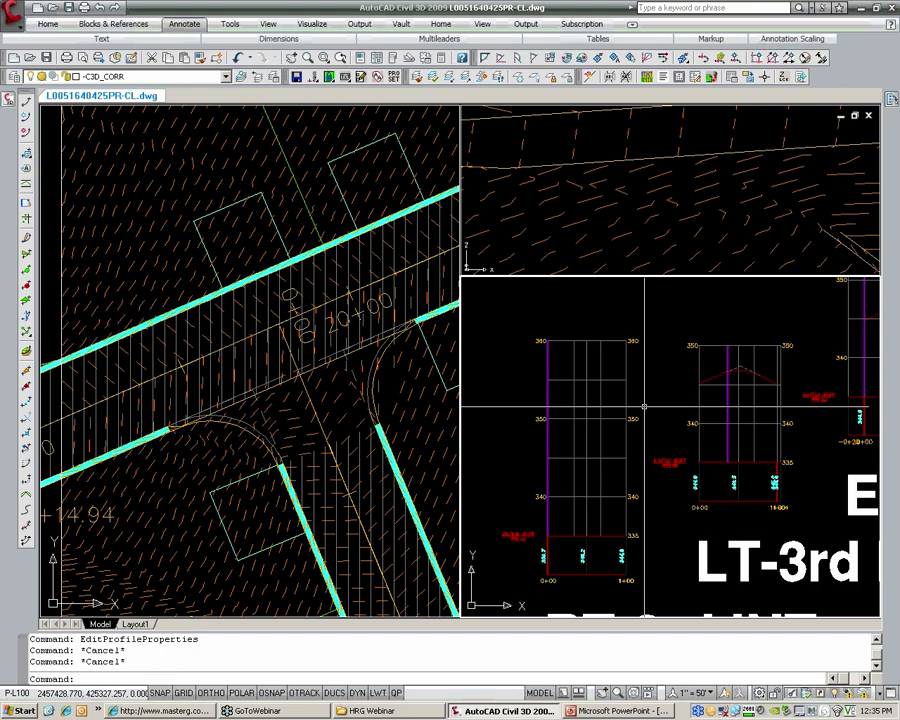
- Start a profile from surface for the RT-3rd INT alignment and add _CORR SURFACE to its profile list
{"action": "scroll", "coordinate": [635, 470], "scroll_direction": "up", "scroll_amount": 3}
{"action": "scroll", "coordinate": [637, 485], "scroll_direction": "down", "scroll_amount": 1}
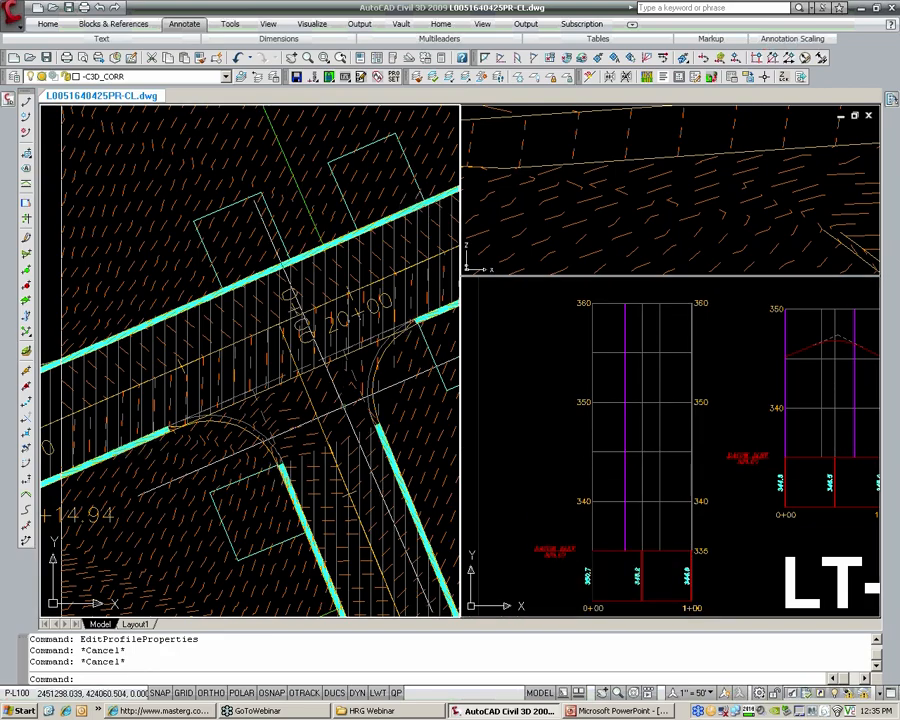
{"action": "left_click", "coordinate": [20, 18]}
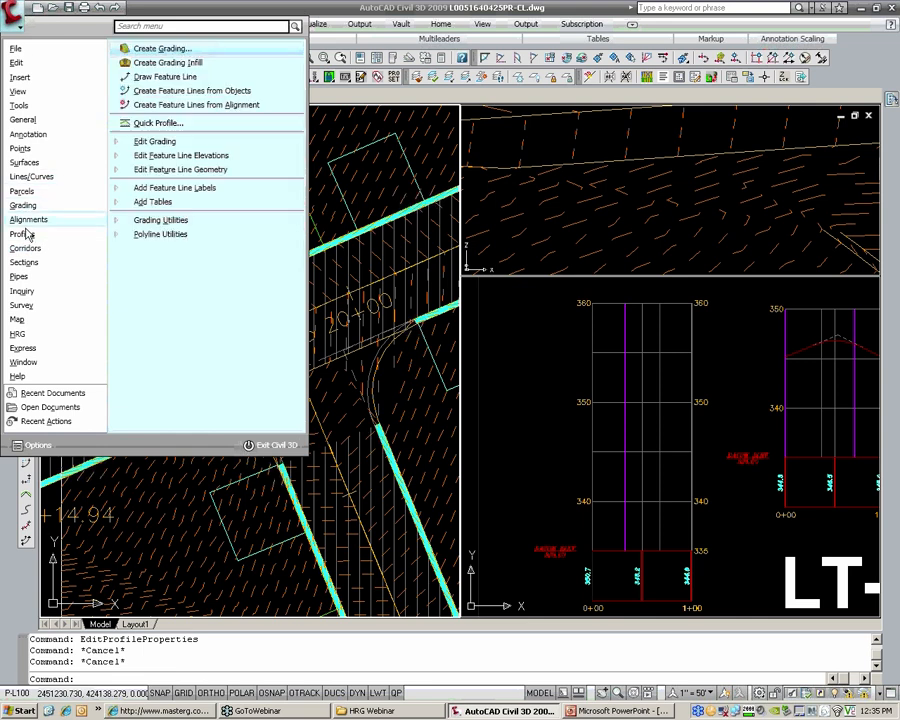
{"action": "mouse_move", "coordinate": [25, 236]}
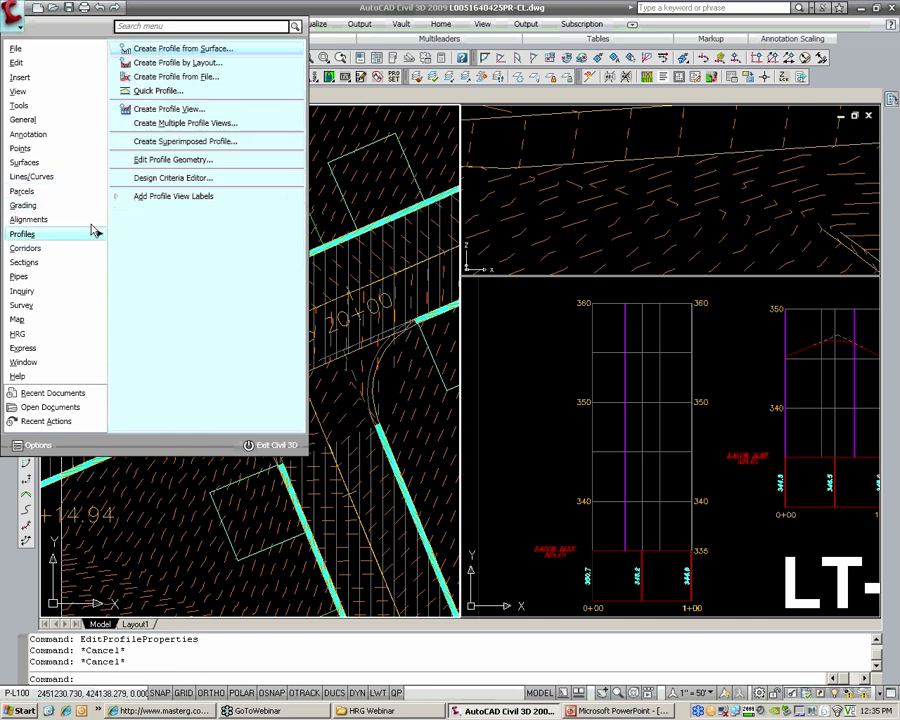
{"action": "left_click", "coordinate": [160, 48]}
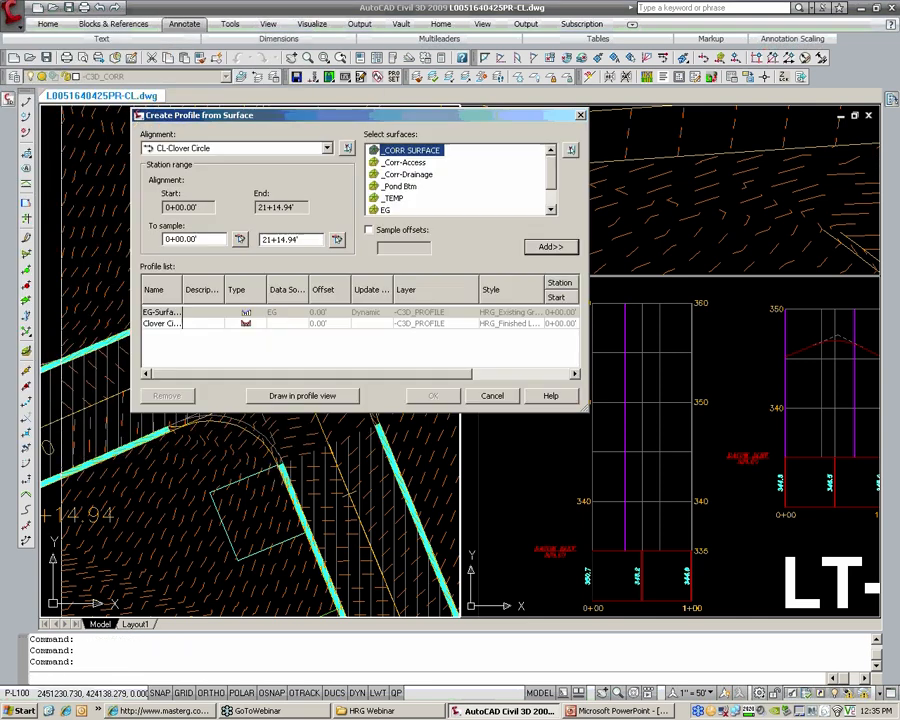
{"action": "left_click", "coordinate": [271, 150]}
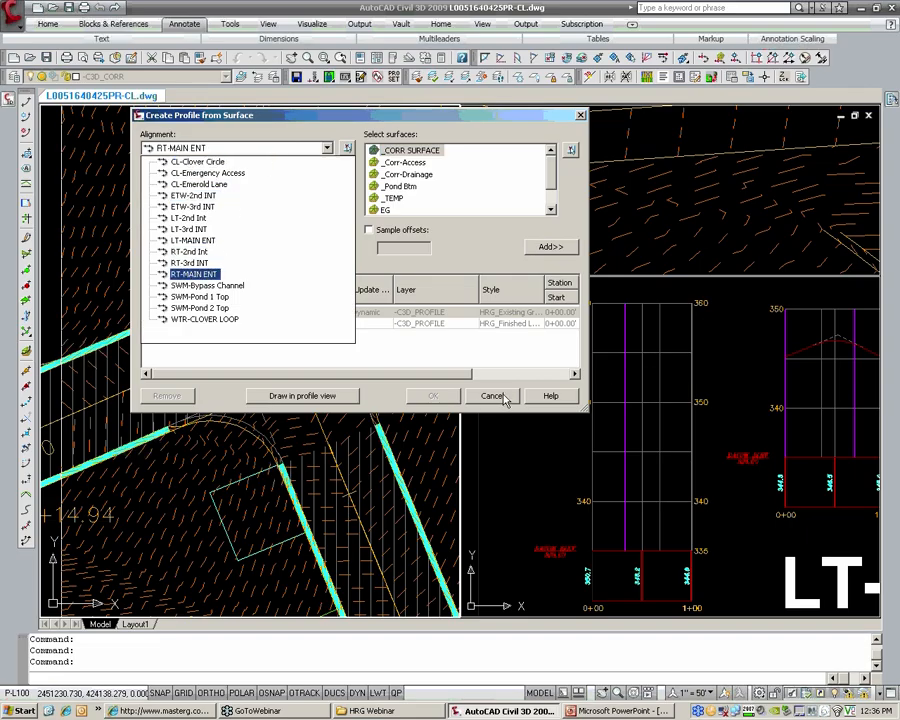
{"action": "left_click", "coordinate": [205, 264]}
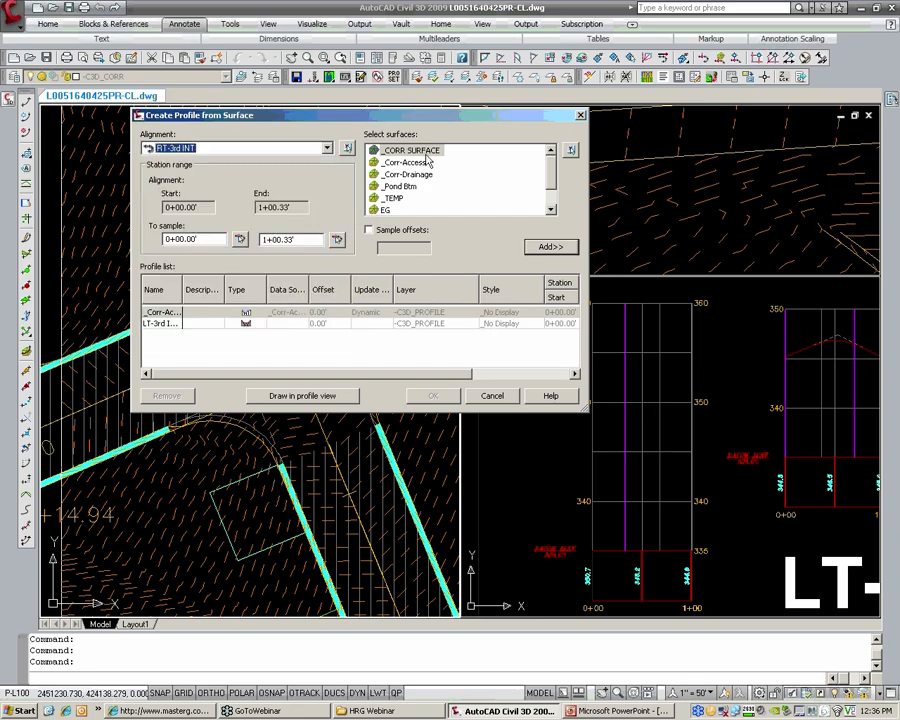
{"action": "left_click", "coordinate": [551, 247]}
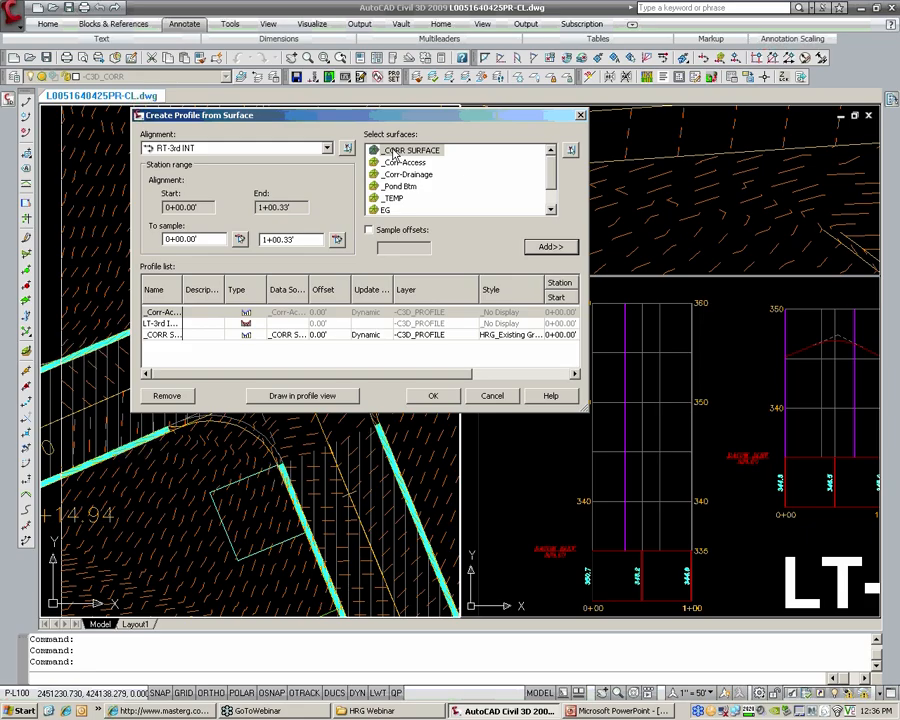
- Assign the HRG_Srf Ref01 style to the new _CORR SURFACE profile and create it for the RT-3rd INT alignment
{"action": "left_click", "coordinate": [518, 336]}
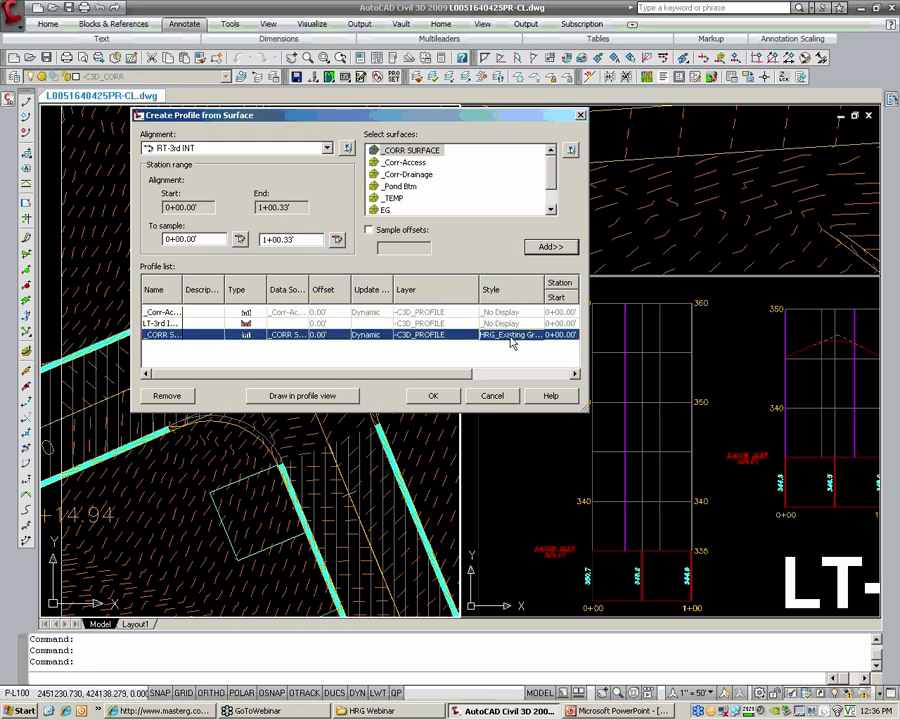
{"action": "left_click", "coordinate": [512, 338]}
{"action": "left_click", "coordinate": [394, 242]}
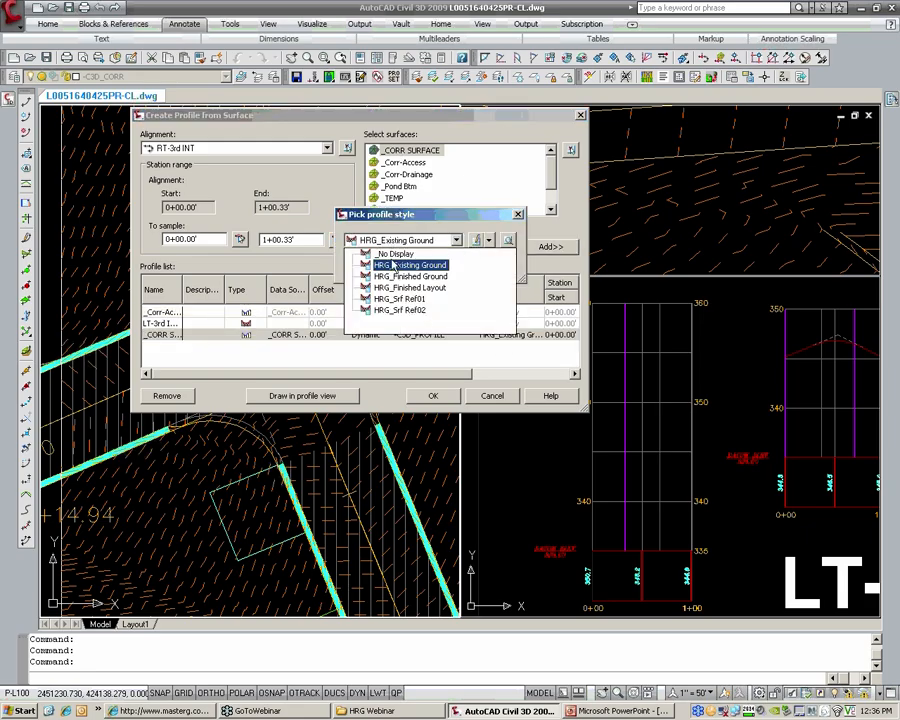
{"action": "left_click", "coordinate": [406, 299]}
{"action": "left_click", "coordinate": [428, 262]}
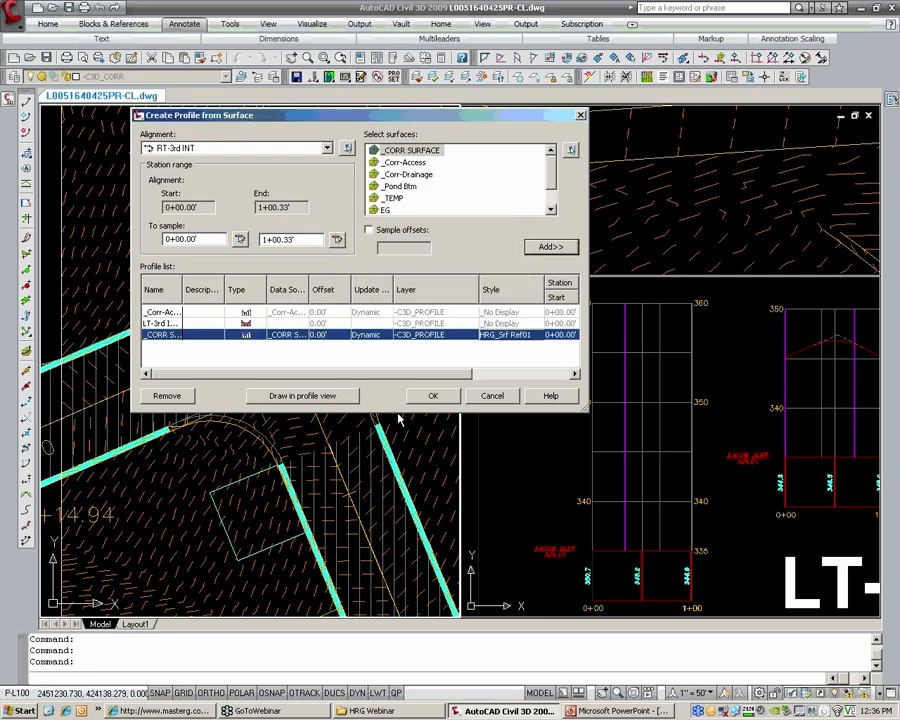
{"action": "left_click", "coordinate": [433, 395]}
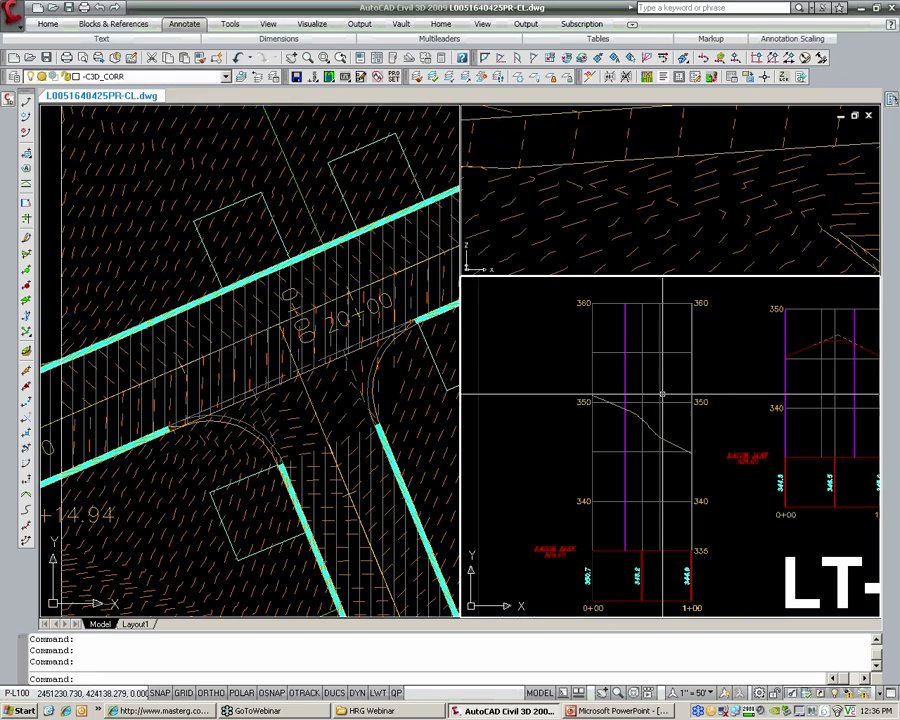
- Start a profile from surface for the LT-3rd INT alignment and add _CORR SURFACE to its profile list
{"action": "scroll", "coordinate": [662, 394], "scroll_direction": "down", "scroll_amount": 4}
{"action": "middle_click_drag", "start_coordinate": [662, 394], "coordinate": [595, 368]}
{"action": "scroll", "coordinate": [560, 382], "scroll_direction": "up", "scroll_amount": 3}
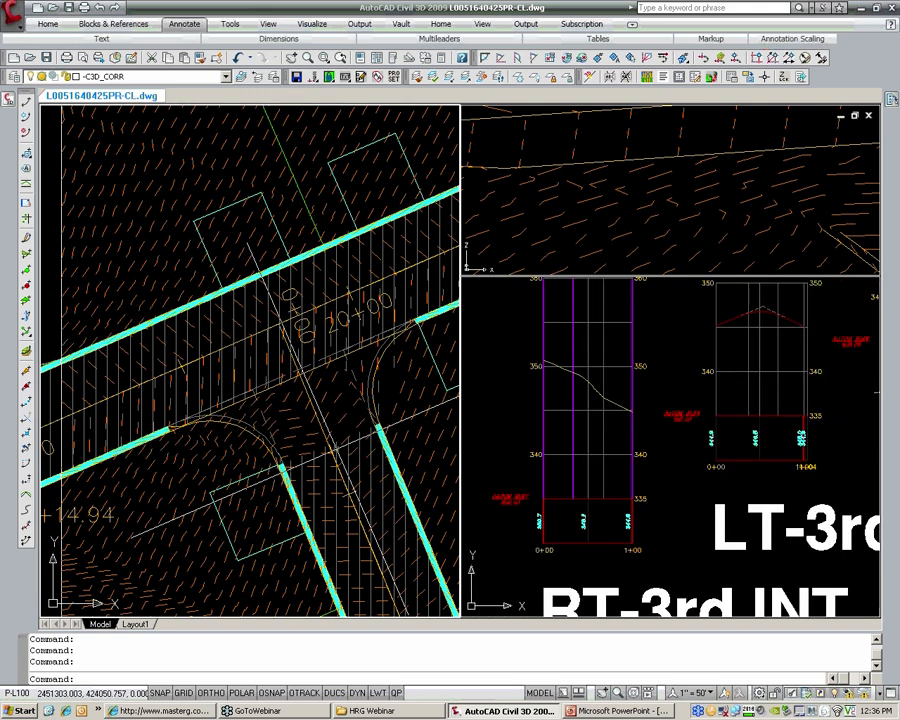
{"action": "left_click", "coordinate": [676, 379]}
{"action": "scroll", "coordinate": [680, 374], "scroll_direction": "down", "scroll_amount": 5}
{"action": "middle_click_drag", "start_coordinate": [680, 374], "coordinate": [605, 402]}
{"action": "scroll", "coordinate": [583, 396], "scroll_direction": "up", "scroll_amount": 2}
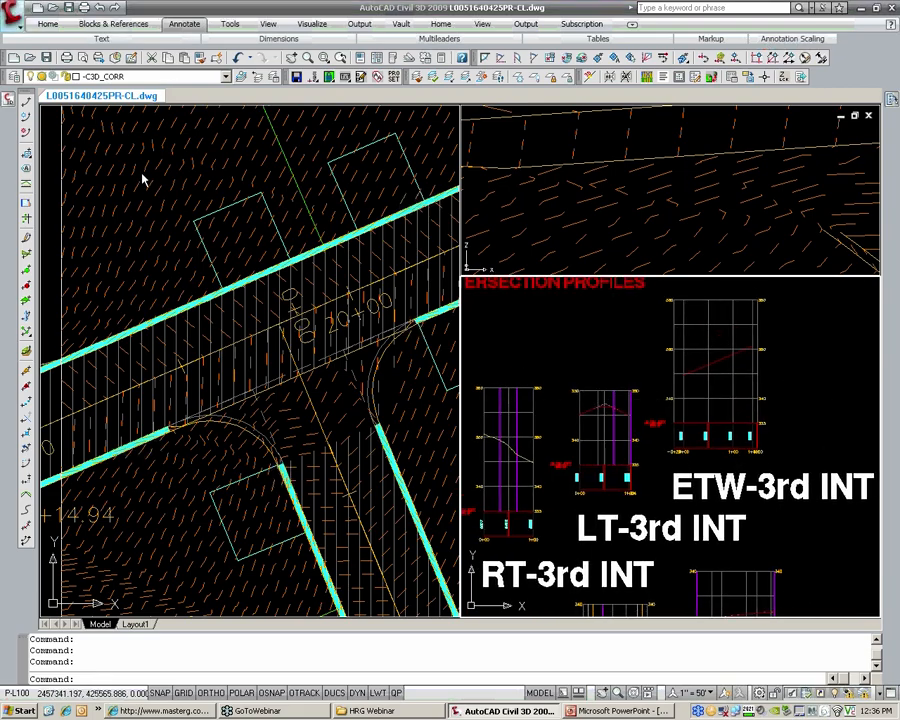
{"action": "key", "text": "alt+p"}
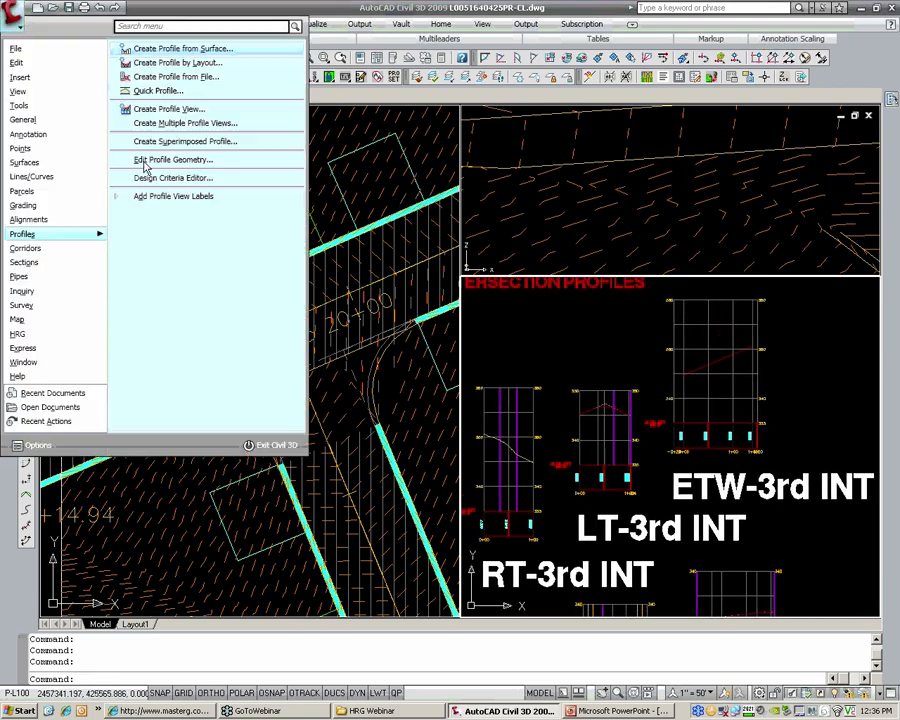
{"action": "left_click", "coordinate": [176, 50]}
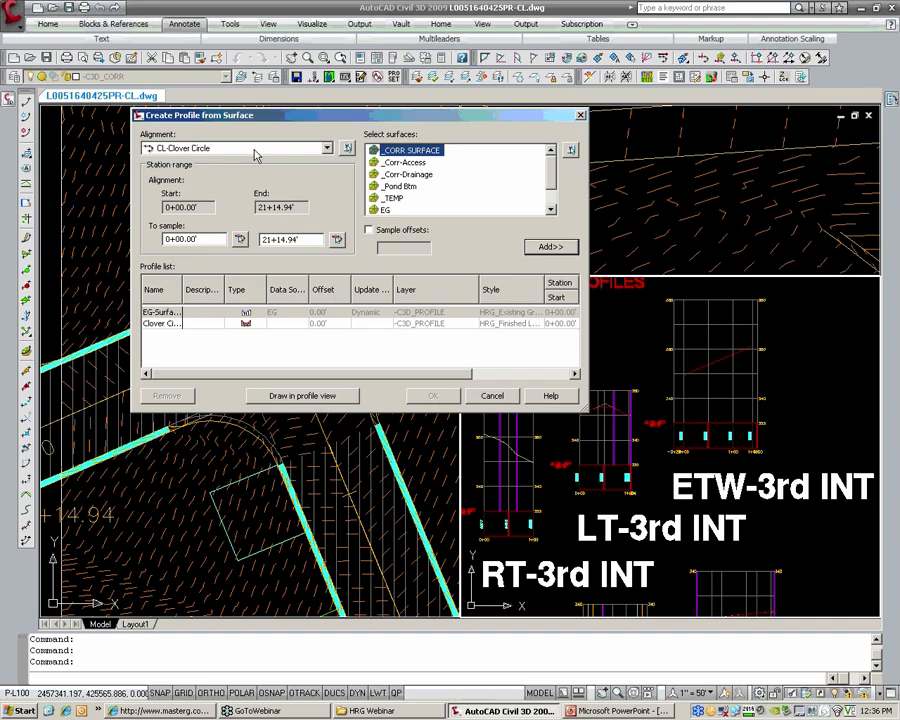
{"action": "left_click", "coordinate": [256, 153]}
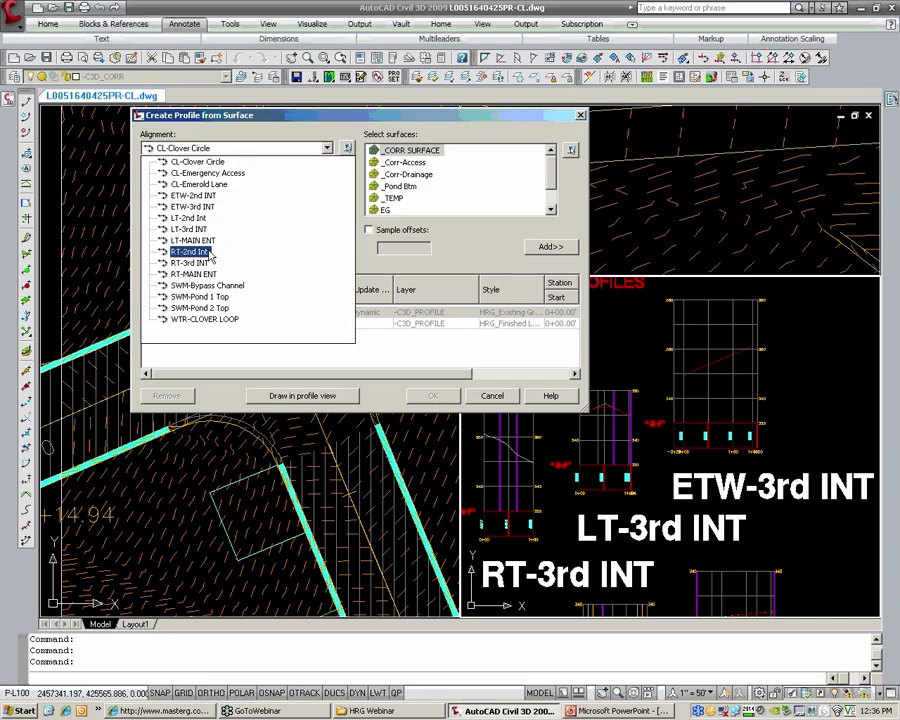
{"action": "left_click", "coordinate": [186, 229]}
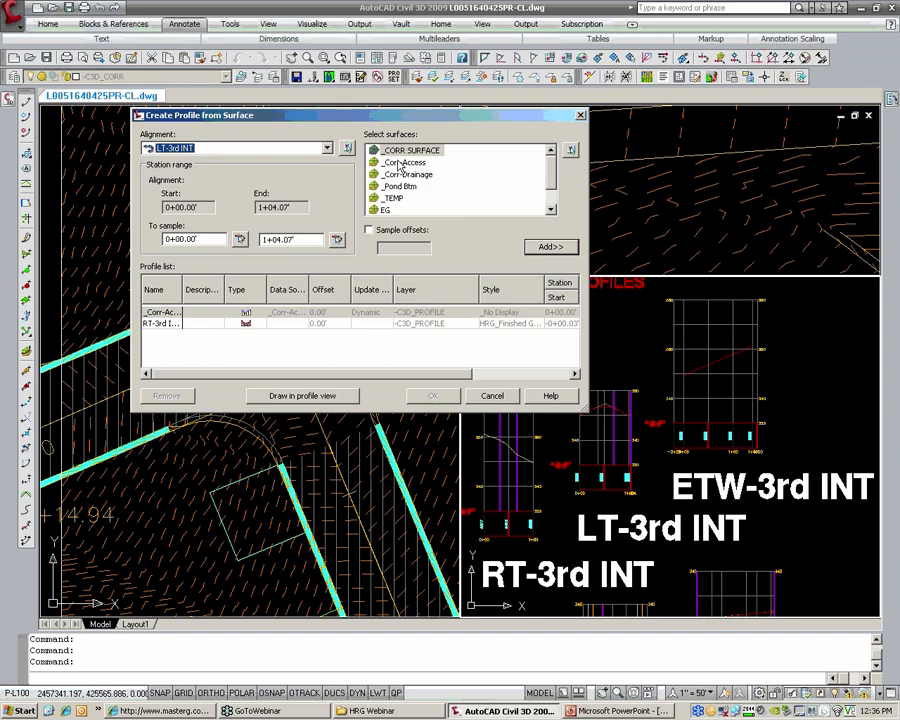
{"action": "left_click", "coordinate": [550, 246]}
- Give the LT-3rd INT _CORR SURFACE profile the HRG_Srf Ref01 style and create it
{"action": "left_click", "coordinate": [519, 336]}
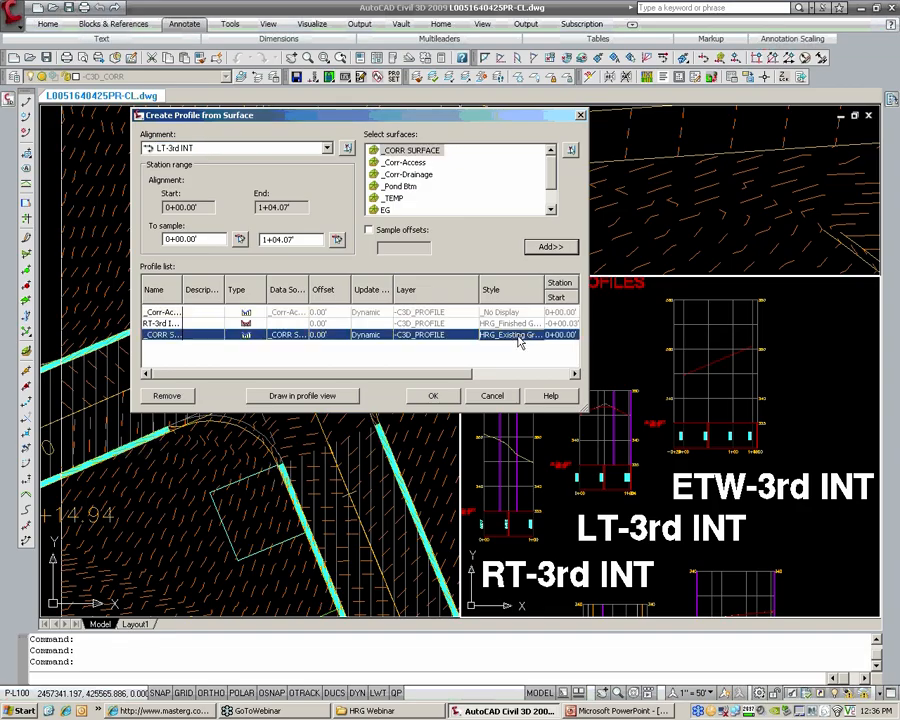
{"action": "left_click", "coordinate": [519, 336]}
{"action": "left_click", "coordinate": [395, 240]}
{"action": "left_click", "coordinate": [400, 299]}
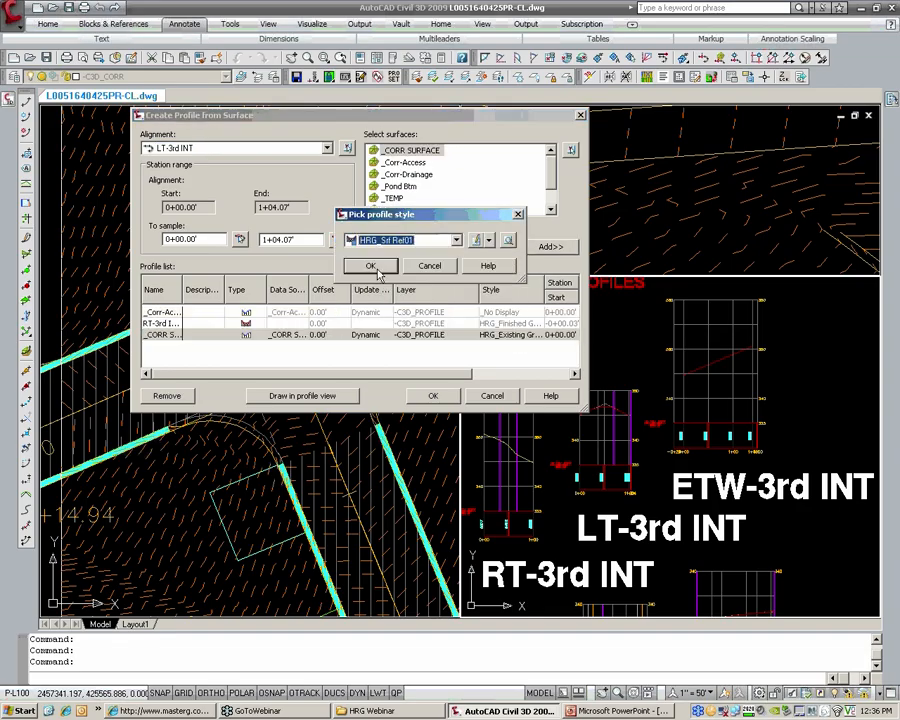
{"action": "left_click", "coordinate": [373, 262]}
{"action": "left_click", "coordinate": [433, 396]}
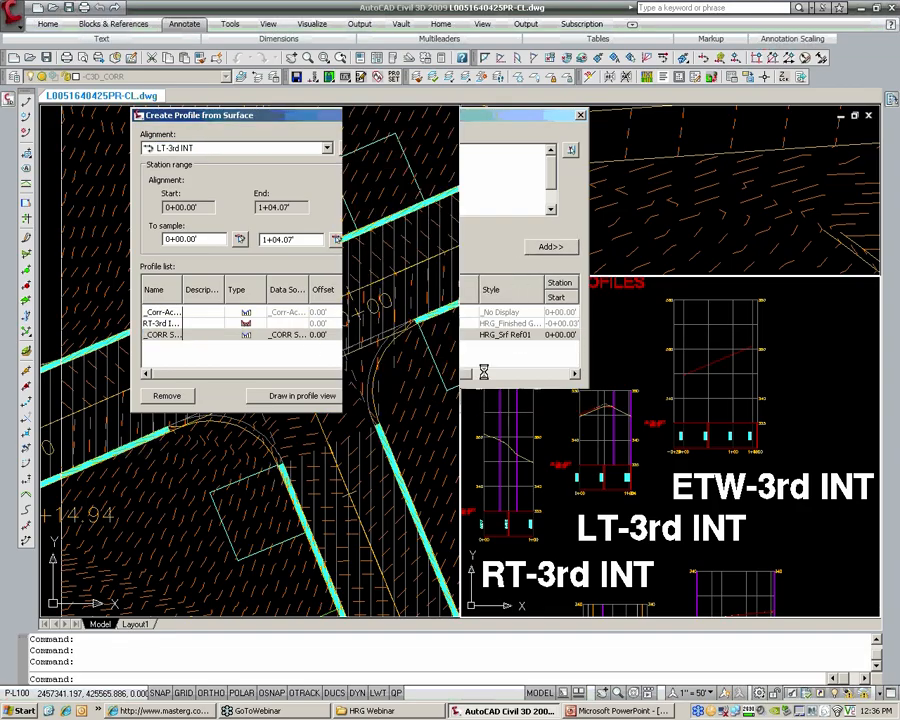
- Sample _CORR SURFACE along the ETW-3rd INT alignment as a surface profile with the HRG_Srf Ref01 style
{"action": "key", "text": "Return"}
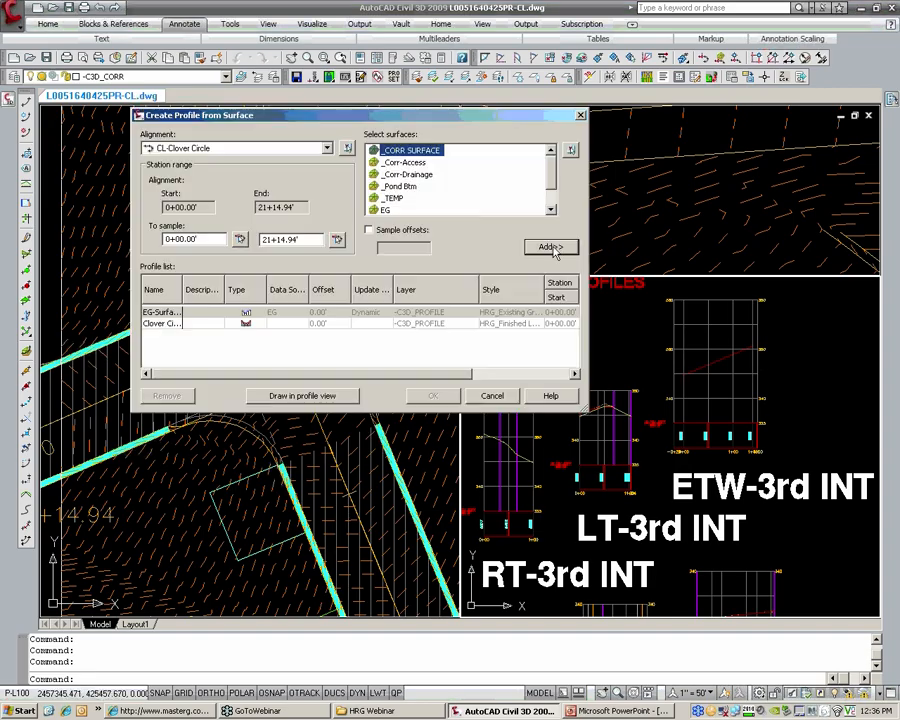
{"action": "left_click", "coordinate": [257, 149]}
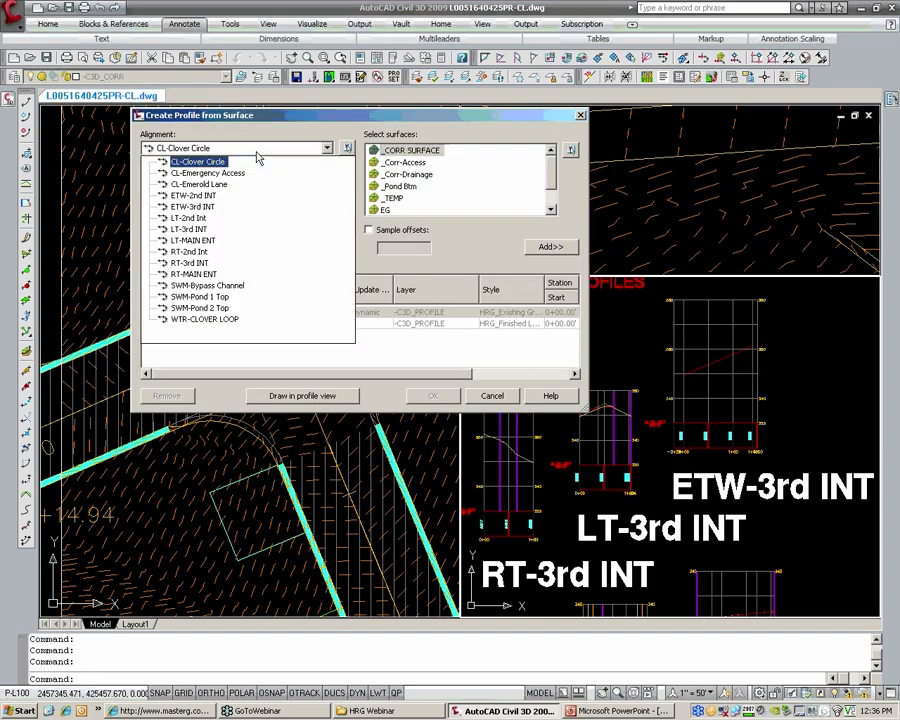
{"action": "left_click", "coordinate": [209, 206]}
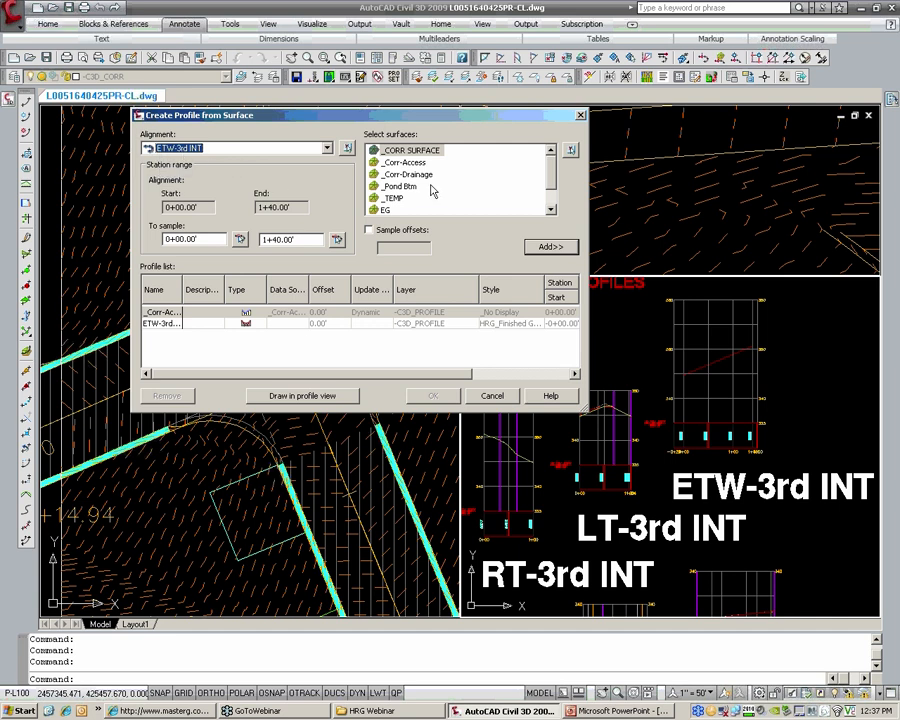
{"action": "left_click", "coordinate": [548, 246]}
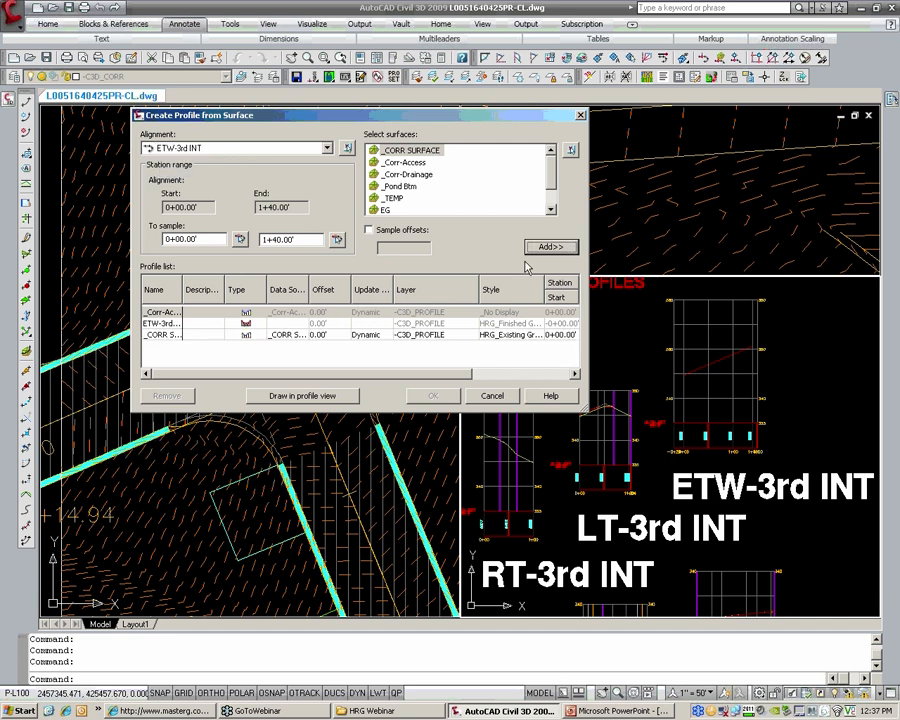
{"action": "left_click", "coordinate": [533, 341]}
{"action": "left_click", "coordinate": [400, 240]}
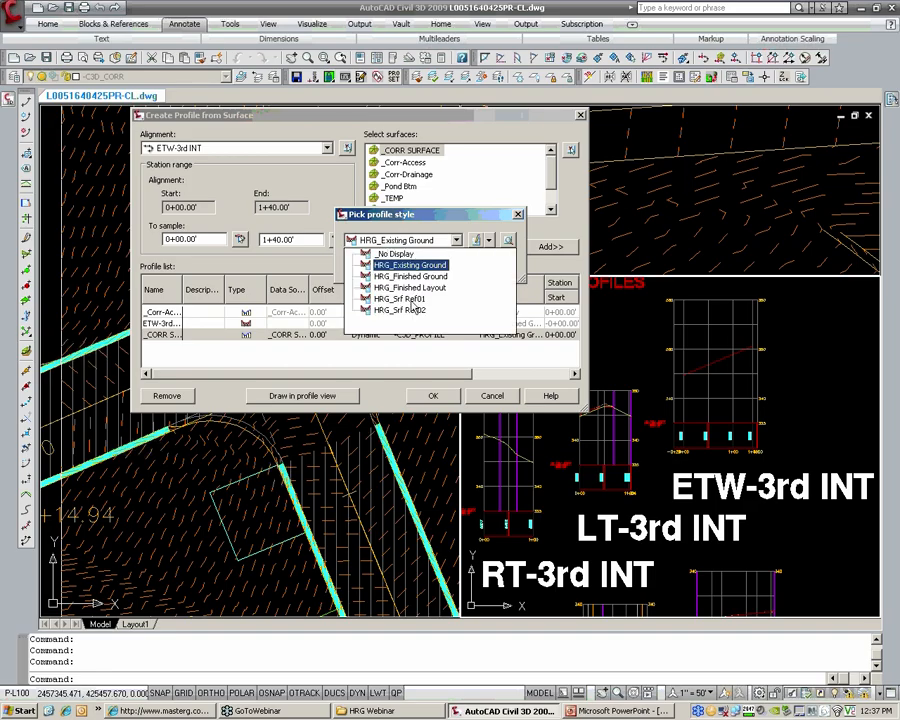
{"action": "left_click", "coordinate": [412, 300]}
{"action": "left_click", "coordinate": [368, 265]}
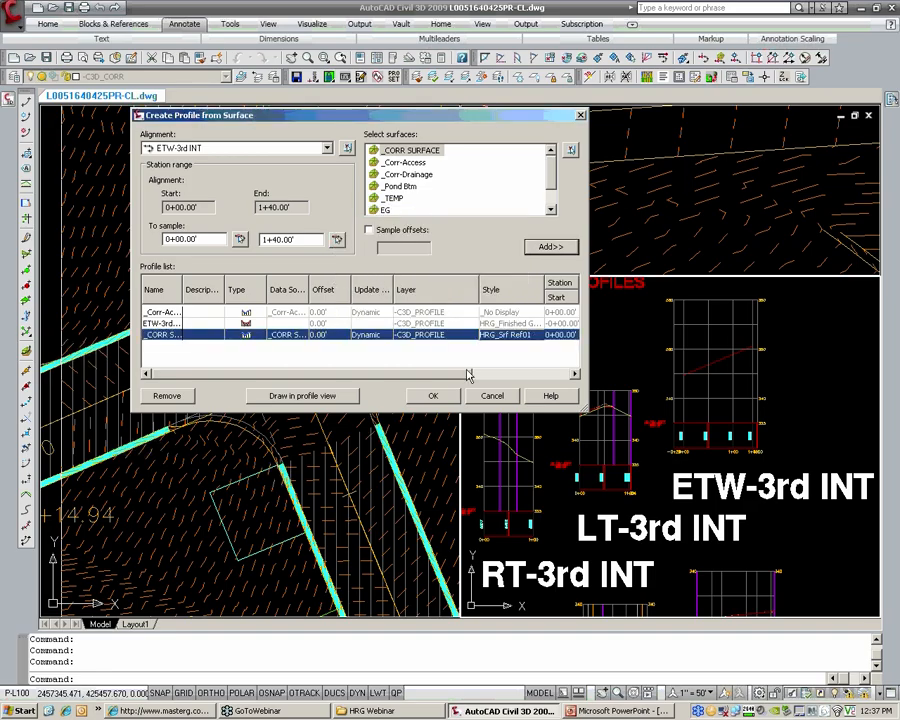
{"action": "left_click", "coordinate": [447, 398]}
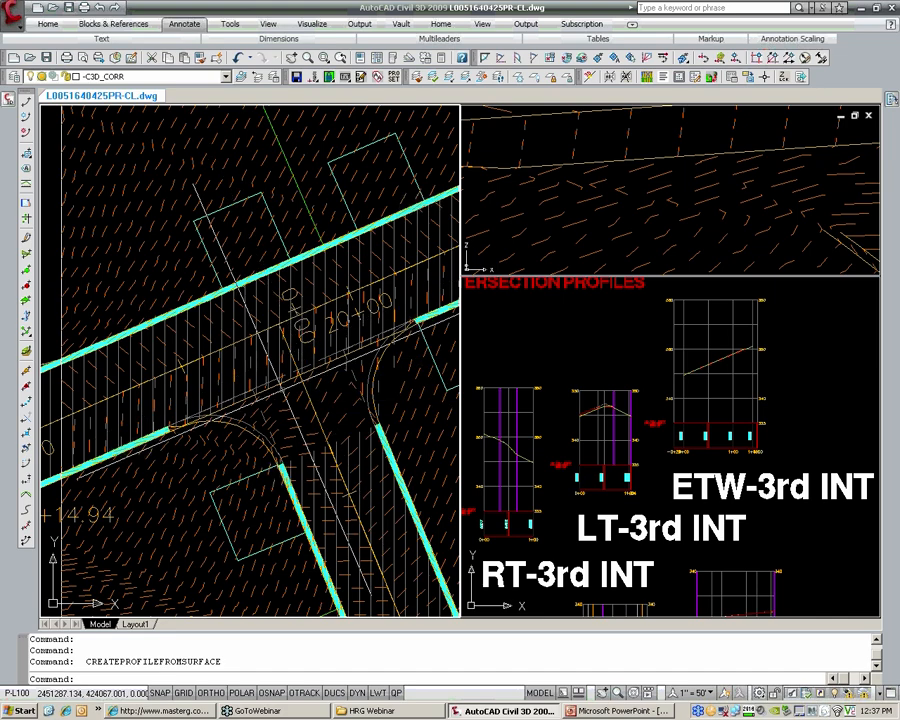
- Compare the sampled surface profile with the design profile in the LT-3rd INT view and check the curb return in plan
{"action": "scroll", "coordinate": [228, 404], "scroll_direction": "up", "scroll_amount": 2}
{"action": "scroll", "coordinate": [228, 404], "scroll_direction": "up", "scroll_amount": 1}
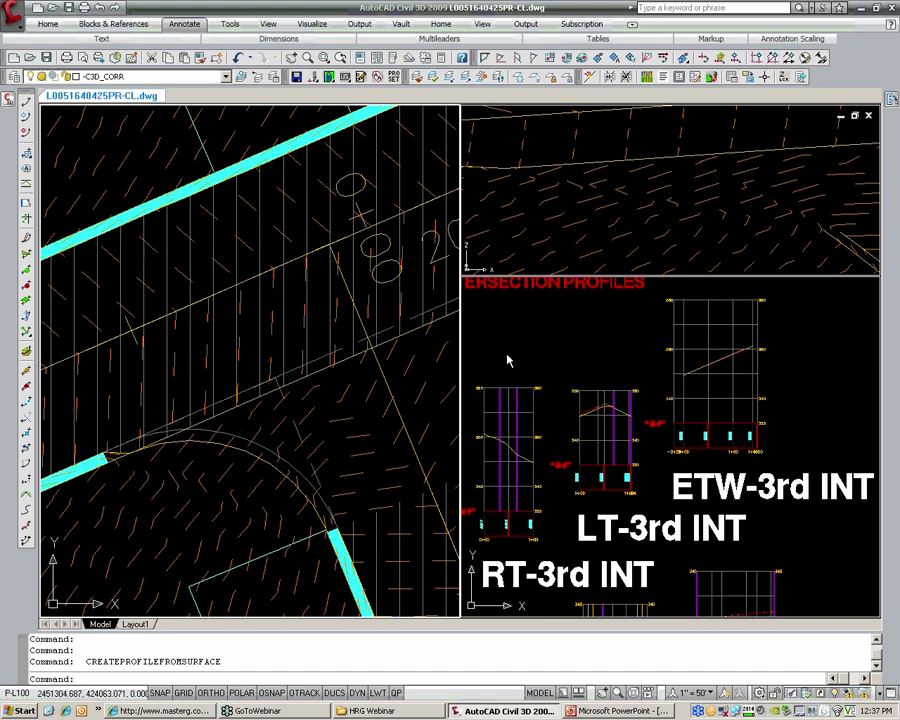
{"action": "left_click", "coordinate": [507, 355]}
{"action": "middle_click_drag", "start_coordinate": [582, 413], "coordinate": [630, 413]}
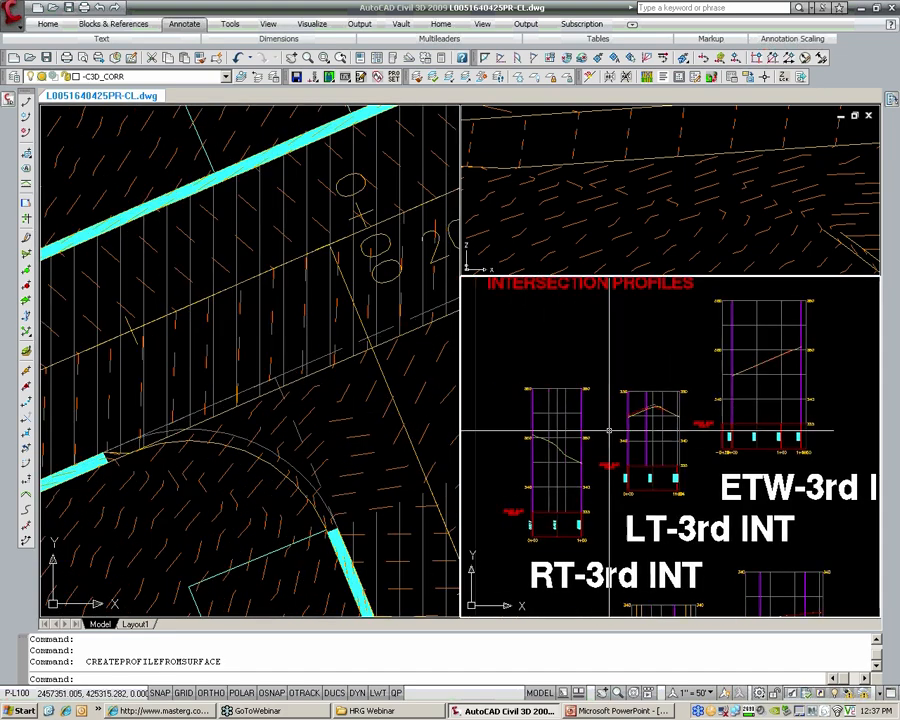
{"action": "left_click", "coordinate": [165, 449]}
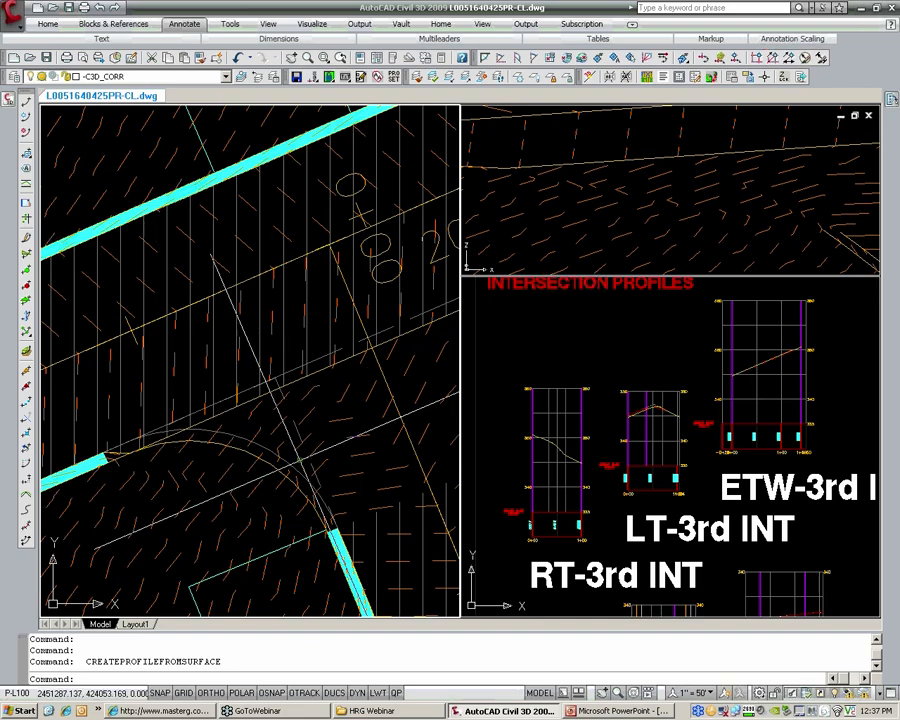
{"action": "scroll", "coordinate": [646, 398], "scroll_direction": "up", "scroll_amount": 3}
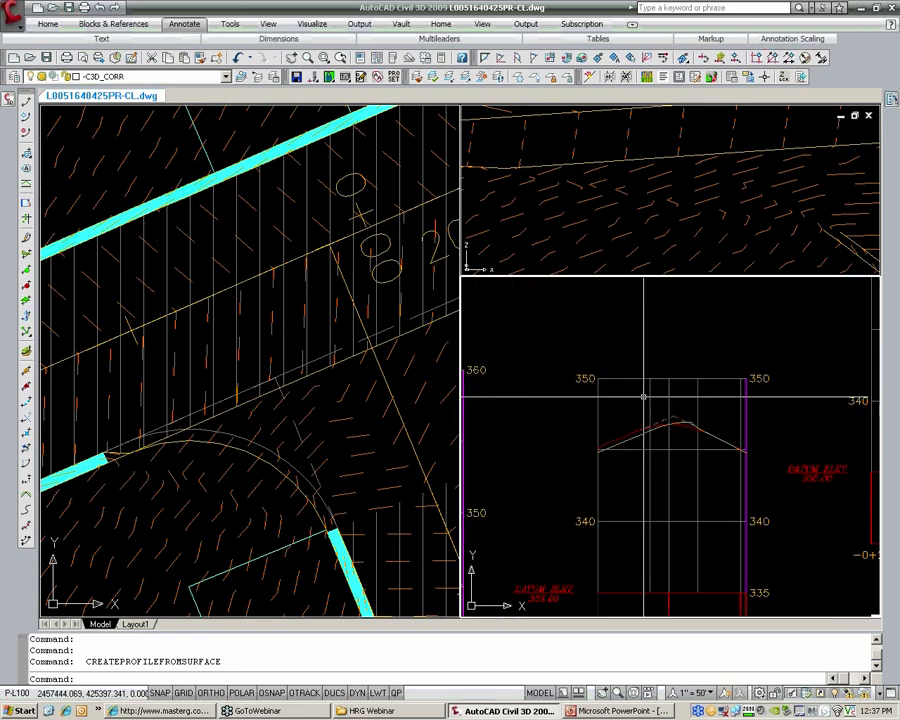
{"action": "mouse_move", "coordinate": [639, 429]}
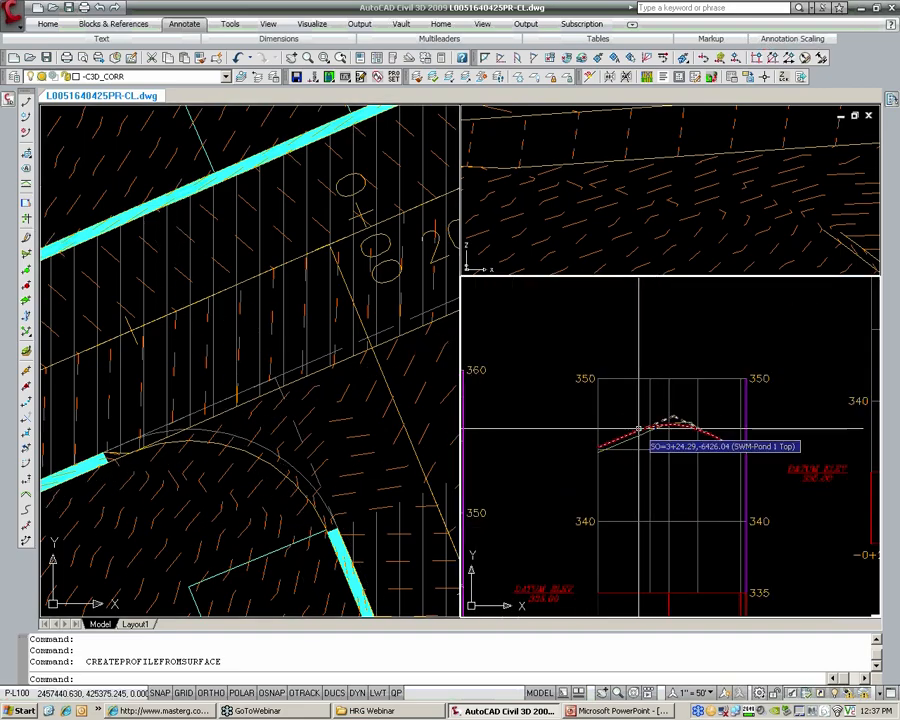
{"action": "scroll", "coordinate": [639, 429], "scroll_direction": "up", "scroll_amount": 3}
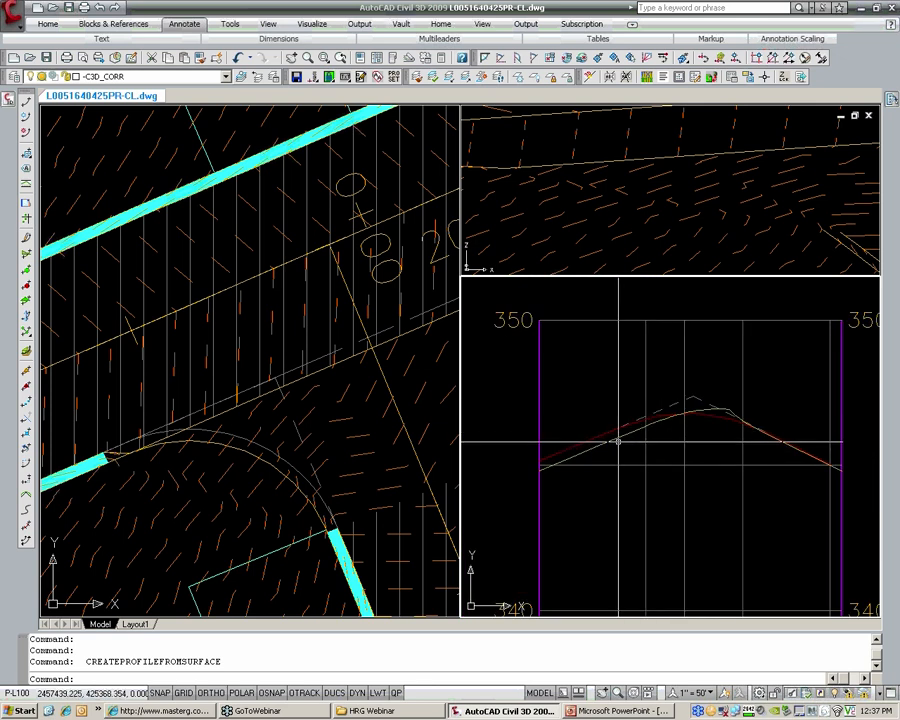
{"action": "left_click", "coordinate": [614, 441]}
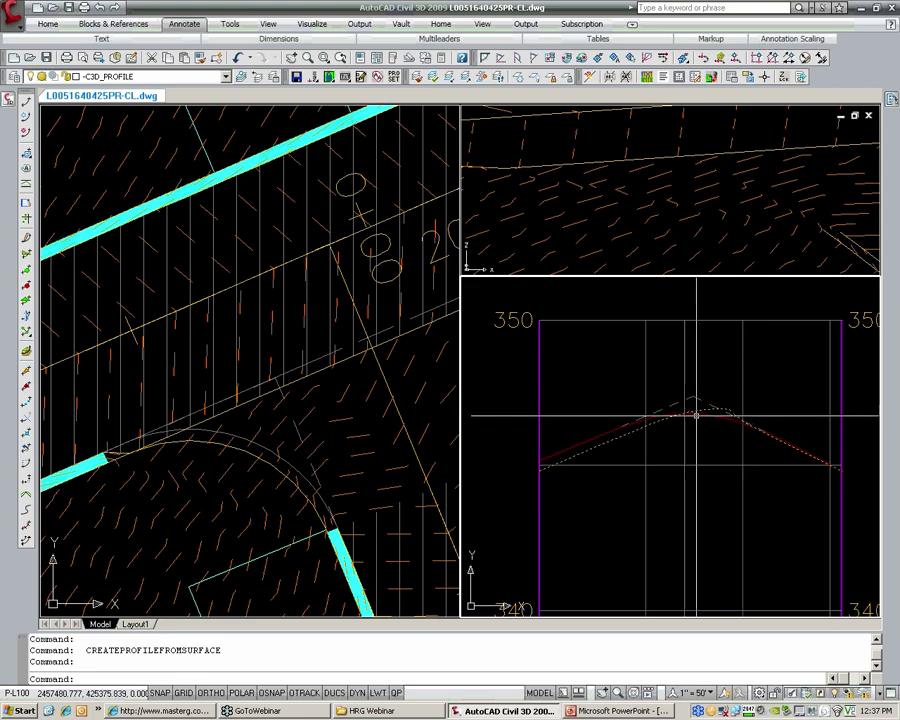
{"action": "left_click", "coordinate": [290, 462]}
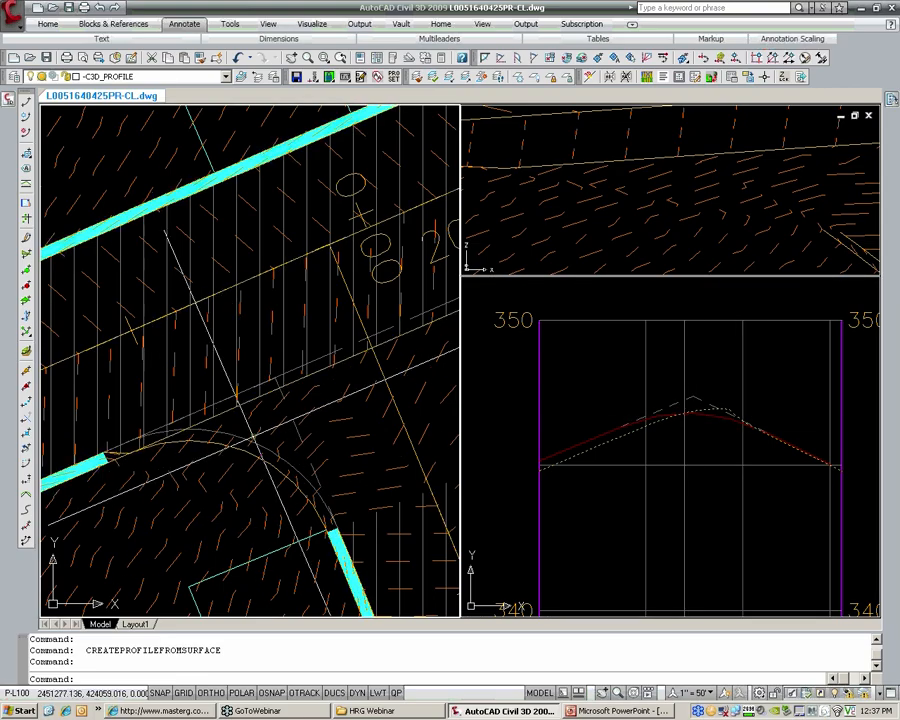
{"action": "mouse_move", "coordinate": [258, 445]}
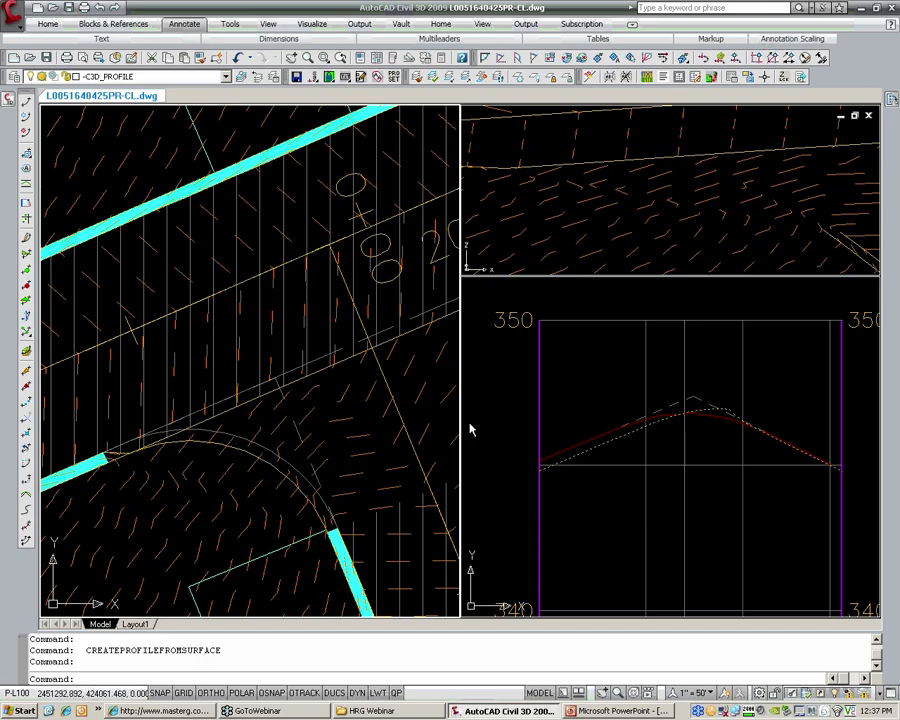
{"action": "key", "text": "Escape"}
{"action": "key", "text": "Escape"}
- Inspect the LT-3rd INT design profile's geometry points and the sampled surface profile in the RT-3rd INT view
{"action": "left_click", "coordinate": [651, 425]}
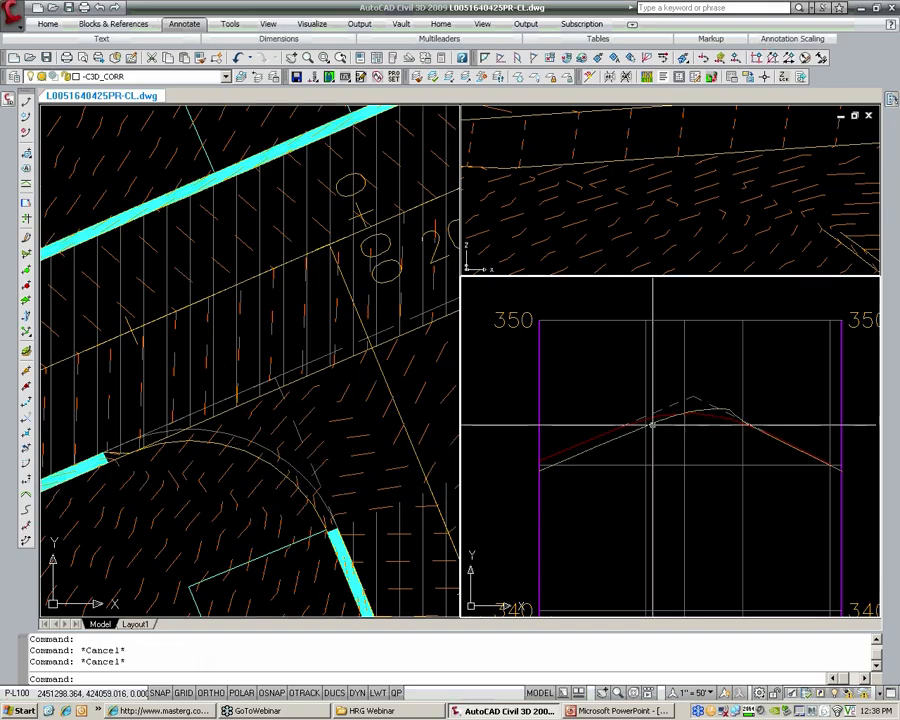
{"action": "scroll", "coordinate": [651, 425], "scroll_direction": "down", "scroll_amount": 2}
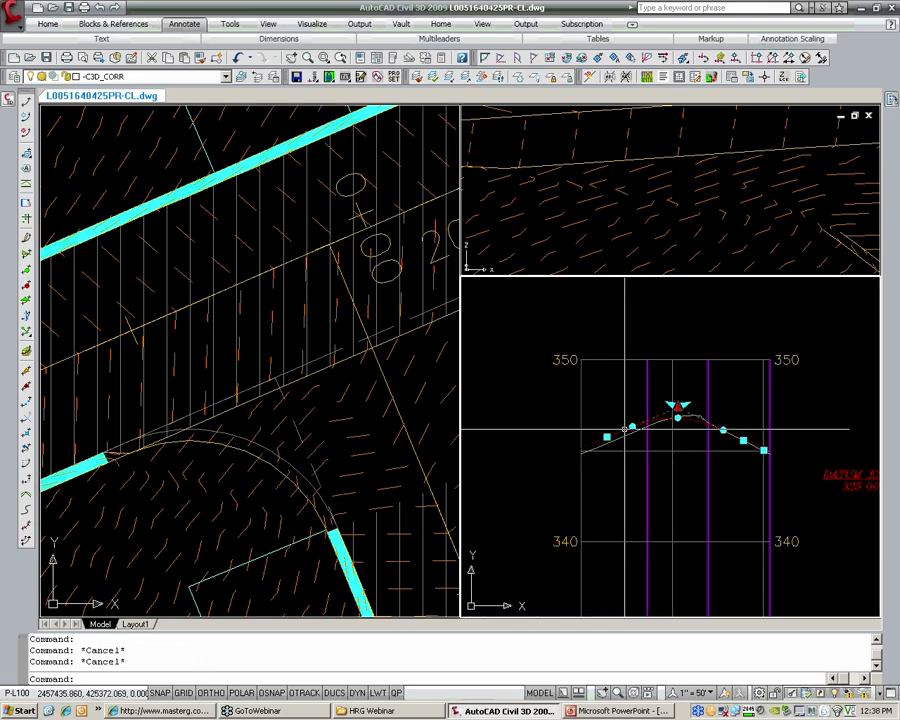
{"action": "scroll", "coordinate": [678, 429], "scroll_direction": "down", "scroll_amount": 2}
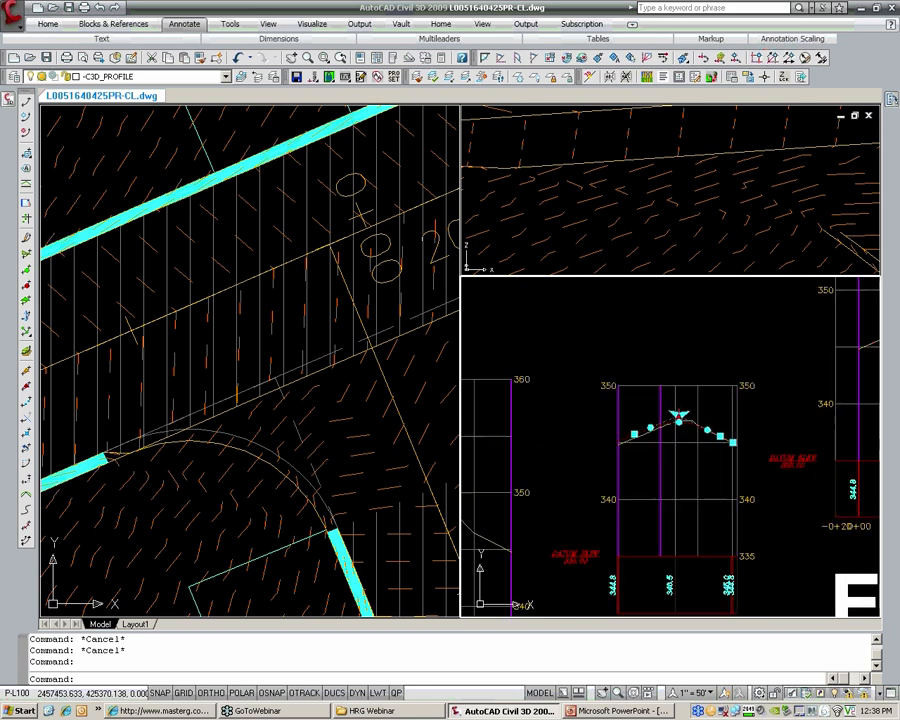
{"action": "key", "text": "Escape"}
{"action": "scroll", "coordinate": [636, 390], "scroll_direction": "up", "scroll_amount": 5}
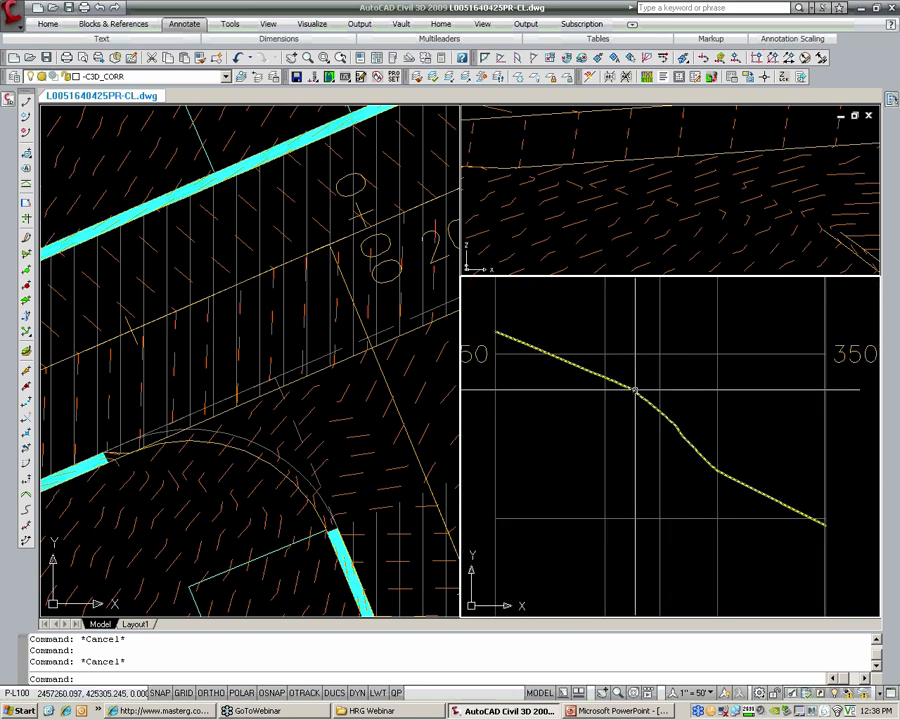
{"action": "scroll", "coordinate": [636, 390], "scroll_direction": "down", "scroll_amount": 5}
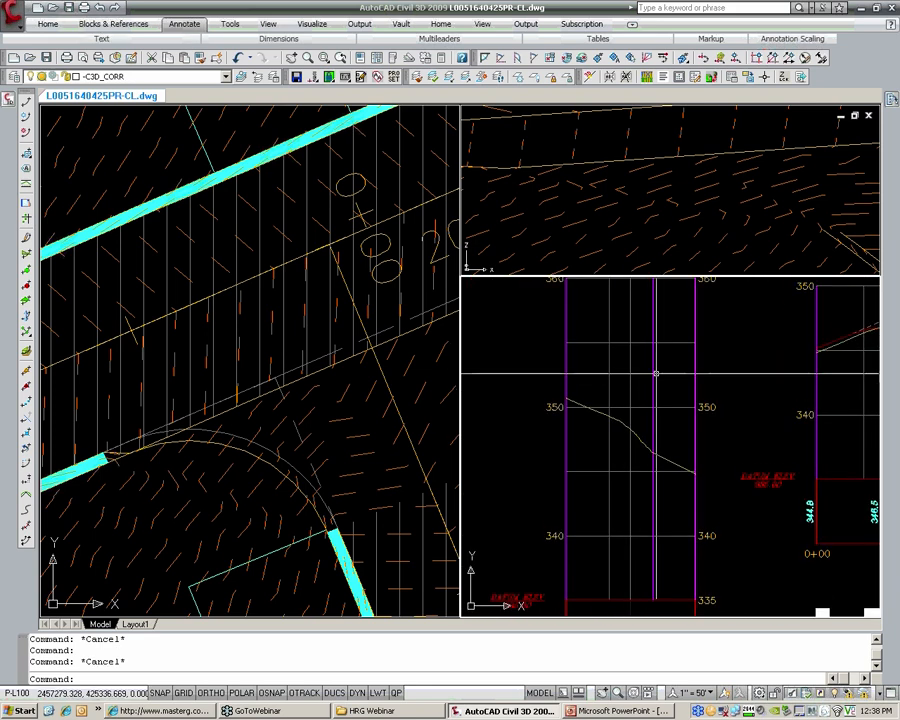
{"action": "scroll", "coordinate": [656, 373], "scroll_direction": "down", "scroll_amount": 2}
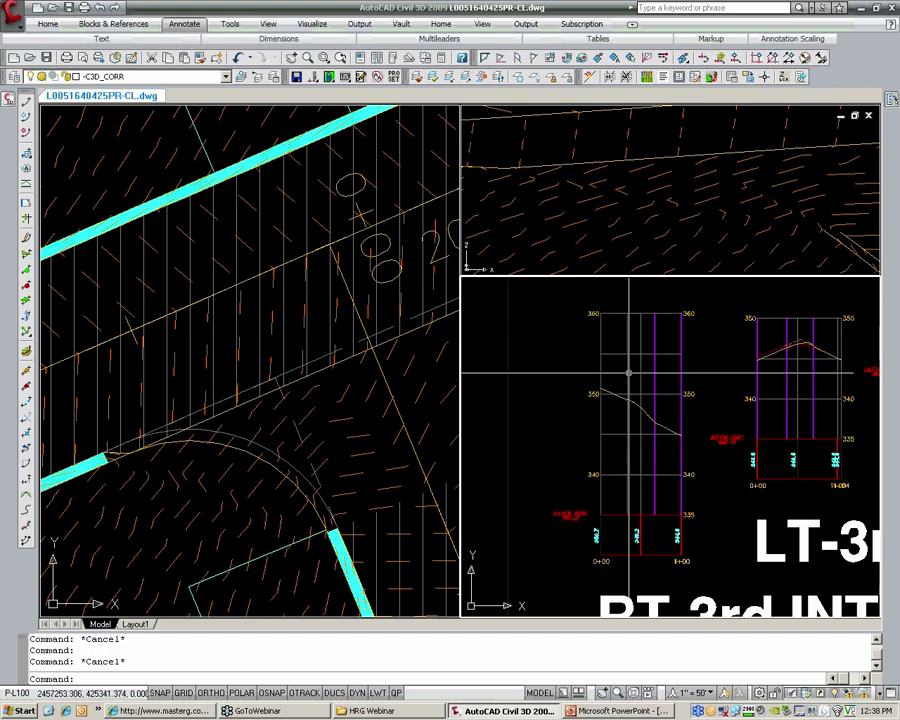
- Review the display settings of the RT-3rd INT profile view's style, including Grid at Horizontal Geometry Point, without changing them
{"action": "left_click", "coordinate": [629, 373]}
{"action": "right_click", "coordinate": [629, 374]}
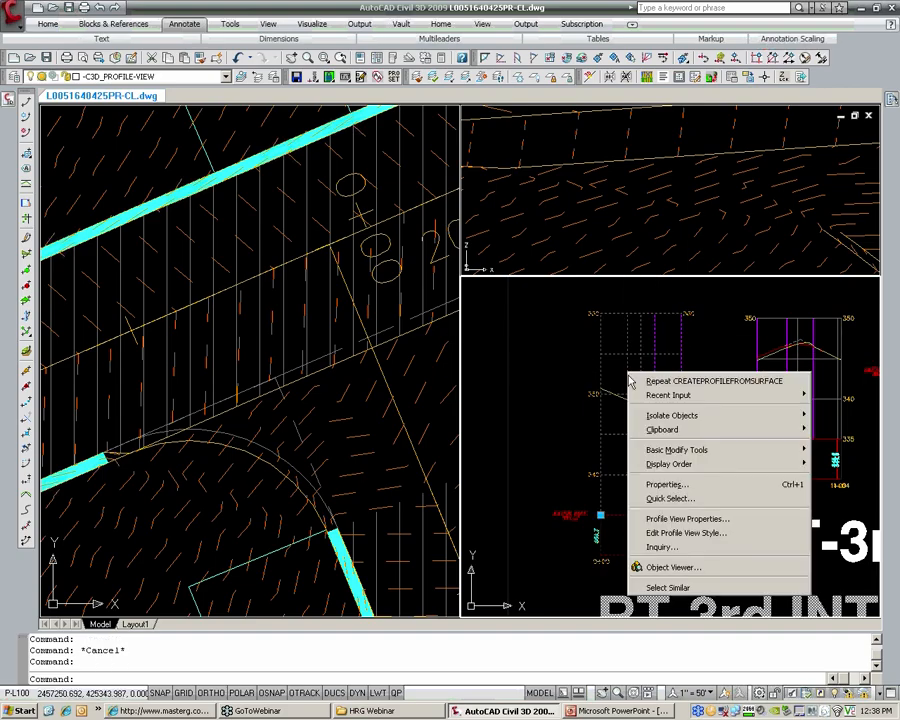
{"action": "left_click", "coordinate": [695, 541]}
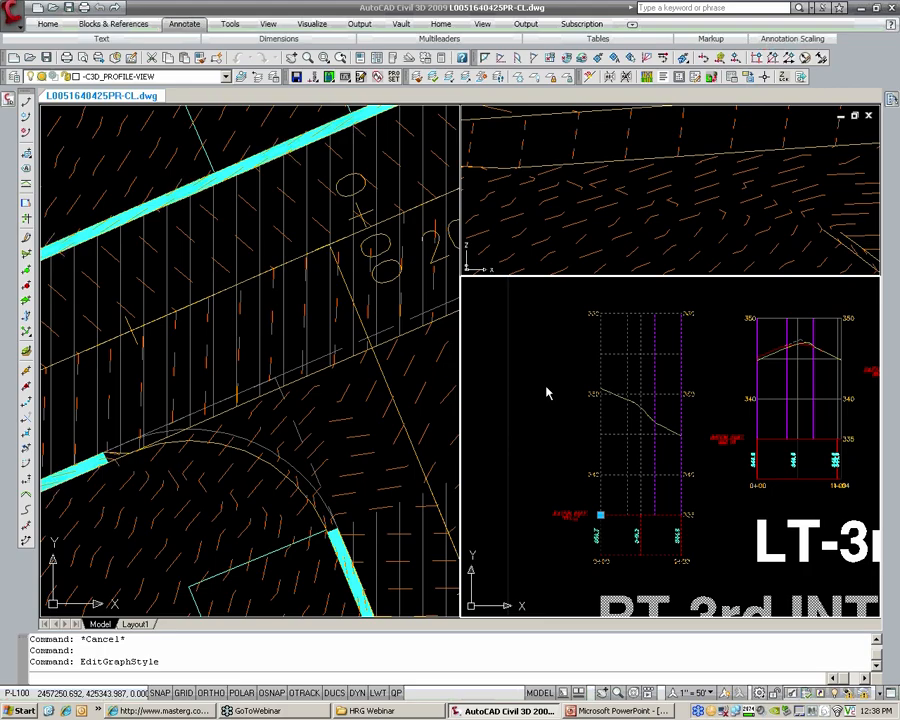
{"action": "left_click_drag", "start_coordinate": [731, 192], "coordinate": [727, 258]}
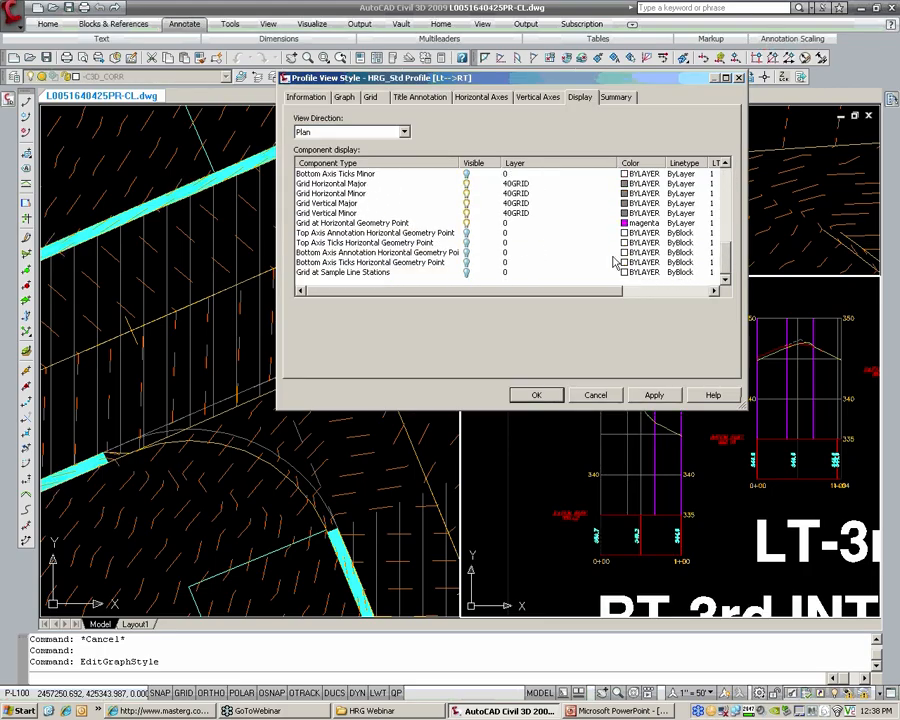
{"action": "left_click", "coordinate": [327, 224]}
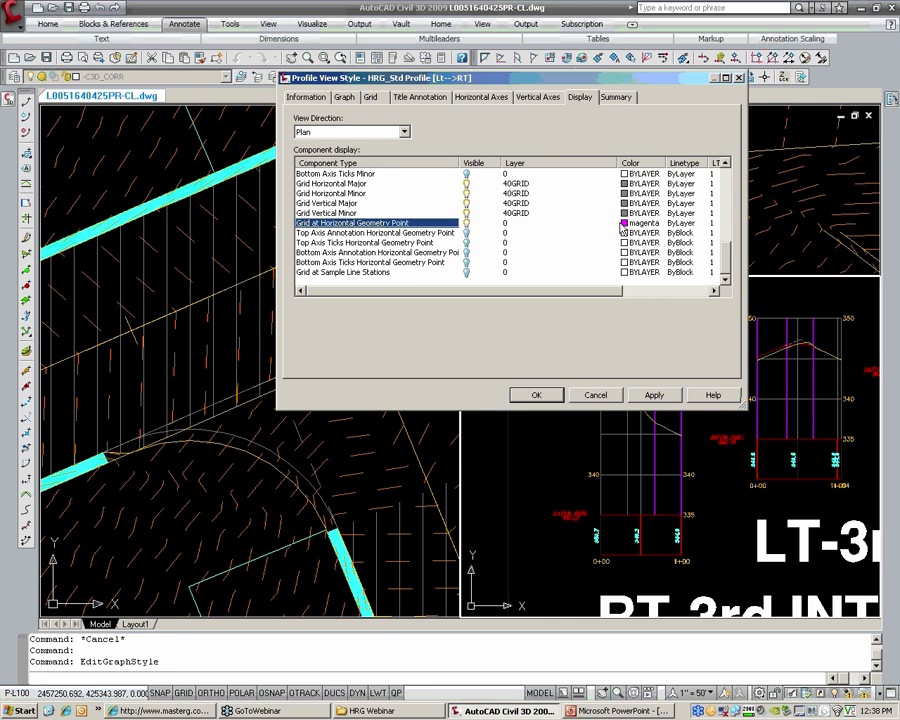
{"action": "left_click", "coordinate": [595, 395]}
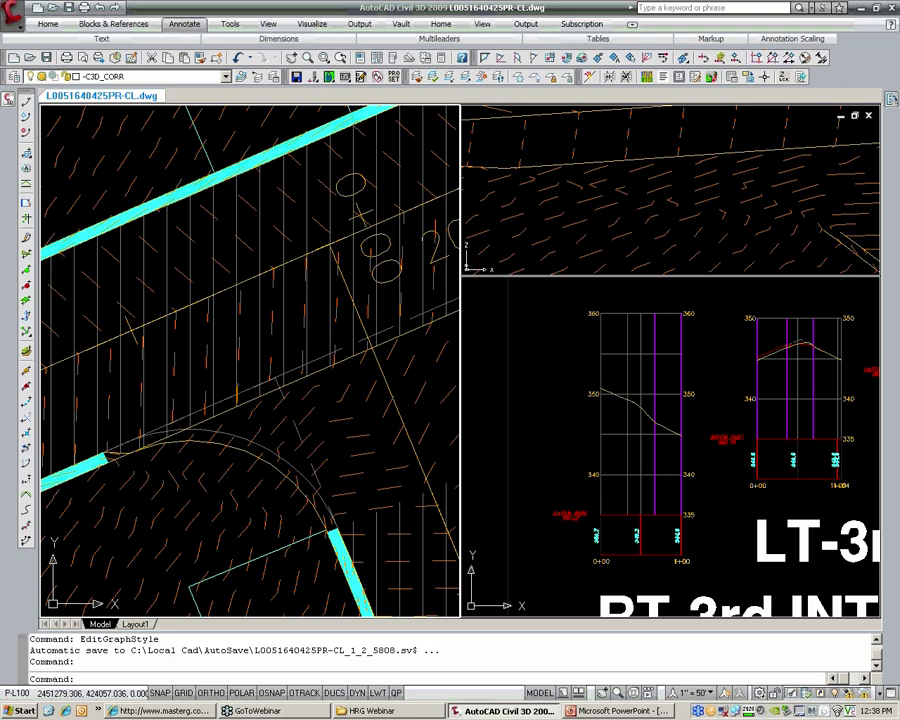
- Compare the RT-3rd INT curb return alignment in plan with its sampled surface profile
{"action": "left_click", "coordinate": [262, 446]}
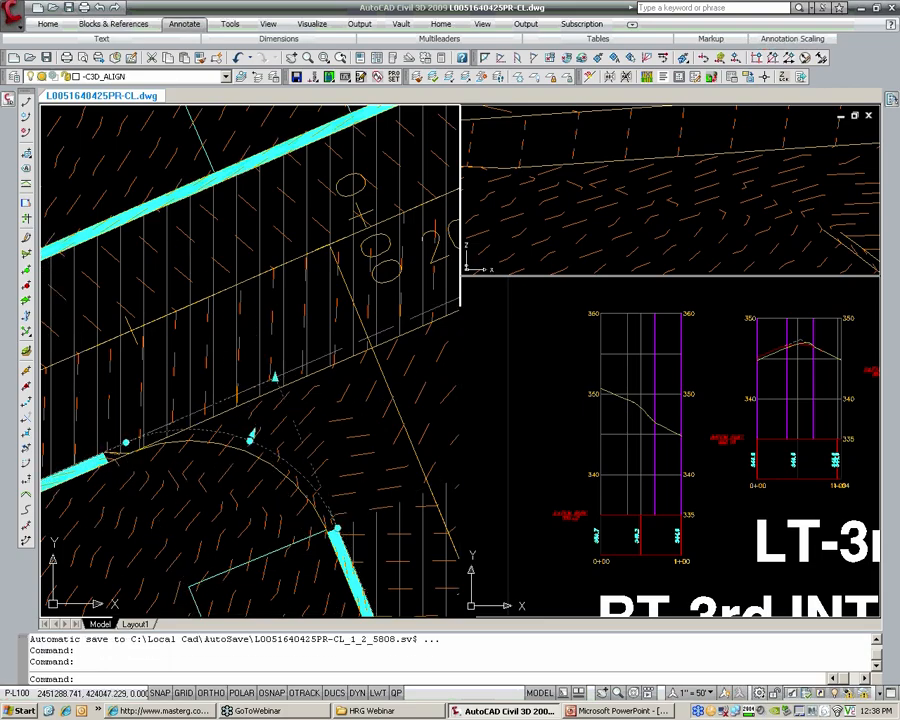
{"action": "left_click", "coordinate": [628, 385]}
{"action": "scroll", "coordinate": [628, 385], "scroll_direction": "up", "scroll_amount": 3}
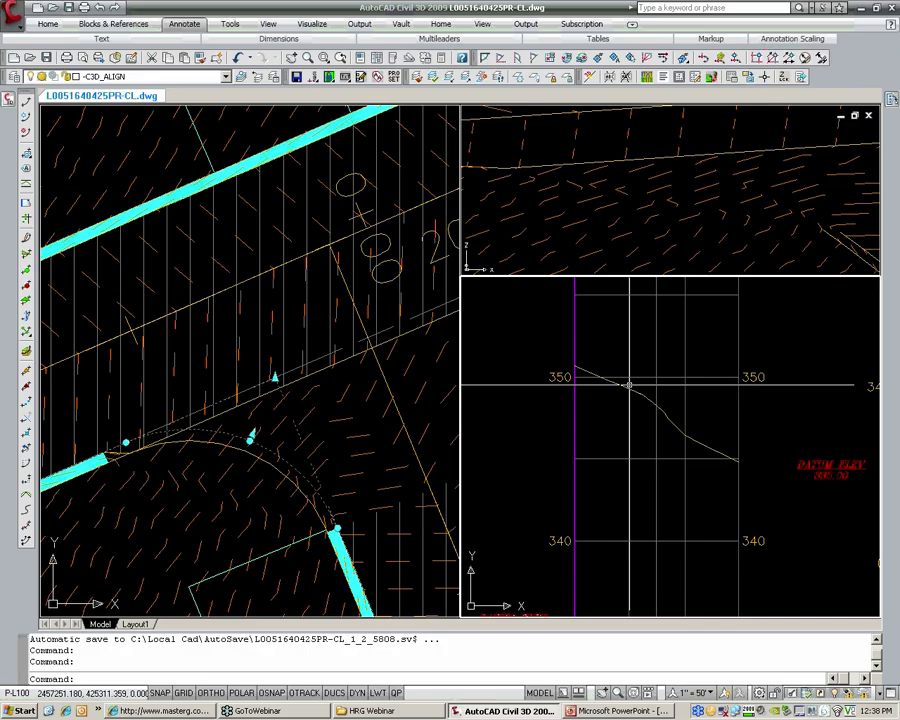
{"action": "left_click", "coordinate": [197, 434]}
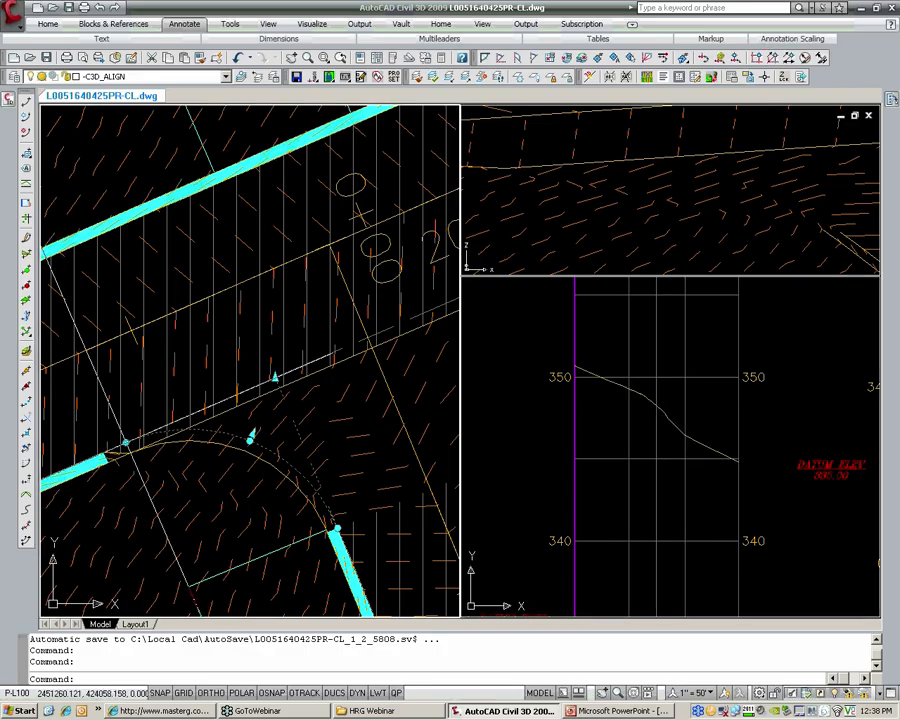
{"action": "left_click", "coordinate": [600, 392]}
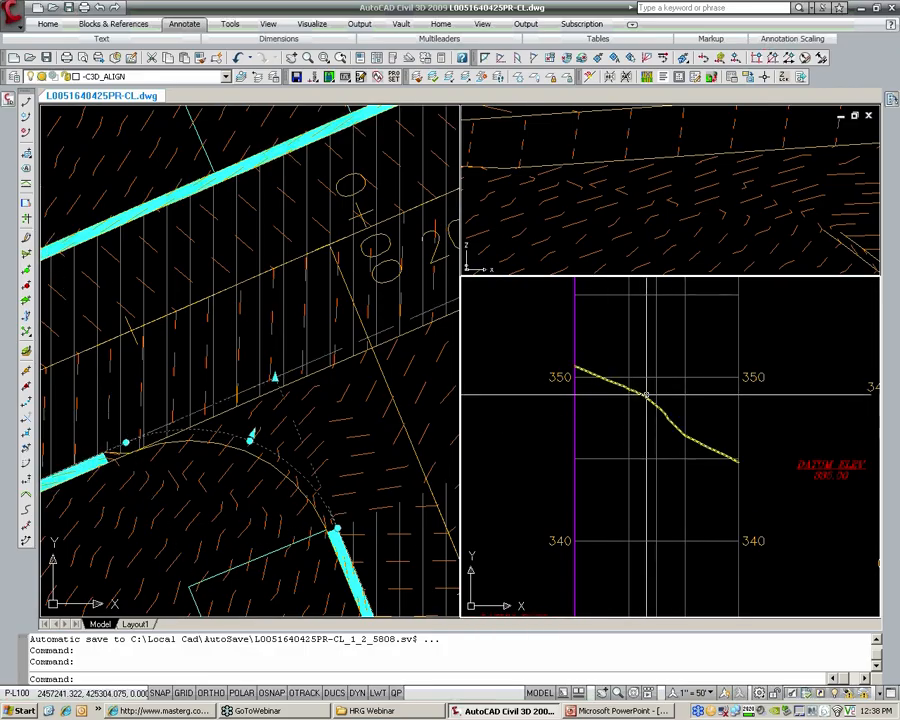
- Compare the opposite curb return in plan with the profiles in the LT-3rd INT view and go back to the RT-3rd INT view
{"action": "scroll", "coordinate": [640, 391], "scroll_direction": "down", "scroll_amount": 4}
{"action": "middle_click_drag", "start_coordinate": [743, 370], "coordinate": [611, 395]}
{"action": "scroll", "coordinate": [611, 395], "scroll_direction": "up", "scroll_amount": 3}
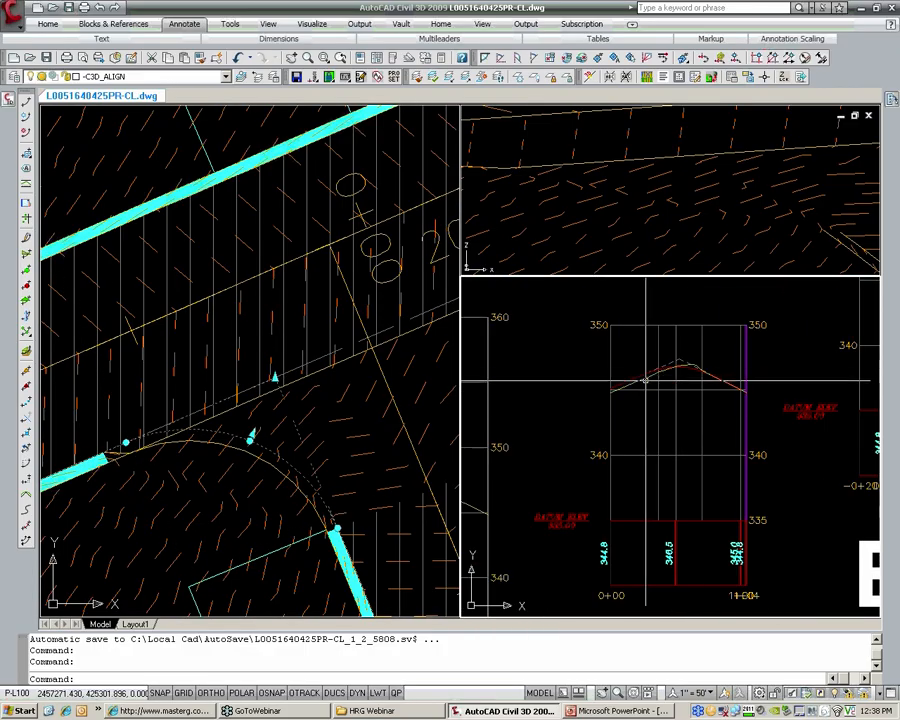
{"action": "left_click", "coordinate": [379, 425]}
{"action": "middle_click_drag", "start_coordinate": [379, 425], "coordinate": [61, 513]}
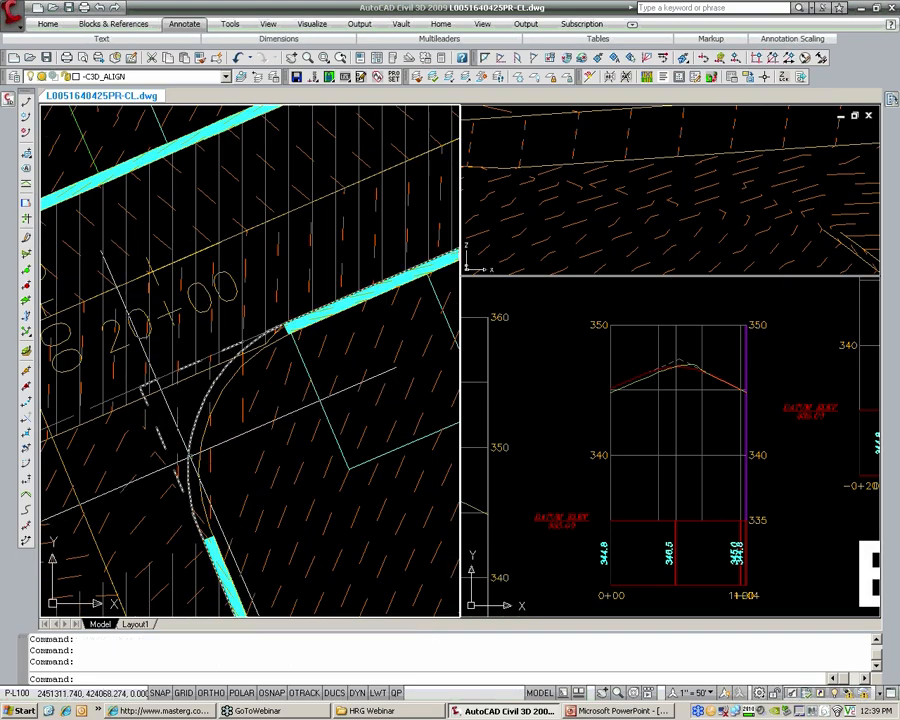
{"action": "key", "text": "Escape"}
{"action": "key", "text": "Escape"}
{"action": "left_click", "coordinate": [188, 455]}
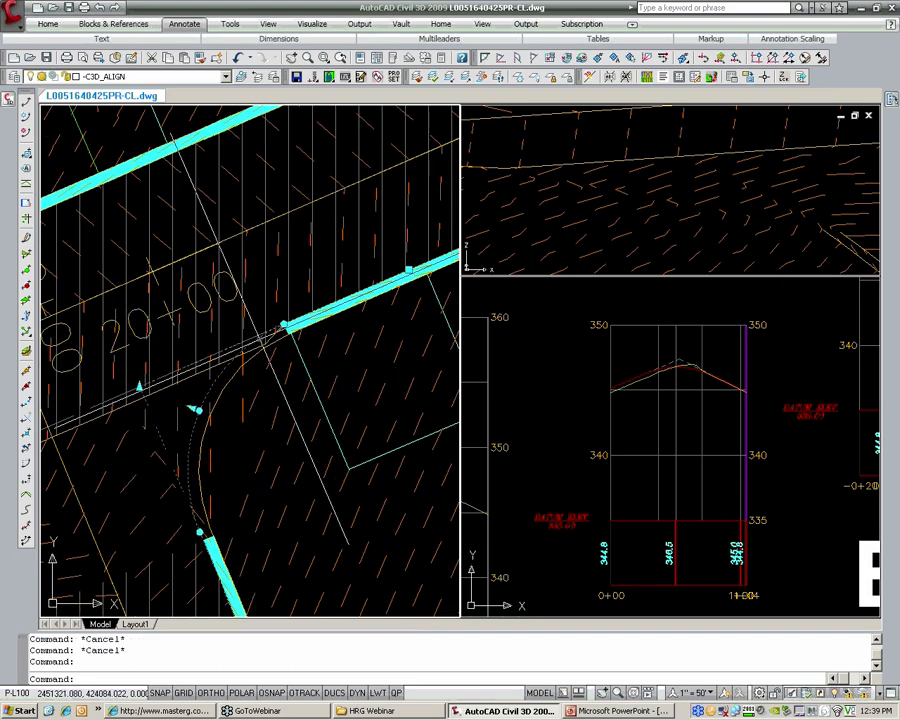
{"action": "left_click", "coordinate": [682, 406]}
{"action": "key", "text": "Escape"}
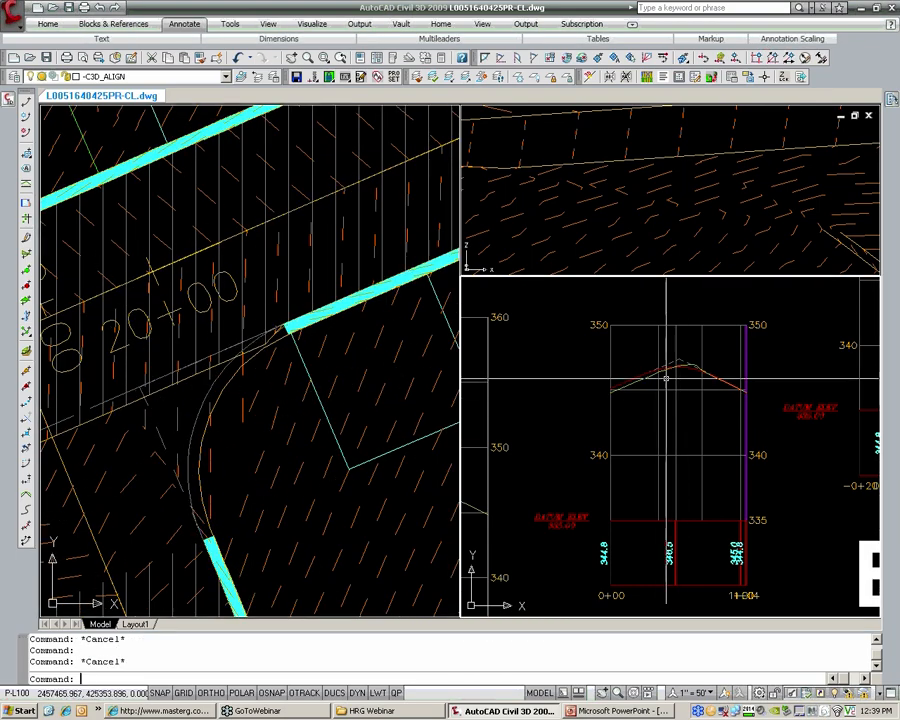
{"action": "left_click", "coordinate": [667, 372]}
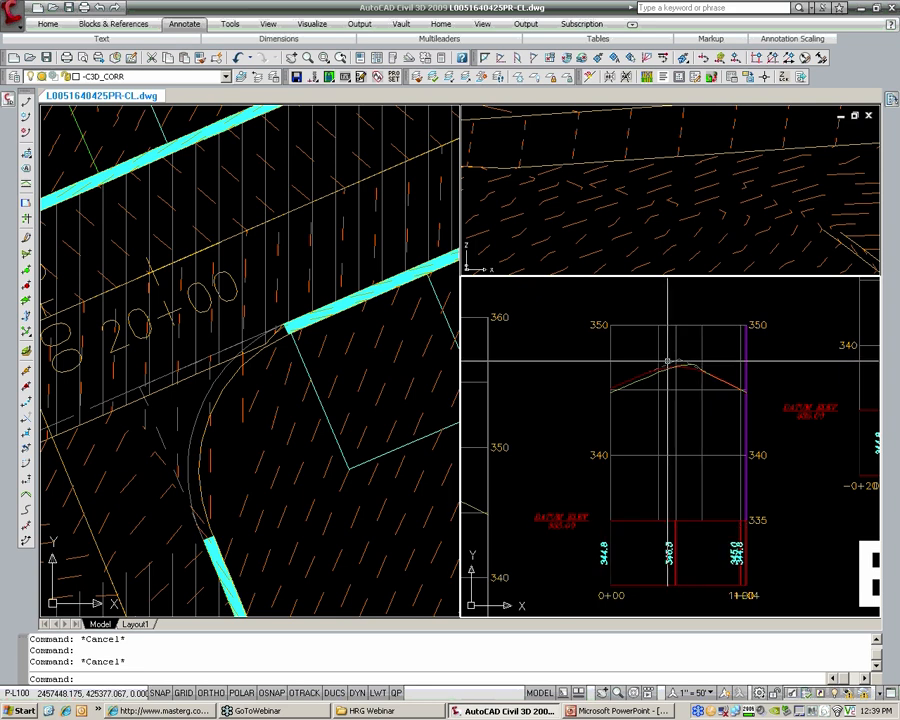
{"action": "scroll", "coordinate": [618, 370], "scroll_direction": "down", "scroll_amount": 2}
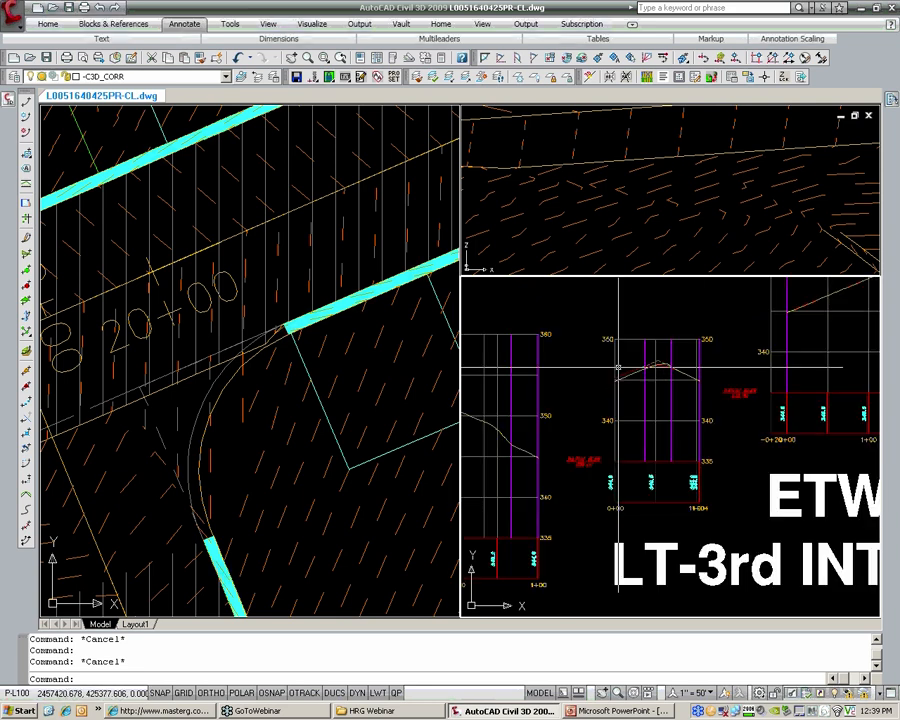
{"action": "scroll", "coordinate": [618, 370], "scroll_direction": "up", "scroll_amount": 4}
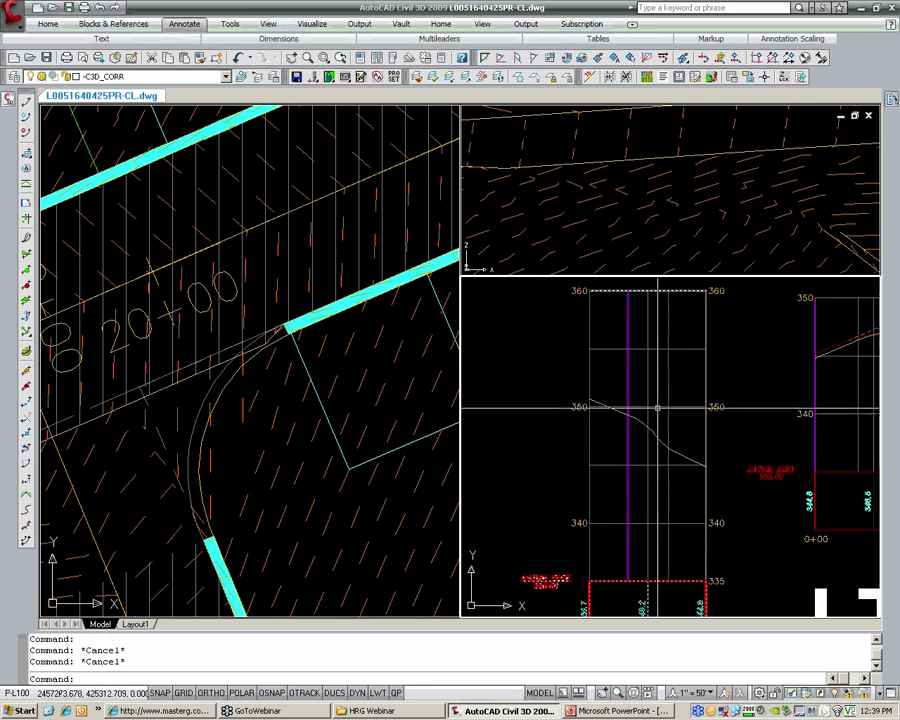
- Create a layout profile in the RT-3rd INT profile view with the HRG_Finished Ground style and no label set
{"action": "left_click", "coordinate": [14, 16]}
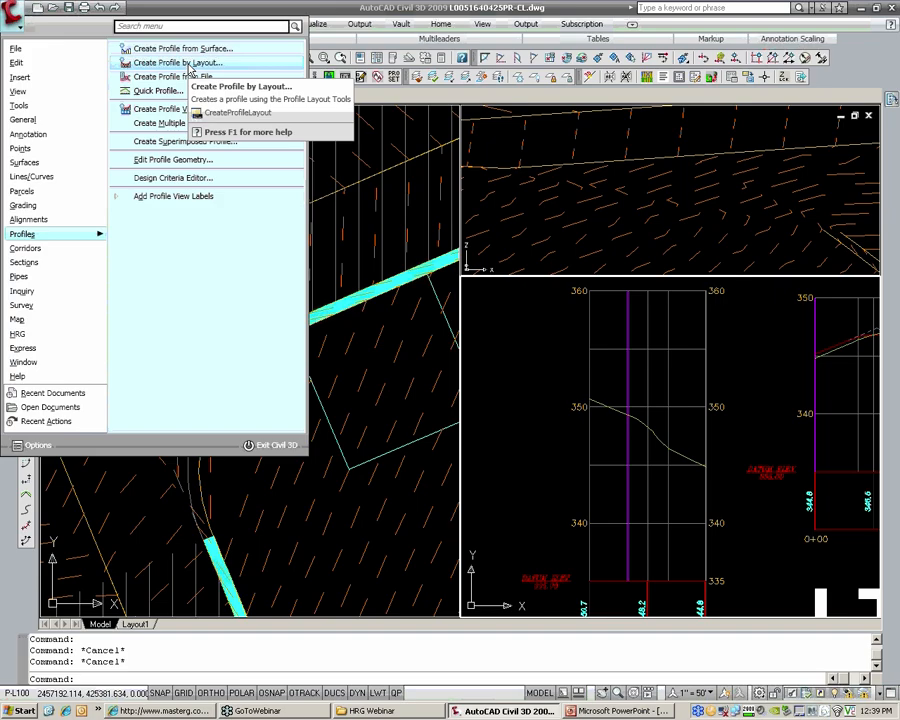
{"action": "left_click", "coordinate": [530, 334]}
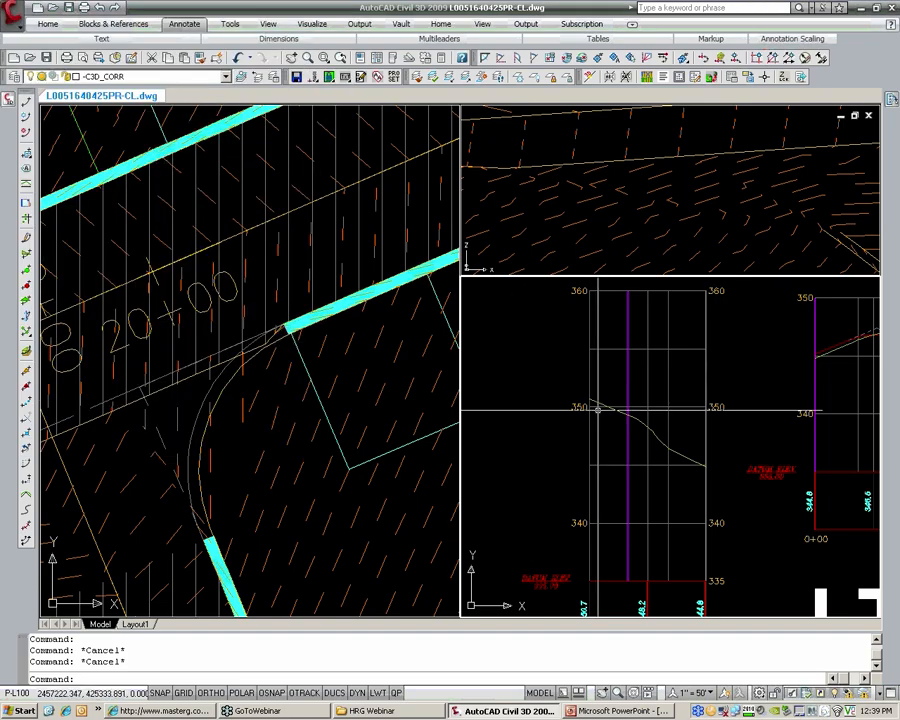
{"action": "scroll", "coordinate": [599, 408], "scroll_direction": "up", "scroll_amount": 2}
{"action": "middle_click_drag", "start_coordinate": [621, 407], "coordinate": [577, 403]}
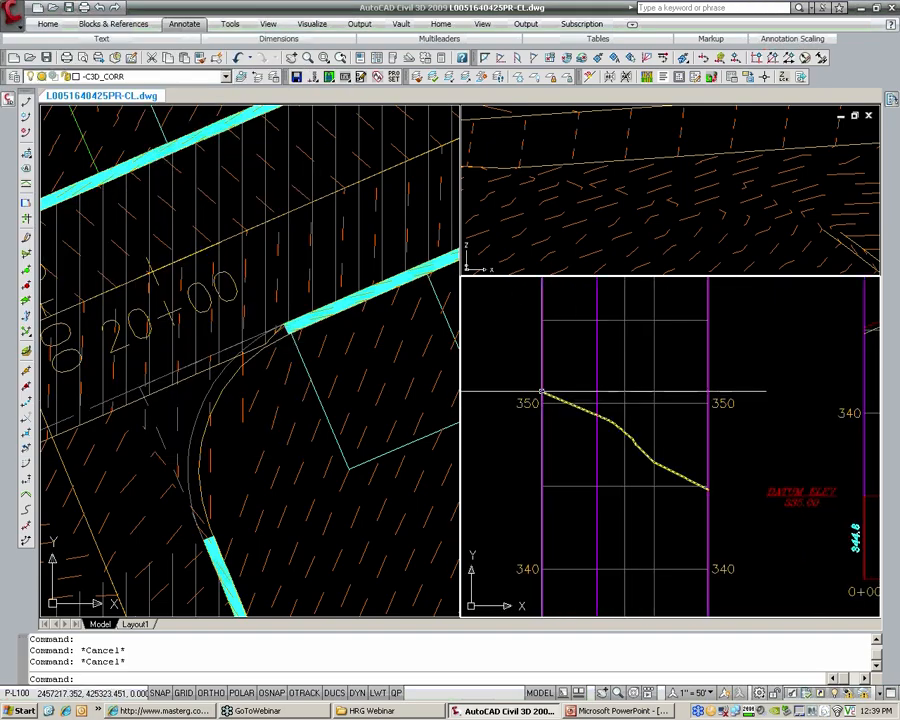
{"action": "left_click", "coordinate": [10, 10]}
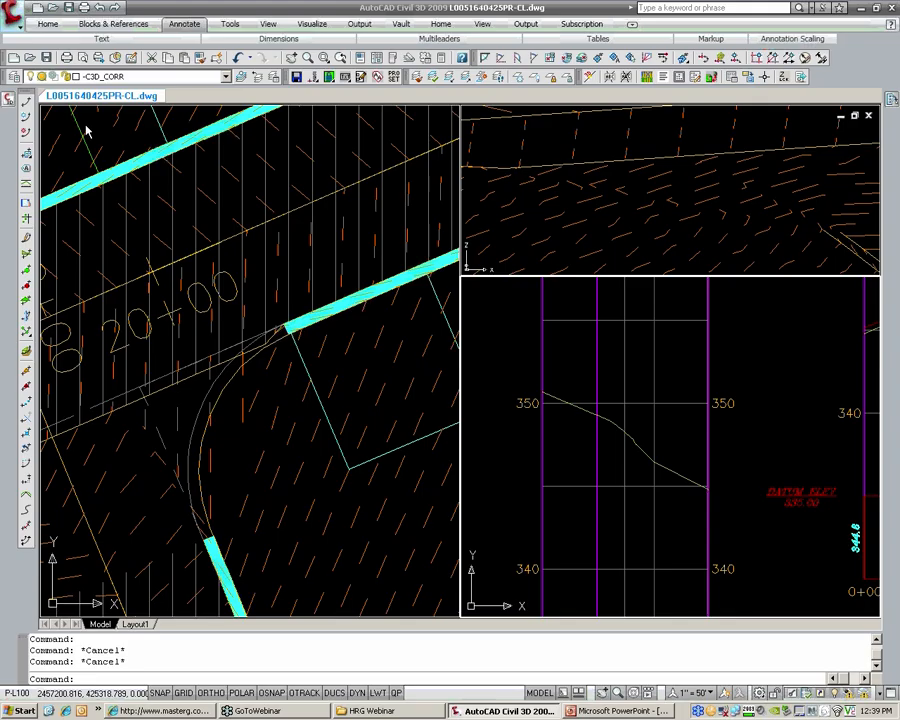
{"action": "left_click", "coordinate": [180, 63]}
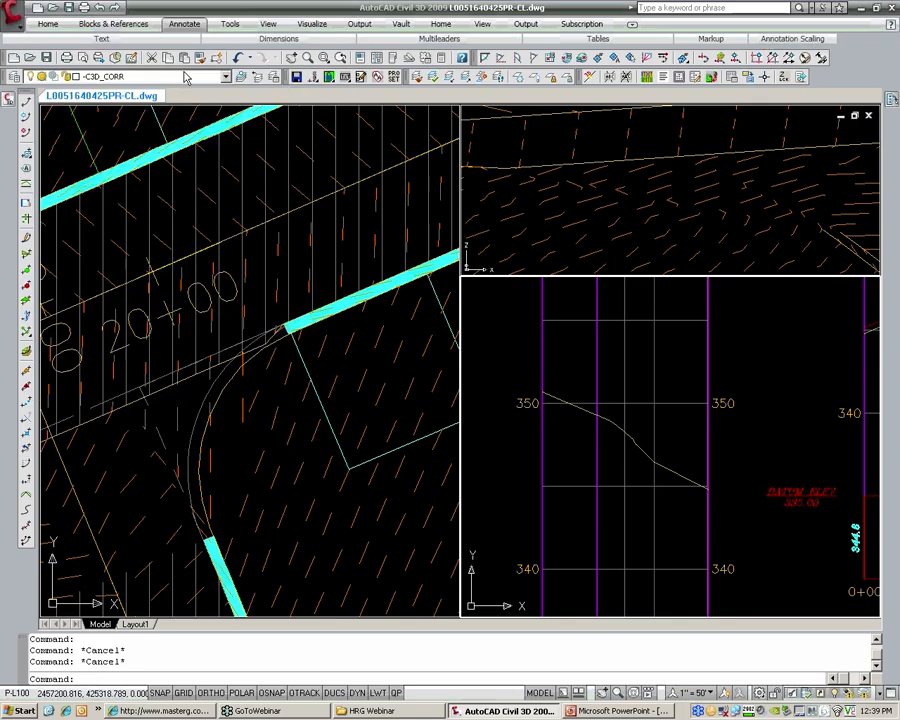
{"action": "left_click", "coordinate": [576, 321]}
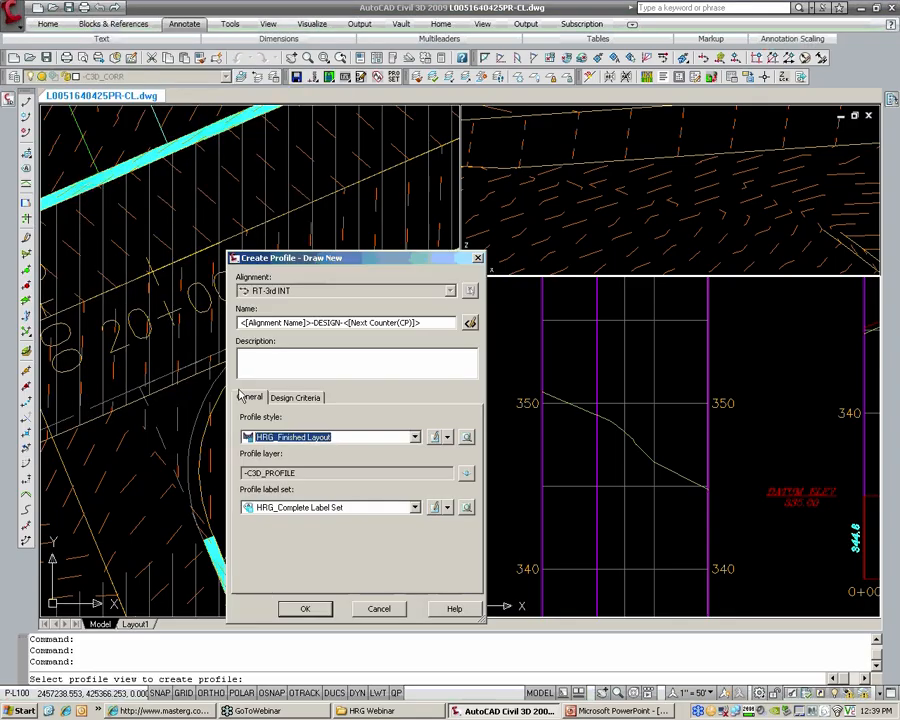
{"action": "left_click", "coordinate": [335, 445]}
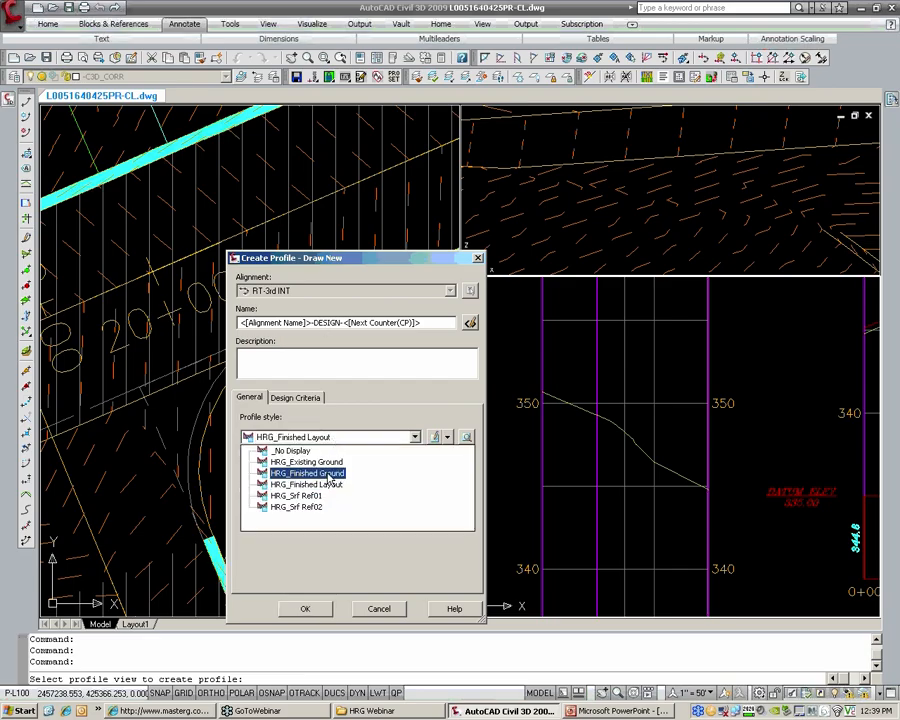
{"action": "left_click", "coordinate": [329, 473]}
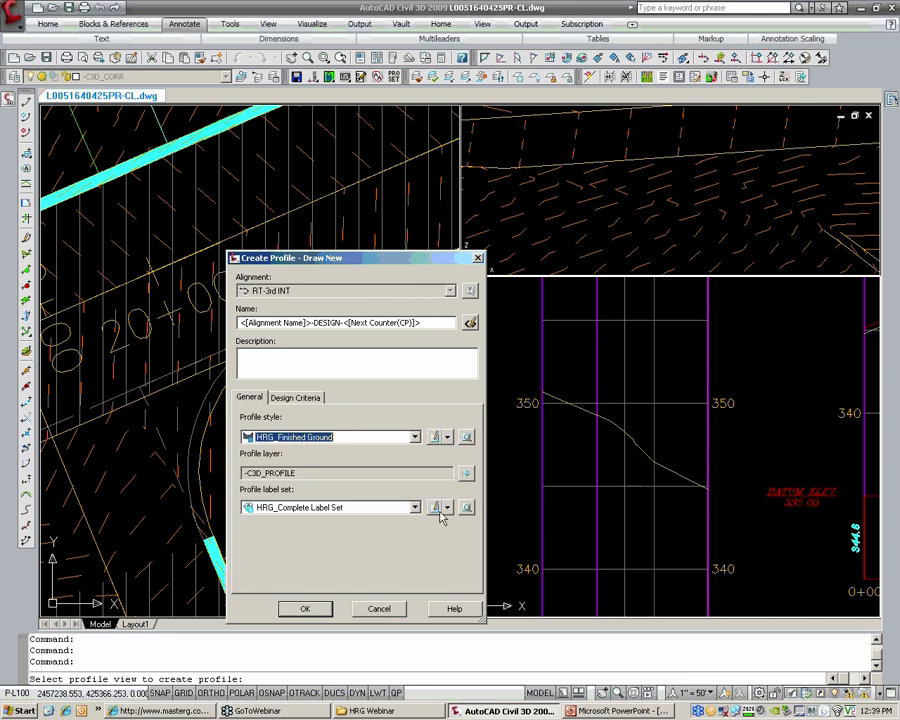
{"action": "left_click", "coordinate": [368, 510]}
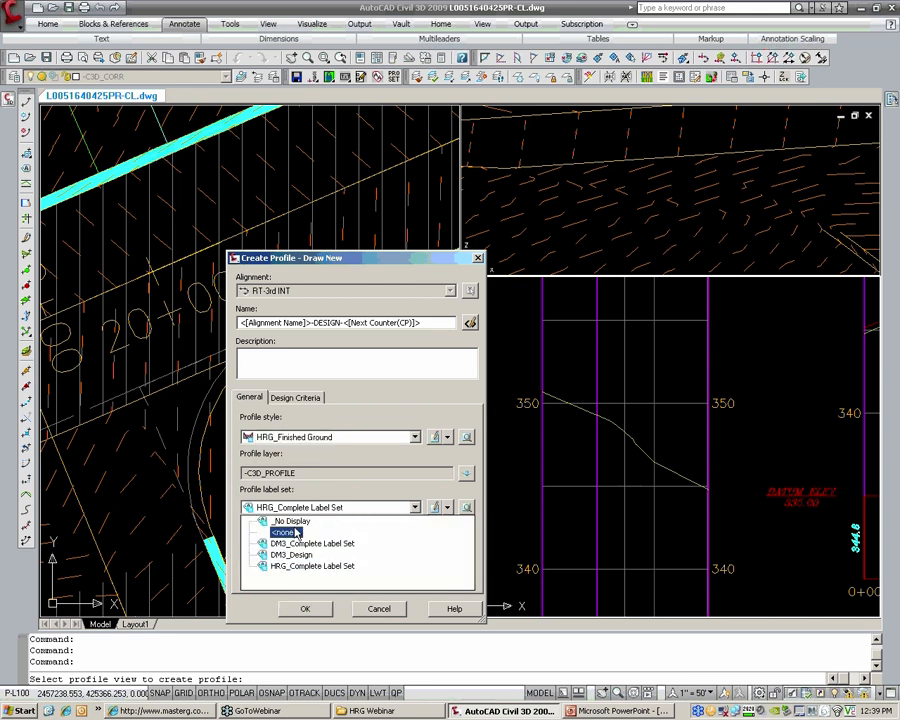
{"action": "left_click", "coordinate": [285, 533]}
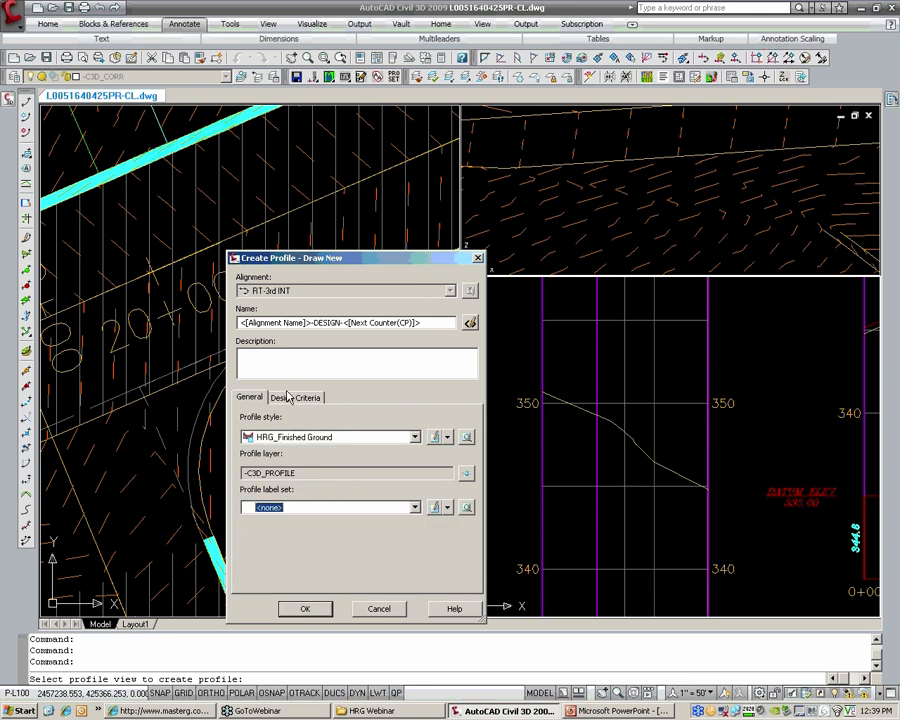
{"action": "left_click", "coordinate": [307, 610]}
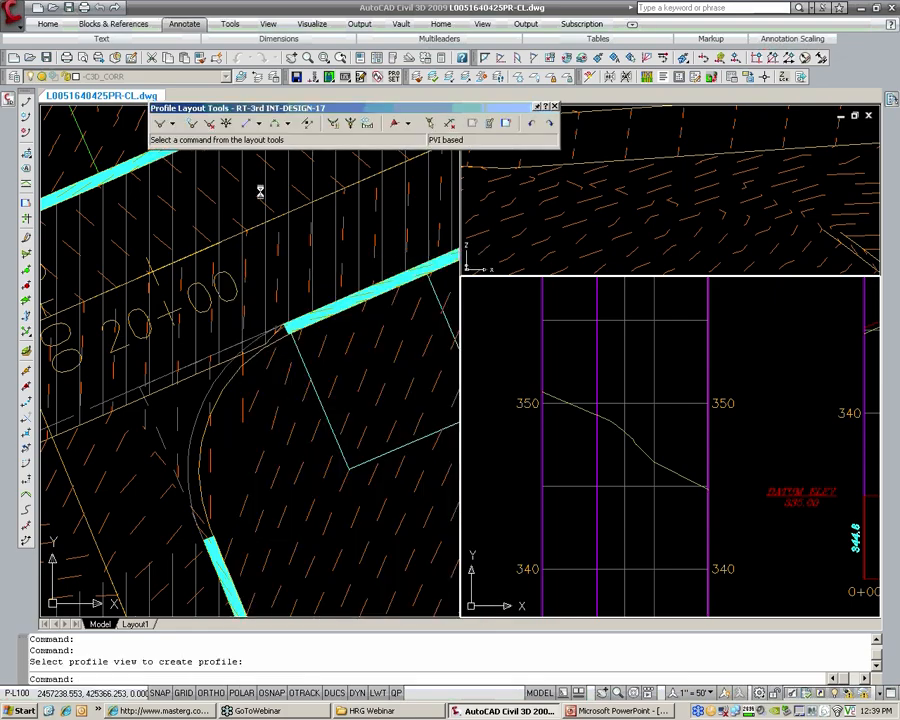
- Draw the first tangent from the surface profile's starting endpoint to its apparent intersection with the first interior magenta geometry-point line
{"action": "left_click", "coordinate": [161, 128]}
{"action": "scroll", "coordinate": [557, 391], "scroll_direction": "up", "scroll_amount": 2}
{"action": "type", "text": "END"}
{"action": "key", "text": "space"}
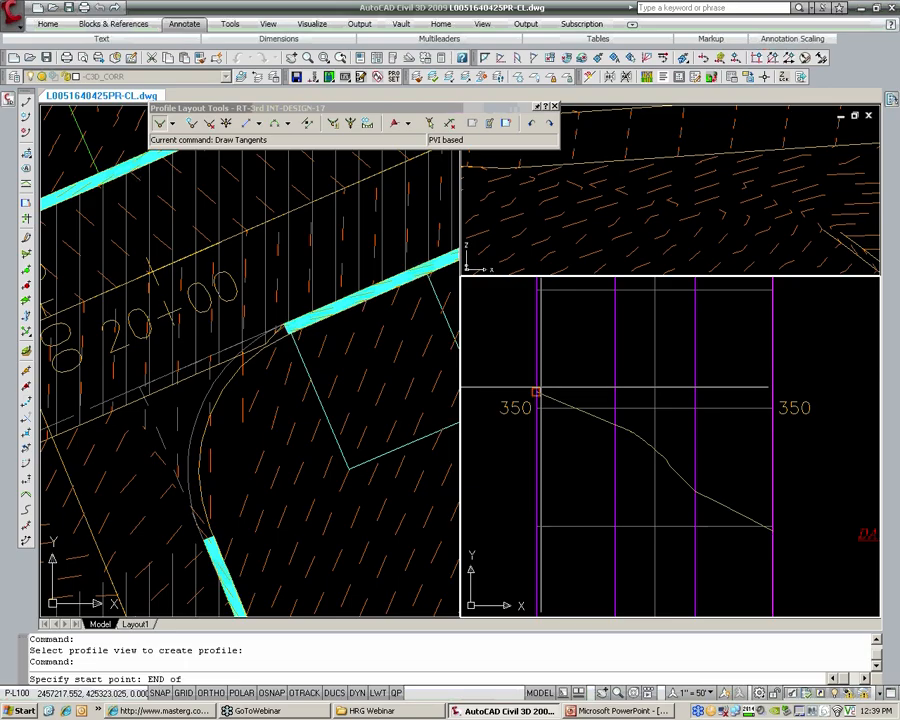
{"action": "left_click", "coordinate": [537, 391]}
{"action": "scroll", "coordinate": [600, 390], "scroll_direction": "up", "scroll_amount": 3}
{"action": "right_click", "coordinate": [636, 392], "text": "shift"}
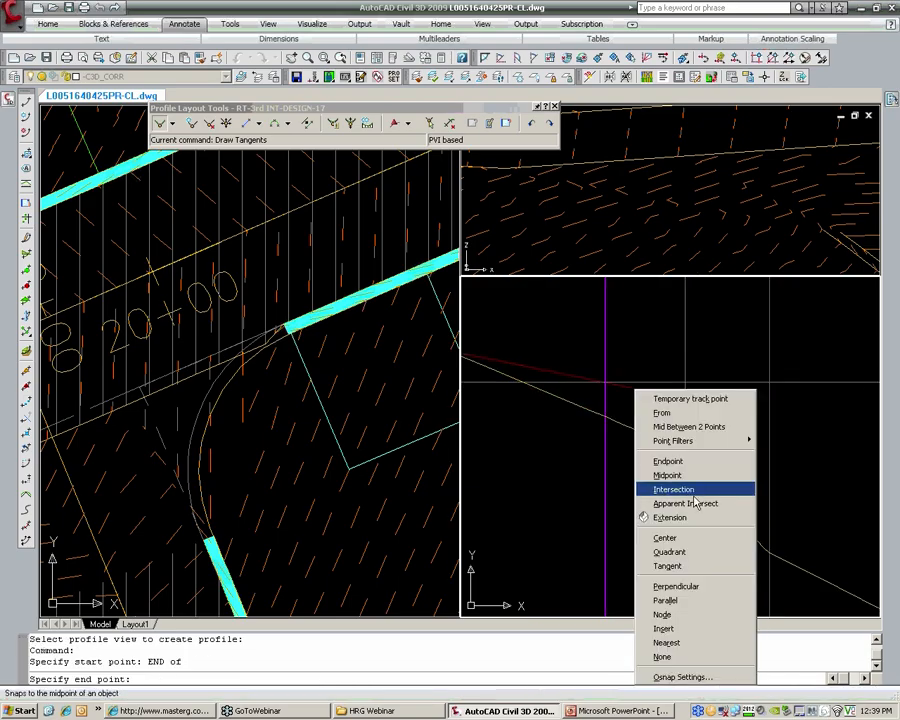
{"action": "left_click", "coordinate": [695, 503]}
{"action": "scroll", "coordinate": [724, 474], "scroll_direction": "up", "scroll_amount": 3}
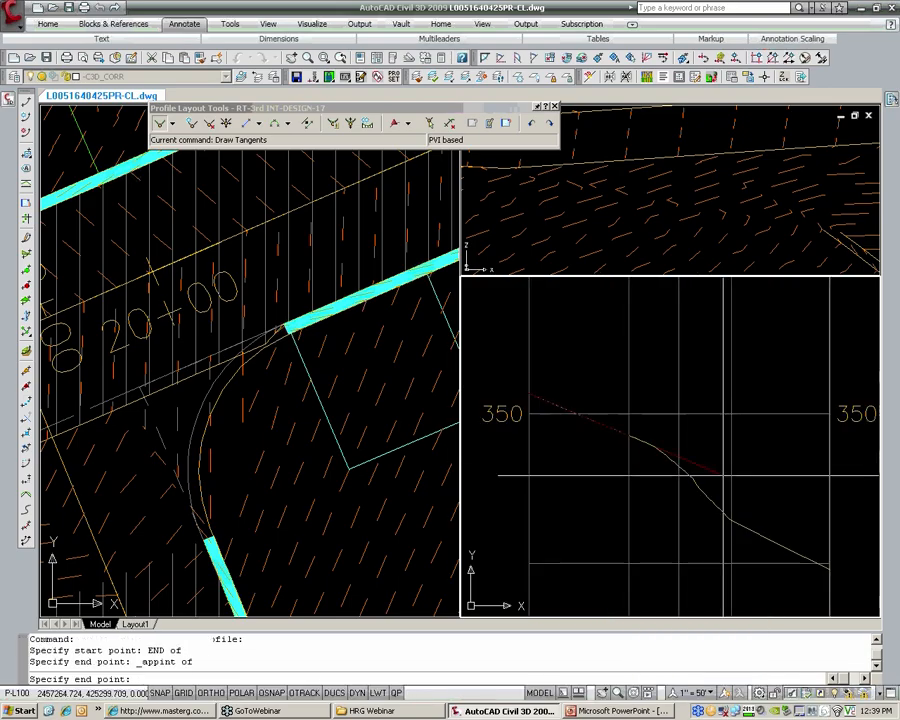
{"action": "scroll", "coordinate": [657, 463], "scroll_direction": "up", "scroll_amount": 4}
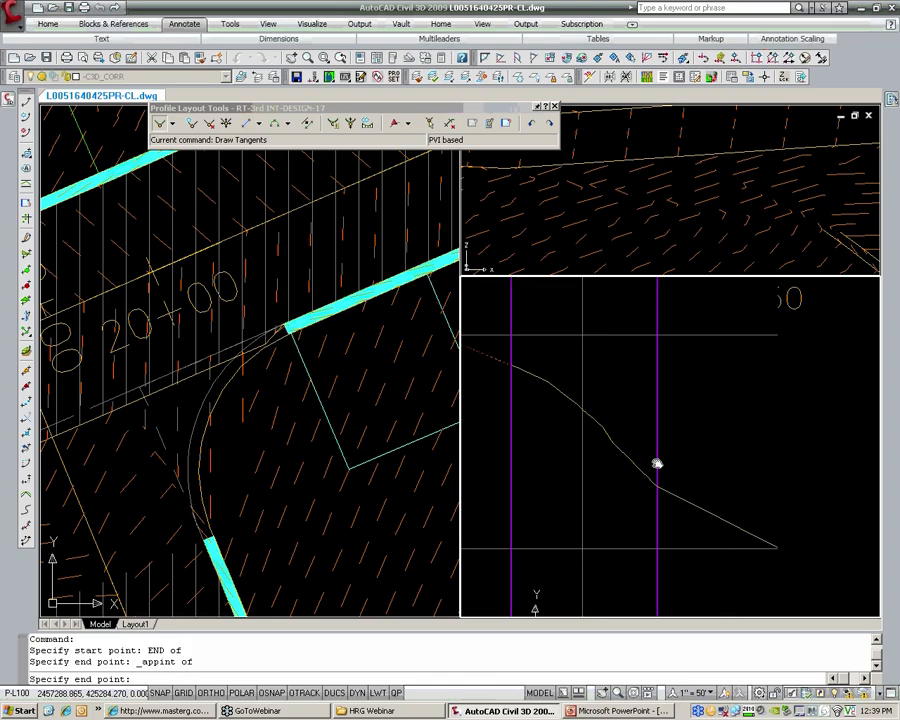
{"action": "middle_click_drag", "start_coordinate": [657, 463], "coordinate": [701, 481]}
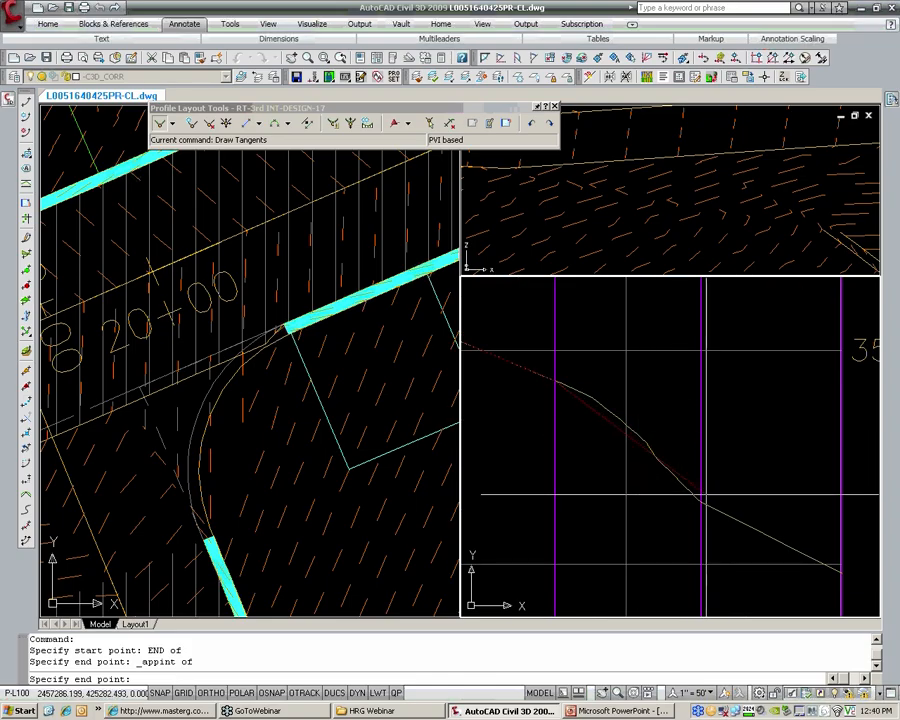
- Continue the tangents to the surface profile's apparent intersection with the second interior geometry-point line, and on to its far endpoint
{"action": "right_click", "coordinate": [710, 198], "text": "shift"}
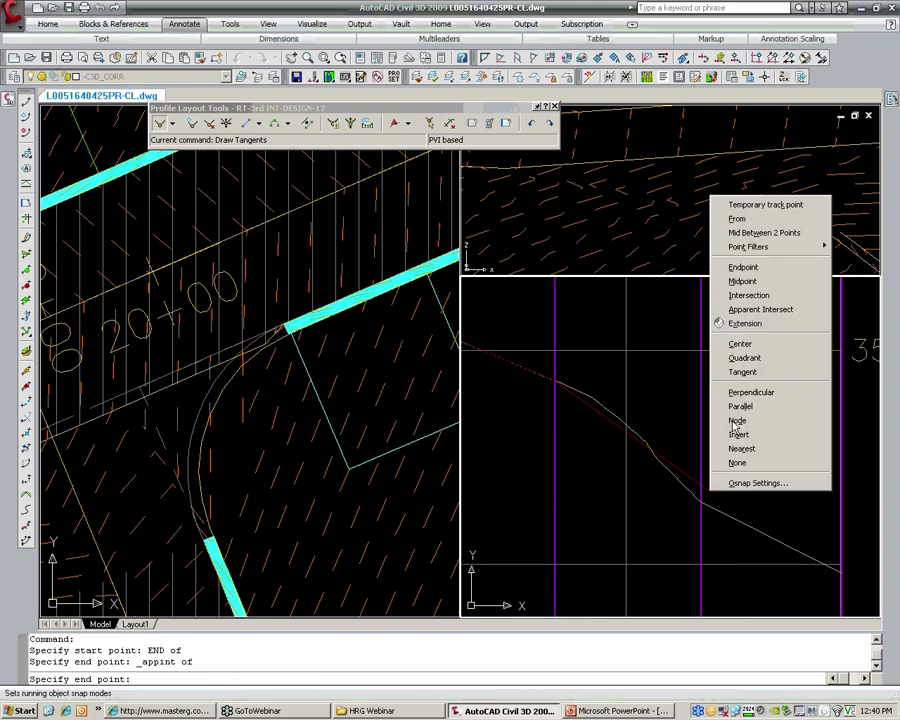
{"action": "left_click", "coordinate": [751, 309]}
{"action": "left_click", "coordinate": [701, 501]}
{"action": "middle_click_drag", "start_coordinate": [831, 559], "coordinate": [752, 511]}
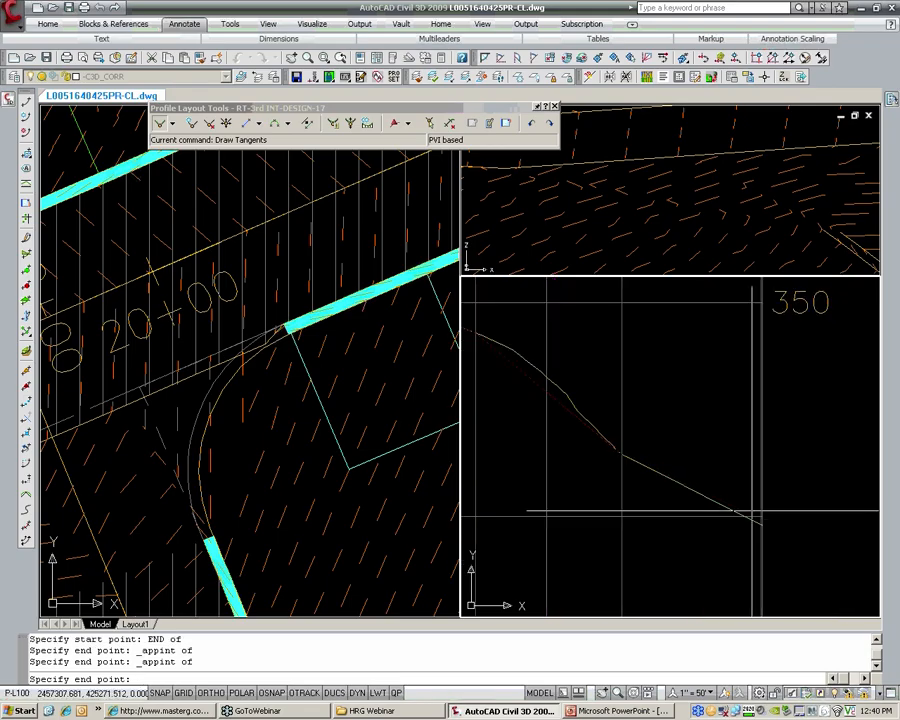
{"action": "type", "text": "END"}
{"action": "key", "text": "Return"}
{"action": "left_click", "coordinate": [759, 516]}
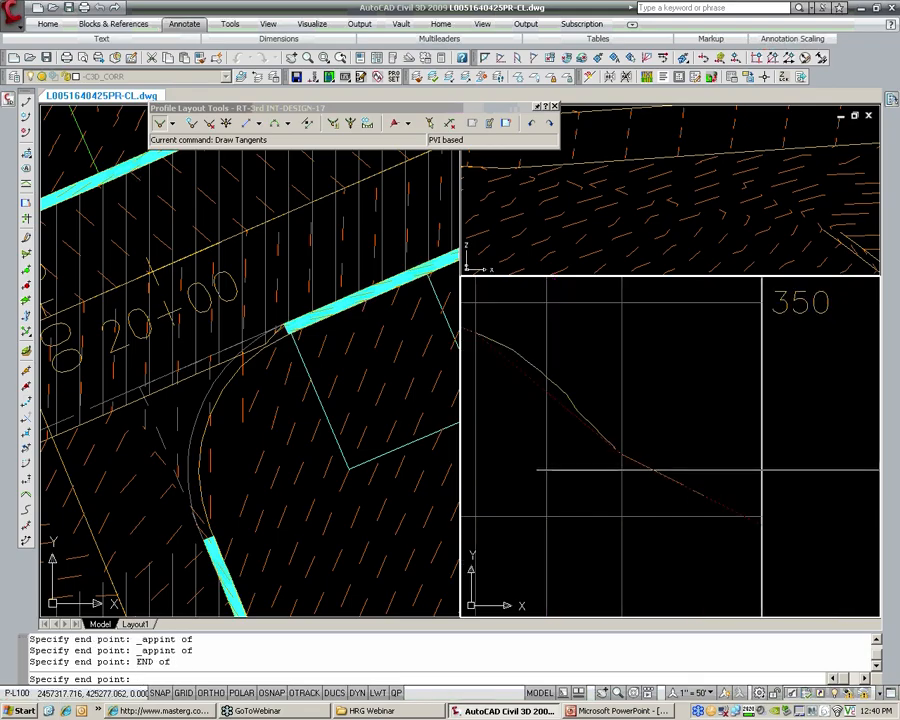
- Finish drawing the tangents and compare the curb return in plan with the new design profile
{"action": "key", "text": "Return"}
{"action": "middle_click_drag", "start_coordinate": [502, 382], "coordinate": [632, 424]}
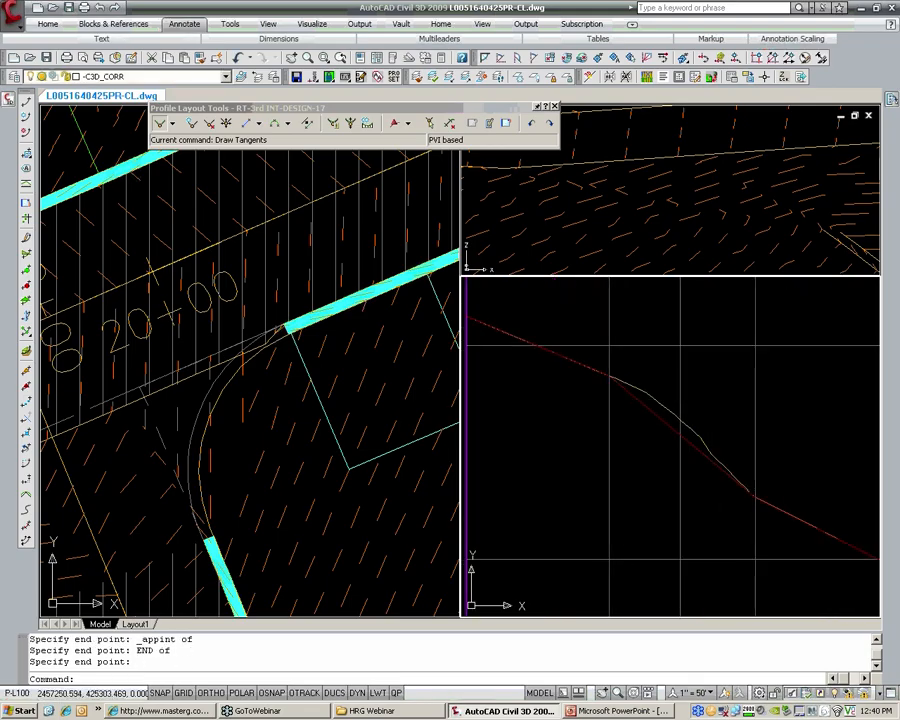
{"action": "left_click", "coordinate": [118, 430]}
{"action": "mouse_move", "coordinate": [118, 430]}
{"action": "middle_mouse_down"}
{"action": "mouse_move", "coordinate": [410, 356]}
{"action": "mouse_move", "coordinate": [448, 322]}
{"action": "middle_mouse_up"}
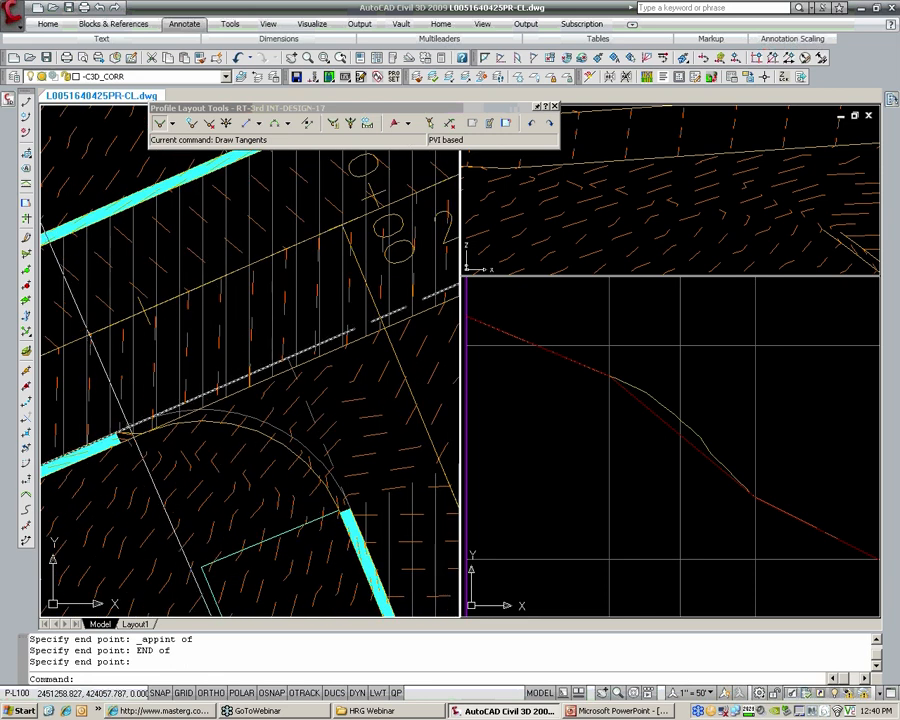
{"action": "left_click", "coordinate": [638, 446]}
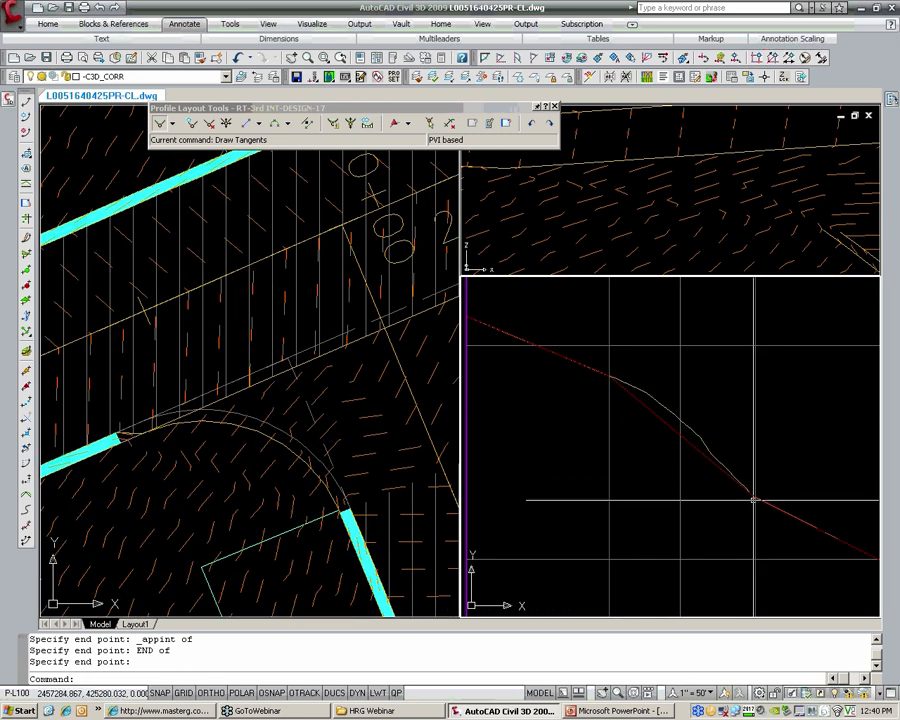
{"action": "middle_click_drag", "start_coordinate": [705, 454], "coordinate": [741, 476]}
{"action": "scroll", "coordinate": [668, 500], "scroll_direction": "up", "scroll_amount": 2}
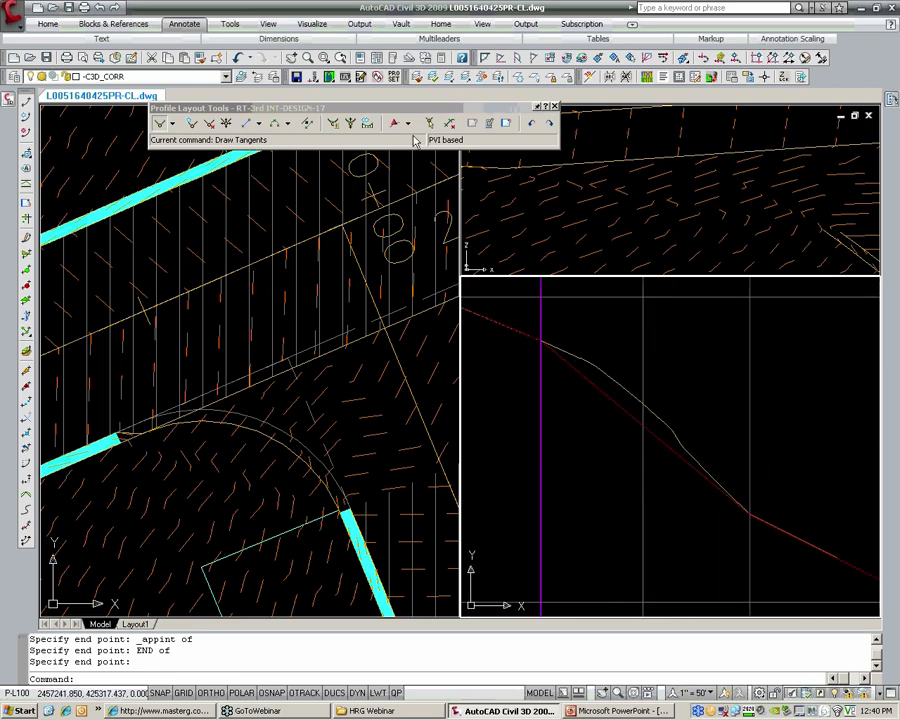
- Add PVI-based free vertical parabolas with a curve length of 10 feet at both interior PVIs of the design profile
{"action": "left_click", "coordinate": [288, 123]}
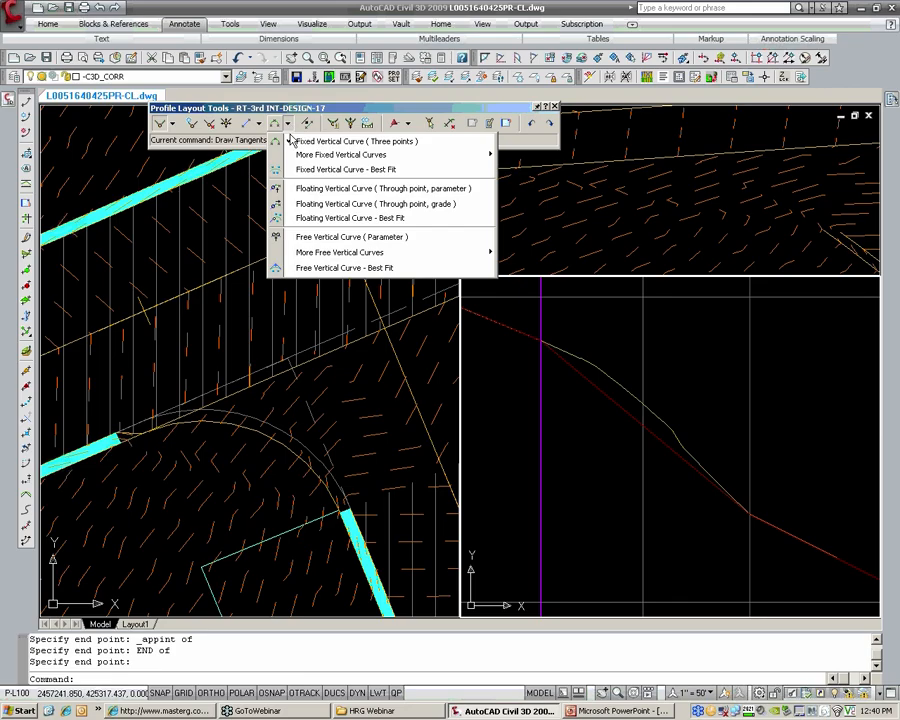
{"action": "mouse_move", "coordinate": [328, 258]}
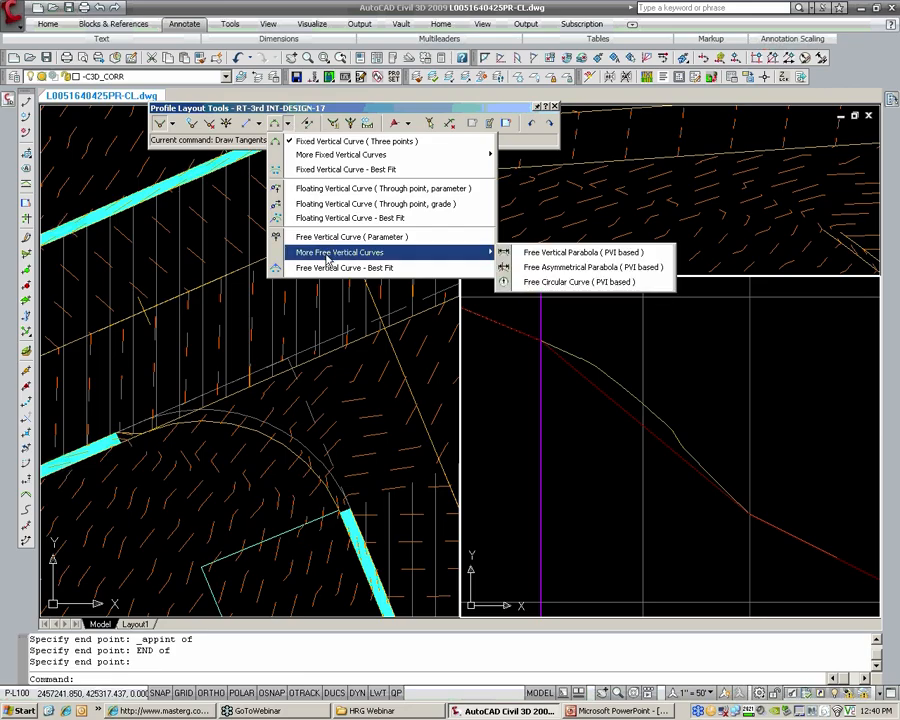
{"action": "left_click", "coordinate": [559, 258]}
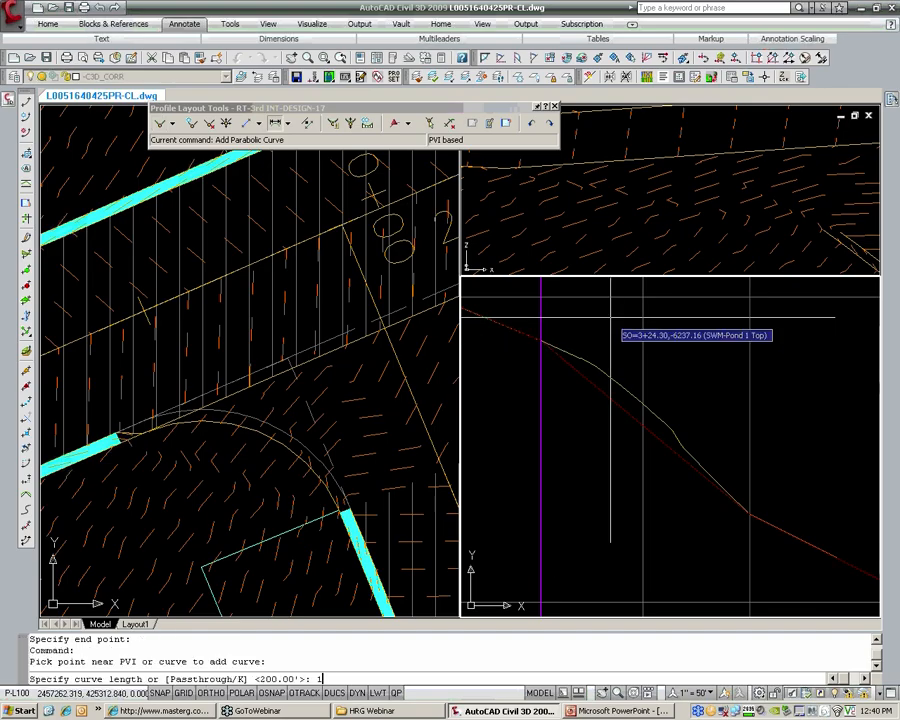
{"action": "key", "text": "Return"}
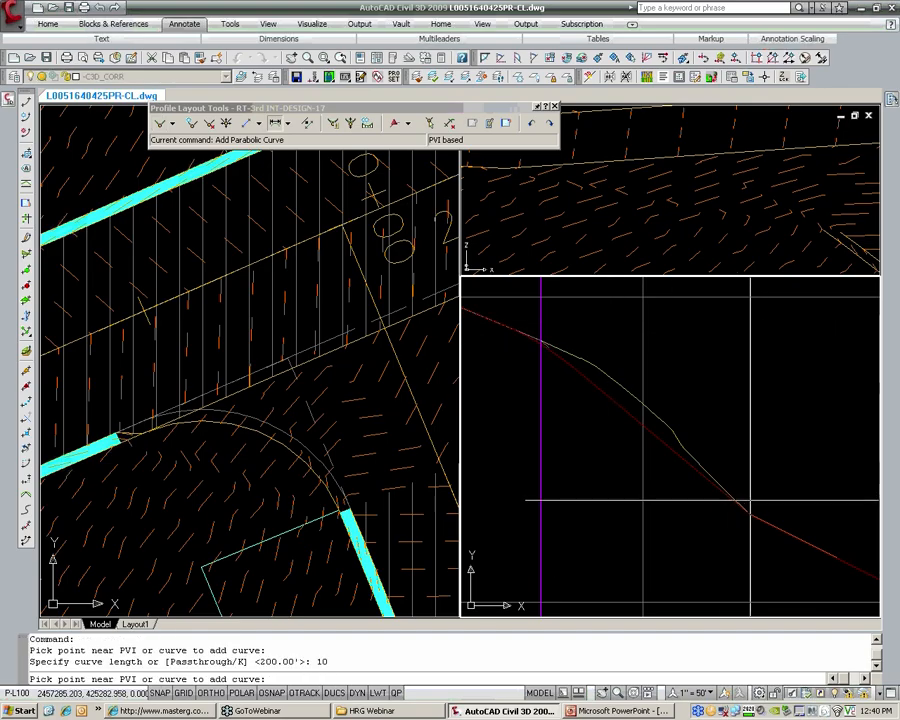
{"action": "key", "text": "Return"}
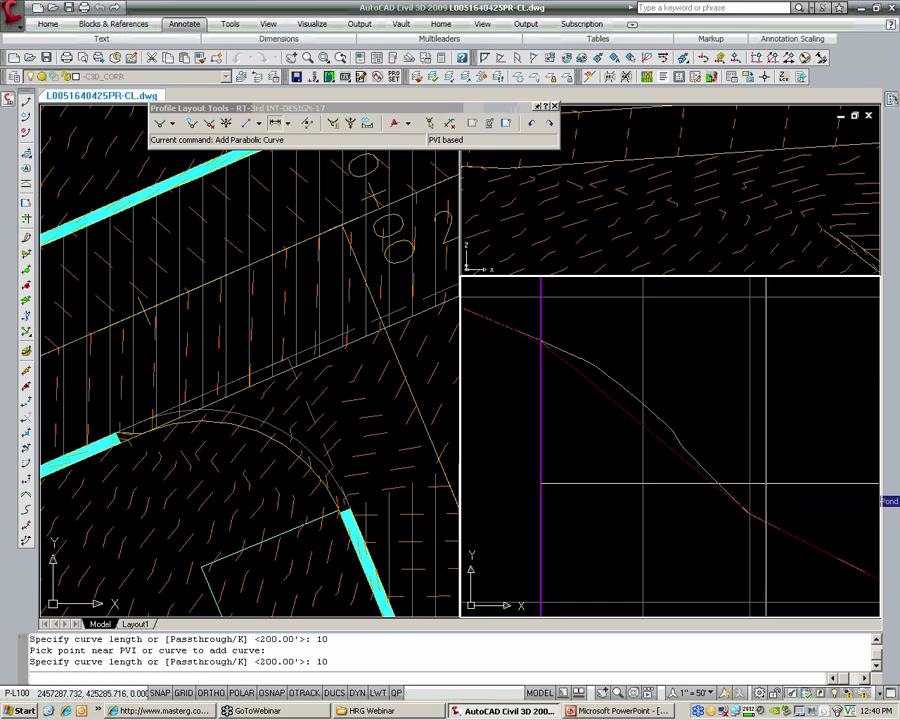
{"action": "key", "text": "Return"}
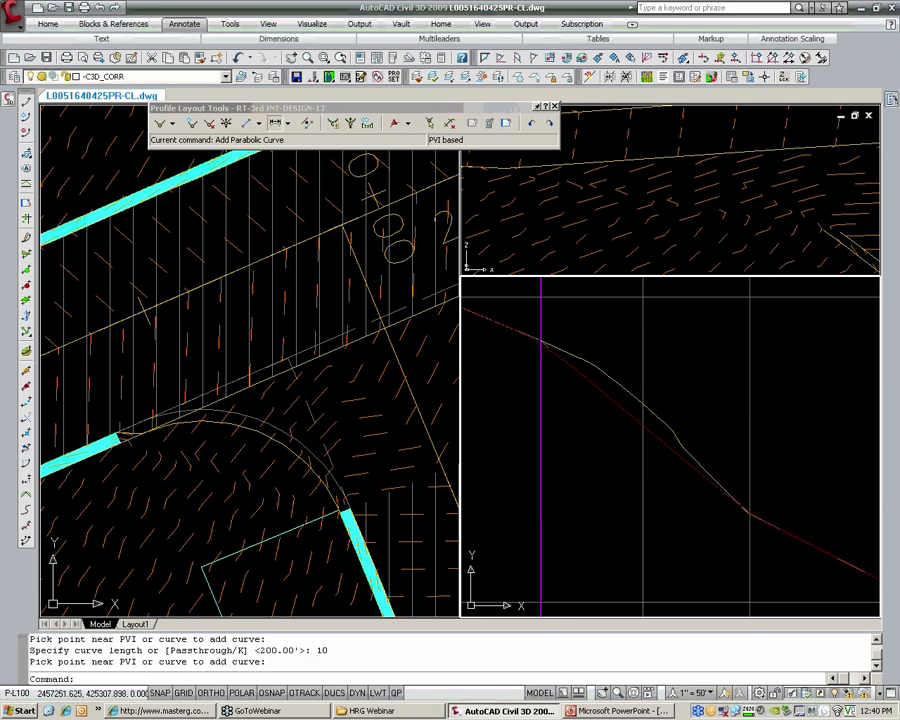
- Try to stretch the design profile at its first interior PVI toward the surface profile
{"action": "left_click", "coordinate": [538, 345]}
{"action": "scroll", "coordinate": [535, 342], "scroll_direction": "up", "scroll_amount": 2}
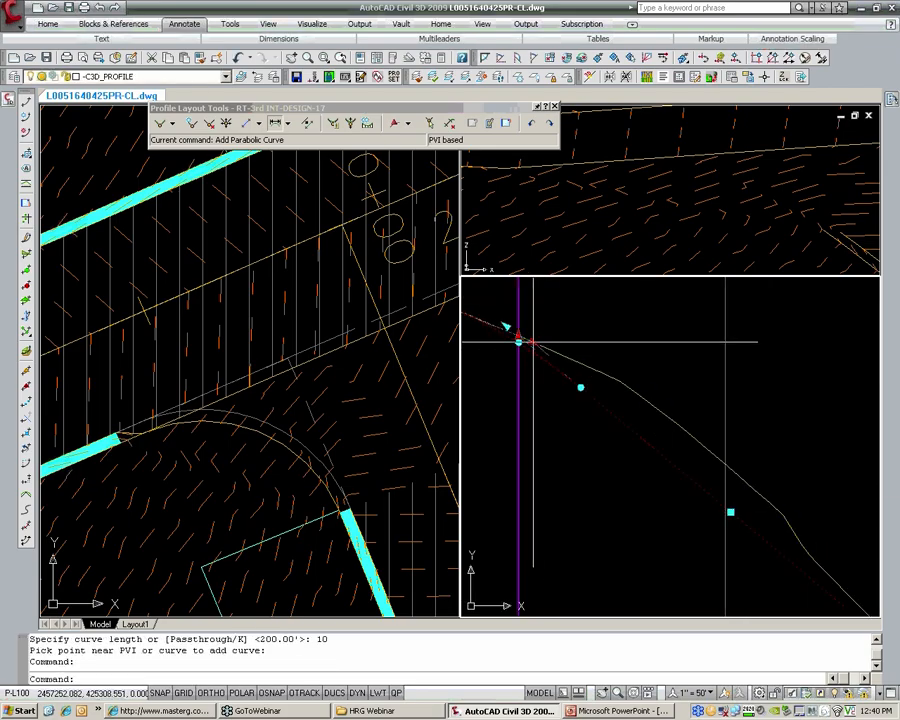
{"action": "left_click", "coordinate": [532, 342]}
{"action": "scroll", "coordinate": [615, 378], "scroll_direction": "down", "scroll_amount": 2}
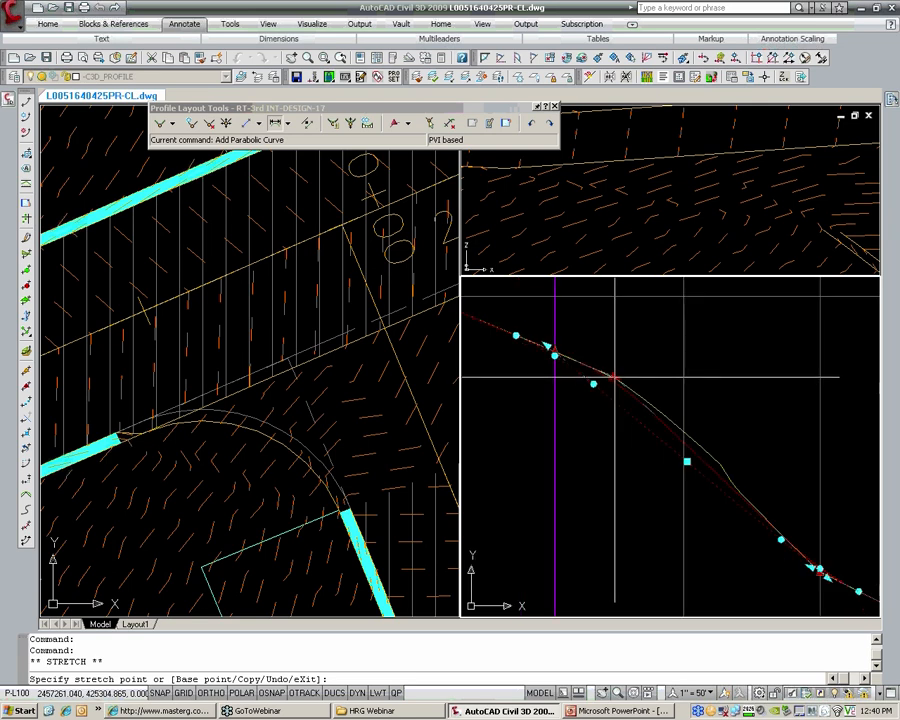
{"action": "scroll", "coordinate": [660, 385], "scroll_direction": "down", "scroll_amount": 2}
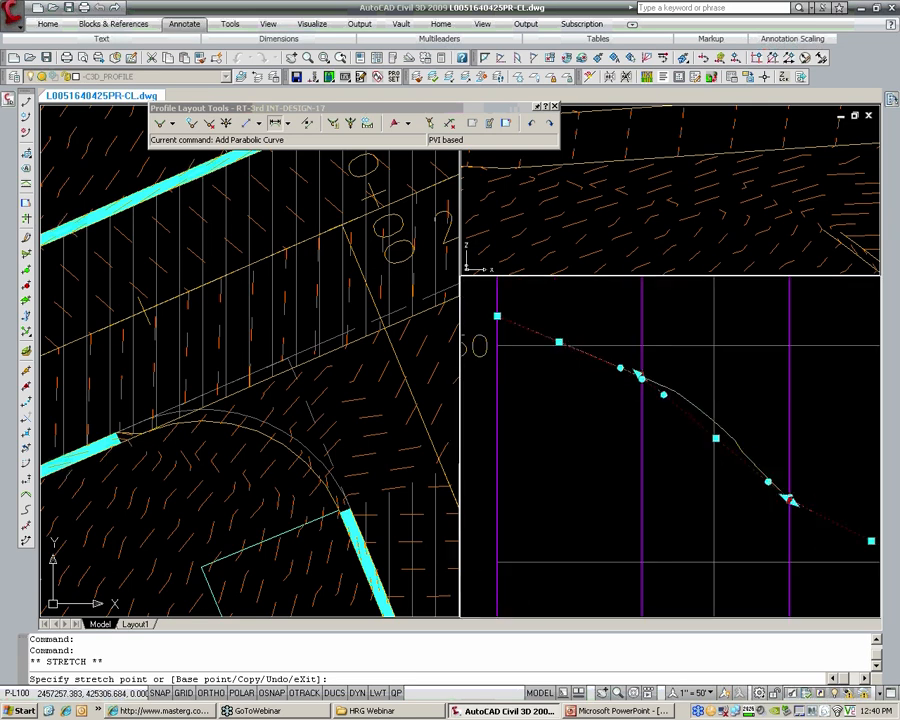
{"action": "key", "text": "Escape"}
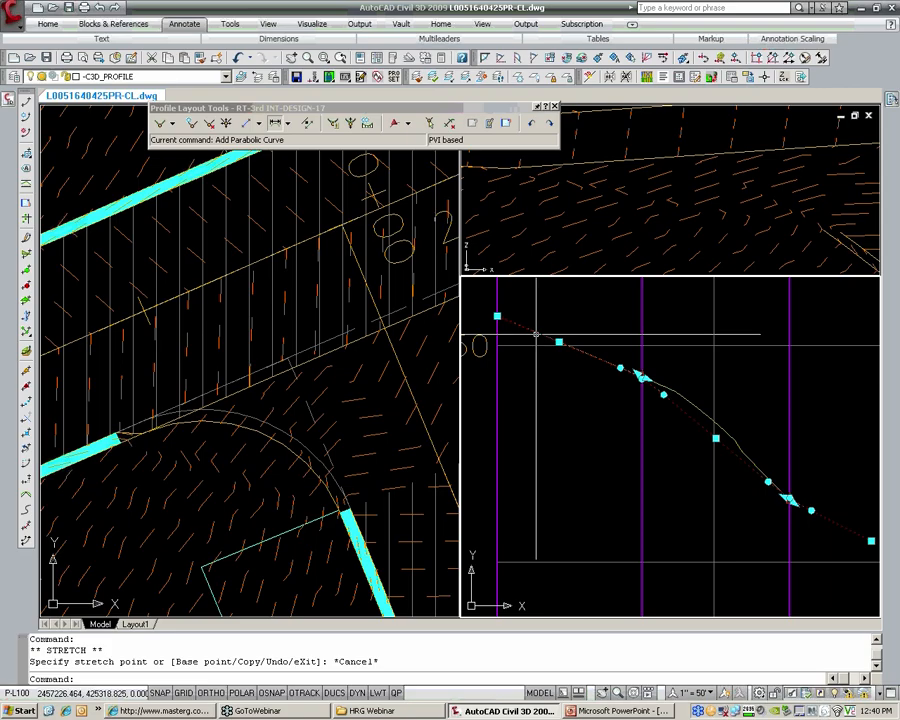
- Examine the curb-return alignment in plan, from its tangent along the main road around the return, against the full design profile
{"action": "left_click", "coordinate": [204, 438]}
{"action": "middle_click_drag", "start_coordinate": [197, 455], "coordinate": [406, 362]}
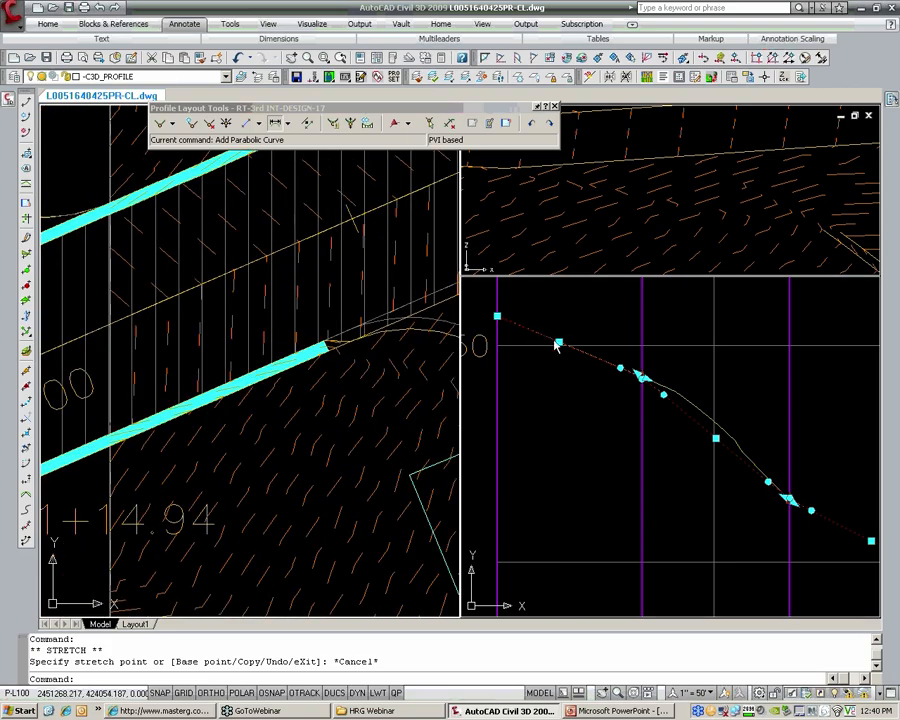
{"action": "scroll", "coordinate": [557, 345], "scroll_direction": "down", "scroll_amount": 2}
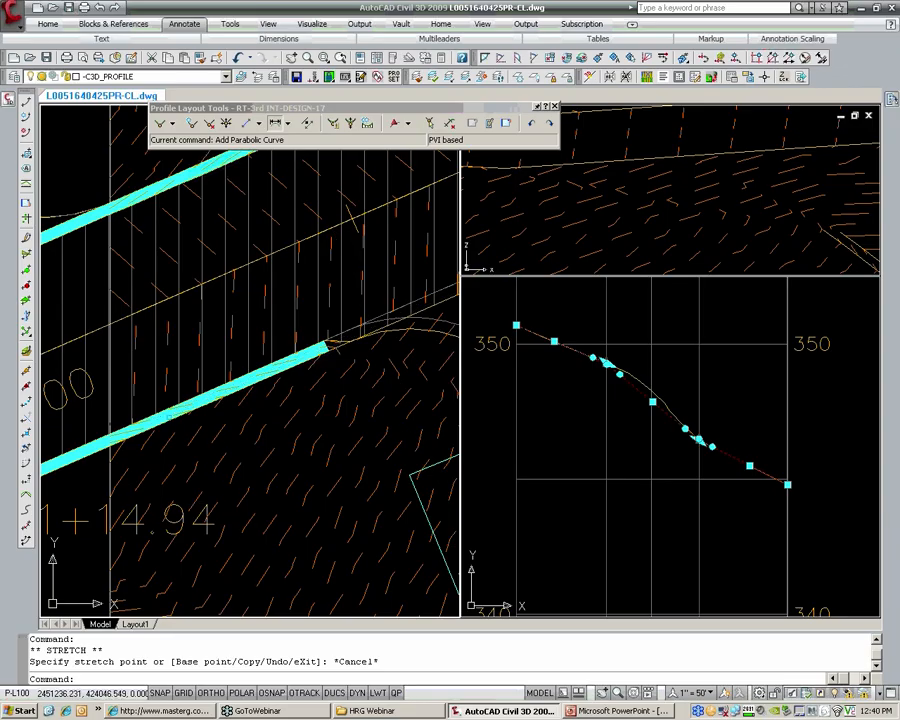
{"action": "key", "text": "Escape"}
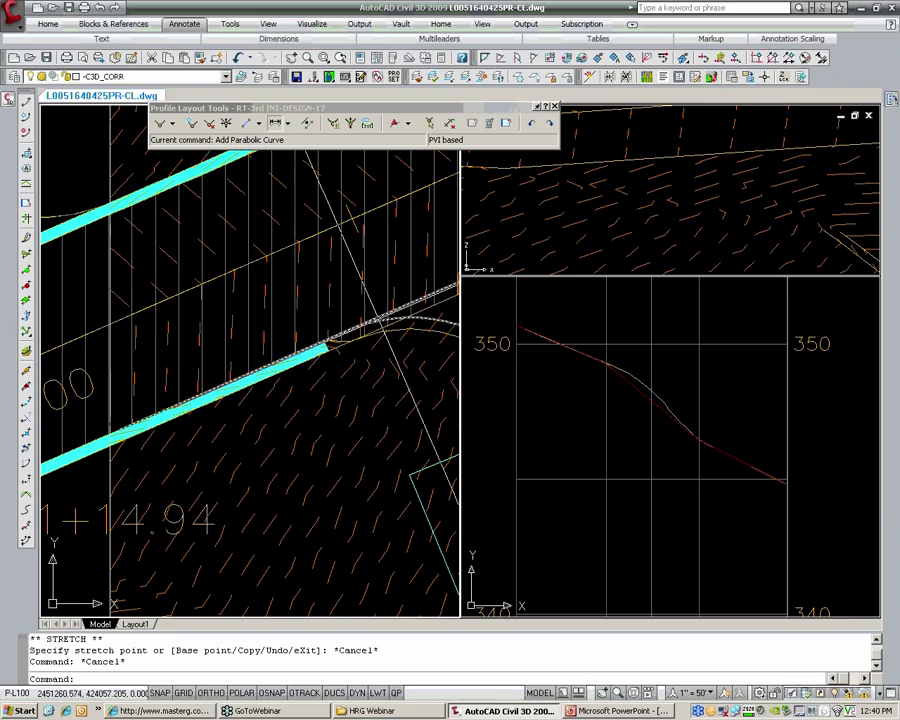
{"action": "left_click", "coordinate": [380, 317]}
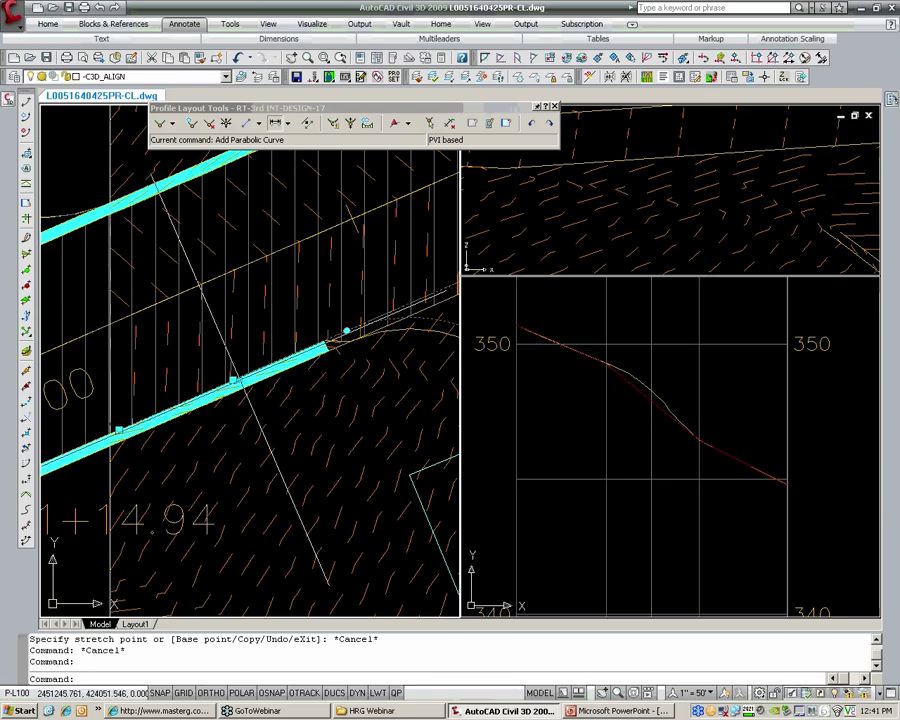
{"action": "scroll", "coordinate": [345, 331], "scroll_direction": "down", "scroll_amount": 3}
{"action": "middle_click_drag", "start_coordinate": [345, 331], "coordinate": [197, 307]}
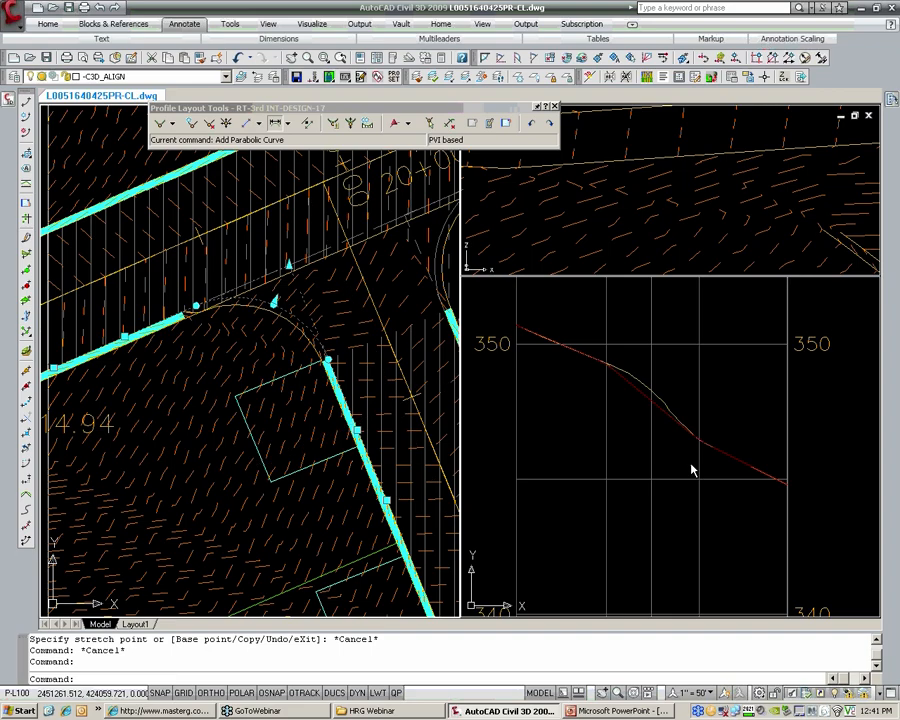
{"action": "key", "text": "Escape"}
- Add line labels in the HRG_Grade style to the RT-3rd INT design profile
{"action": "left_click", "coordinate": [718, 461]}
{"action": "left_click", "coordinate": [754, 466]}
{"action": "right_click", "coordinate": [754, 466]}
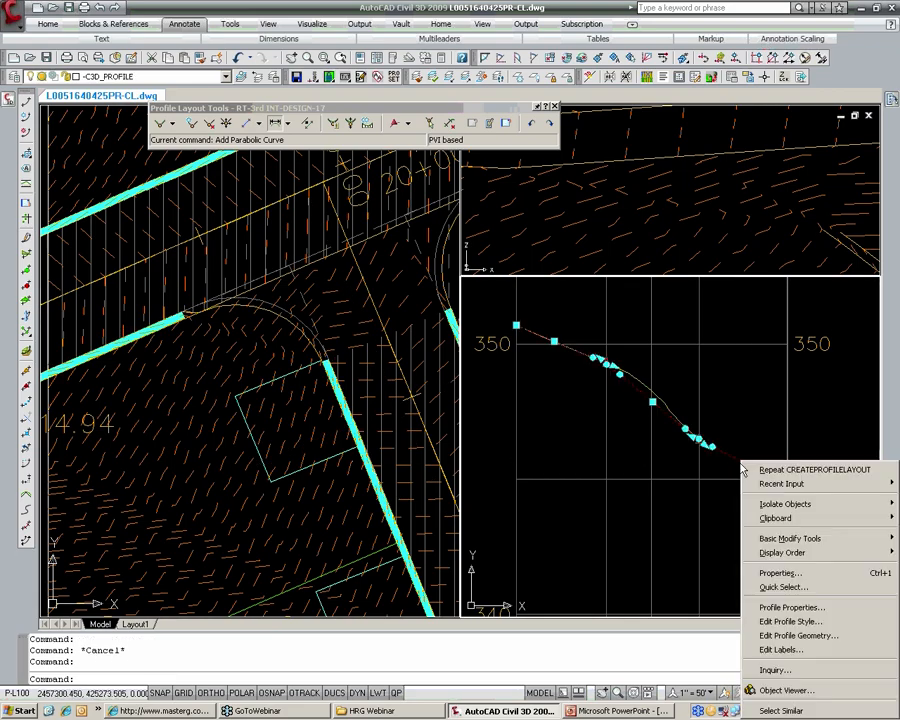
{"action": "left_click", "coordinate": [795, 650]}
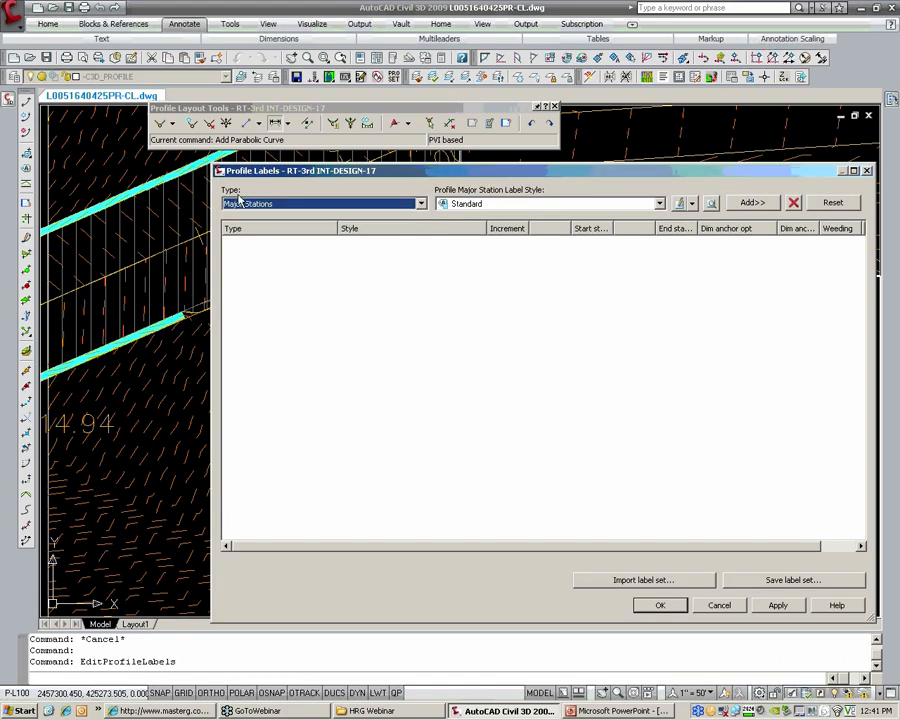
{"action": "left_click", "coordinate": [240, 201]}
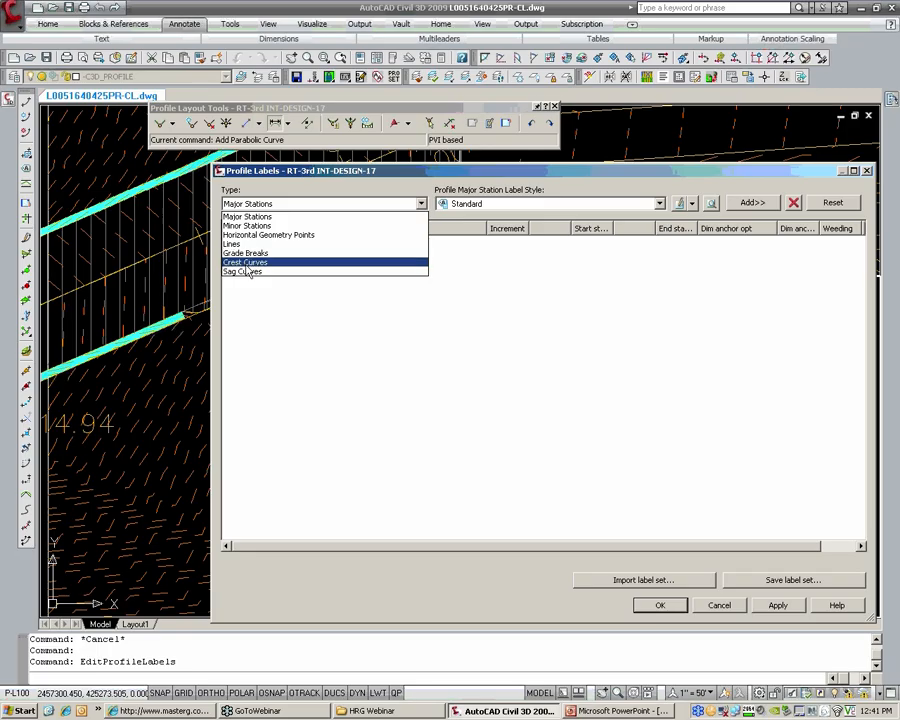
{"action": "left_click", "coordinate": [245, 244]}
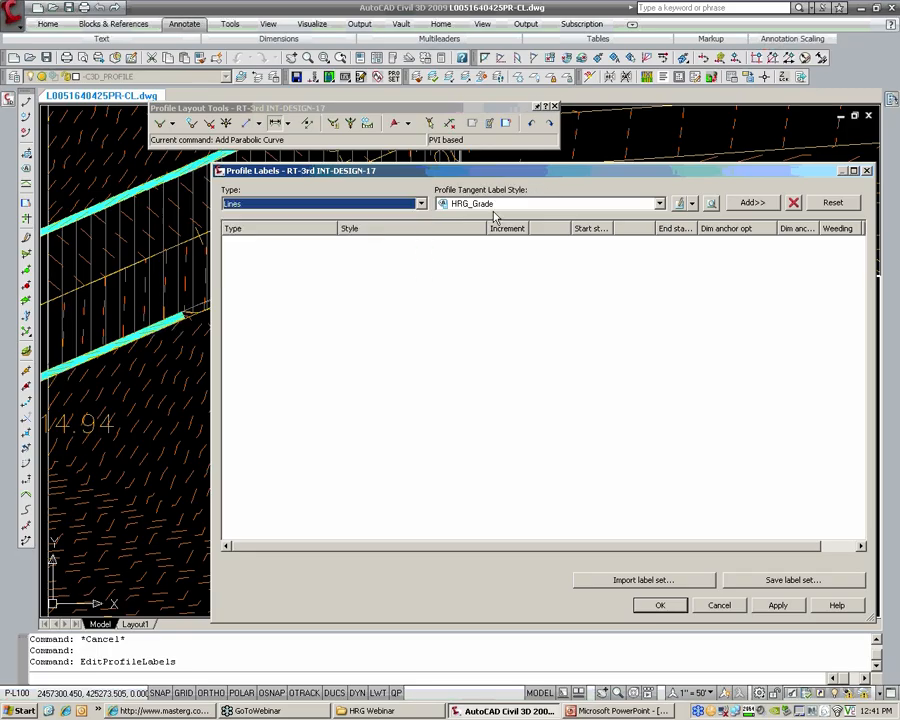
{"action": "left_click", "coordinate": [752, 203]}
{"action": "left_click", "coordinate": [679, 609]}
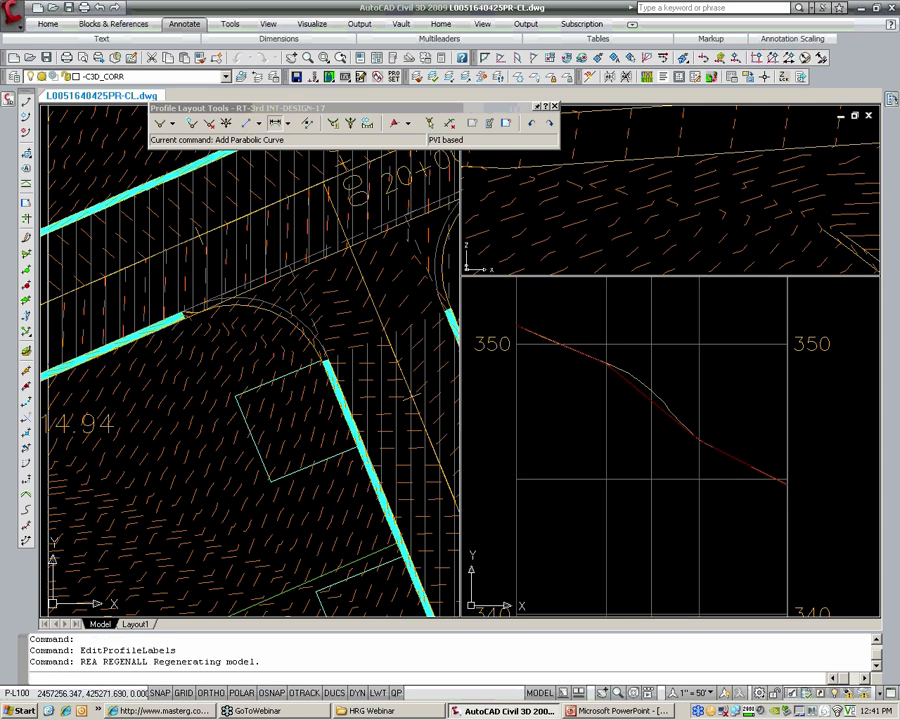
- Thaw the -C3D_PROFILE-LBL layer
{"action": "key", "text": "Escape"}
{"action": "key", "text": "Escape"}
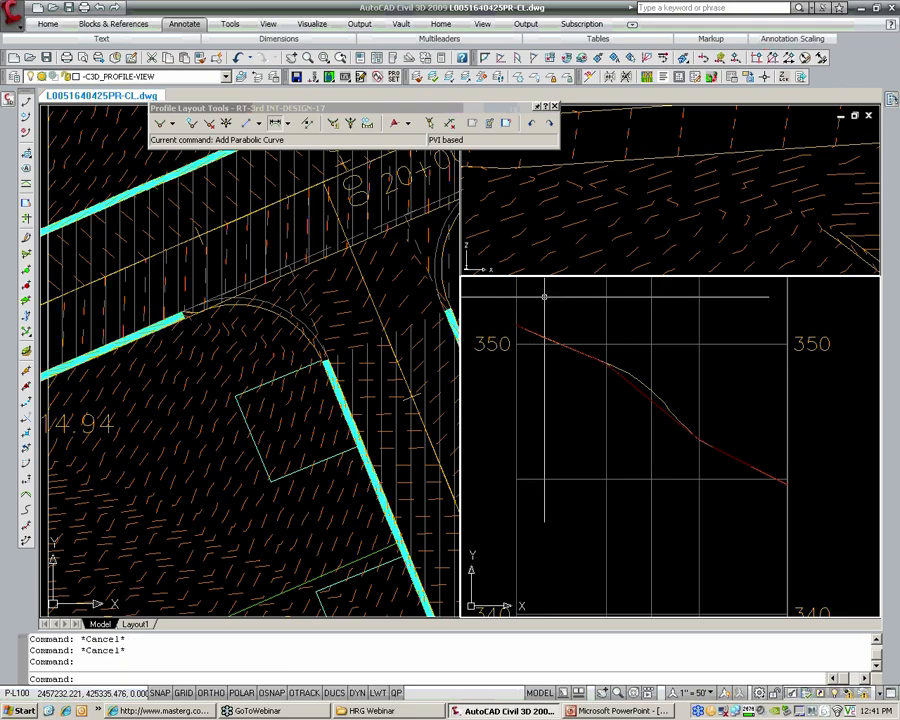
{"action": "left_click", "coordinate": [160, 76]}
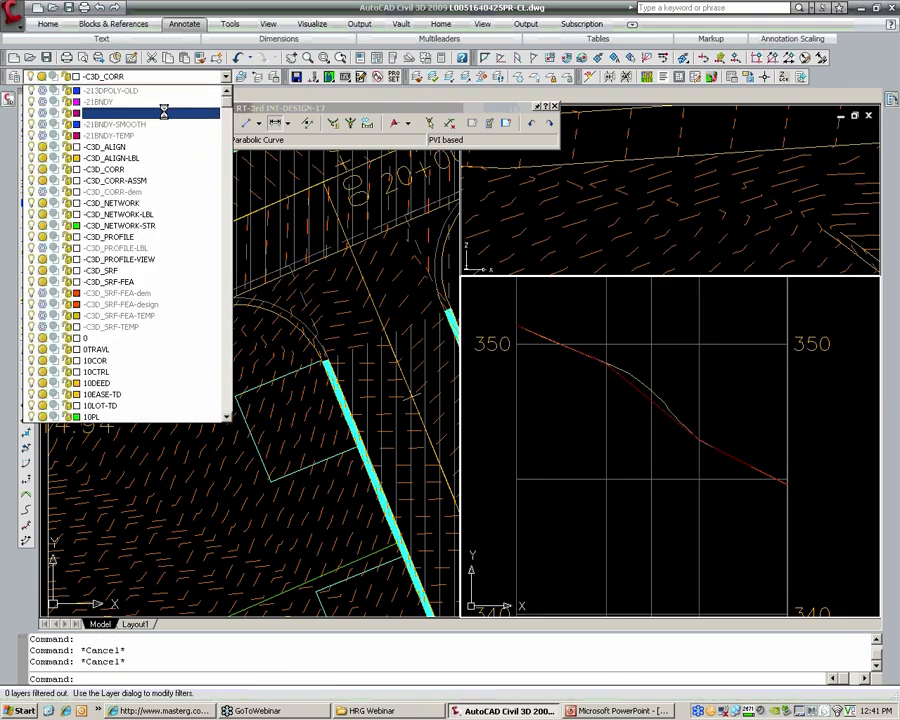
{"action": "left_click", "coordinate": [120, 248]}
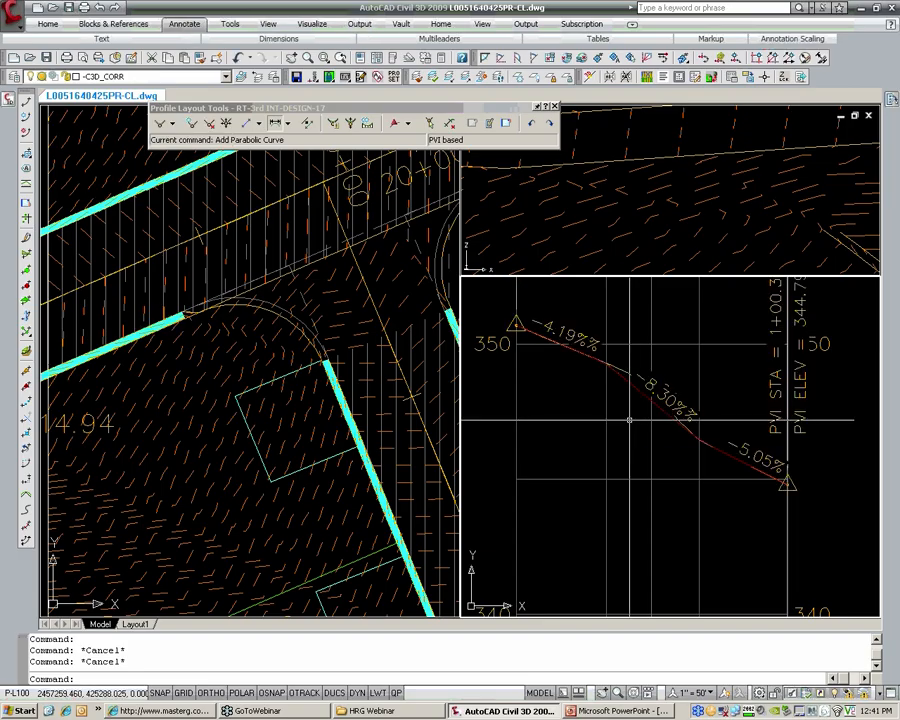
- Inspect the design profile's endpoint, PVI and curve grips along its length, from the far end back to the start
{"action": "left_click", "coordinate": [728, 452]}
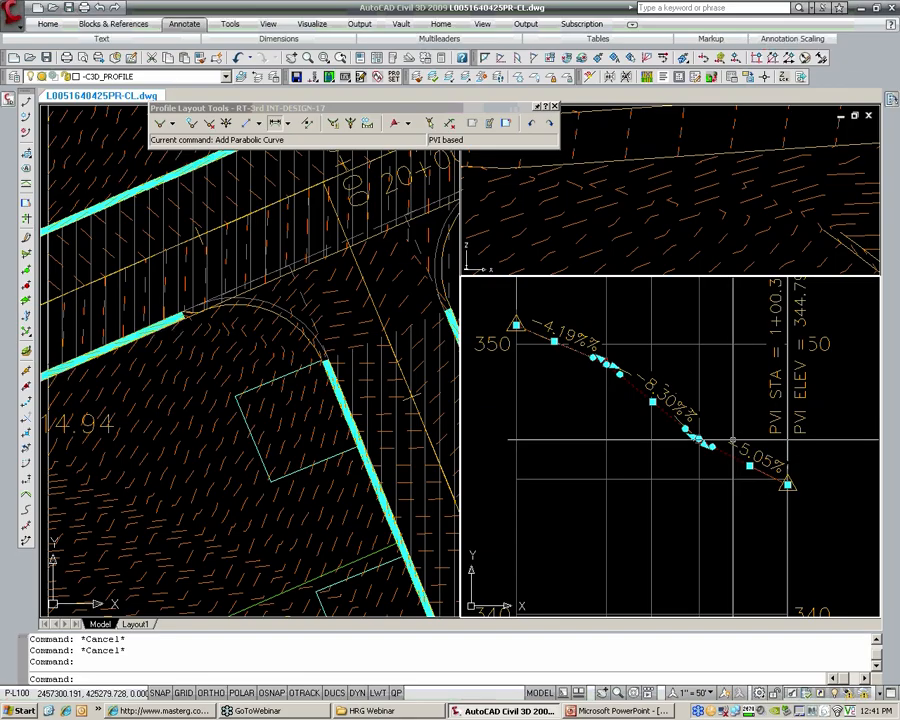
{"action": "scroll", "coordinate": [733, 439], "scroll_direction": "up", "scroll_amount": 8}
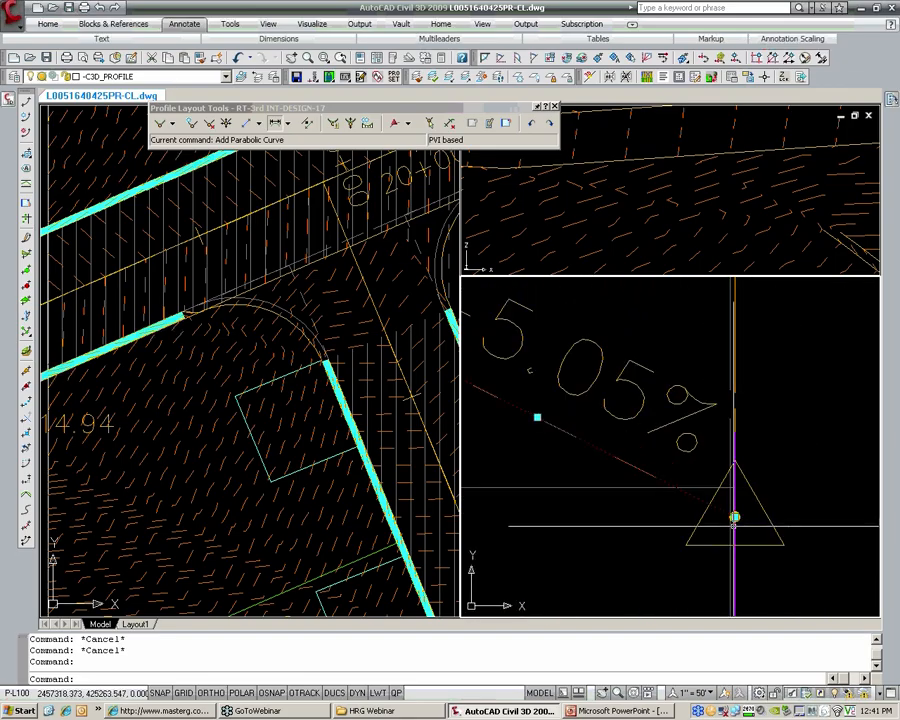
{"action": "scroll", "coordinate": [734, 524], "scroll_direction": "up", "scroll_amount": 3}
{"action": "scroll", "coordinate": [738, 520], "scroll_direction": "down", "scroll_amount": 4}
{"action": "middle_click_drag", "start_coordinate": [482, 430], "coordinate": [661, 468]}
{"action": "middle_click_drag", "start_coordinate": [537, 373], "coordinate": [537, 388]}
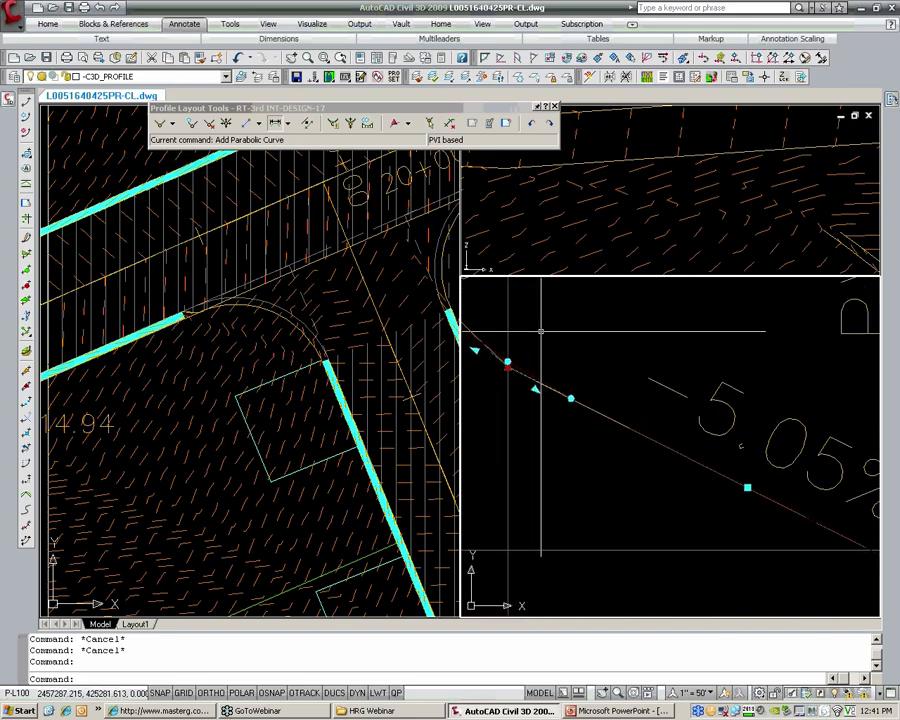
{"action": "scroll", "coordinate": [541, 331], "scroll_direction": "down", "scroll_amount": 4}
{"action": "middle_click_drag", "start_coordinate": [558, 345], "coordinate": [737, 452]}
{"action": "middle_click_drag", "start_coordinate": [556, 351], "coordinate": [677, 432]}
{"action": "key", "text": "Escape"}
{"action": "key", "text": "Escape"}
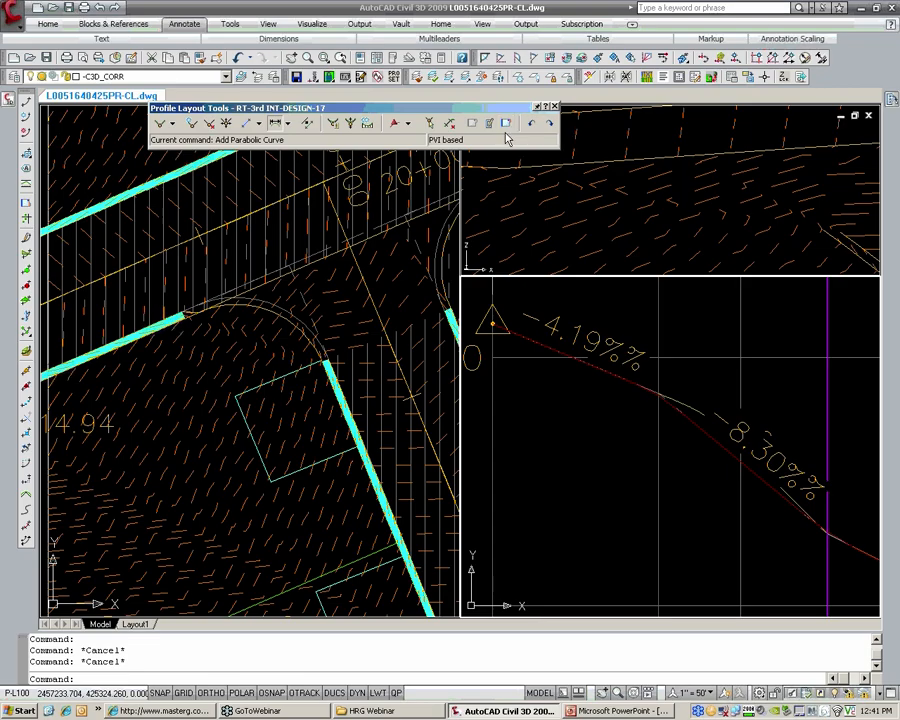
- Examine the grade labels along the design profile, especially the one on the middle tangent through the curb return
{"action": "scroll", "coordinate": [776, 429], "scroll_direction": "down", "scroll_amount": 2}
{"action": "middle_click_drag", "start_coordinate": [838, 420], "coordinate": [690, 418]}
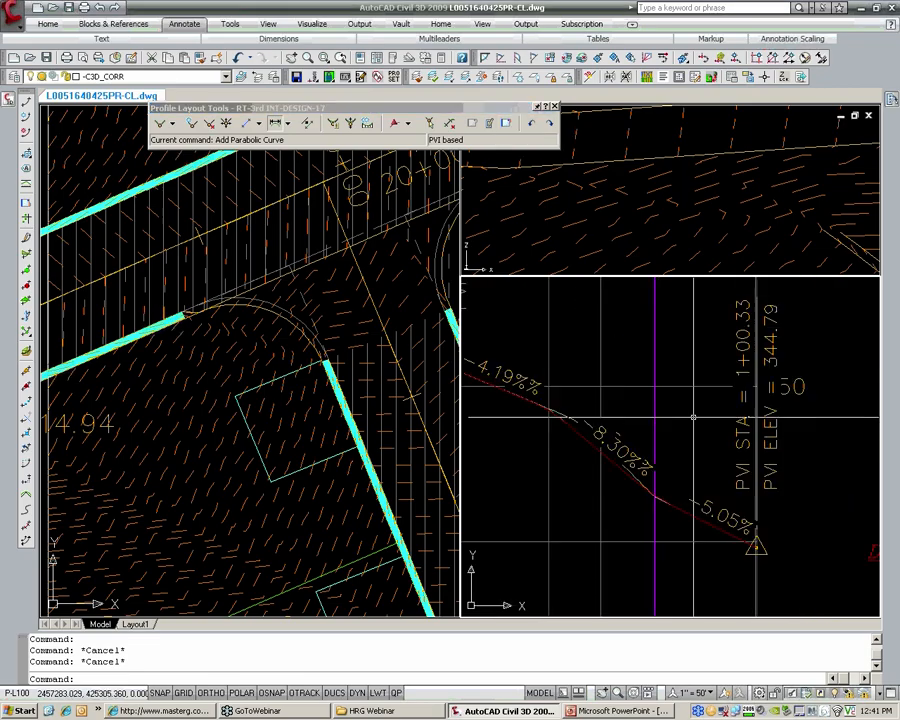
{"action": "scroll", "coordinate": [629, 411], "scroll_direction": "up", "scroll_amount": 5}
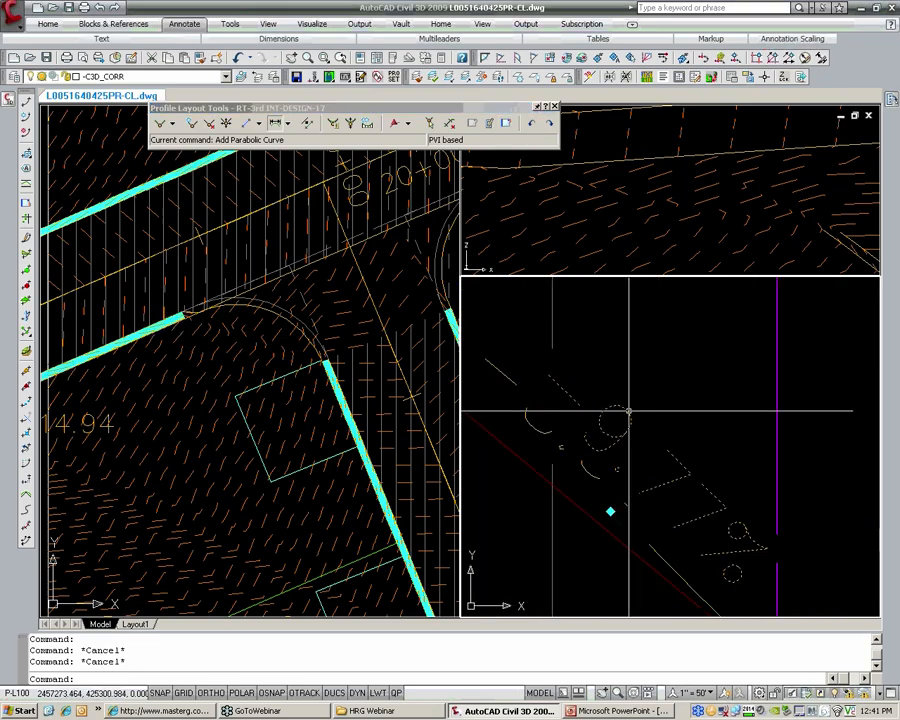
{"action": "scroll", "coordinate": [629, 411], "scroll_direction": "down", "scroll_amount": 4}
{"action": "middle_click_drag", "start_coordinate": [631, 407], "coordinate": [712, 435]}
{"action": "key", "text": "Escape"}
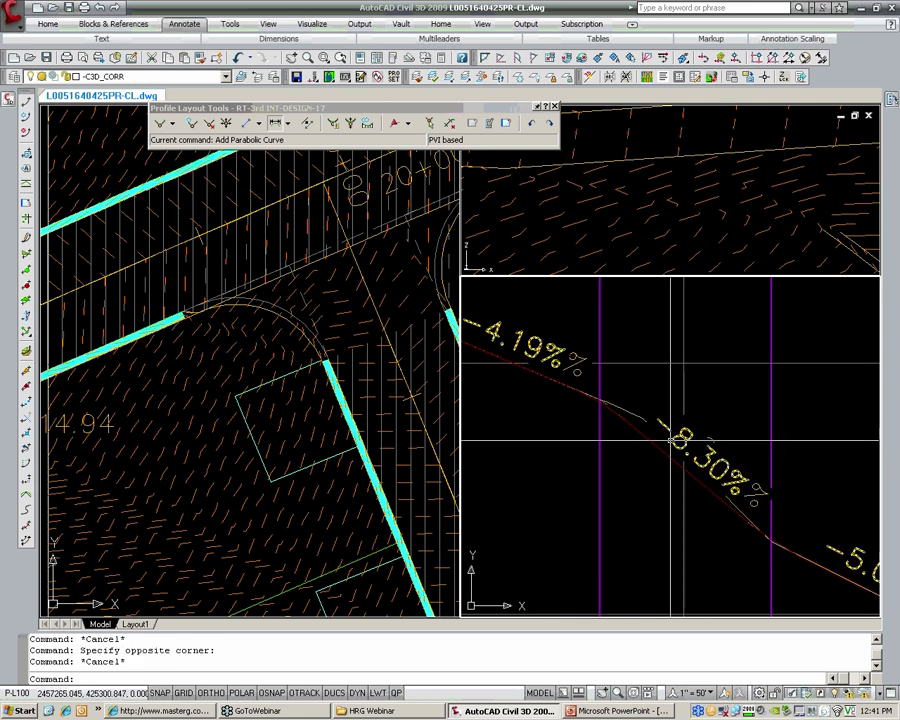
{"action": "left_click", "coordinate": [676, 439]}
{"action": "key", "text": "Escape"}
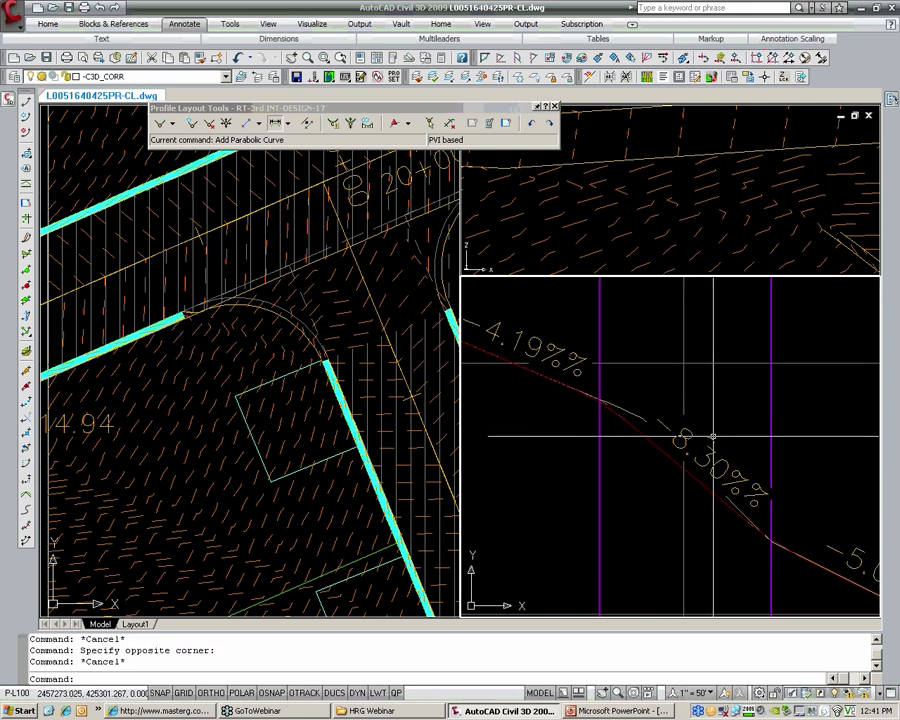
- Erase the doubled grade labels from the RT-3rd INT design profile
{"action": "left_click", "coordinate": [712, 437]}
{"action": "type", "text": "e"}
{"action": "key", "text": "Return"}
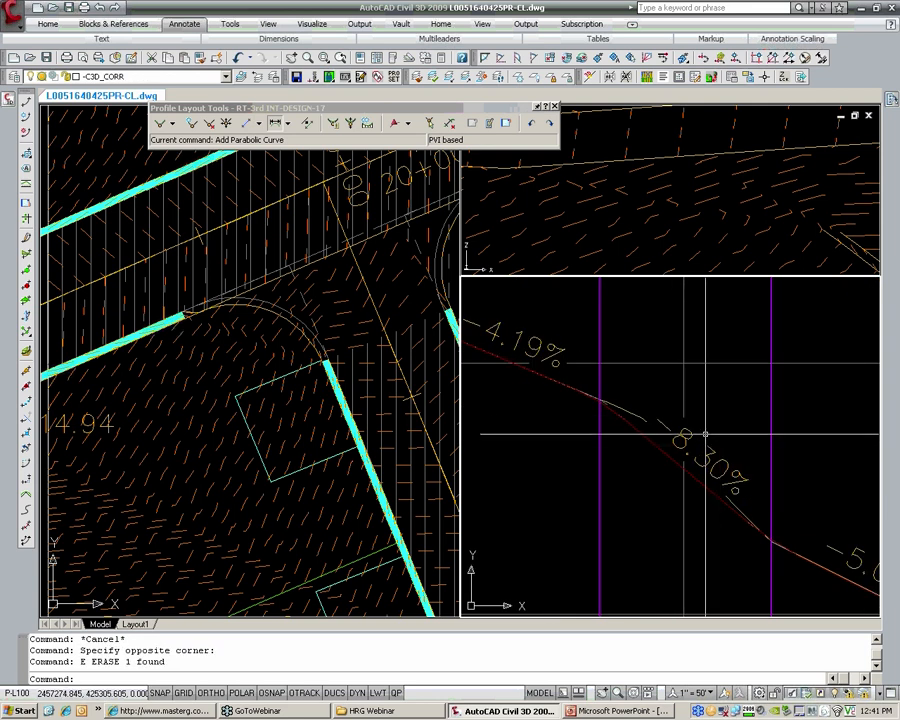
{"action": "left_click", "coordinate": [700, 425]}
{"action": "scroll", "coordinate": [700, 425], "scroll_direction": "down", "scroll_amount": 2}
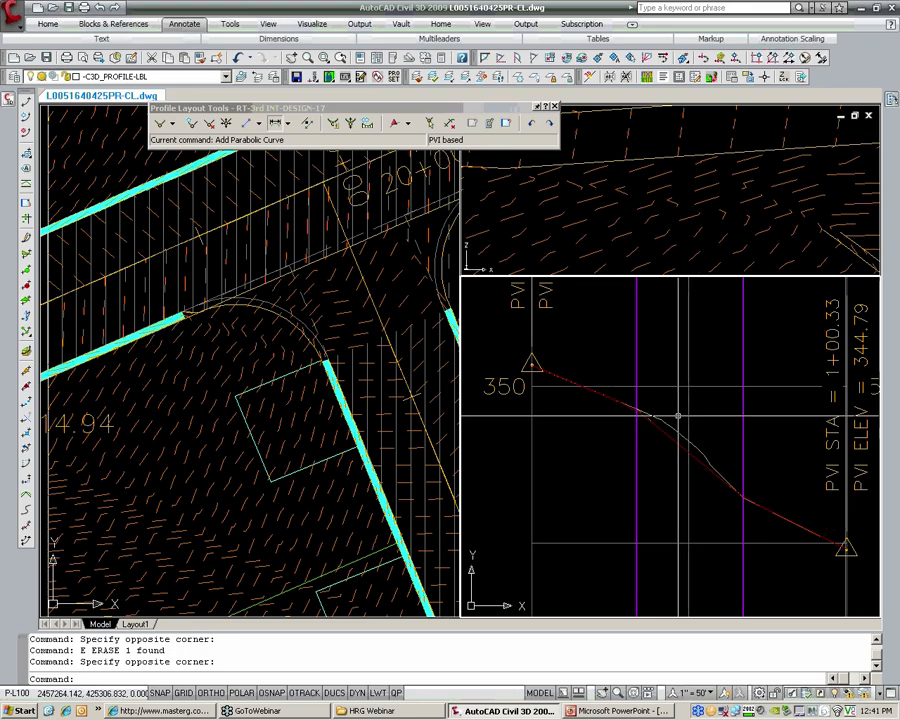
- Add a single set of line labels to the RT-3rd INT design profile
{"action": "left_click", "coordinate": [678, 415]}
{"action": "right_click", "coordinate": [663, 484]}
{"action": "left_click", "coordinate": [703, 619]}
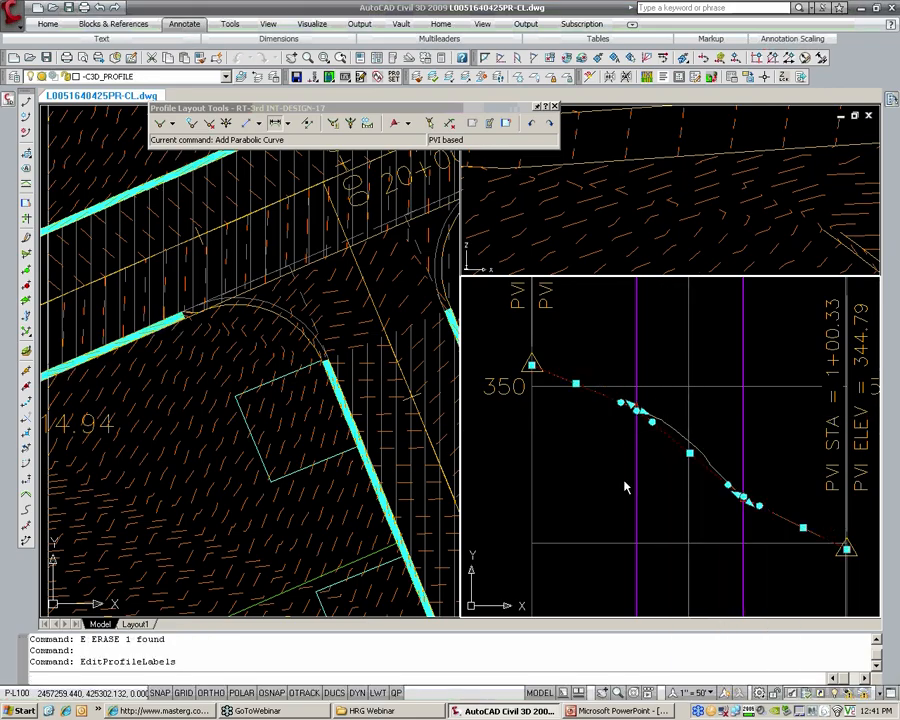
{"action": "left_click", "coordinate": [385, 204]}
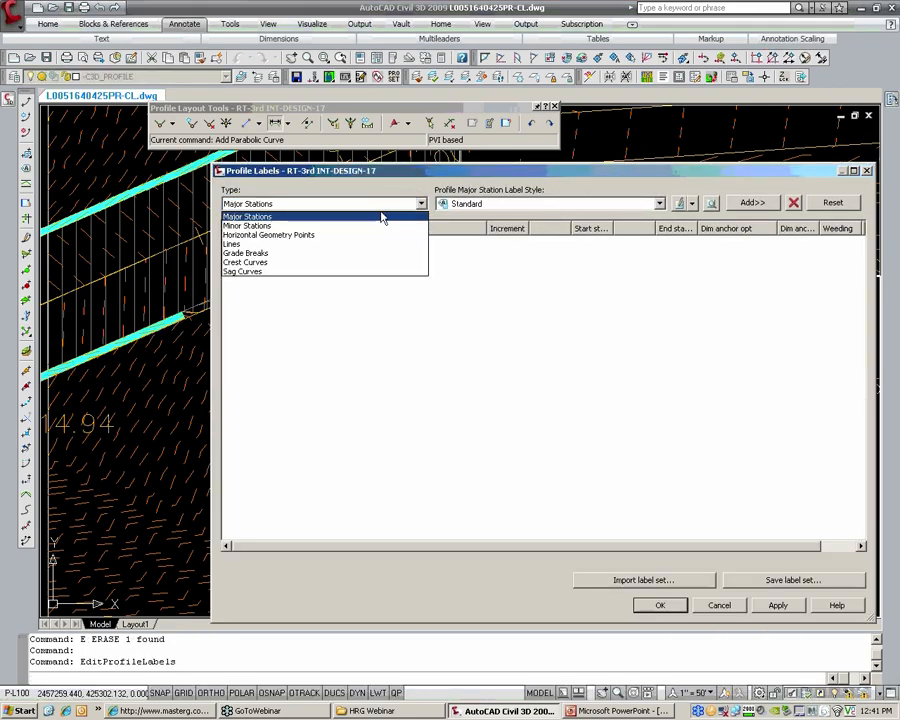
{"action": "left_click", "coordinate": [265, 245]}
{"action": "left_click", "coordinate": [752, 203]}
{"action": "left_click", "coordinate": [660, 605]}
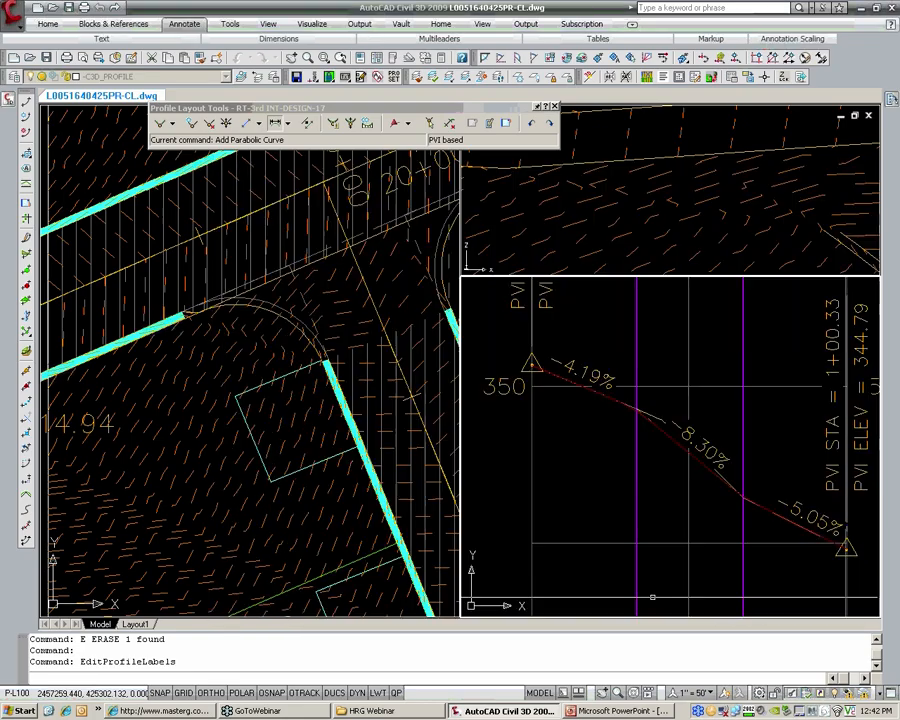
{"action": "key", "text": "Escape"}
- Set the outgoing grade at the design profile's first PVI to -4.00% in its profile entities table
{"action": "middle_click_drag", "start_coordinate": [664, 452], "coordinate": [630, 435]}
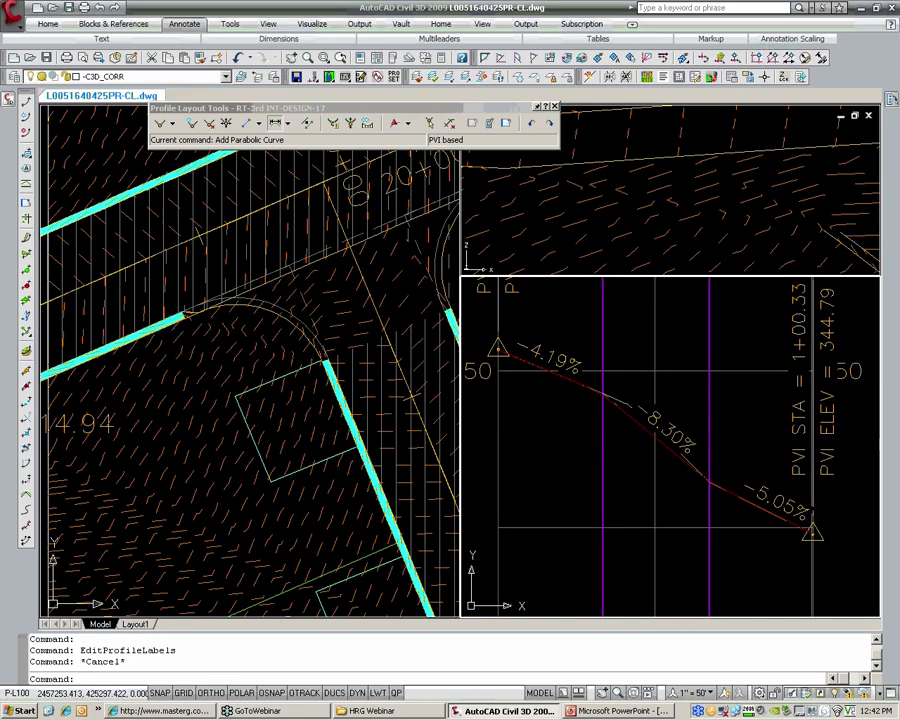
{"action": "left_click", "coordinate": [508, 123]}
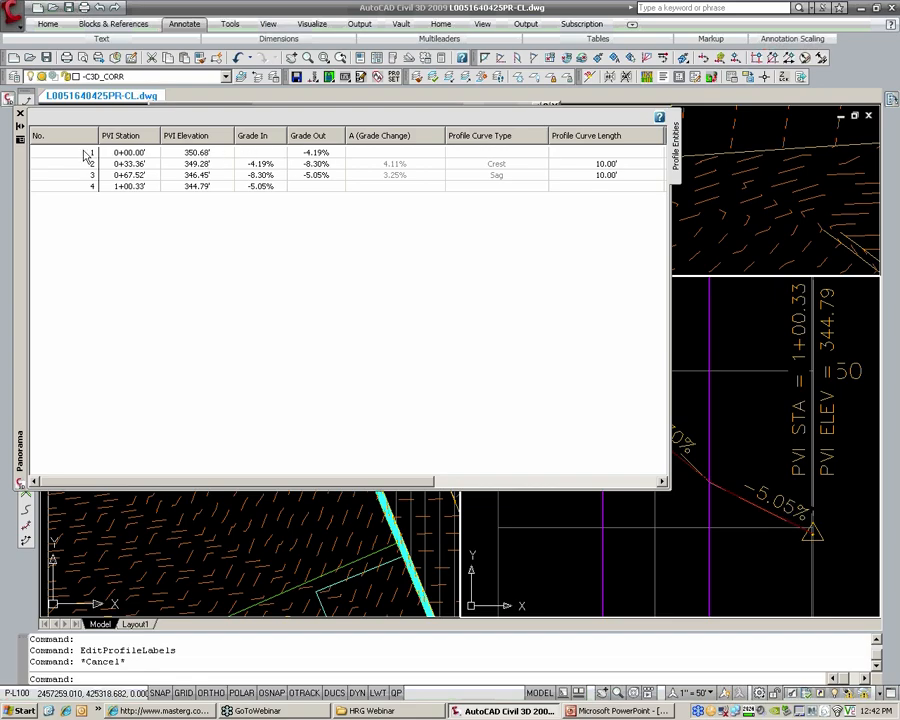
{"action": "mouse_move", "coordinate": [22, 152]}
{"action": "left_mouse_down"}
{"action": "mouse_move", "coordinate": [146, 425]}
{"action": "mouse_move", "coordinate": [181, 470]}
{"action": "left_mouse_up"}
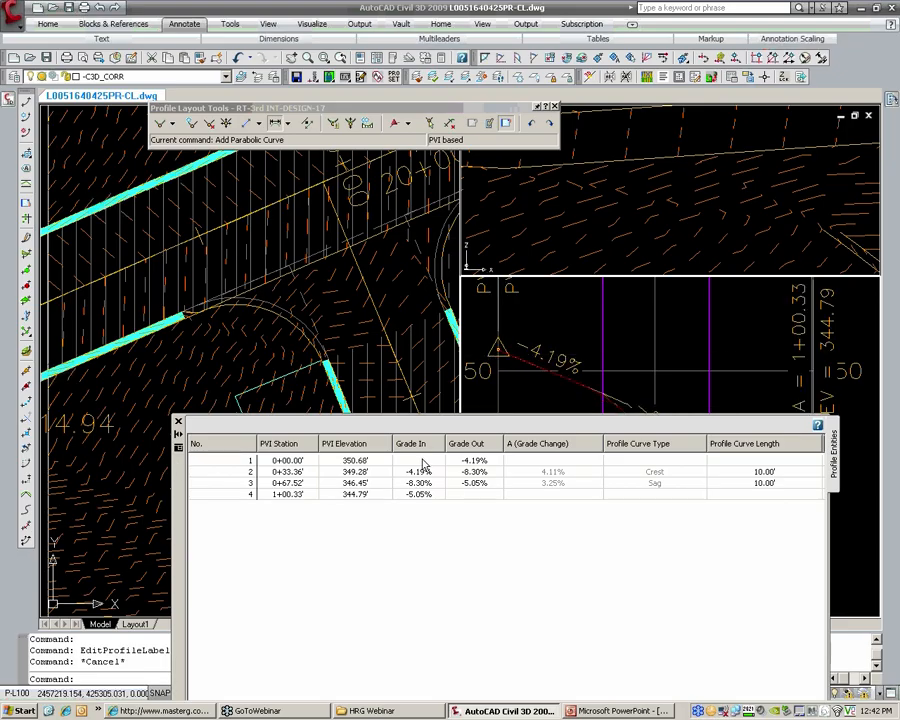
{"action": "double_click", "coordinate": [476, 461]}
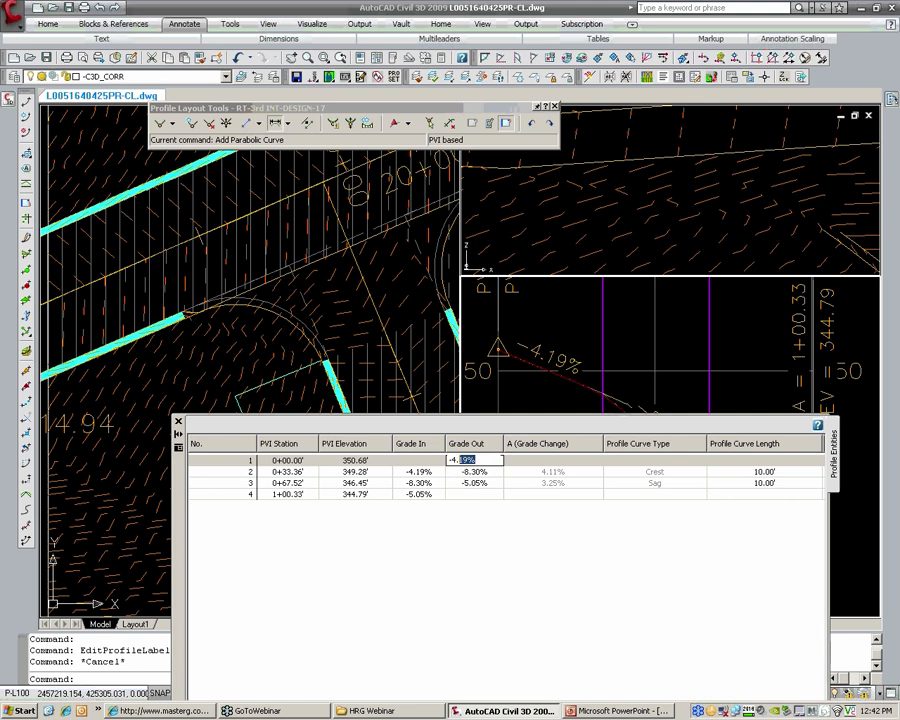
{"action": "type", "text": "-4.0"}
{"action": "left_click", "coordinate": [444, 496]}
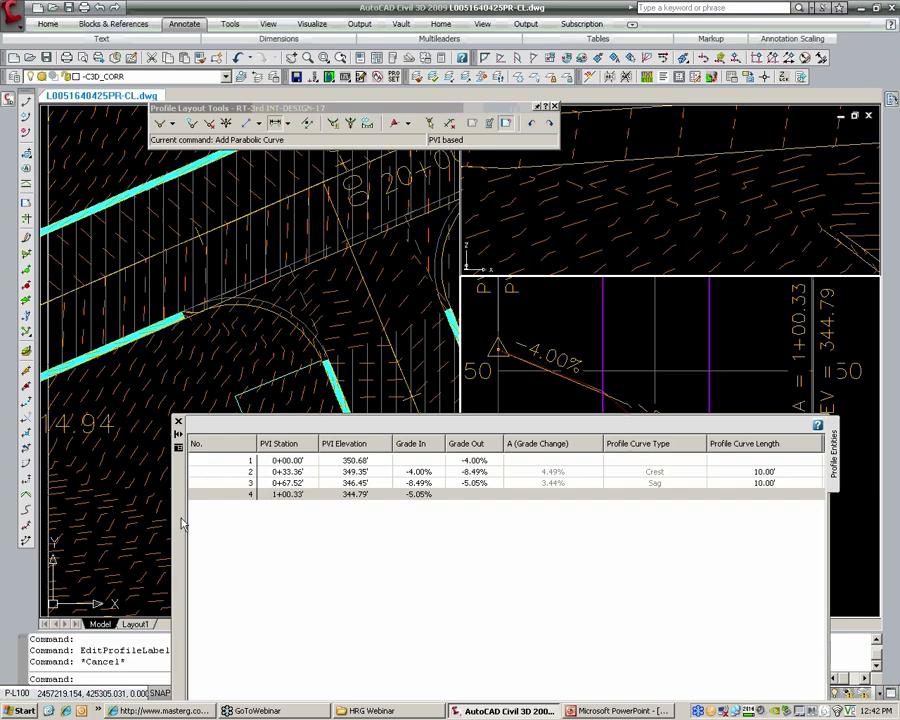
- Set the incoming grade at the design profile's last PVI to -5.00% and close the entities table and layout tools
{"action": "mouse_move", "coordinate": [124, 325]}
{"action": "left_mouse_down"}
{"action": "mouse_move", "coordinate": [110, 277]}
{"action": "mouse_move", "coordinate": [45, 192]}
{"action": "mouse_move", "coordinate": [141, 365]}
{"action": "mouse_move", "coordinate": [258, 532]}
{"action": "left_mouse_up"}
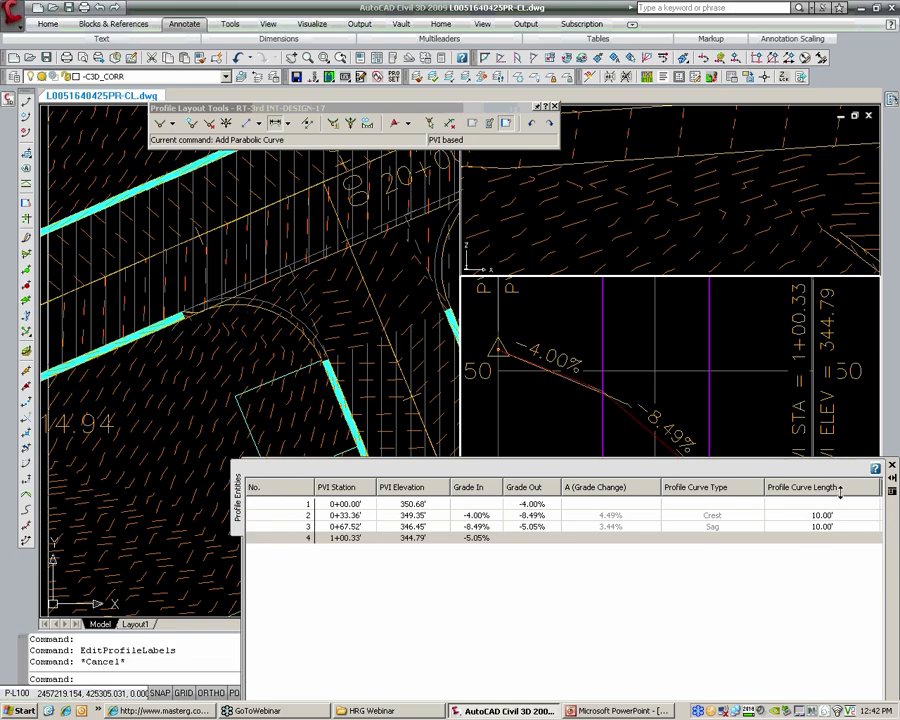
{"action": "left_click_drag", "start_coordinate": [895, 535], "coordinate": [630, 567]}
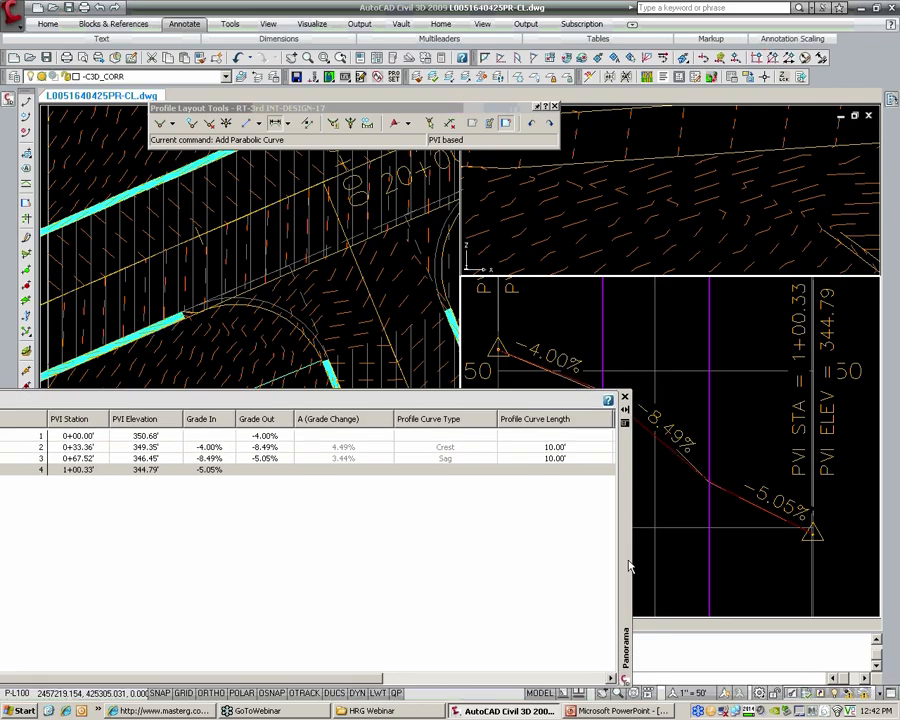
{"action": "left_click", "coordinate": [215, 477]}
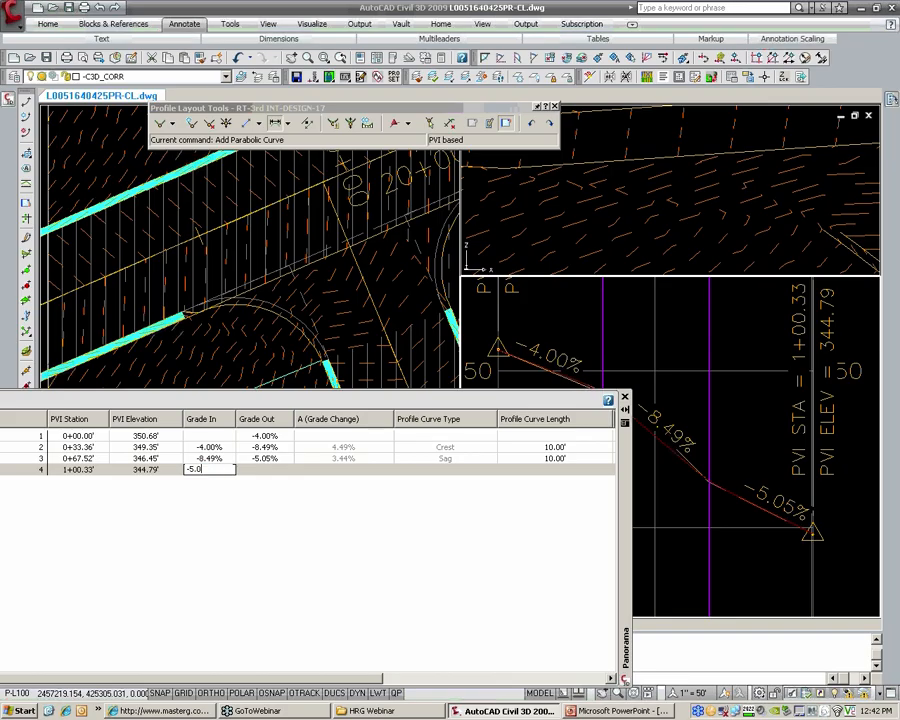
{"action": "type", "text": "-5.0"}
{"action": "key", "text": "Return"}
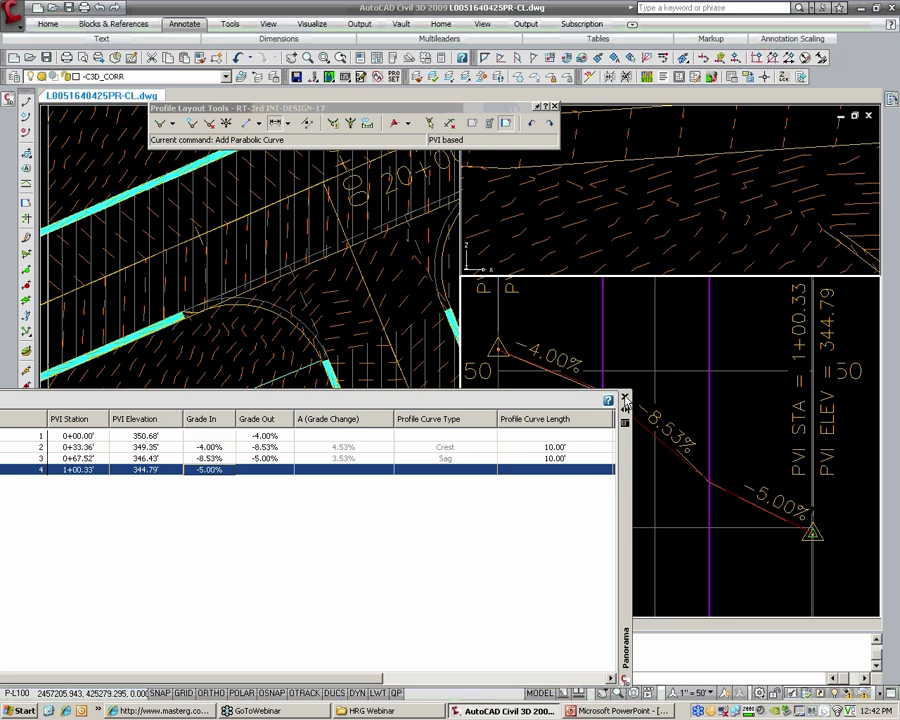
{"action": "left_click", "coordinate": [625, 398]}
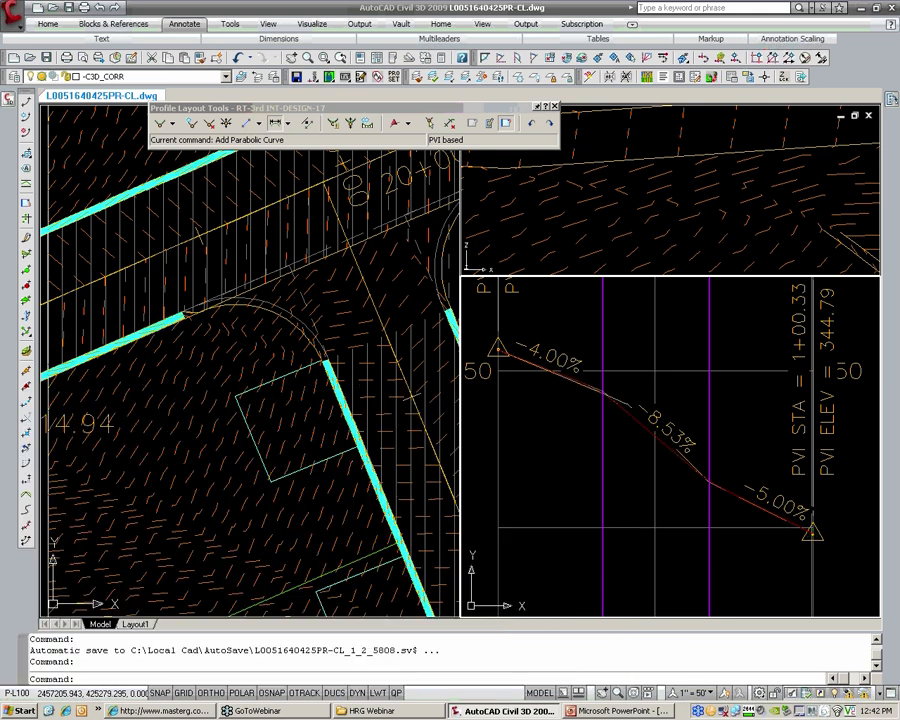
{"action": "left_click", "coordinate": [624, 395]}
{"action": "key", "text": "Escape"}
{"action": "key", "text": "Escape"}
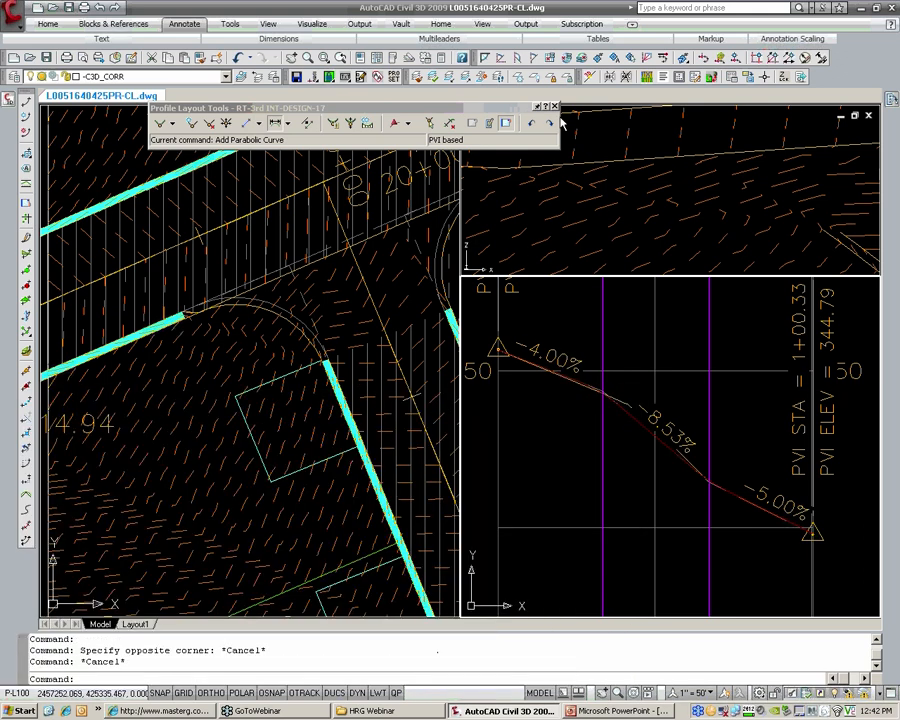
{"action": "left_click", "coordinate": [555, 107]}
- Examine the tangent grade label on the ascending profile near the Emerald Lane crossing
{"action": "scroll", "coordinate": [637, 443], "scroll_direction": "down", "scroll_amount": 6}
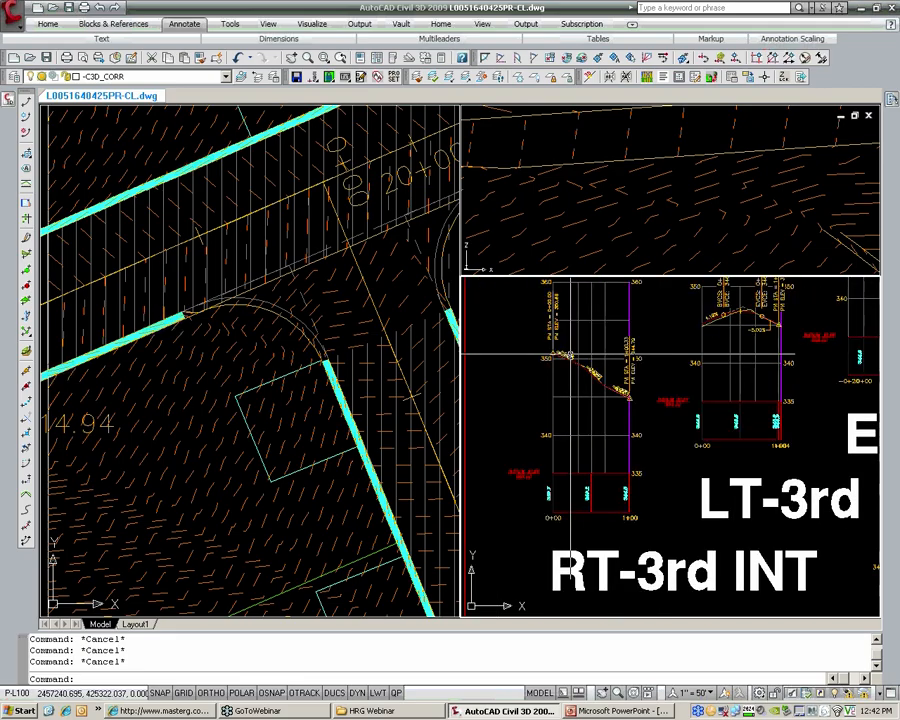
{"action": "middle_click_drag", "start_coordinate": [620, 418], "coordinate": [611, 326]}
{"action": "scroll", "coordinate": [611, 326], "scroll_direction": "up", "scroll_amount": 3}
{"action": "scroll", "coordinate": [620, 460], "scroll_direction": "down", "scroll_amount": 6}
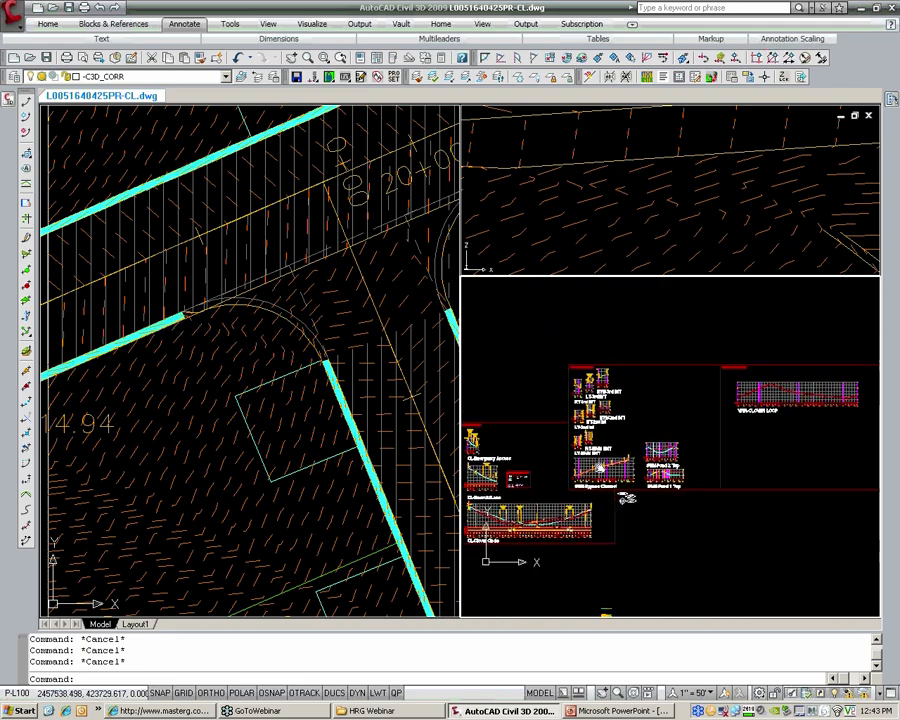
{"action": "scroll", "coordinate": [574, 524], "scroll_direction": "up", "scroll_amount": 12}
{"action": "scroll", "coordinate": [712, 384], "scroll_direction": "up", "scroll_amount": 5}
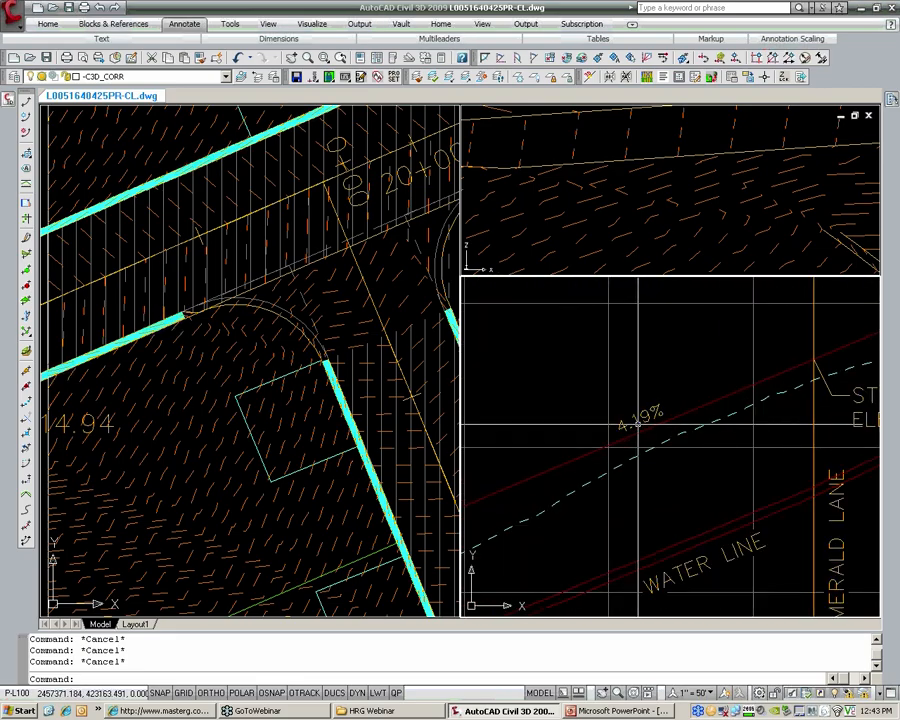
{"action": "scroll", "coordinate": [712, 384], "scroll_direction": "down", "scroll_amount": 4}
{"action": "scroll", "coordinate": [680, 420], "scroll_direction": "up", "scroll_amount": 4}
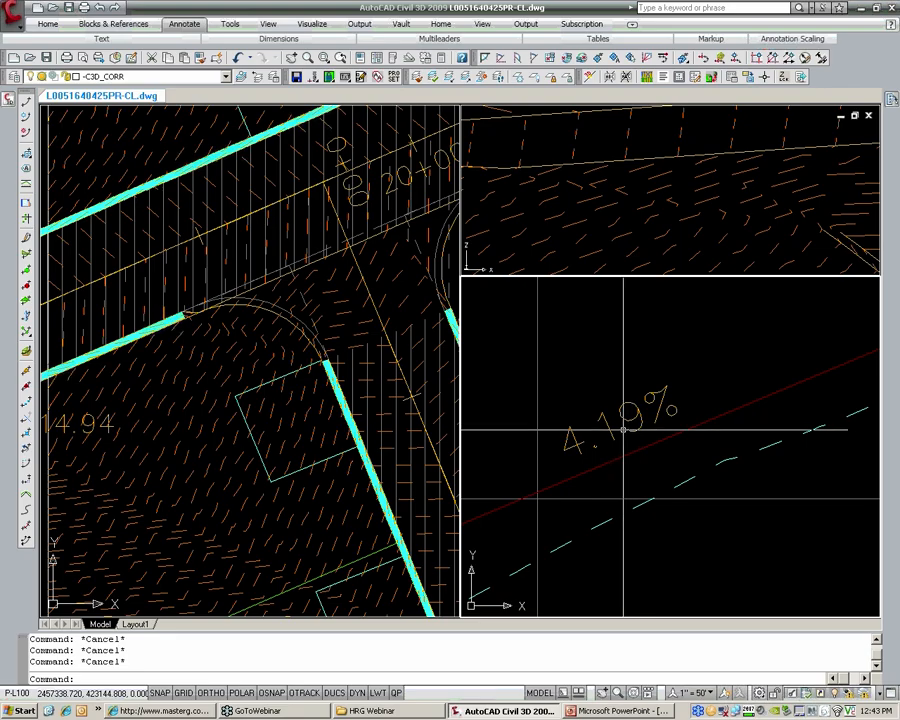
{"action": "scroll", "coordinate": [594, 433], "scroll_direction": "down", "scroll_amount": 7}
{"action": "scroll", "coordinate": [594, 432], "scroll_direction": "down", "scroll_amount": 4}
{"action": "middle_click_drag", "start_coordinate": [594, 434], "coordinate": [593, 638]}
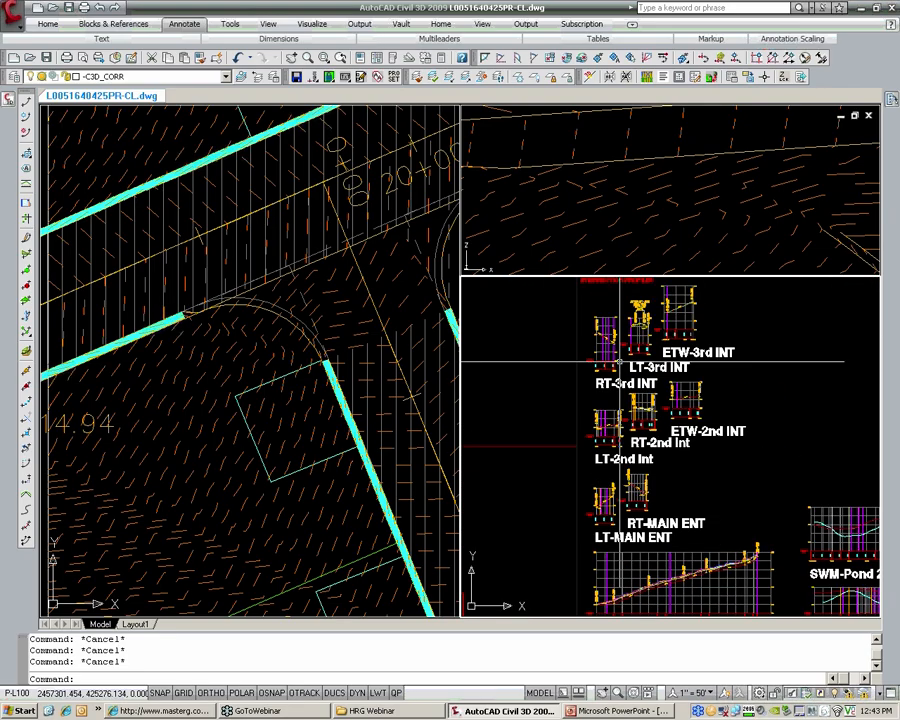
- Edit the RT-3rd INT design profile's geometry, setting the outgoing grade at its first PVI to -4.19%, and close the entities table
{"action": "middle_click_drag", "start_coordinate": [618, 356], "coordinate": [605, 430]}
{"action": "scroll", "coordinate": [602, 412], "scroll_direction": "up", "scroll_amount": 6}
{"action": "scroll", "coordinate": [577, 443], "scroll_direction": "up", "scroll_amount": 5}
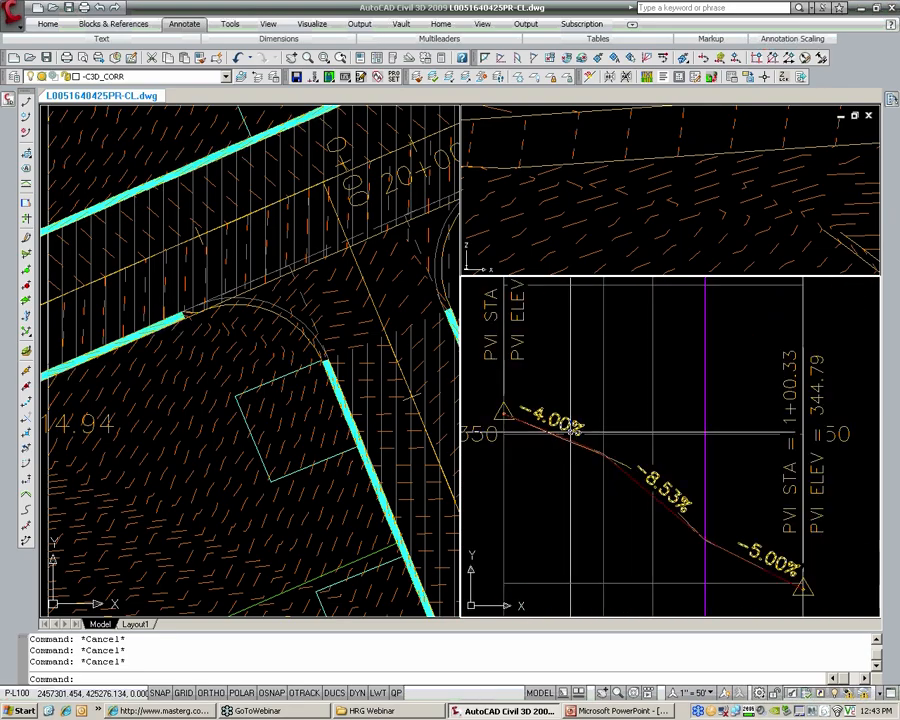
{"action": "left_click", "coordinate": [567, 443]}
{"action": "right_click", "coordinate": [567, 443]}
{"action": "left_click", "coordinate": [645, 616]}
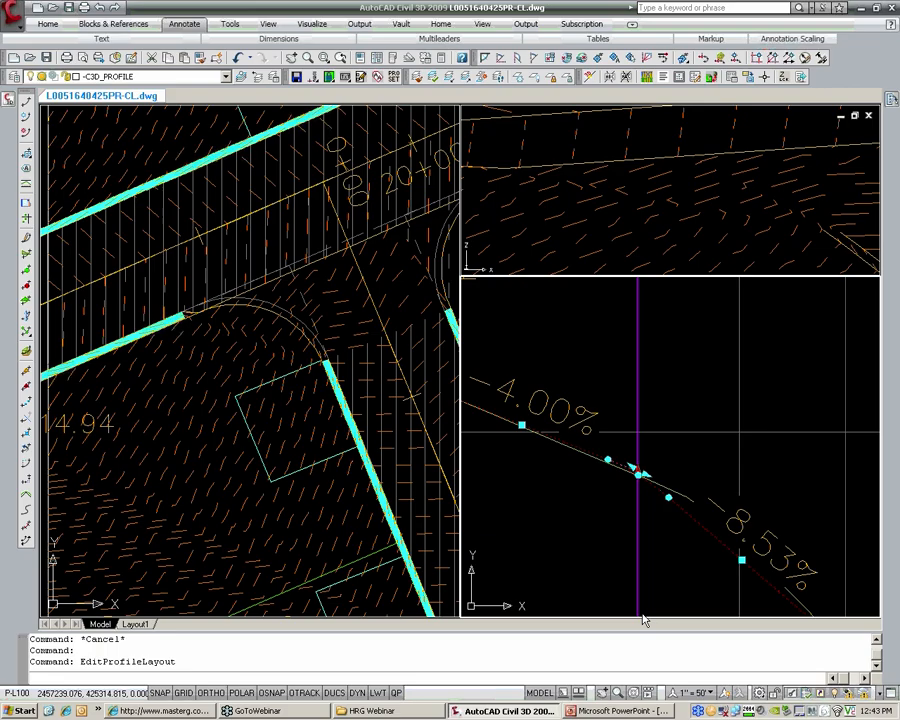
{"action": "left_click", "coordinate": [507, 123]}
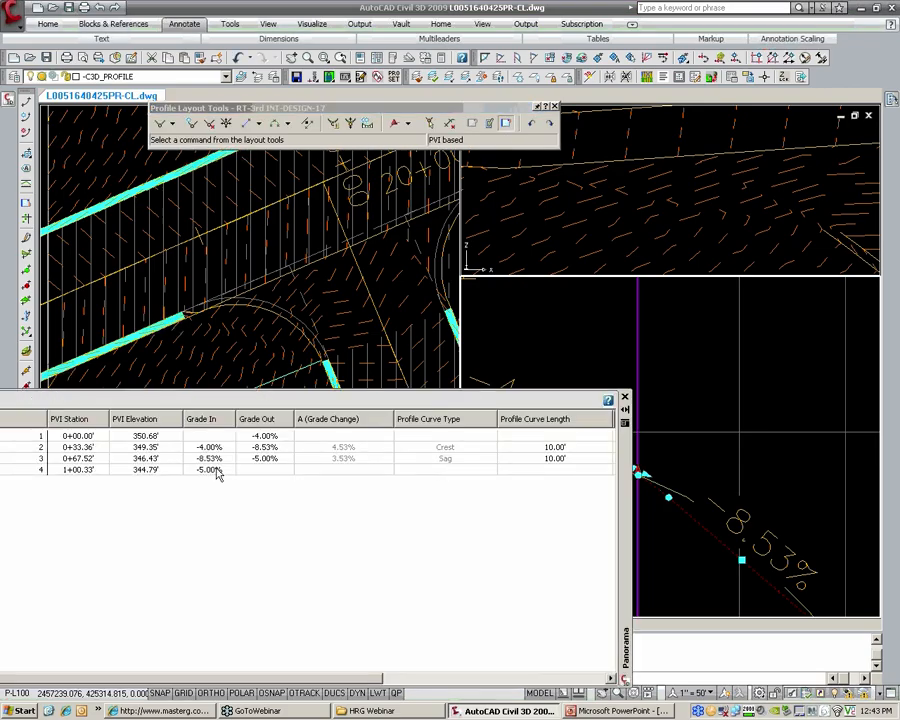
{"action": "left_click", "coordinate": [273, 439]}
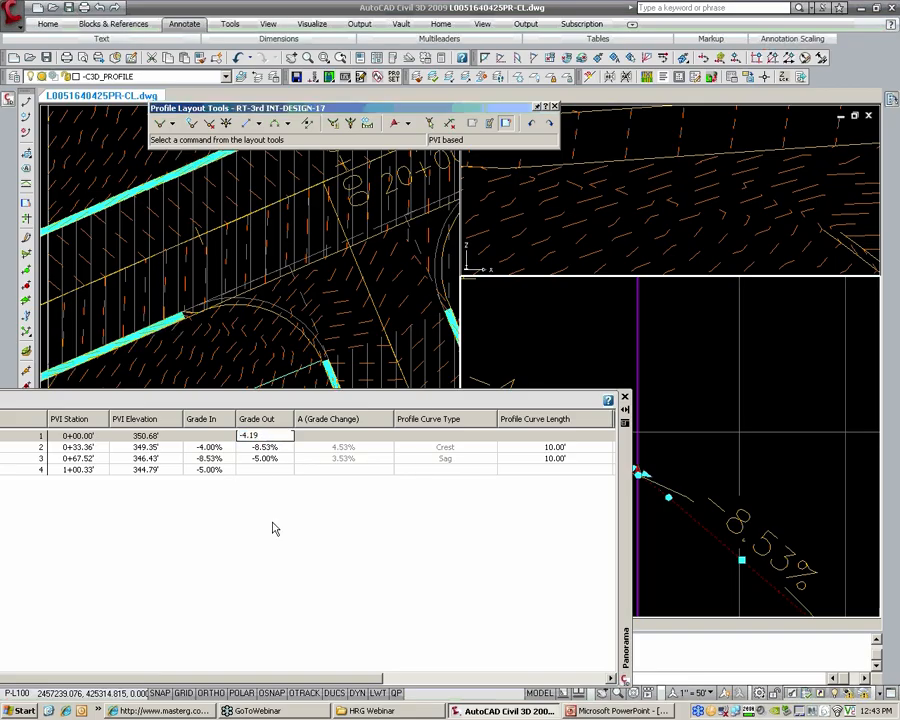
{"action": "key", "text": "Return"}
{"action": "left_click", "coordinate": [624, 399]}
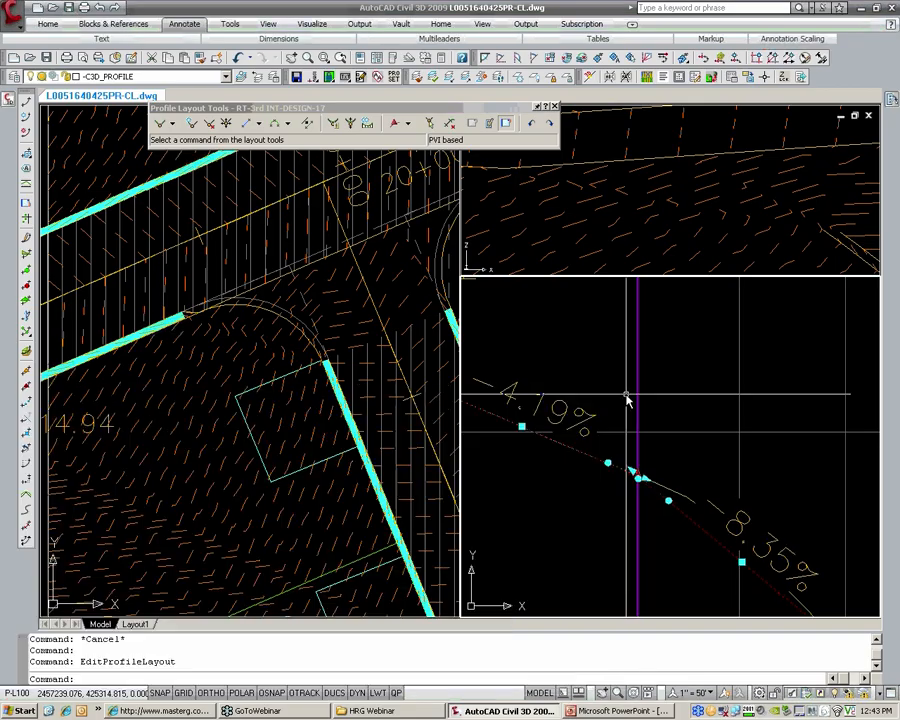
{"action": "scroll", "coordinate": [732, 494], "scroll_direction": "down", "scroll_amount": 3}
{"action": "key", "text": "Escape"}
{"action": "key", "text": "Escape"}
{"action": "scroll", "coordinate": [732, 494], "scroll_direction": "up", "scroll_amount": 3}
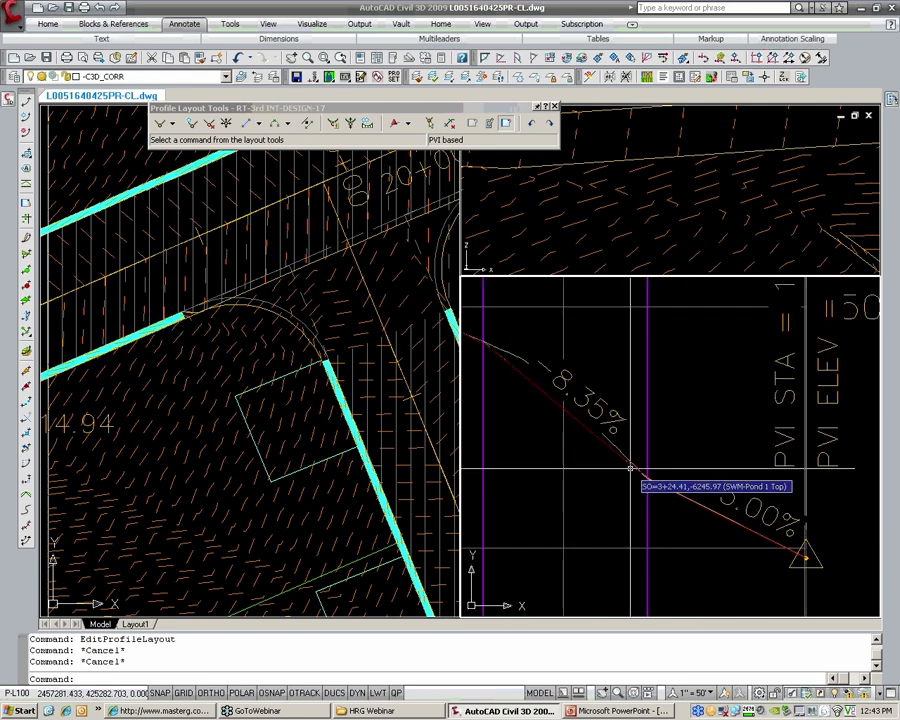
{"action": "scroll", "coordinate": [670, 475], "scroll_direction": "down", "scroll_amount": 2}
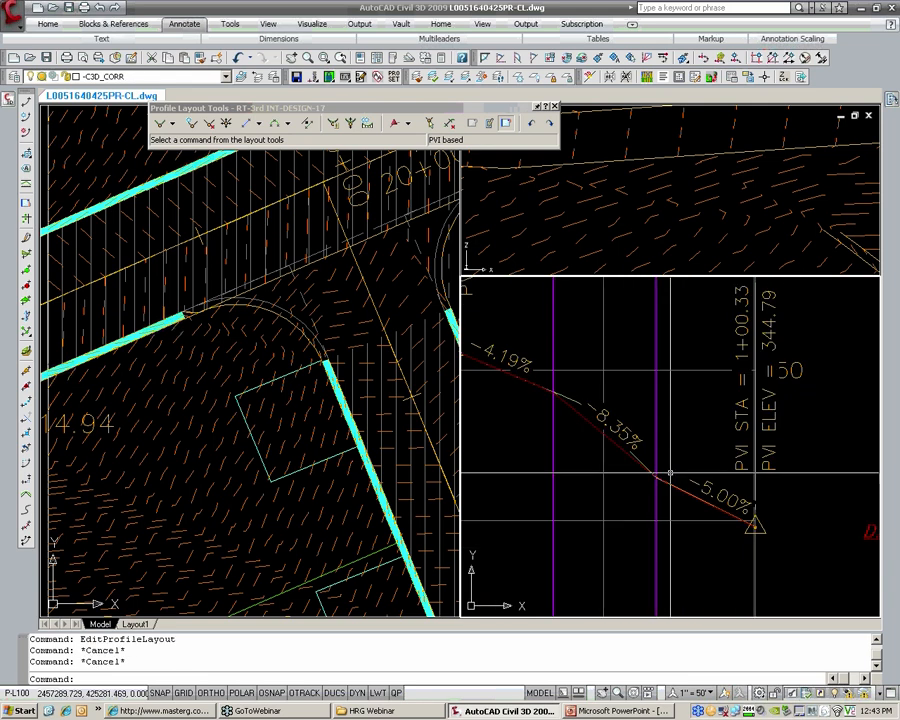
- Stretch the upper interior PVI of the RT-3rd INT-DESIGN-17 profile farther down its -4.19% tangent to fit the reference profile
{"action": "left_click", "coordinate": [705, 495]}
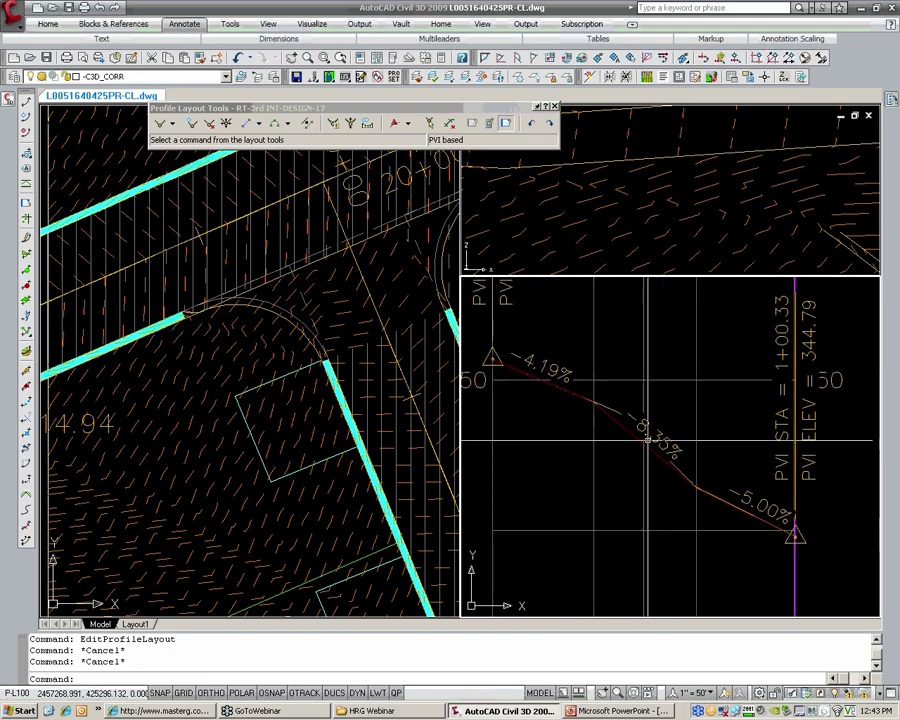
{"action": "left_click", "coordinate": [578, 418]}
{"action": "scroll", "coordinate": [610, 400], "scroll_direction": "up", "scroll_amount": 3}
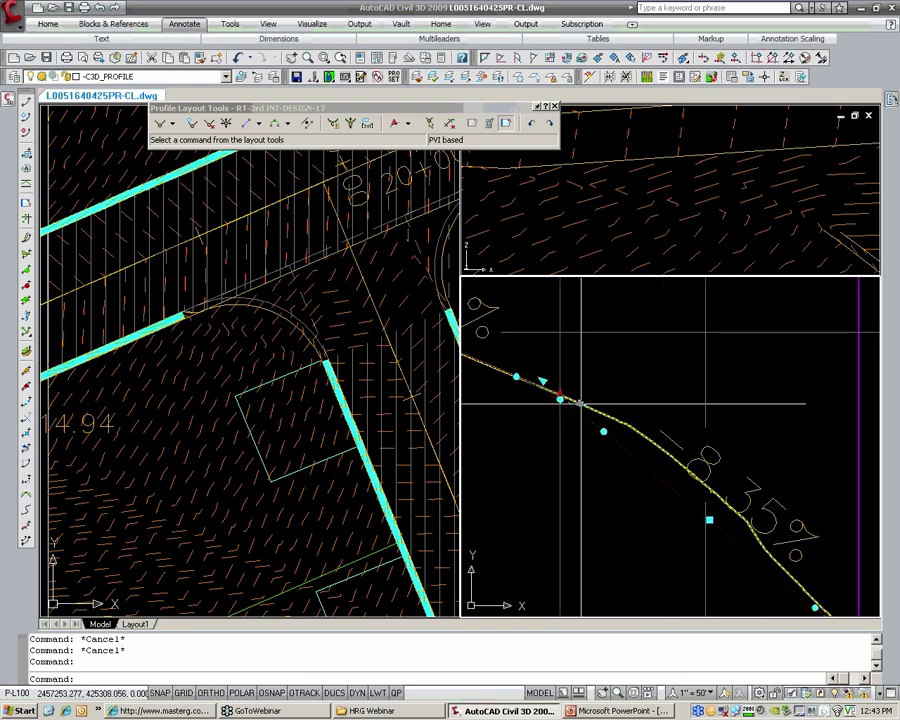
{"action": "left_click", "coordinate": [581, 403]}
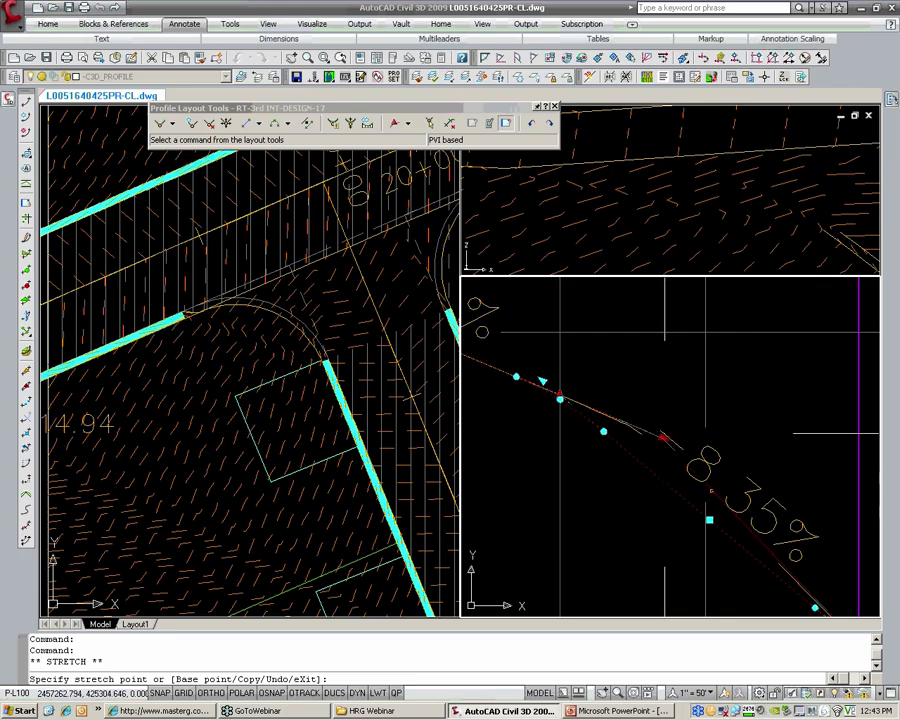
{"action": "left_click", "coordinate": [665, 434]}
- Stretch the lower interior PVI back up the -5.00% tangent to the reference profile's grade break, giving a middle grade of about -11.20%
{"action": "scroll", "coordinate": [741, 451], "scroll_direction": "up", "scroll_amount": 2}
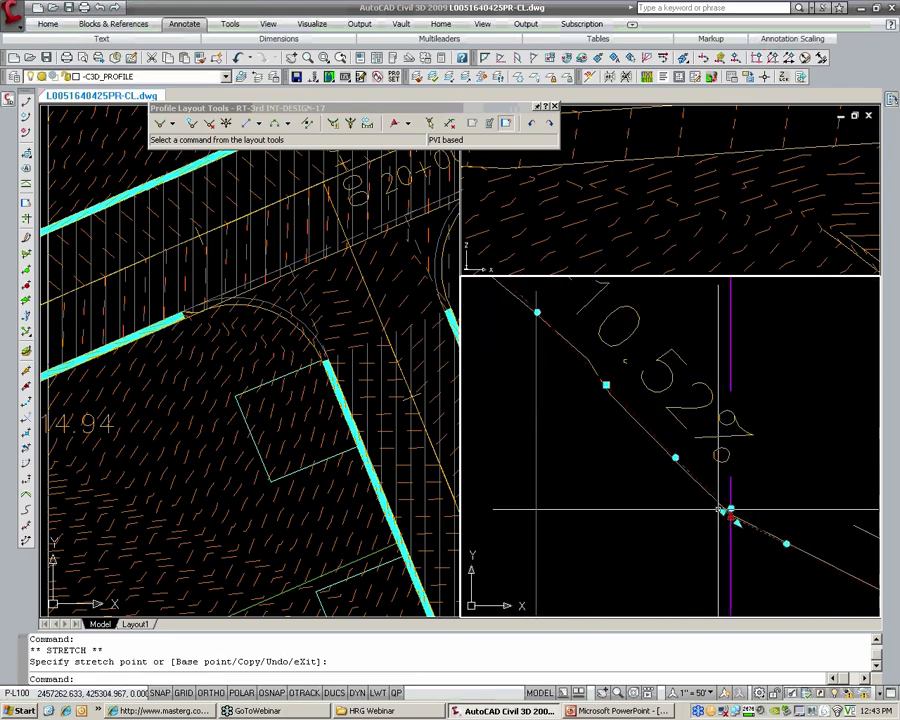
{"action": "left_click", "coordinate": [732, 516]}
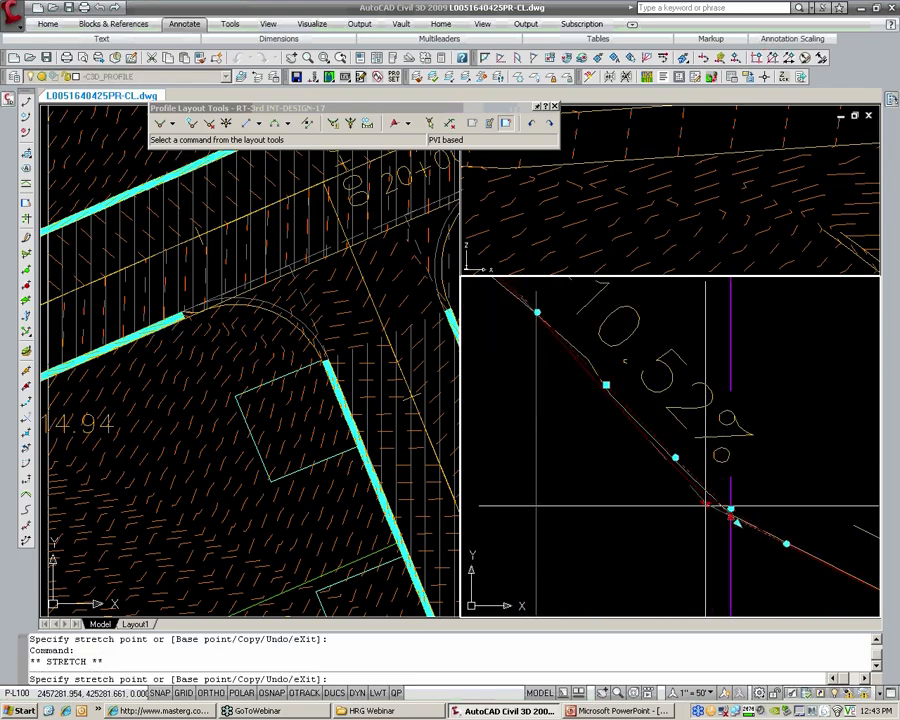
{"action": "left_click", "coordinate": [702, 499]}
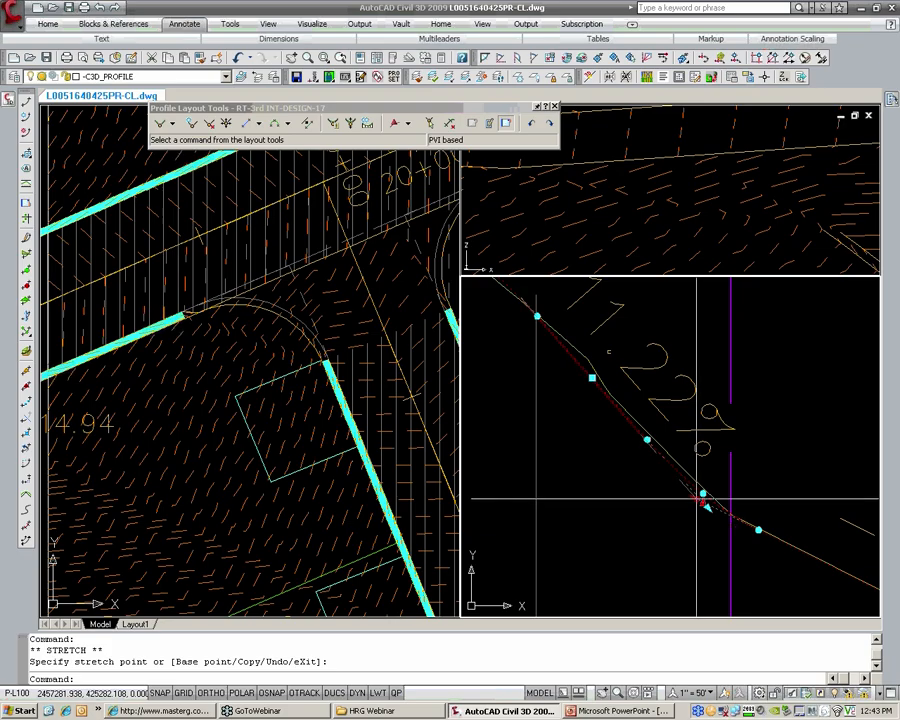
{"action": "left_click", "coordinate": [703, 495]}
{"action": "left_click", "coordinate": [700, 494]}
{"action": "scroll", "coordinate": [700, 500], "scroll_direction": "up", "scroll_amount": 2}
{"action": "key", "text": "Escape"}
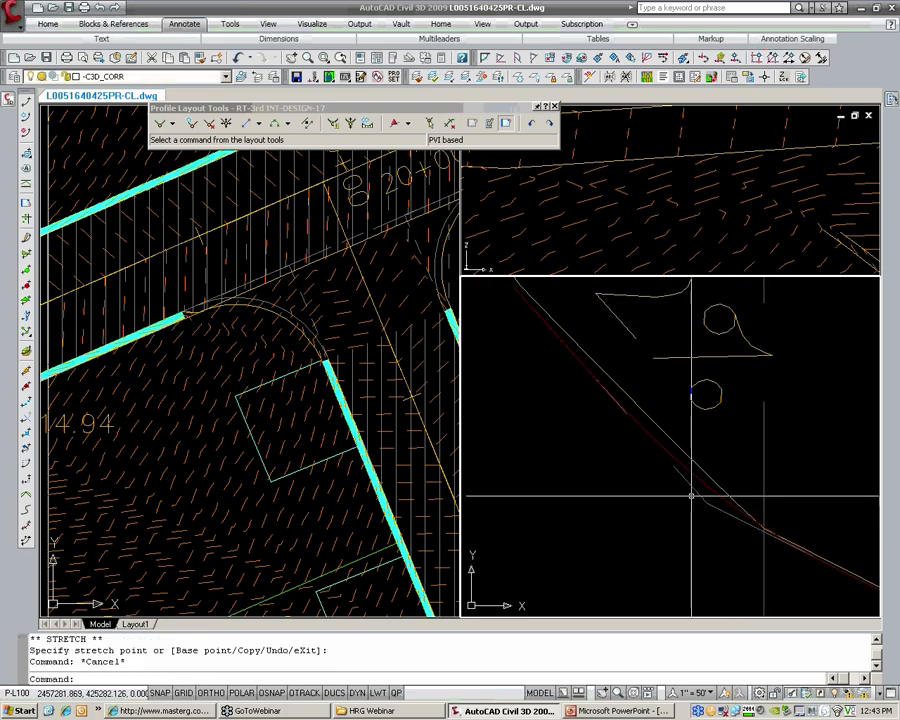
{"action": "left_click", "coordinate": [695, 494]}
{"action": "left_click", "coordinate": [703, 499]}
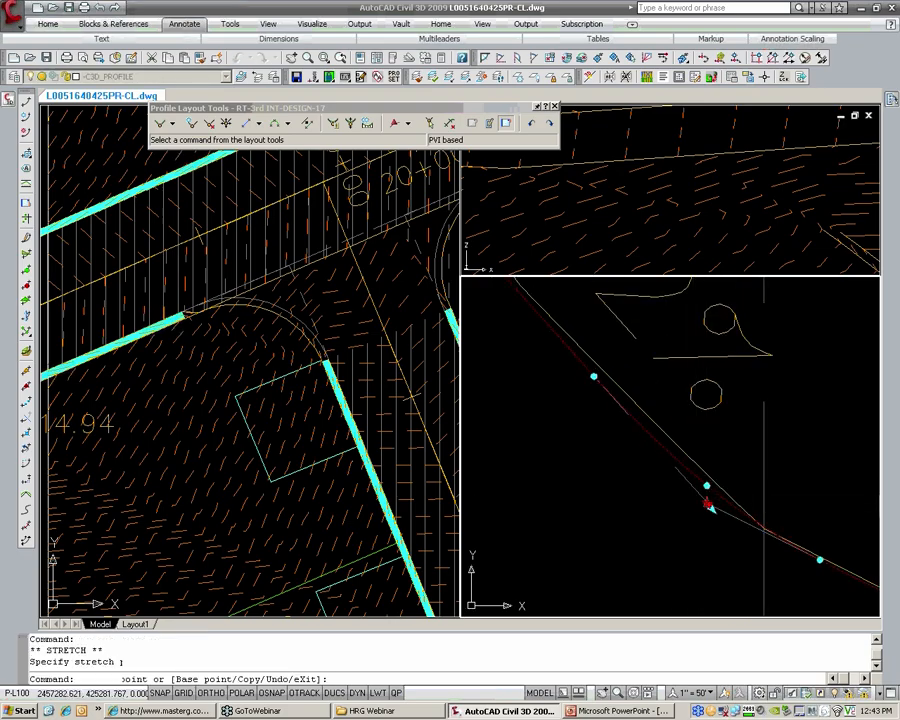
{"action": "scroll", "coordinate": [700, 494], "scroll_direction": "up", "scroll_amount": 4}
{"action": "key", "text": "Escape"}
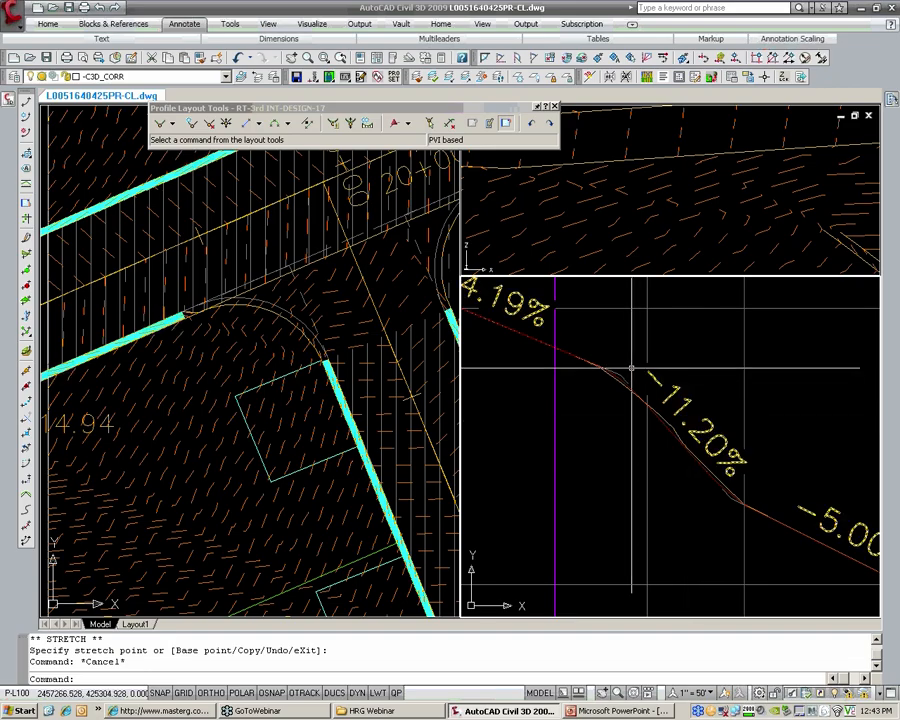
{"action": "scroll", "coordinate": [650, 391], "scroll_direction": "down", "scroll_amount": 3}
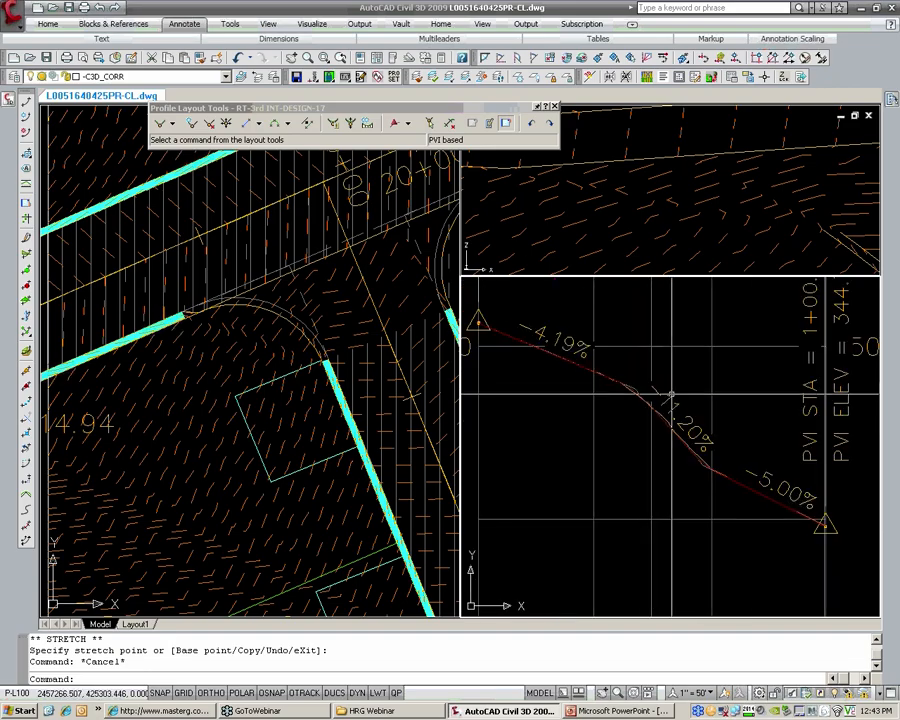
{"action": "middle_click_drag", "start_coordinate": [701, 441], "coordinate": [740, 478]}
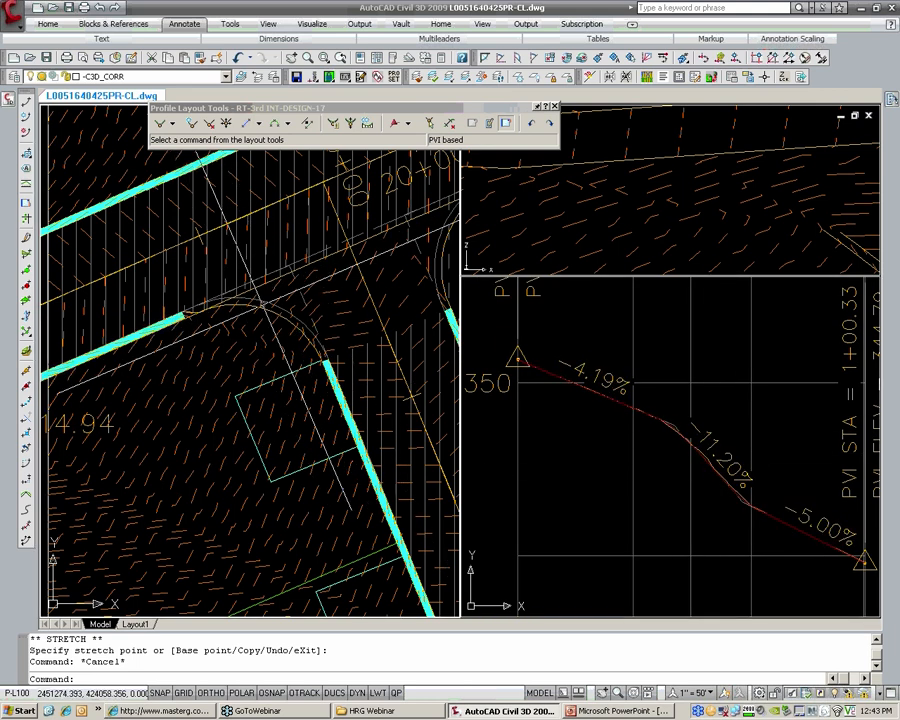
{"action": "left_click", "coordinate": [466, 386]}
{"action": "left_click", "coordinate": [296, 319]}
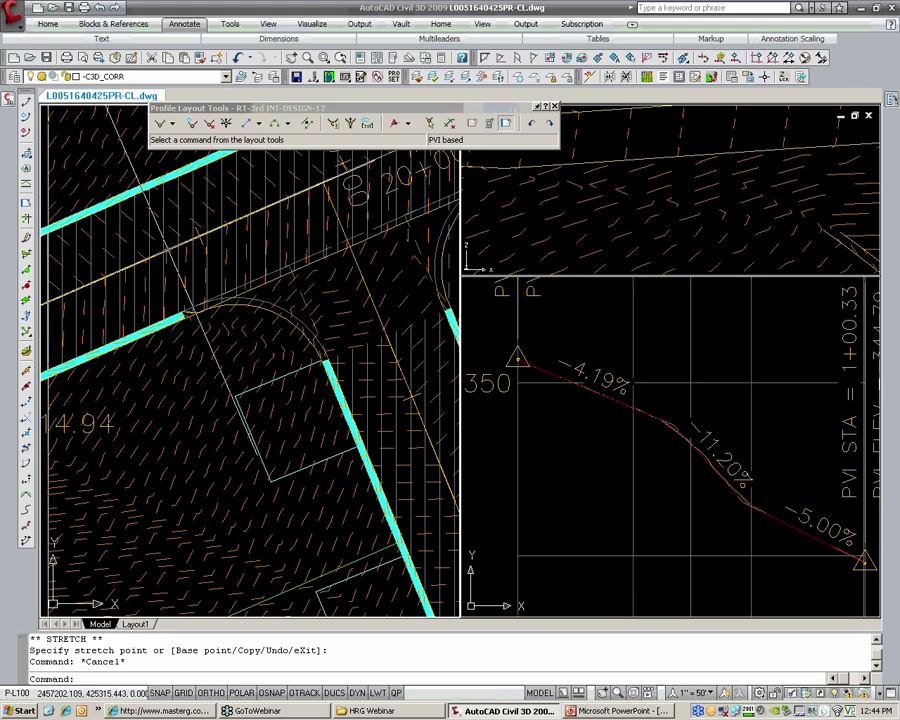
{"action": "left_click", "coordinate": [657, 442]}
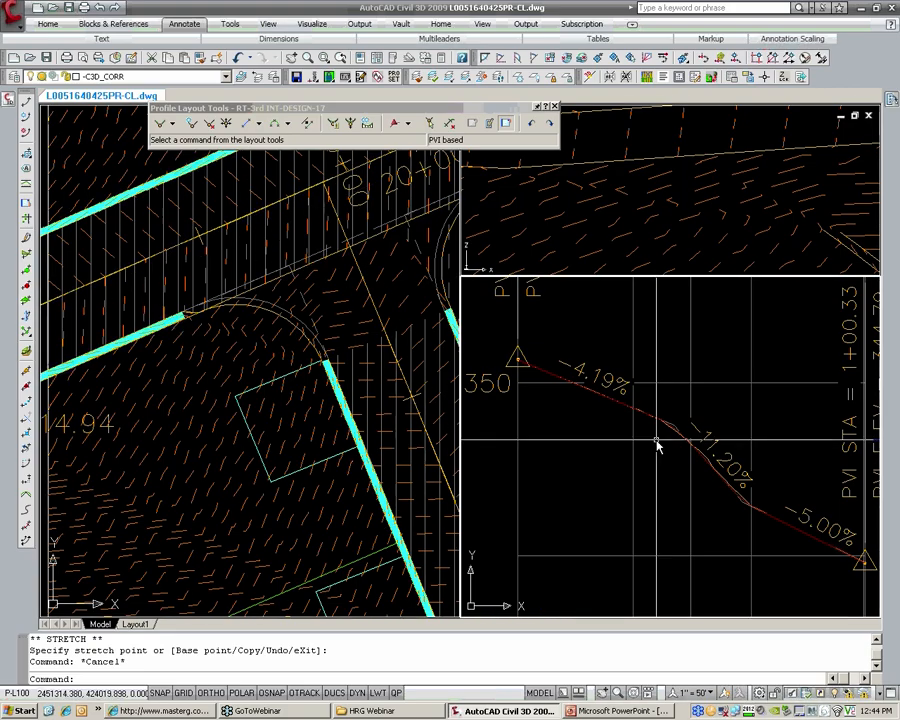
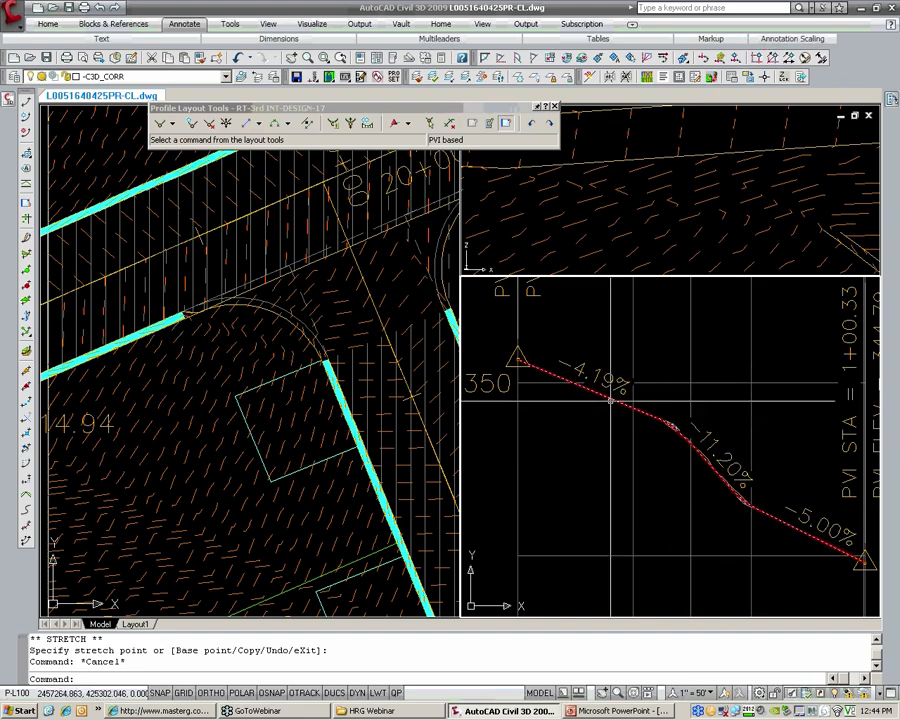
{"action": "scroll", "coordinate": [610, 440], "scroll_direction": "down", "scroll_amount": 3}
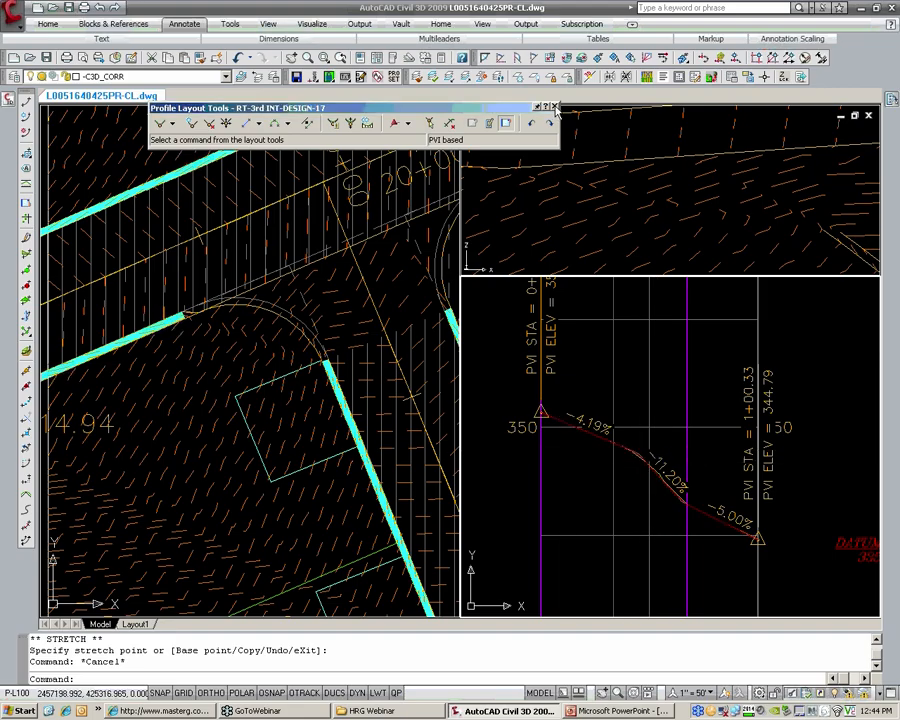
- Close the layout tools for the RT-3rd INT-DESIGN-17 profile and clear the selection
{"action": "left_click", "coordinate": [554, 106]}
{"action": "left_click", "coordinate": [582, 408]}
{"action": "scroll", "coordinate": [582, 408], "scroll_direction": "down", "scroll_amount": 2}
{"action": "key", "text": "Escape"}
{"action": "key", "text": "Escape"}
{"action": "scroll", "coordinate": [578, 402], "scroll_direction": "down", "scroll_amount": 2}
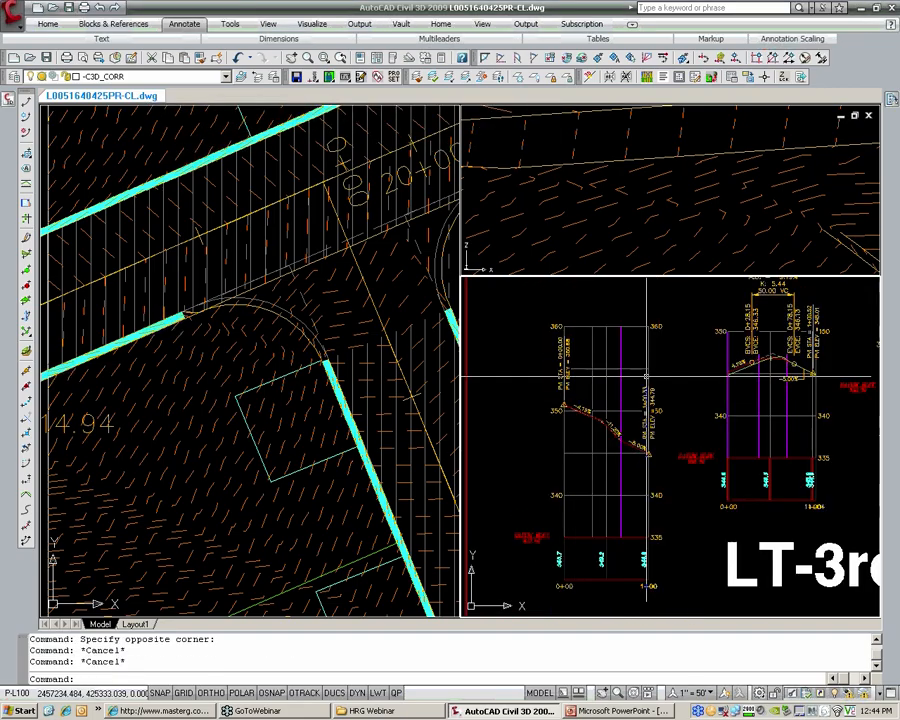
- Set the LT-3rd INT alignment's profile view to a user-specified station range from -0+10.00' to 1+20
{"action": "middle_click_drag", "start_coordinate": [785, 362], "coordinate": [714, 408]}
{"action": "scroll", "coordinate": [714, 408], "scroll_direction": "up", "scroll_amount": 3}
{"action": "scroll", "coordinate": [712, 405], "scroll_direction": "up", "scroll_amount": 2}
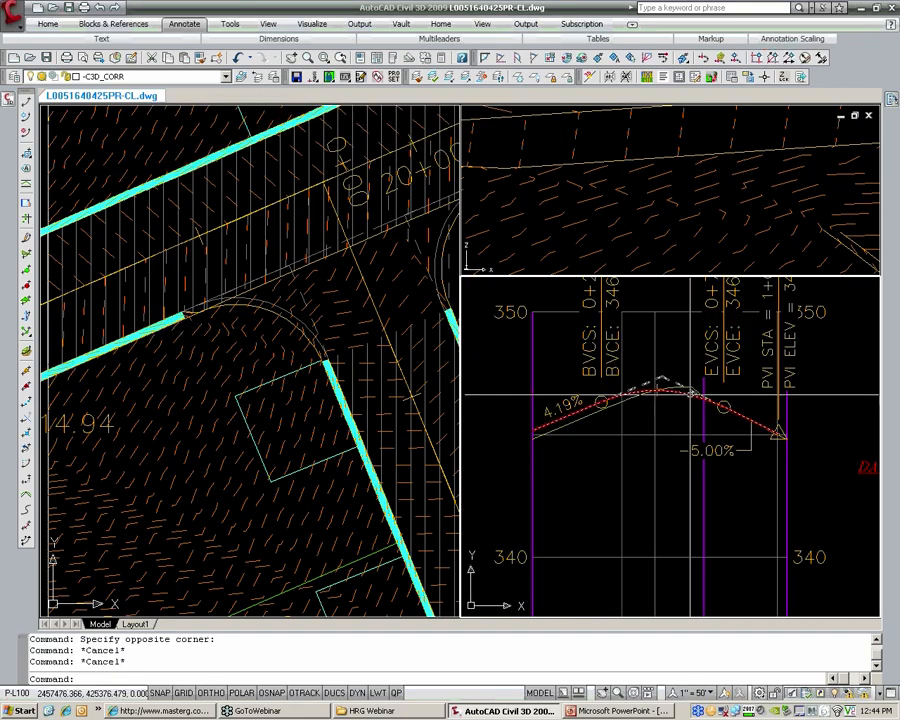
{"action": "left_click", "coordinate": [689, 395]}
{"action": "middle_click_drag", "start_coordinate": [660, 391], "coordinate": [685, 363]}
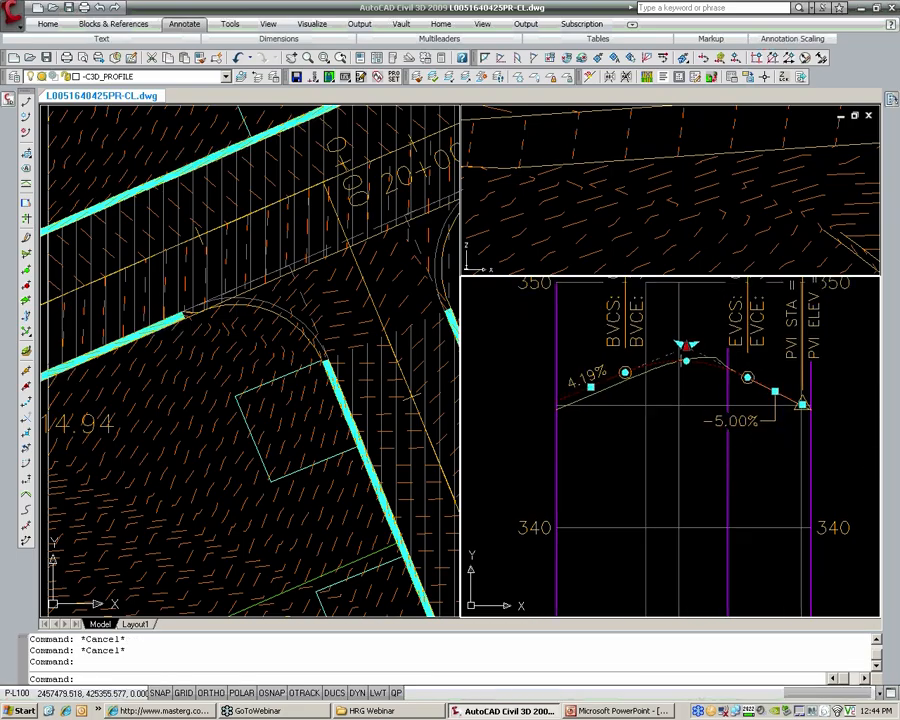
{"action": "key", "text": "Escape"}
{"action": "left_click", "coordinate": [672, 369]}
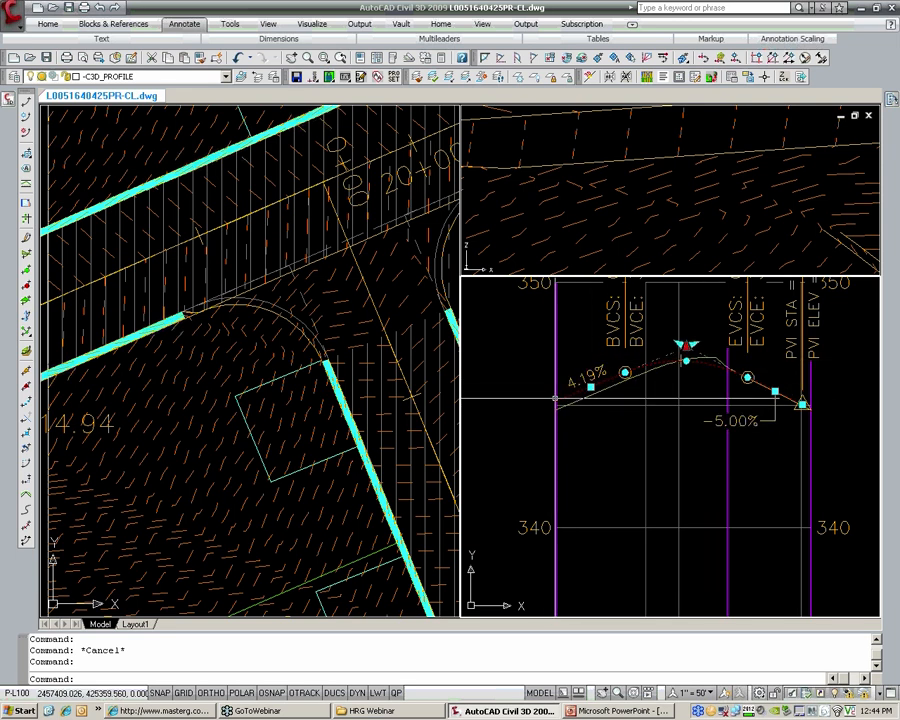
{"action": "scroll", "coordinate": [573, 395], "scroll_direction": "down", "scroll_amount": 4}
{"action": "middle_click_drag", "start_coordinate": [573, 395], "coordinate": [588, 405]}
{"action": "right_click", "coordinate": [621, 437]}
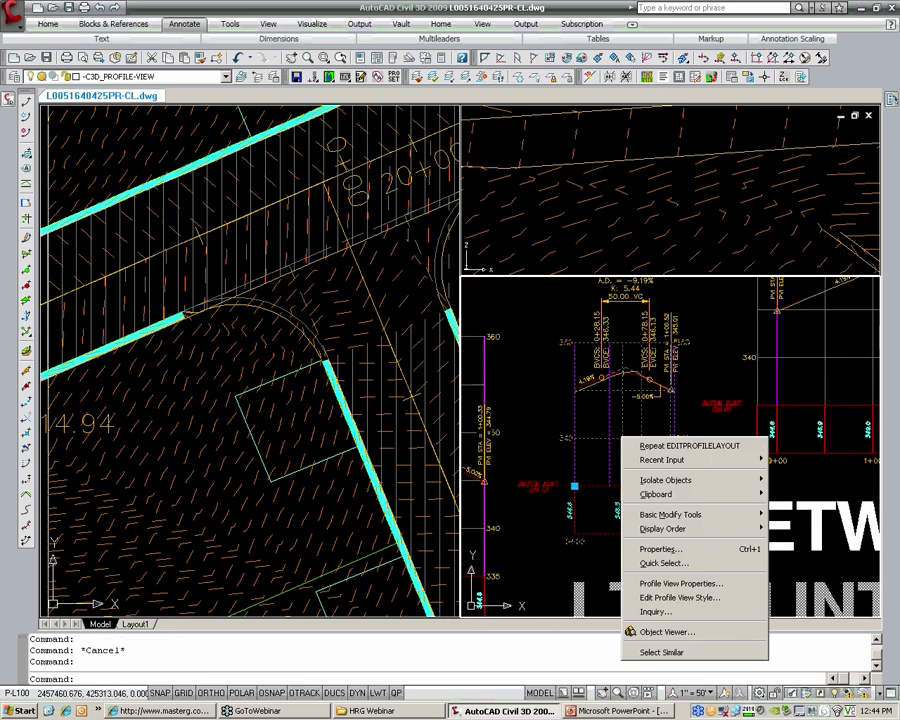
{"action": "left_click", "coordinate": [655, 585]}
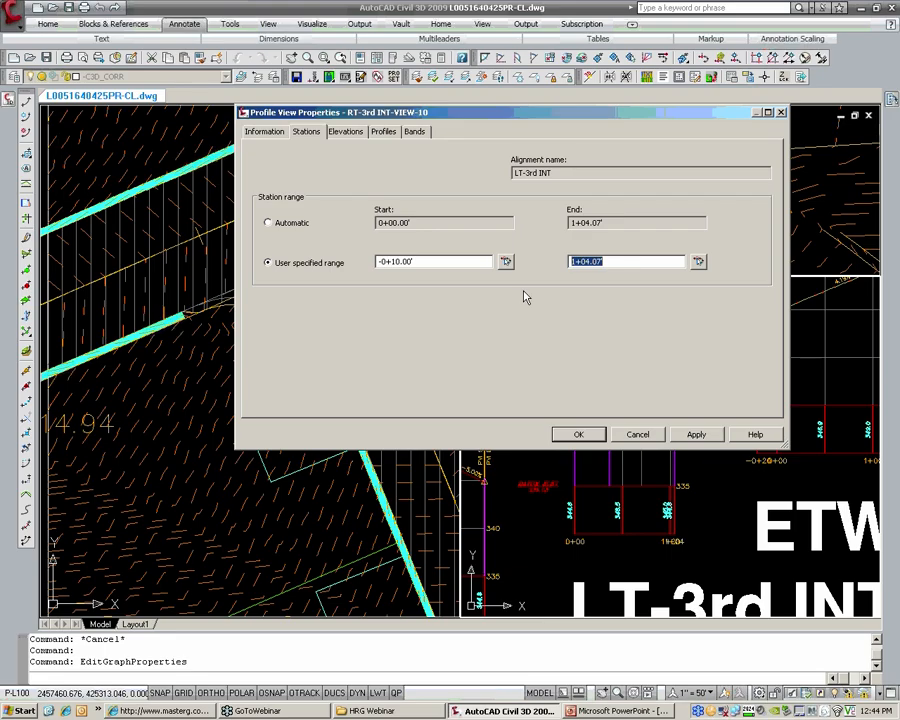
{"action": "left_click", "coordinate": [589, 437]}
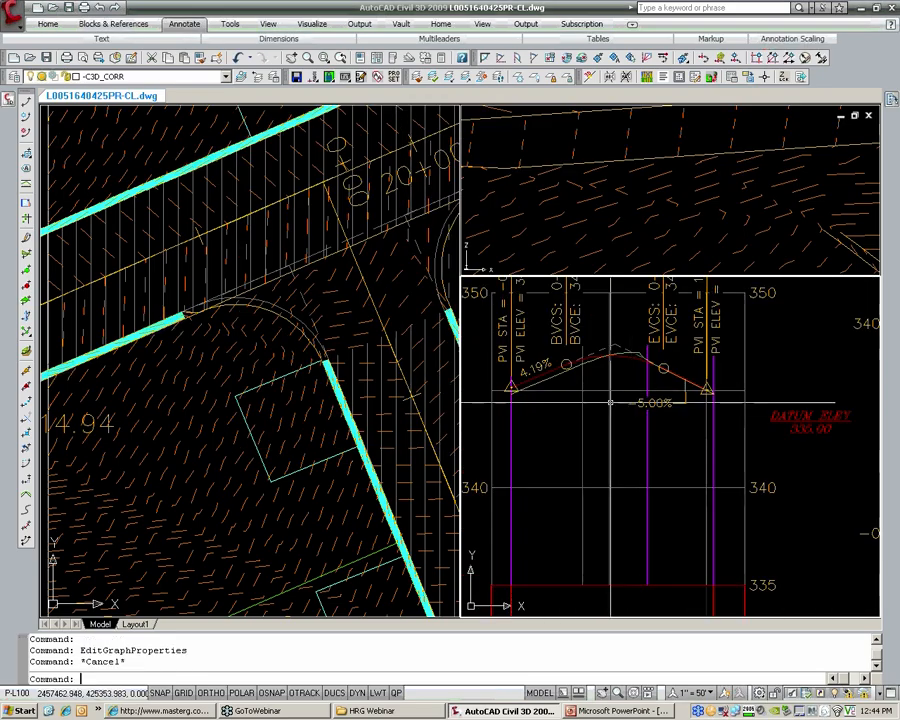
- Stretch the start PVI of the LT-3rd INT design profile onto the start endpoint of the reference profile
{"action": "scroll", "coordinate": [510, 401], "scroll_direction": "down", "scroll_amount": 2}
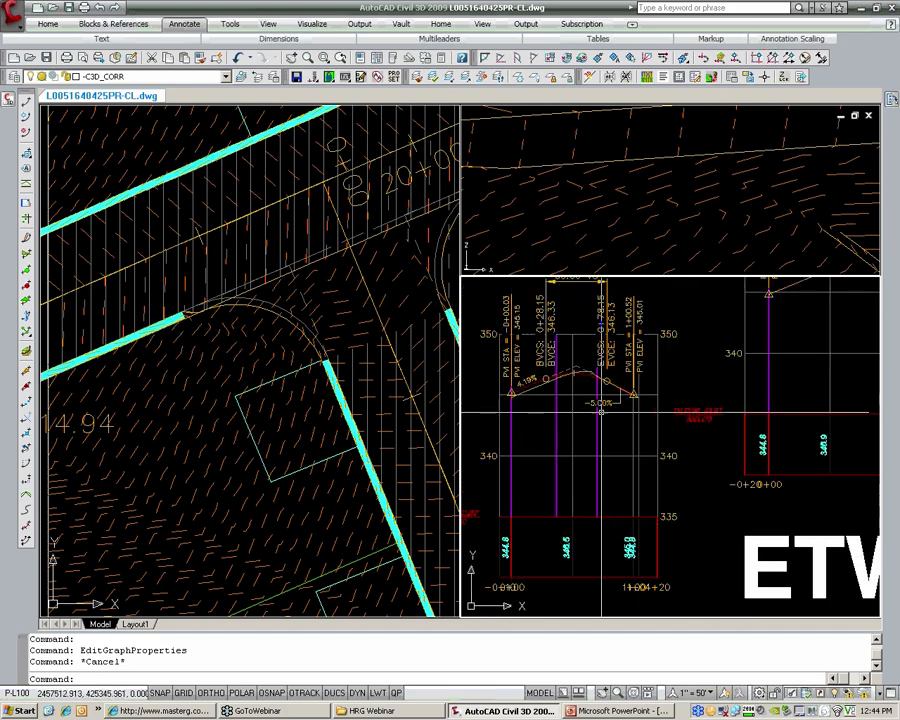
{"action": "middle_click_drag", "start_coordinate": [522, 404], "coordinate": [546, 397]}
{"action": "scroll", "coordinate": [546, 397], "scroll_direction": "up", "scroll_amount": 3}
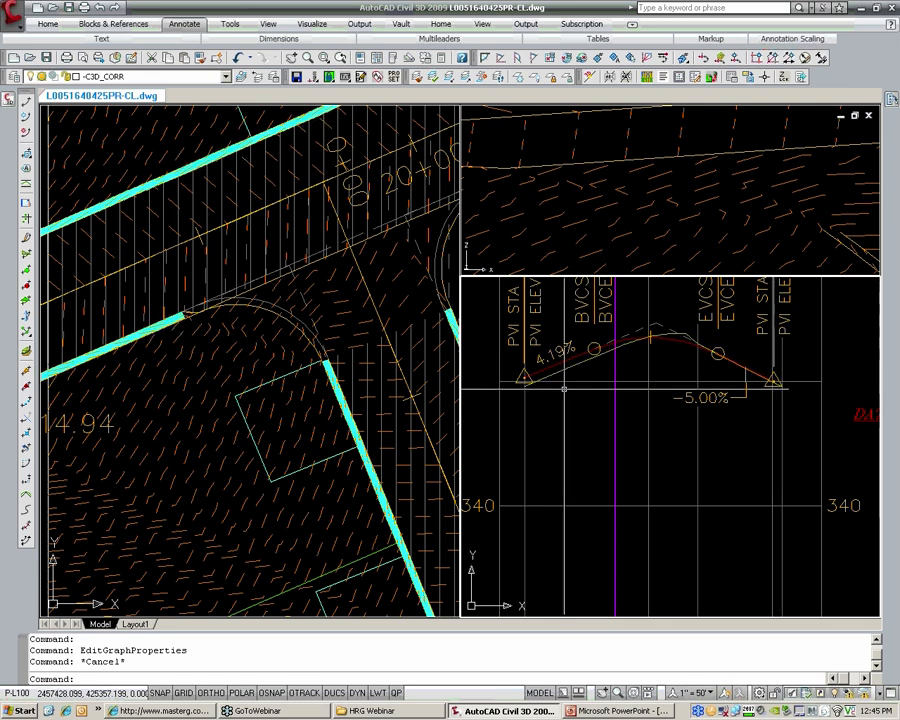
{"action": "left_click", "coordinate": [564, 389]}
{"action": "scroll", "coordinate": [528, 377], "scroll_direction": "up", "scroll_amount": 4}
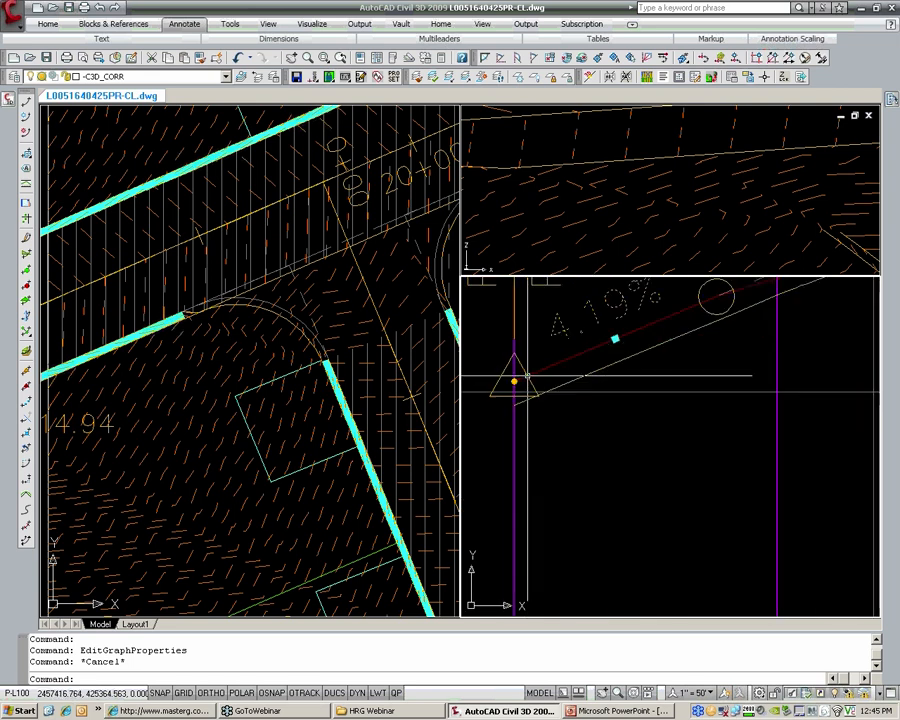
{"action": "left_click", "coordinate": [513, 381]}
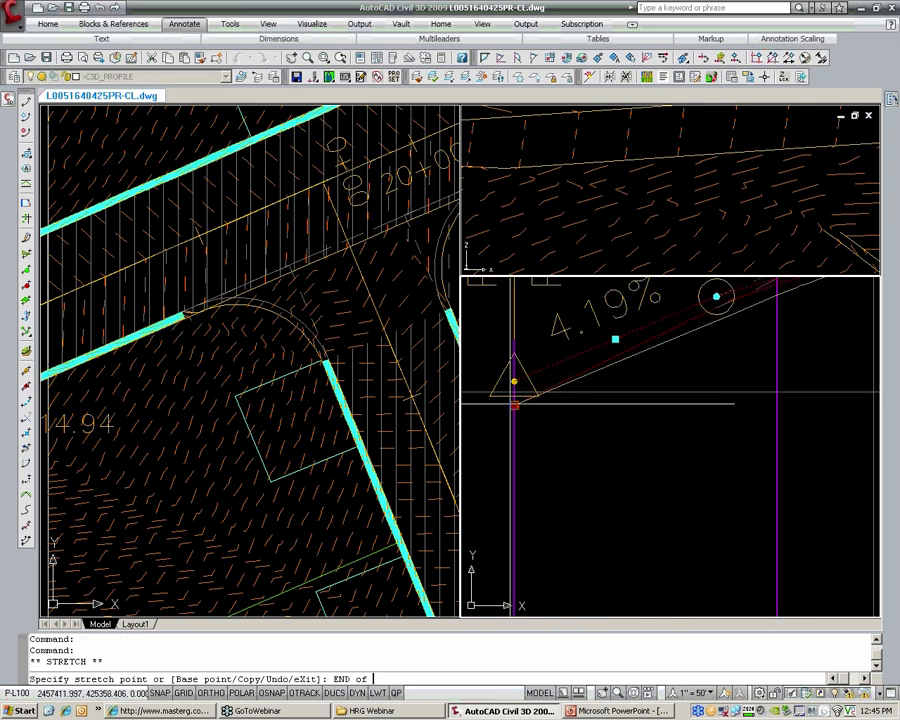
{"action": "left_click", "coordinate": [513, 404]}
- Stretch the end PVI of the LT-3rd INT design profile onto the far endpoint of the reference profile using an endpoint snap
{"action": "scroll", "coordinate": [560, 390], "scroll_direction": "down", "scroll_amount": 3}
{"action": "scroll", "coordinate": [640, 360], "scroll_direction": "up", "scroll_amount": 4}
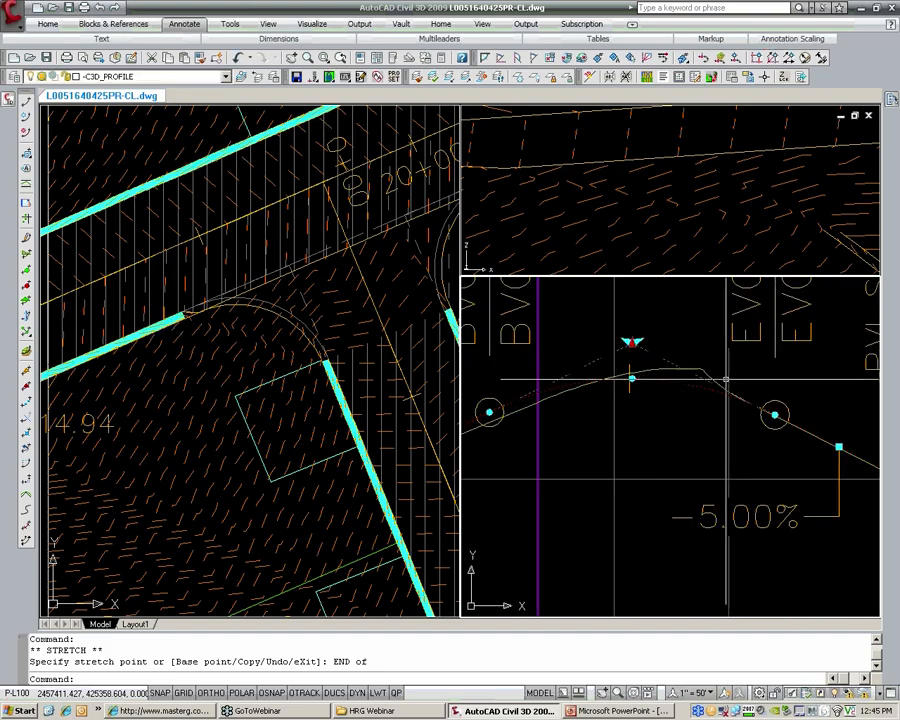
{"action": "scroll", "coordinate": [726, 379], "scroll_direction": "down", "scroll_amount": 3}
{"action": "scroll", "coordinate": [733, 415], "scroll_direction": "up", "scroll_amount": 4}
{"action": "left_click", "coordinate": [725, 432]}
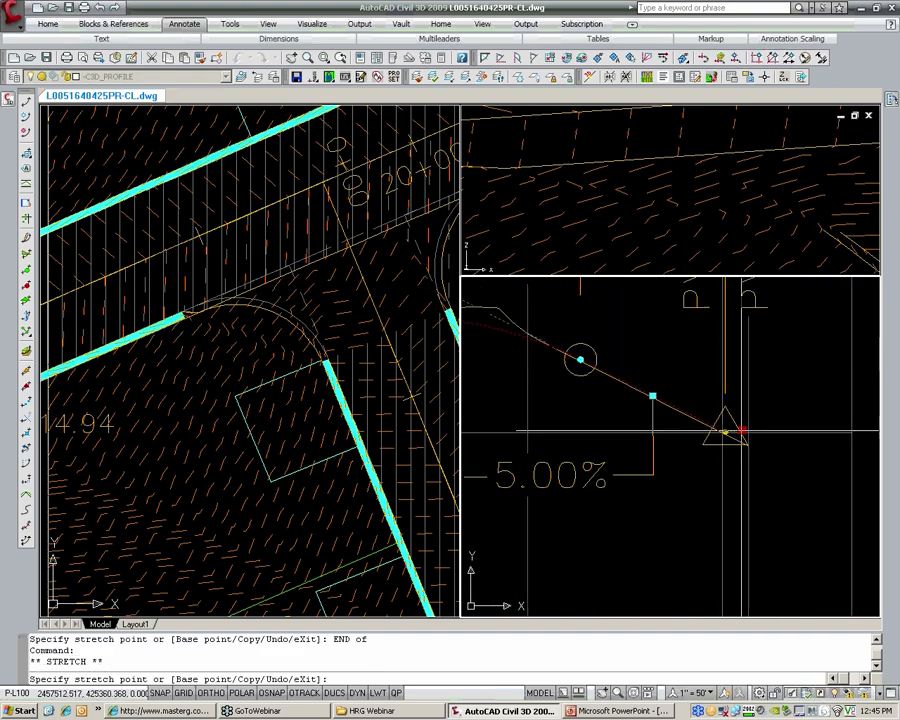
{"action": "scroll", "coordinate": [739, 438], "scroll_direction": "up", "scroll_amount": 3}
{"action": "type", "text": "END"}
{"action": "key", "text": "Return"}
{"action": "scroll", "coordinate": [740, 447], "scroll_direction": "up", "scroll_amount": 3}
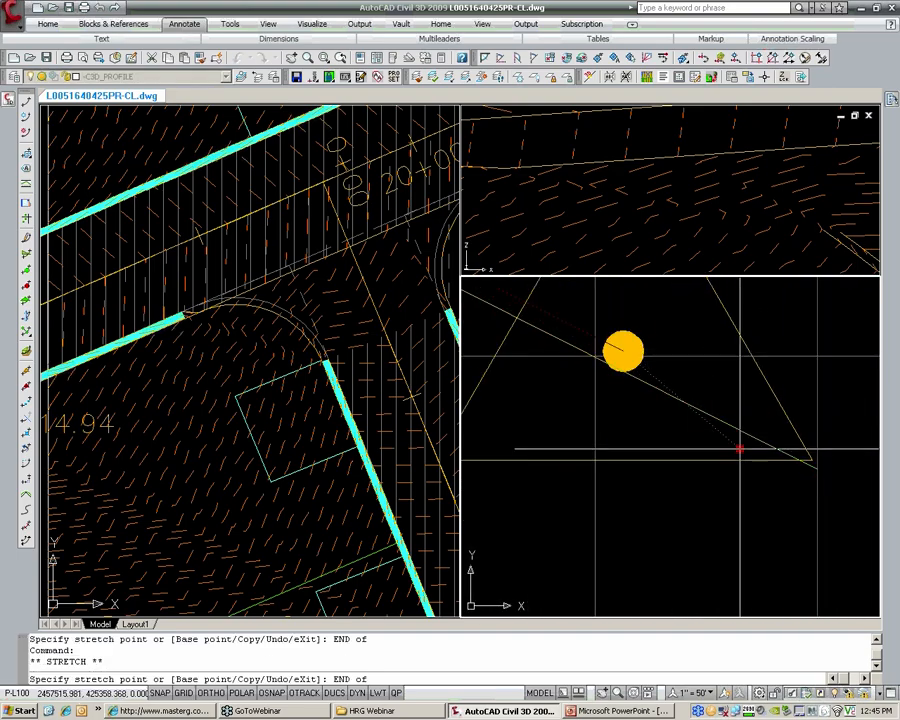
{"action": "left_click", "coordinate": [745, 440]}
{"action": "scroll", "coordinate": [730, 423], "scroll_direction": "down", "scroll_amount": 1}
{"action": "left_click", "coordinate": [783, 450]}
{"action": "scroll", "coordinate": [720, 400], "scroll_direction": "down", "scroll_amount": 5}
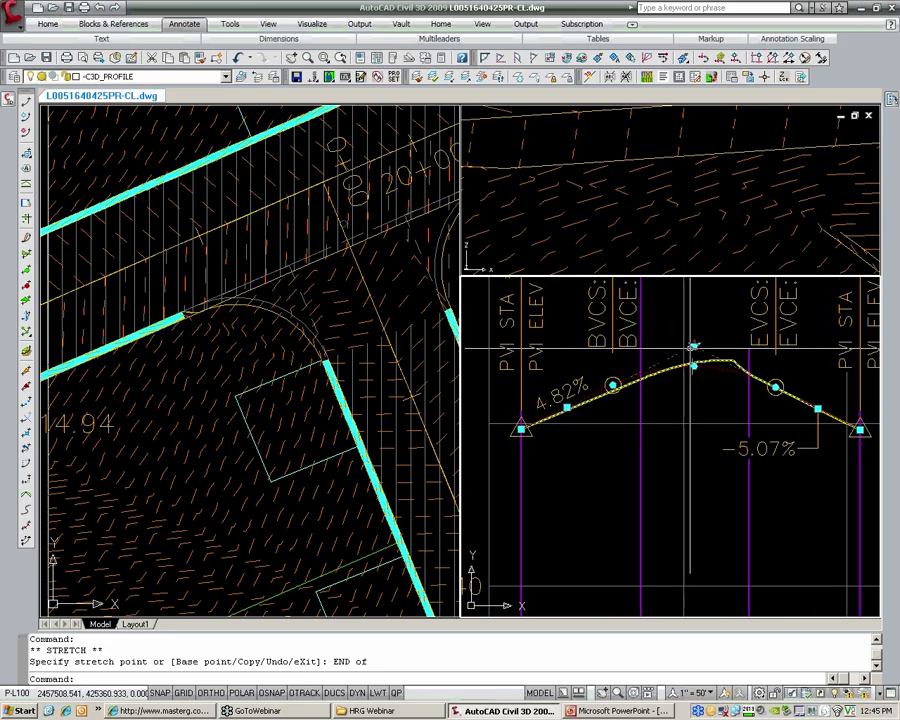
- Stretch the middle PVI of the LT-3rd INT design profile to tangent grades of about 4.18% and -5.03%, then clear the selection
{"action": "scroll", "coordinate": [693, 348], "scroll_direction": "up", "scroll_amount": 5}
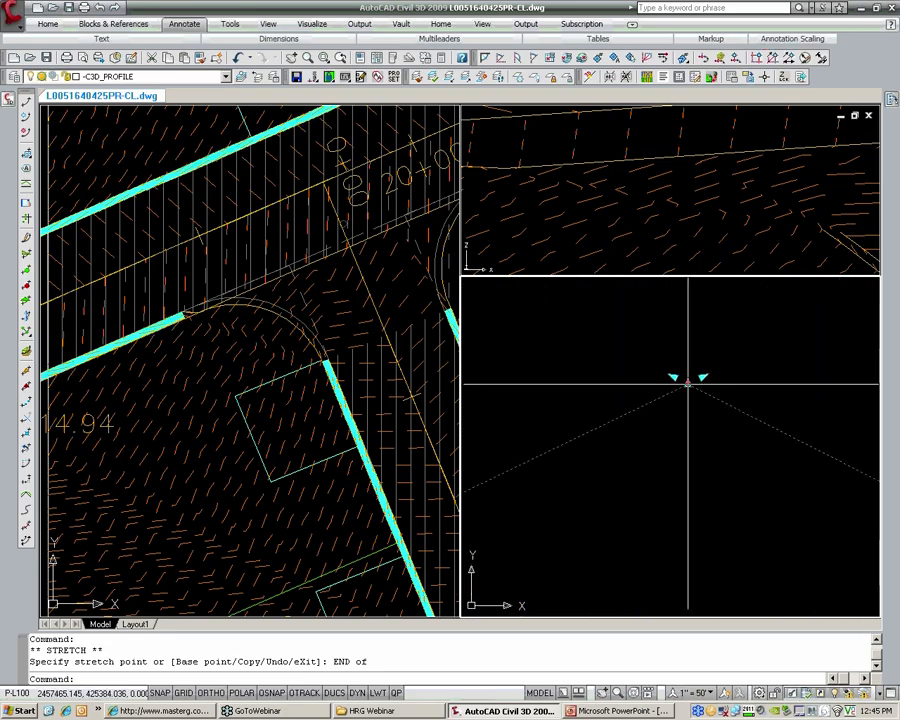
{"action": "left_click", "coordinate": [687, 382]}
{"action": "scroll", "coordinate": [690, 378], "scroll_direction": "down", "scroll_amount": 5}
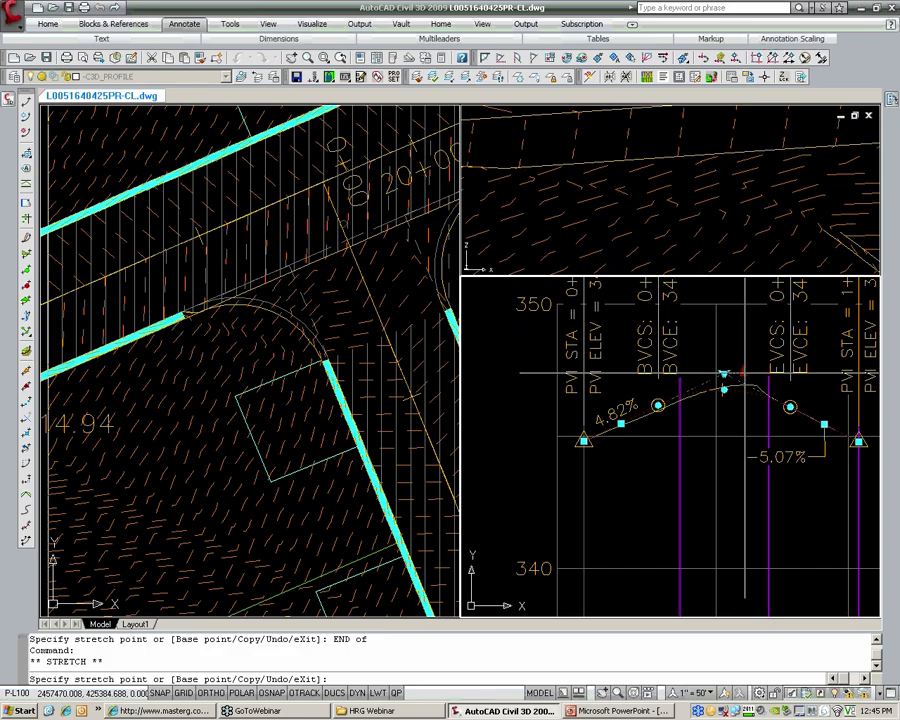
{"action": "left_click", "coordinate": [740, 370]}
{"action": "scroll", "coordinate": [725, 385], "scroll_direction": "up", "scroll_amount": 4}
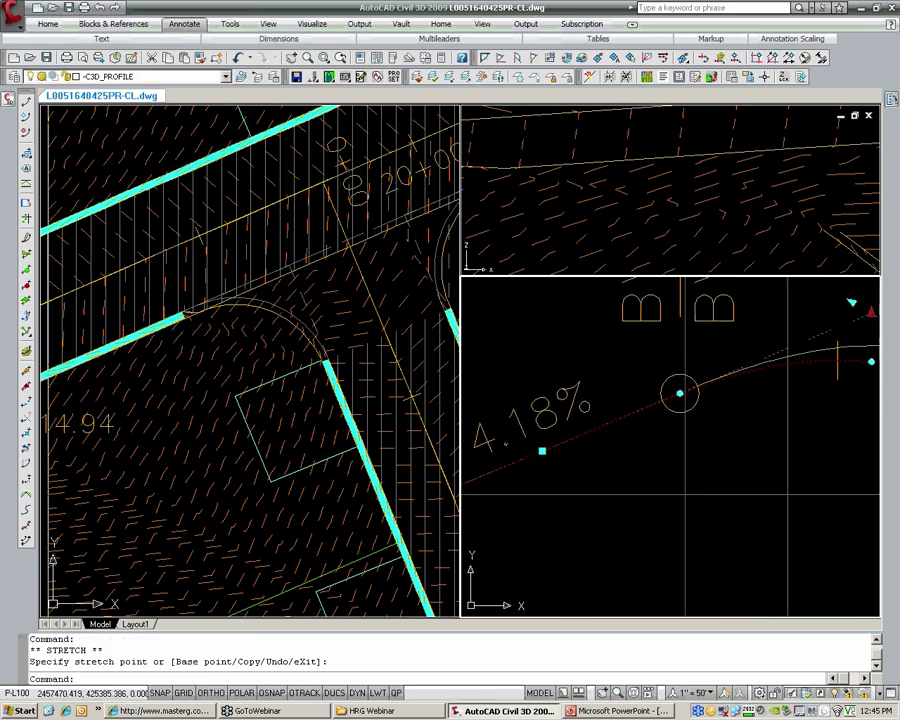
{"action": "scroll", "coordinate": [722, 388], "scroll_direction": "down", "scroll_amount": 3}
{"action": "middle_click_drag", "start_coordinate": [751, 385], "coordinate": [650, 365]}
{"action": "scroll", "coordinate": [650, 366], "scroll_direction": "up", "scroll_amount": 2}
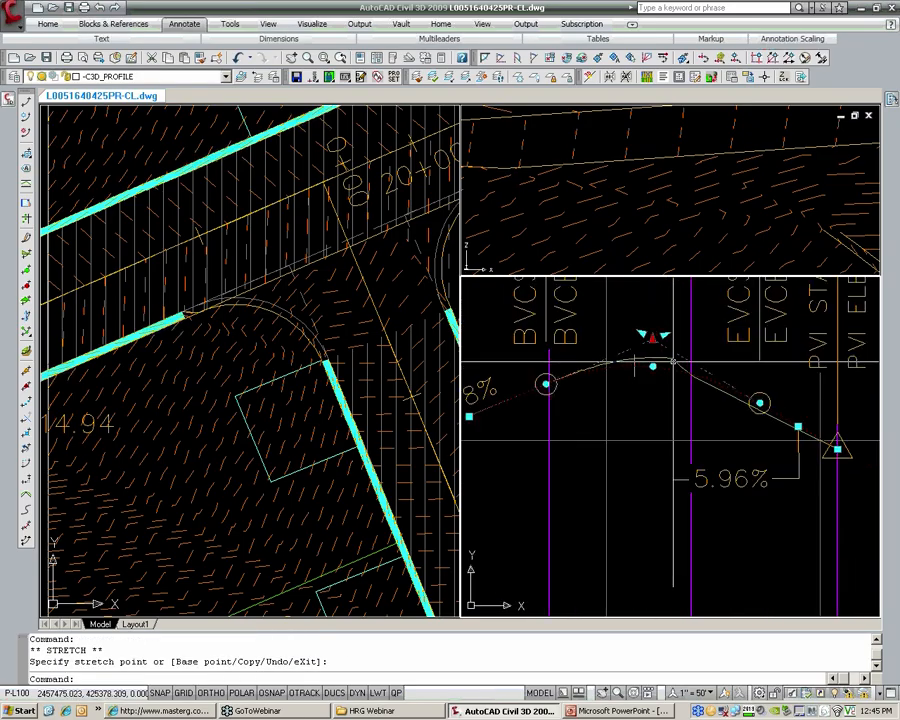
{"action": "left_click", "coordinate": [653, 338]}
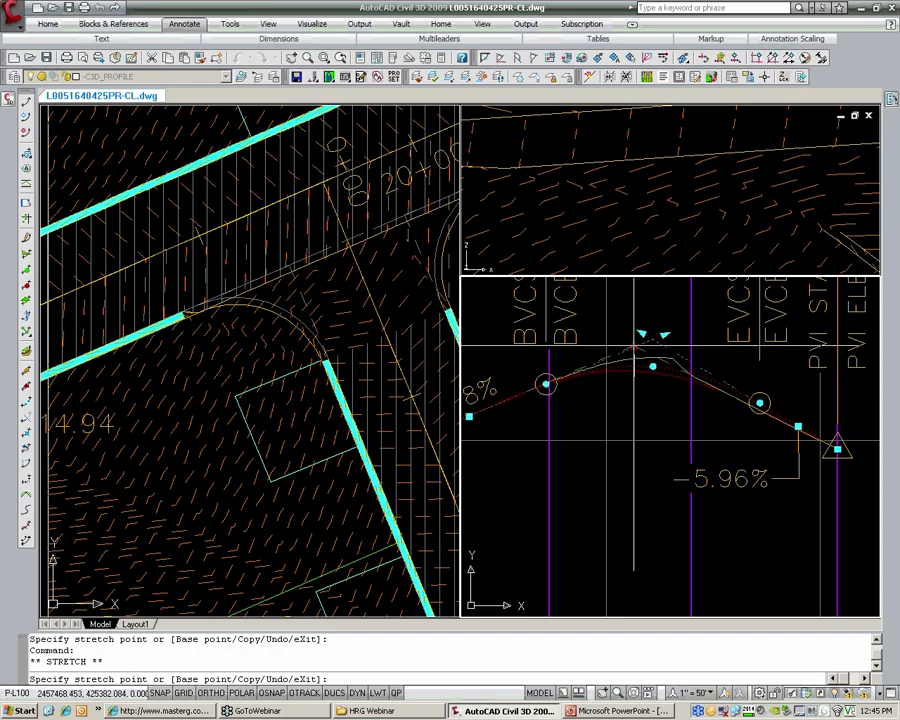
{"action": "left_click", "coordinate": [635, 347]}
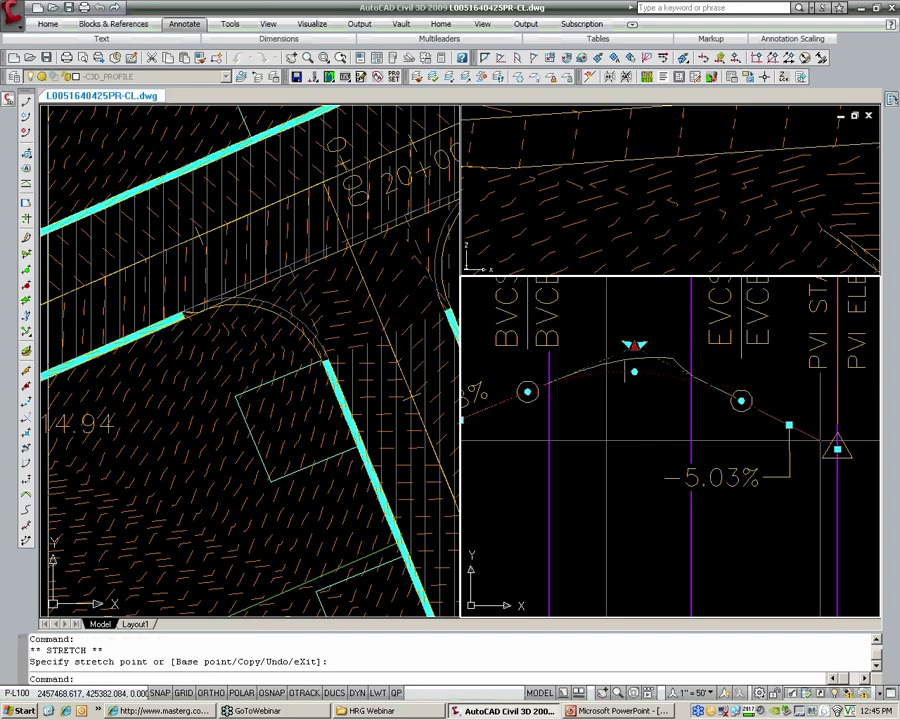
{"action": "middle_click_drag", "start_coordinate": [634, 344], "coordinate": [711, 360]}
{"action": "key", "text": "Escape"}
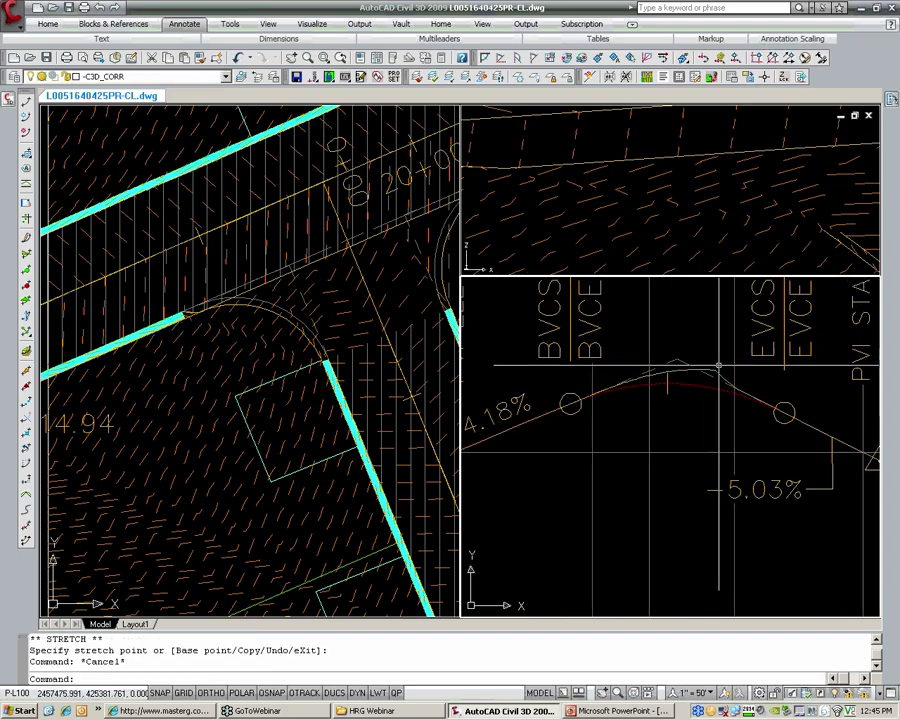
- Compare the LT-3rd INT design profile with the reference profile and the matching curb return in plan
{"action": "scroll", "coordinate": [830, 449], "scroll_direction": "down", "scroll_amount": 3}
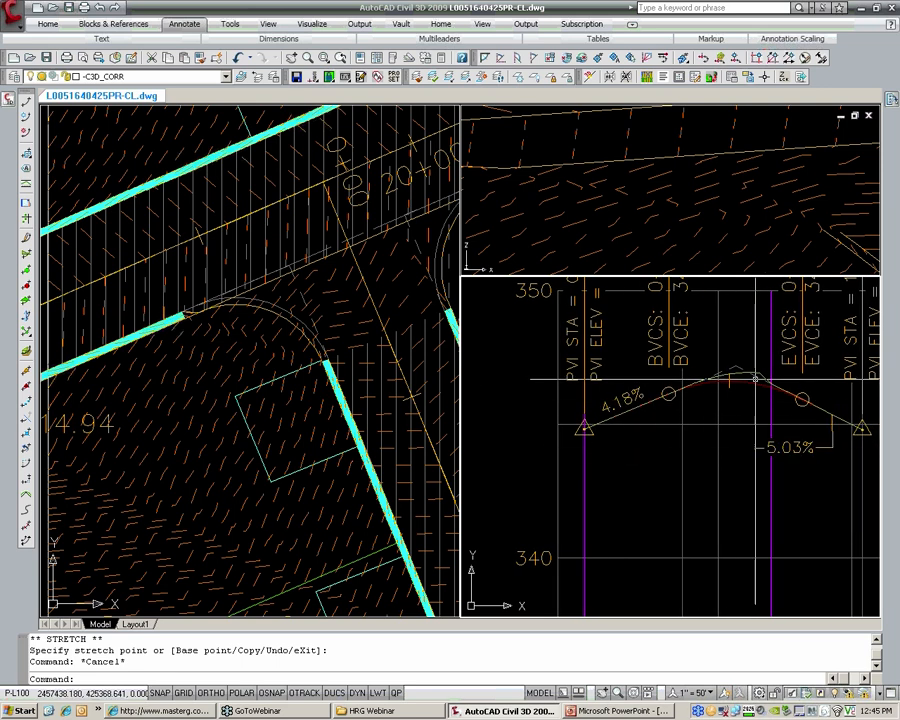
{"action": "middle_click_drag", "start_coordinate": [362, 368], "coordinate": [305, 418]}
{"action": "left_click", "coordinate": [763, 388]}
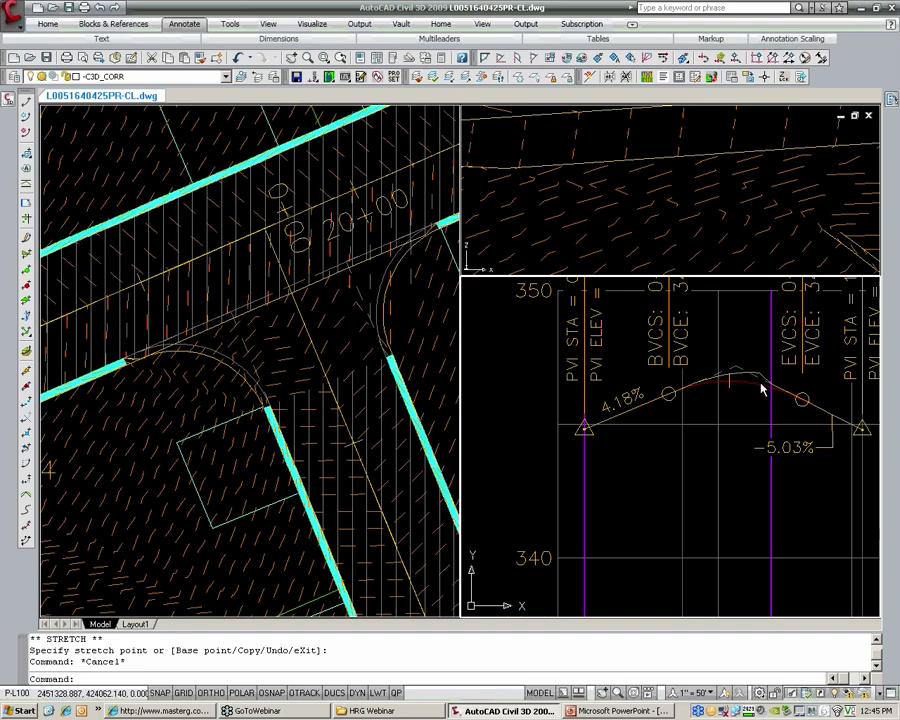
{"action": "left_click", "coordinate": [335, 303]}
{"action": "middle_click_drag", "start_coordinate": [378, 299], "coordinate": [315, 346]}
{"action": "scroll", "coordinate": [315, 346], "scroll_direction": "up", "scroll_amount": 3}
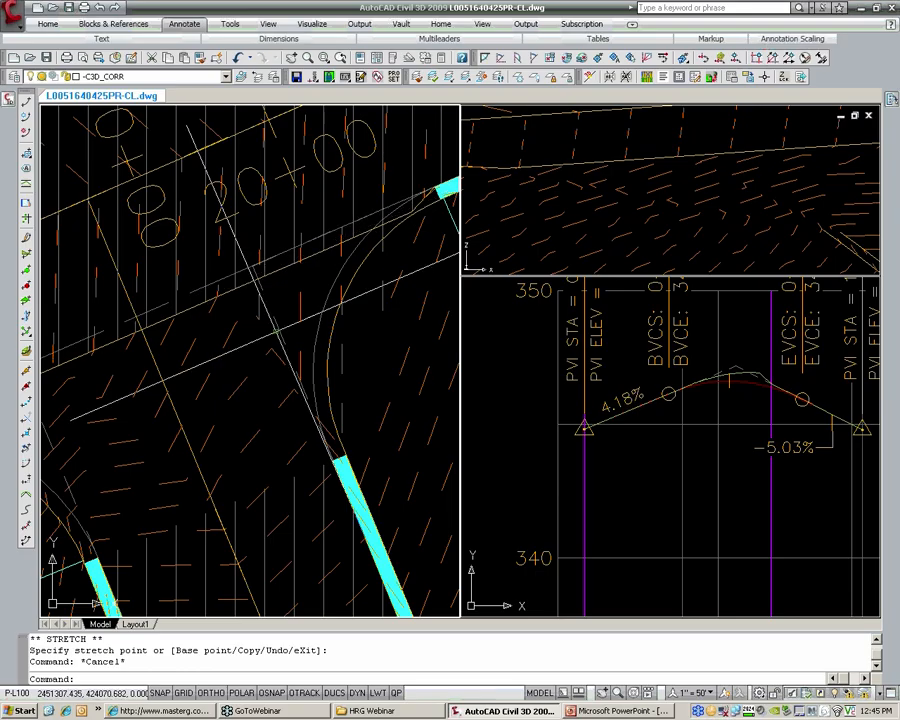
{"action": "scroll", "coordinate": [295, 371], "scroll_direction": "down", "scroll_amount": 2}
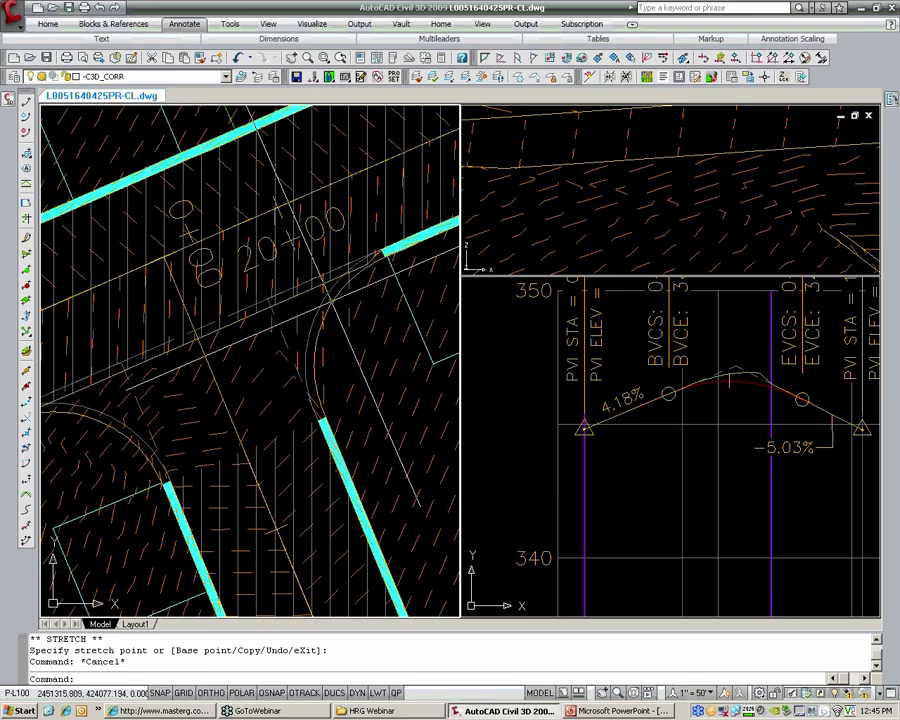
{"action": "left_click", "coordinate": [669, 408]}
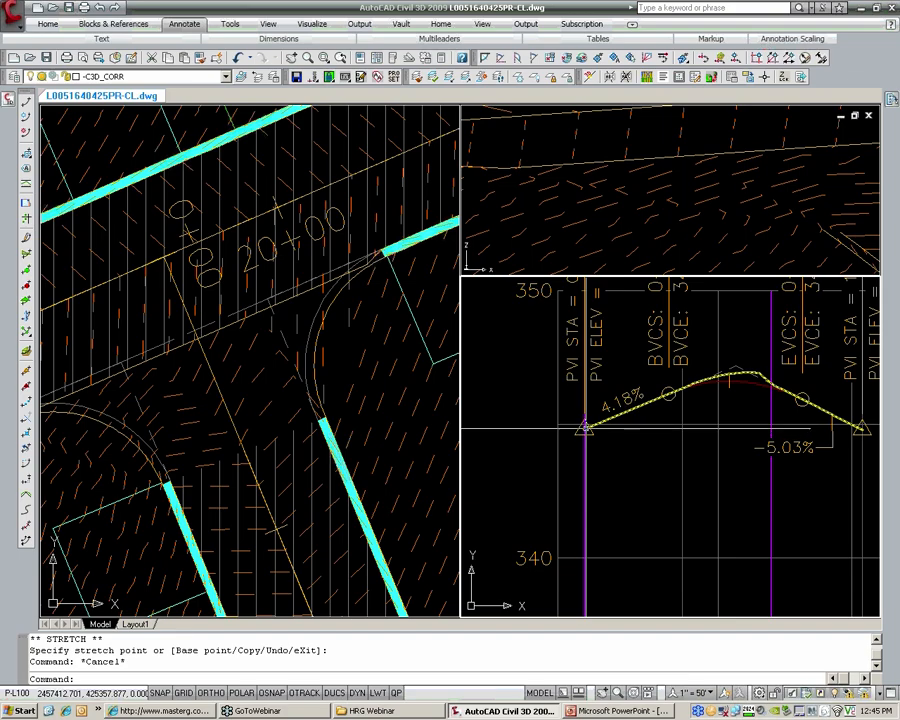
{"action": "scroll", "coordinate": [585, 428], "scroll_direction": "down", "scroll_amount": 3}
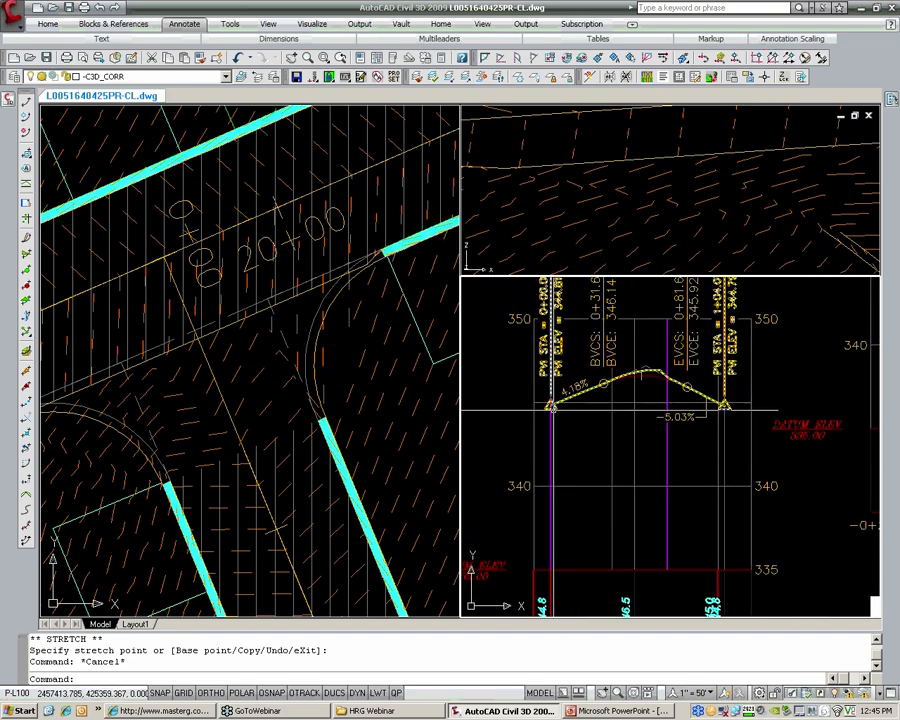
{"action": "left_click", "coordinate": [396, 422]}
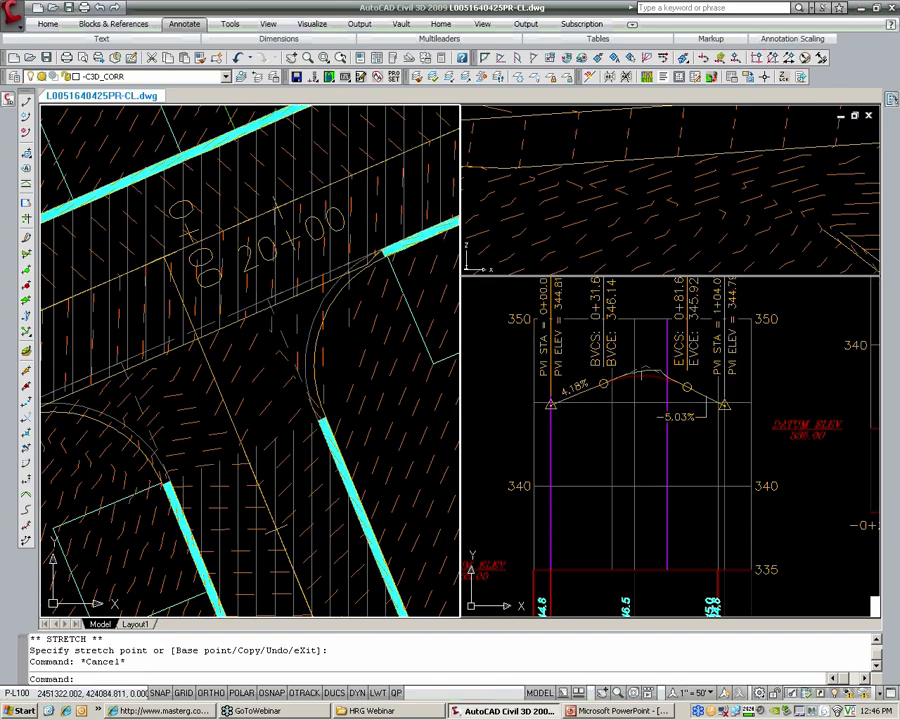
{"action": "left_click", "coordinate": [552, 395]}
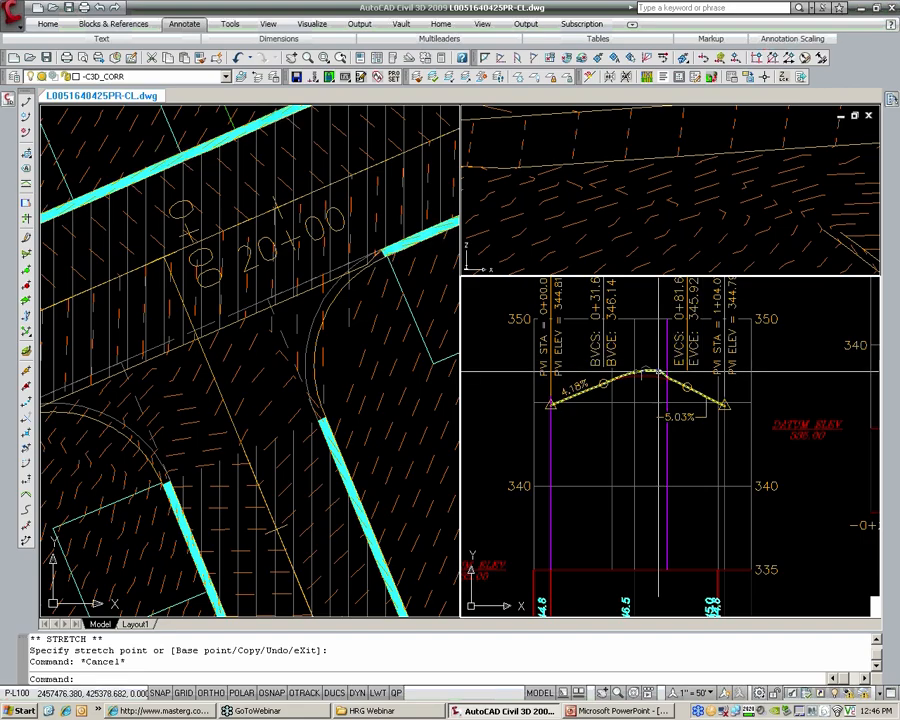
{"action": "left_click", "coordinate": [658, 371]}
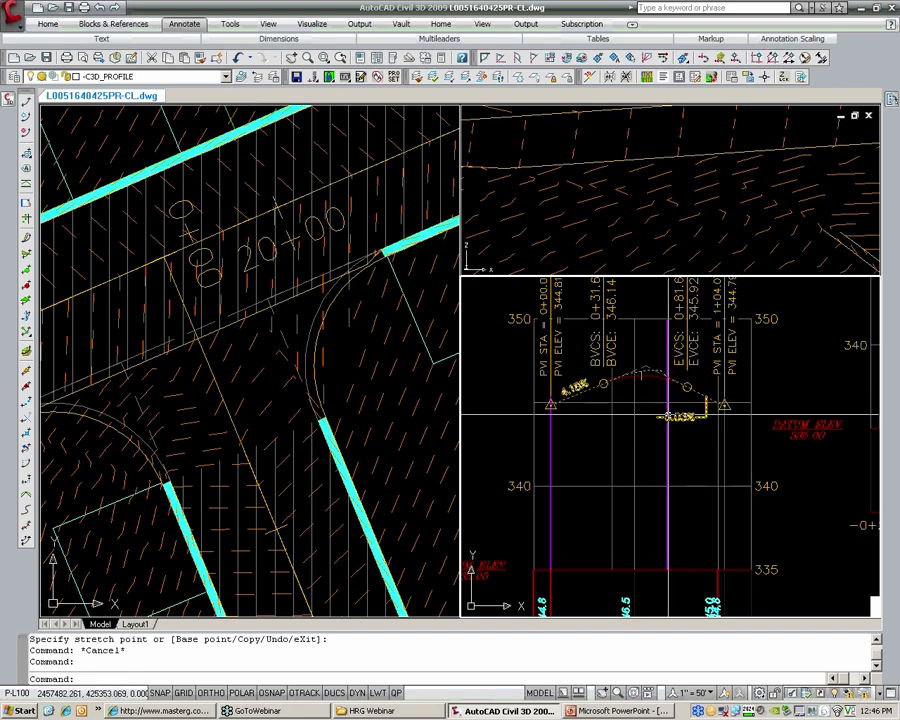
{"action": "key", "text": "Escape"}
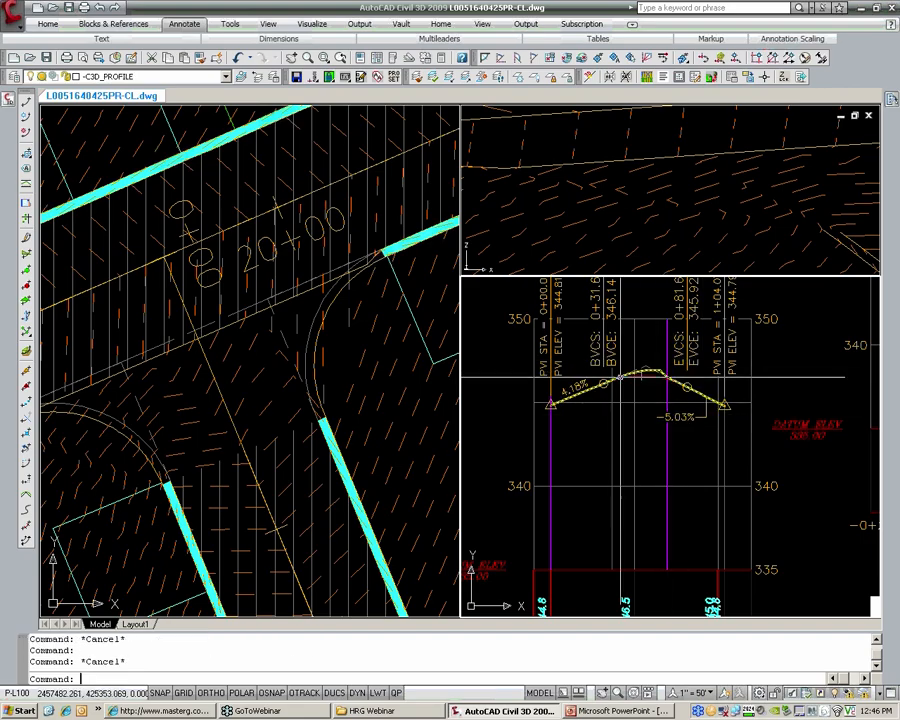
- Examine the ETW-3rd INT profile together with the edge of travelway across the 3rd Street intersection in plan
{"action": "scroll", "coordinate": [671, 384], "scroll_direction": "down", "scroll_amount": 2}
{"action": "scroll", "coordinate": [655, 340], "scroll_direction": "up", "scroll_amount": 3}
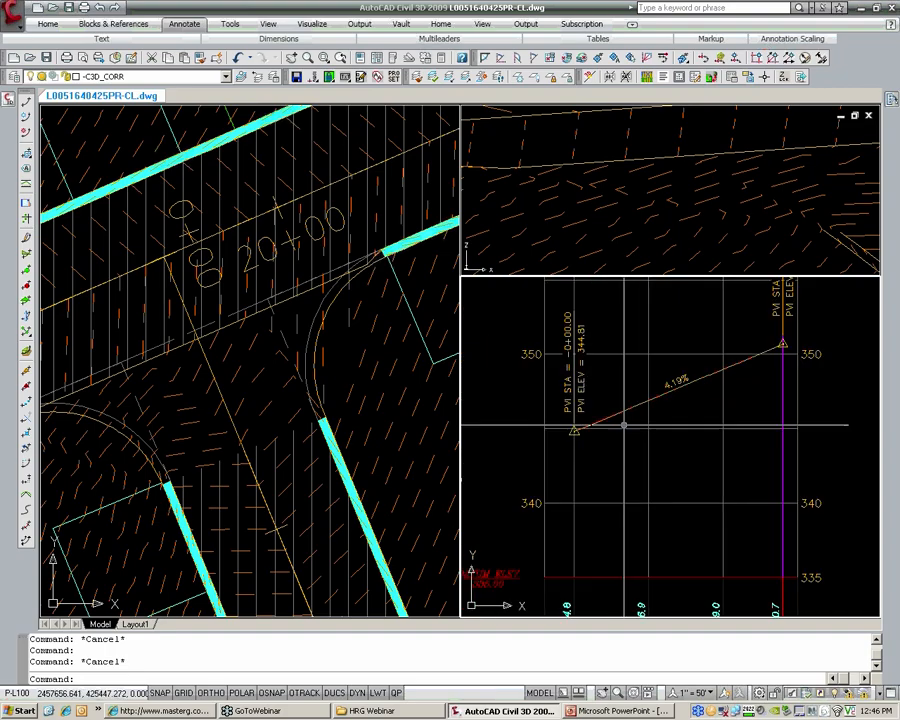
{"action": "scroll", "coordinate": [360, 402], "scroll_direction": "down", "scroll_amount": 3}
{"action": "middle_click_drag", "start_coordinate": [360, 402], "coordinate": [416, 385]}
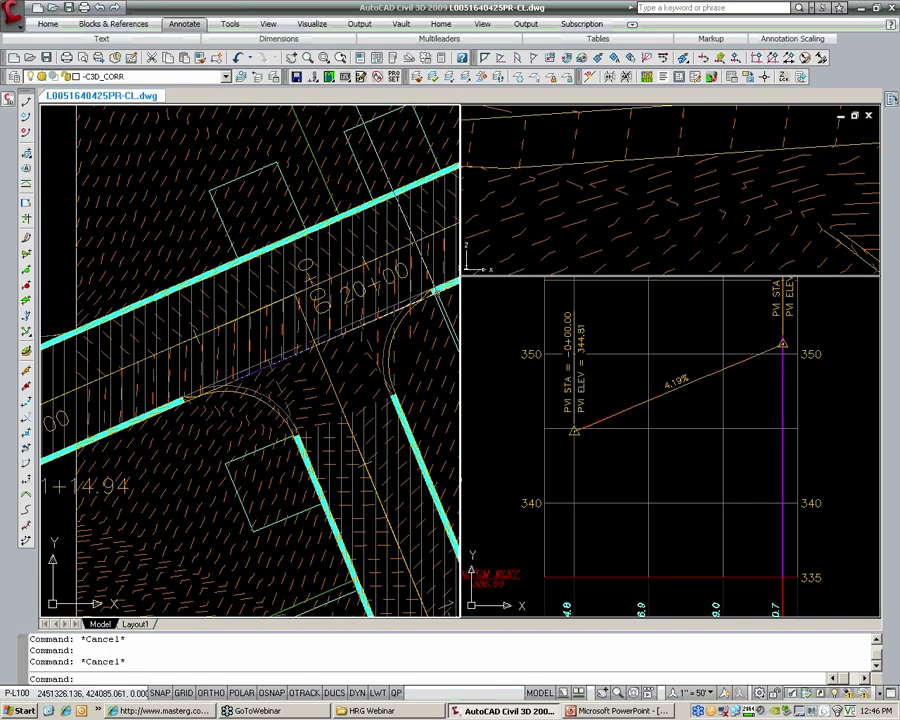
{"action": "left_click", "coordinate": [695, 410]}
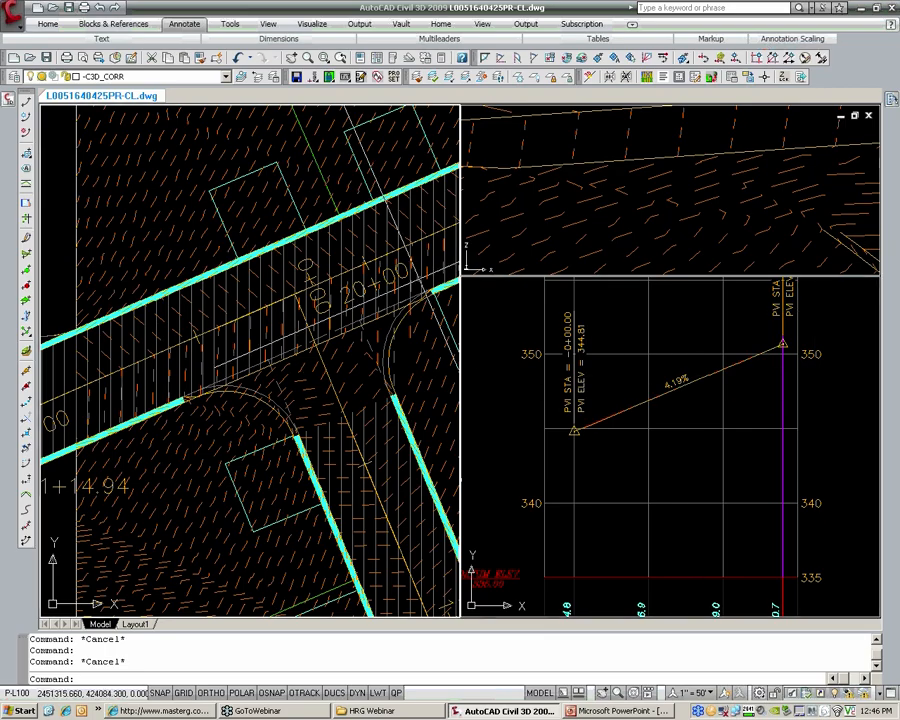
{"action": "scroll", "coordinate": [290, 320], "scroll_direction": "down", "scroll_amount": 3}
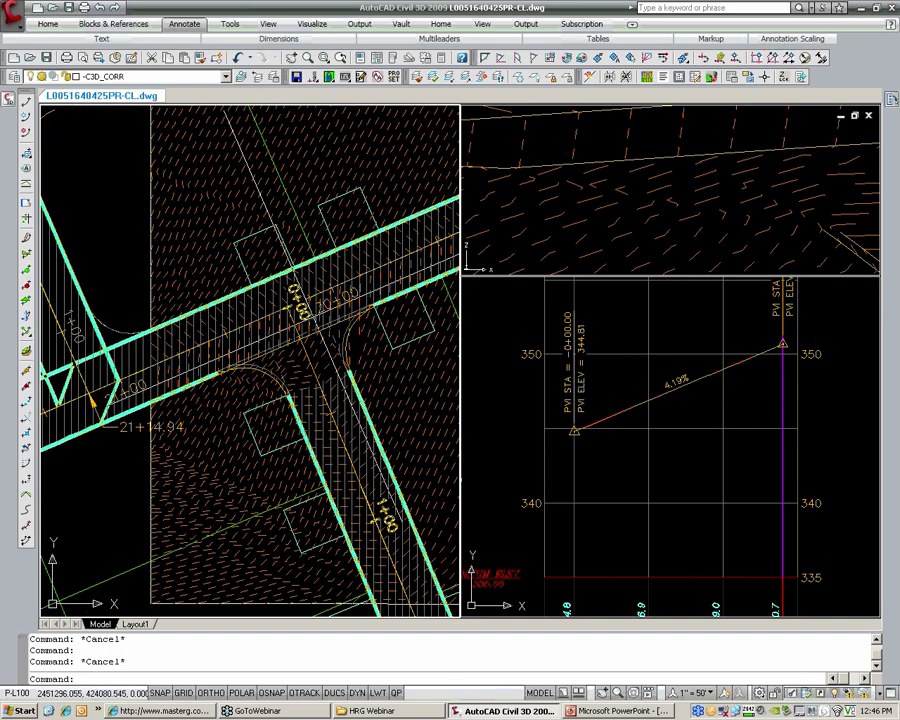
{"action": "left_click", "coordinate": [647, 436]}
{"action": "scroll", "coordinate": [640, 410], "scroll_direction": "down", "scroll_amount": 5}
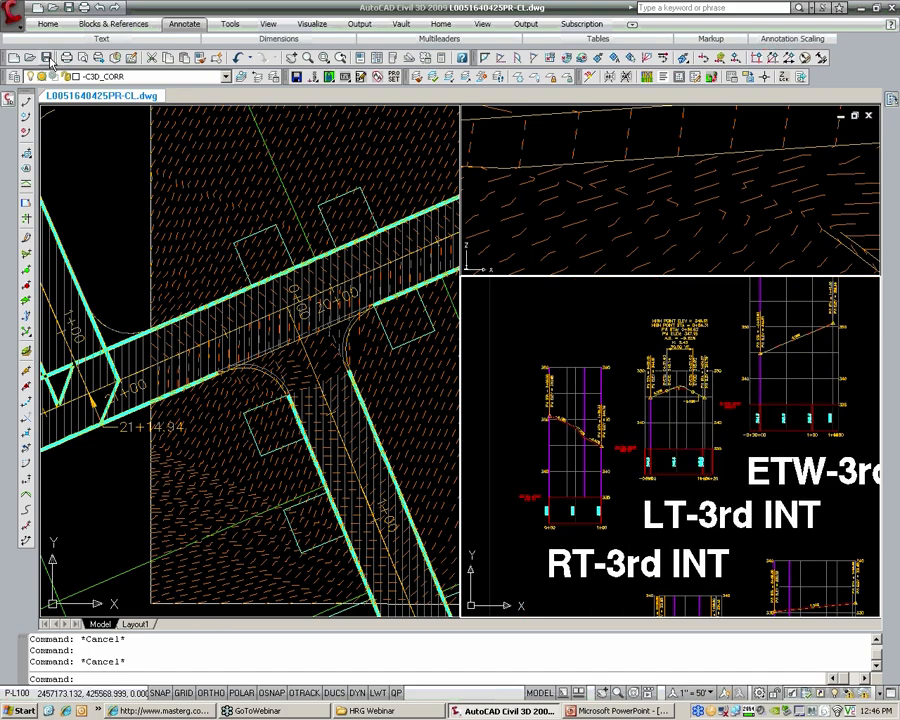
{"action": "key", "text": "Escape"}
{"action": "left_click", "coordinate": [331, 362]}
{"action": "left_click", "coordinate": [314, 362]}
{"action": "key", "text": "Escape"}
{"action": "key", "text": "Escape"}
- Locate the CURB RADII assemblies and examine ETW-LT, ETW-RT and their no-curb versions alongside the intersection plan
{"action": "left_click", "coordinate": [588, 371]}
{"action": "scroll", "coordinate": [583, 370], "scroll_direction": "down", "scroll_amount": 6}
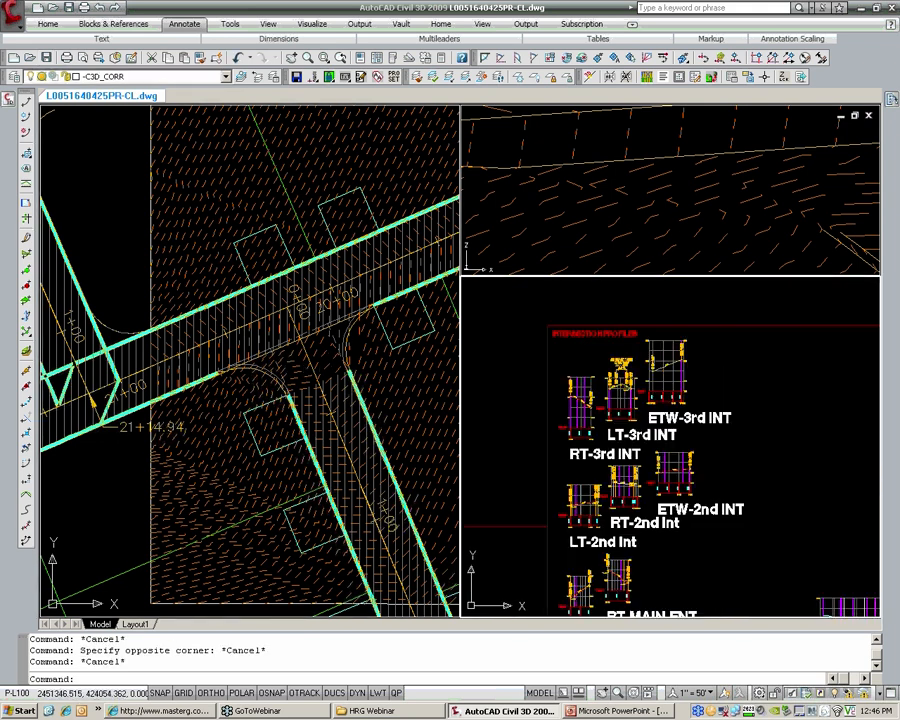
{"action": "middle_click_drag", "start_coordinate": [585, 556], "coordinate": [581, 365]}
{"action": "scroll", "coordinate": [592, 447], "scroll_direction": "up", "scroll_amount": 1}
{"action": "middle_click_drag", "start_coordinate": [593, 449], "coordinate": [872, 482]}
{"action": "scroll", "coordinate": [690, 420], "scroll_direction": "up", "scroll_amount": 4}
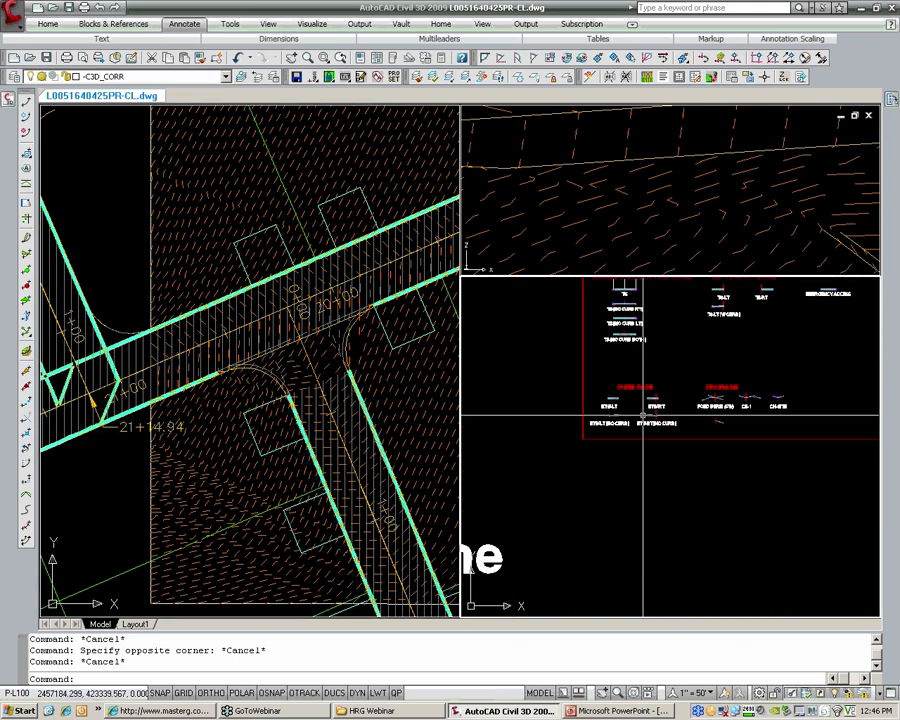
{"action": "scroll", "coordinate": [644, 415], "scroll_direction": "up", "scroll_amount": 3}
{"action": "scroll", "coordinate": [600, 392], "scroll_direction": "up", "scroll_amount": 2}
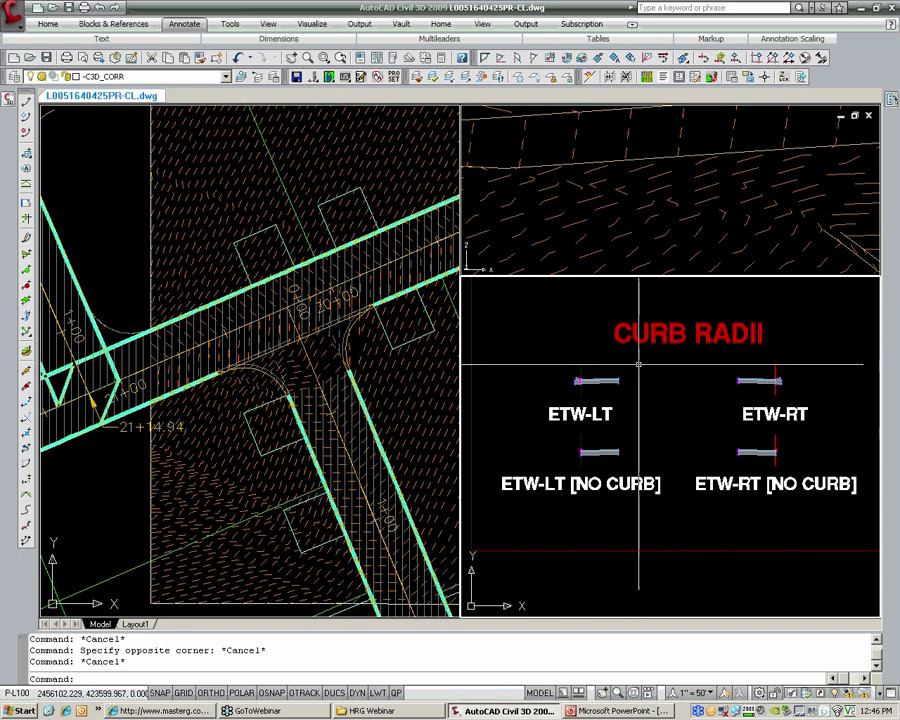
{"action": "scroll", "coordinate": [350, 373], "scroll_direction": "up", "scroll_amount": 2}
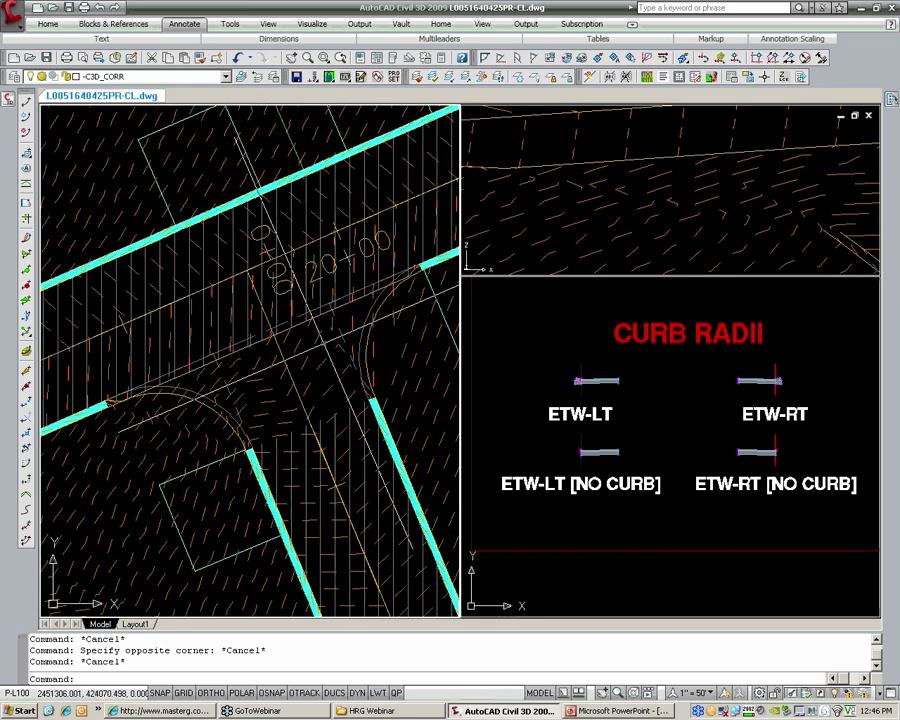
- Review the _CORR SURFACE data in the MAIN SITE corridor's properties and close them without changes
{"action": "left_click", "coordinate": [8, 101]}
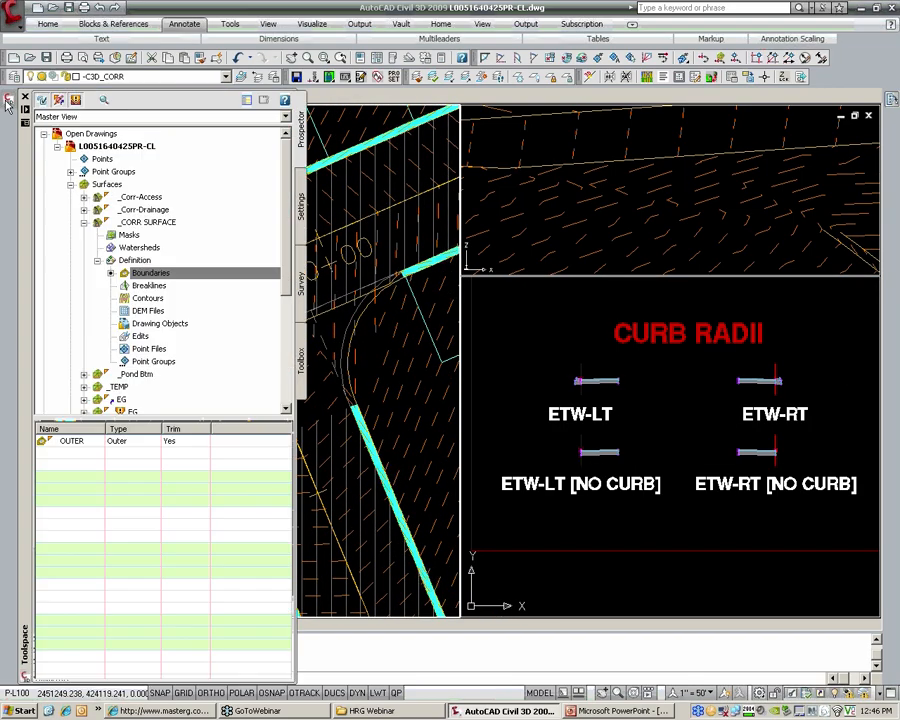
{"action": "left_click", "coordinate": [84, 223]}
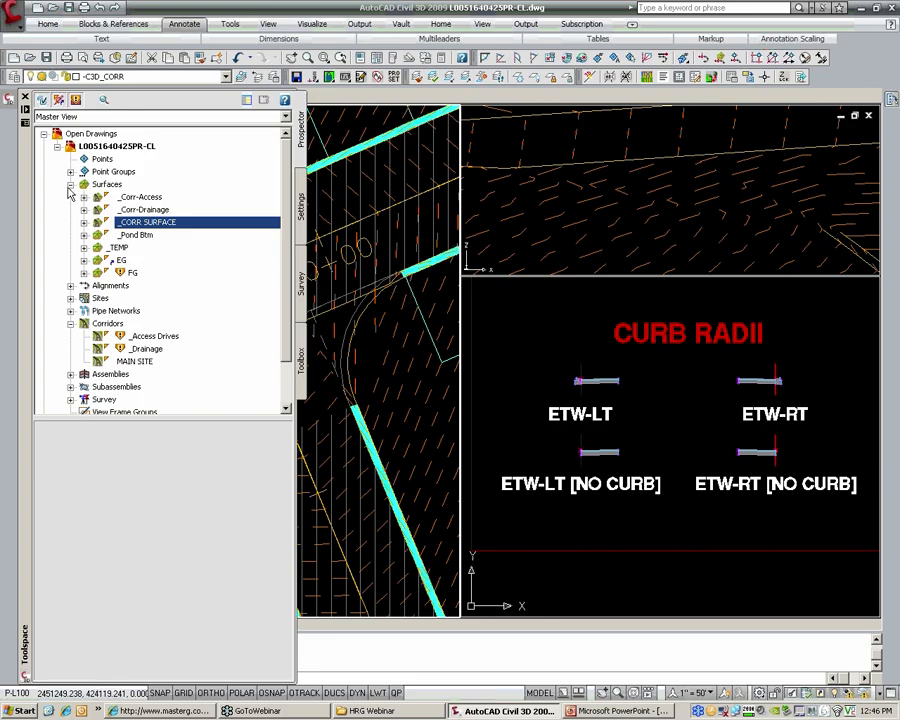
{"action": "left_click", "coordinate": [70, 185]}
{"action": "left_click", "coordinate": [134, 260]}
{"action": "right_click", "coordinate": [132, 272]}
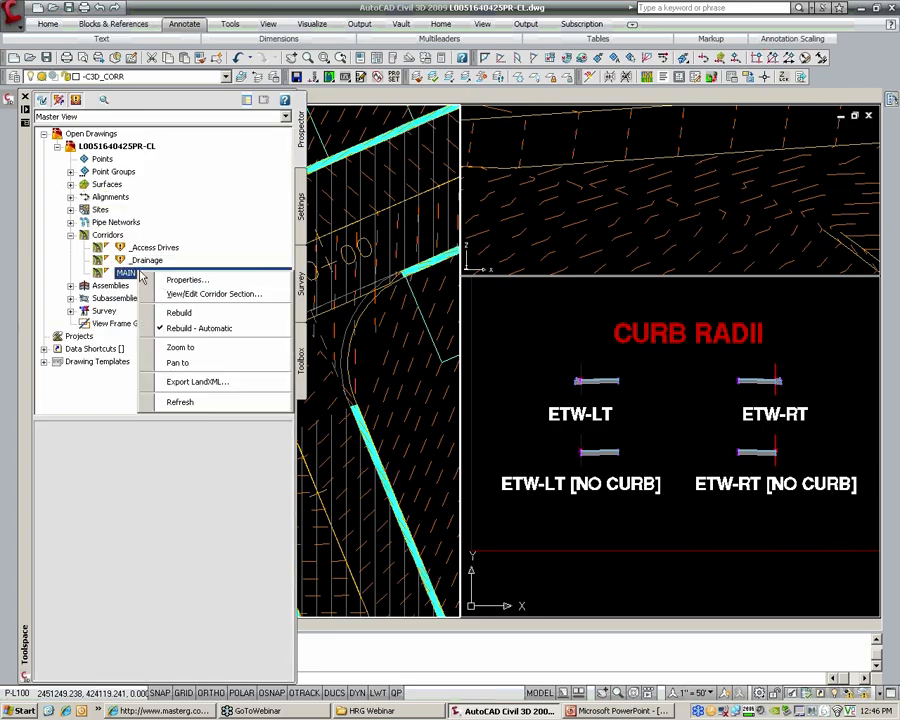
{"action": "left_click", "coordinate": [190, 279]}
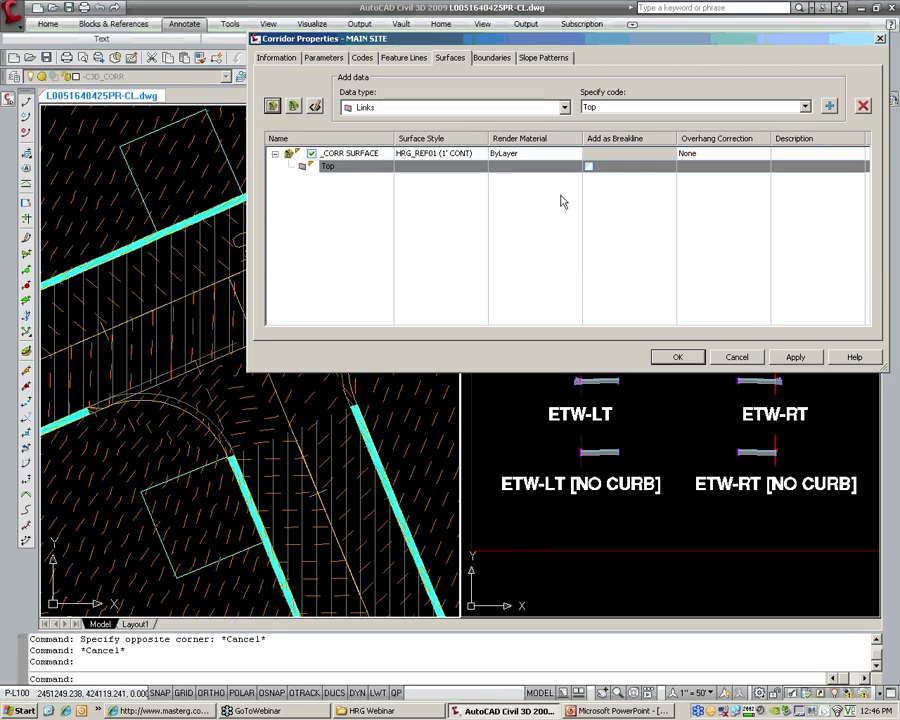
{"action": "left_click", "coordinate": [737, 358]}
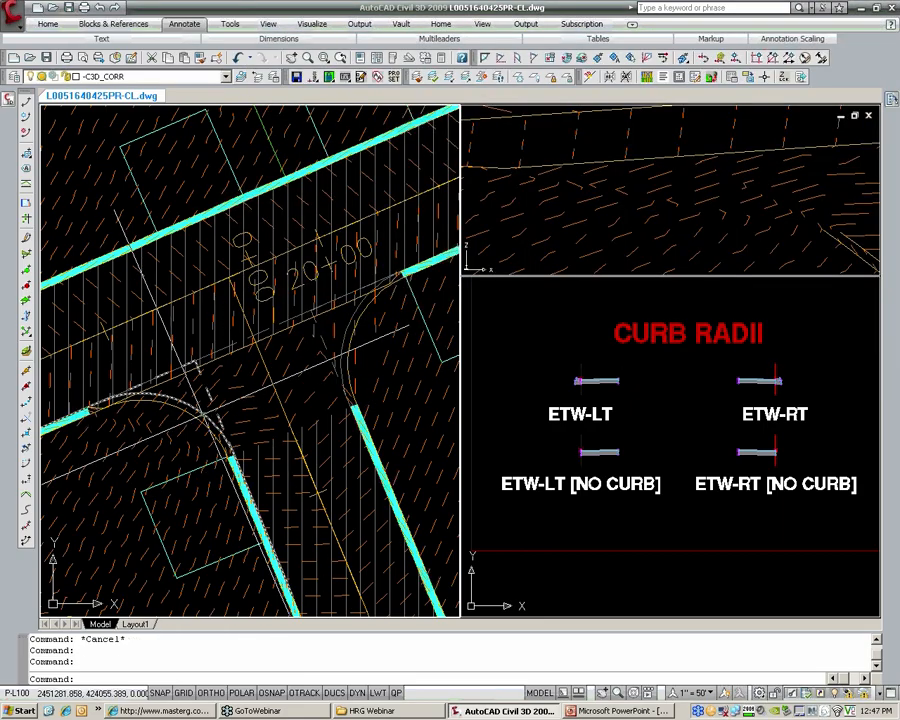
- Import the DM3_Index [PROP] label set into the RT-3rd INT alignment's labels and apply it
{"action": "left_click", "coordinate": [196, 404]}
{"action": "right_click", "coordinate": [203, 417]}
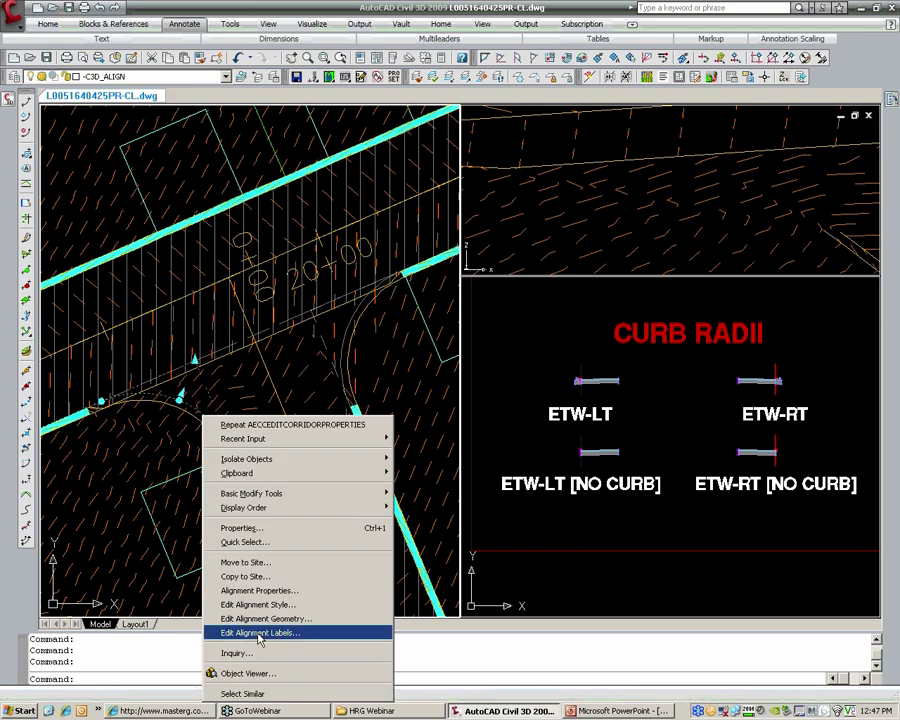
{"action": "left_click", "coordinate": [258, 633]}
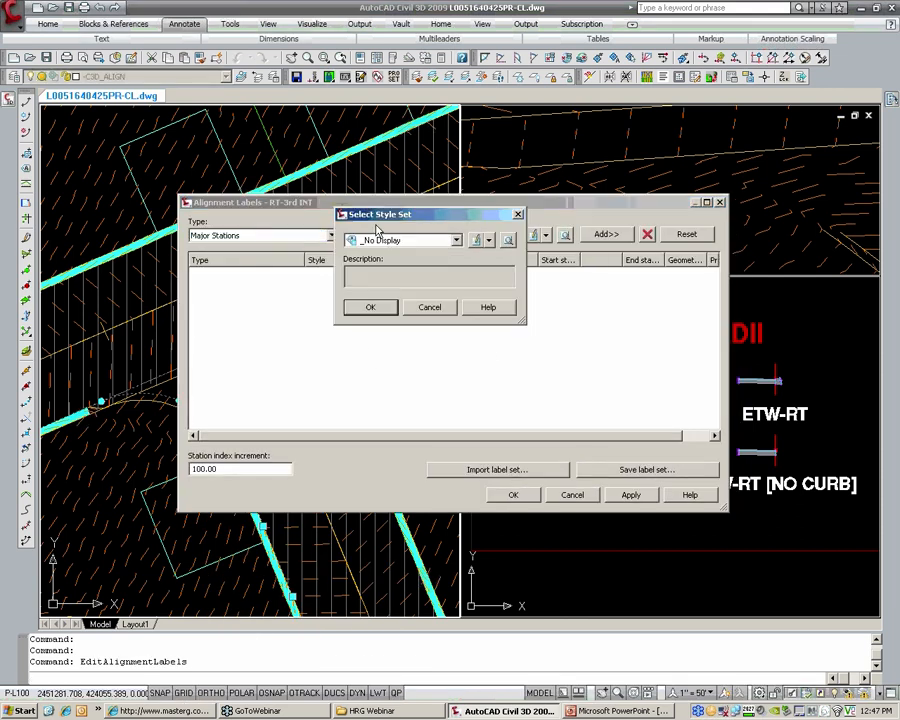
{"action": "left_click", "coordinate": [389, 241]}
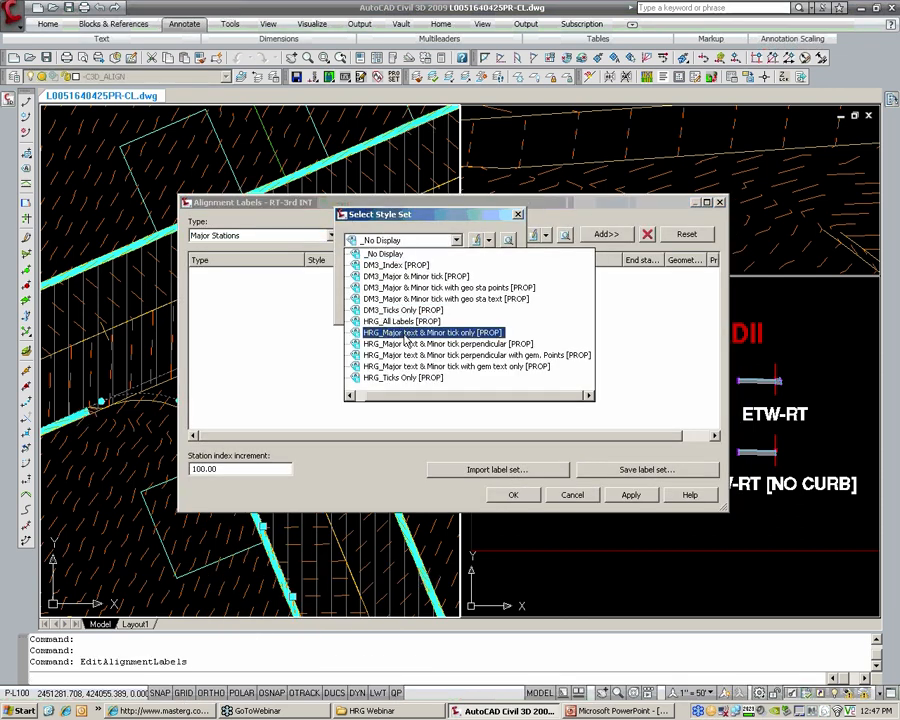
{"action": "left_click", "coordinate": [391, 266]}
{"action": "left_click", "coordinate": [368, 305]}
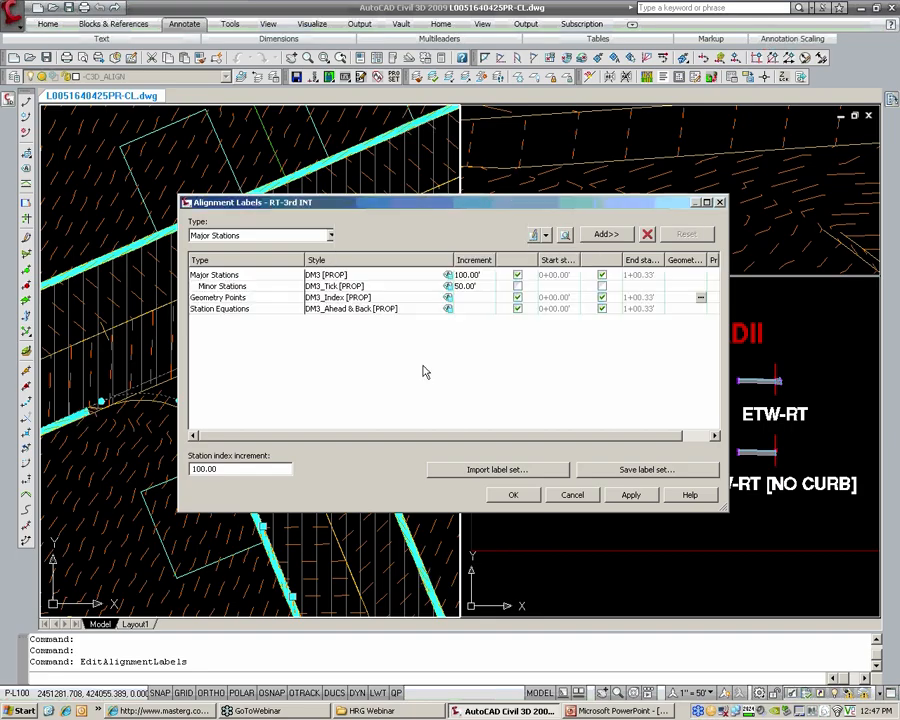
{"action": "left_click", "coordinate": [509, 492]}
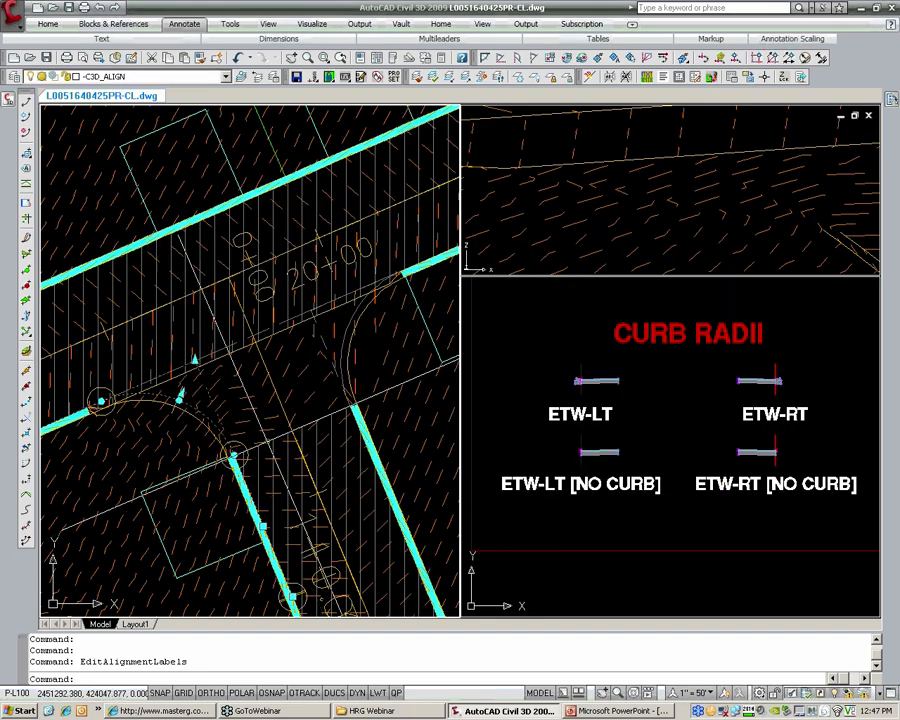
{"action": "scroll", "coordinate": [293, 420], "scroll_direction": "down", "scroll_amount": 2}
{"action": "key", "text": "Escape"}
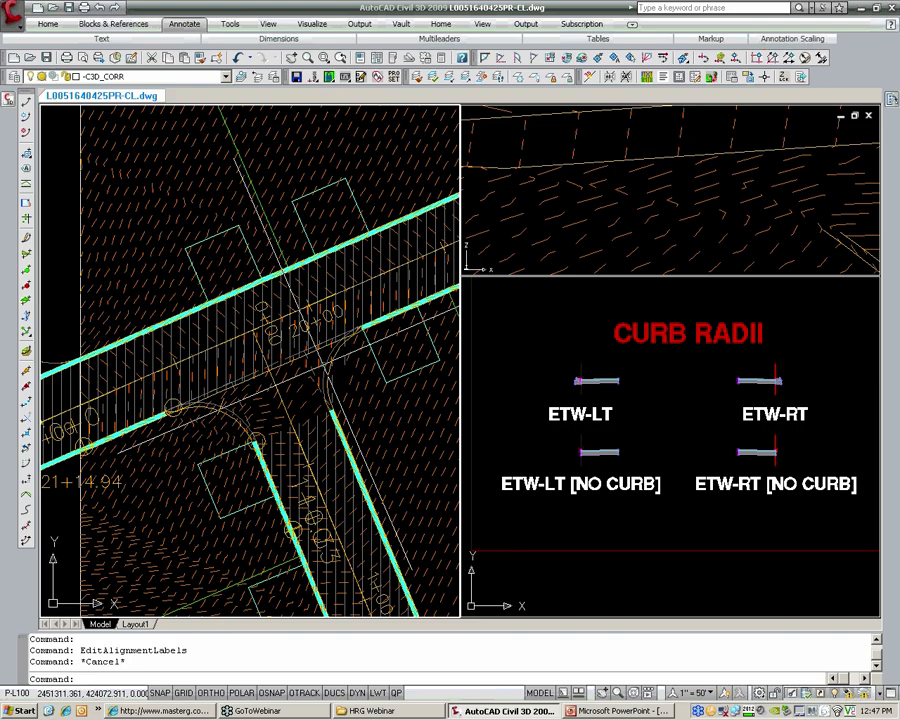
- Apply the DM3_Index [PROP] label set to the LT-3rd INT alignment
{"action": "right_click", "coordinate": [325, 360]}
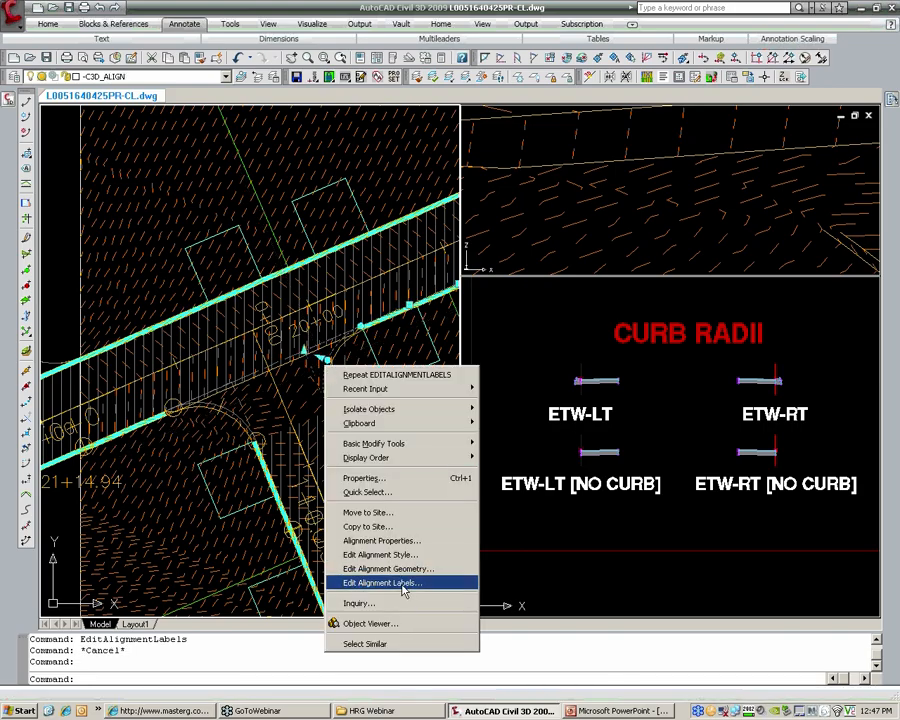
{"action": "left_click", "coordinate": [400, 578]}
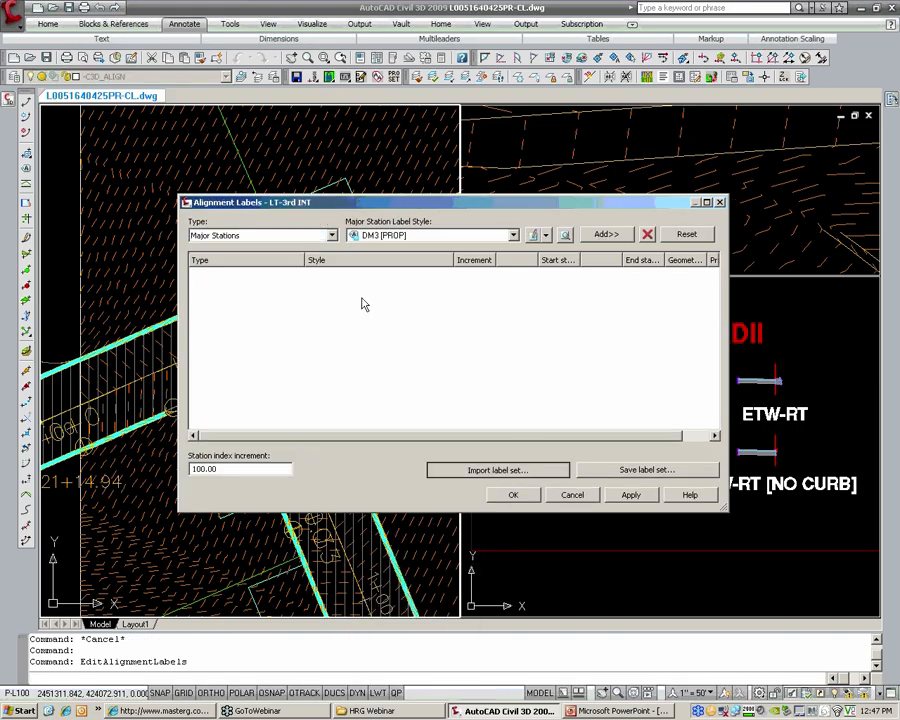
{"action": "left_click", "coordinate": [497, 470]}
{"action": "left_click", "coordinate": [380, 240]}
{"action": "left_click", "coordinate": [390, 265]}
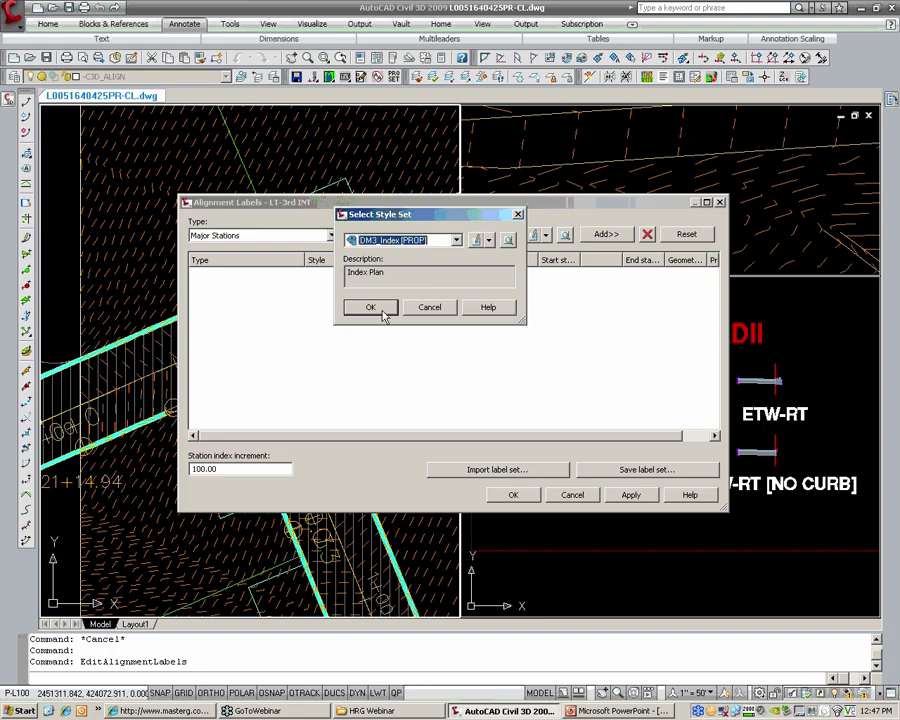
{"action": "left_click", "coordinate": [374, 307]}
{"action": "key", "text": "Escape"}
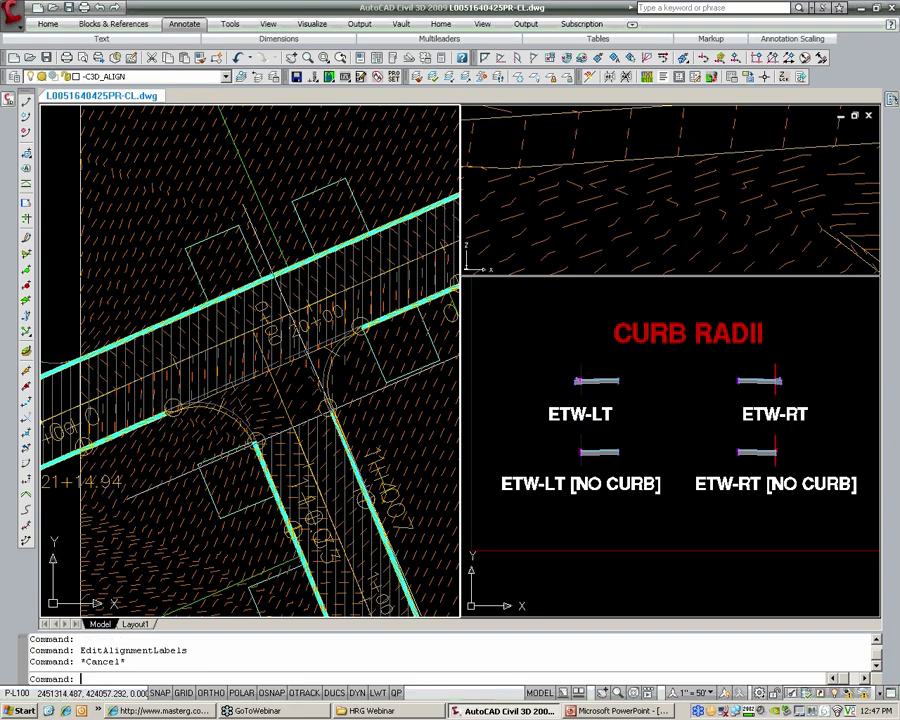
{"action": "key", "text": "Escape"}
- Save the drawing and unload the LD external reference
{"action": "type", "text": "QSAVE"}
{"action": "key", "text": "Return"}
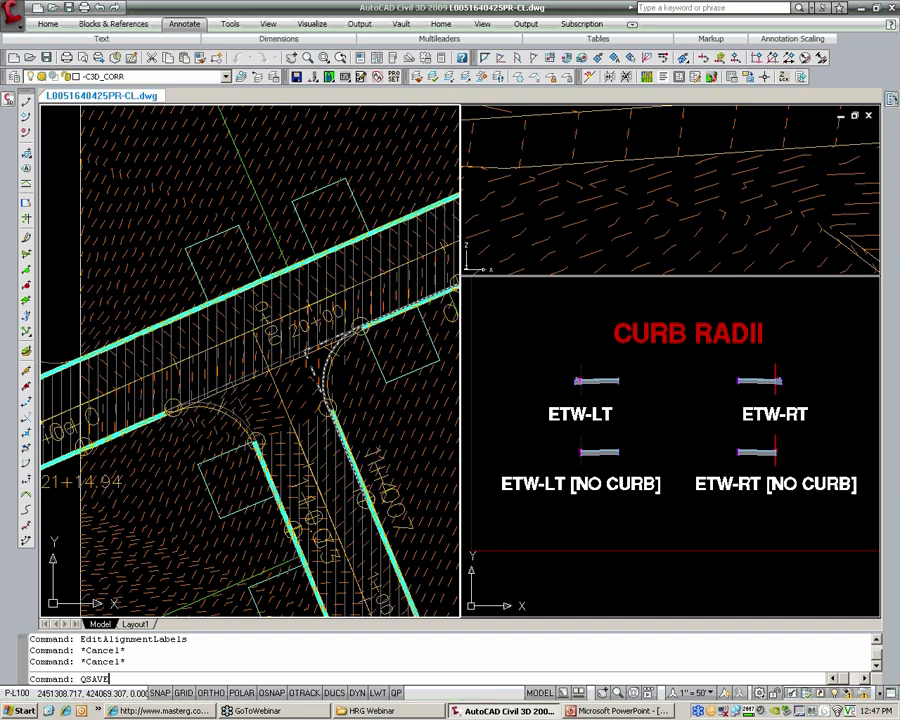
{"action": "type", "text": "XREF"}
{"action": "key", "text": "Return"}
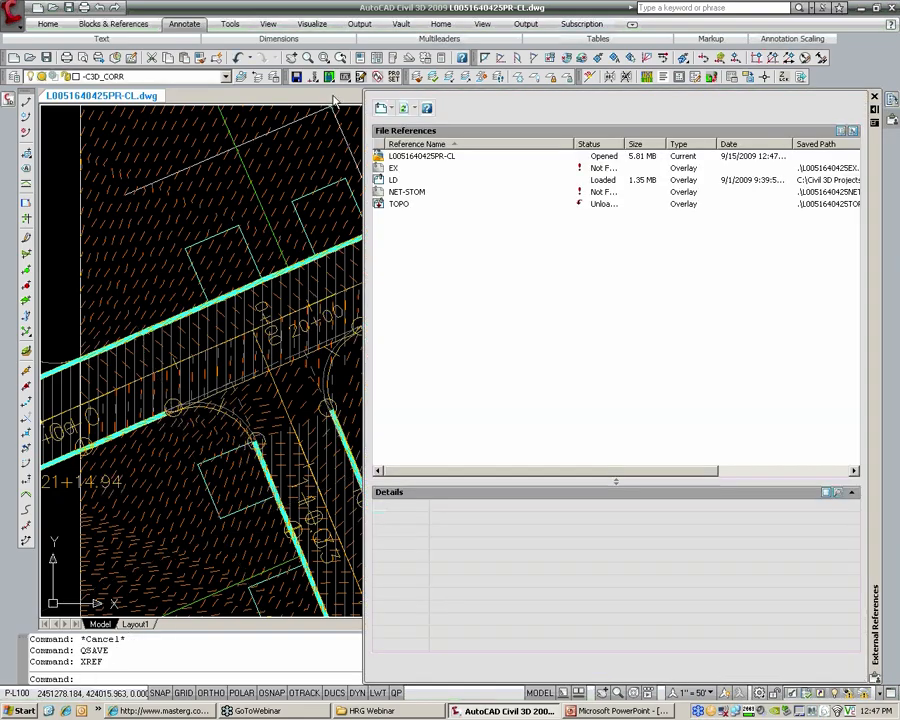
{"action": "left_click", "coordinate": [400, 191]}
{"action": "right_click", "coordinate": [390, 180]}
{"action": "left_click", "coordinate": [413, 213]}
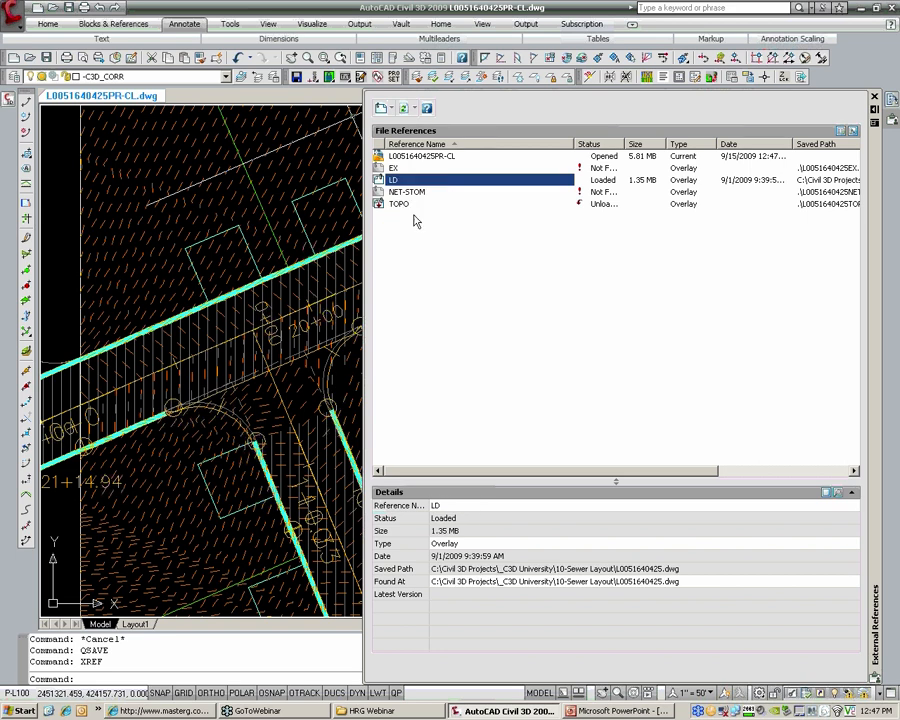
{"action": "key", "text": "Escape"}
{"action": "key", "text": "Escape"}
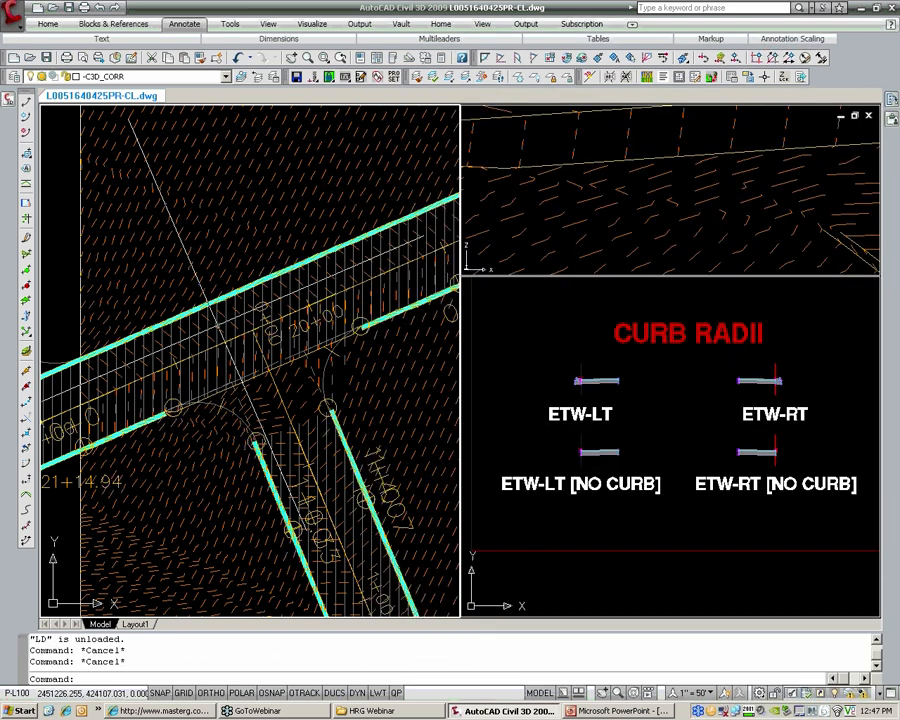
- Set the annotation scale of the plan view to 1" = 10'
{"action": "left_click", "coordinate": [704, 692]}
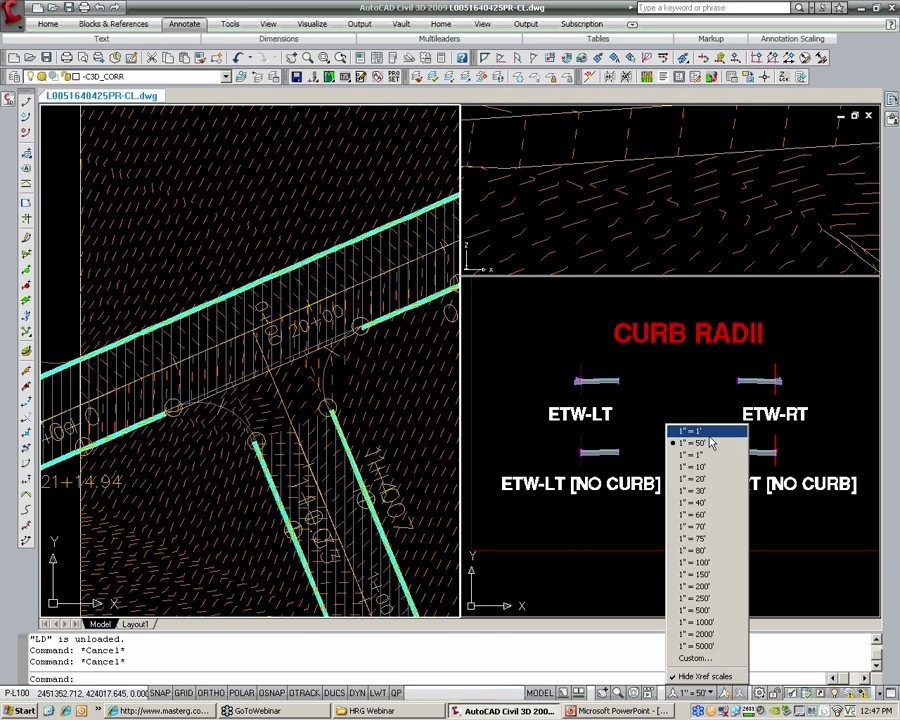
{"action": "left_click", "coordinate": [708, 471]}
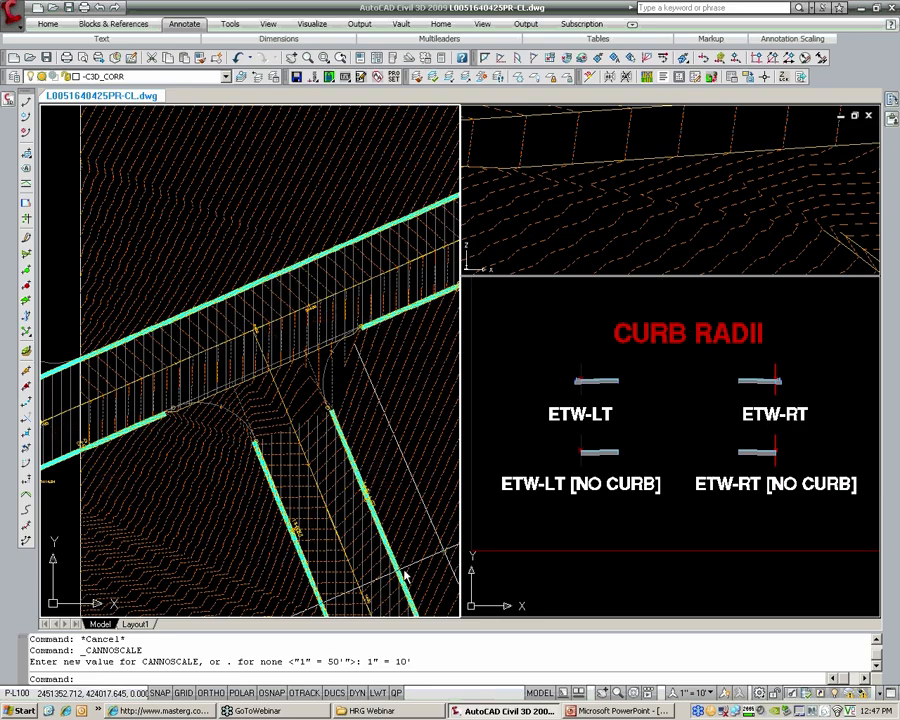
{"action": "middle_click_drag", "start_coordinate": [121, 430], "coordinate": [141, 428]}
{"action": "key", "text": "Escape"}
- Examine the geometry point labels and curb ends along both 3rd Street curb returns in plan
{"action": "scroll", "coordinate": [117, 442], "scroll_direction": "up", "scroll_amount": 6}
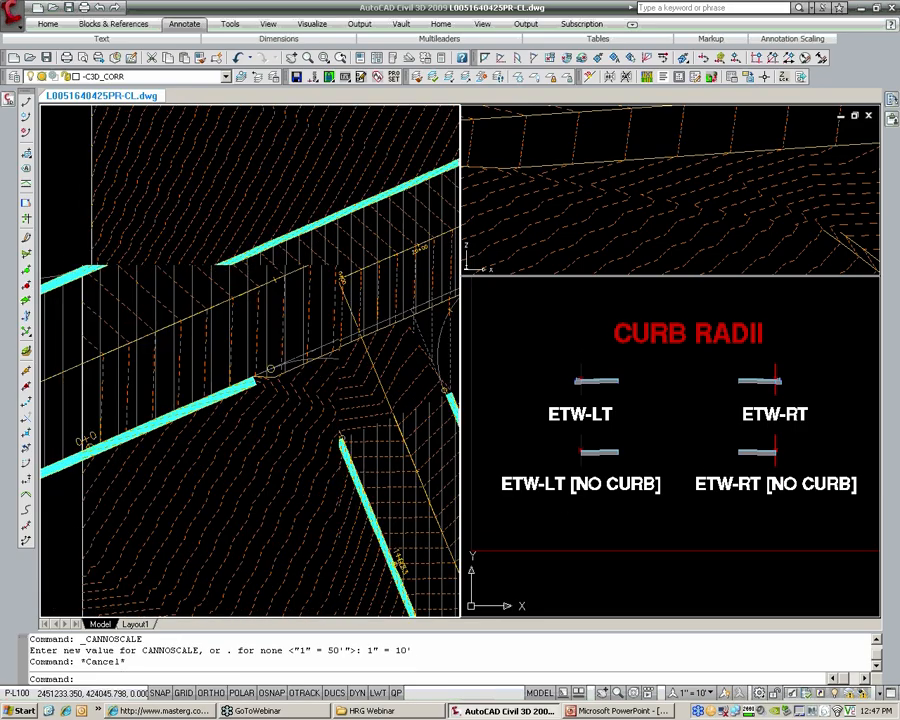
{"action": "scroll", "coordinate": [72, 440], "scroll_direction": "down", "scroll_amount": 3}
{"action": "middle_click_drag", "start_coordinate": [368, 483], "coordinate": [244, 387]}
{"action": "scroll", "coordinate": [331, 480], "scroll_direction": "up", "scroll_amount": 3}
{"action": "scroll", "coordinate": [331, 480], "scroll_direction": "down", "scroll_amount": 2}
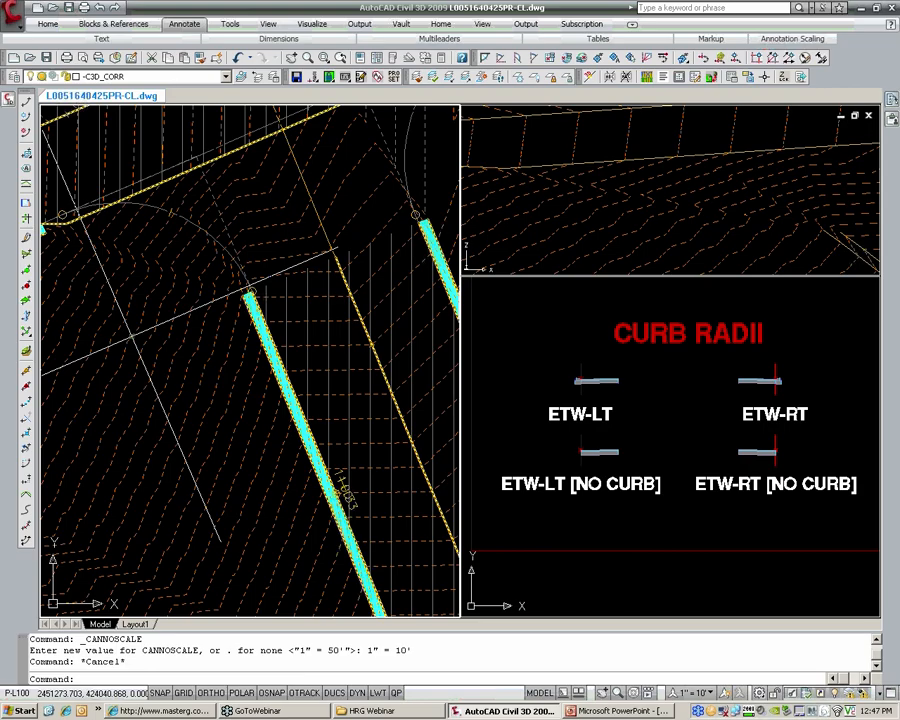
{"action": "scroll", "coordinate": [120, 339], "scroll_direction": "down", "scroll_amount": 2}
{"action": "middle_click_drag", "start_coordinate": [120, 339], "coordinate": [139, 545]}
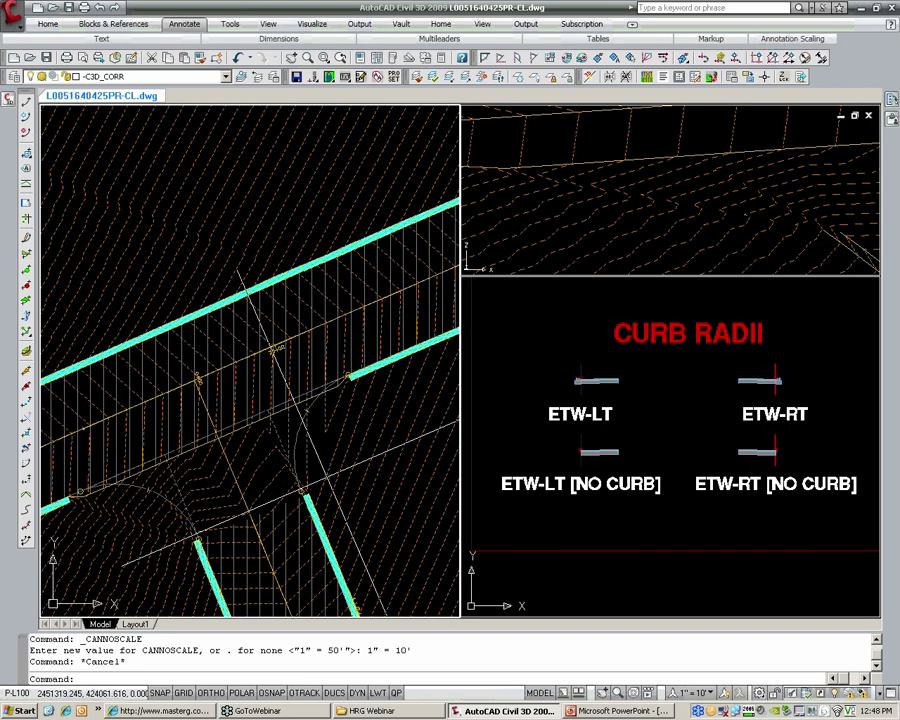
{"action": "middle_click_drag", "start_coordinate": [305, 393], "coordinate": [196, 272]}
{"action": "middle_click_drag", "start_coordinate": [381, 226], "coordinate": [366, 293]}
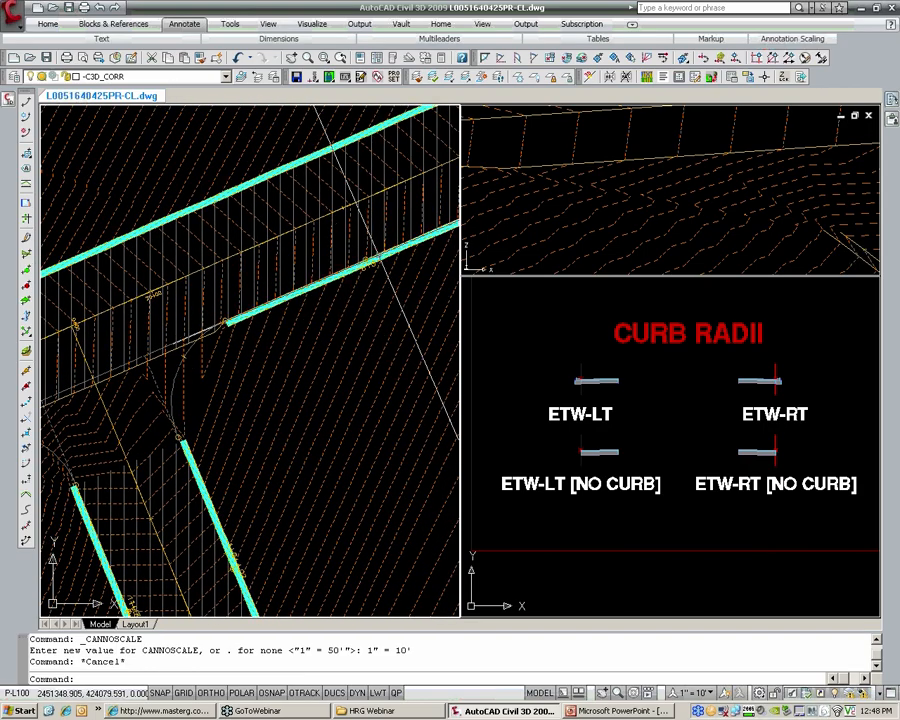
{"action": "scroll", "coordinate": [362, 270], "scroll_direction": "up", "scroll_amount": 3}
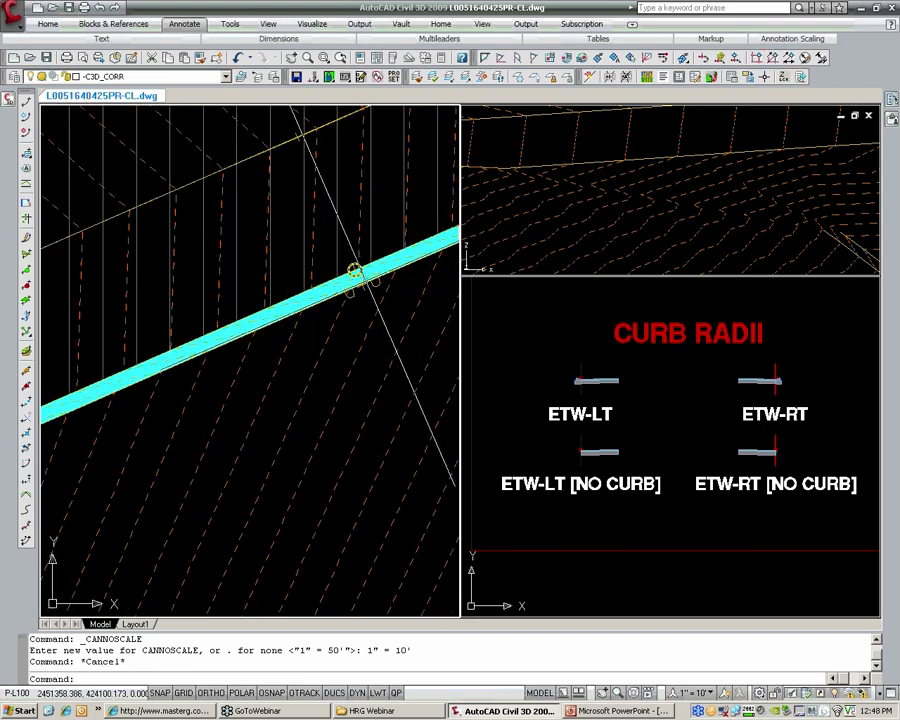
{"action": "scroll", "coordinate": [302, 303], "scroll_direction": "down", "scroll_amount": 3}
{"action": "middle_click_drag", "start_coordinate": [196, 371], "coordinate": [190, 293]}
{"action": "left_click_drag", "start_coordinate": [190, 293], "coordinate": [187, 293]}
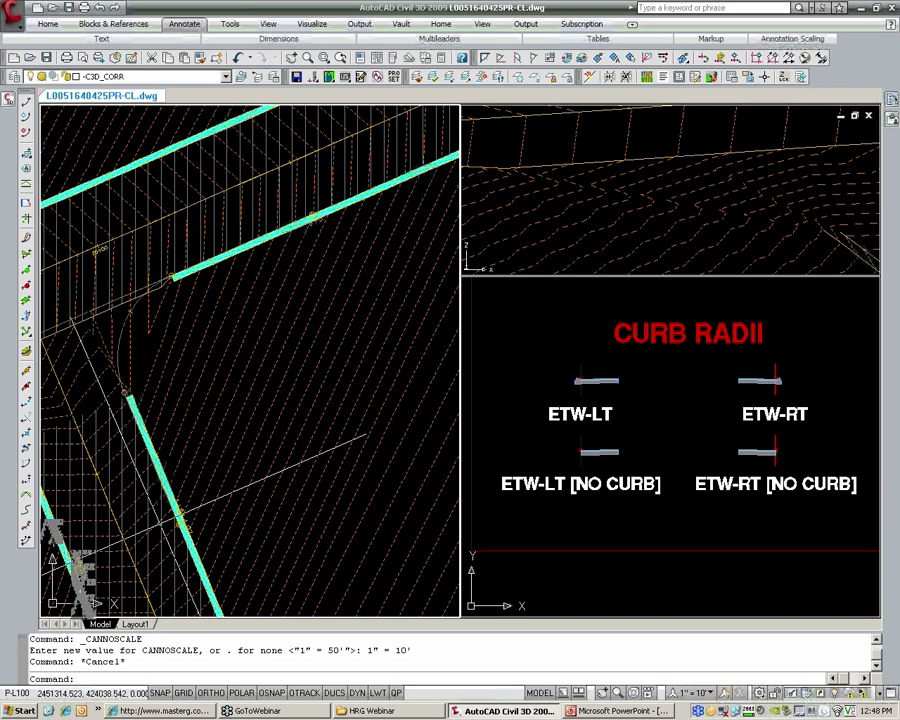
{"action": "scroll", "coordinate": [168, 516], "scroll_direction": "up", "scroll_amount": 5}
{"action": "scroll", "coordinate": [190, 495], "scroll_direction": "down", "scroll_amount": 5}
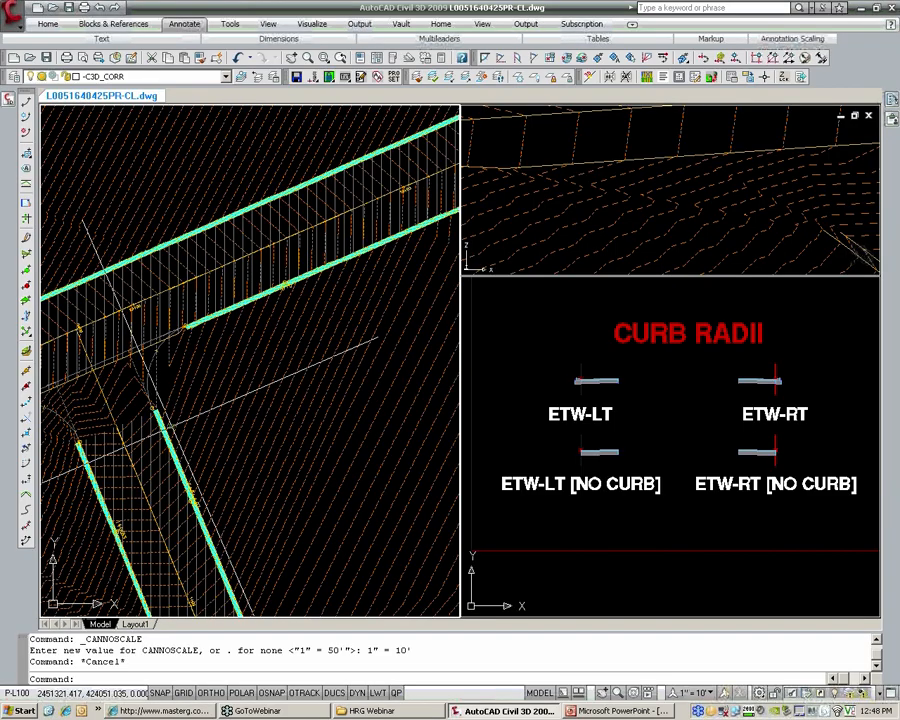
{"action": "scroll", "coordinate": [206, 441], "scroll_direction": "down", "scroll_amount": 1}
{"action": "middle_click_drag", "start_coordinate": [206, 441], "coordinate": [294, 456]}
- Inspect the ETW-RT assembly and compare it with the RT-3rd INT curb return in plan
{"action": "left_click", "coordinate": [636, 401]}
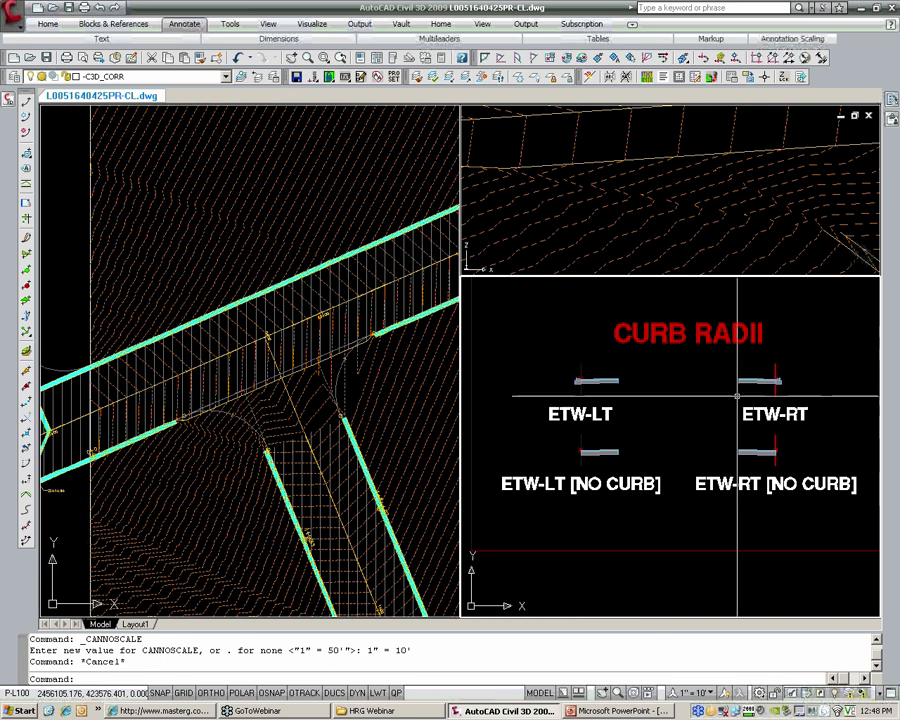
{"action": "scroll", "coordinate": [267, 413], "scroll_direction": "up", "scroll_amount": 2}
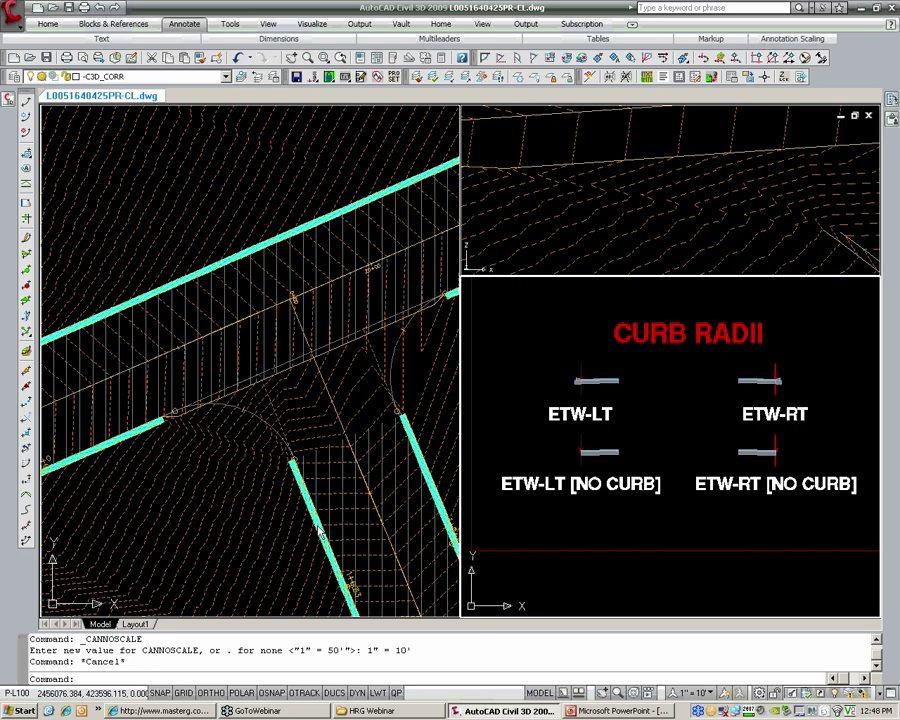
{"action": "scroll", "coordinate": [843, 364], "scroll_direction": "up", "scroll_amount": 3}
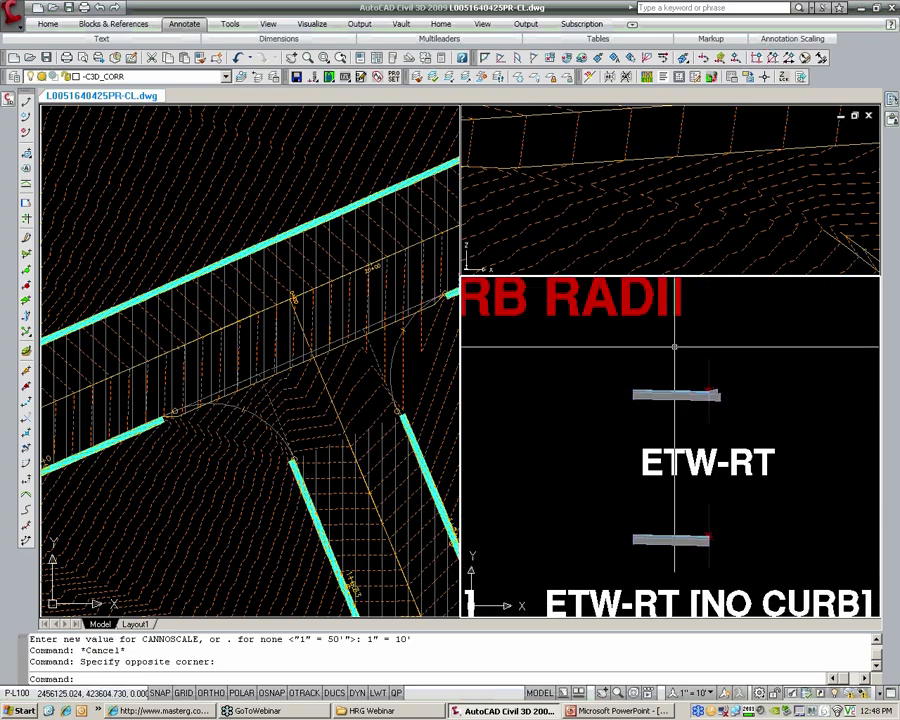
{"action": "scroll", "coordinate": [677, 418], "scroll_direction": "up", "scroll_amount": 3}
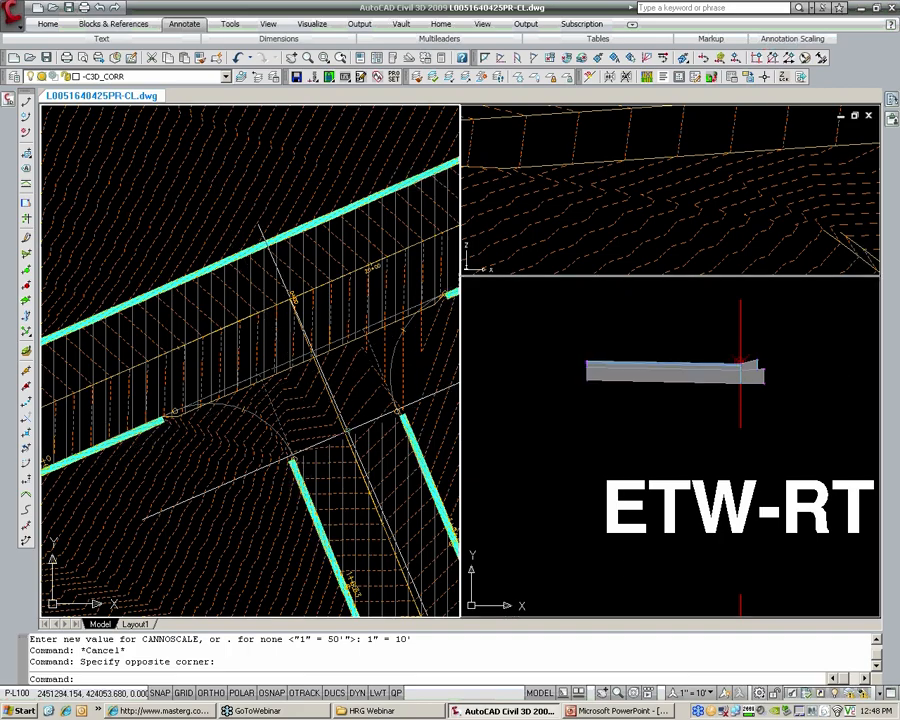
{"action": "middle_click_drag", "start_coordinate": [208, 426], "coordinate": [223, 418]}
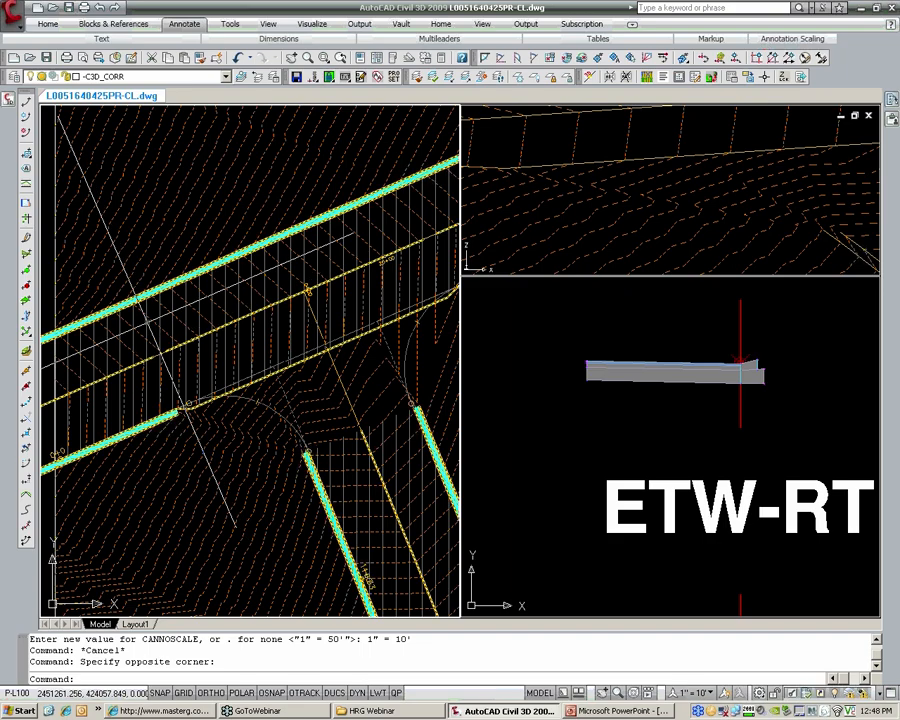
- Open the MAIN SITE corridor's baseline parameters and collapse the CLOVER and EMEROLD baselines
{"action": "left_click", "coordinate": [9, 102]}
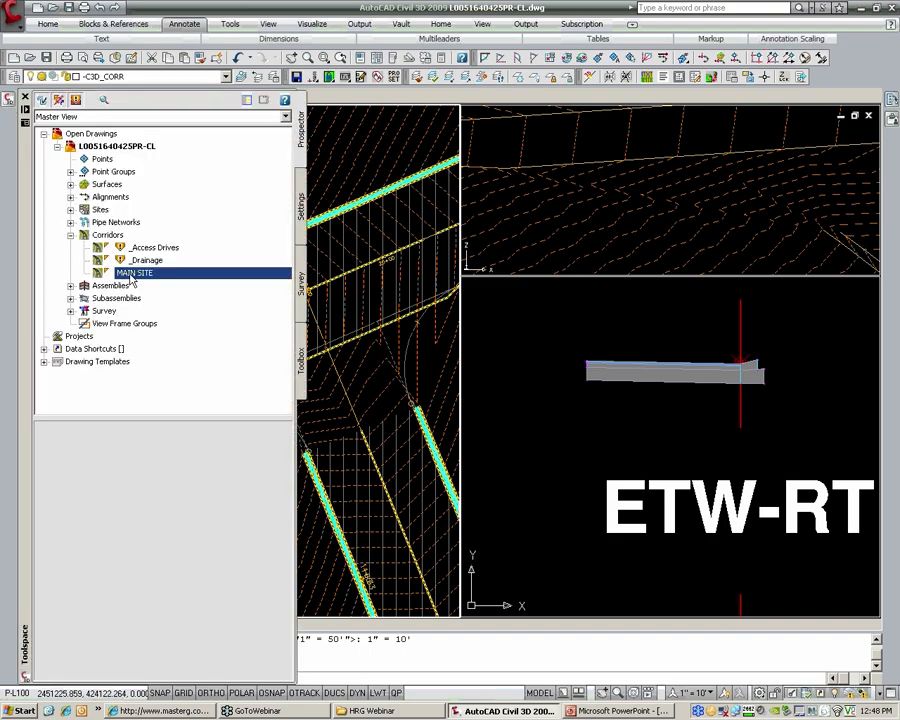
{"action": "right_click", "coordinate": [130, 275]}
{"action": "left_click", "coordinate": [152, 284]}
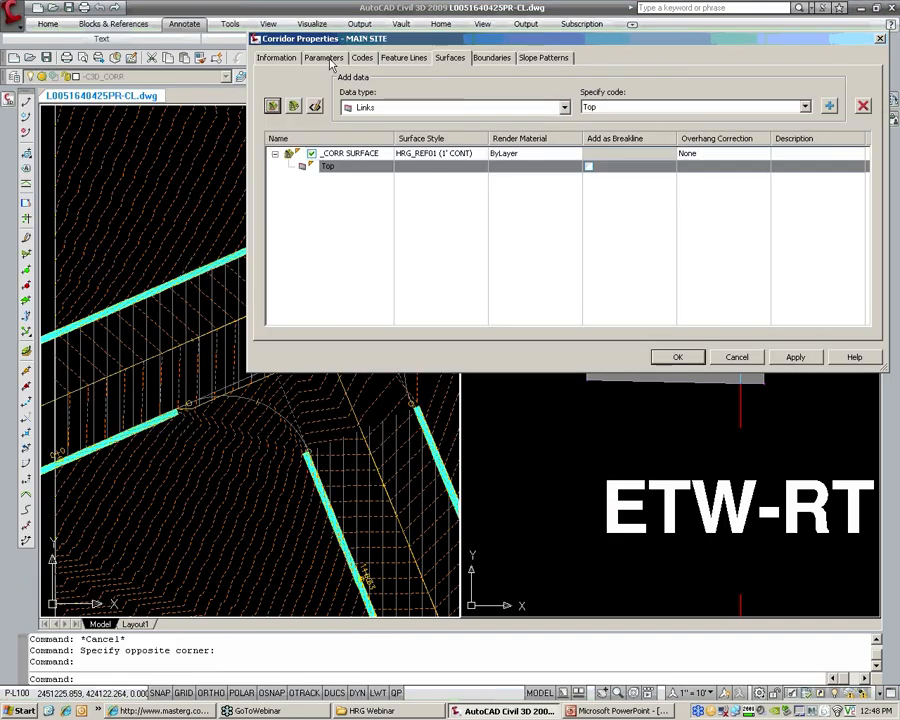
{"action": "left_click", "coordinate": [324, 58]}
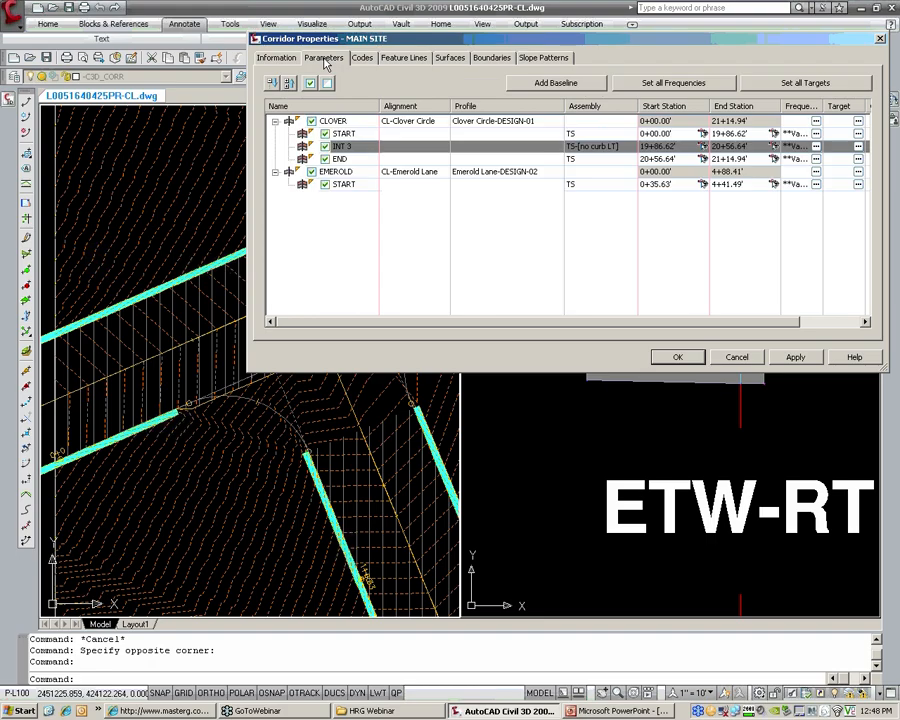
{"action": "left_click", "coordinate": [275, 172]}
{"action": "left_click", "coordinate": [275, 121]}
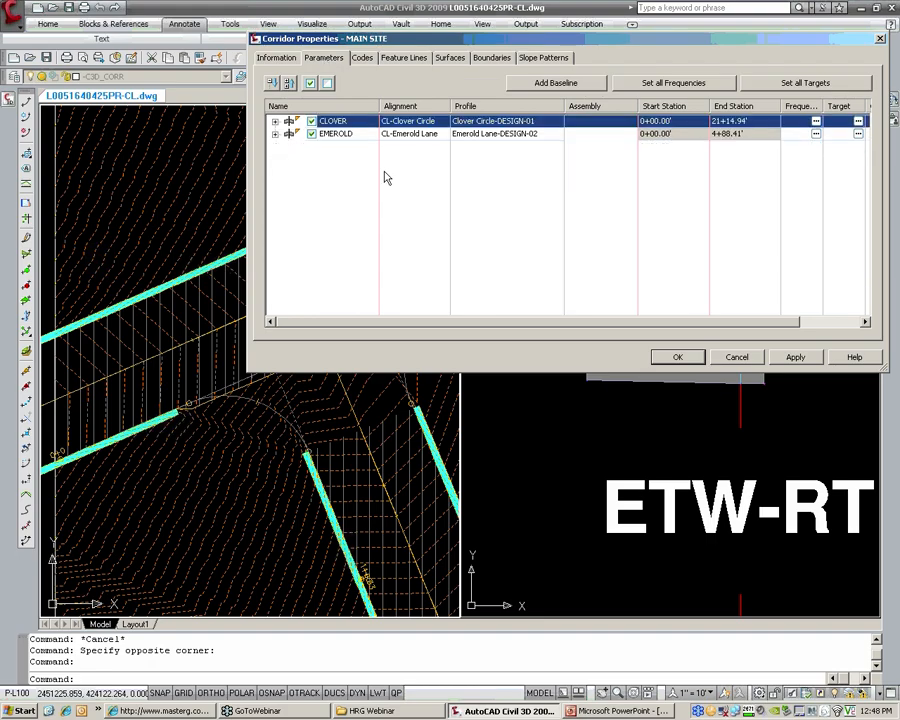
- Add a baseline on the RT-3rd INT alignment to the MAIN SITE corridor and name it RT-3rd INT
{"action": "left_click", "coordinate": [538, 85]}
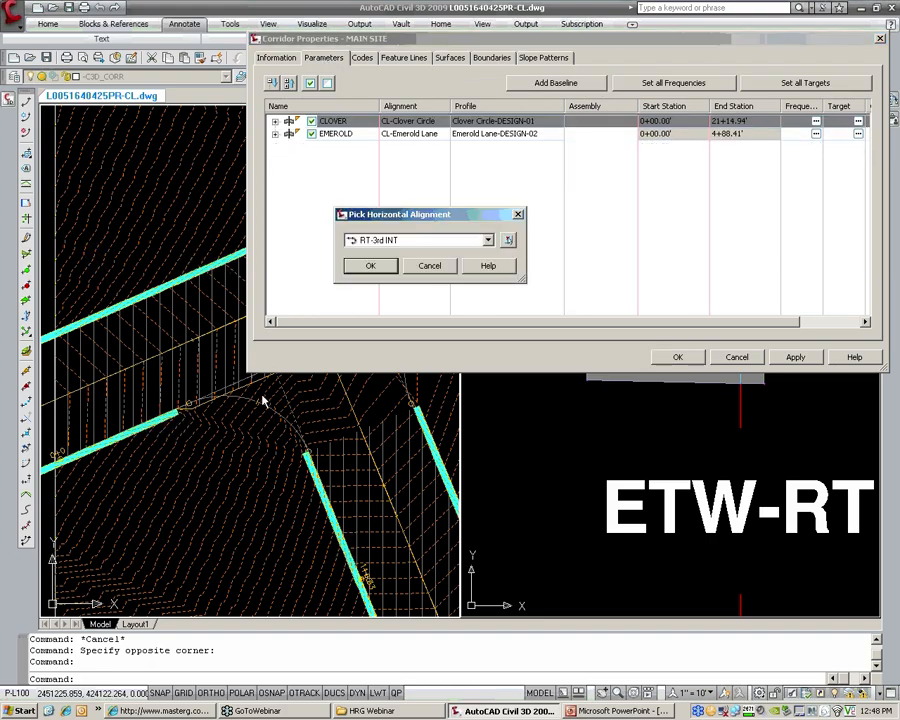
{"action": "left_click", "coordinate": [393, 245]}
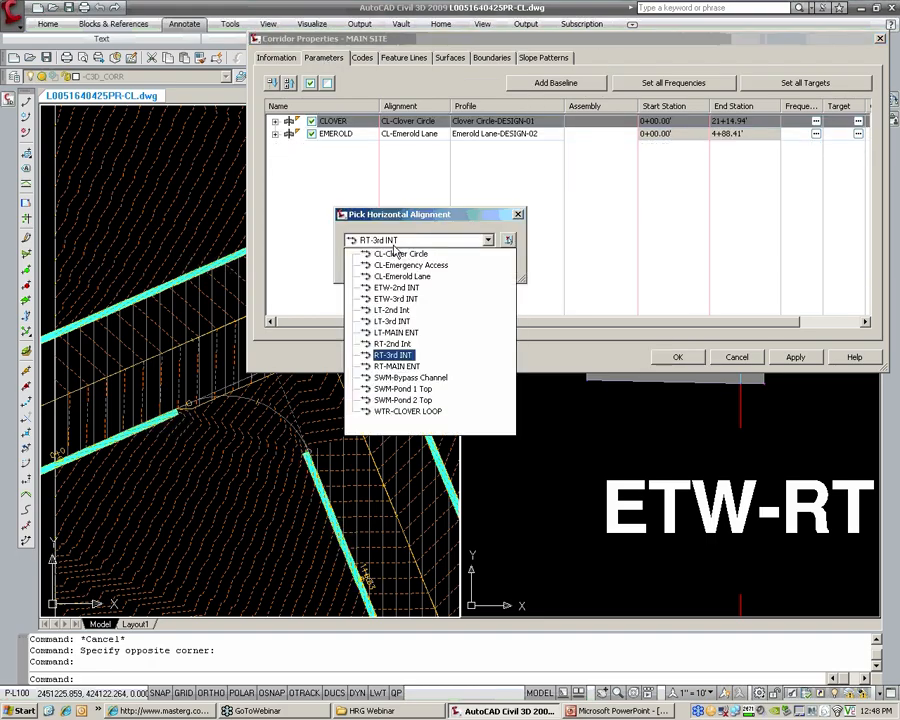
{"action": "left_click", "coordinate": [398, 356]}
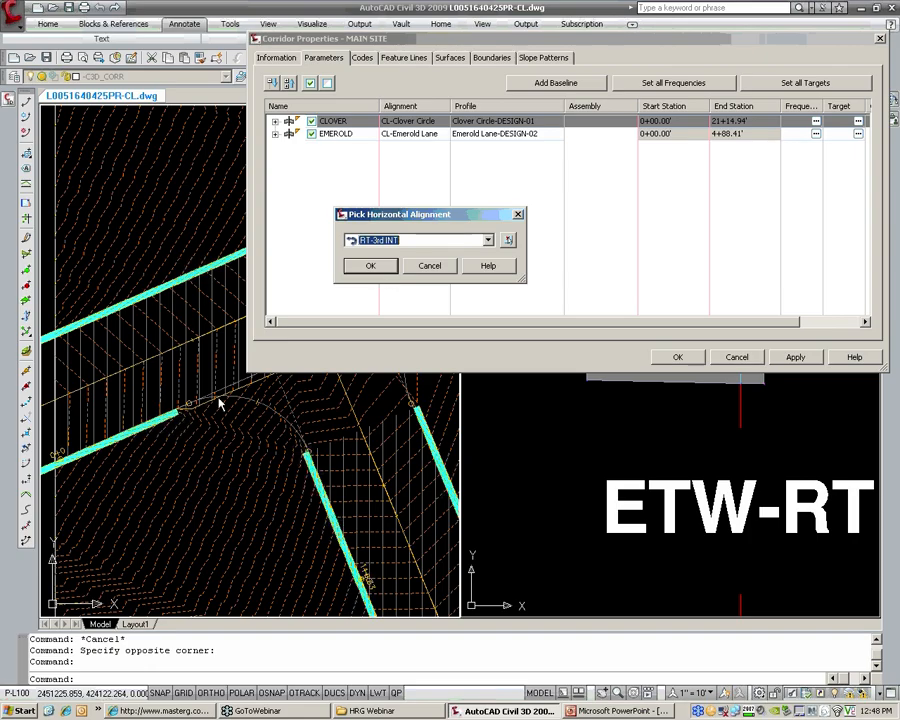
{"action": "left_click", "coordinate": [372, 268]}
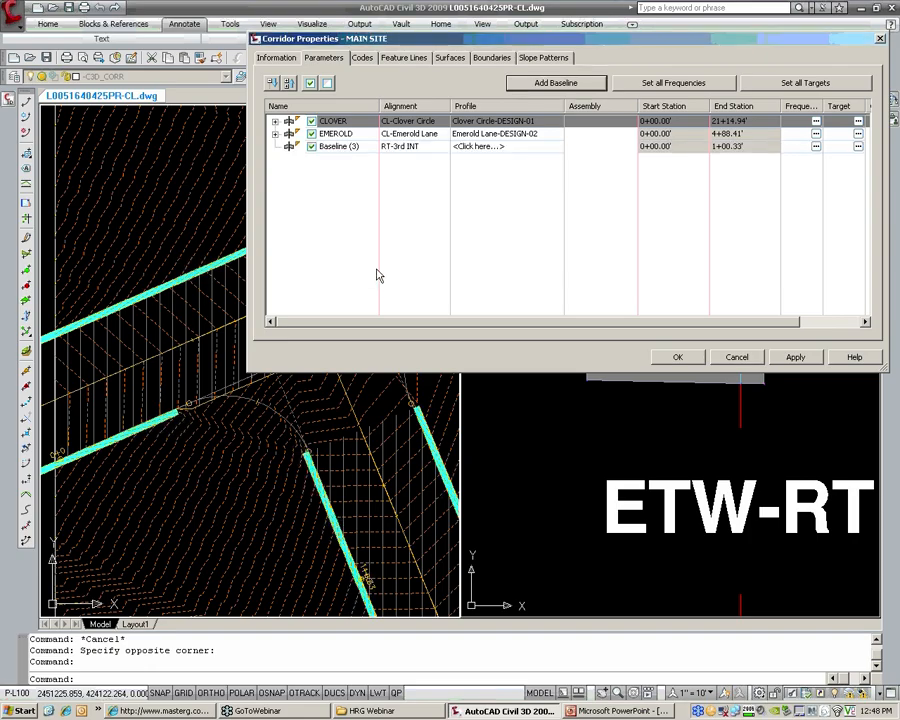
{"action": "left_click", "coordinate": [348, 146]}
{"action": "left_click", "coordinate": [356, 147]}
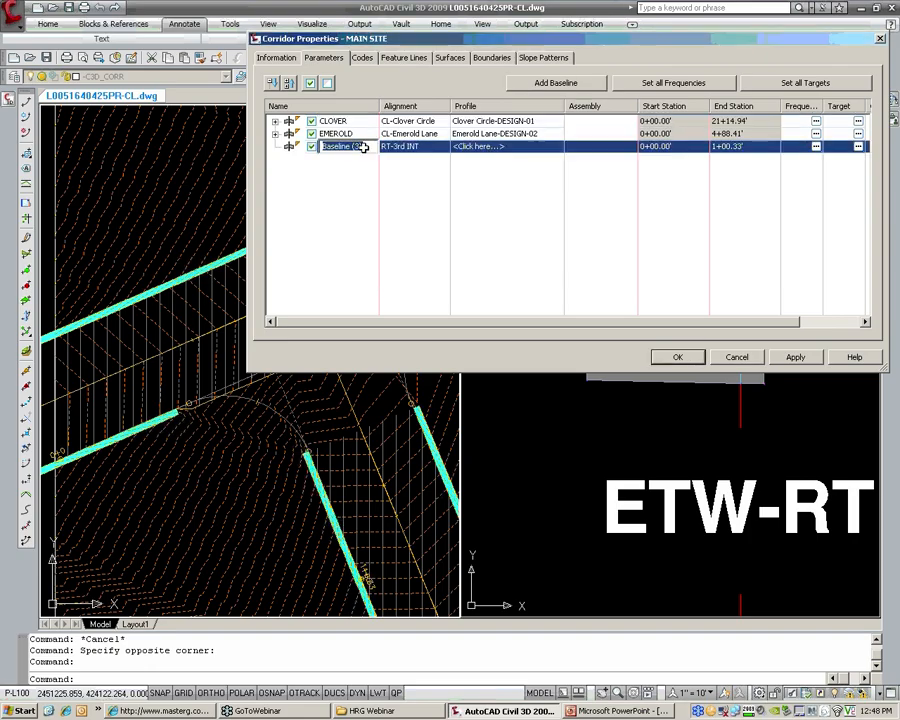
{"action": "type", "text": "RT-3rd INT"}
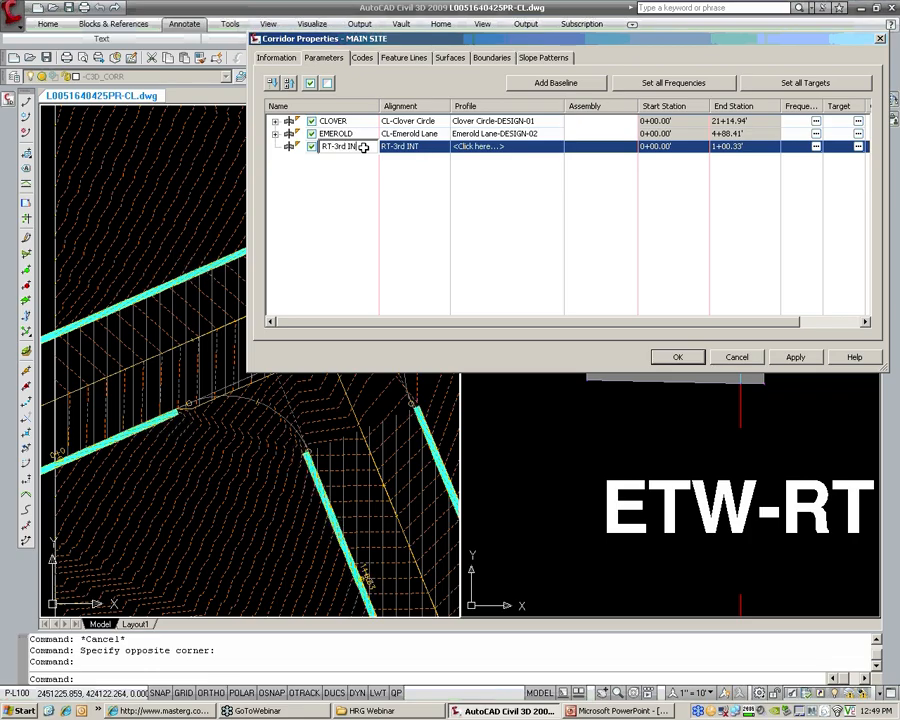
{"action": "left_click", "coordinate": [378, 192]}
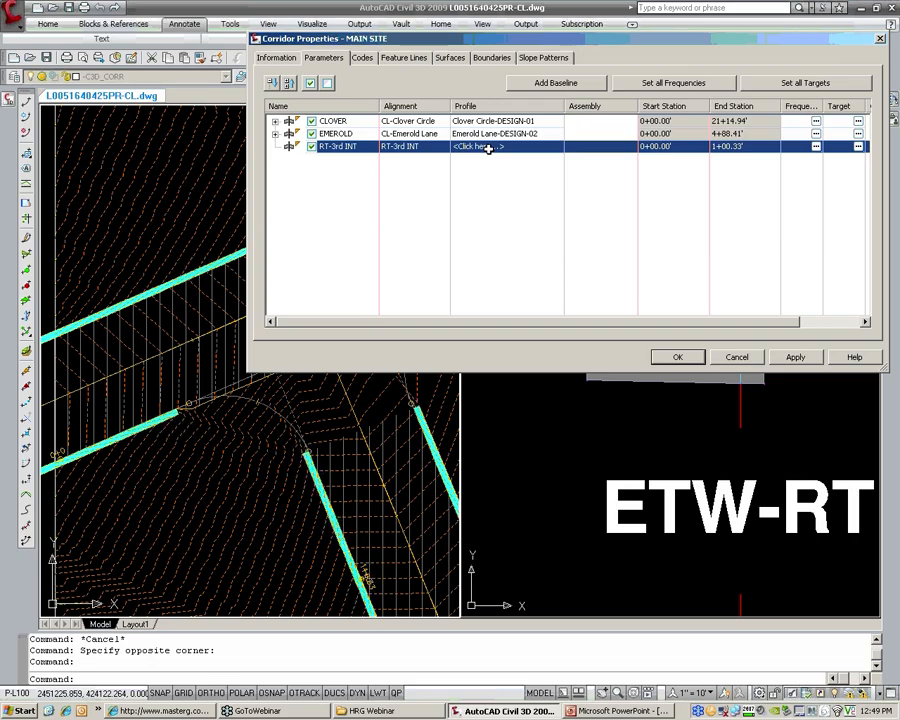
- Assign the RT-3rd INT-DESIGN-17 profile to the RT-3rd INT baseline and accept the corridor properties
{"action": "left_click", "coordinate": [487, 147]}
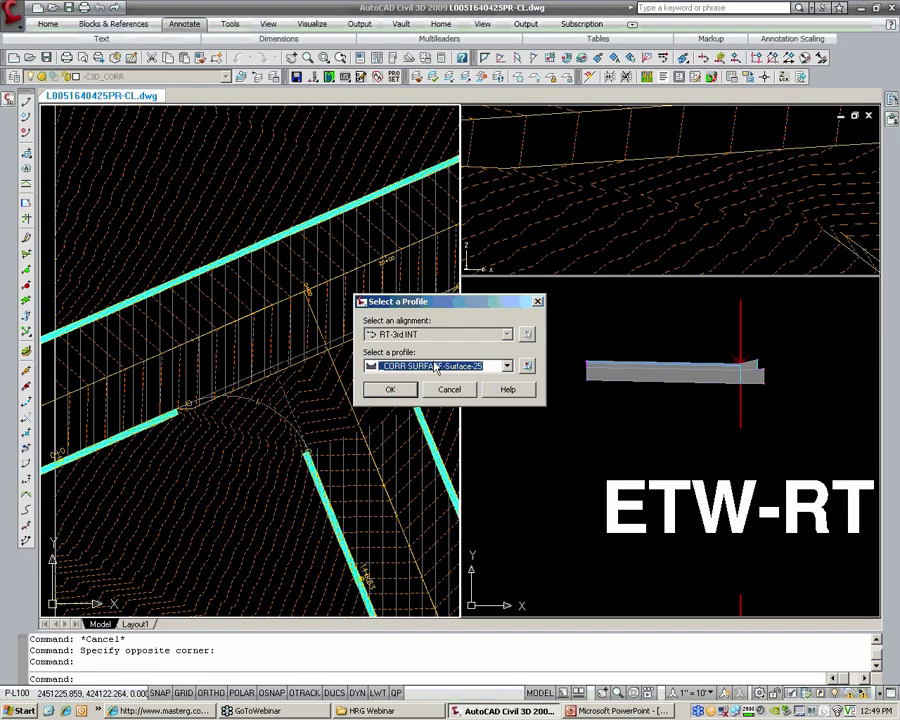
{"action": "left_click", "coordinate": [436, 367]}
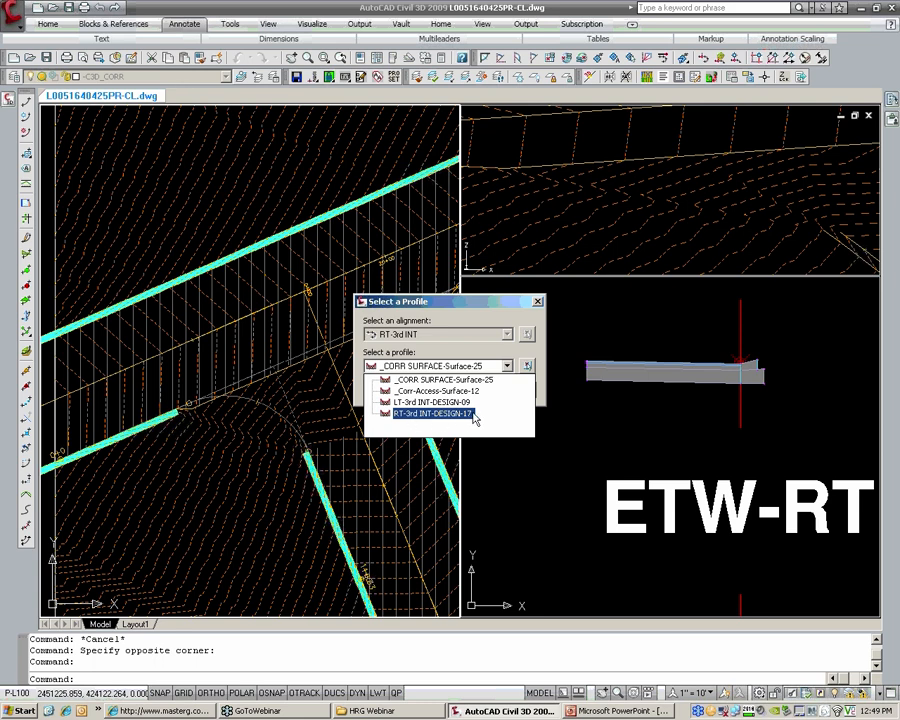
{"action": "left_click", "coordinate": [461, 413]}
{"action": "left_click", "coordinate": [507, 366]}
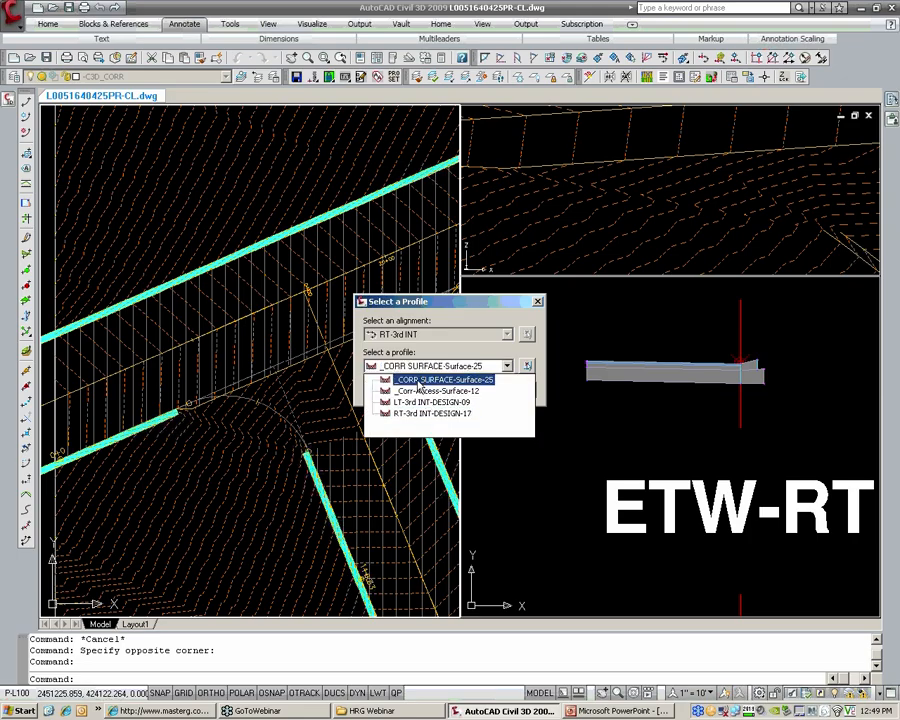
{"action": "left_click", "coordinate": [457, 421]}
{"action": "left_click", "coordinate": [395, 390]}
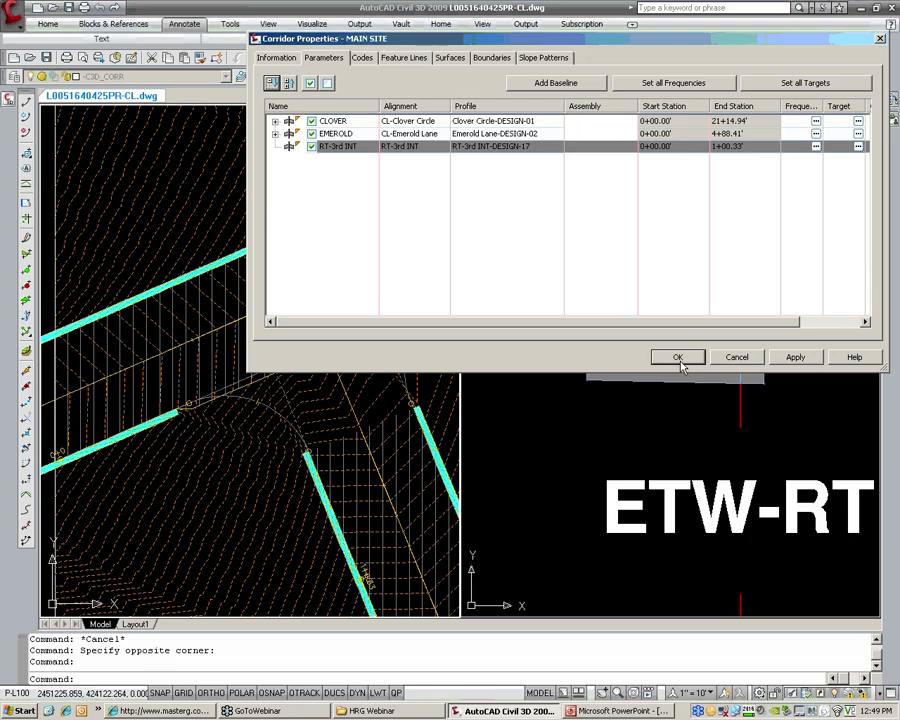
{"action": "left_click", "coordinate": [678, 358]}
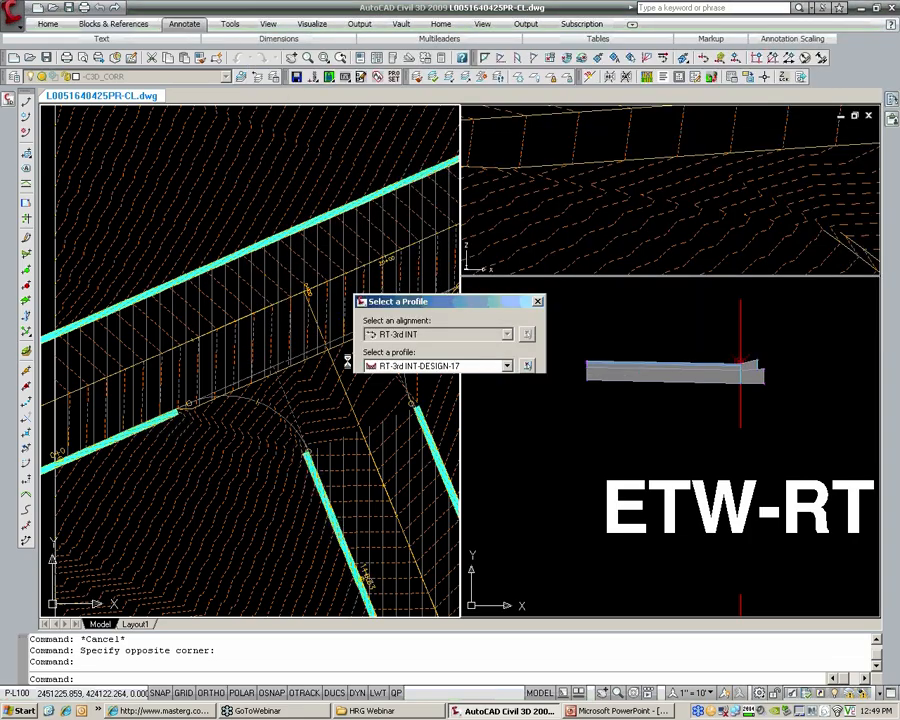
- Find the curb return's design profile in its profile view and check its name in the profile properties
{"action": "left_click", "coordinate": [566, 228]}
{"action": "scroll", "coordinate": [566, 228], "scroll_direction": "down", "scroll_amount": 8}
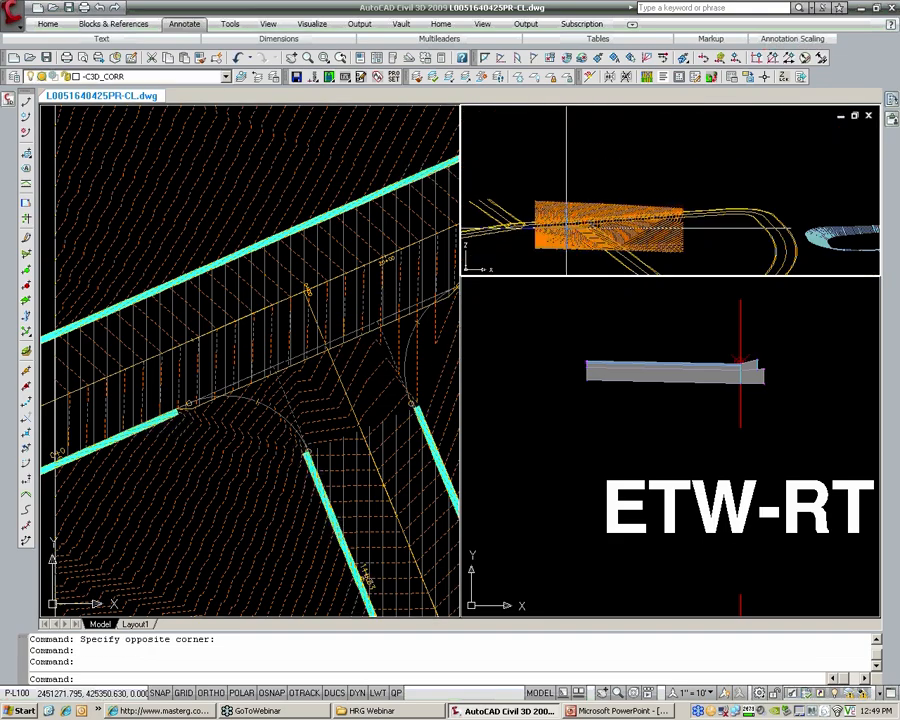
{"action": "left_click", "coordinate": [643, 418]}
{"action": "scroll", "coordinate": [640, 420], "scroll_direction": "down", "scroll_amount": 10}
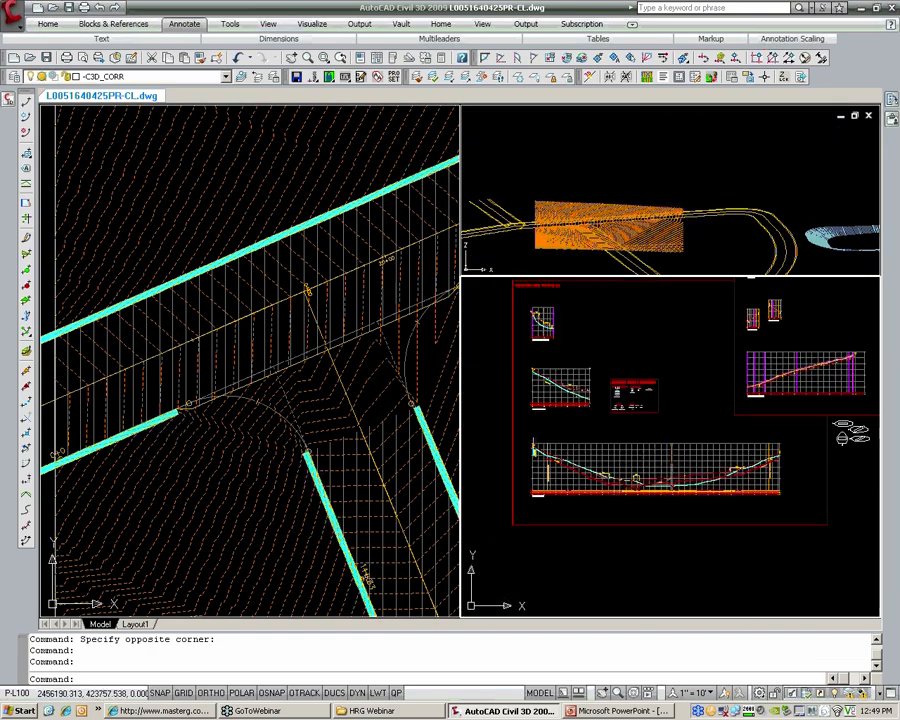
{"action": "scroll", "coordinate": [680, 440], "scroll_direction": "up", "scroll_amount": 10}
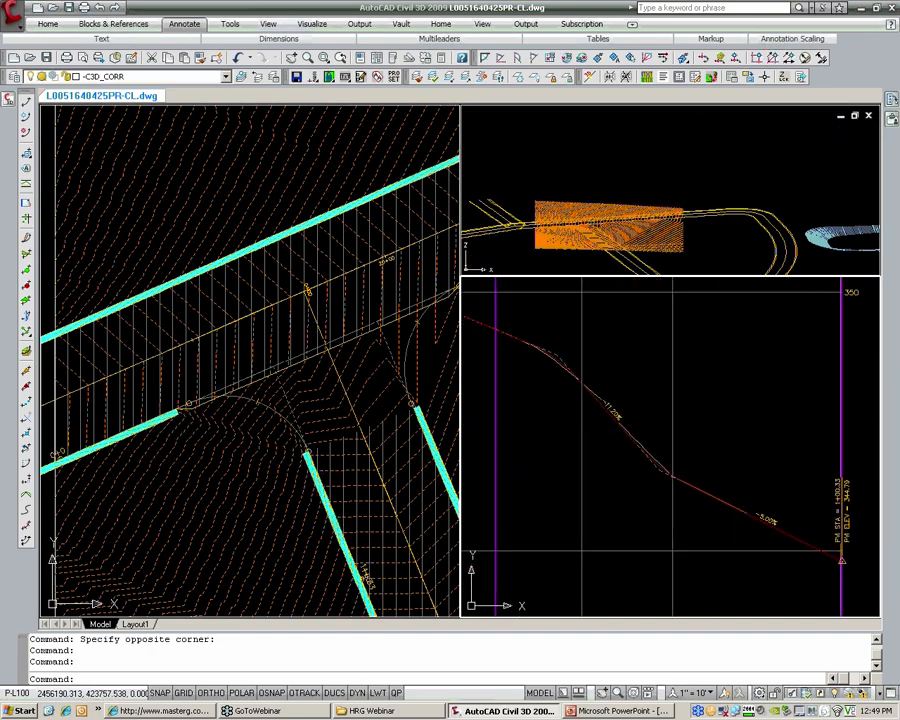
{"action": "scroll", "coordinate": [640, 446], "scroll_direction": "up", "scroll_amount": 3}
{"action": "left_click", "coordinate": [639, 445]}
{"action": "right_click", "coordinate": [645, 455]}
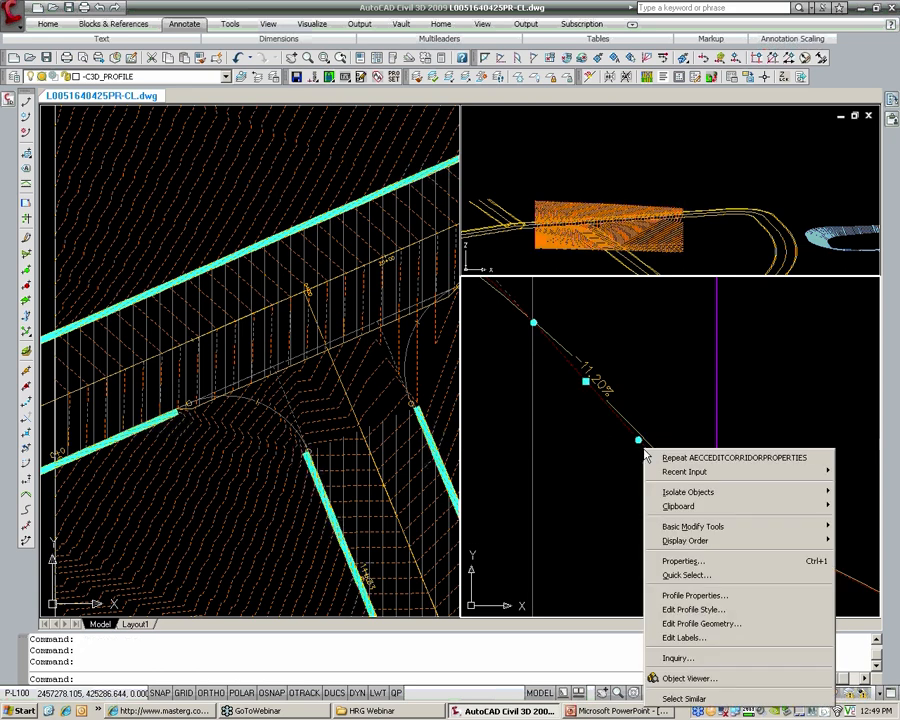
{"action": "left_click", "coordinate": [690, 595]}
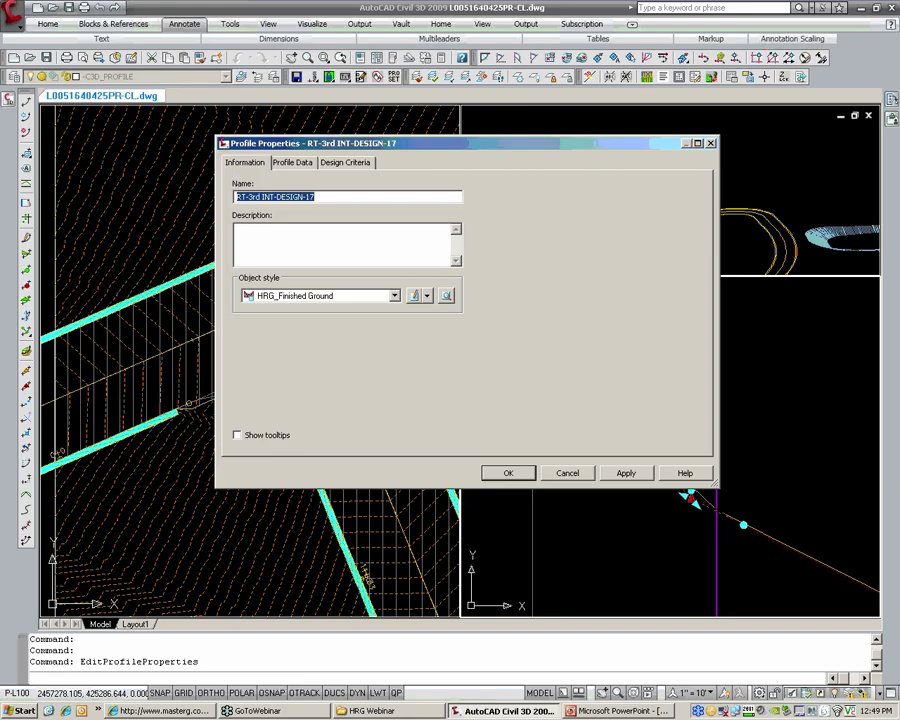
{"action": "left_click", "coordinate": [567, 473]}
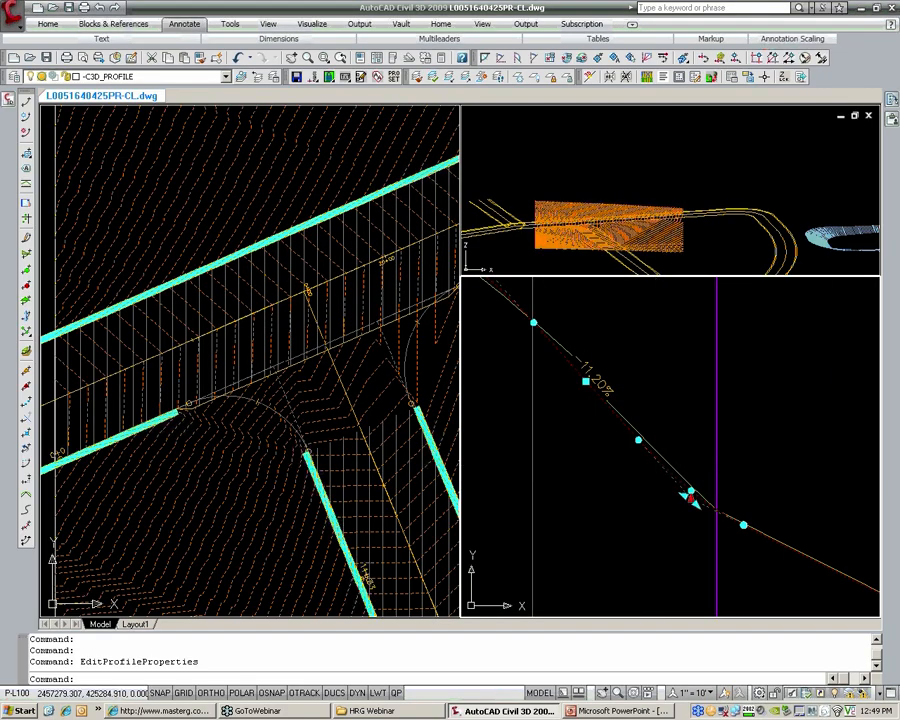
{"action": "right_click", "coordinate": [655, 466]}
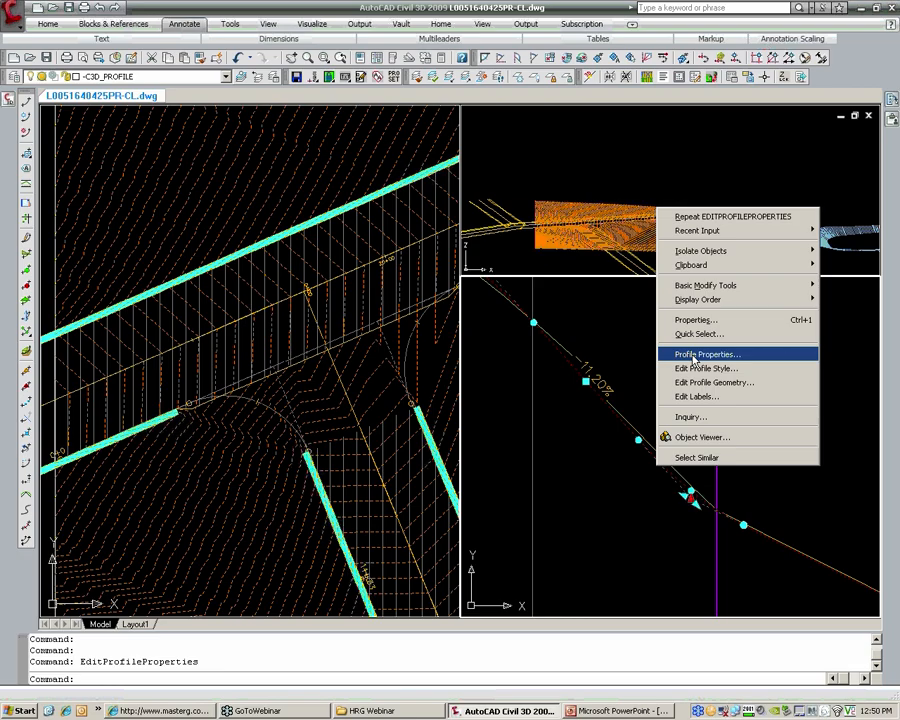
{"action": "key", "text": "Escape"}
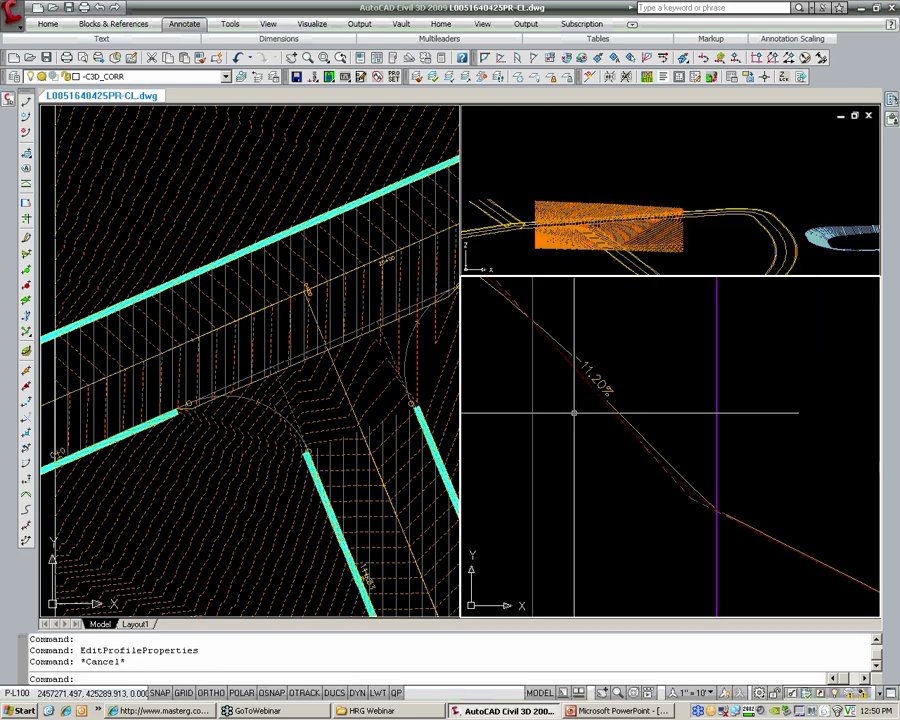
- Examine the RT-3rd INT curb return in plan and locate the ETW-RT assembly for comparison
{"action": "scroll", "coordinate": [566, 362], "scroll_direction": "down", "scroll_amount": 4}
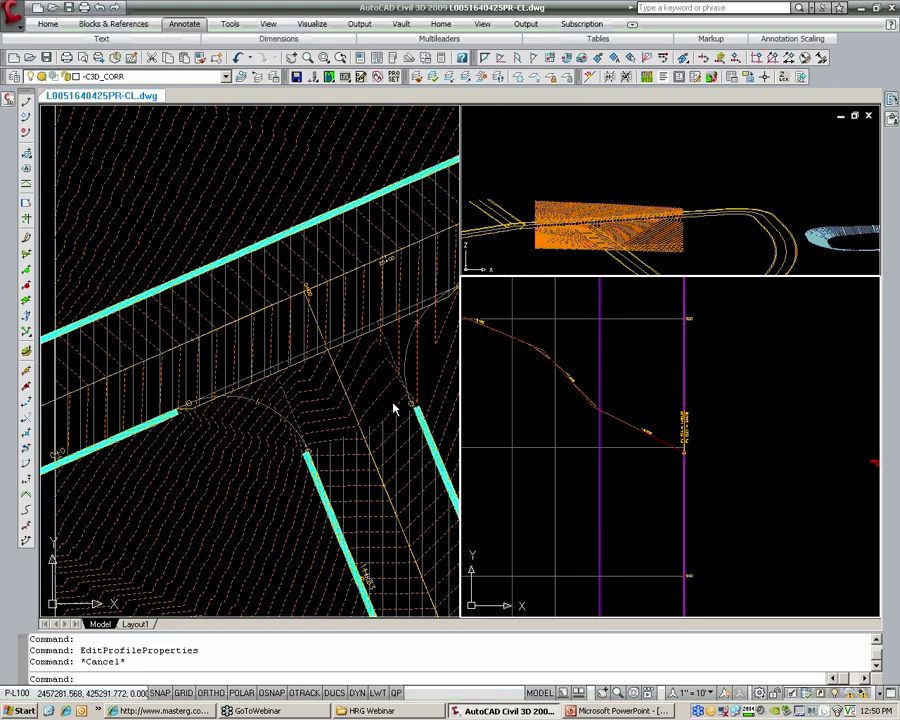
{"action": "left_click", "coordinate": [280, 375]}
{"action": "scroll", "coordinate": [282, 380], "scroll_direction": "up", "scroll_amount": 2}
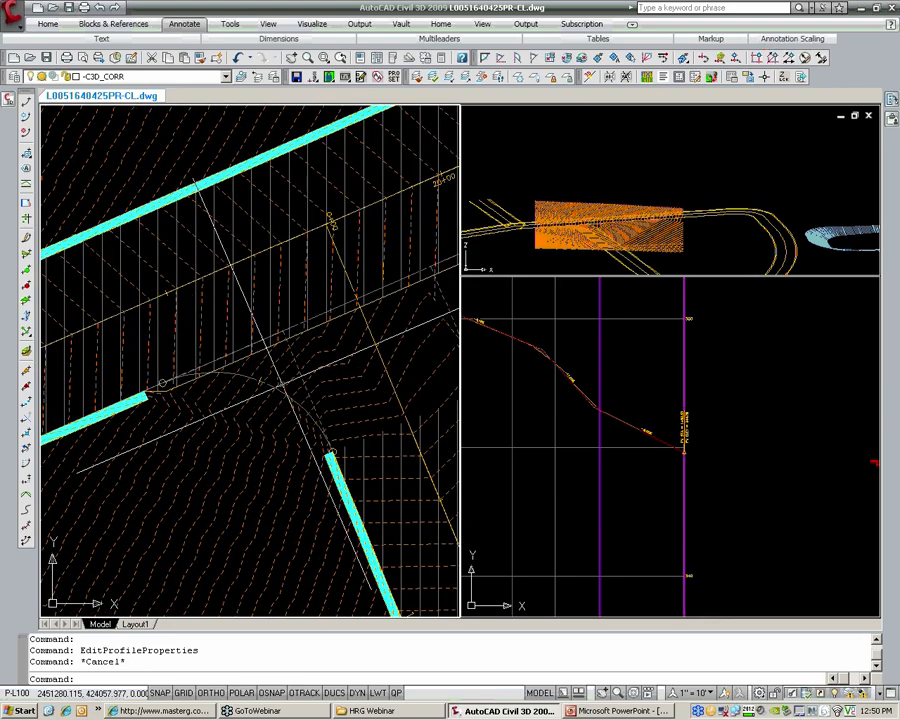
{"action": "middle_click_drag", "start_coordinate": [227, 376], "coordinate": [280, 372]}
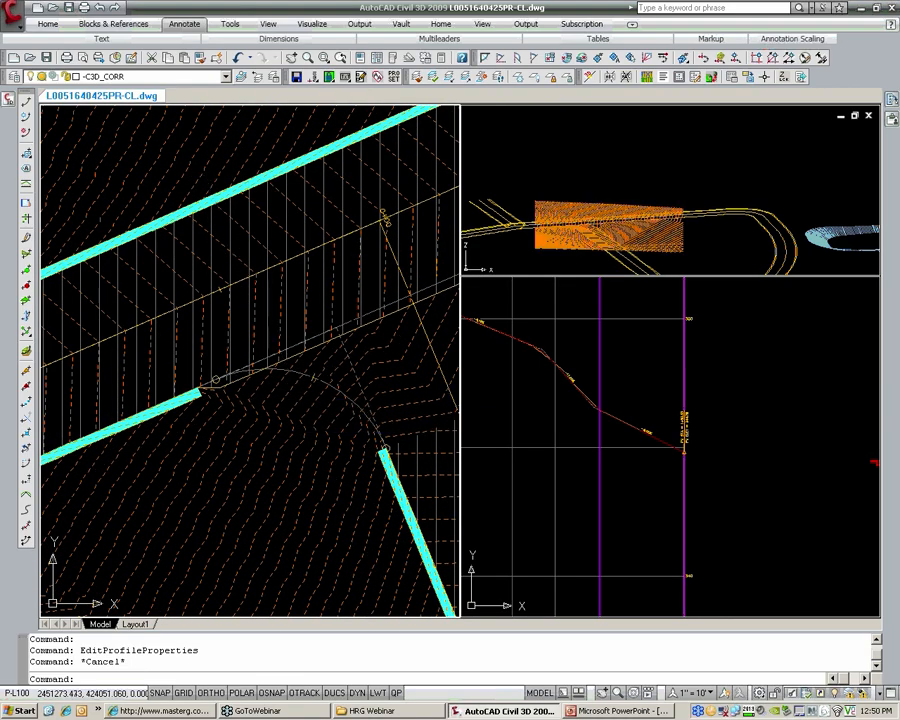
{"action": "left_click", "coordinate": [577, 434]}
{"action": "scroll", "coordinate": [577, 434], "scroll_direction": "down", "scroll_amount": 12}
{"action": "middle_click_drag", "start_coordinate": [560, 502], "coordinate": [567, 427]}
{"action": "scroll", "coordinate": [567, 427], "scroll_direction": "up", "scroll_amount": 5}
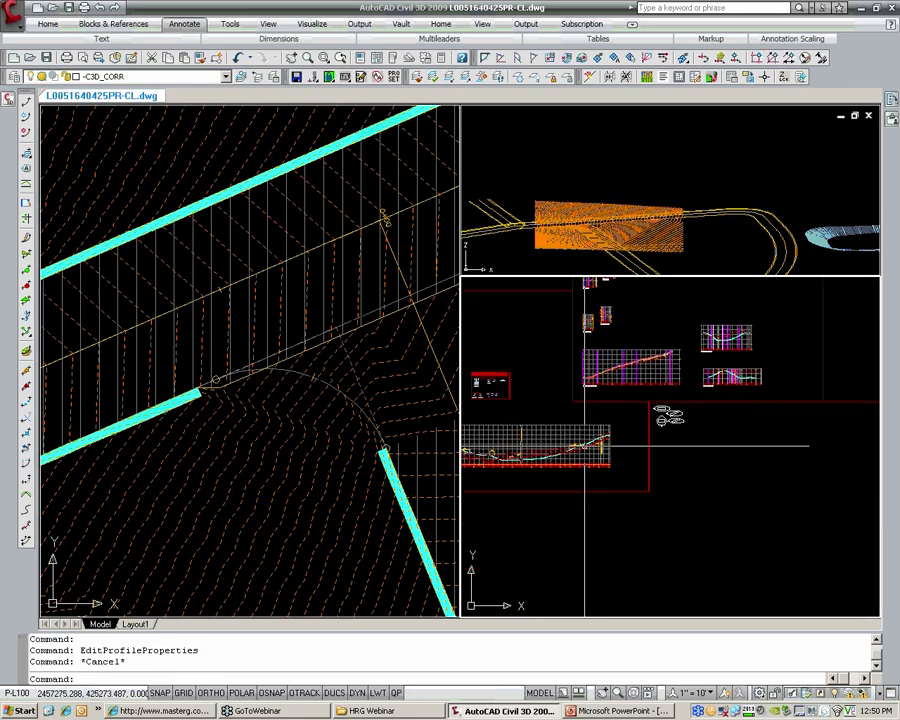
{"action": "scroll", "coordinate": [524, 438], "scroll_direction": "up", "scroll_amount": 6}
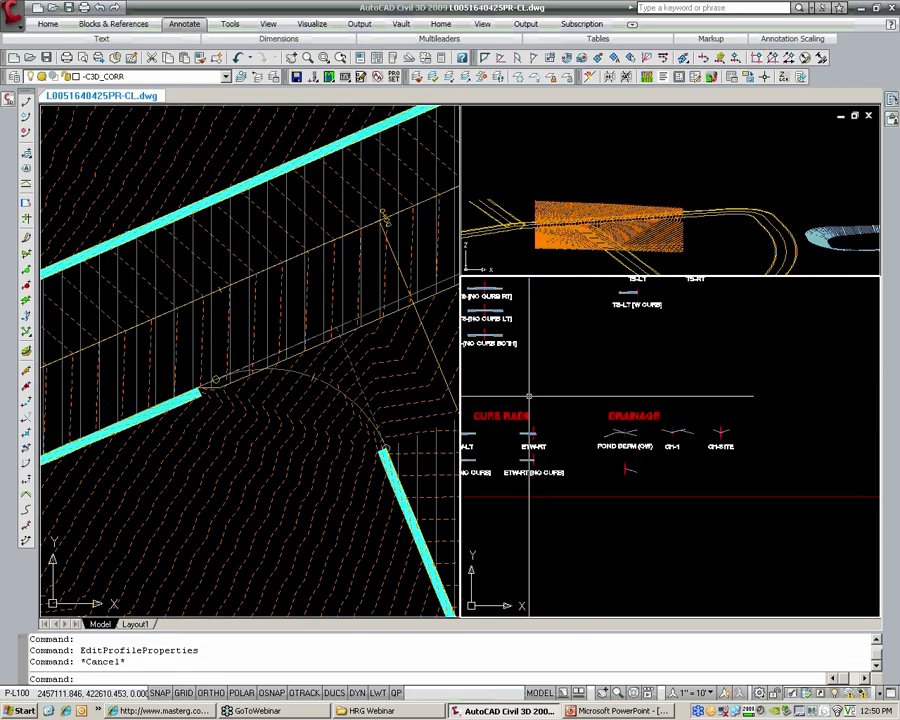
{"action": "middle_click_drag", "start_coordinate": [556, 432], "coordinate": [521, 429]}
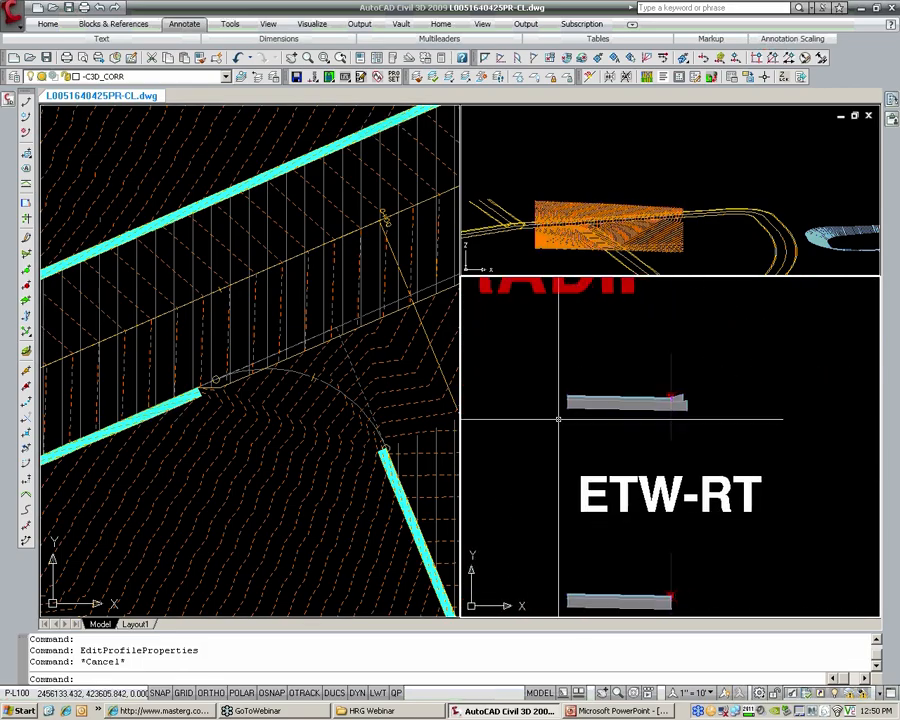
- Reopen the MAIN SITE corridor properties and add a region with the ETW-RT assembly to the RT-3rd INT baseline
{"action": "mouse_move", "coordinate": [8, 102]}
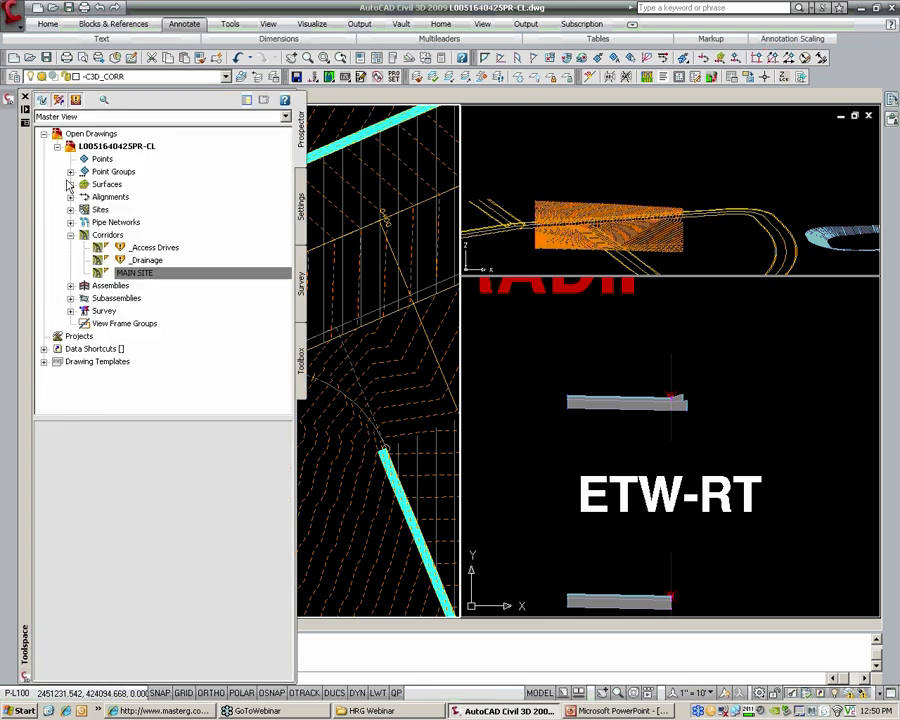
{"action": "right_click", "coordinate": [125, 271]}
{"action": "left_click", "coordinate": [153, 279]}
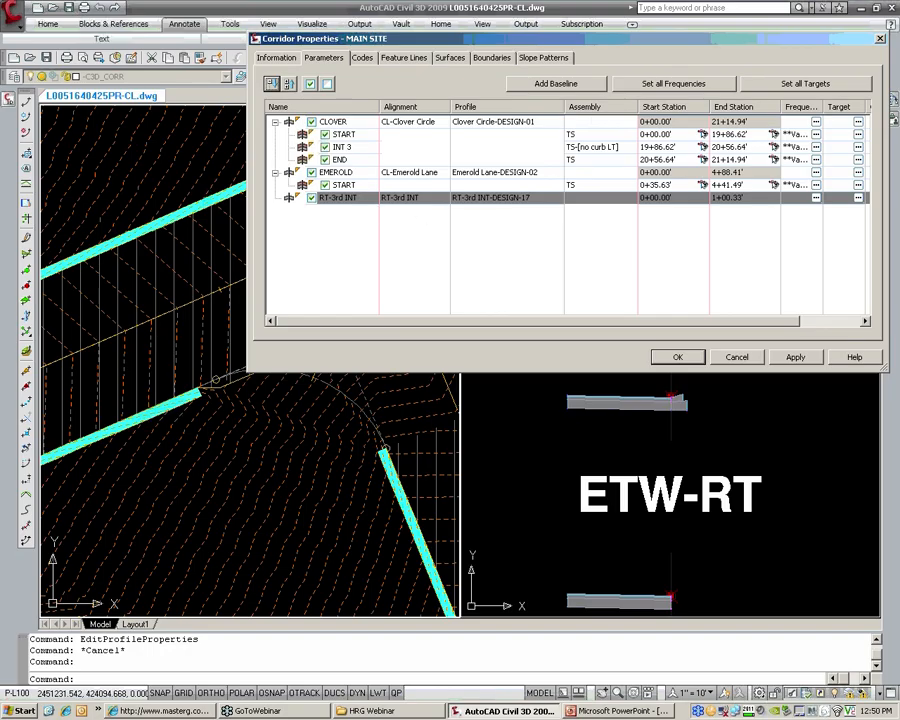
{"action": "right_click", "coordinate": [387, 197]}
{"action": "left_click", "coordinate": [408, 209]}
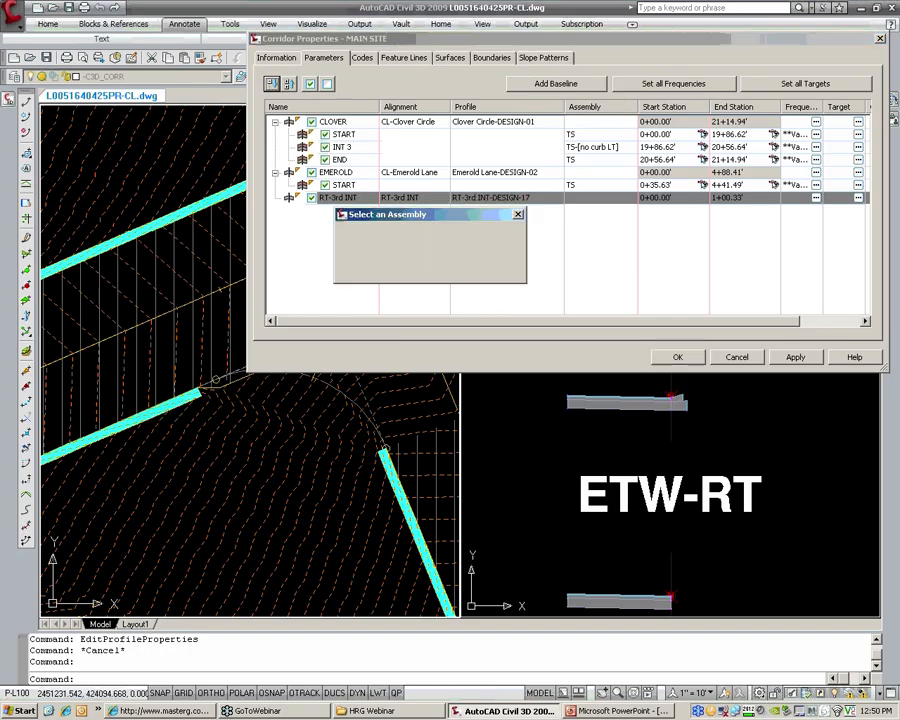
{"action": "left_click", "coordinate": [395, 242]}
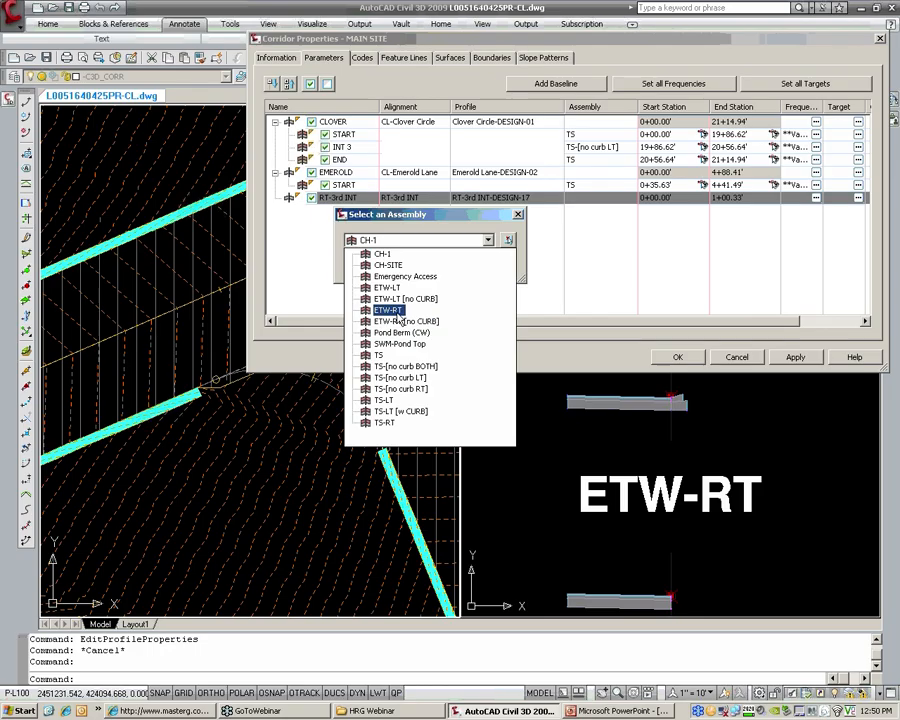
{"action": "left_click", "coordinate": [390, 310]}
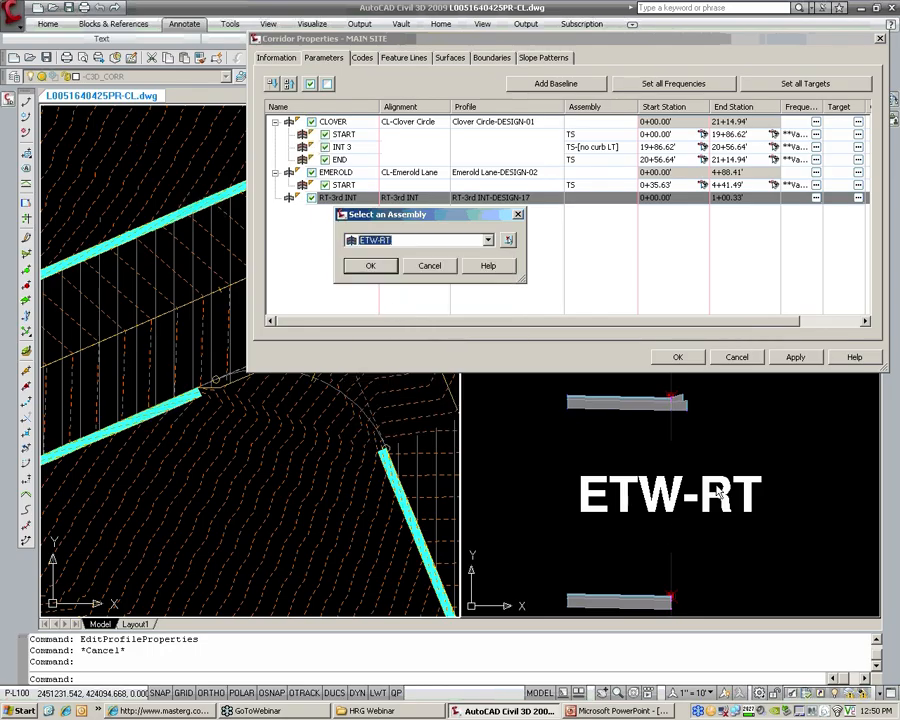
{"action": "left_click", "coordinate": [386, 270]}
- Rename the new region under the RT-3rd INT baseline as CLOVER and shift the dialog clear of the plan view
{"action": "left_click", "coordinate": [276, 199]}
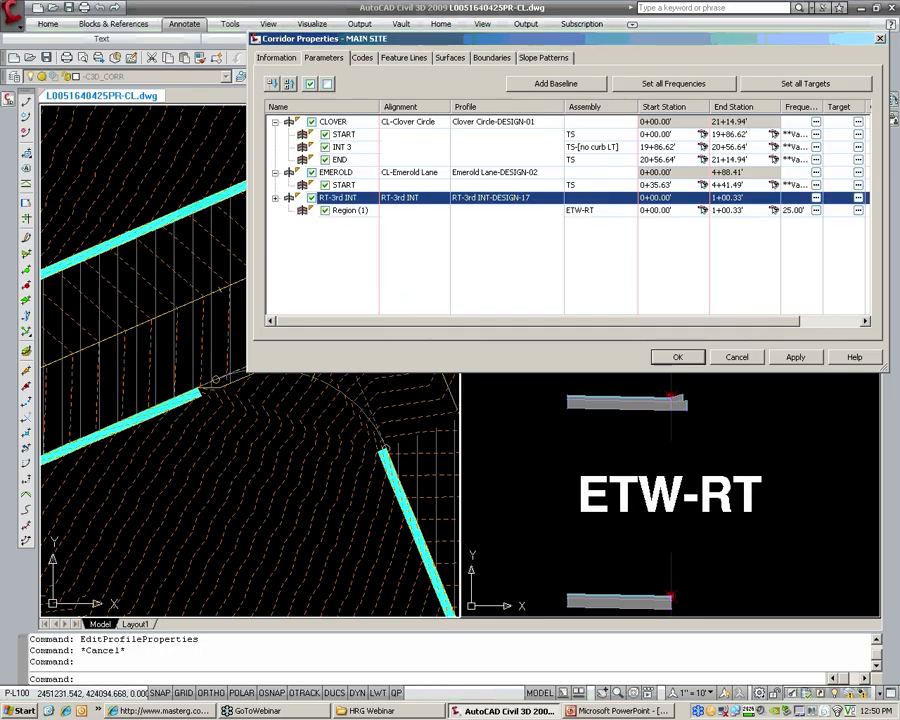
{"action": "left_click", "coordinate": [341, 210]}
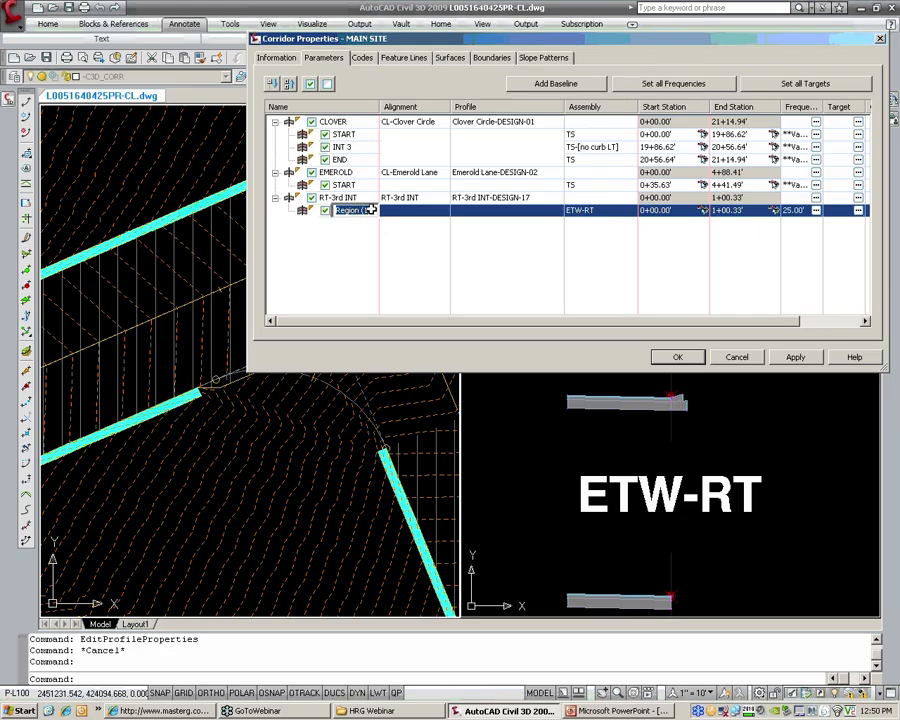
{"action": "type", "text": "CLOVER"}
{"action": "left_click", "coordinate": [338, 233]}
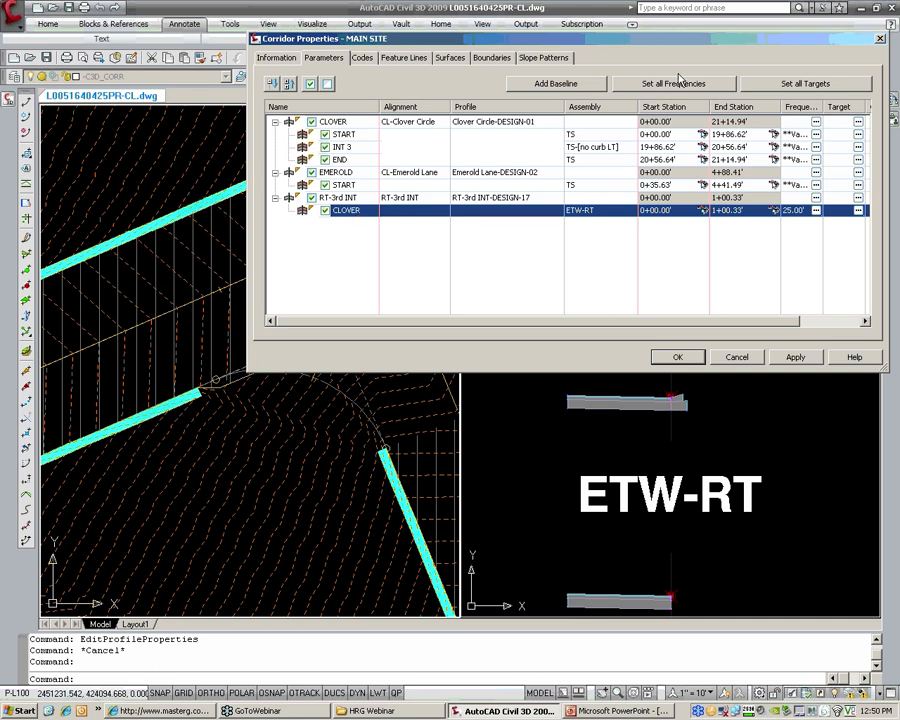
{"action": "left_click_drag", "start_coordinate": [518, 39], "coordinate": [553, 34]}
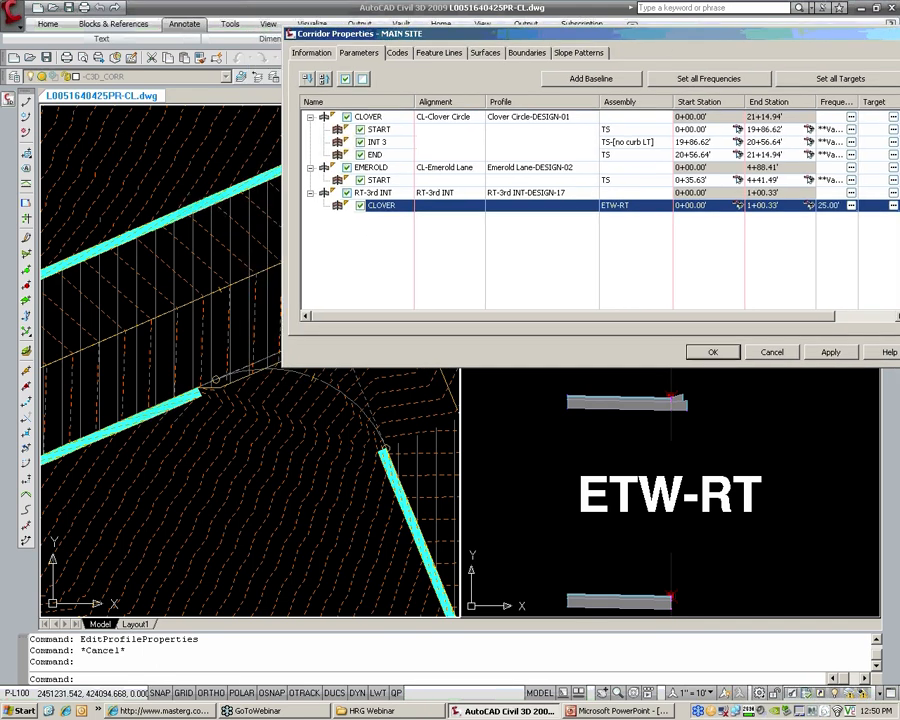
- Check the target mapping of the ETW-RT region under RT-3rd INT, leave the targets unset, and apply the corridor changes
{"action": "left_click_drag", "start_coordinate": [663, 38], "coordinate": [531, 27]}
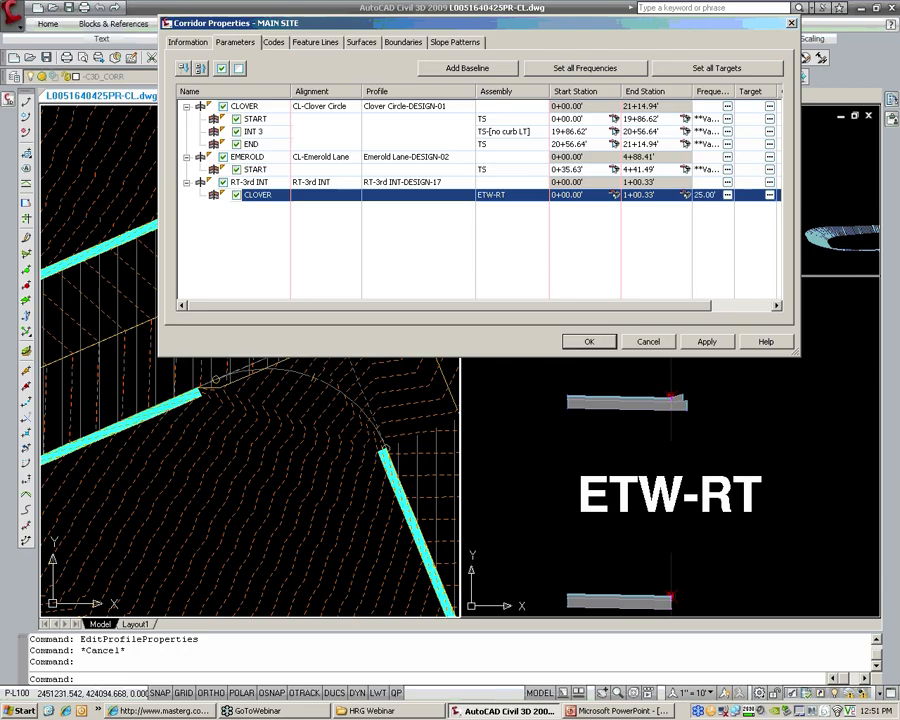
{"action": "left_click", "coordinate": [769, 195]}
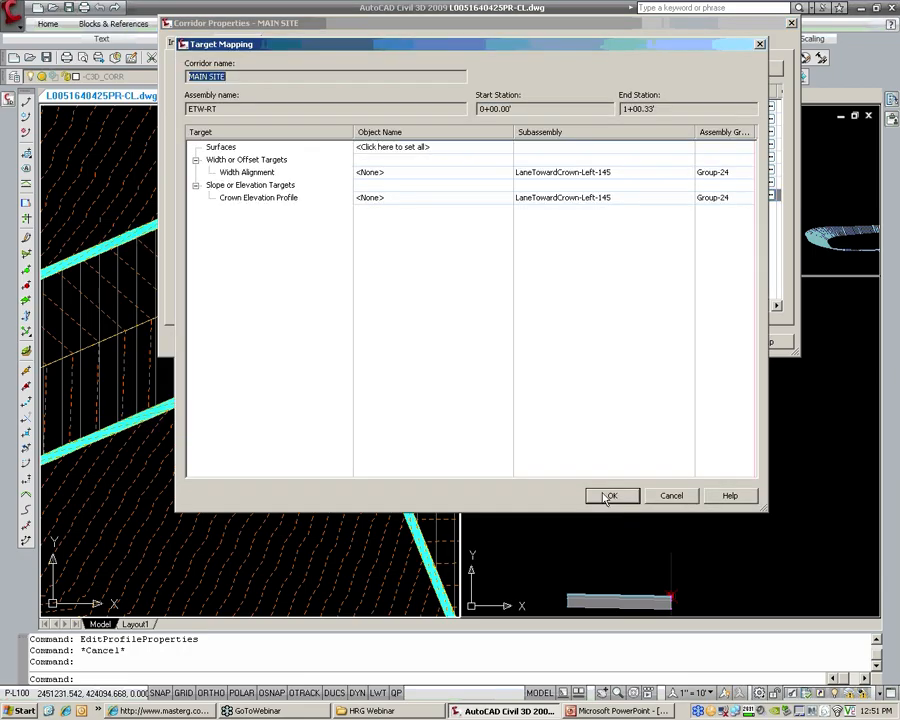
{"action": "left_click", "coordinate": [606, 497]}
{"action": "left_click", "coordinate": [589, 341]}
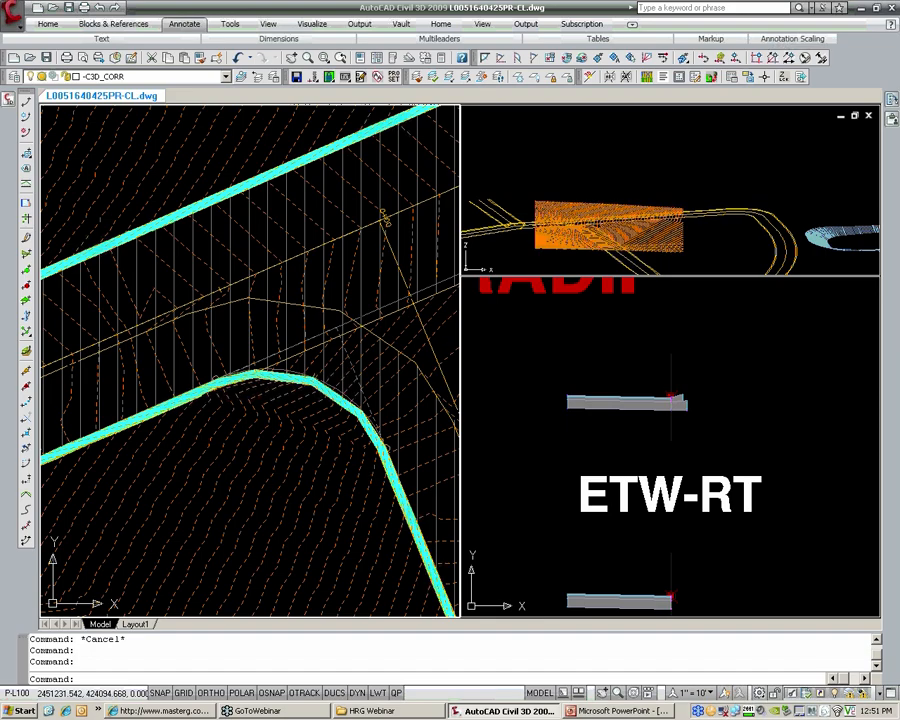
{"action": "double_click", "coordinate": [426, 384]}
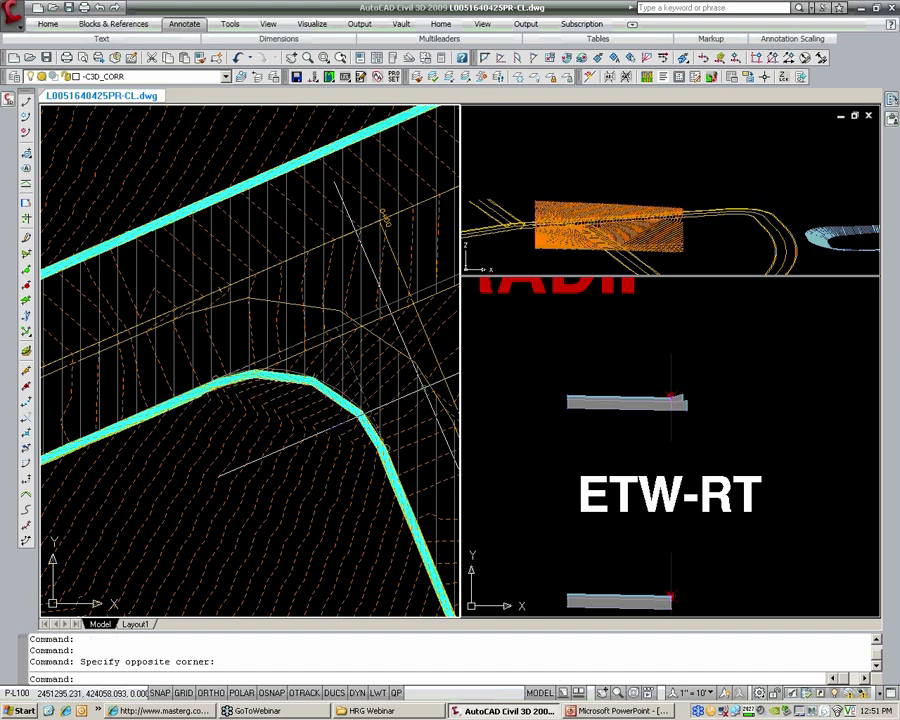
{"action": "scroll", "coordinate": [385, 379], "scroll_direction": "down", "scroll_amount": 2}
{"action": "key", "text": "Escape"}
{"action": "key", "text": "Escape"}
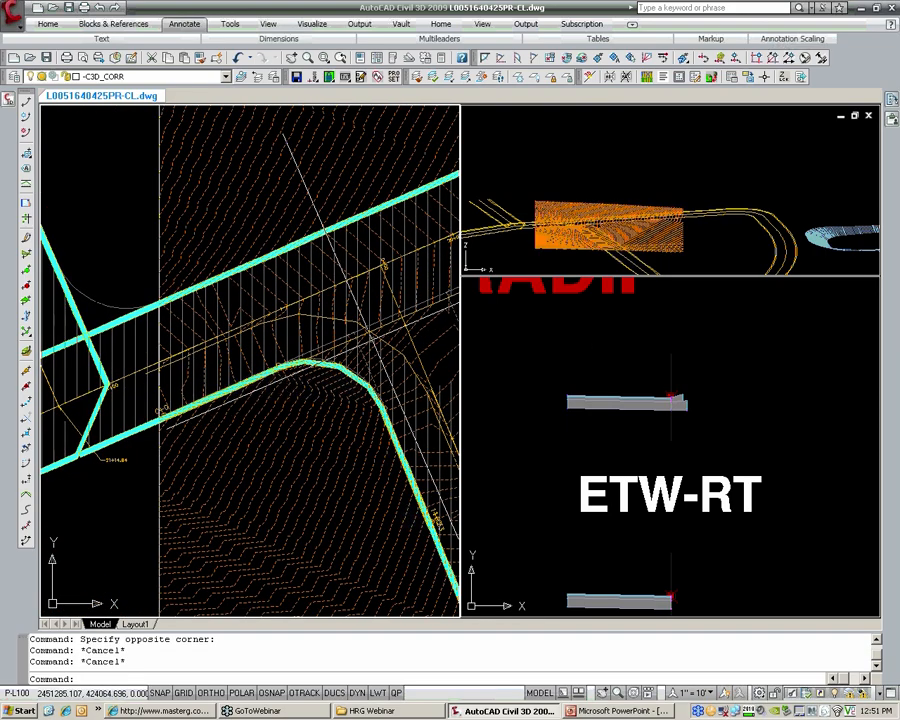
- Set the MAIN SITE corridor's code set style to HRG_Assembly Design and apply it
{"action": "scroll", "coordinate": [278, 358], "scroll_direction": "down", "scroll_amount": 2}
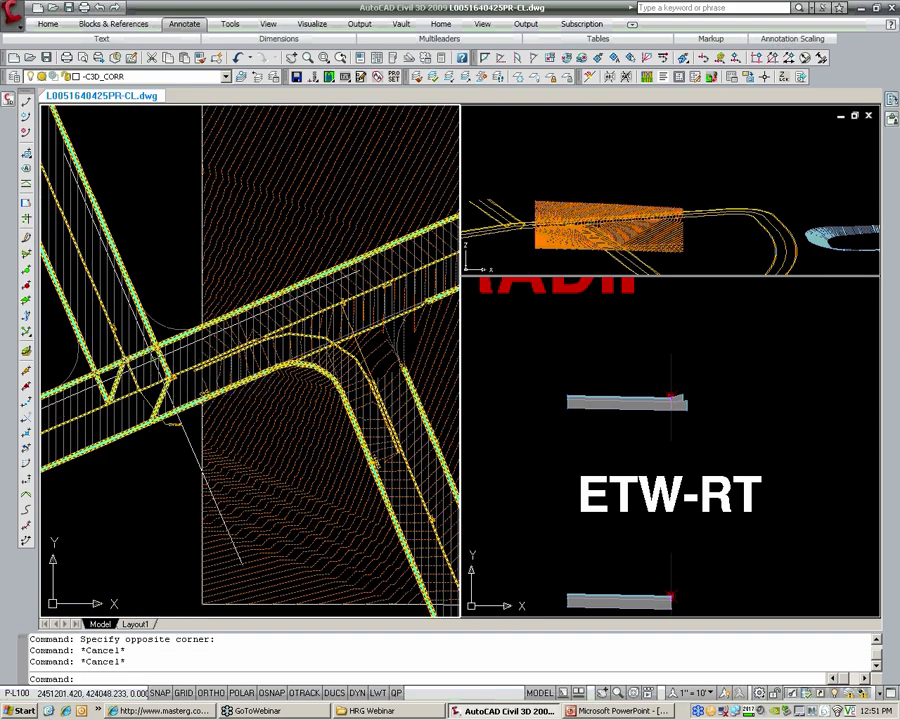
{"action": "middle_click_drag", "start_coordinate": [135, 336], "coordinate": [149, 340]}
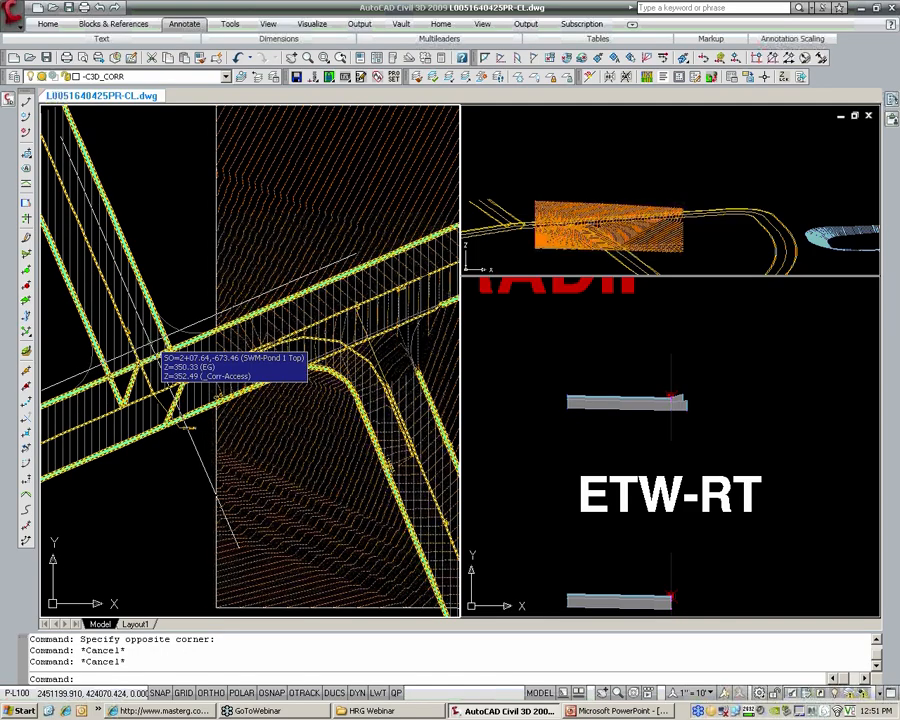
{"action": "left_click", "coordinate": [158, 350]}
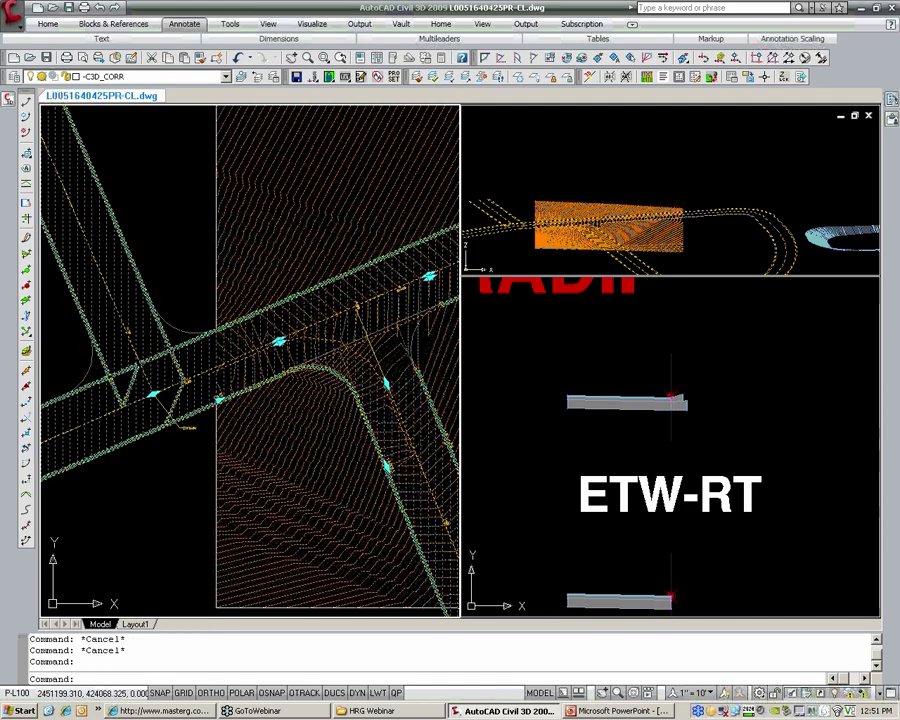
{"action": "right_click", "coordinate": [149, 346]}
{"action": "left_click", "coordinate": [198, 493]}
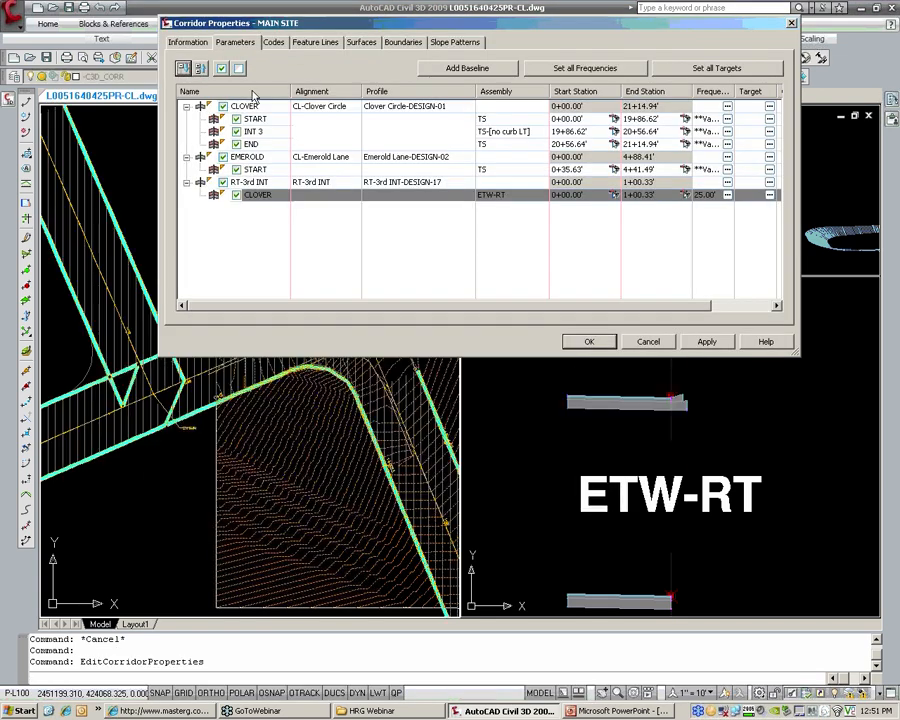
{"action": "left_click", "coordinate": [274, 44]}
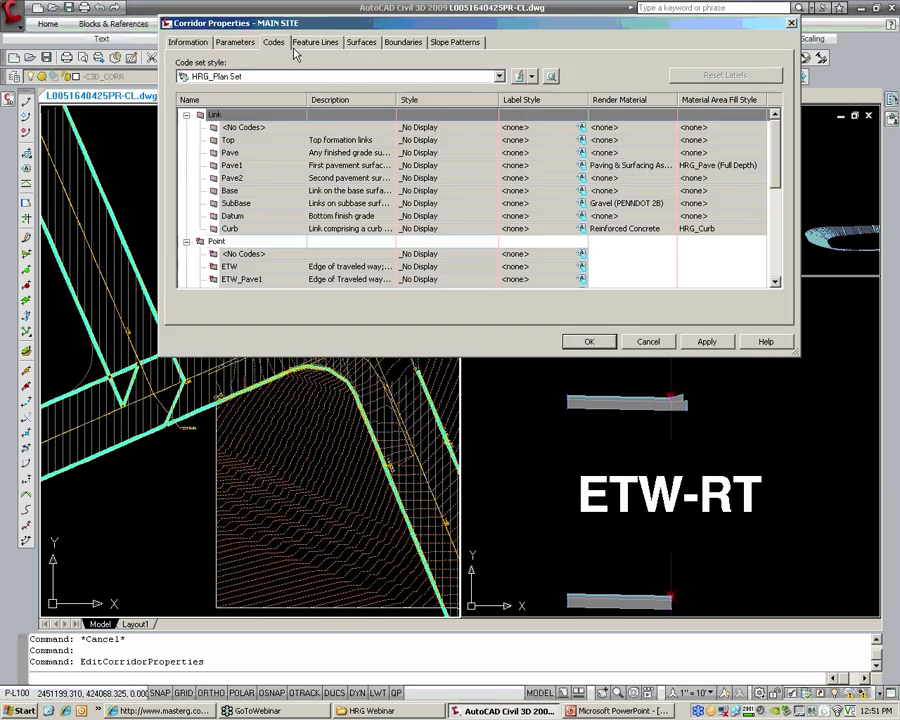
{"action": "left_click", "coordinate": [230, 77]}
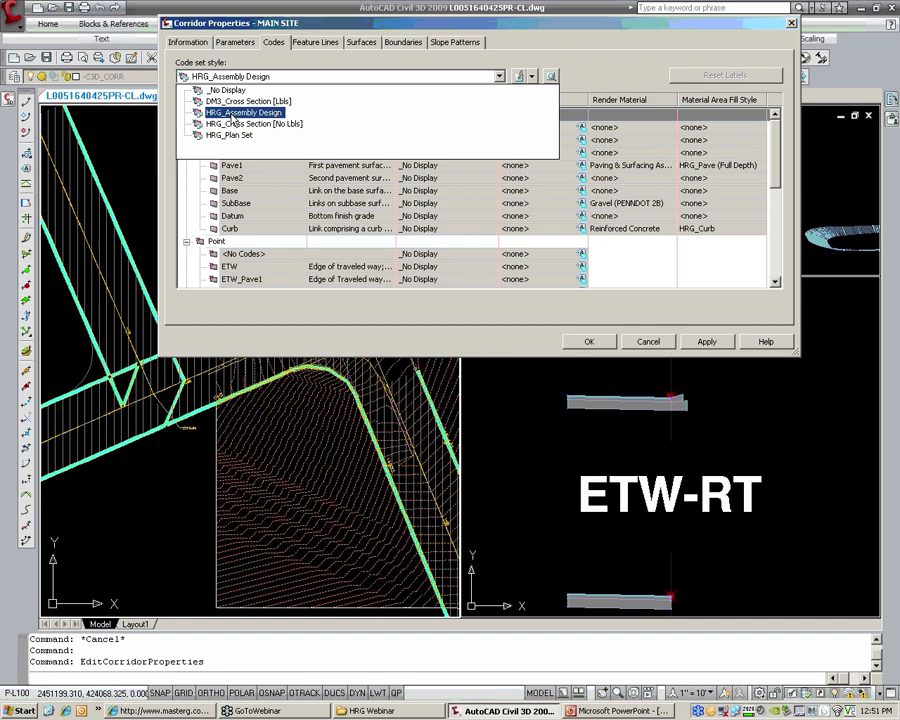
{"action": "left_click", "coordinate": [232, 114]}
{"action": "left_click", "coordinate": [589, 341]}
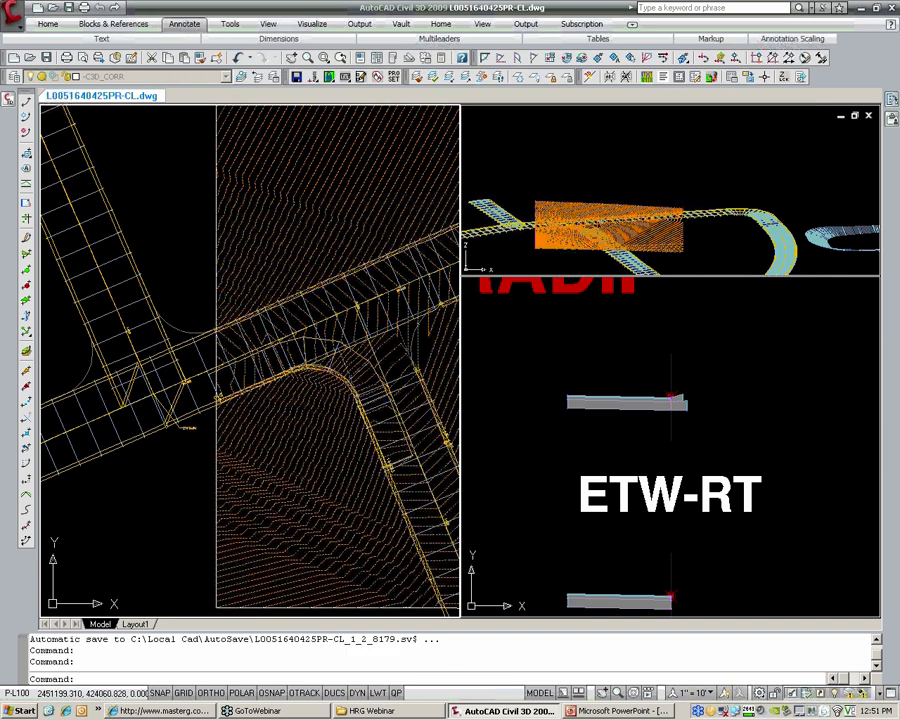
- Examine the corridor's assembly sections in the 3D view from close up and compare them with the ETW-RT assembly
{"action": "scroll", "coordinate": [617, 250], "scroll_direction": "up", "scroll_amount": 2}
{"action": "scroll", "coordinate": [617, 255], "scroll_direction": "up", "scroll_amount": 5}
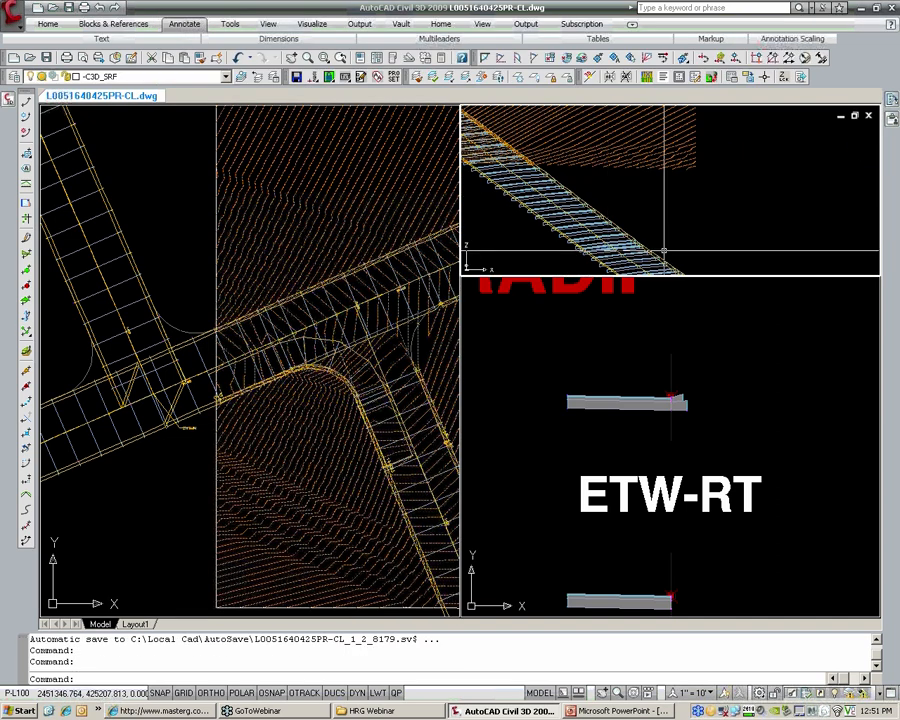
{"action": "middle_click_drag", "start_coordinate": [585, 222], "coordinate": [675, 222]}
{"action": "left_click", "coordinate": [653, 400]}
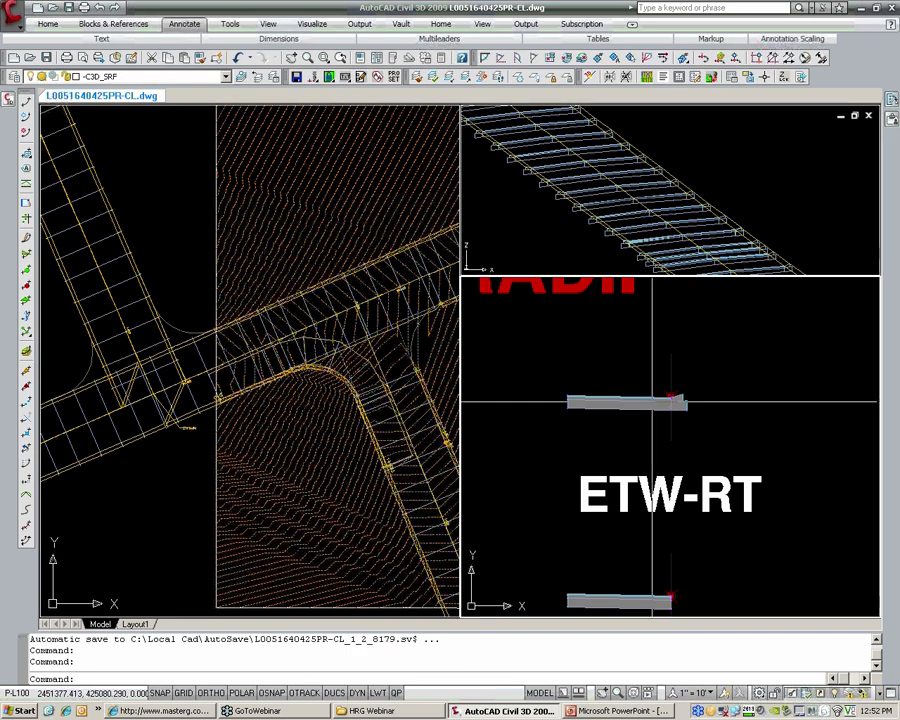
{"action": "scroll", "coordinate": [655, 216], "scroll_direction": "up", "scroll_amount": 3}
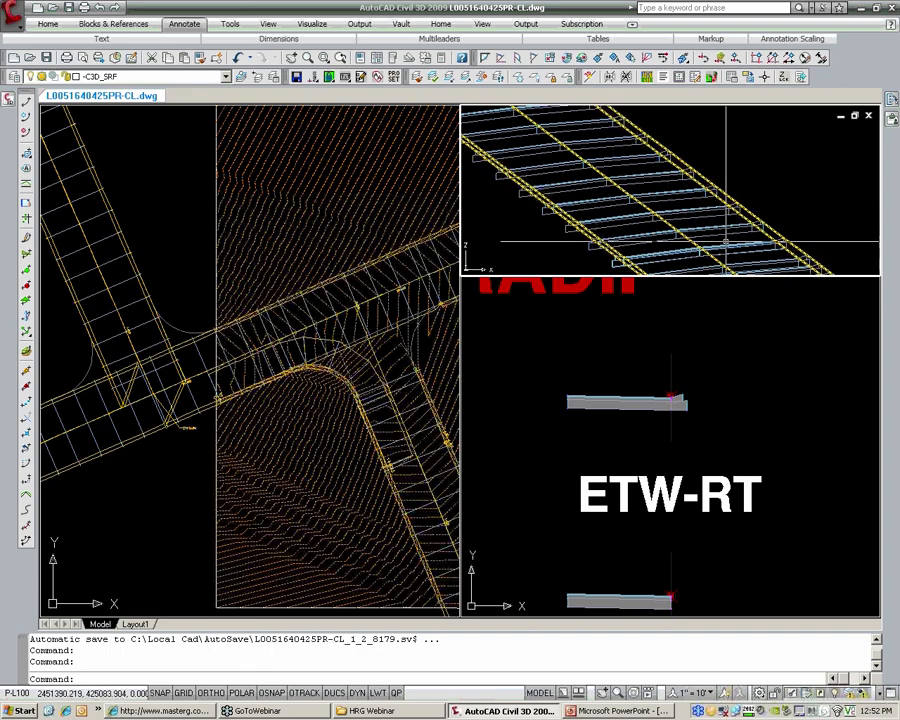
{"action": "scroll", "coordinate": [757, 193], "scroll_direction": "up", "scroll_amount": 4}
{"action": "scroll", "coordinate": [757, 193], "scroll_direction": "down", "scroll_amount": 3}
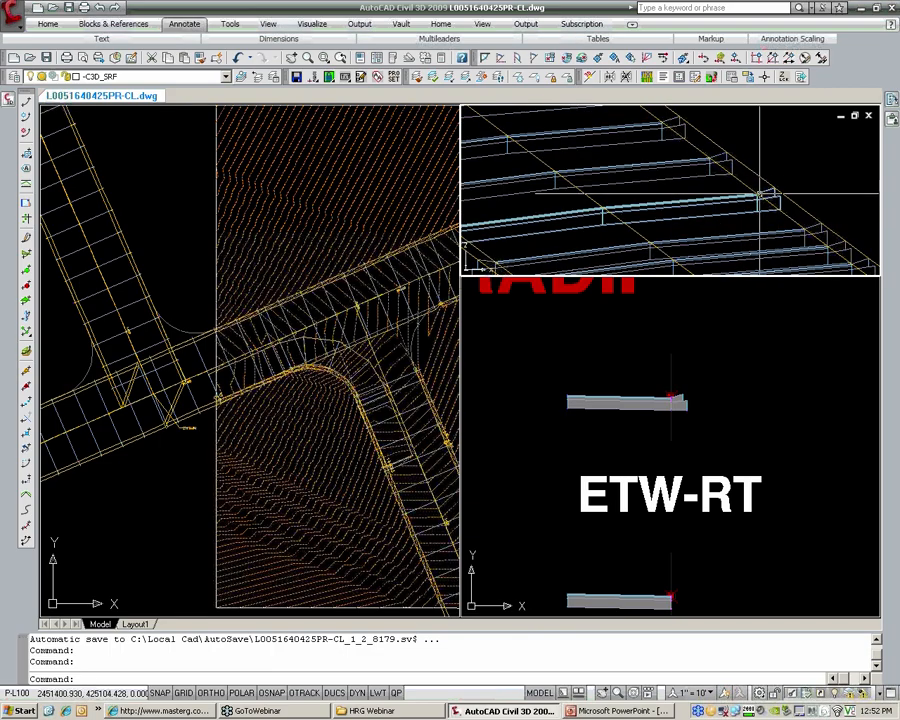
{"action": "middle_click_drag", "start_coordinate": [757, 193], "coordinate": [667, 188], "text": "shift"}
{"action": "scroll", "coordinate": [597, 160], "scroll_direction": "up", "scroll_amount": 4}
{"action": "scroll", "coordinate": [394, 322], "scroll_direction": "up", "scroll_amount": 3}
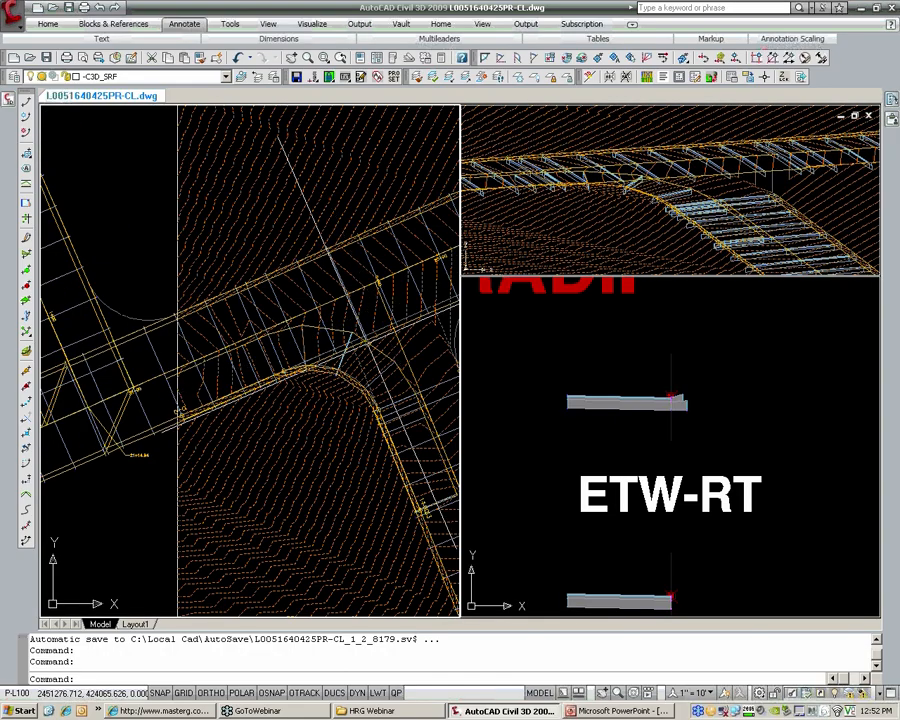
- Set the surface style of _CORR SURFACE to _No Display to hide its contours
{"action": "left_click", "coordinate": [276, 233]}
{"action": "left_click", "coordinate": [265, 223]}
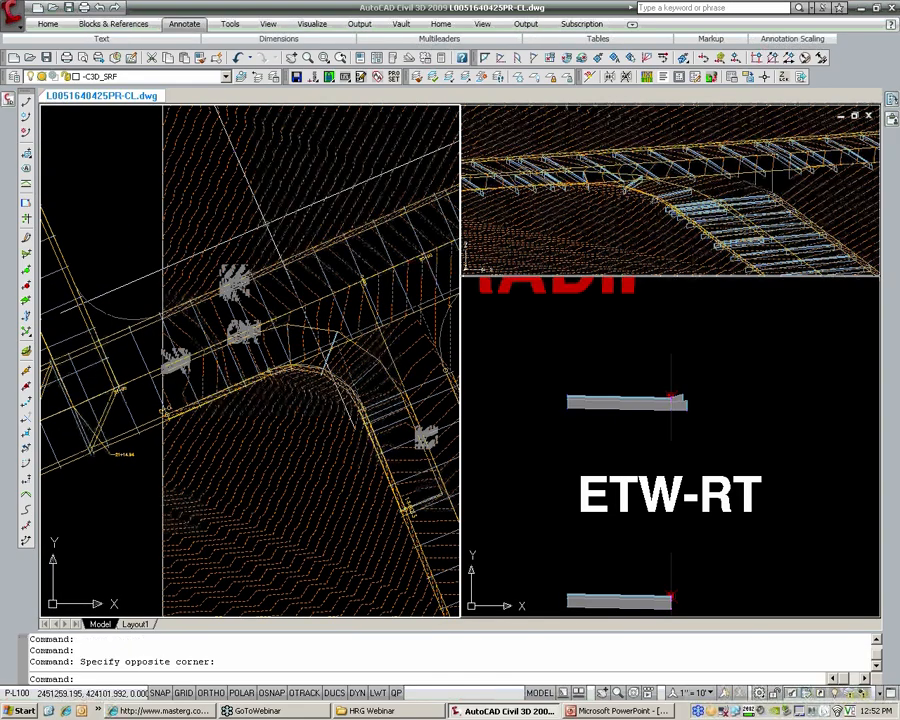
{"action": "right_click", "coordinate": [265, 223]}
{"action": "left_click", "coordinate": [315, 392]}
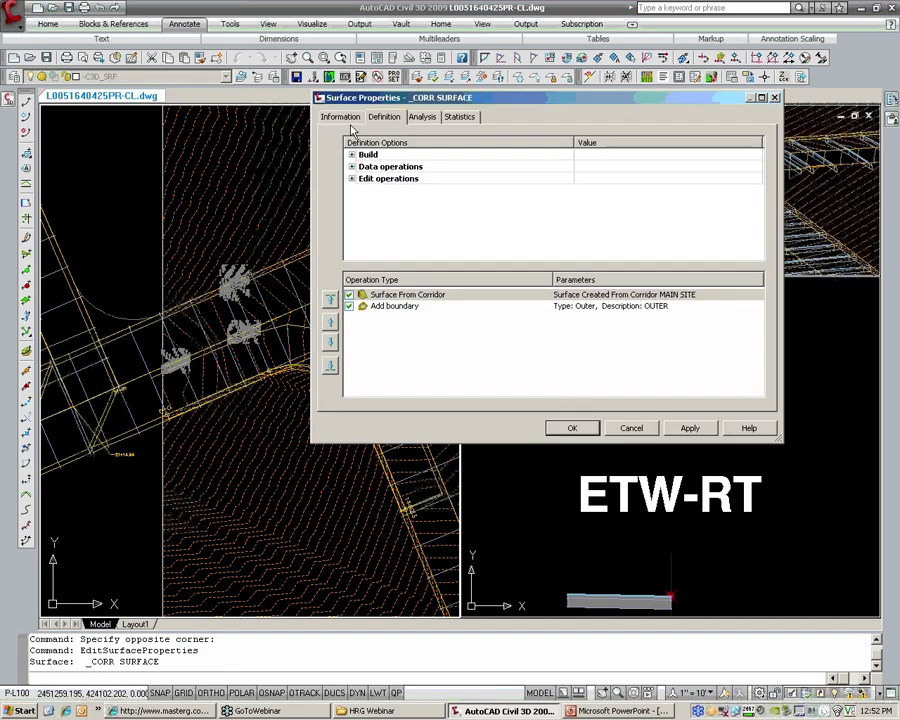
{"action": "left_click", "coordinate": [341, 117]}
{"action": "left_click", "coordinate": [401, 262]}
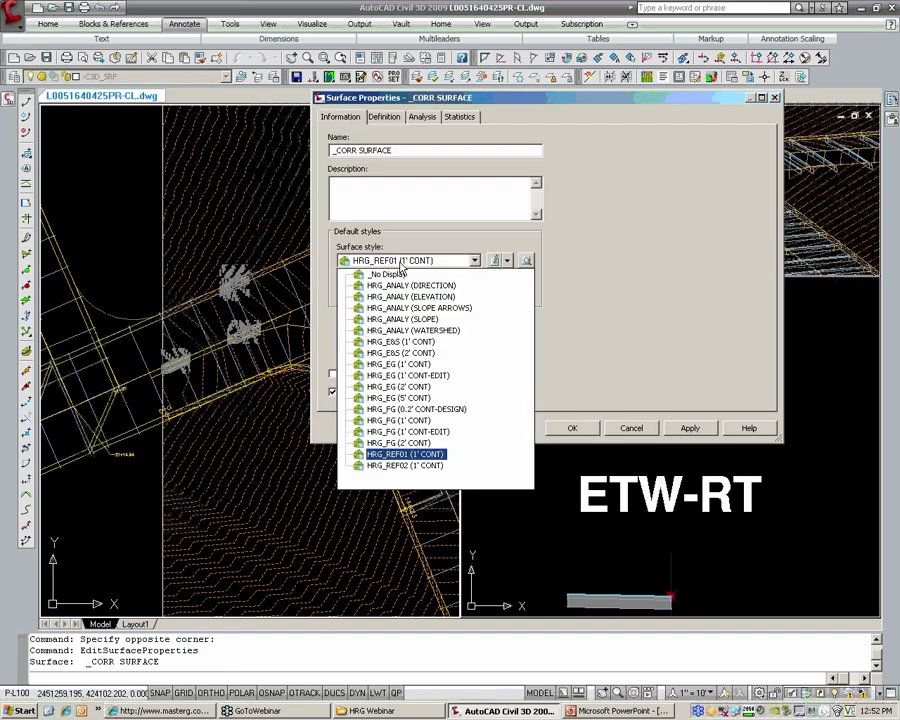
{"action": "left_click", "coordinate": [389, 274]}
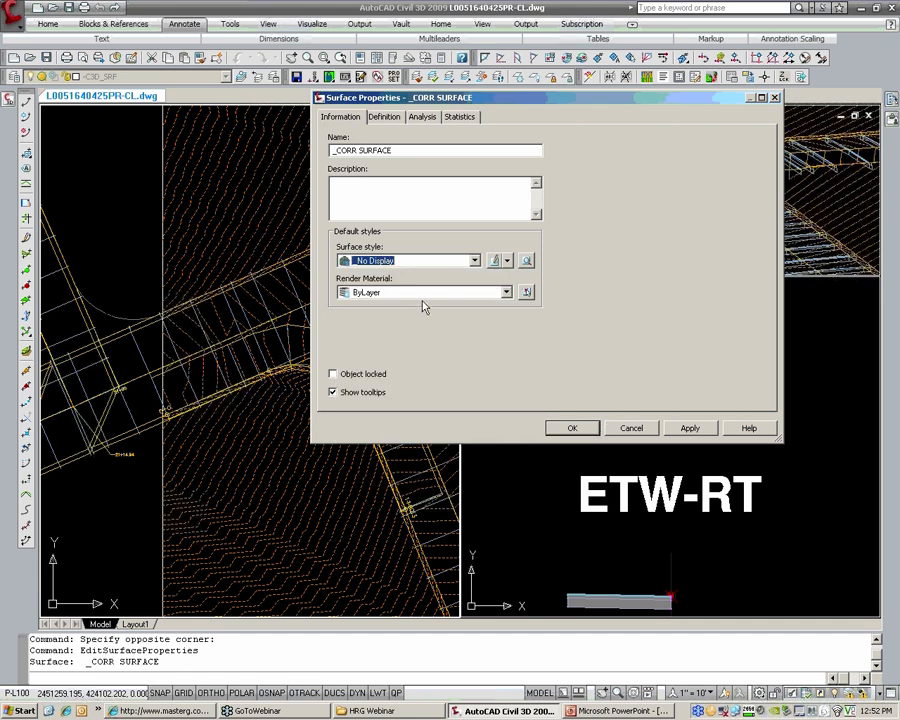
{"action": "left_click", "coordinate": [590, 432]}
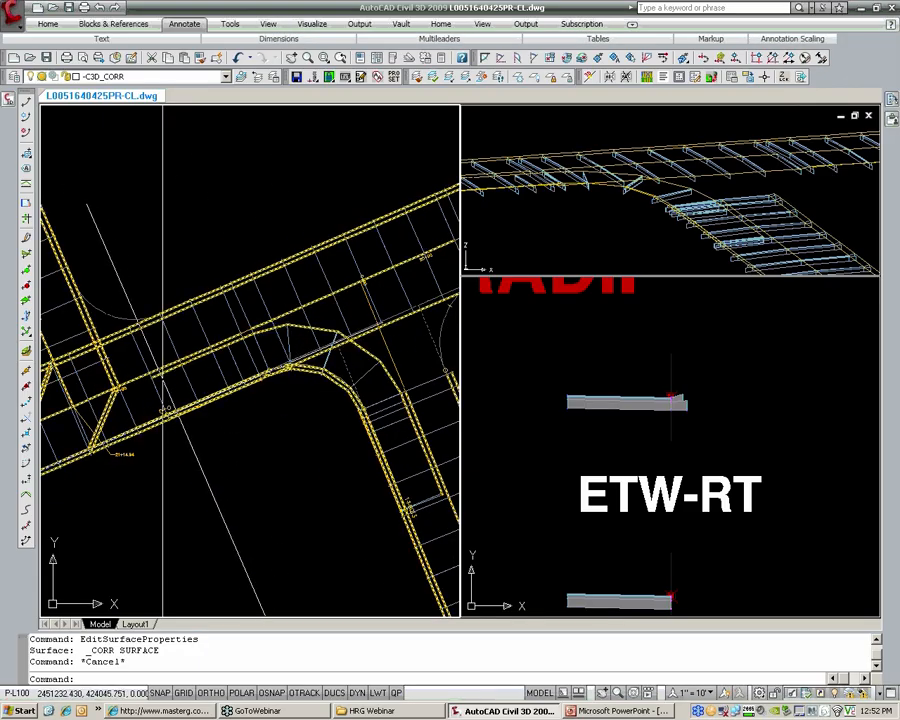
- Inspect the curb return's section spacing in 3D and plan, and reopen the MAIN SITE corridor properties at the baseline and region parameters
{"action": "mouse_move", "coordinate": [163, 408]}
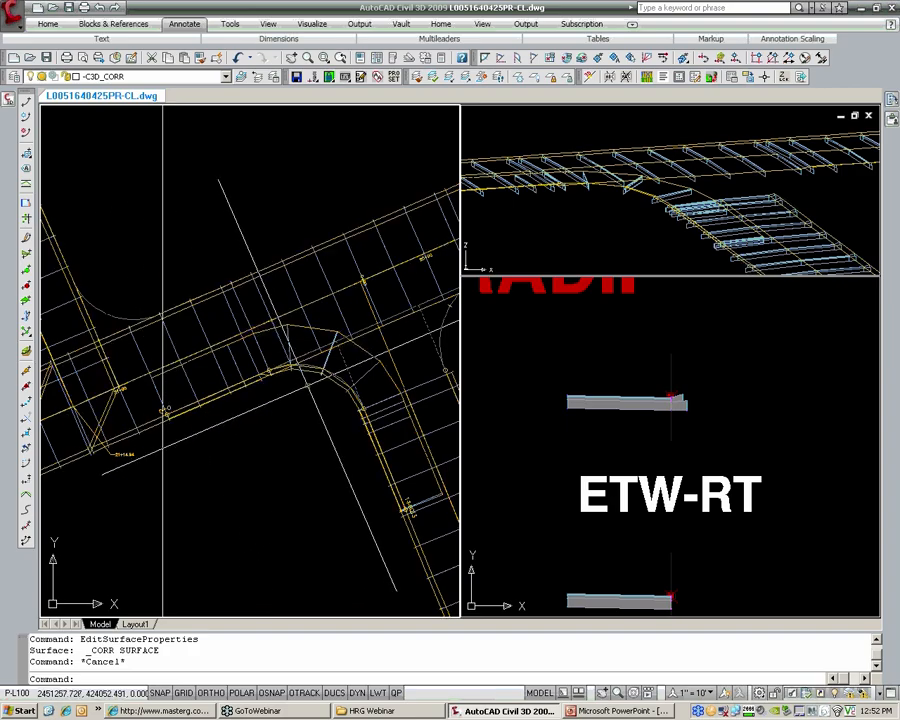
{"action": "left_click", "coordinate": [717, 237]}
{"action": "scroll", "coordinate": [674, 196], "scroll_direction": "up", "scroll_amount": 3}
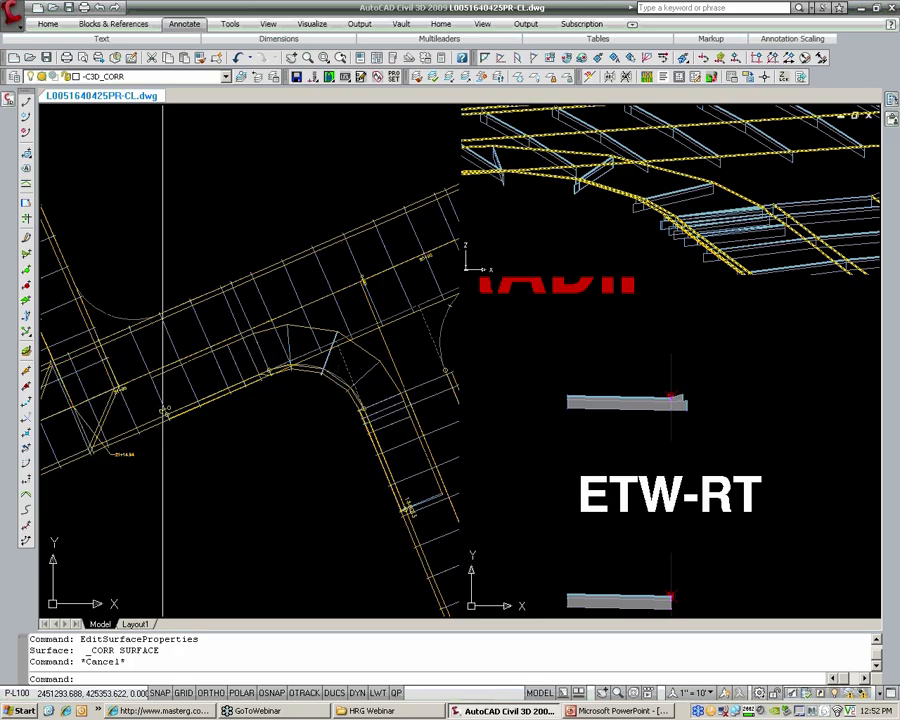
{"action": "left_click", "coordinate": [334, 404]}
{"action": "scroll", "coordinate": [373, 347], "scroll_direction": "up", "scroll_amount": 2}
{"action": "middle_click_drag", "start_coordinate": [373, 347], "coordinate": [340, 350]}
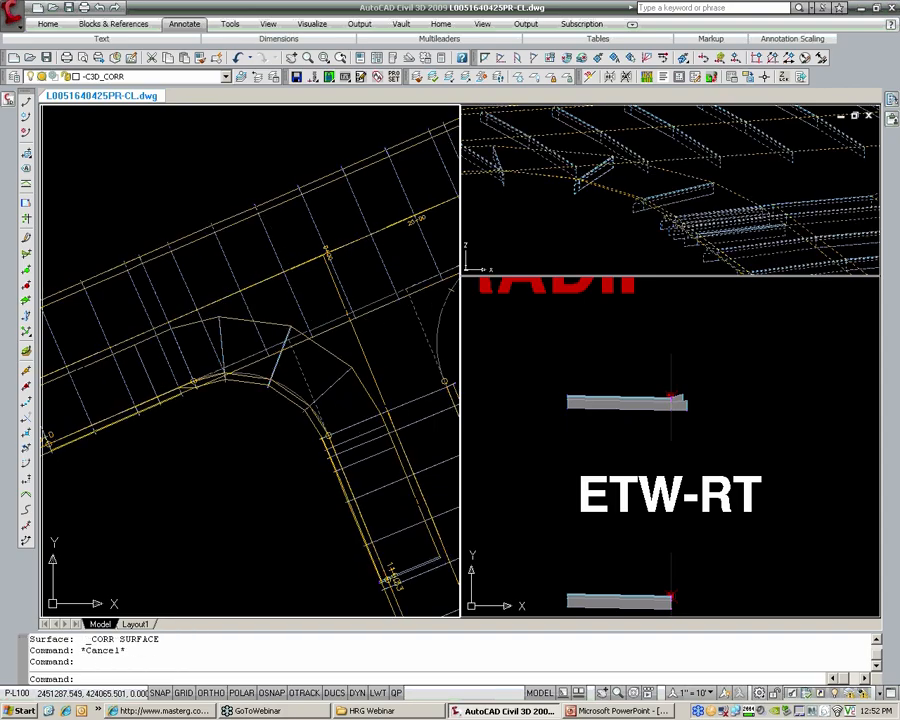
{"action": "left_click", "coordinate": [320, 346]}
{"action": "right_click", "coordinate": [320, 346]}
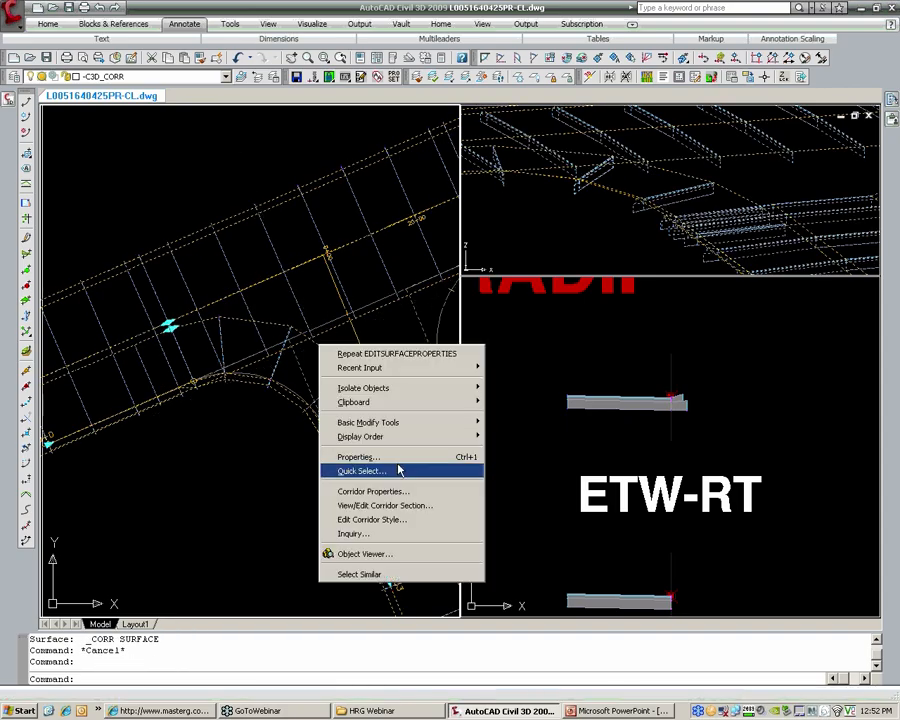
{"action": "left_click", "coordinate": [372, 491]}
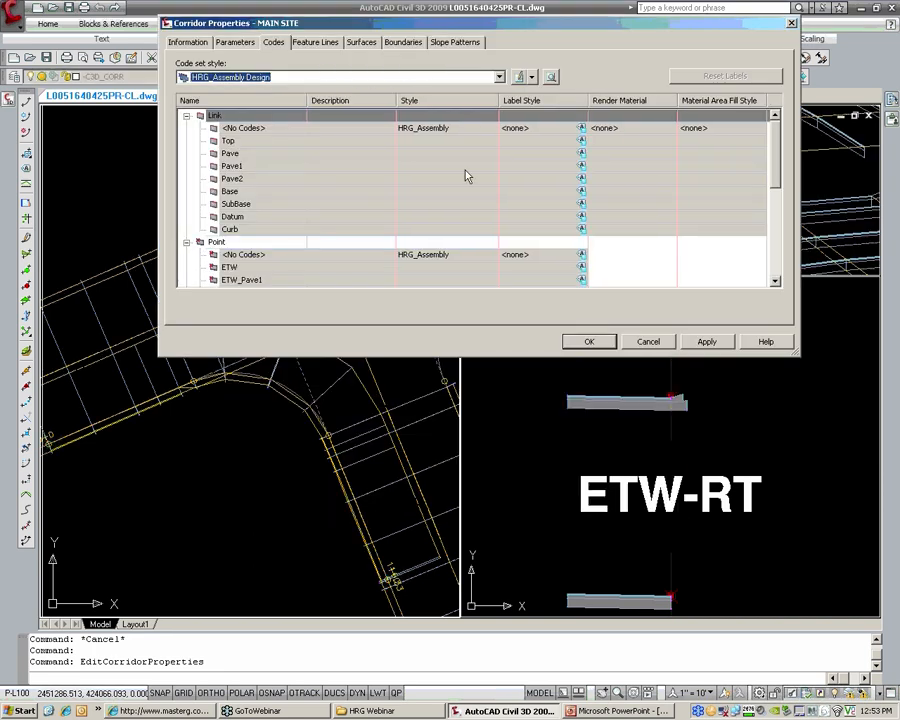
{"action": "left_click_drag", "start_coordinate": [311, 31], "coordinate": [375, 39]}
{"action": "left_click", "coordinate": [299, 49]}
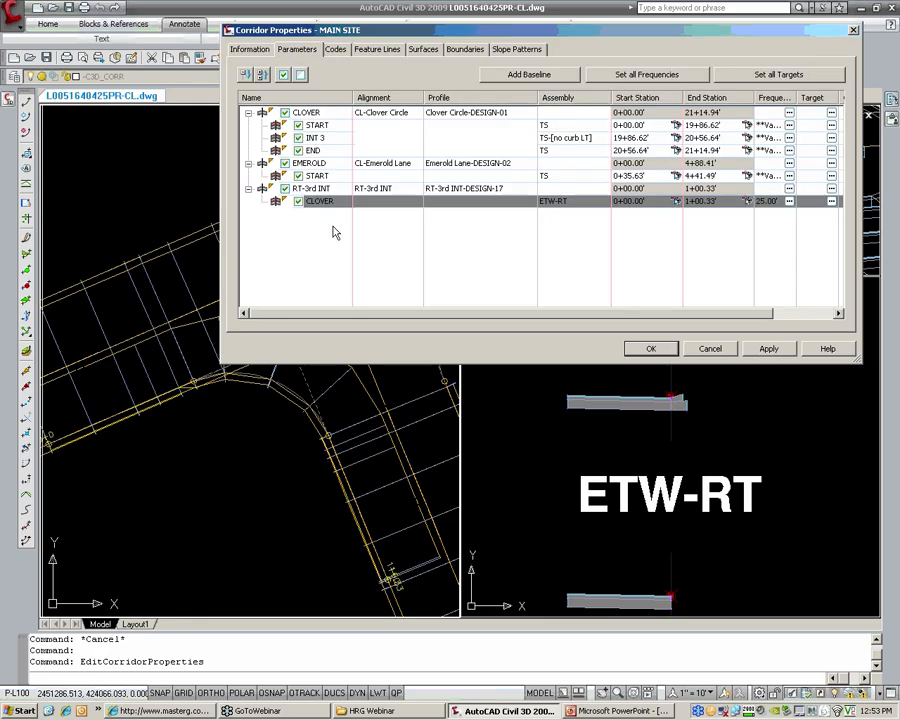
- Set the RT-3rd INT region's assembly frequency to 5' along tangents and curves, include profile high/low points, and apply the changes
{"action": "left_click", "coordinate": [790, 202]}
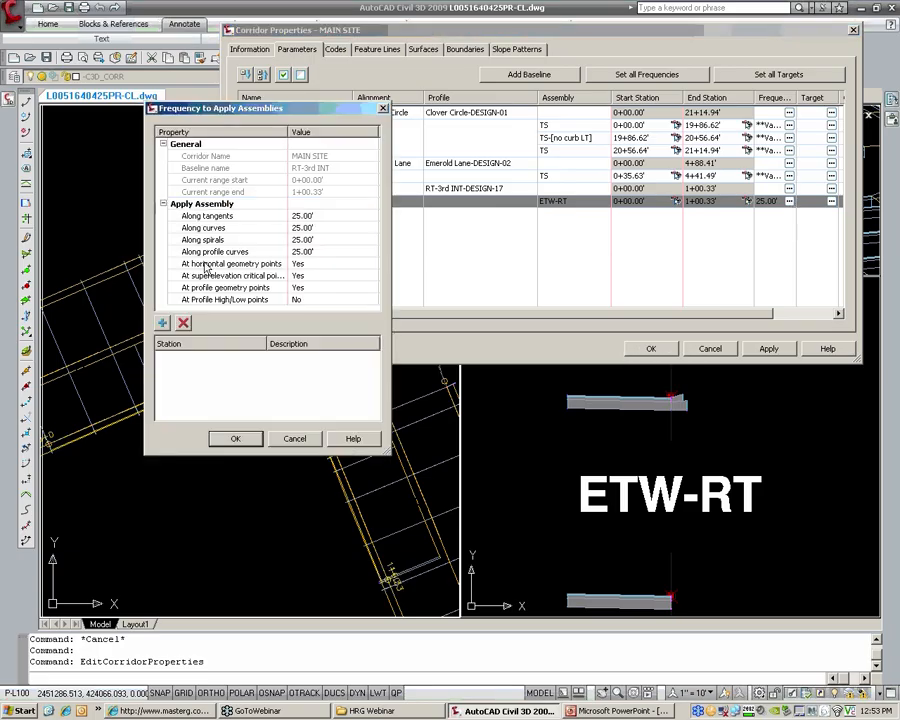
{"action": "left_click", "coordinate": [310, 216]}
{"action": "type", "text": "5"}
{"action": "key", "text": "Tab"}
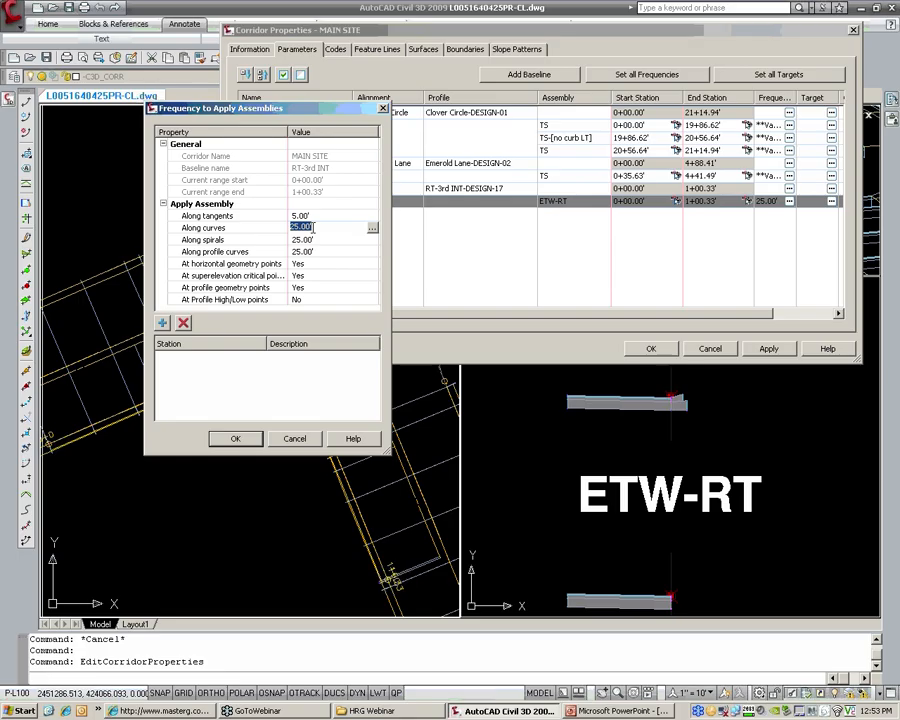
{"action": "type", "text": "5"}
{"action": "key", "text": "Return"}
{"action": "left_click", "coordinate": [308, 302]}
{"action": "left_click", "coordinate": [307, 303]}
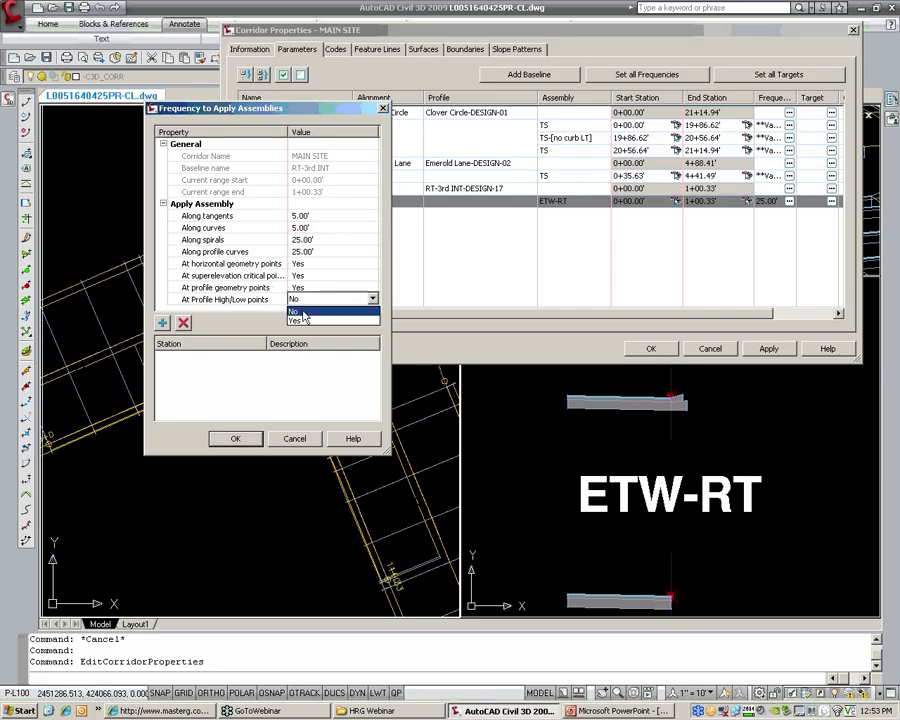
{"action": "left_click", "coordinate": [304, 320]}
{"action": "left_click", "coordinate": [235, 438]}
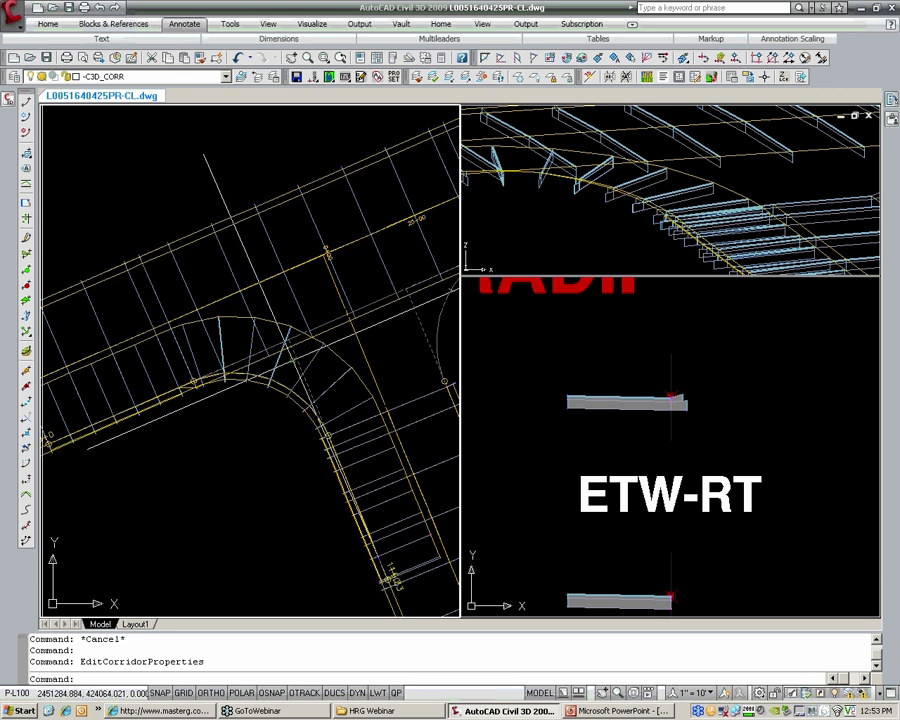
- Stretch the start of the curb return's corridor region to the center of the circle where the curve begins
{"action": "left_click", "coordinate": [150, 340]}
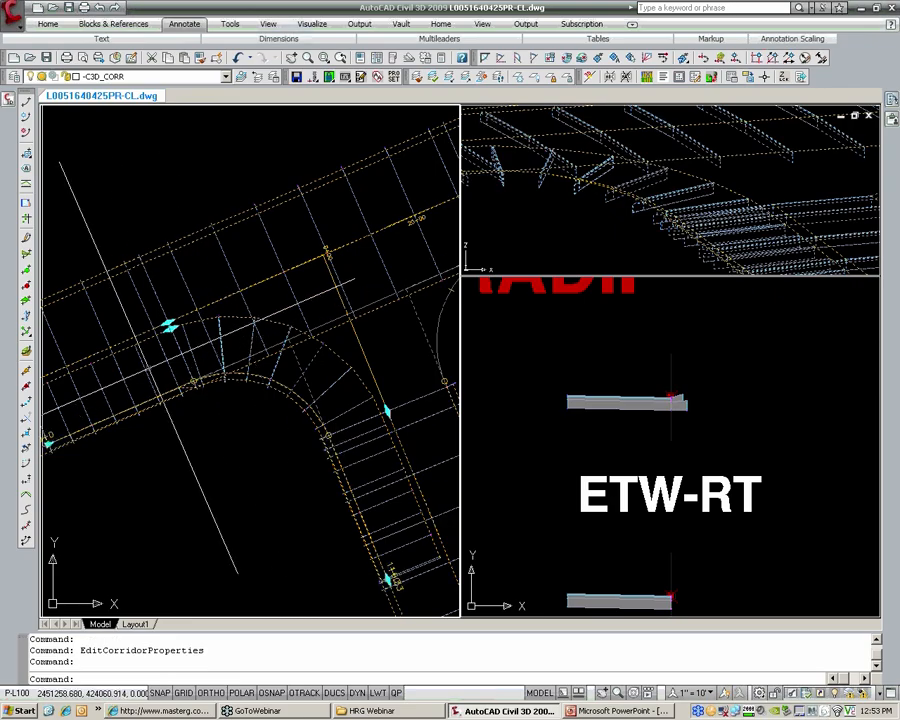
{"action": "middle_click_drag", "start_coordinate": [150, 369], "coordinate": [184, 361]}
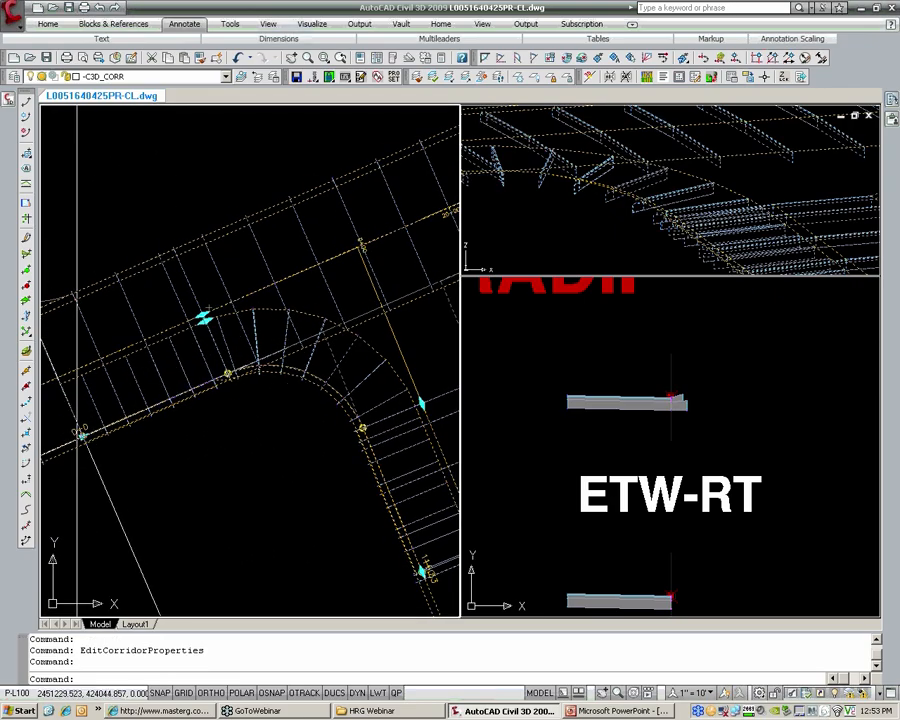
{"action": "left_click", "coordinate": [80, 432]}
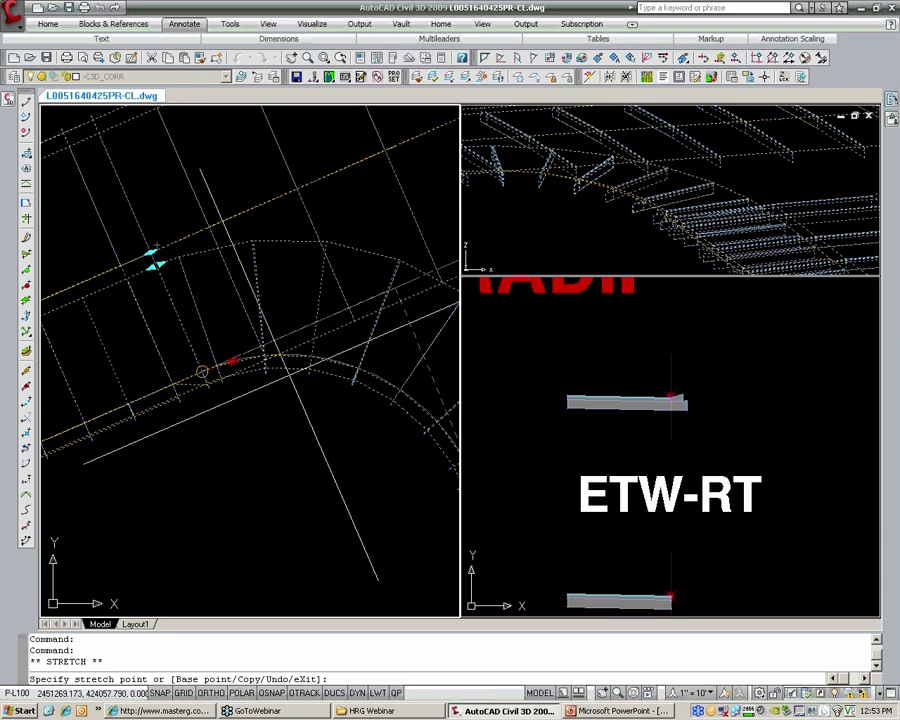
{"action": "scroll", "coordinate": [201, 372], "scroll_direction": "up", "scroll_amount": 2}
{"action": "scroll", "coordinate": [206, 378], "scroll_direction": "up", "scroll_amount": 2}
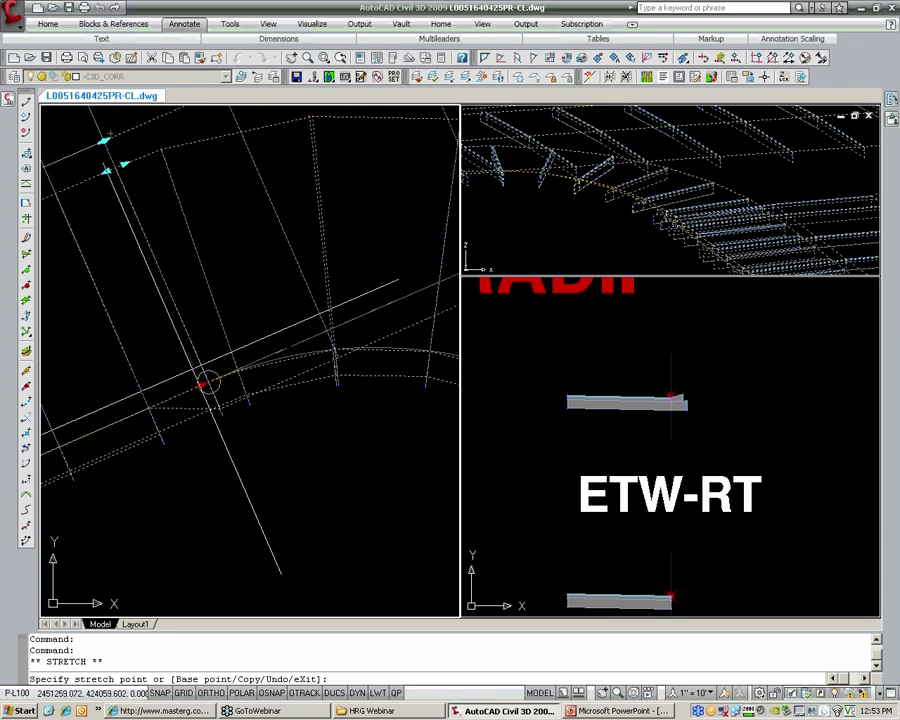
{"action": "type", "text": "N"}
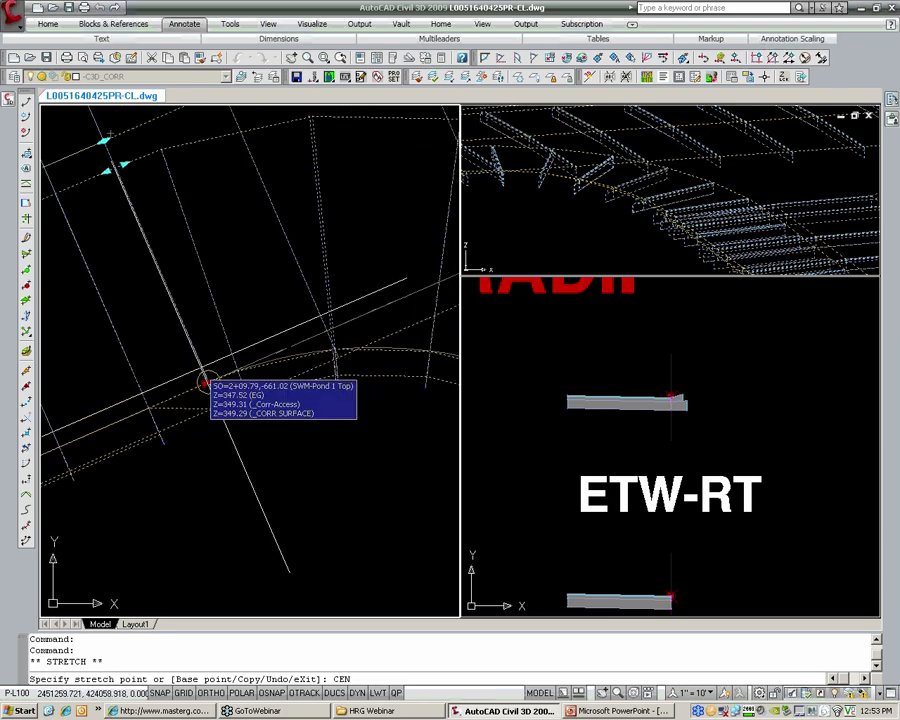
{"action": "key", "text": "Return"}
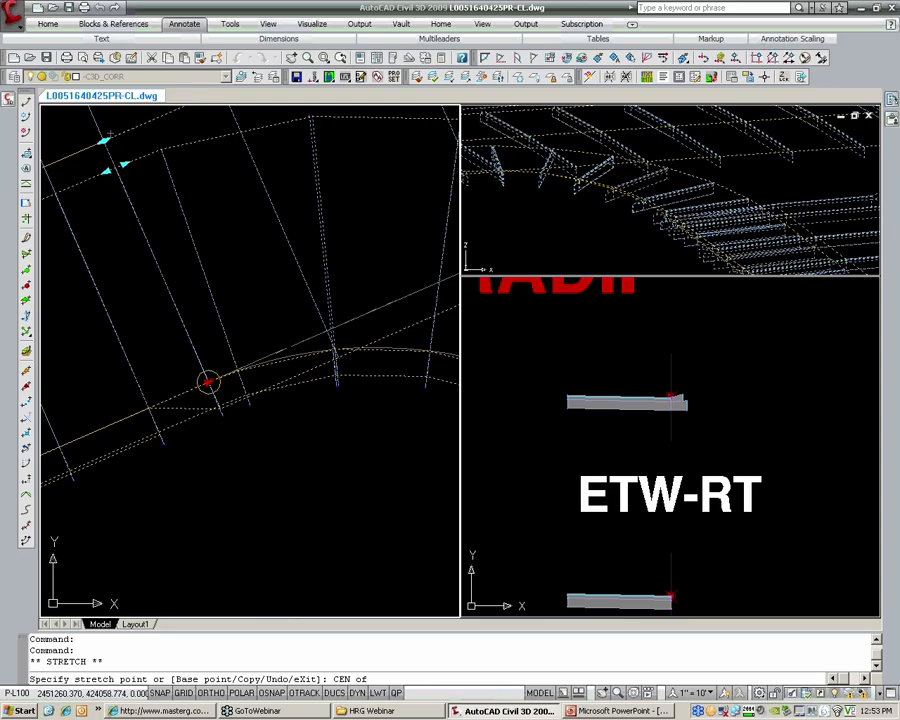
{"action": "left_click", "coordinate": [207, 382]}
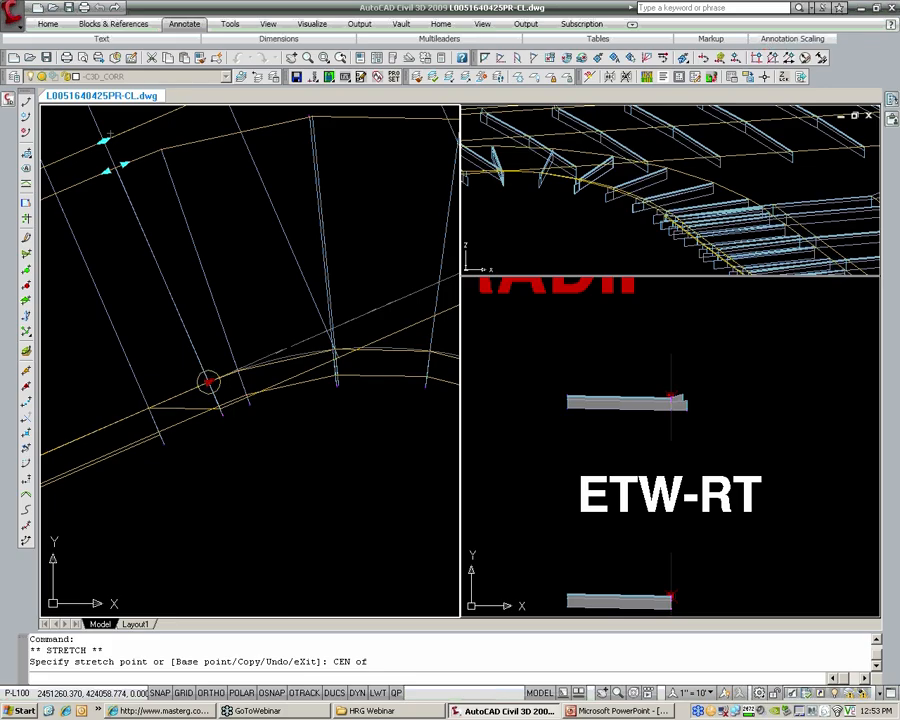
{"action": "scroll", "coordinate": [232, 387], "scroll_direction": "down", "scroll_amount": 6}
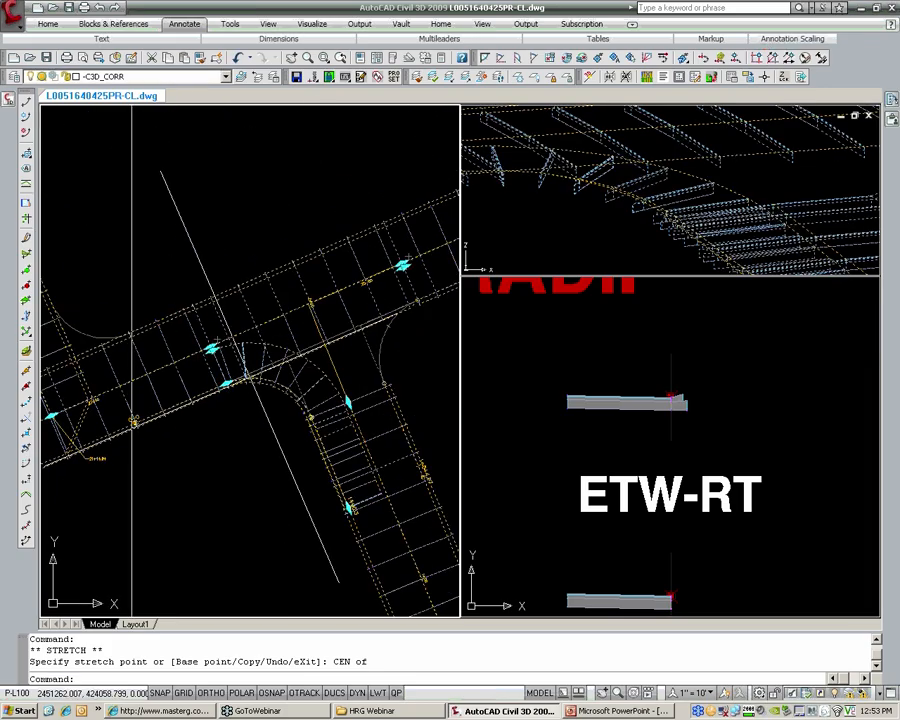
{"action": "key", "text": "Escape"}
- Stretch the other end of the curb return's region to the center of the circle where the curve ends
{"action": "scroll", "coordinate": [357, 424], "scroll_direction": "up", "scroll_amount": 5}
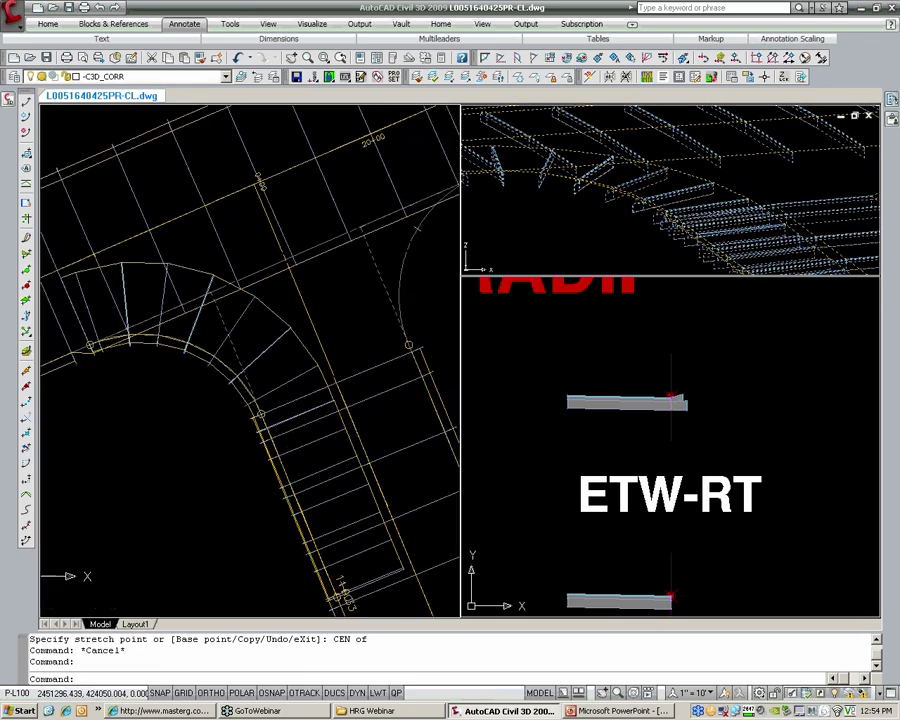
{"action": "middle_click_drag", "start_coordinate": [343, 571], "coordinate": [292, 488]}
{"action": "left_click", "coordinate": [292, 488]}
{"action": "left_click", "coordinate": [285, 514]}
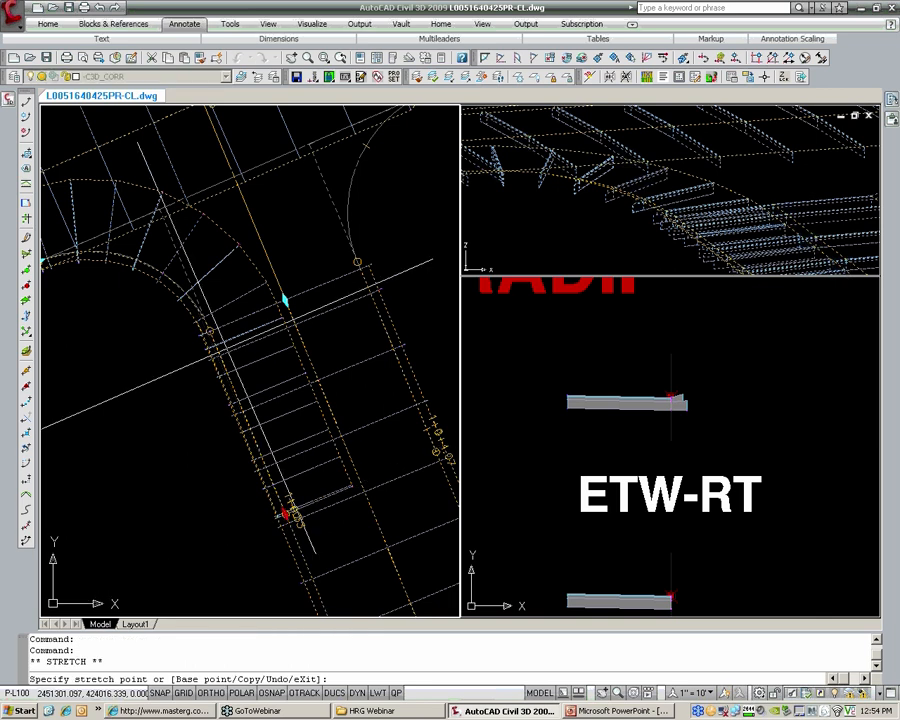
{"action": "type", "text": "CEN"}
{"action": "key", "text": "Return"}
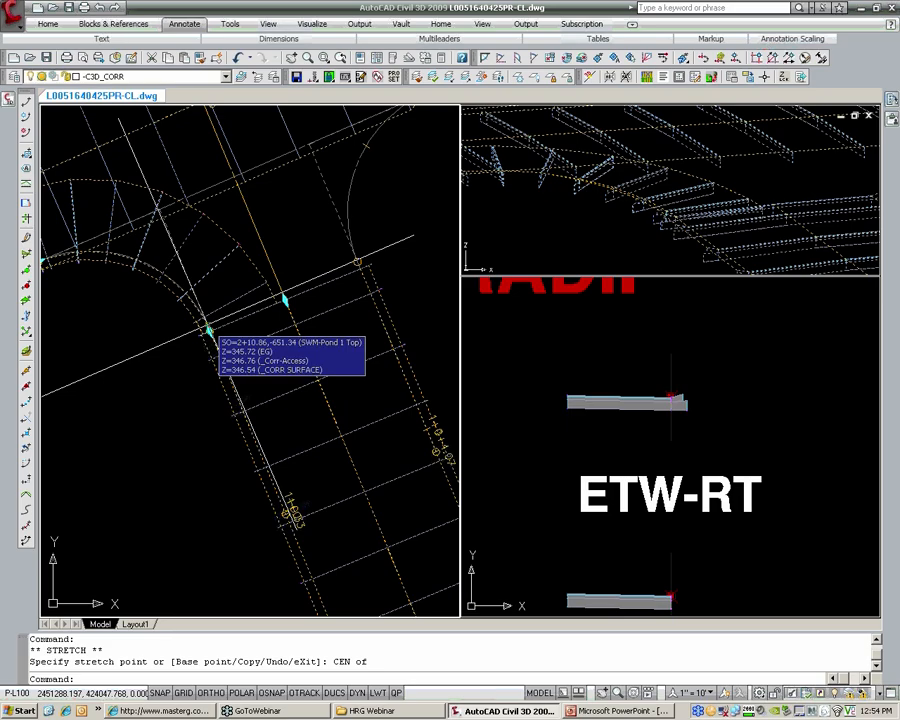
{"action": "key", "text": "Escape"}
{"action": "key", "text": "Escape"}
- Reopen the MAIN SITE corridor properties at the baseline parameters and reposition the dialog to keep the curb return in view
{"action": "middle_click_drag", "start_coordinate": [266, 322], "coordinate": [354, 382]}
{"action": "scroll", "coordinate": [133, 306], "scroll_direction": "up", "scroll_amount": 2}
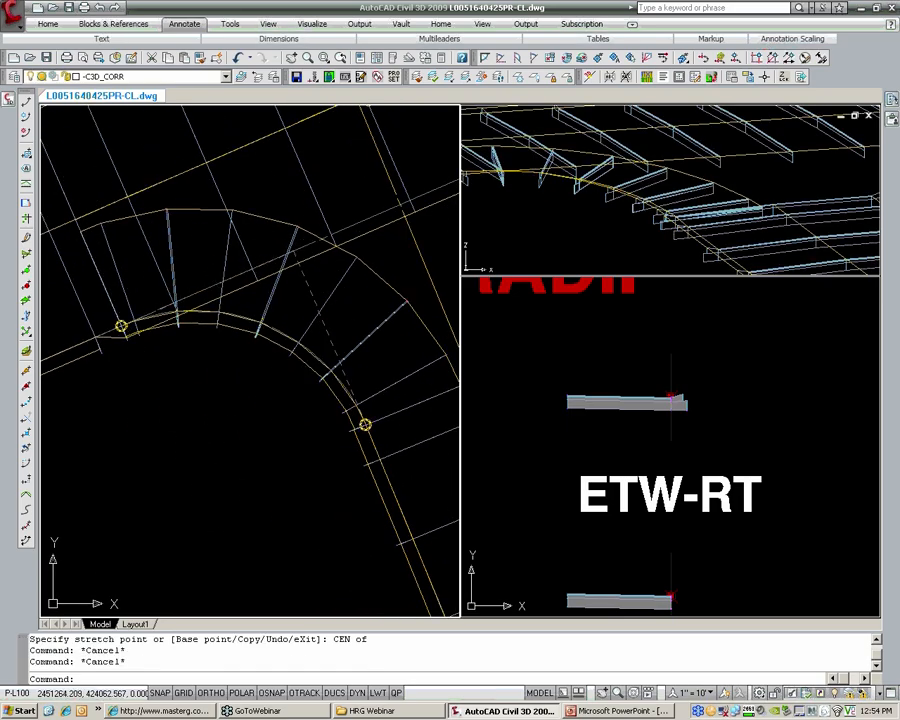
{"action": "middle_click_drag", "start_coordinate": [384, 310], "coordinate": [367, 312]}
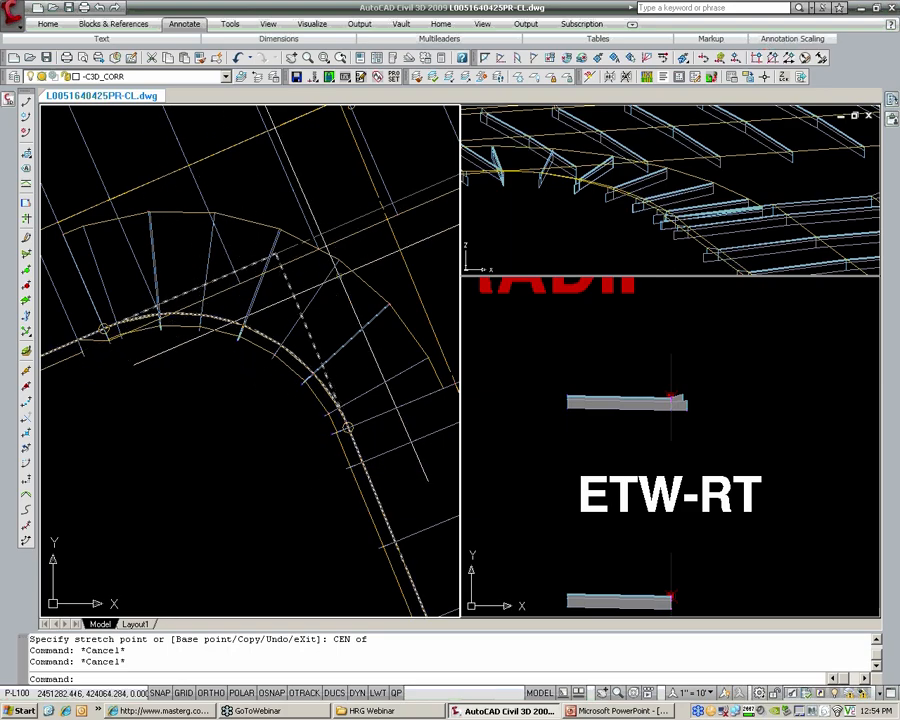
{"action": "left_click", "coordinate": [352, 272]}
{"action": "right_click", "coordinate": [356, 276]}
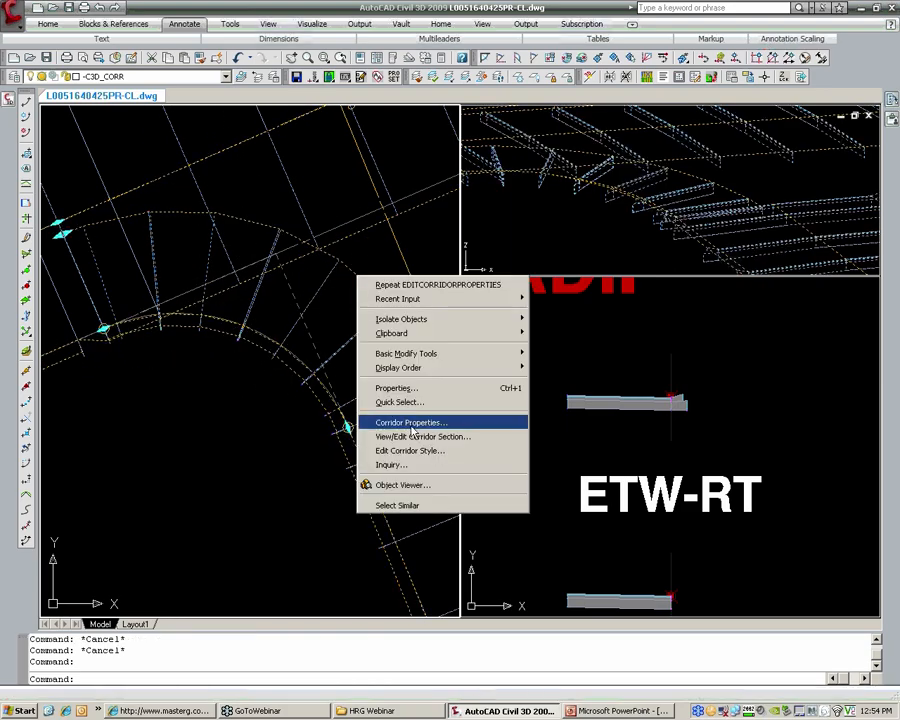
{"action": "left_click", "coordinate": [425, 420]}
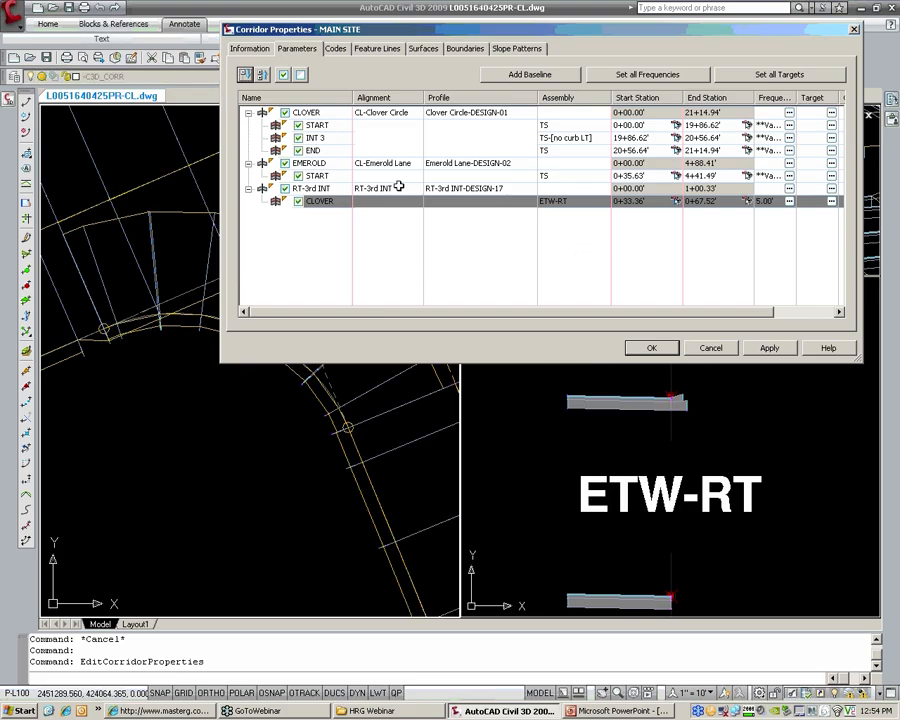
{"action": "left_click_drag", "start_coordinate": [530, 312], "coordinate": [536, 313]}
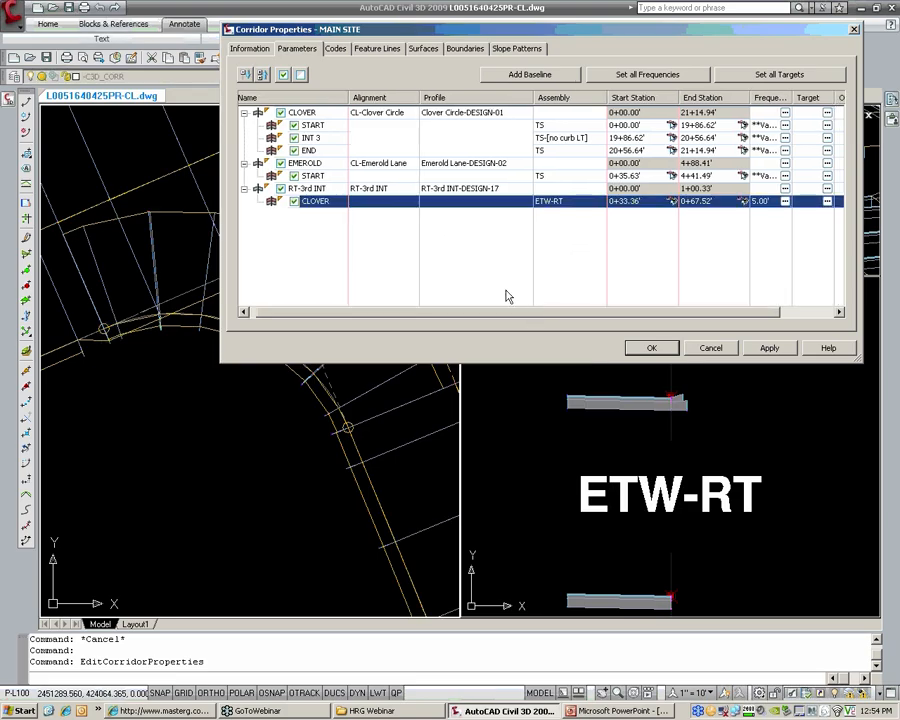
{"action": "left_click_drag", "start_coordinate": [427, 29], "coordinate": [395, 378]}
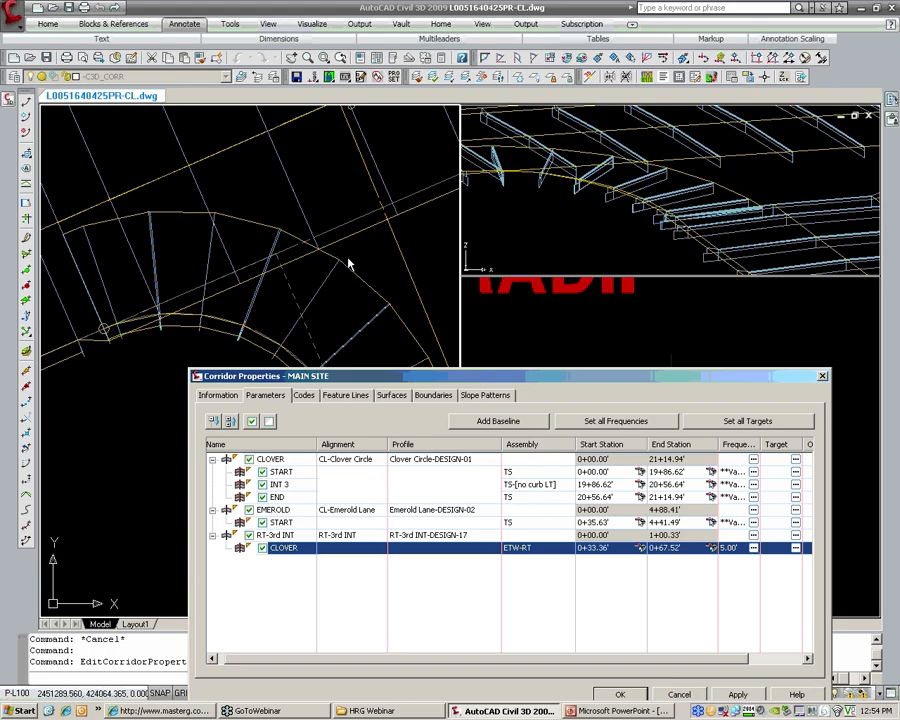
{"action": "left_click_drag", "start_coordinate": [440, 378], "coordinate": [490, 434]}
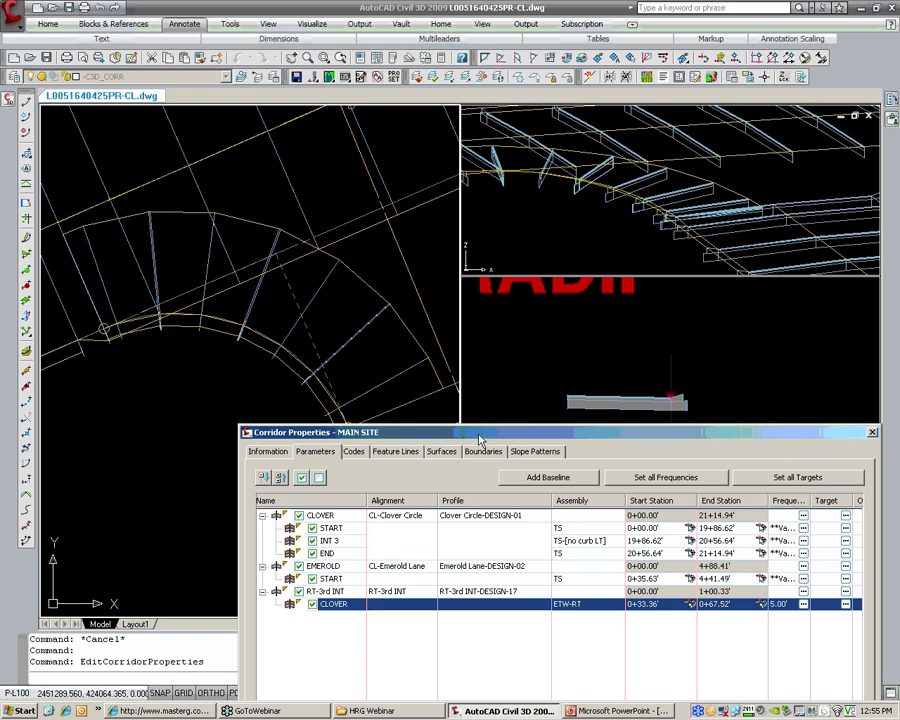
{"action": "left_click_drag", "start_coordinate": [482, 436], "coordinate": [494, 328]}
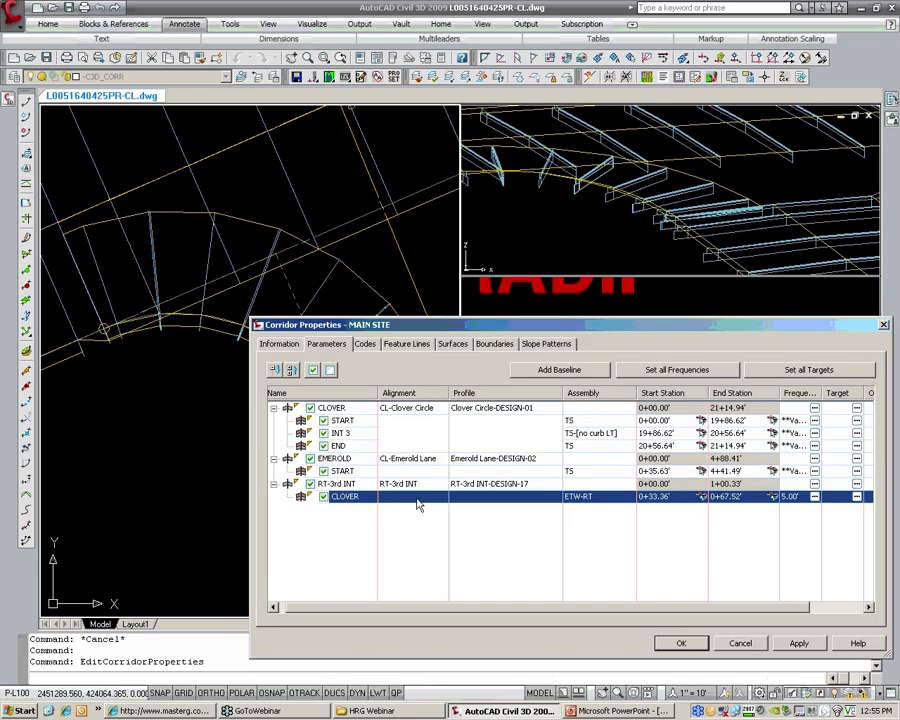
- Insert a region with the ETW-RT assembly after the CLOVER region of the RT-3rd INT baseline and name it EMEROLD
{"action": "right_click", "coordinate": [358, 498]}
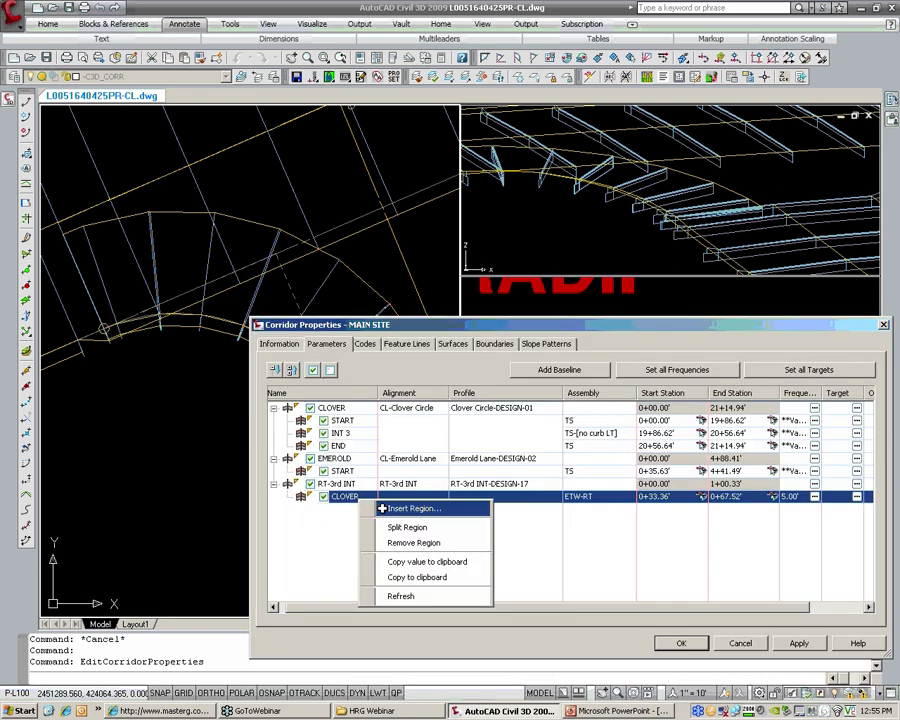
{"action": "left_click", "coordinate": [350, 506]}
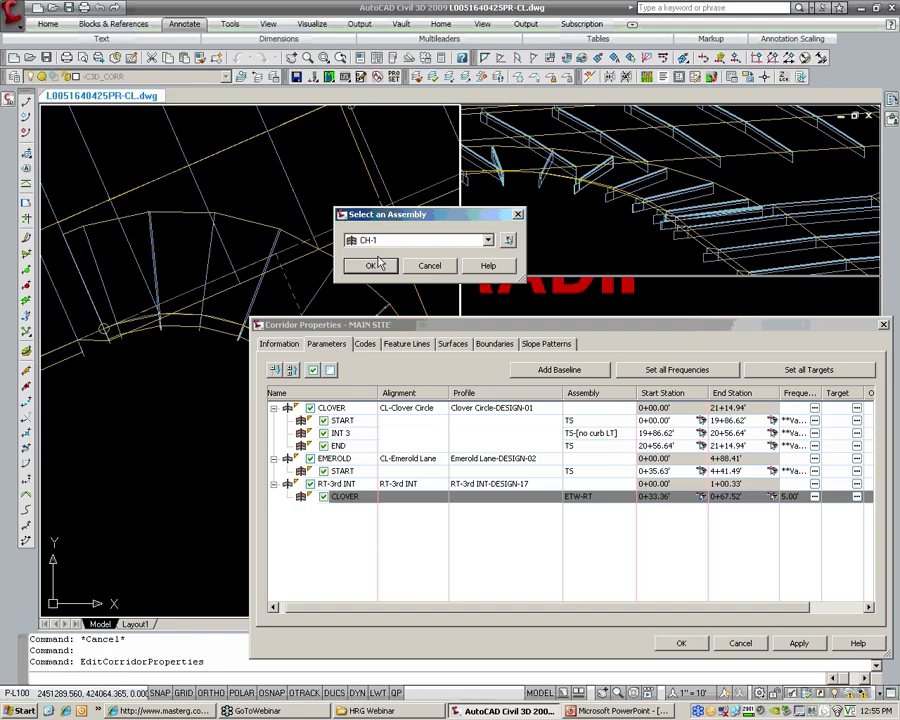
{"action": "left_click", "coordinate": [378, 242]}
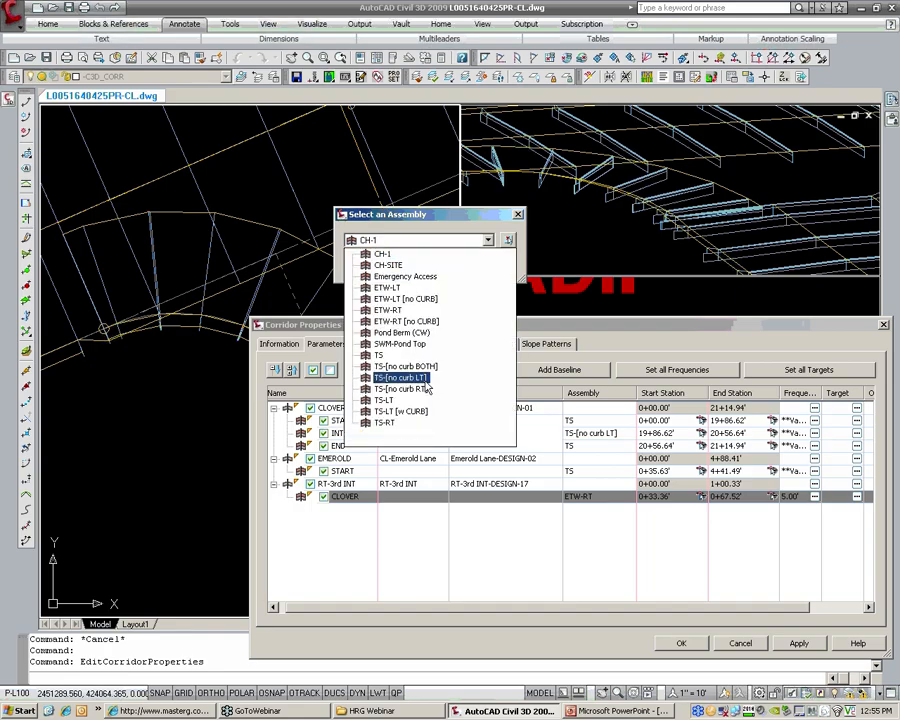
{"action": "left_click", "coordinate": [390, 311]}
{"action": "left_click", "coordinate": [368, 262]}
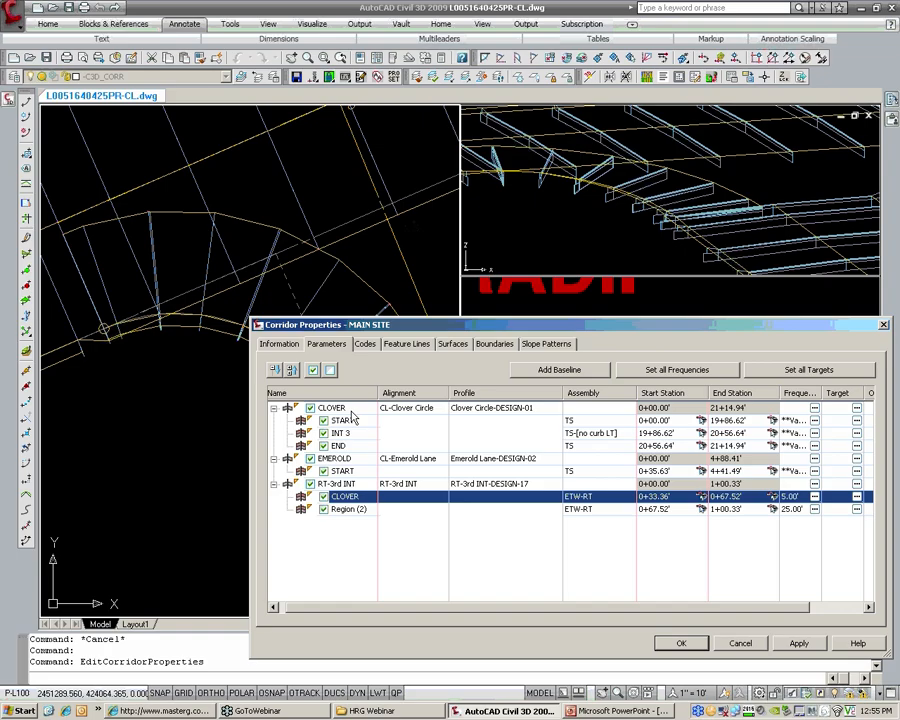
{"action": "left_click", "coordinate": [345, 509]}
{"action": "left_click", "coordinate": [360, 509]}
{"action": "type", "text": "EM"}
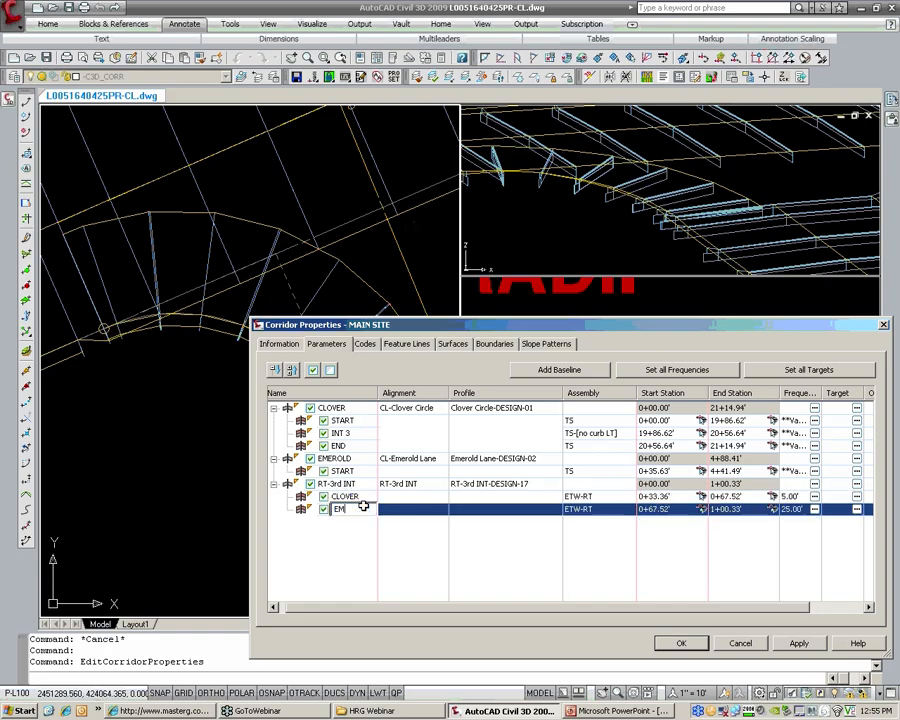
{"action": "type", "text": "EROLD"}
{"action": "left_click", "coordinate": [351, 554]}
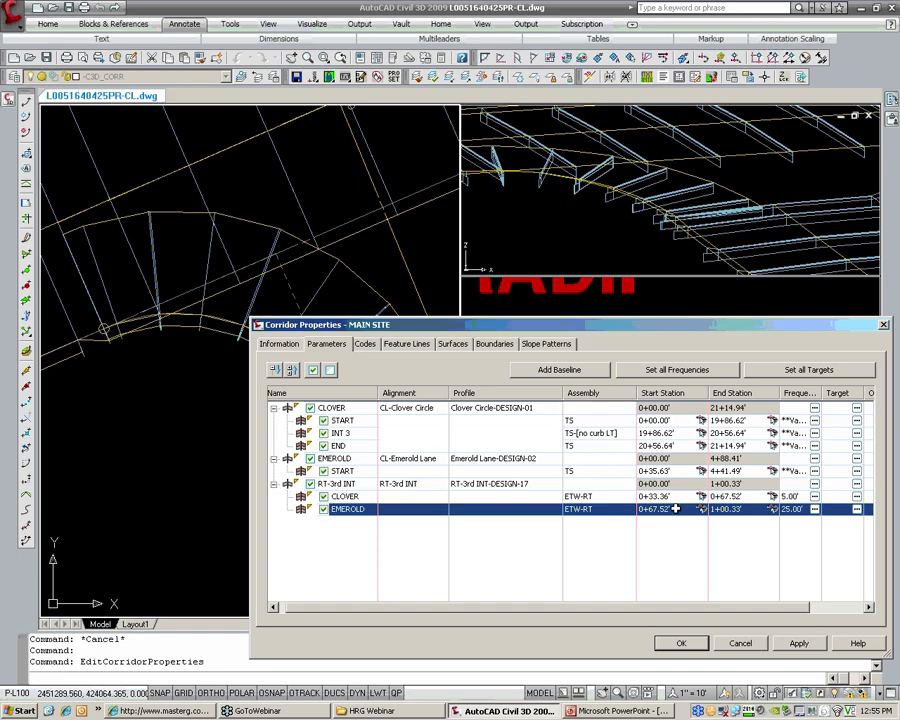
- Set the assembly frequency of the RT-3rd INT baseline's regions to 2' along tangents and curves
{"action": "left_click_drag", "start_coordinate": [712, 610], "coordinate": [746, 610]}
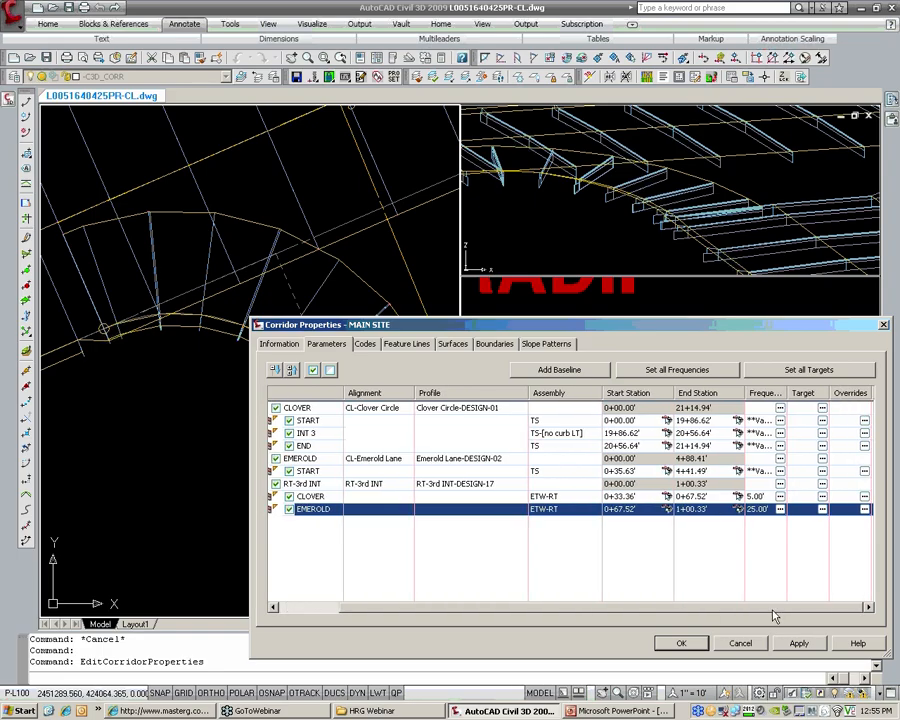
{"action": "left_click", "coordinate": [780, 508]}
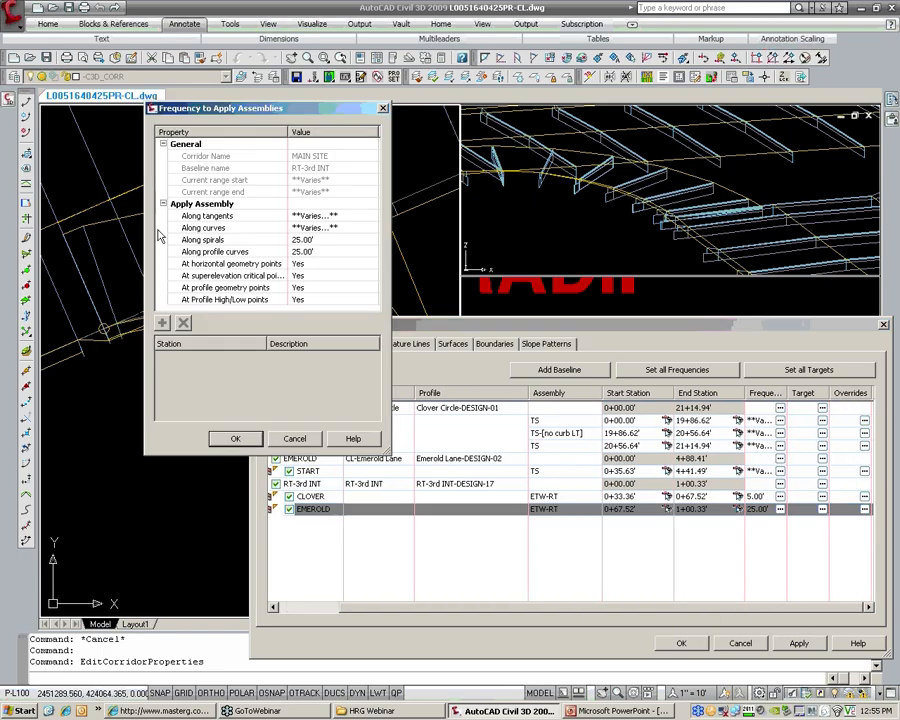
{"action": "left_click", "coordinate": [315, 214]}
{"action": "type", "text": "2"}
{"action": "key", "text": "Return"}
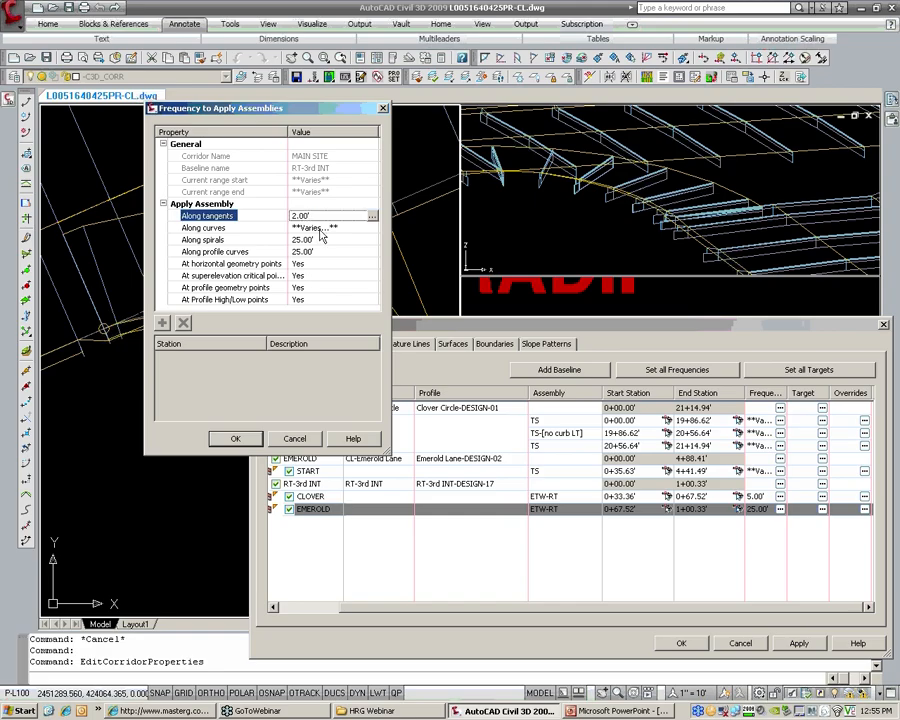
{"action": "left_click", "coordinate": [315, 227]}
{"action": "type", "text": "2"}
{"action": "left_click", "coordinate": [235, 438]}
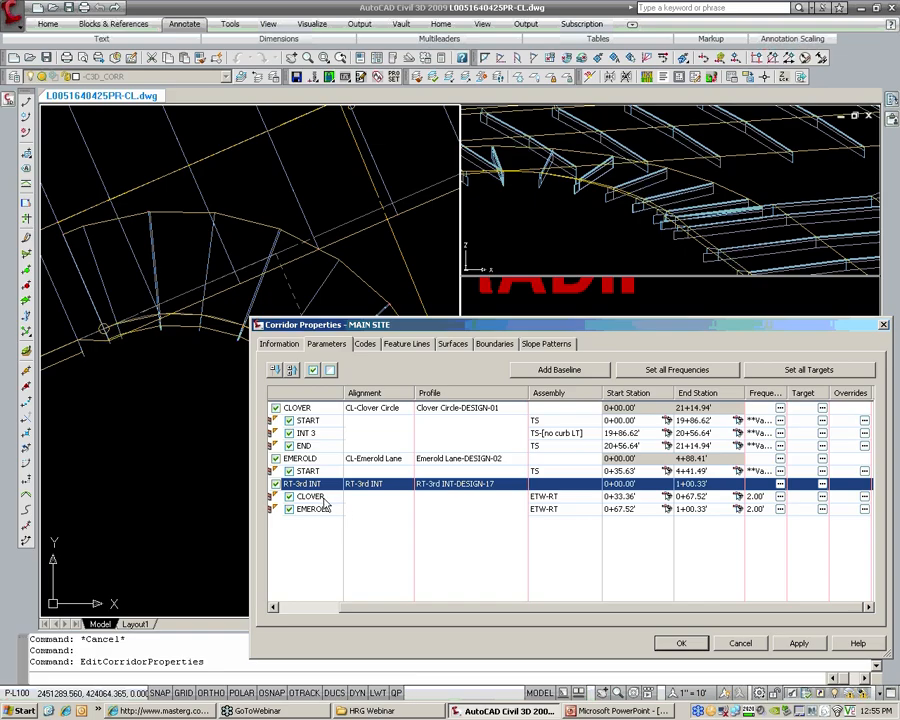
- Set the width alignment target of the RT-3rd INT baseline's CLOVER region to the ETW-3rd INT alignment
{"action": "left_click", "coordinate": [822, 496]}
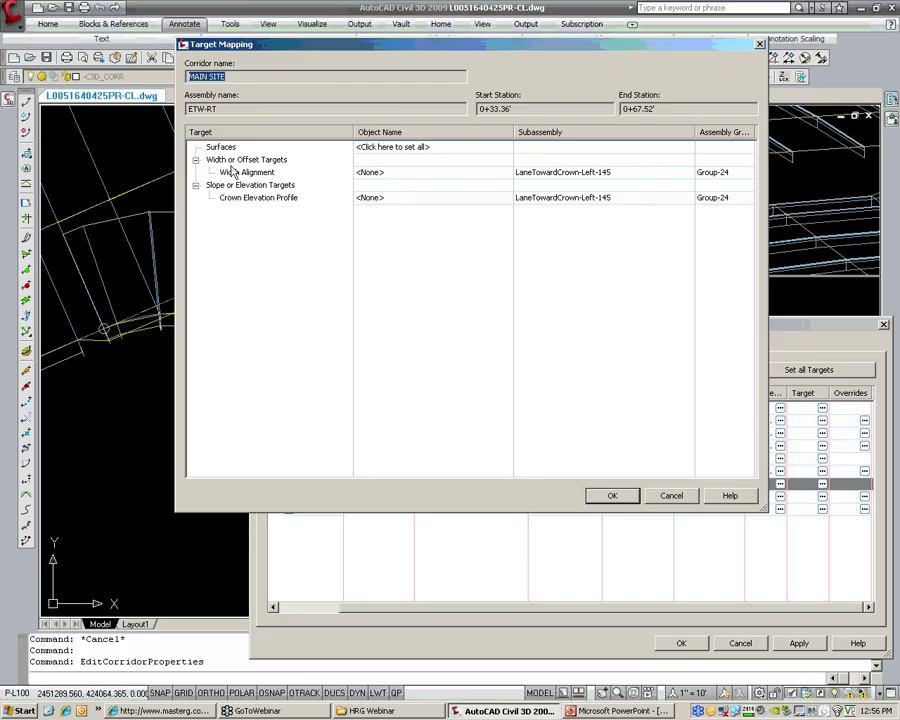
{"action": "left_click", "coordinate": [402, 174]}
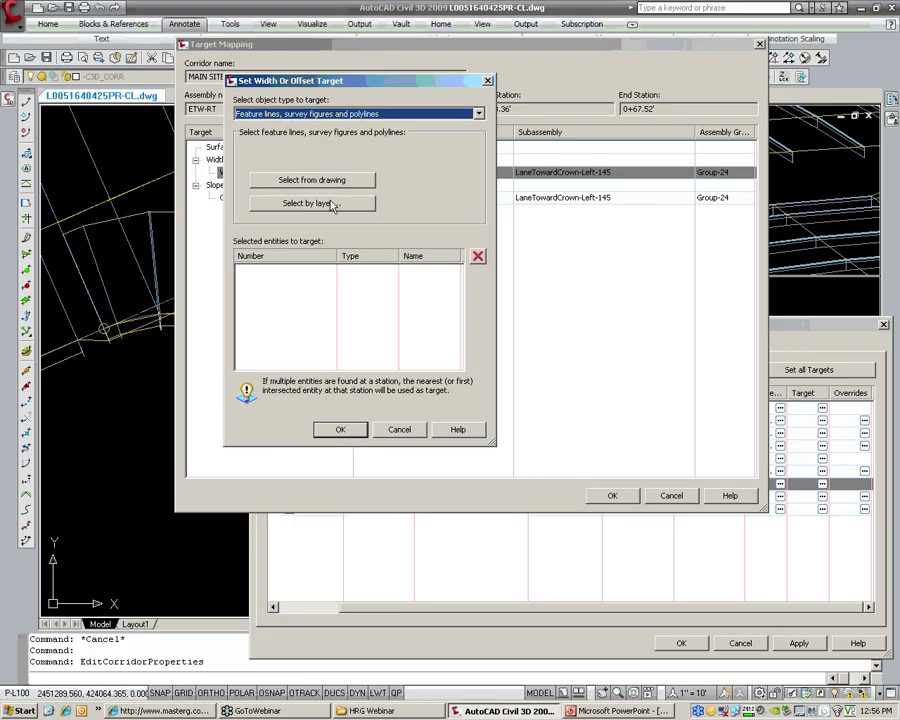
{"action": "left_click", "coordinate": [360, 113]}
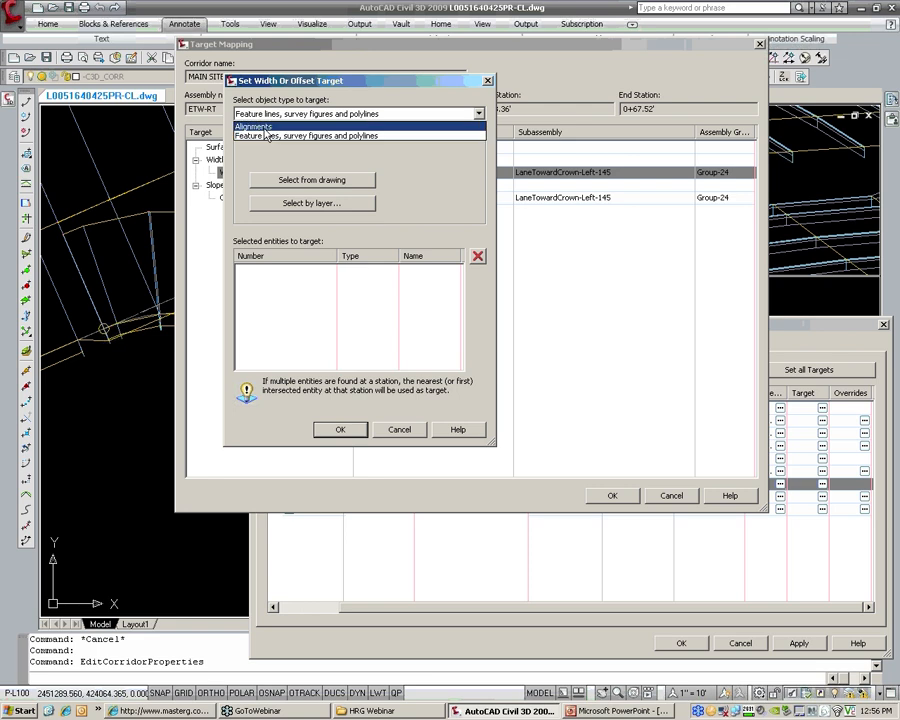
{"action": "left_click", "coordinate": [264, 129]}
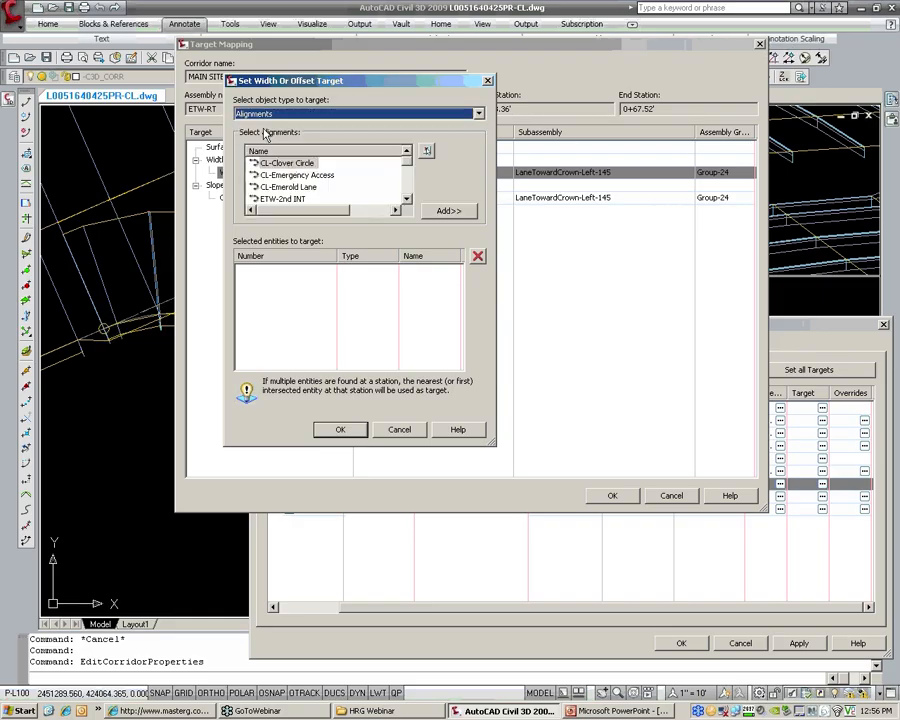
{"action": "left_click", "coordinate": [406, 199]}
{"action": "left_click", "coordinate": [406, 199]}
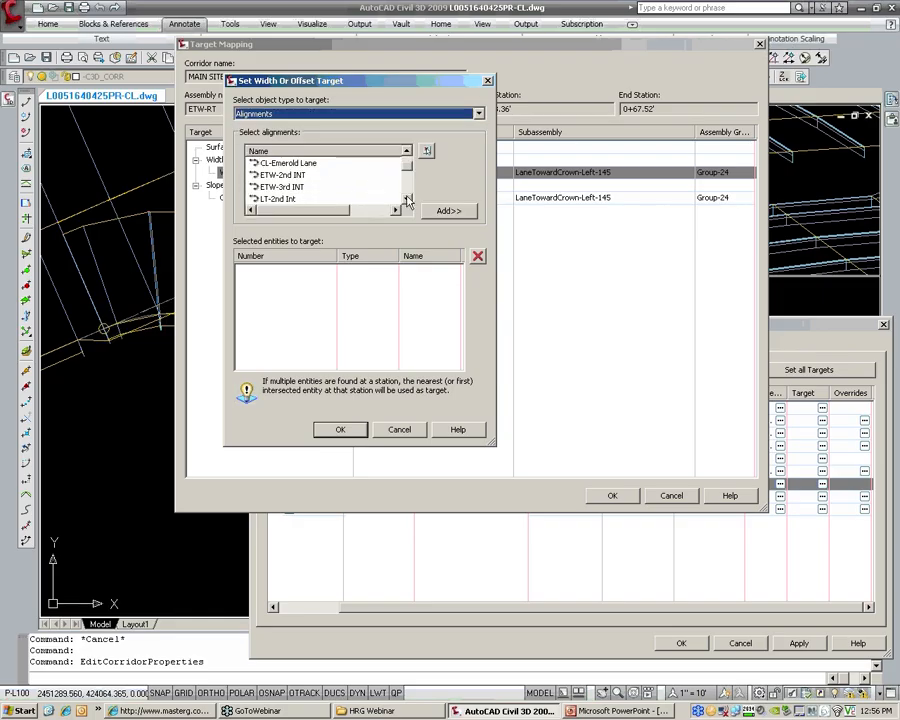
{"action": "left_click", "coordinate": [268, 188]}
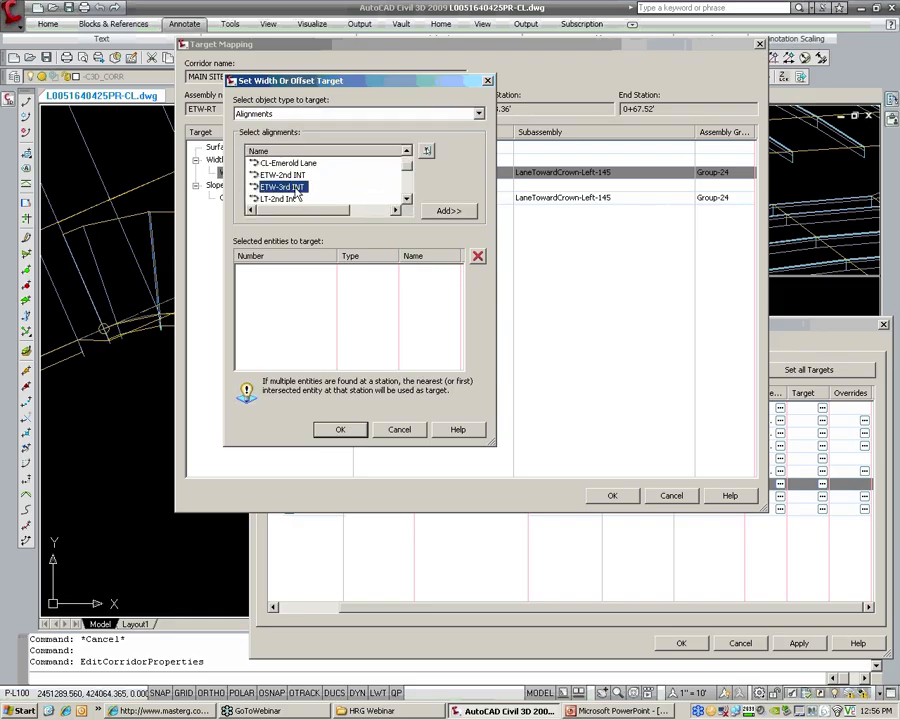
{"action": "left_click", "coordinate": [447, 212]}
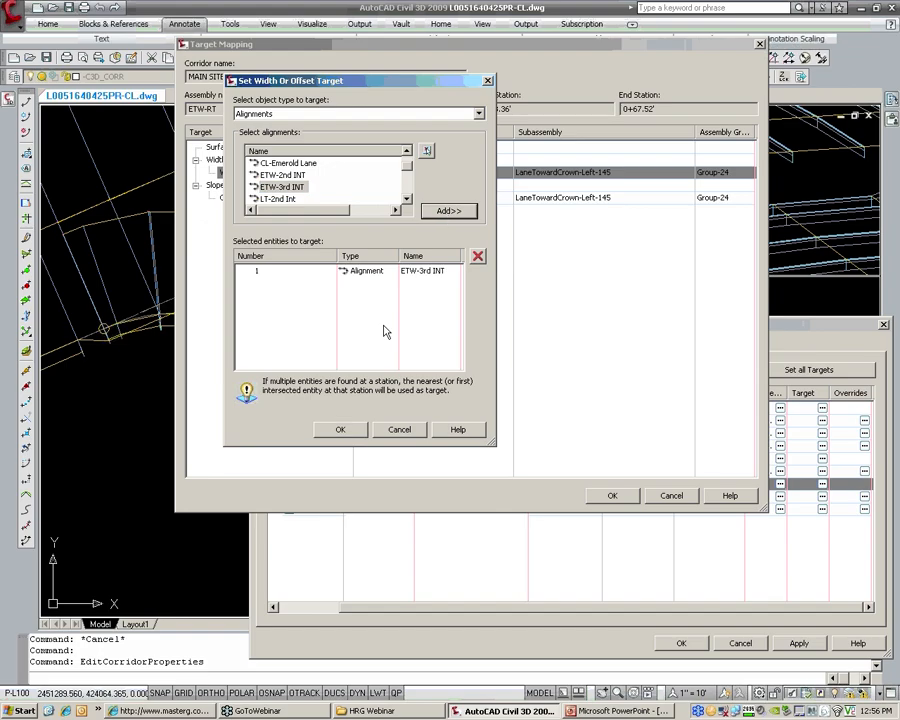
{"action": "left_click", "coordinate": [340, 430]}
- Set the CLOVER region's crown elevation target to profile ETW-3rd INT-DESIGN-10 of the ETW-3rd INT alignment and accept the target mapping
{"action": "left_click", "coordinate": [281, 199]}
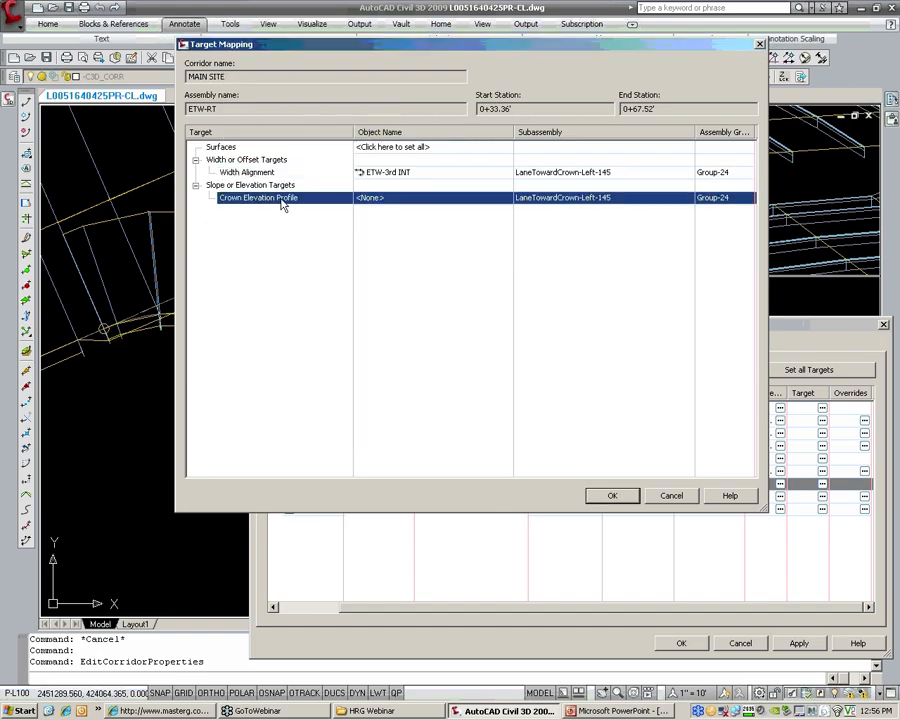
{"action": "left_click", "coordinate": [367, 198]}
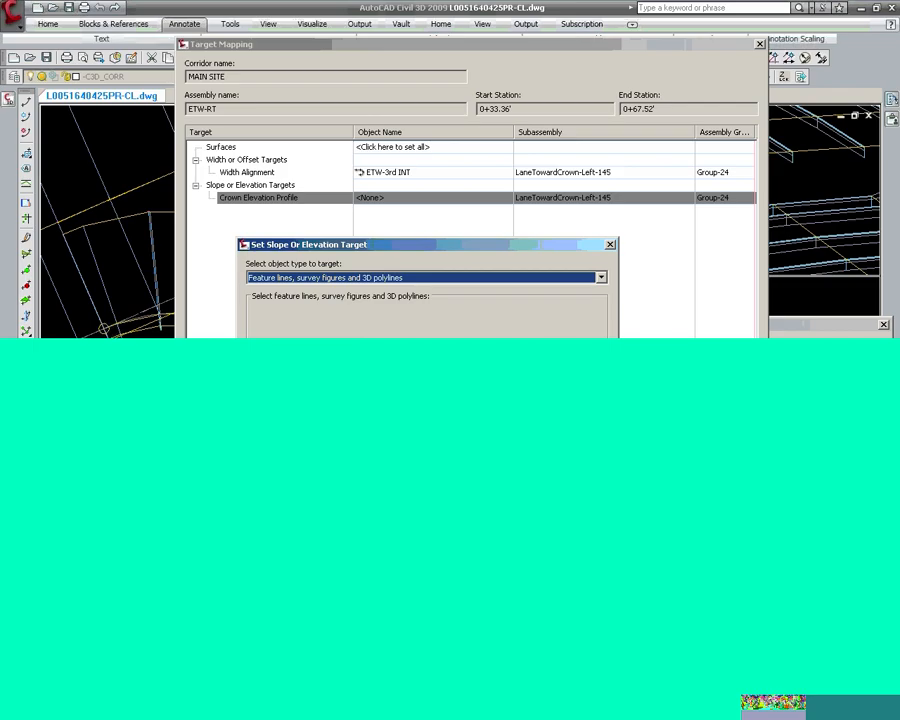
{"action": "left_click", "coordinate": [371, 277]}
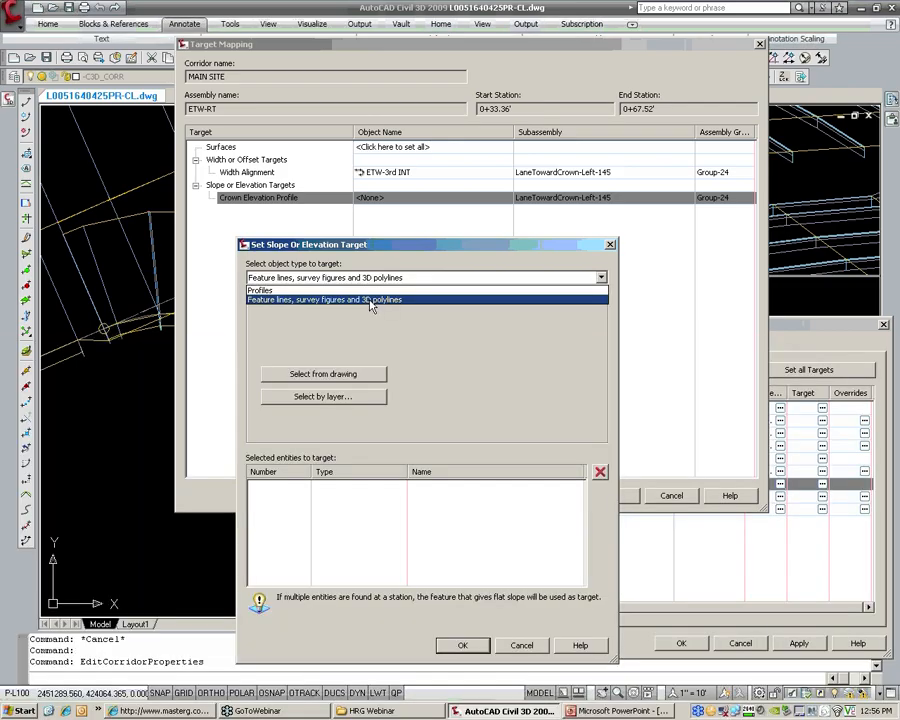
{"action": "left_click", "coordinate": [258, 290]}
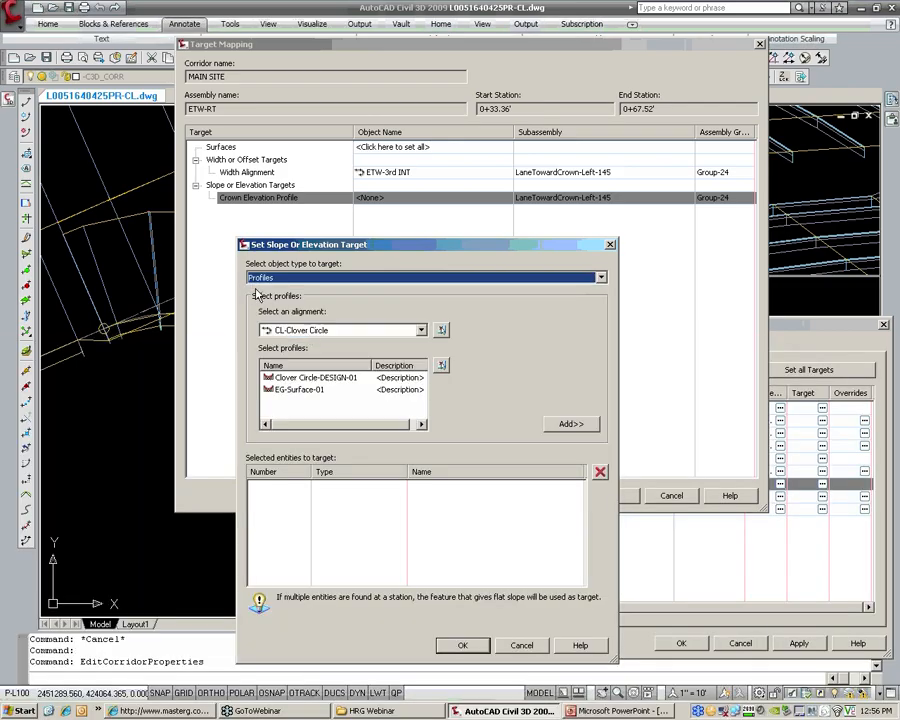
{"action": "left_click", "coordinate": [308, 337]}
{"action": "left_click", "coordinate": [318, 381]}
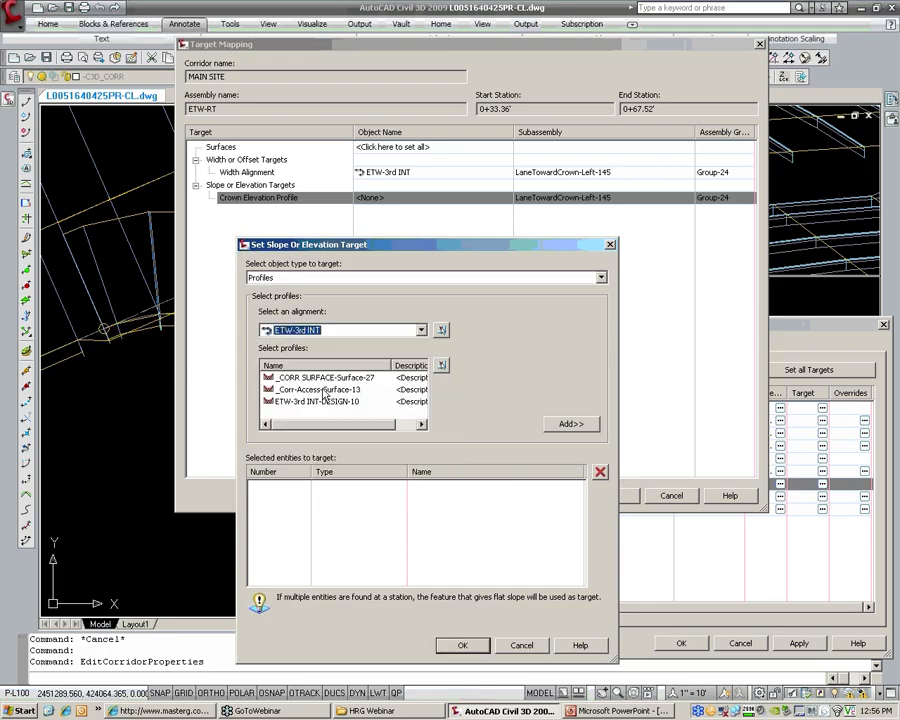
{"action": "left_click", "coordinate": [320, 401]}
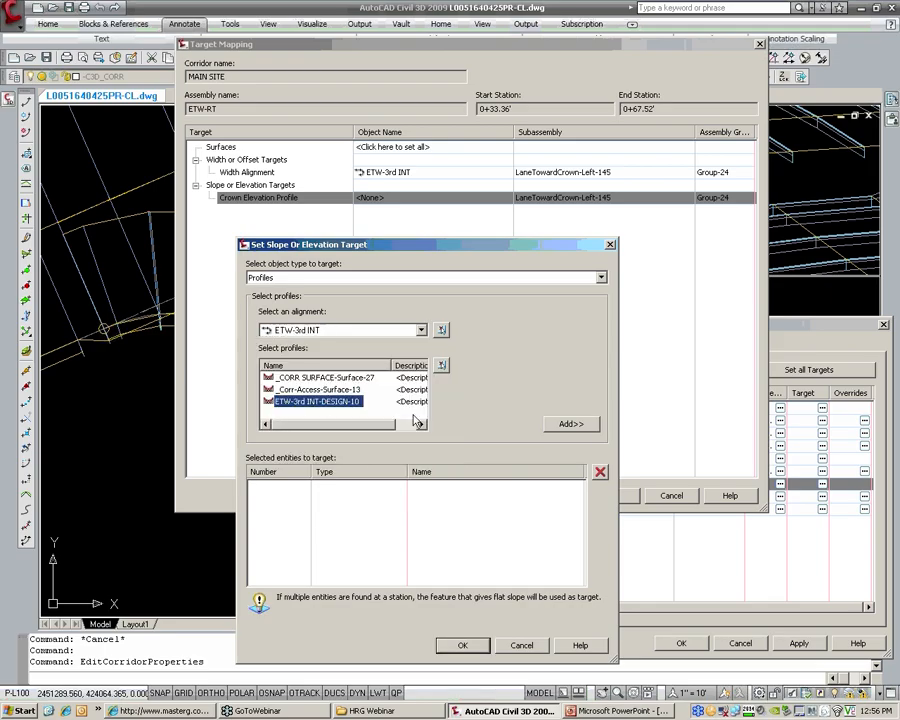
{"action": "left_click", "coordinate": [569, 424]}
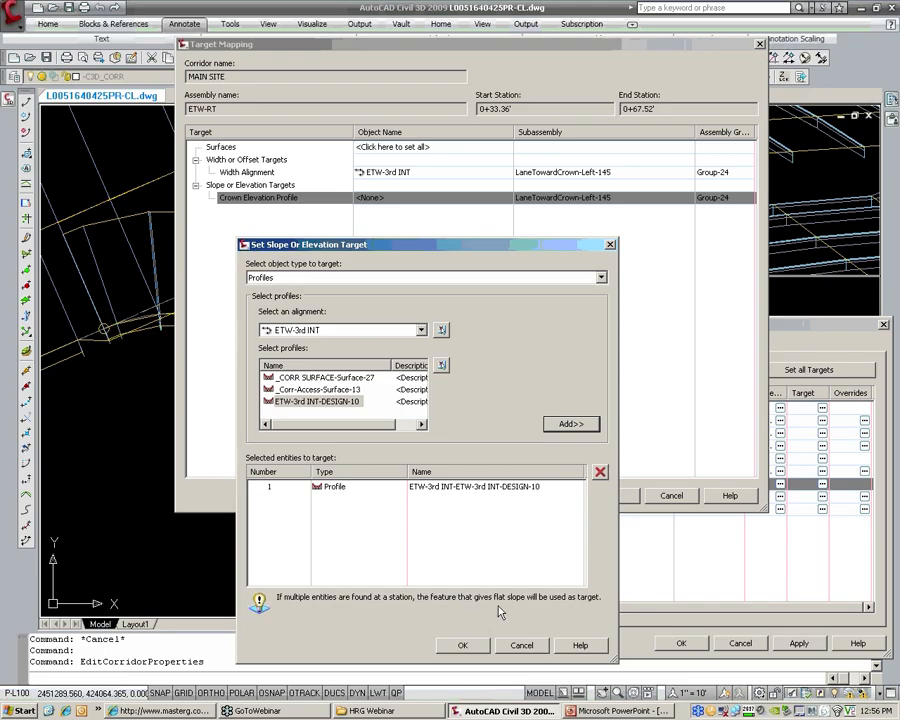
{"action": "left_click", "coordinate": [462, 645]}
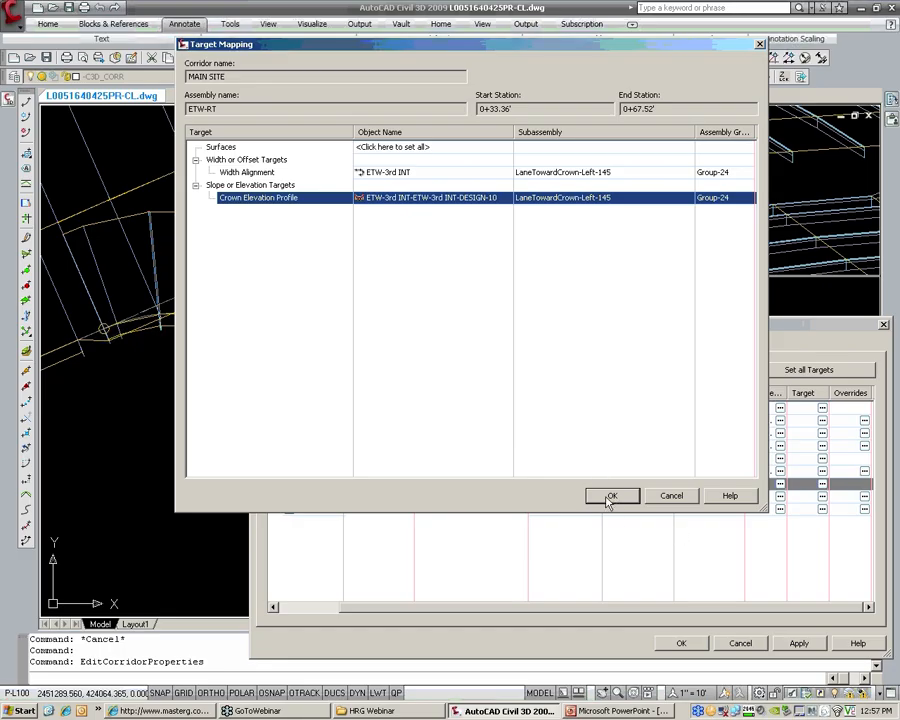
{"action": "left_click", "coordinate": [440, 198]}
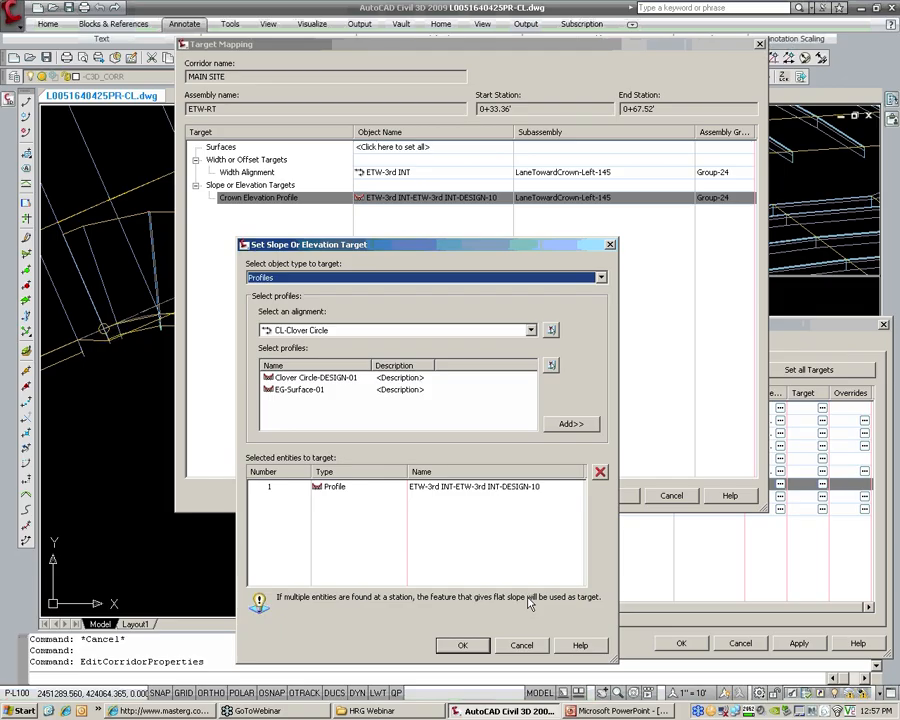
{"action": "left_click", "coordinate": [464, 644]}
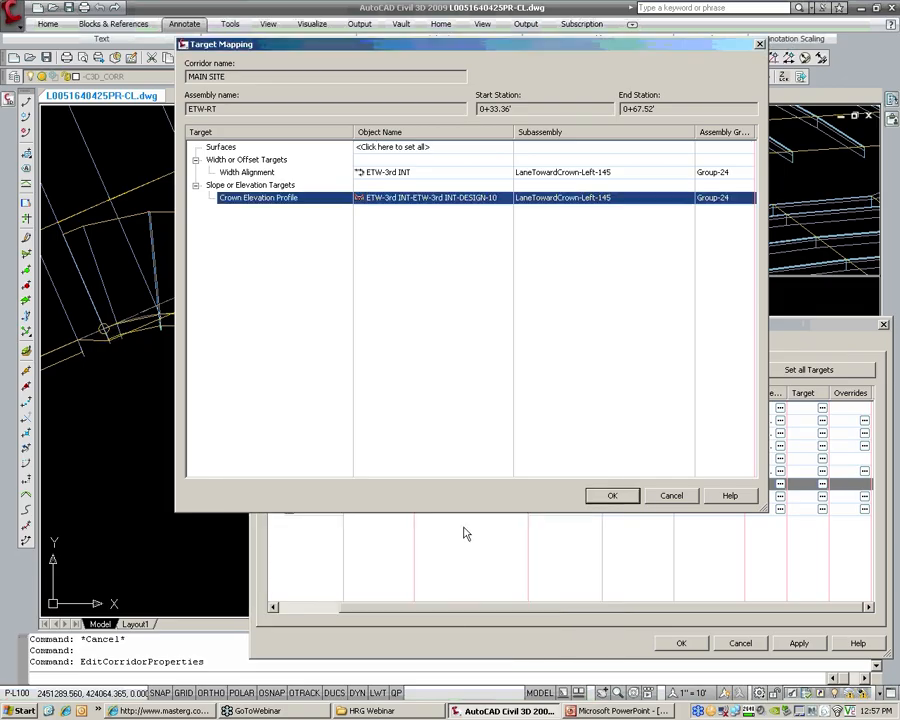
{"action": "left_click", "coordinate": [614, 496]}
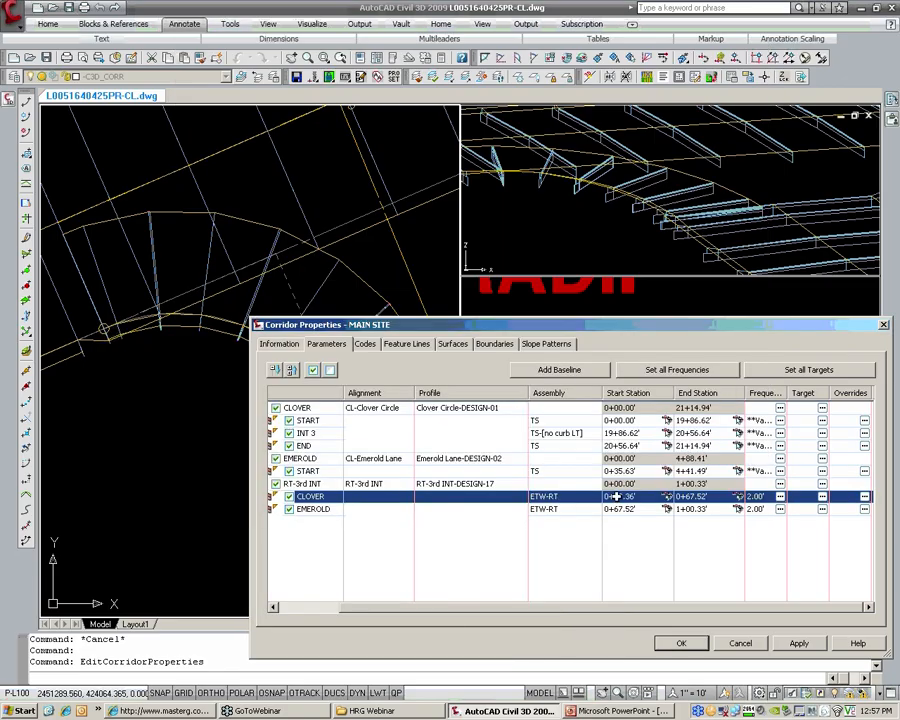
- Set the width alignment target of the RT-3rd INT baseline's EMEROLD region to the CL-Emerold Lane alignment
{"action": "left_click", "coordinate": [326, 510]}
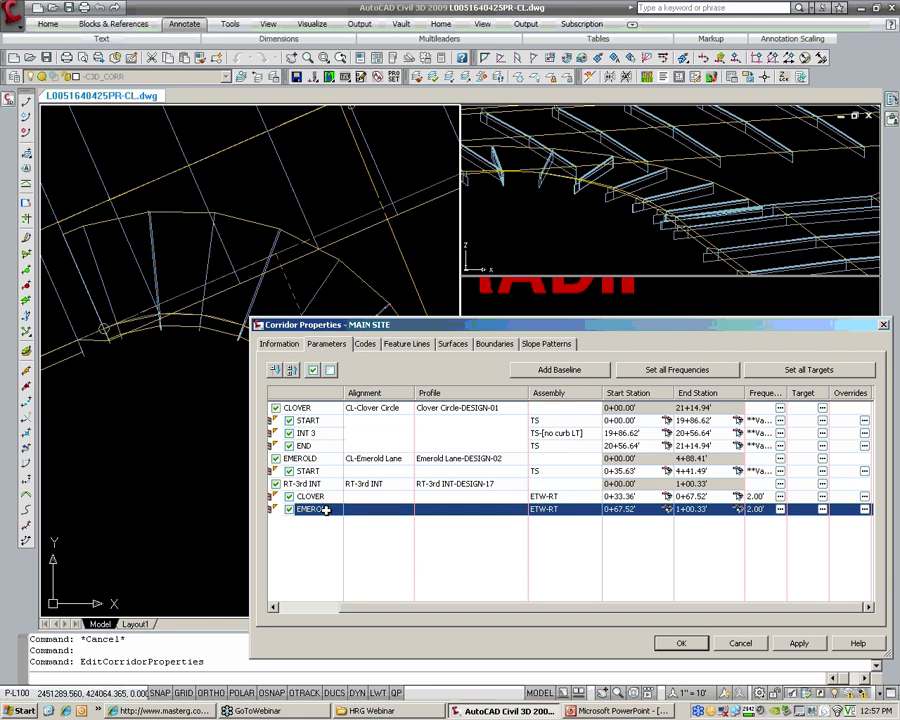
{"action": "left_click", "coordinate": [822, 509]}
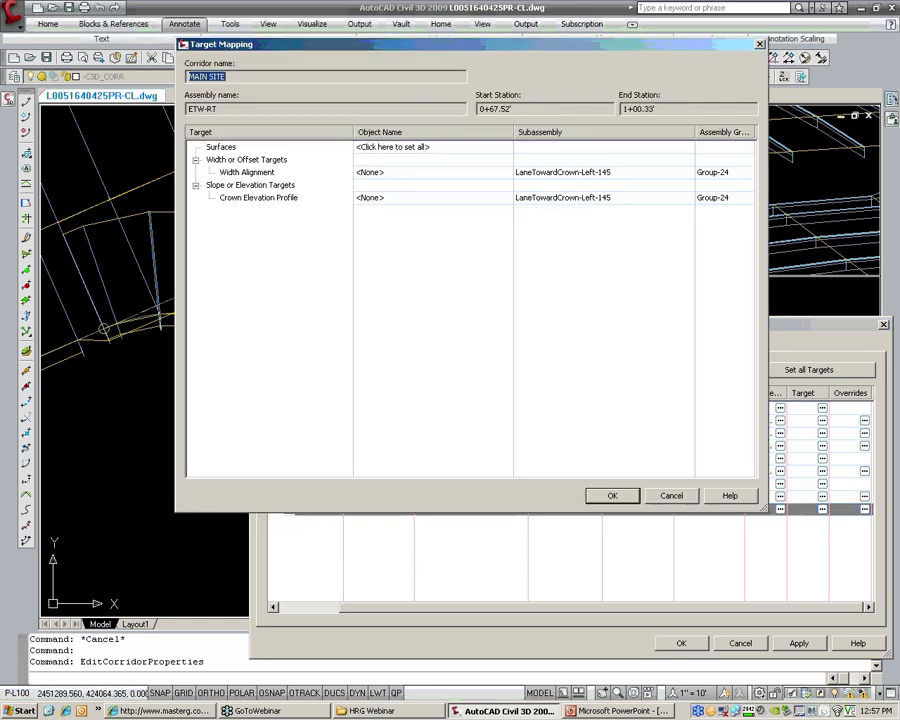
{"action": "left_click", "coordinate": [396, 172]}
{"action": "left_click", "coordinate": [300, 187]}
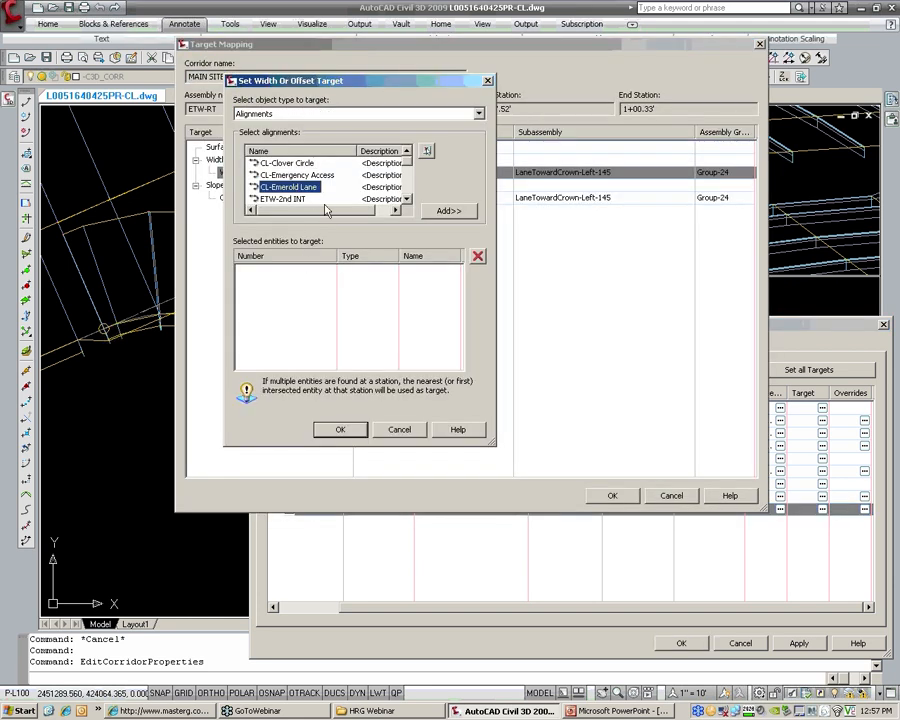
{"action": "left_click", "coordinate": [448, 212]}
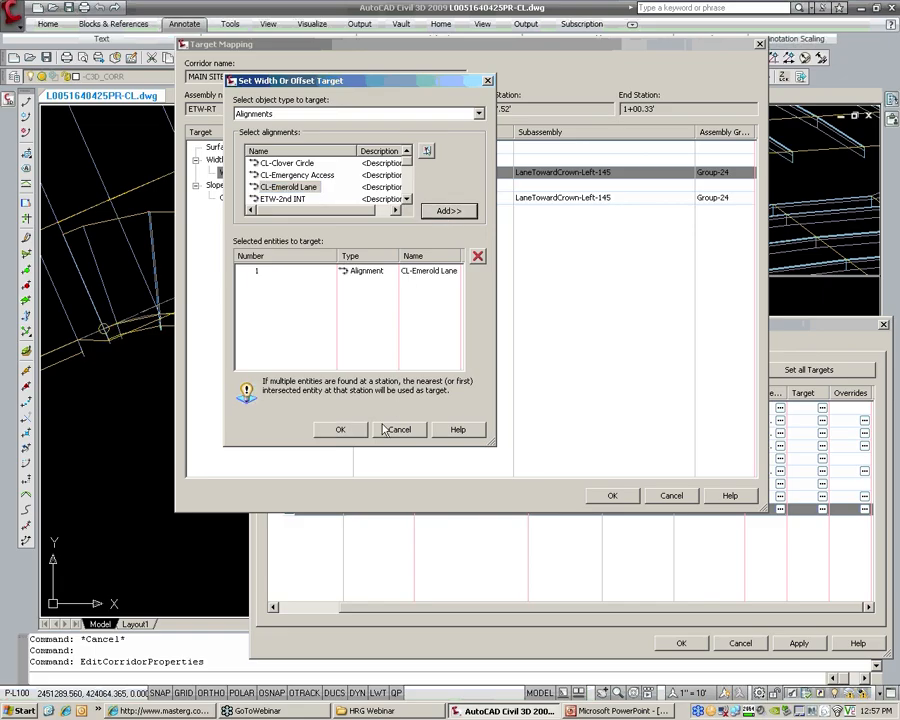
{"action": "left_click", "coordinate": [343, 430]}
- Set the EMEROLD region's crown elevation target to profile Emerold Lane-DESIGN-02 of CL-Emerold Lane and accept the target mapping
{"action": "left_click", "coordinate": [378, 197]}
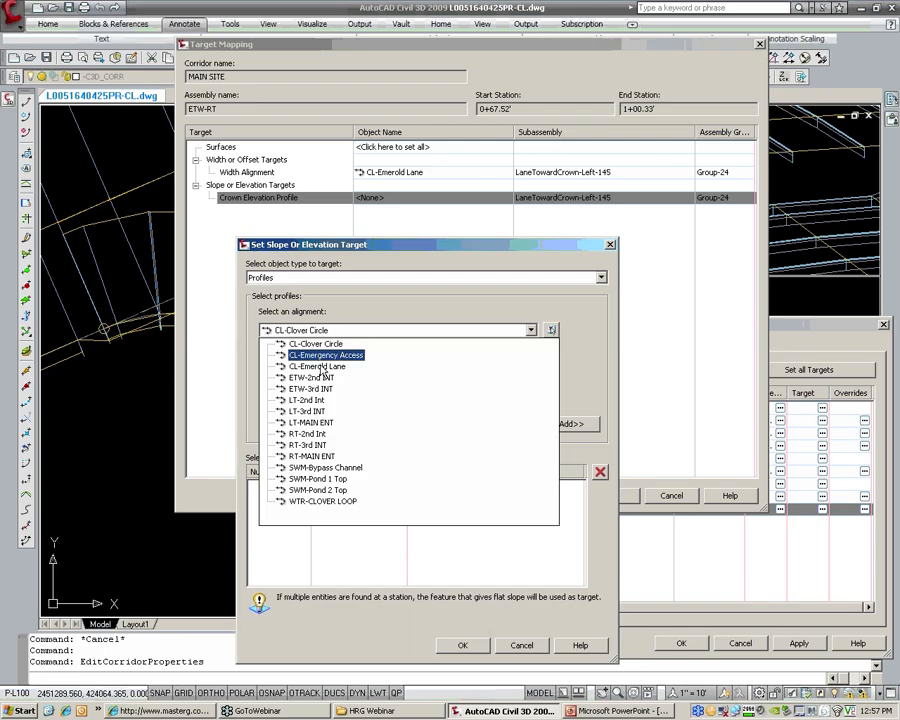
{"action": "left_click", "coordinate": [317, 366]}
{"action": "left_click", "coordinate": [325, 404]}
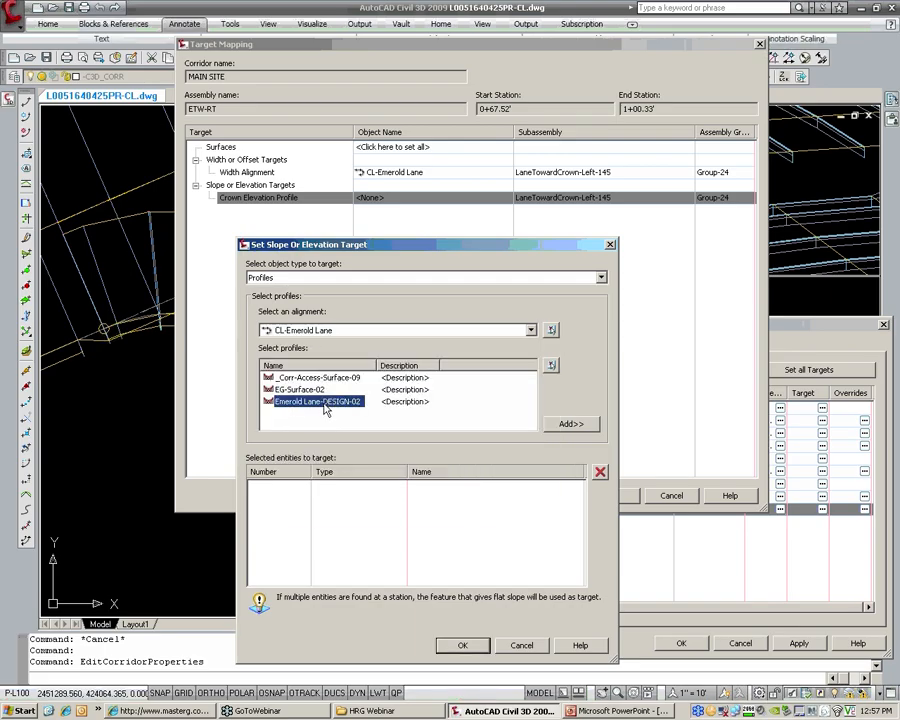
{"action": "left_click", "coordinate": [573, 425]}
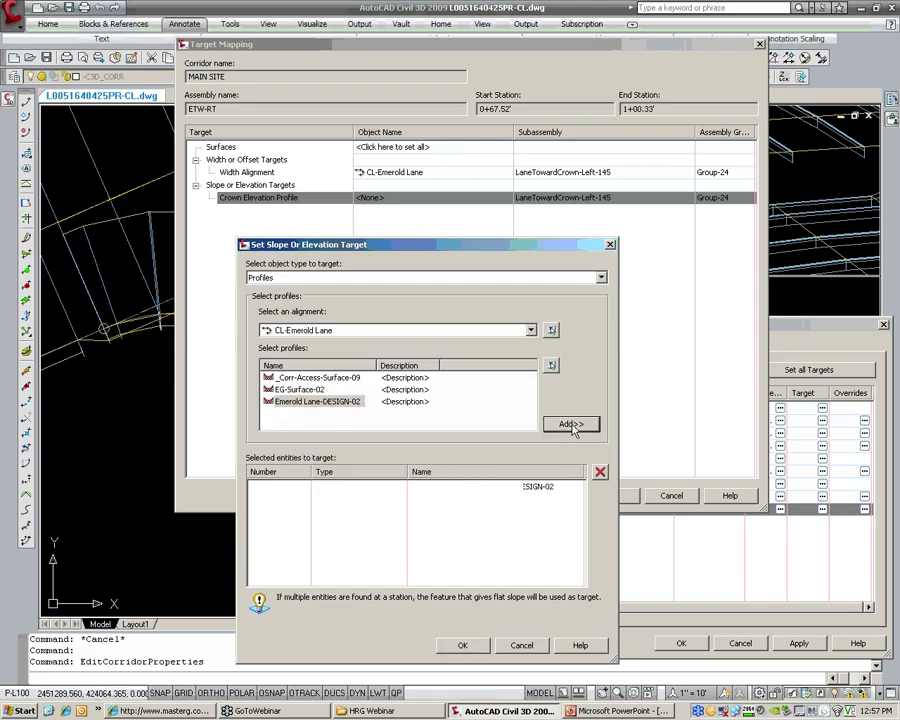
{"action": "left_click", "coordinate": [461, 644]}
{"action": "left_click", "coordinate": [608, 500]}
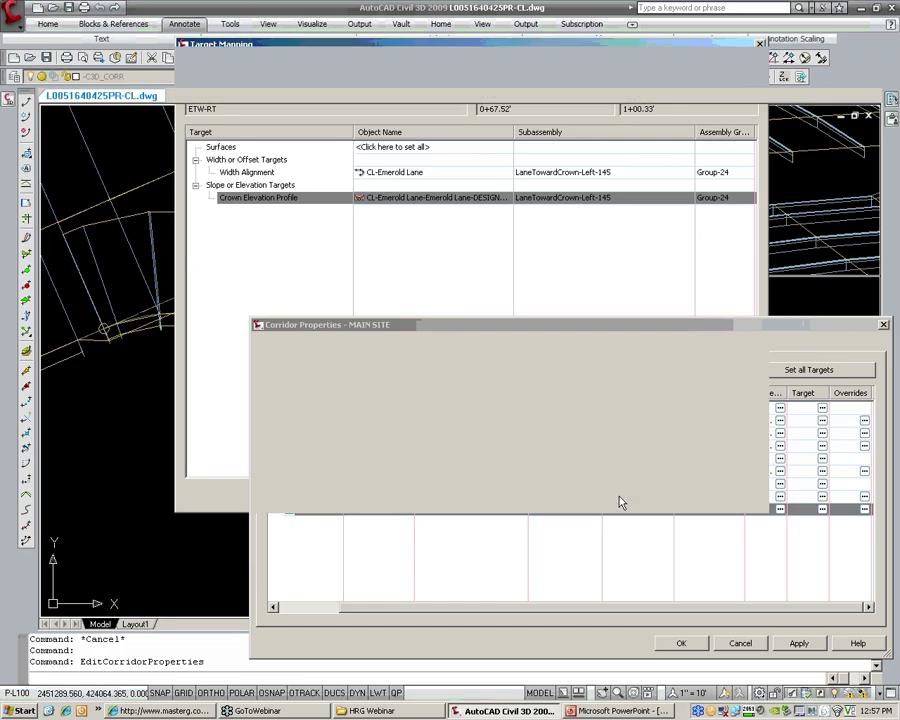
- Accept the corridor property changes to rebuild MAIN SITE and examine the curb return in plan view
{"action": "left_click", "coordinate": [681, 644]}
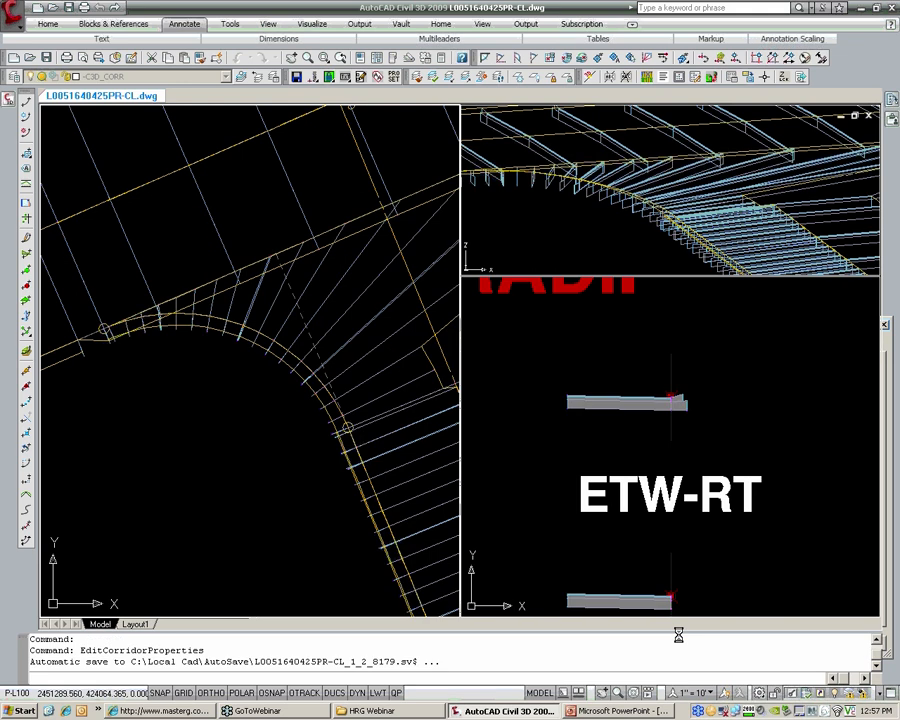
{"action": "left_click", "coordinate": [362, 342]}
{"action": "left_click", "coordinate": [361, 343]}
{"action": "scroll", "coordinate": [361, 343], "scroll_direction": "down", "scroll_amount": 2}
{"action": "middle_click_drag", "start_coordinate": [361, 343], "coordinate": [266, 376]}
{"action": "key", "text": "Escape"}
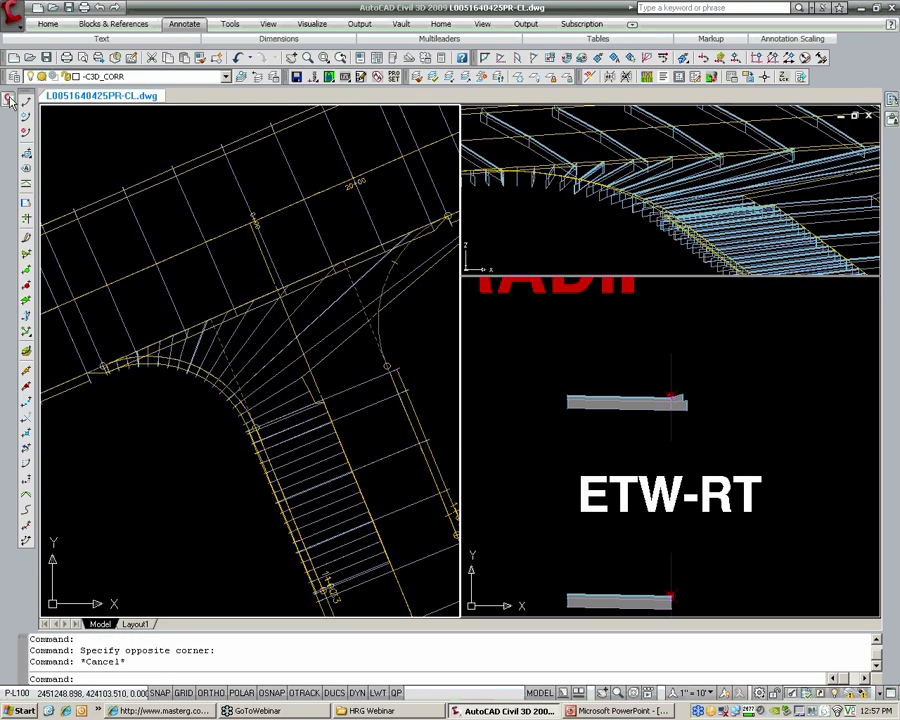
{"action": "mouse_move", "coordinate": [9, 98]}
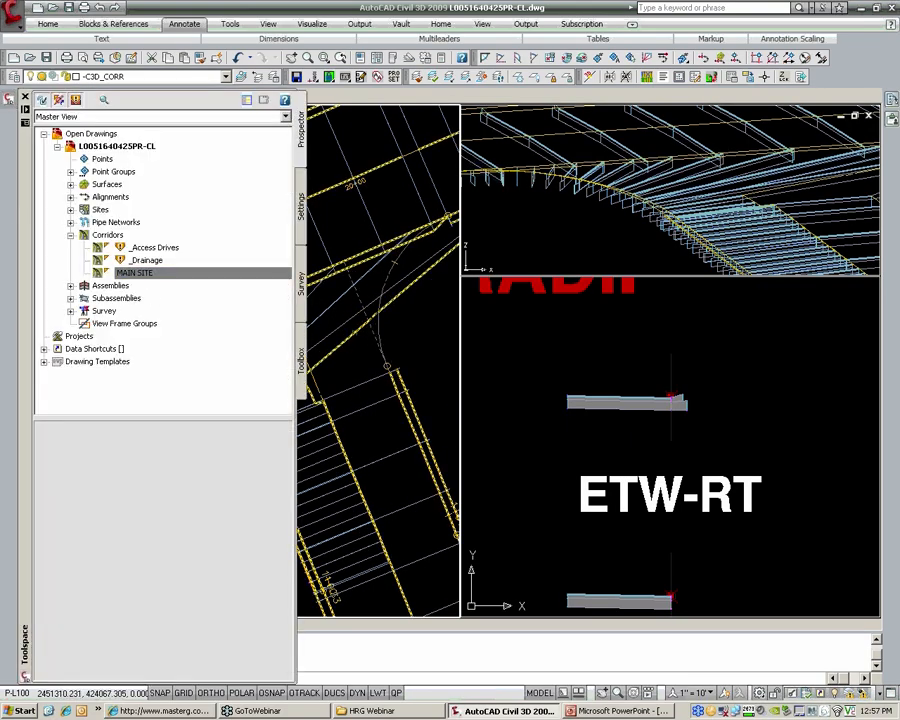
{"action": "middle_click_drag", "start_coordinate": [355, 324], "coordinate": [415, 323]}
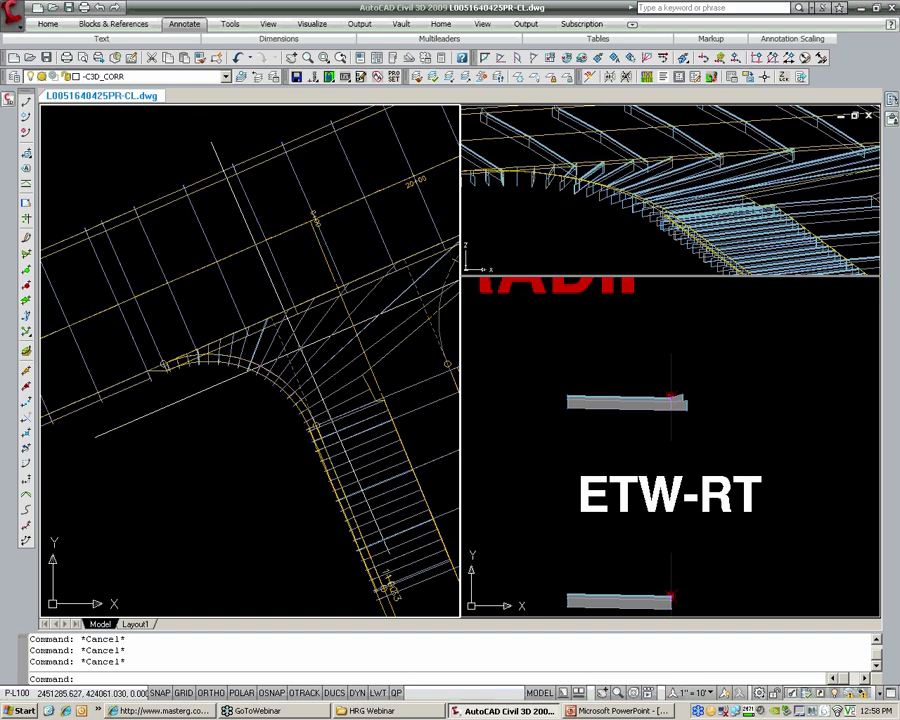
- Reopen the MAIN SITE corridor properties and remove the EMEROLD region from the RT-3rd INT baseline
{"action": "mouse_move", "coordinate": [9, 103]}
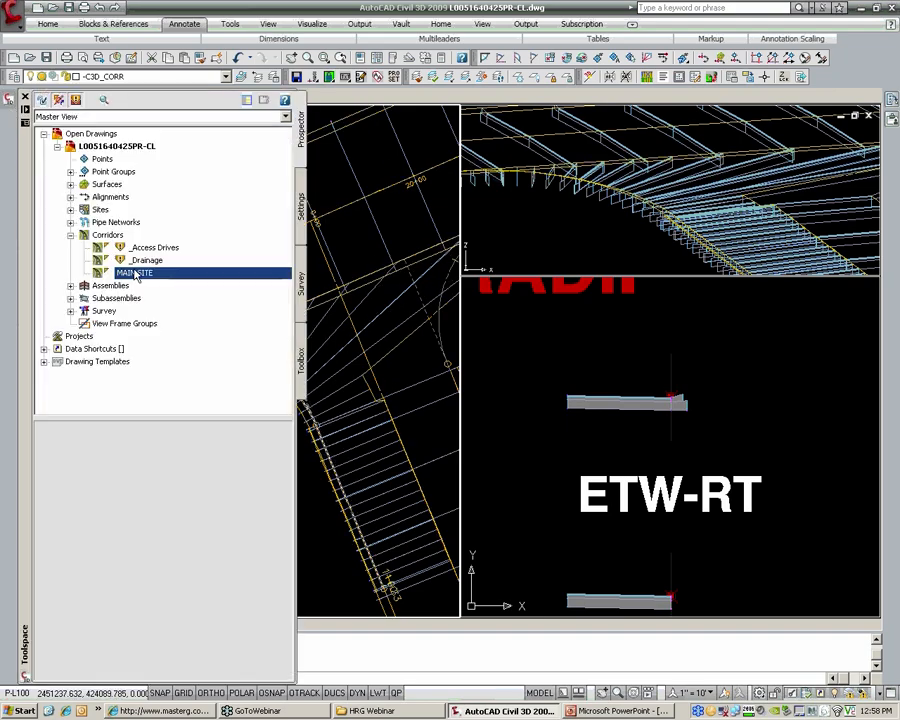
{"action": "right_click", "coordinate": [134, 271]}
{"action": "left_click", "coordinate": [167, 279]}
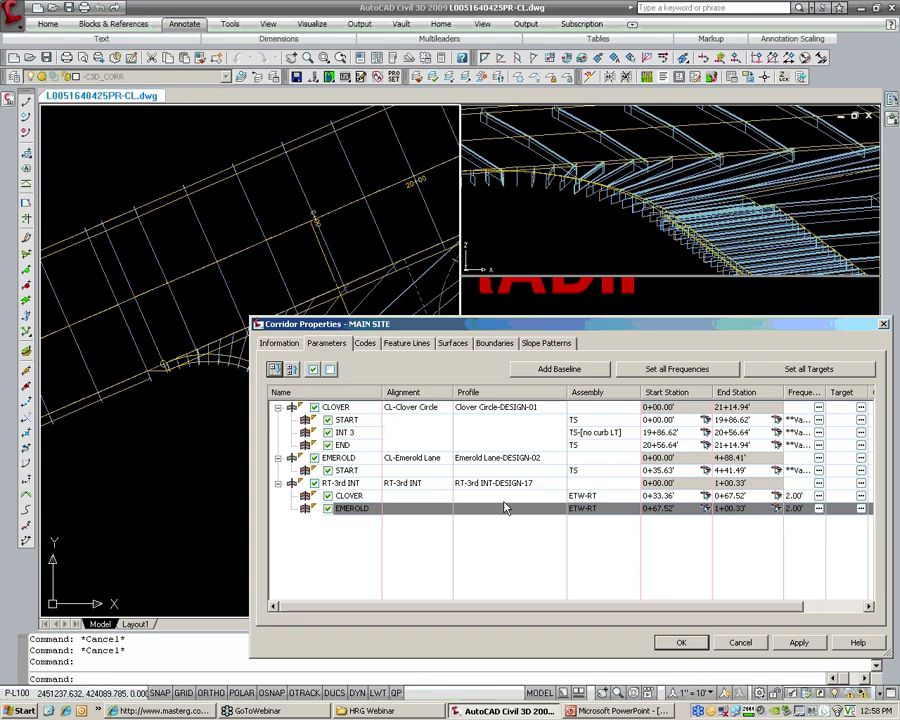
{"action": "right_click", "coordinate": [385, 510]}
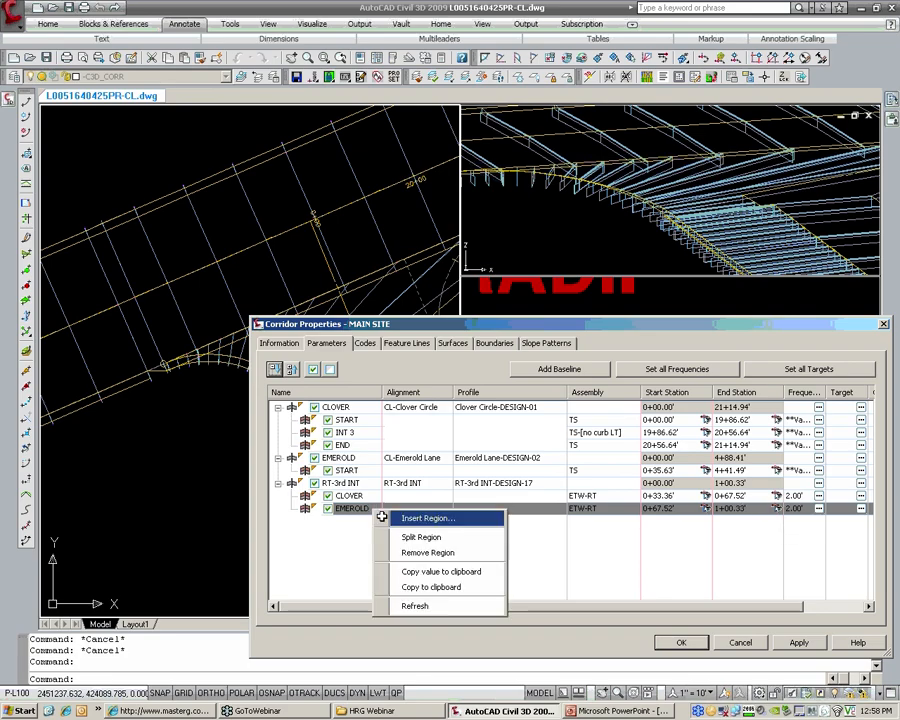
{"action": "left_click", "coordinate": [466, 546]}
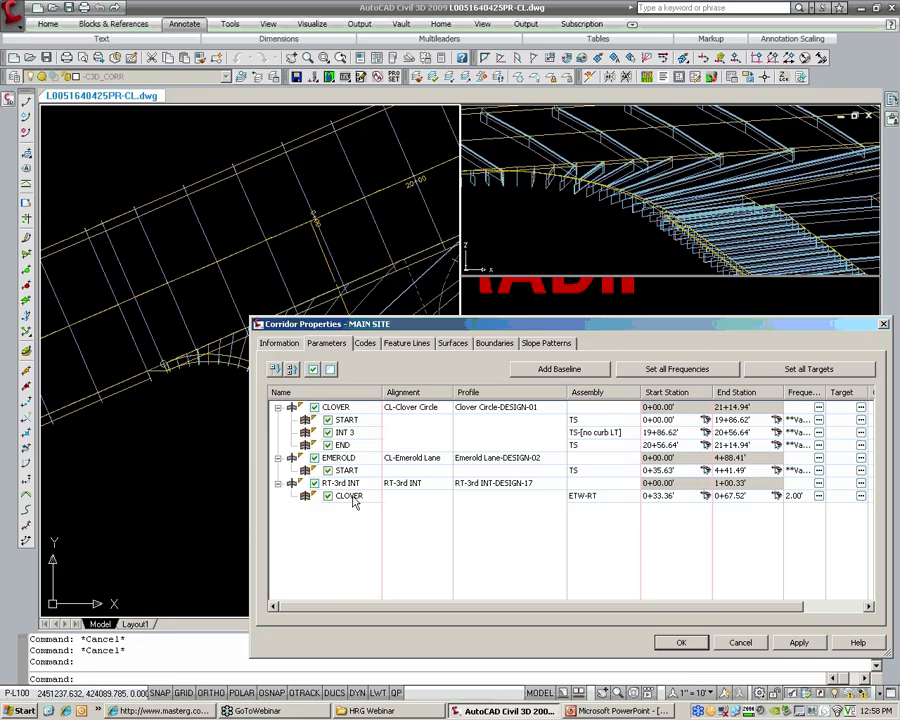
- Split the CLOVER region of the RT-3rd INT baseline at station 0+55.40, at the apparent intersection by the Emerold Lane centerline
{"action": "left_click", "coordinate": [356, 500]}
{"action": "right_click", "coordinate": [372, 500]}
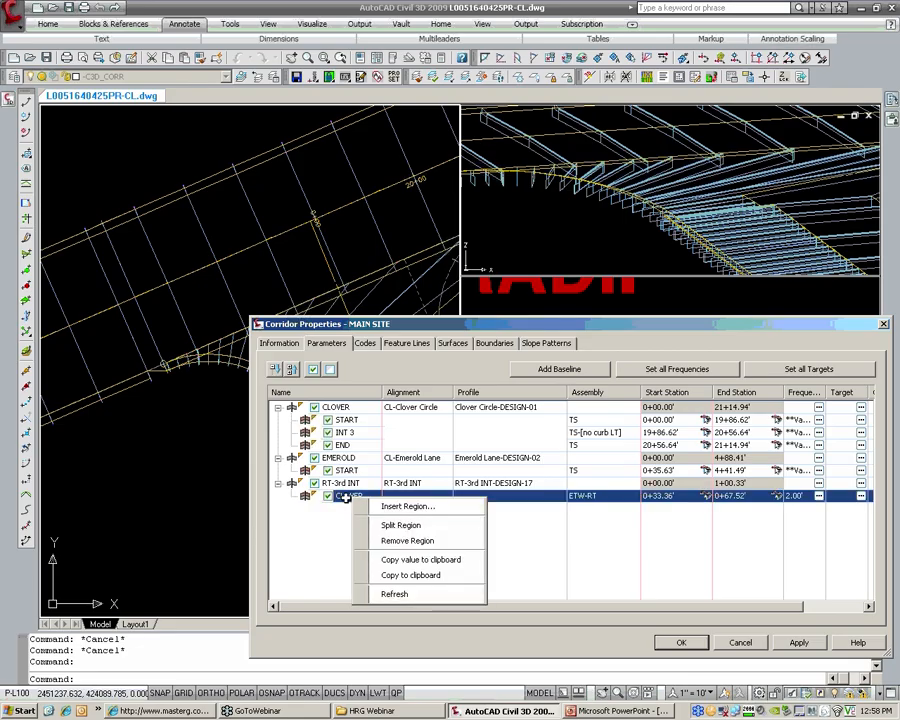
{"action": "left_click", "coordinate": [382, 525]}
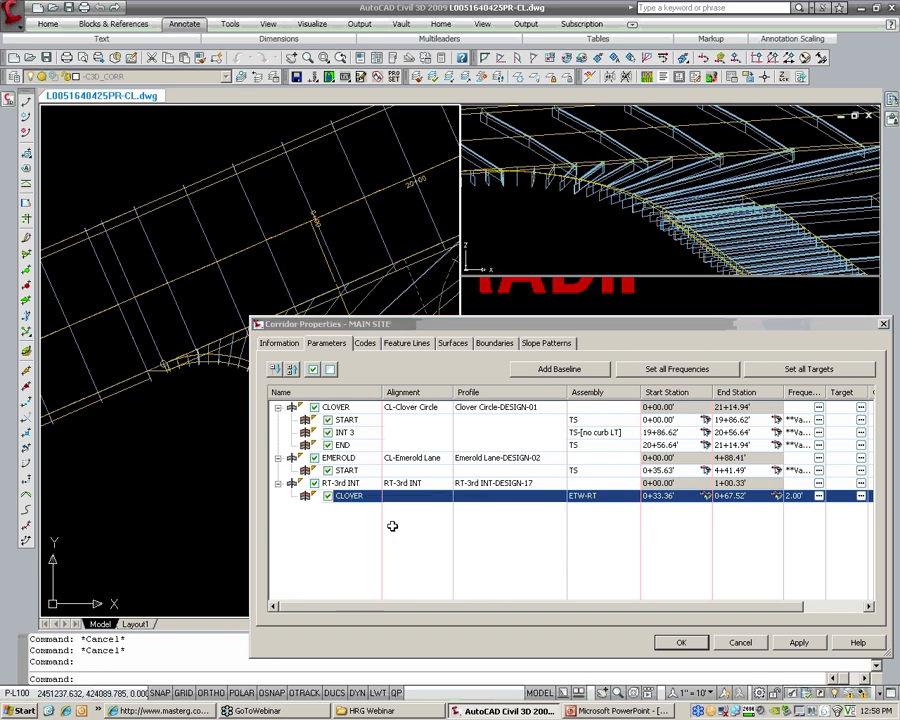
{"action": "scroll", "coordinate": [335, 302], "scroll_direction": "up", "scroll_amount": 3}
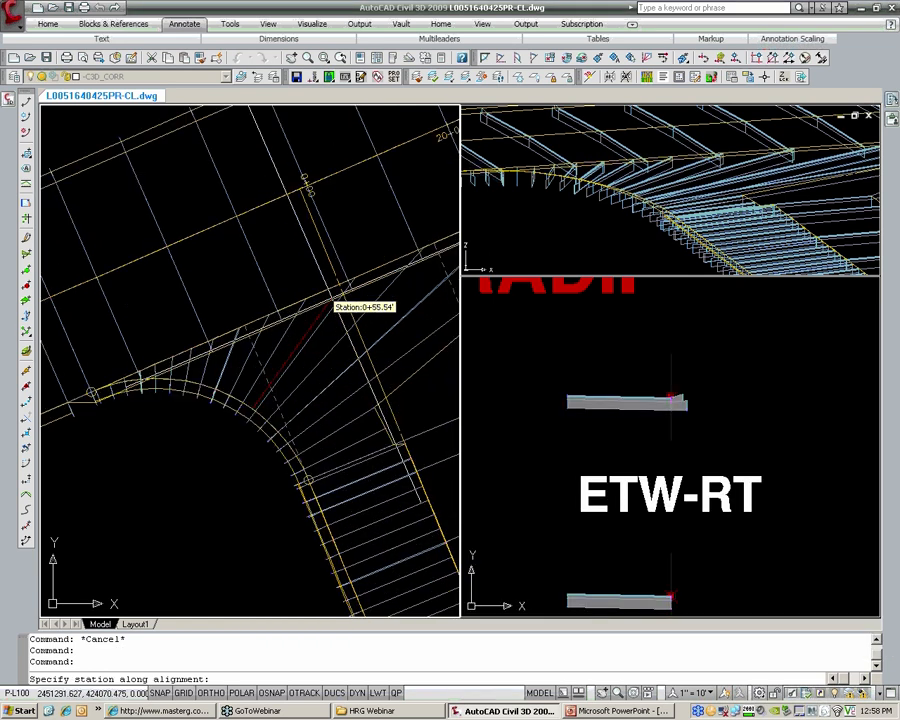
{"action": "right_click", "coordinate": [345, 286], "text": "shift"}
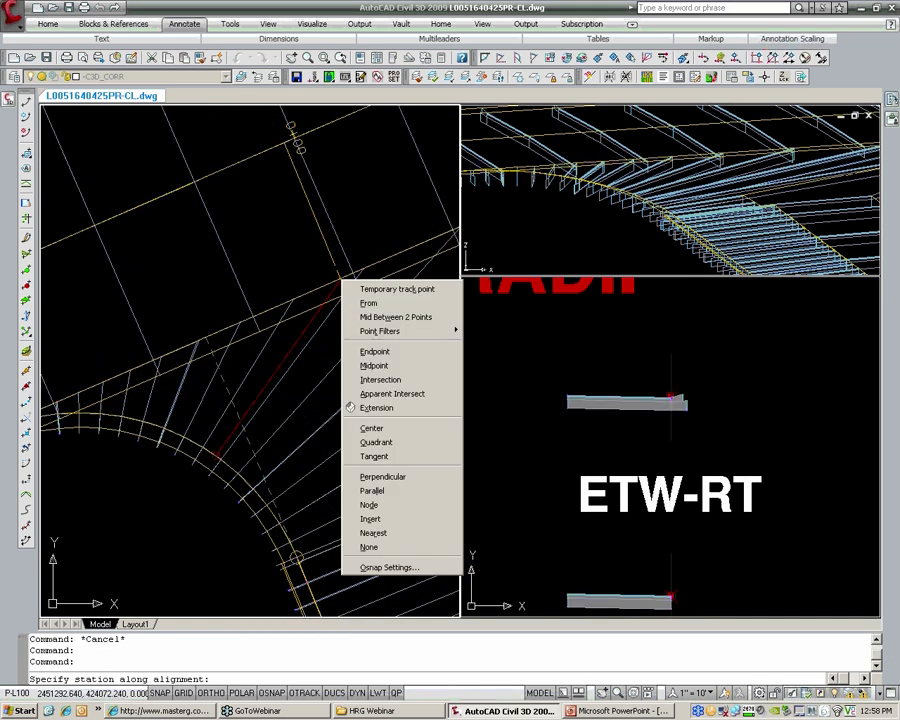
{"action": "left_click", "coordinate": [392, 394]}
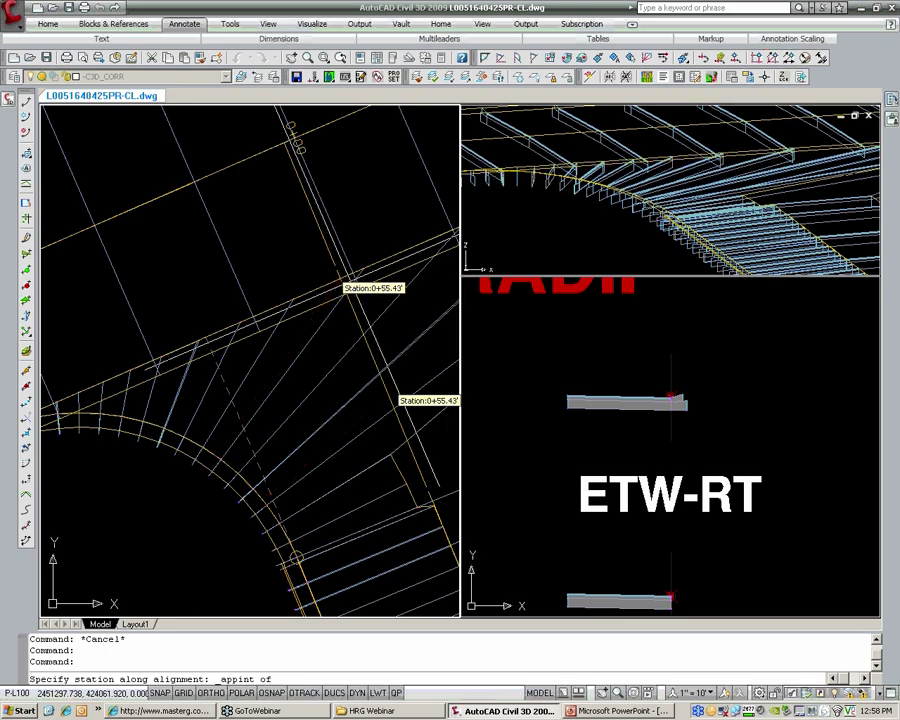
{"action": "left_click", "coordinate": [343, 288]}
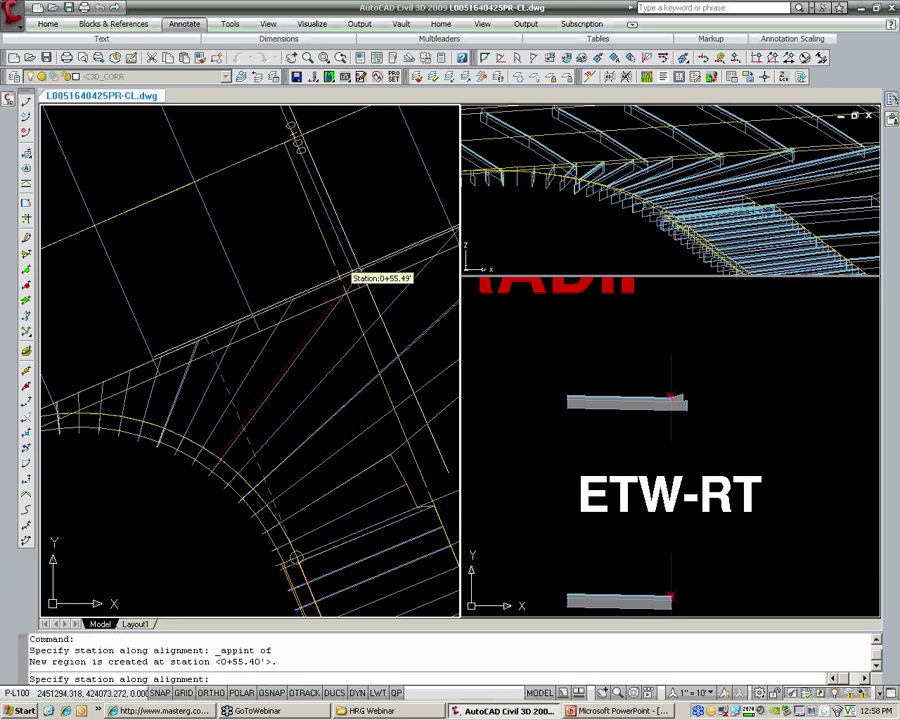
{"action": "key", "text": "Return"}
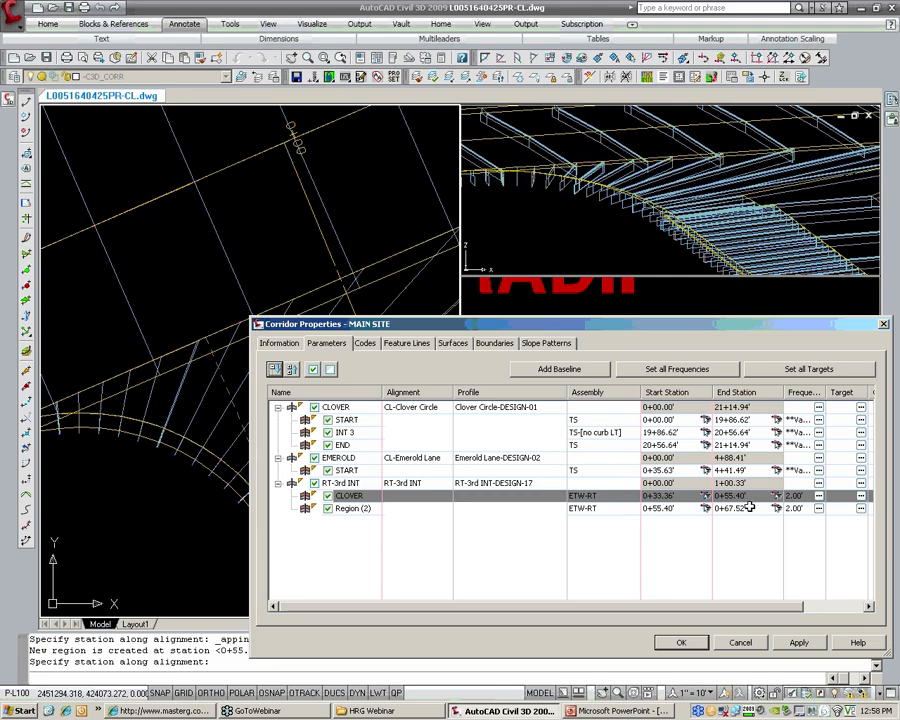
- Rename the new second region of the RT-3rd INT baseline as EMEROLD
{"action": "left_click_drag", "start_coordinate": [540, 324], "coordinate": [681, 369]}
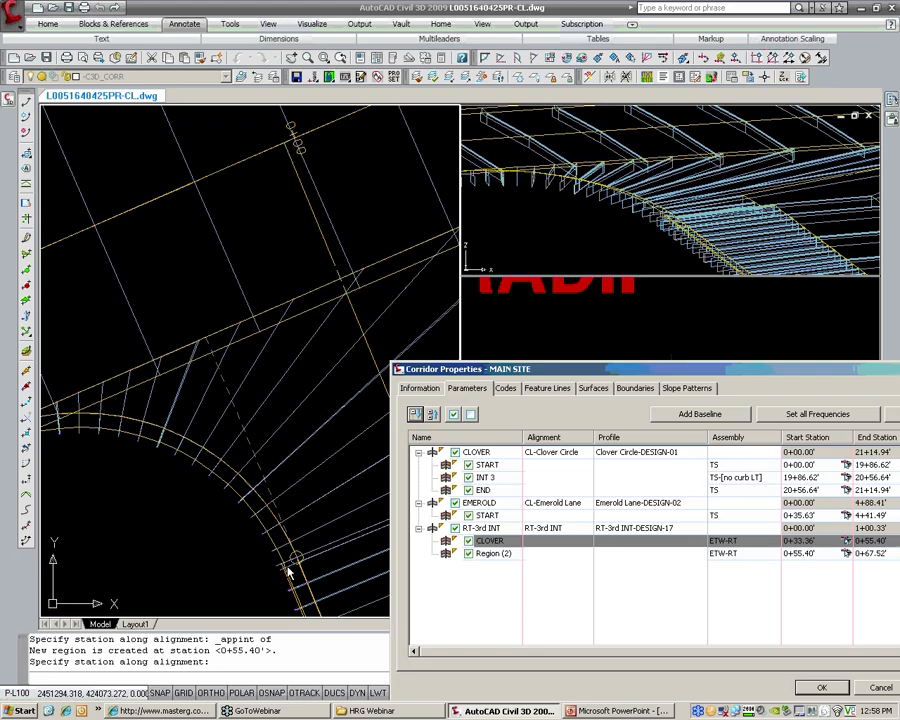
{"action": "left_click_drag", "start_coordinate": [537, 372], "coordinate": [254, 234]}
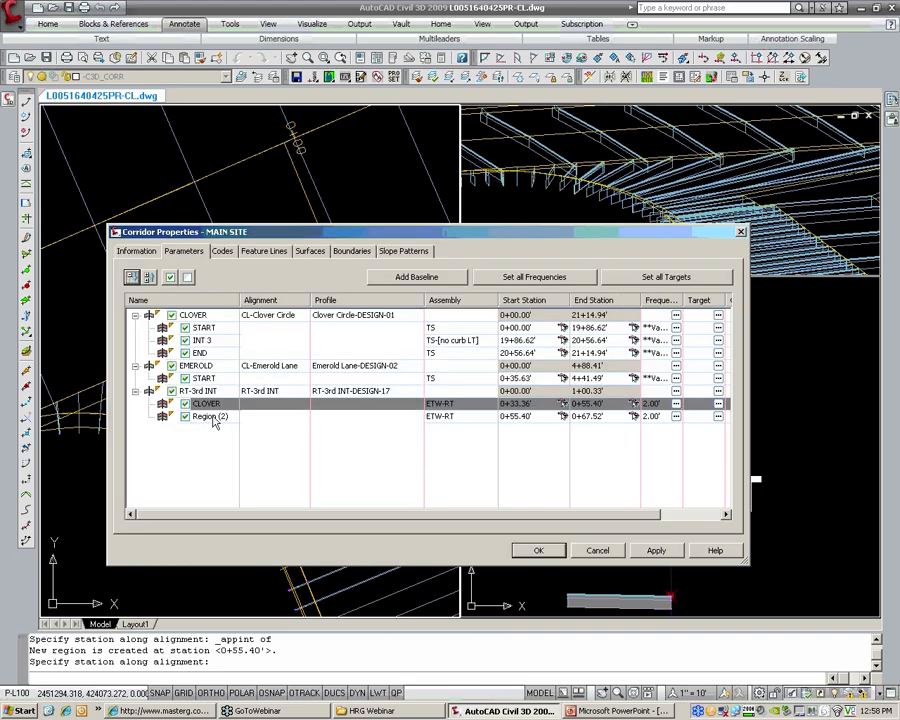
{"action": "left_click", "coordinate": [218, 416]}
{"action": "left_click", "coordinate": [220, 416]}
{"action": "type", "text": "EMEROLD"}
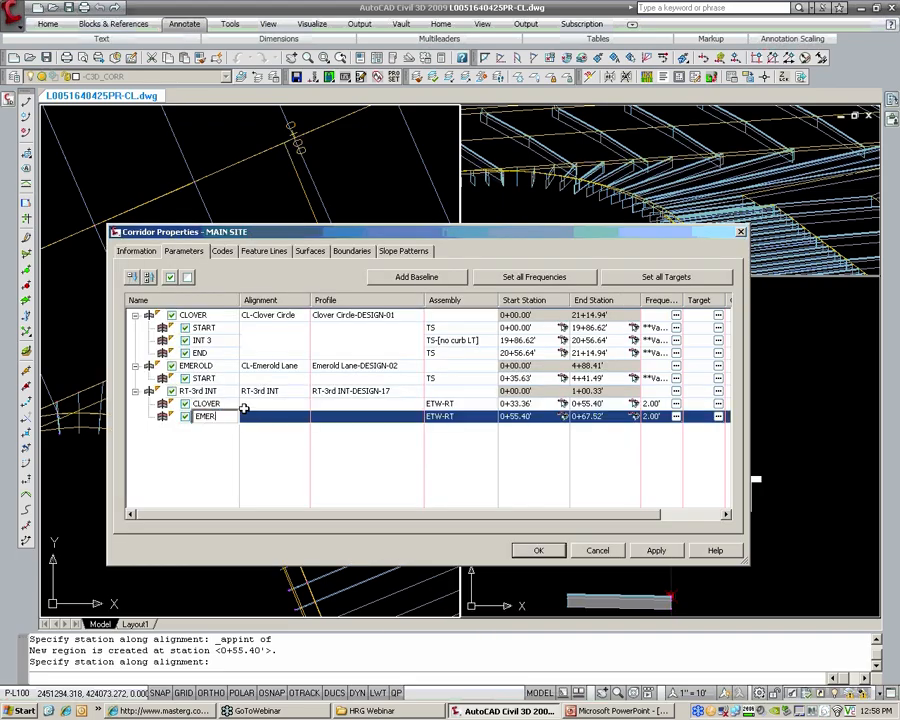
- Replace the EMEROLD region's width alignment target ETW-3rd INT with the CL-Emerold Lane alignment
{"action": "left_click", "coordinate": [719, 416]}
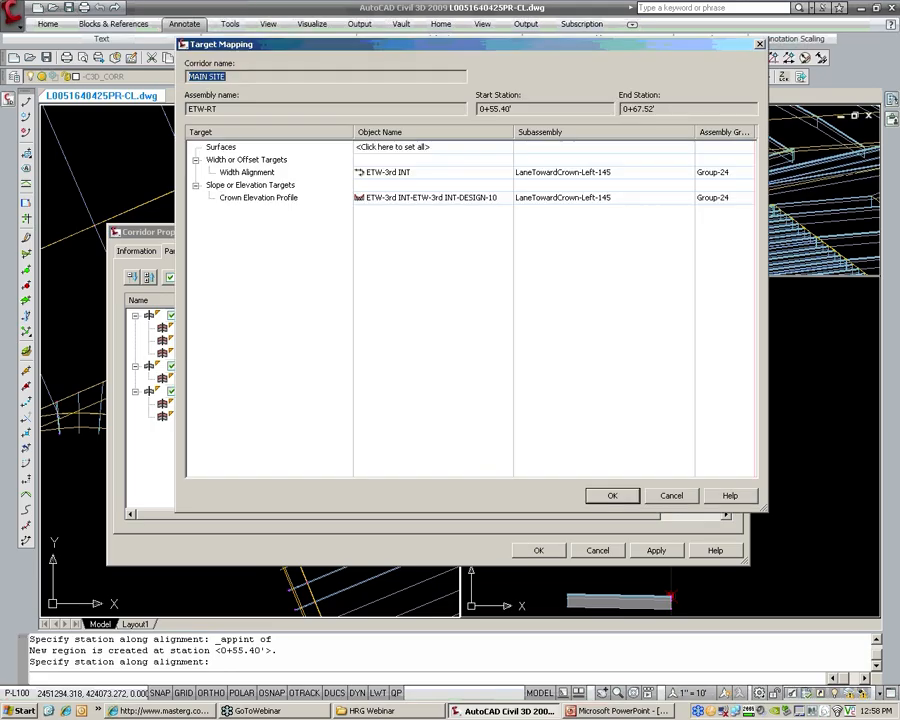
{"action": "left_click", "coordinate": [423, 172]}
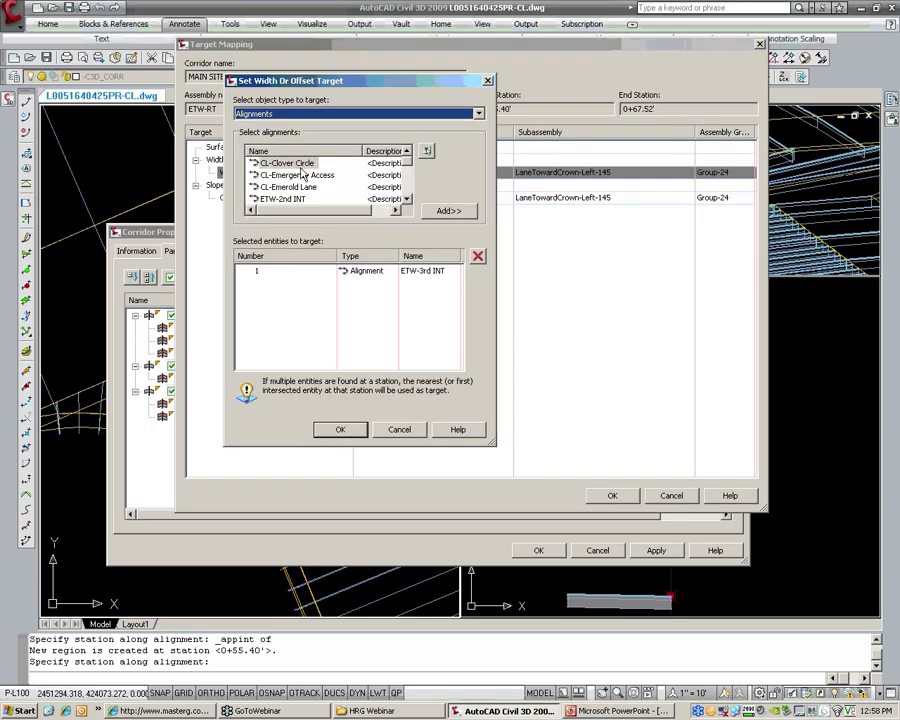
{"action": "left_click", "coordinate": [445, 271]}
{"action": "left_click", "coordinate": [477, 256]}
{"action": "left_click", "coordinate": [300, 187]}
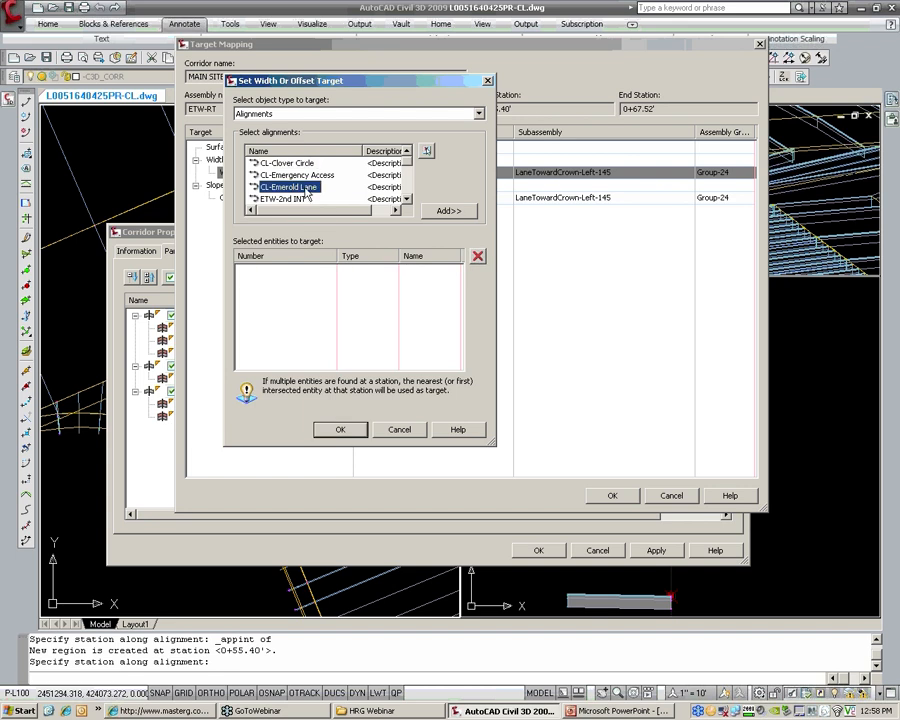
{"action": "left_click", "coordinate": [449, 211]}
{"action": "left_click", "coordinate": [340, 430]}
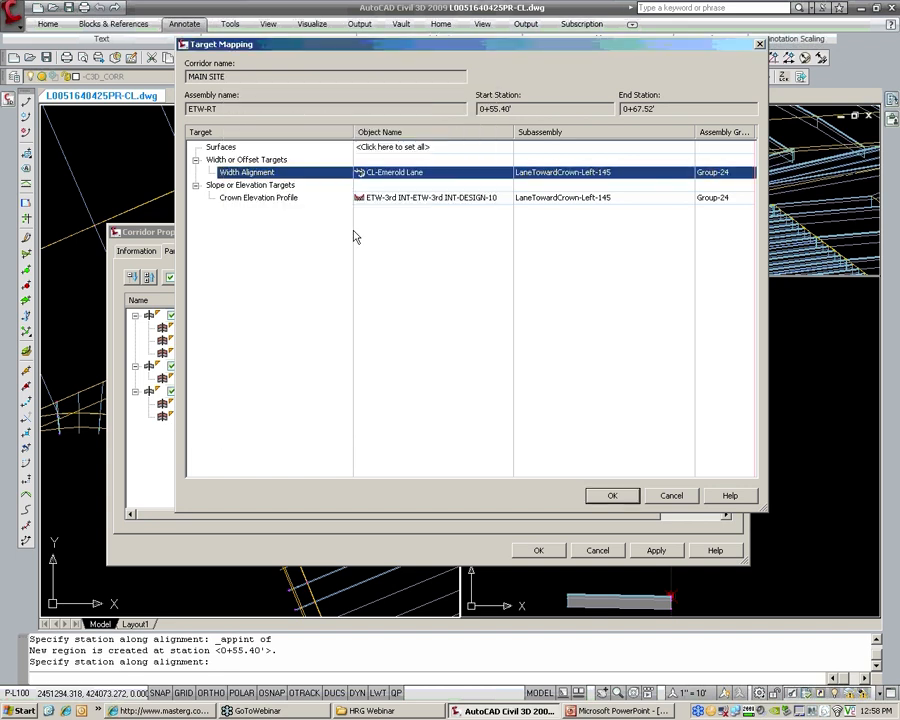
- Replace the EMEROLD region's crown elevation target with profile Emerold Lane-DESIGN-02 of CL-Emerold Lane and accept the target mapping
{"action": "left_click", "coordinate": [362, 197]}
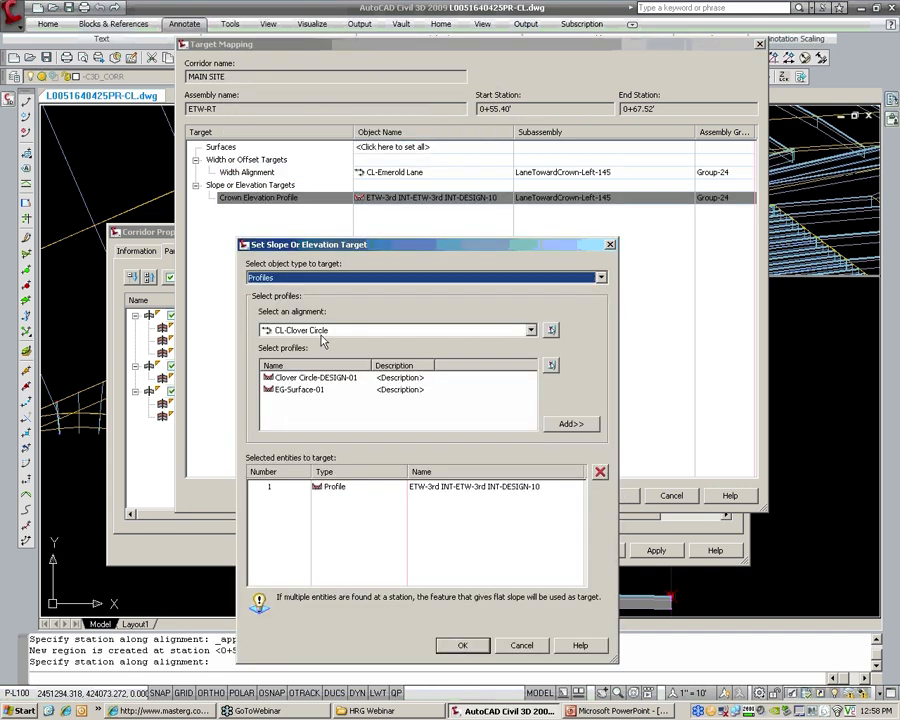
{"action": "left_click", "coordinate": [340, 487]}
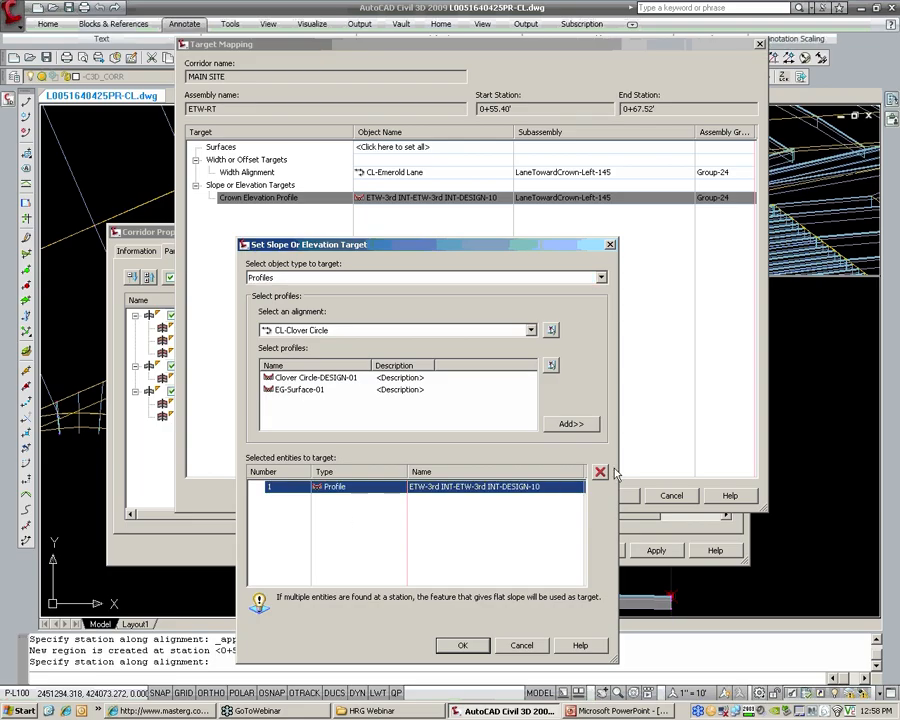
{"action": "left_click", "coordinate": [600, 471]}
{"action": "left_click", "coordinate": [340, 332]}
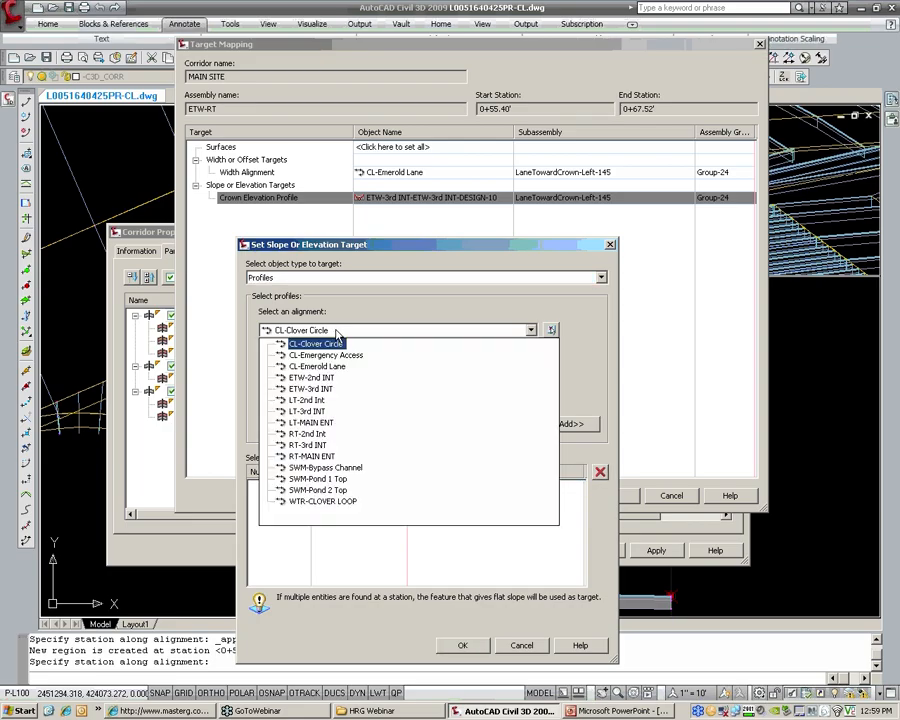
{"action": "left_click", "coordinate": [317, 366]}
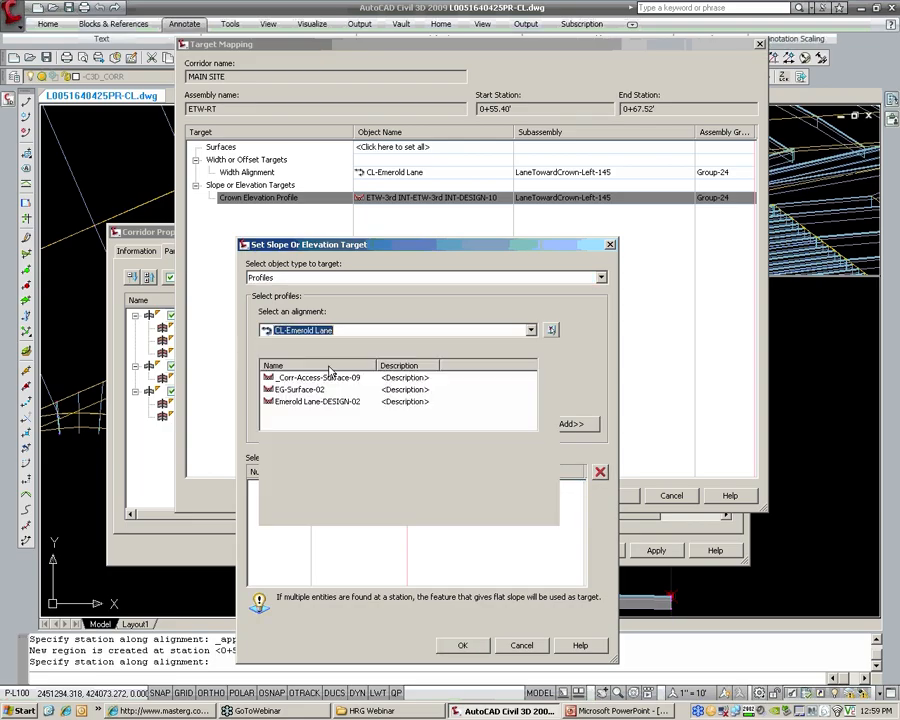
{"action": "left_click", "coordinate": [318, 401]}
{"action": "left_click", "coordinate": [571, 424]}
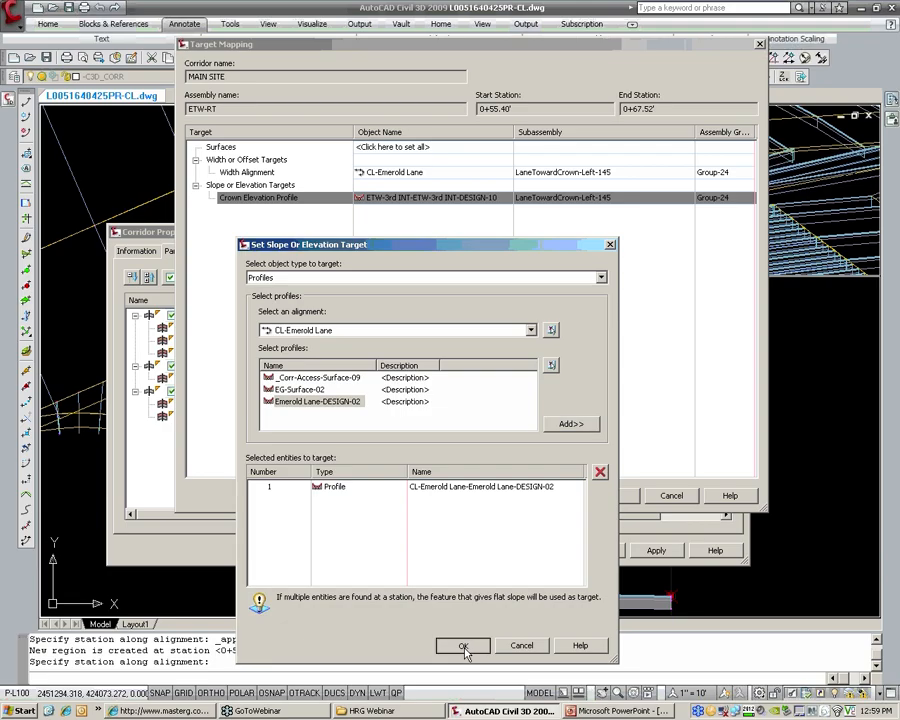
{"action": "left_click", "coordinate": [463, 644]}
{"action": "left_click", "coordinate": [620, 497]}
- Accept the corridor properties to rebuild MAIN SITE and inspect the split curb return in plan view
{"action": "left_click", "coordinate": [540, 551]}
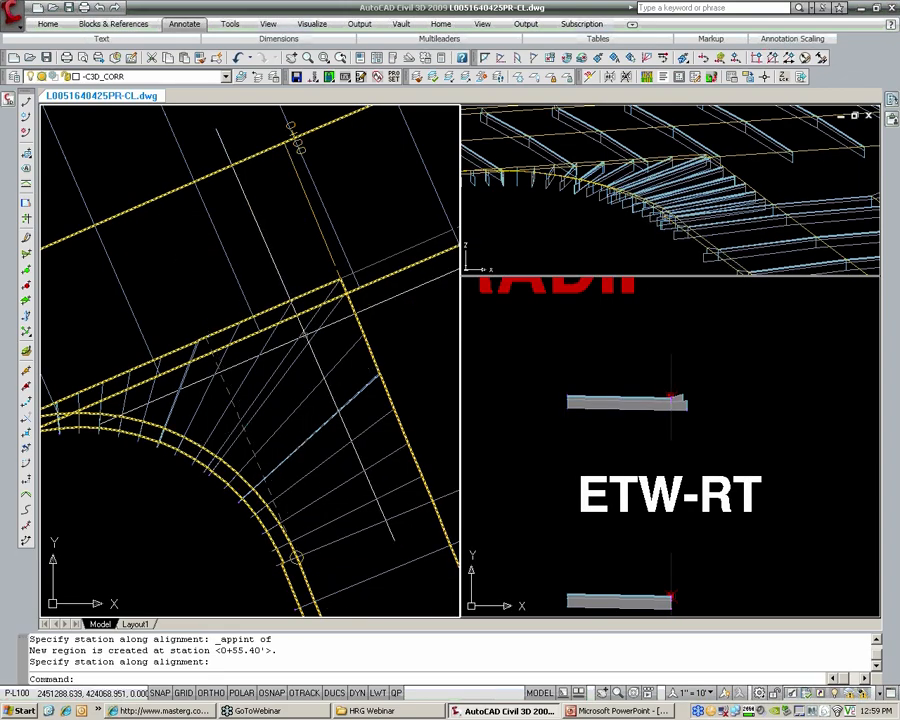
{"action": "key", "text": "Escape"}
{"action": "key", "text": "Escape"}
{"action": "scroll", "coordinate": [308, 337], "scroll_direction": "down", "scroll_amount": 4}
{"action": "scroll", "coordinate": [189, 354], "scroll_direction": "up", "scroll_amount": 2}
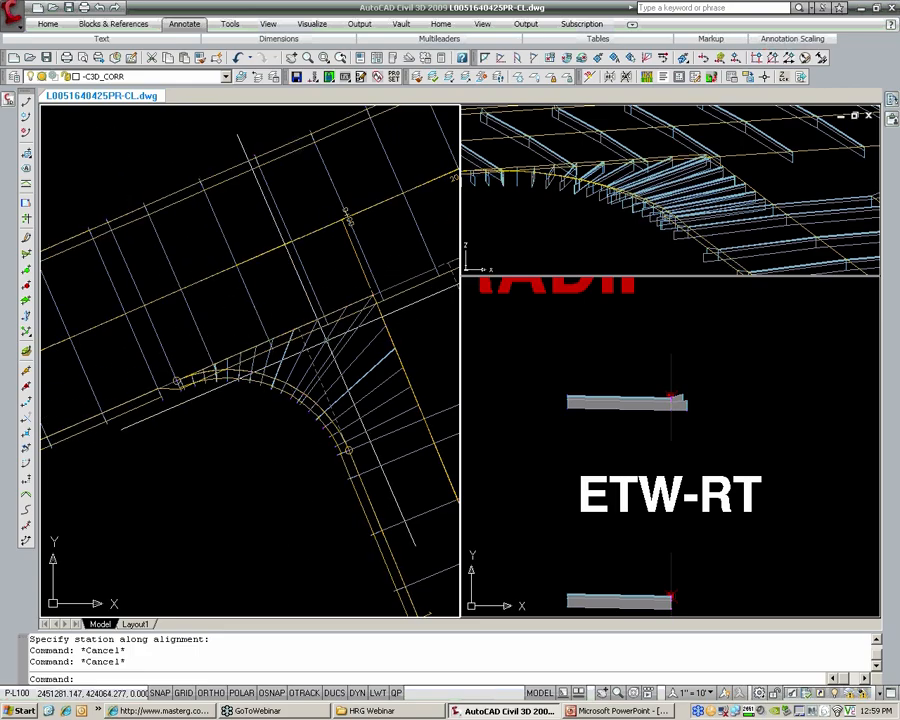
{"action": "middle_click_drag", "start_coordinate": [380, 305], "coordinate": [337, 325]}
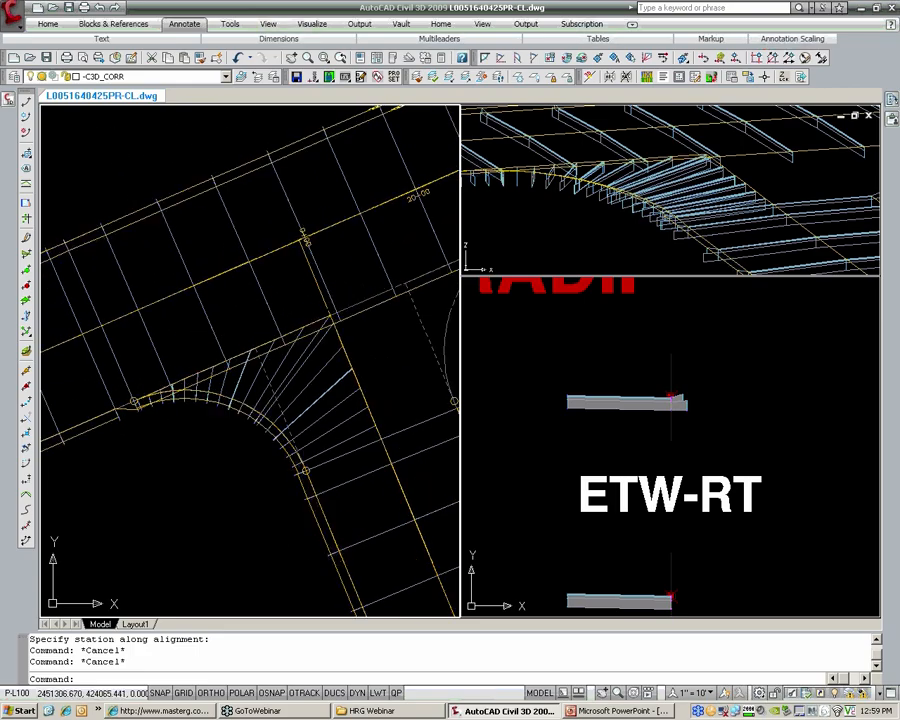
- Examine where the curb return sections meet the Emerold Lane centerline, and look over the assembly and profile areas of the drawing
{"action": "left_click", "coordinate": [633, 428]}
{"action": "scroll", "coordinate": [580, 427], "scroll_direction": "down", "scroll_amount": 5}
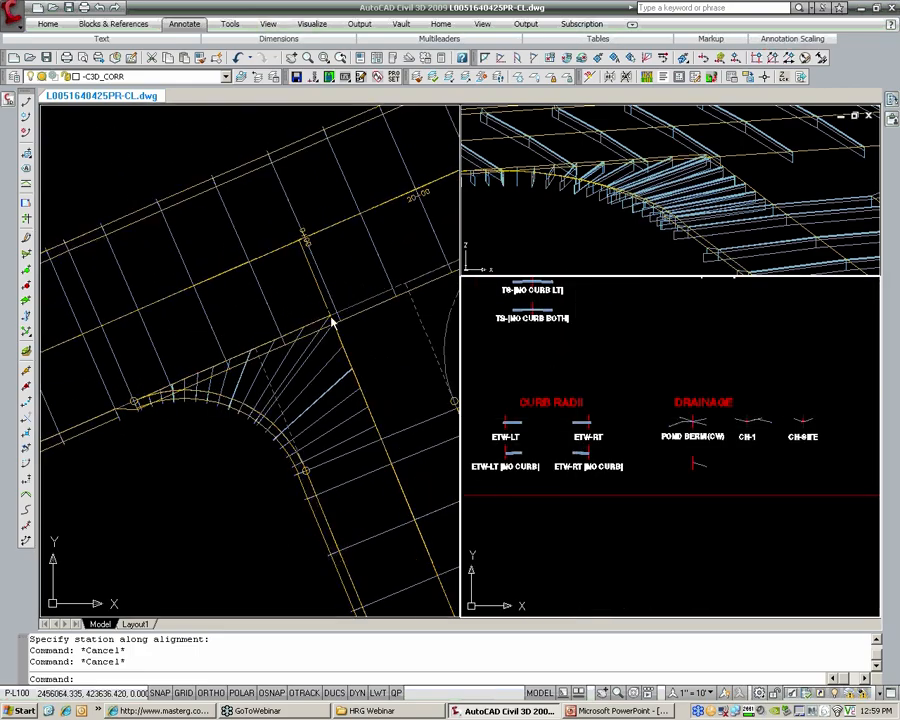
{"action": "scroll", "coordinate": [600, 419], "scroll_direction": "down", "scroll_amount": 7}
{"action": "mouse_move", "coordinate": [620, 547]}
{"action": "middle_mouse_down"}
{"action": "mouse_move", "coordinate": [613, 494]}
{"action": "mouse_move", "coordinate": [661, 447]}
{"action": "middle_mouse_up"}
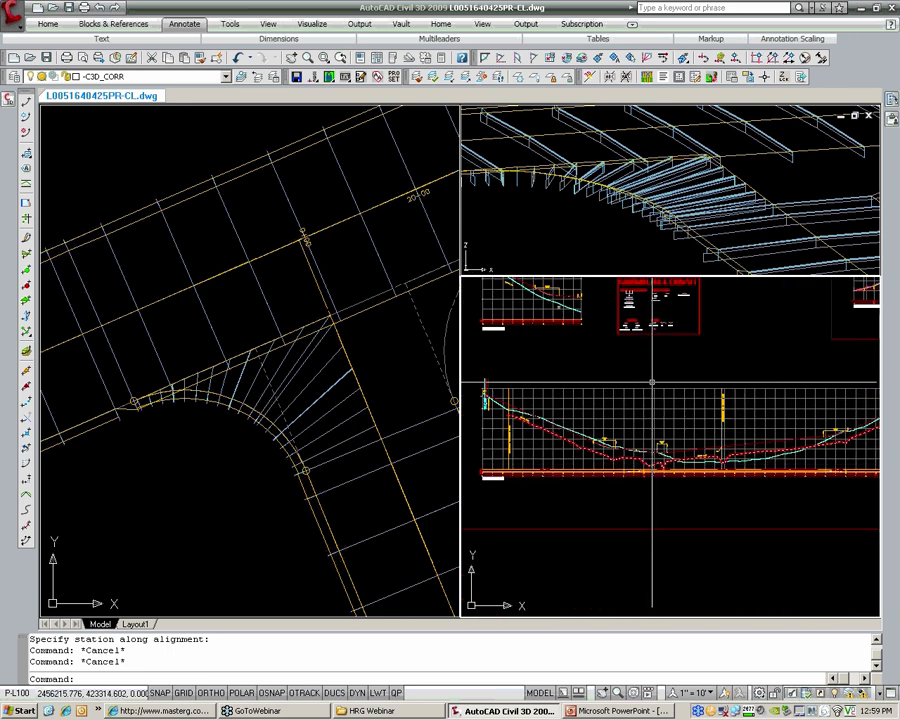
{"action": "left_click", "coordinate": [321, 288]}
{"action": "scroll", "coordinate": [321, 288], "scroll_direction": "up", "scroll_amount": 4}
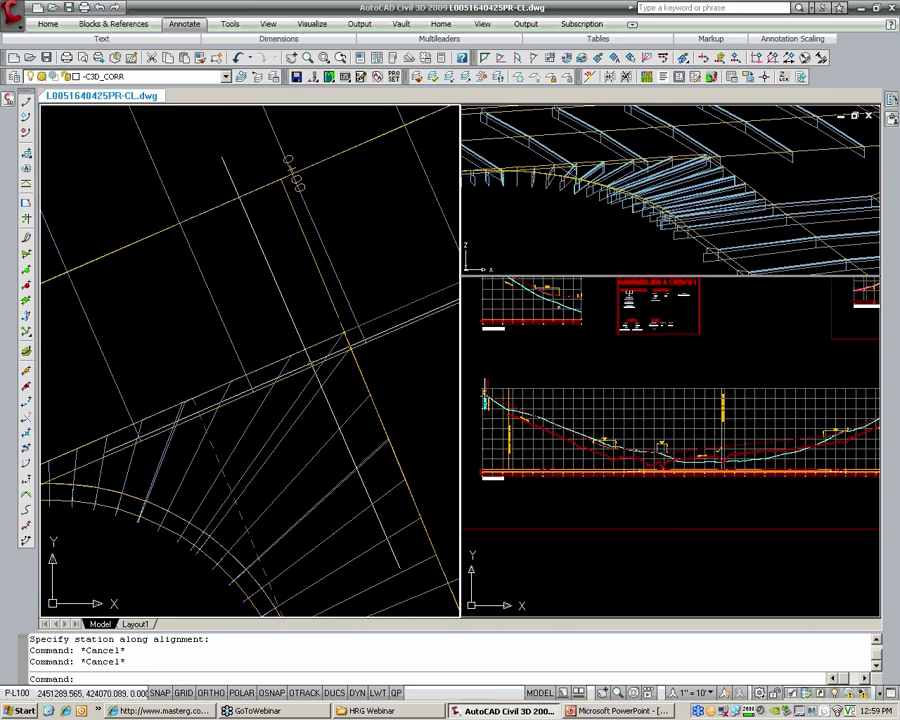
{"action": "left_click", "coordinate": [592, 345]}
{"action": "scroll", "coordinate": [592, 345], "scroll_direction": "down", "scroll_amount": 3}
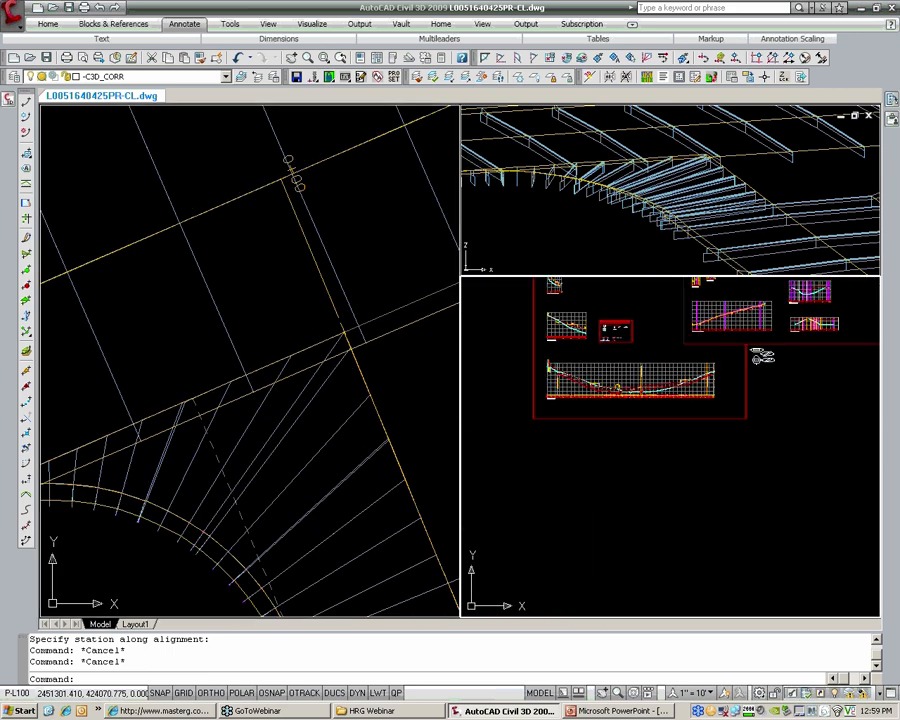
{"action": "left_click", "coordinate": [271, 375]}
{"action": "scroll", "coordinate": [271, 375], "scroll_direction": "down", "scroll_amount": 3}
{"action": "middle_click_drag", "start_coordinate": [271, 375], "coordinate": [373, 347]}
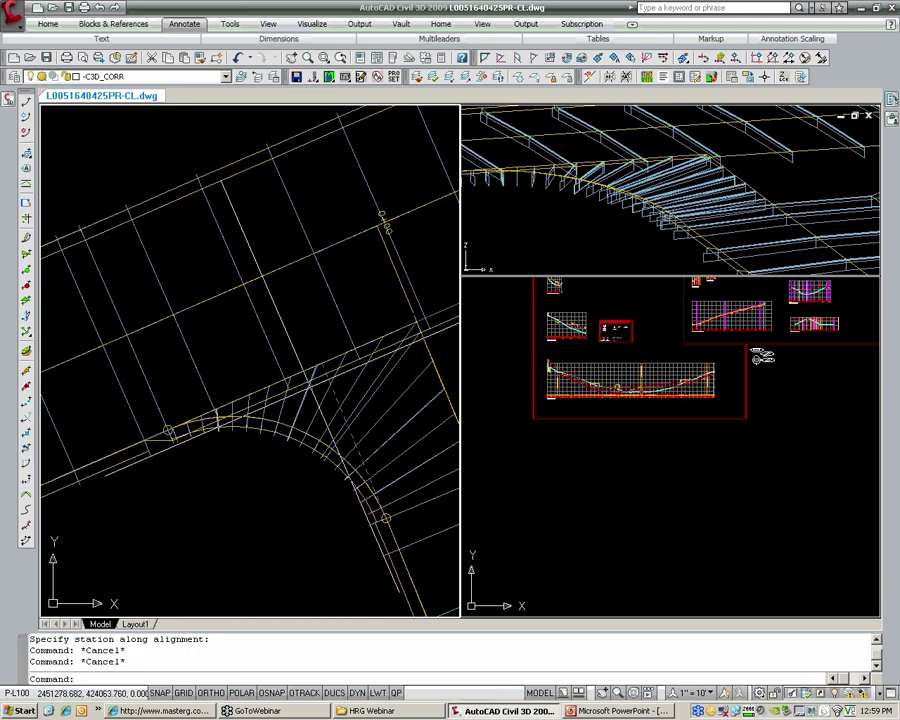
- Draw a vertical polyline about 43 ft long from the left lane's outer endpoint on the TS-[NO CURB RT] assembly down past TS-[NO CURB LT]
{"action": "left_click", "coordinate": [598, 367]}
{"action": "middle_click_drag", "start_coordinate": [602, 369], "coordinate": [680, 442]}
{"action": "scroll", "coordinate": [557, 428], "scroll_direction": "up", "scroll_amount": 5}
{"action": "scroll", "coordinate": [532, 445], "scroll_direction": "up", "scroll_amount": 6}
{"action": "scroll", "coordinate": [590, 386], "scroll_direction": "up", "scroll_amount": 4}
{"action": "scroll", "coordinate": [620, 353], "scroll_direction": "down", "scroll_amount": 5}
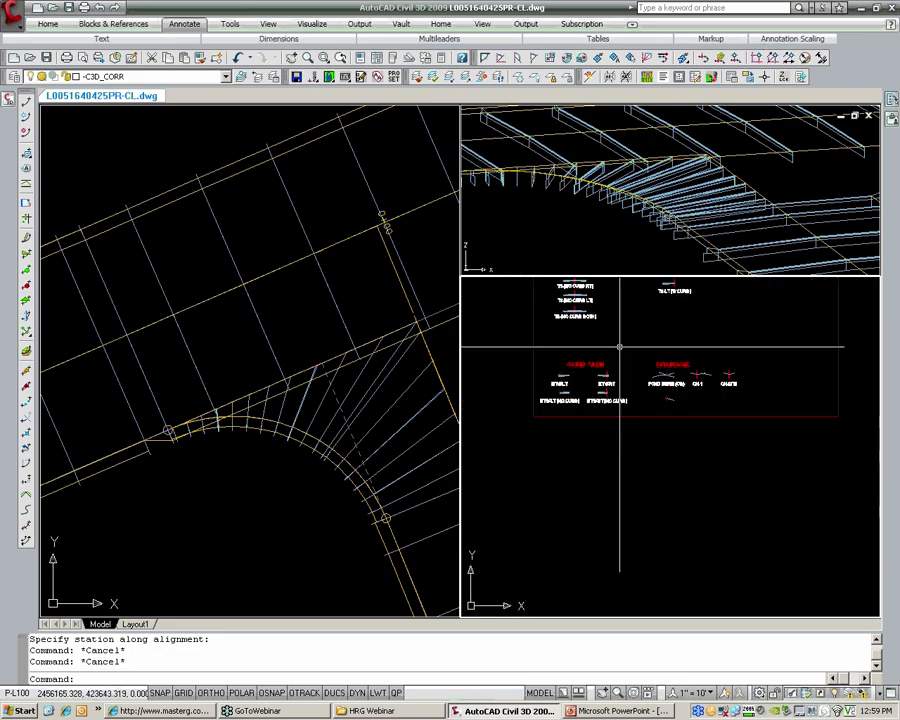
{"action": "scroll", "coordinate": [619, 347], "scroll_direction": "up", "scroll_amount": 10}
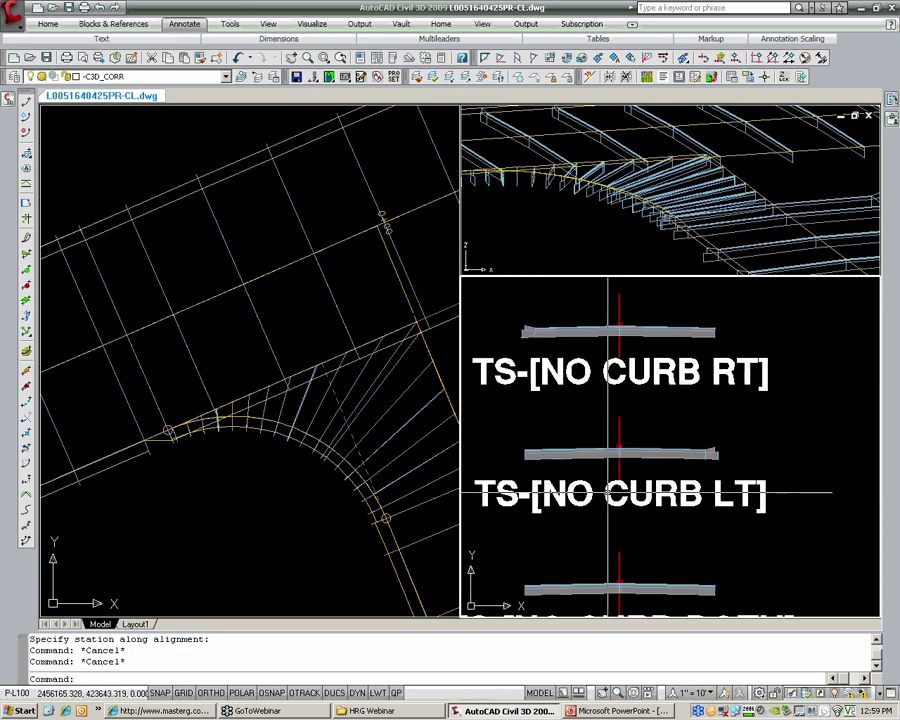
{"action": "middle_click_drag", "start_coordinate": [608, 492], "coordinate": [642, 460]}
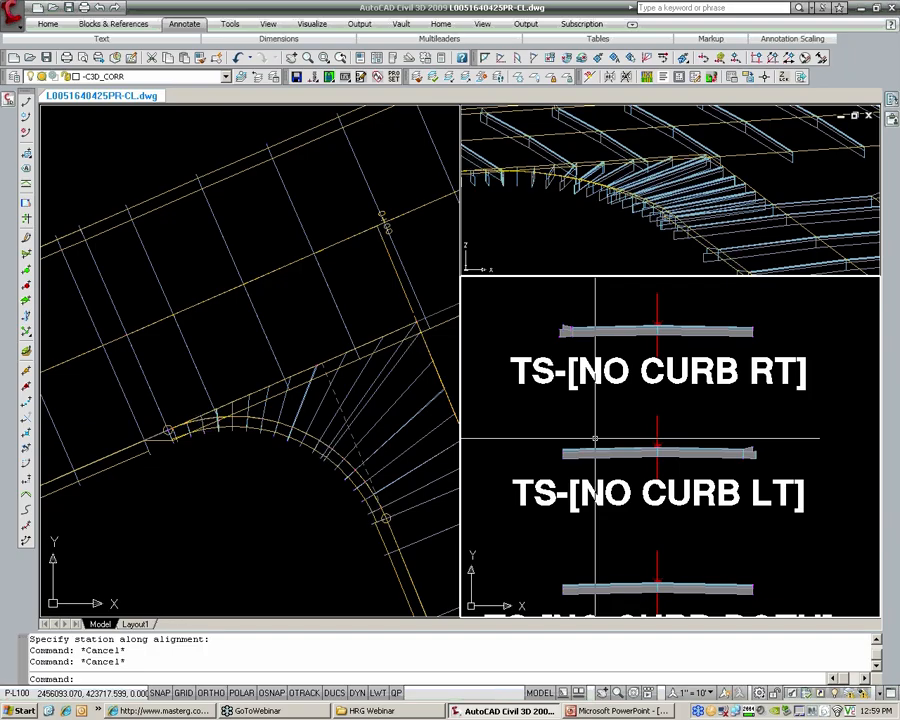
{"action": "type", "text": "PL"}
{"action": "key", "text": "Return"}
{"action": "type", "text": "END"}
{"action": "key", "text": "Return"}
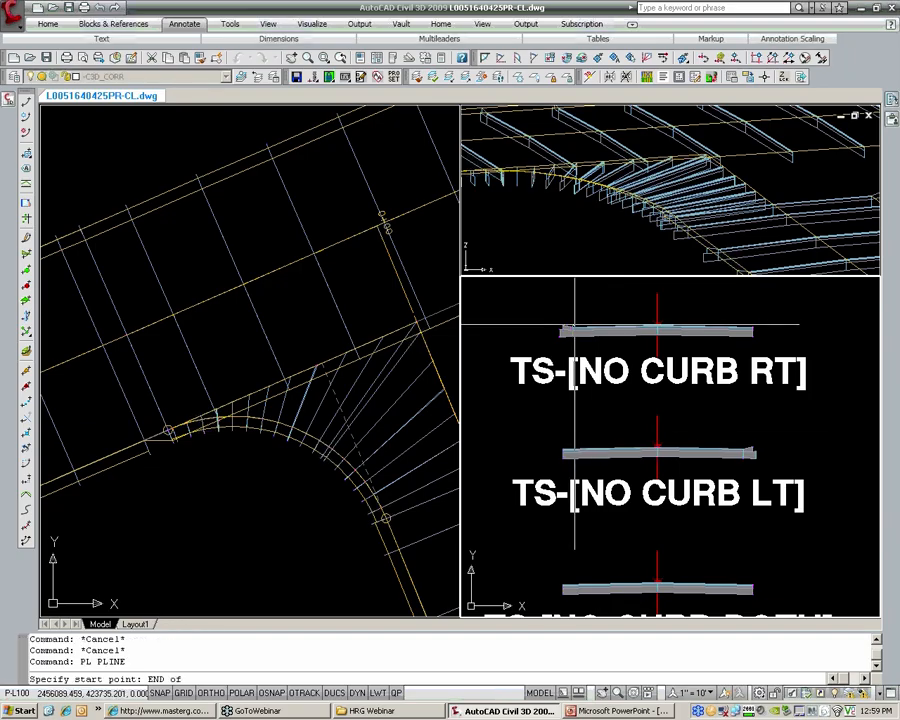
{"action": "left_click", "coordinate": [575, 325]}
{"action": "key", "text": "F8"}
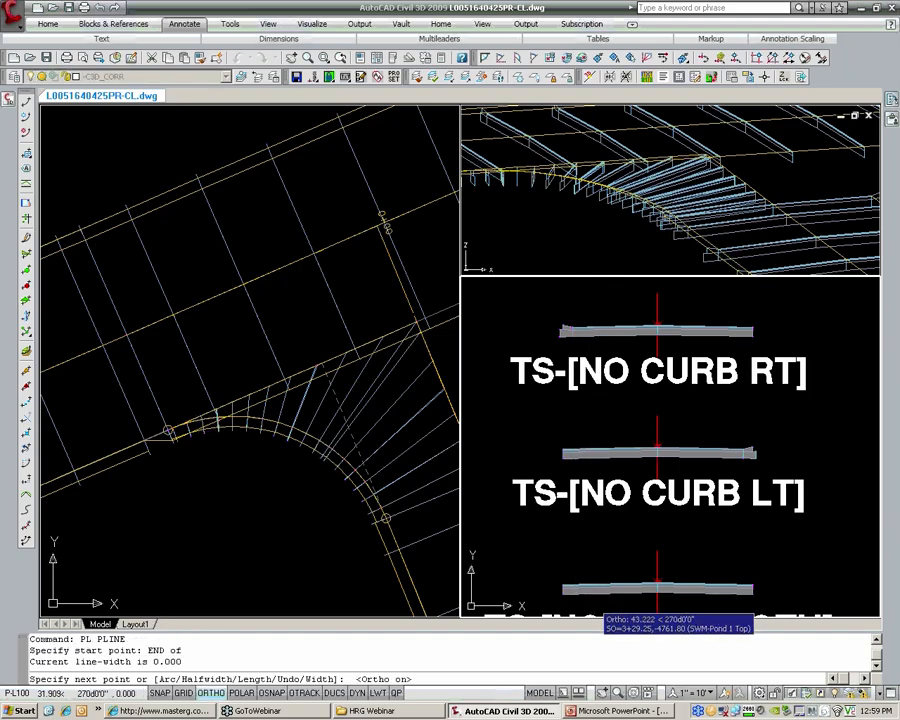
{"action": "left_click", "coordinate": [594, 597]}
{"action": "key", "text": "Return"}
{"action": "middle_click_drag", "start_coordinate": [598, 438], "coordinate": [594, 448]}
- Set the width of the left lane subassembly on the TS-[NO CURB LT] assembly to 13.5 ft
{"action": "scroll", "coordinate": [594, 448], "scroll_direction": "up", "scroll_amount": 2}
{"action": "left_click", "coordinate": [599, 463]}
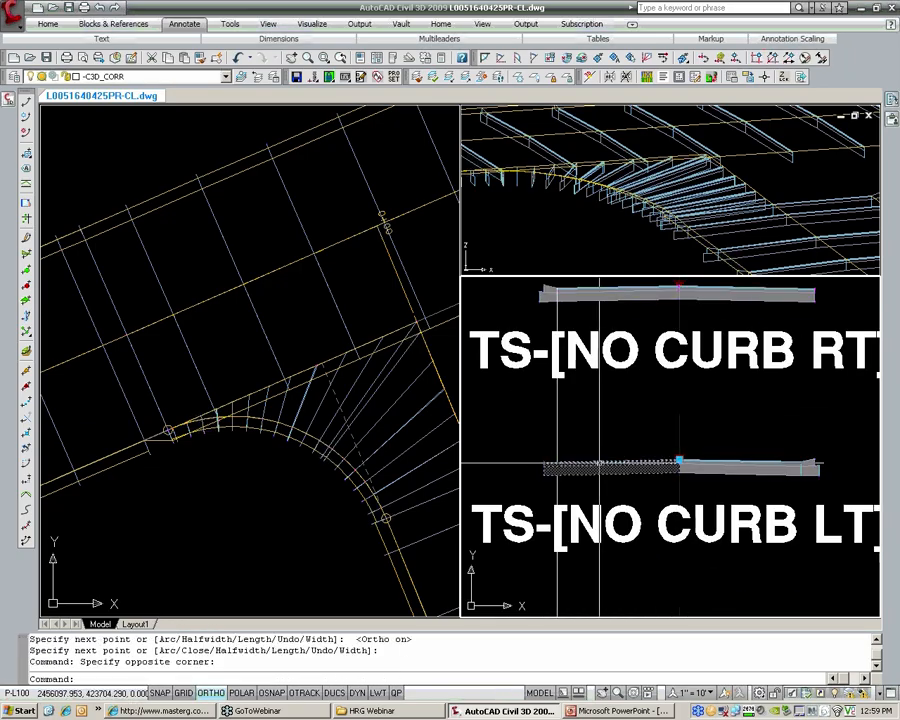
{"action": "right_click", "coordinate": [599, 463]}
{"action": "left_click", "coordinate": [630, 321]}
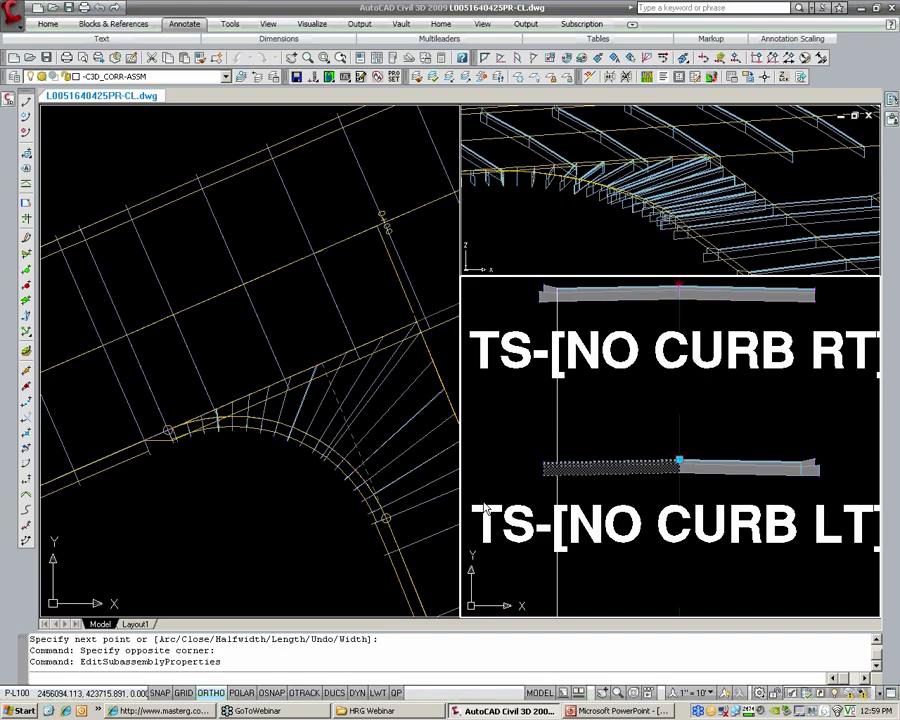
{"action": "left_click", "coordinate": [115, 80]}
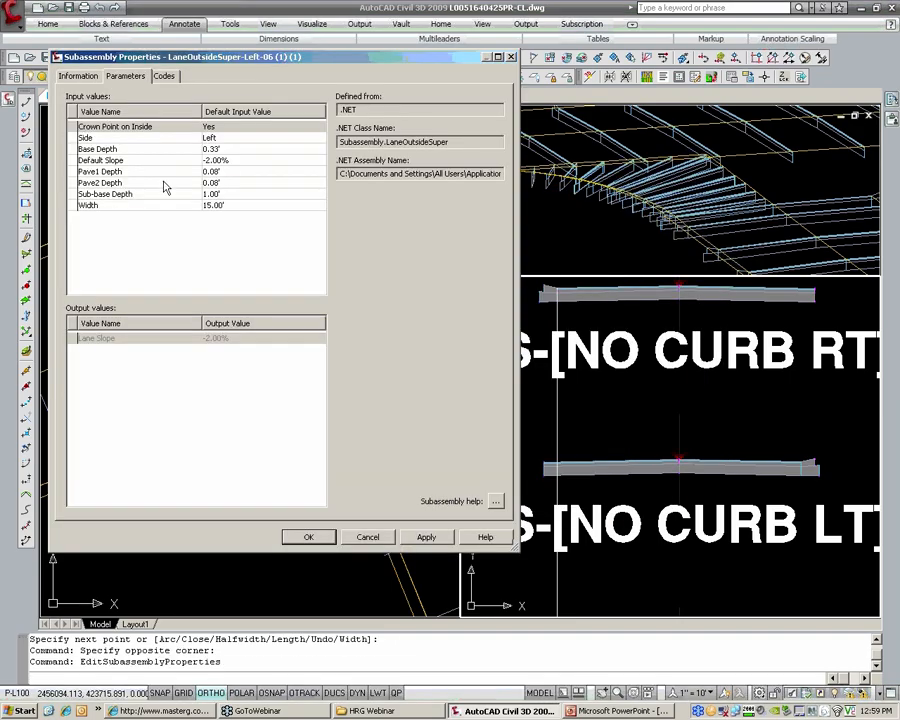
{"action": "left_click", "coordinate": [234, 208]}
{"action": "left_click", "coordinate": [234, 205]}
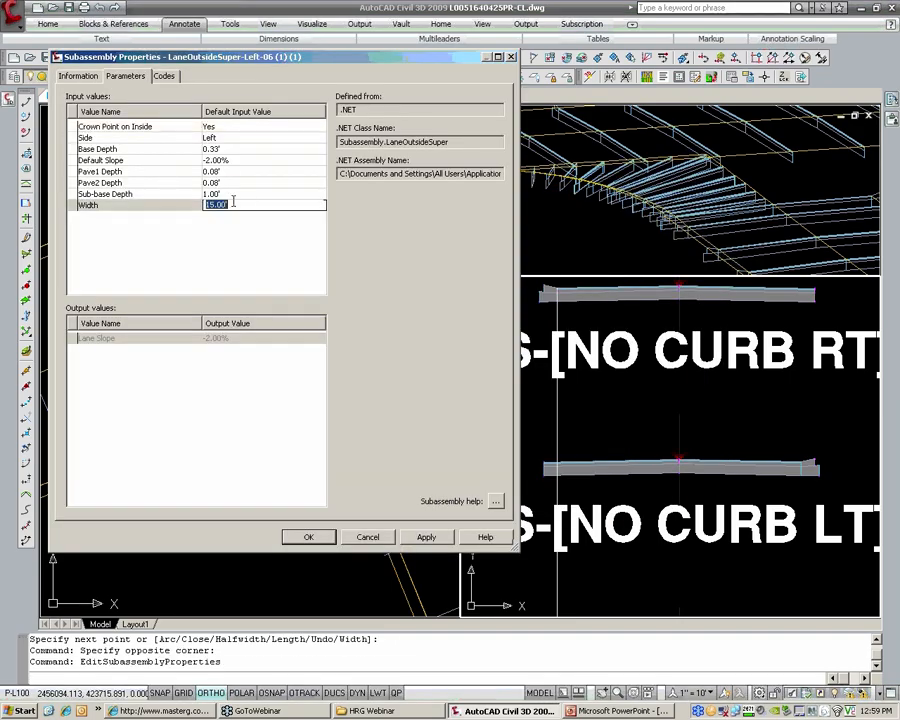
{"action": "type", "text": "13.5"}
{"action": "left_click", "coordinate": [308, 537]}
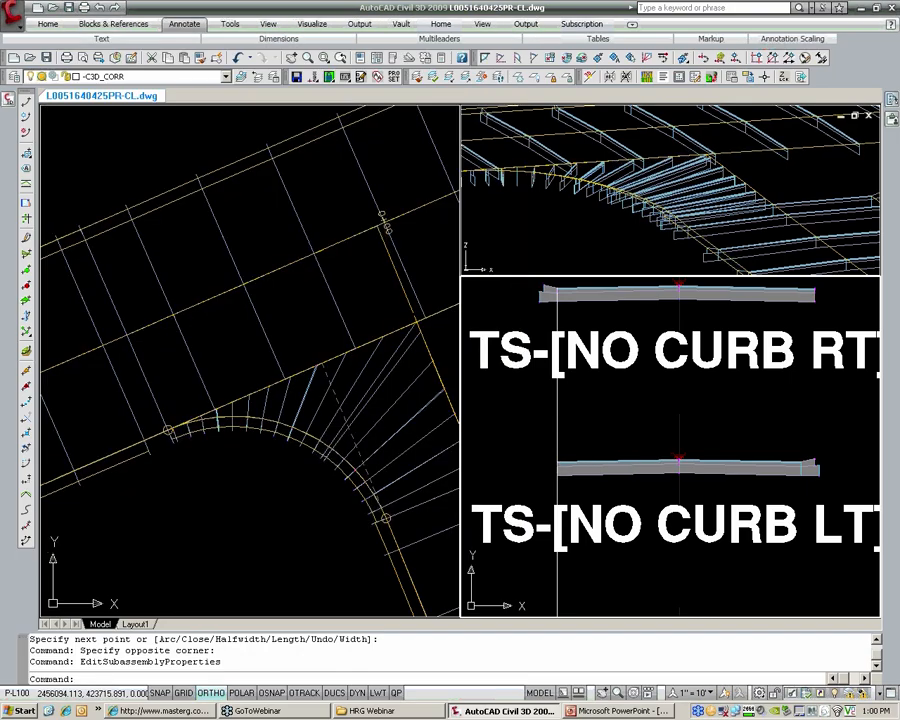
{"action": "key", "text": "Escape"}
{"action": "key", "text": "Escape"}
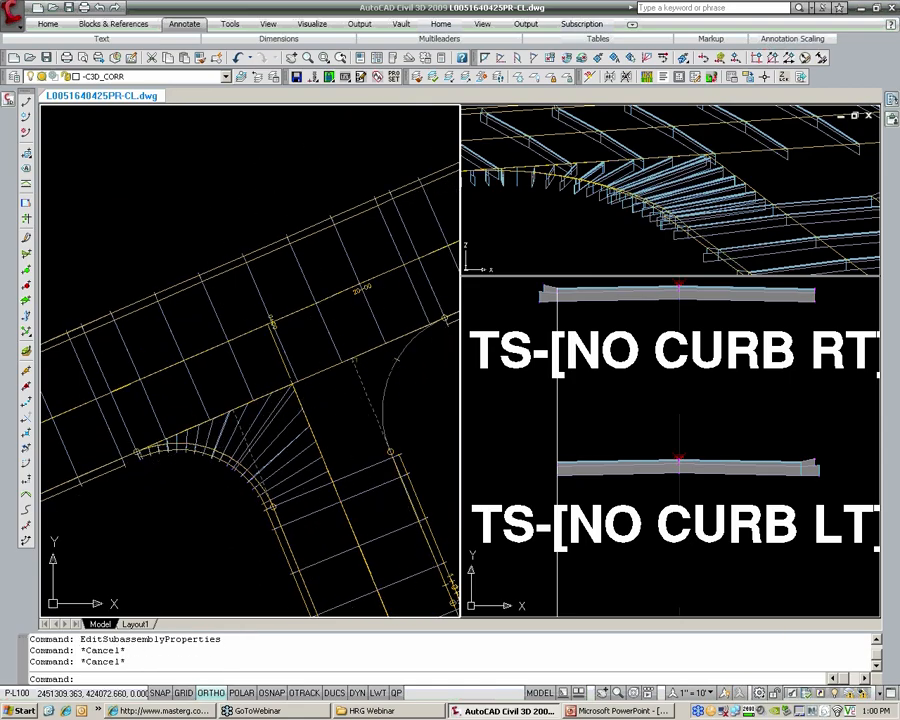
- Review the baselines and regions in the MAIN SITE corridor properties, accept them, and look over the intersection in plan view
{"action": "middle_click_drag", "start_coordinate": [332, 379], "coordinate": [258, 378]}
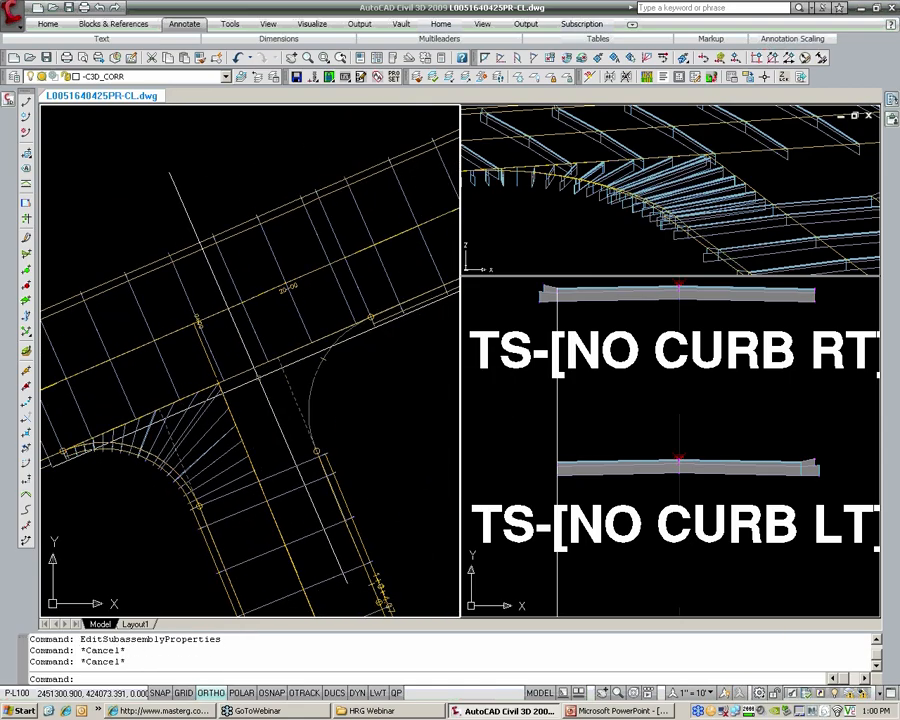
{"action": "mouse_move", "coordinate": [7, 100]}
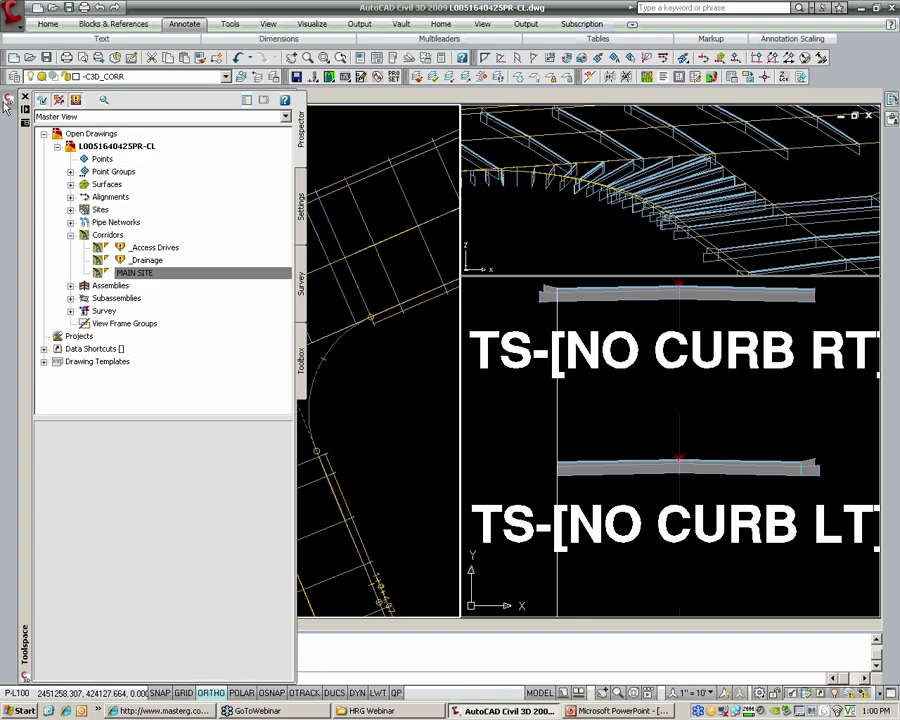
{"action": "right_click", "coordinate": [138, 280]}
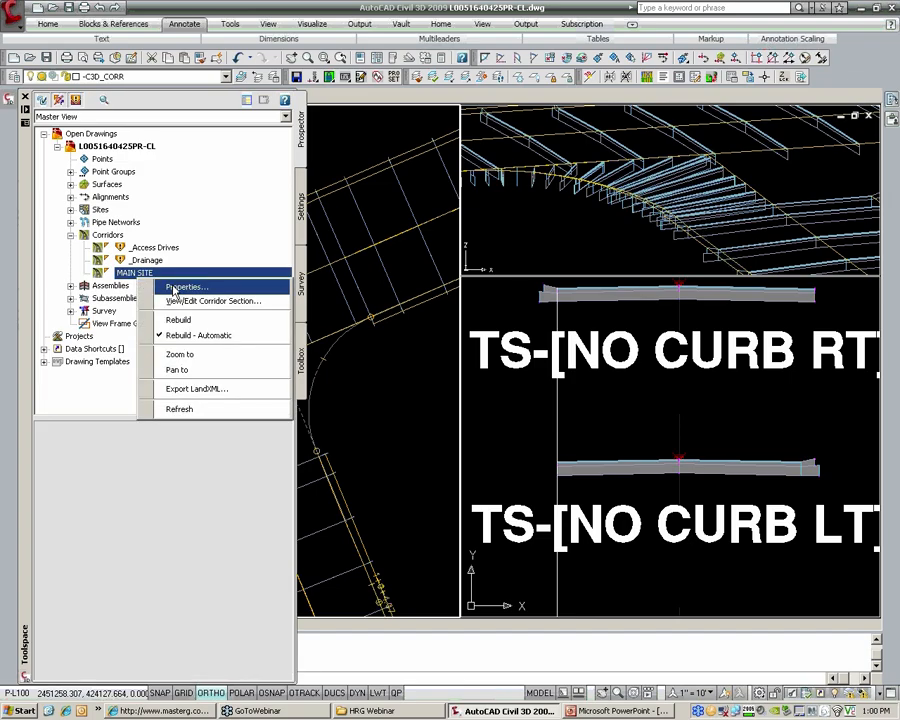
{"action": "left_click", "coordinate": [184, 287]}
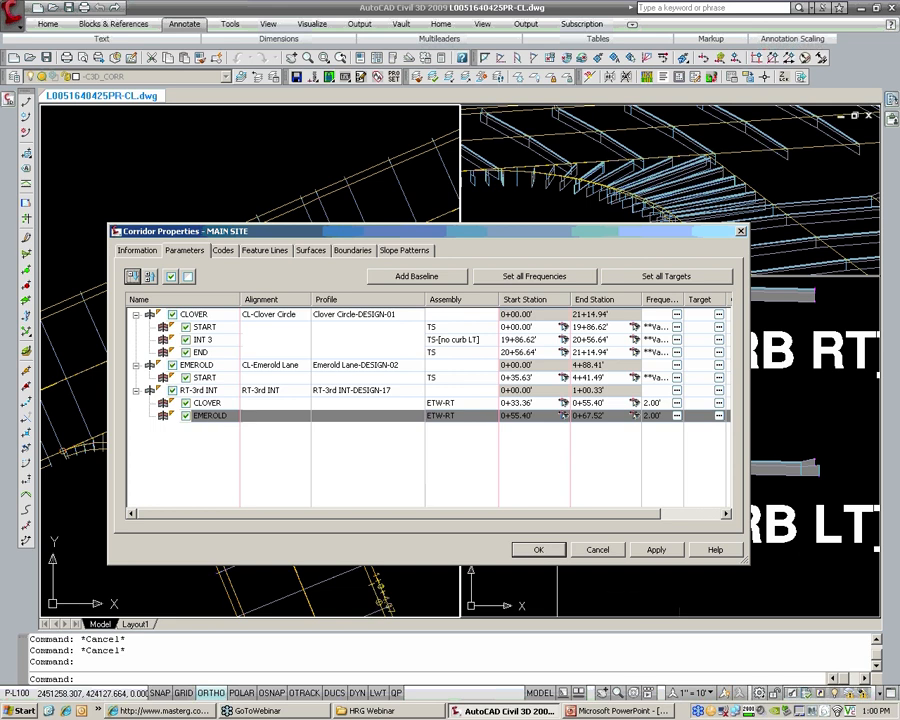
{"action": "left_click", "coordinate": [538, 549]}
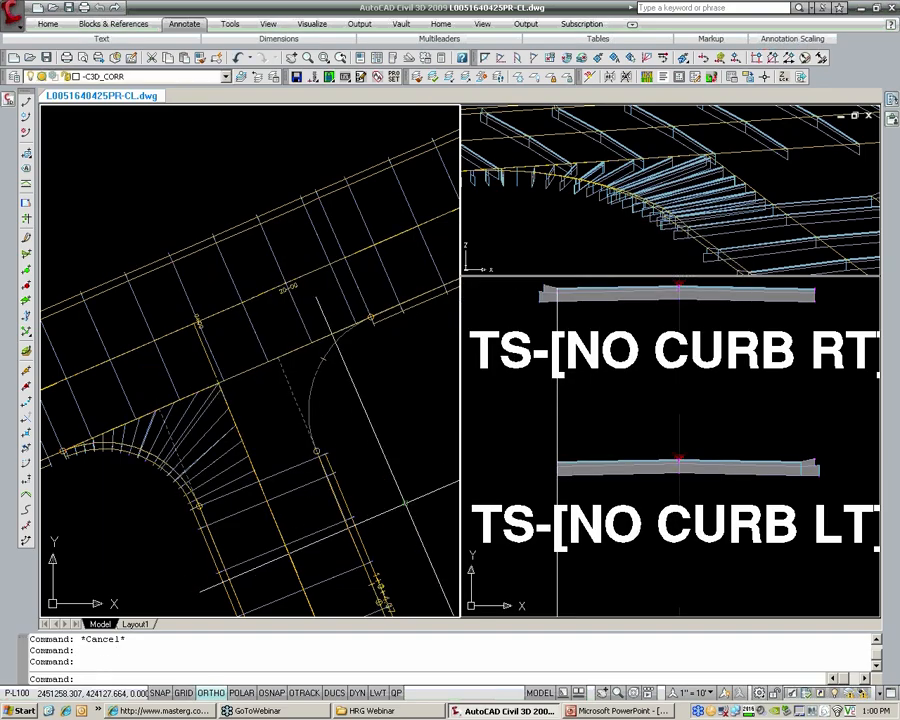
{"action": "scroll", "coordinate": [348, 441], "scroll_direction": "down", "scroll_amount": 3}
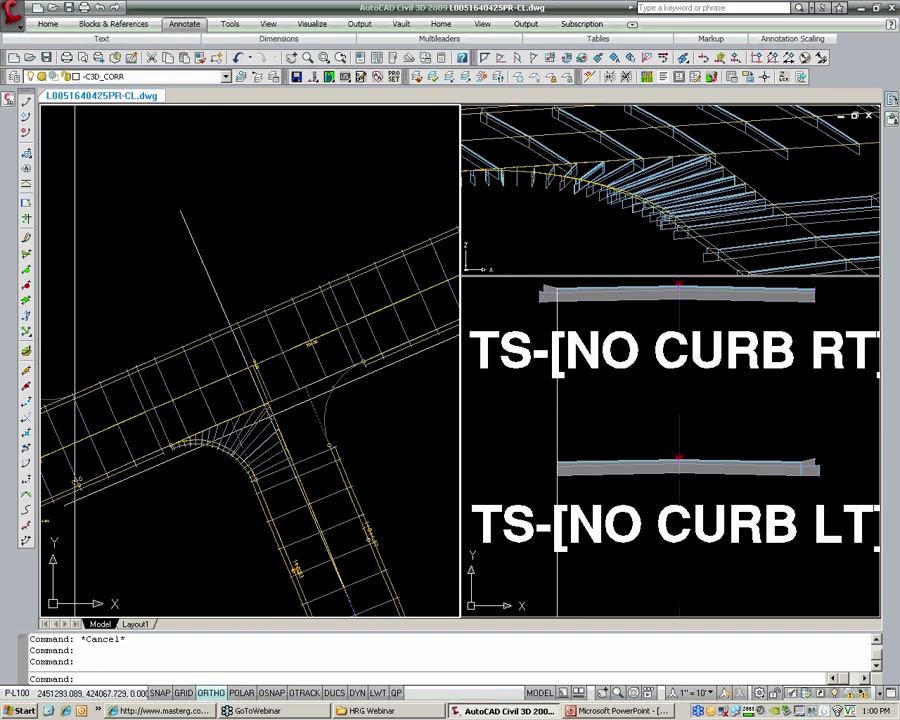